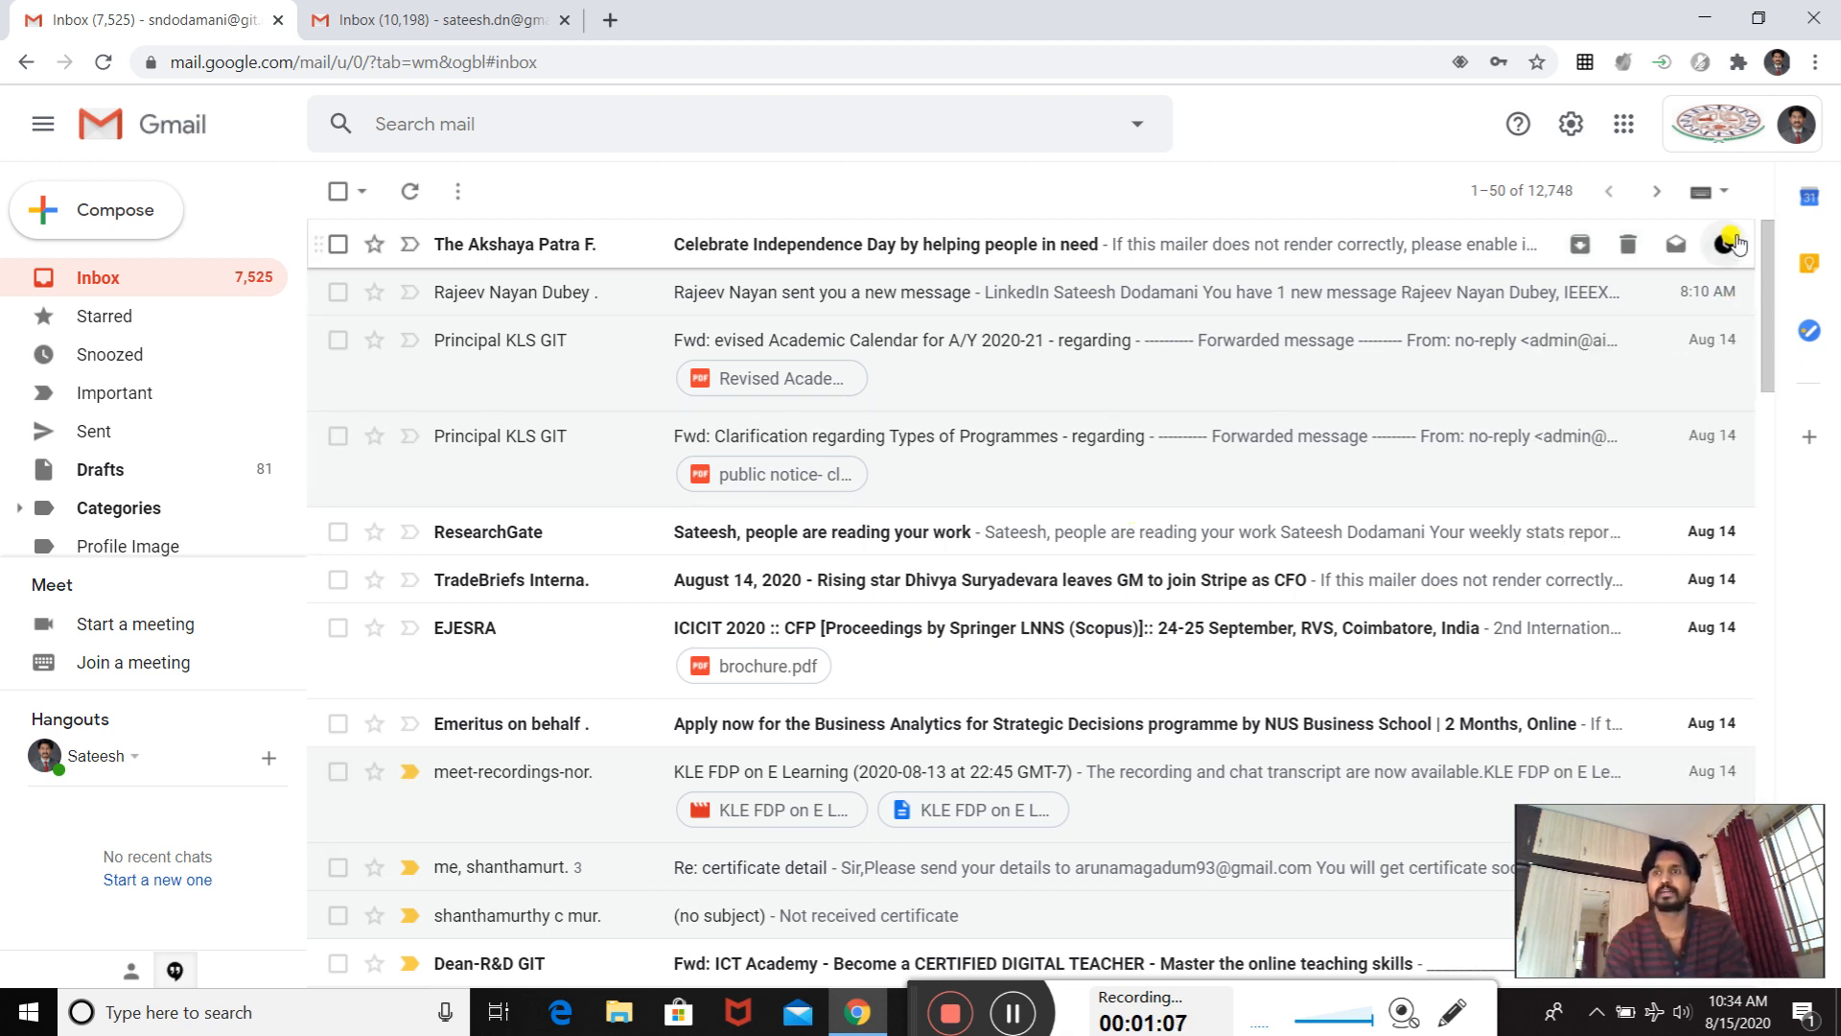
click(1792, 132)
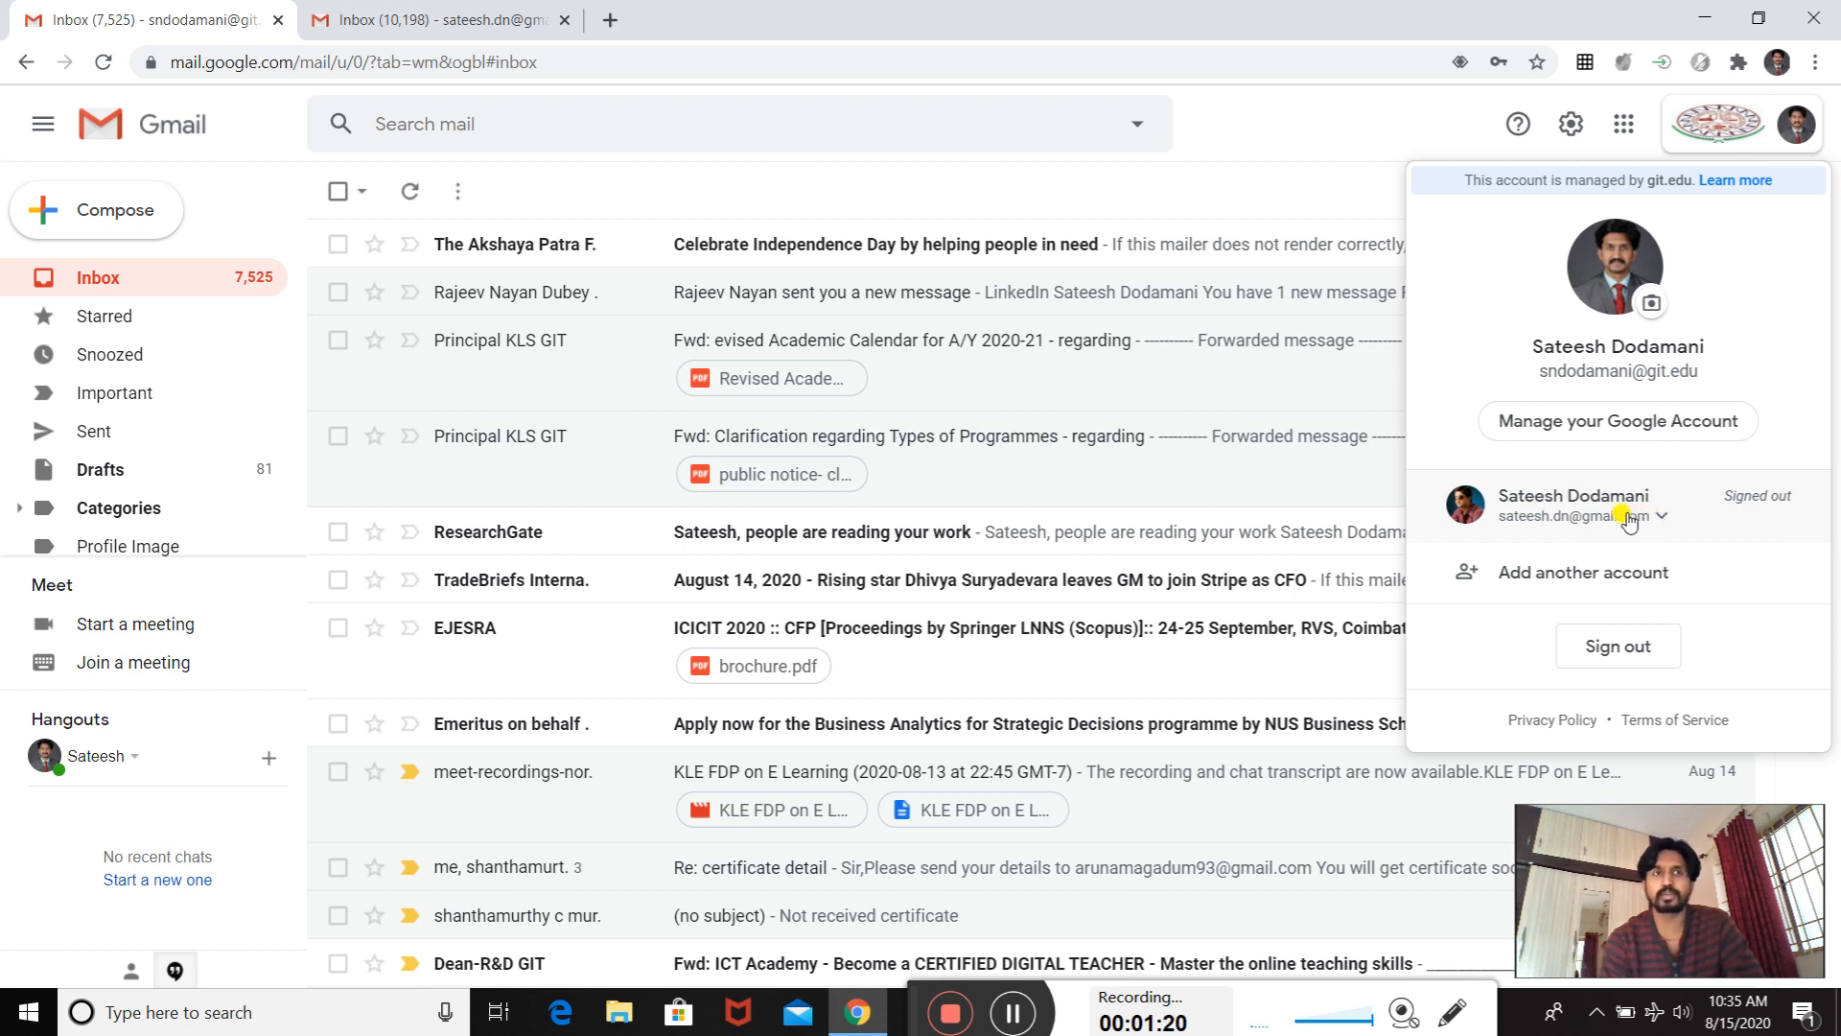
click(1278, 211)
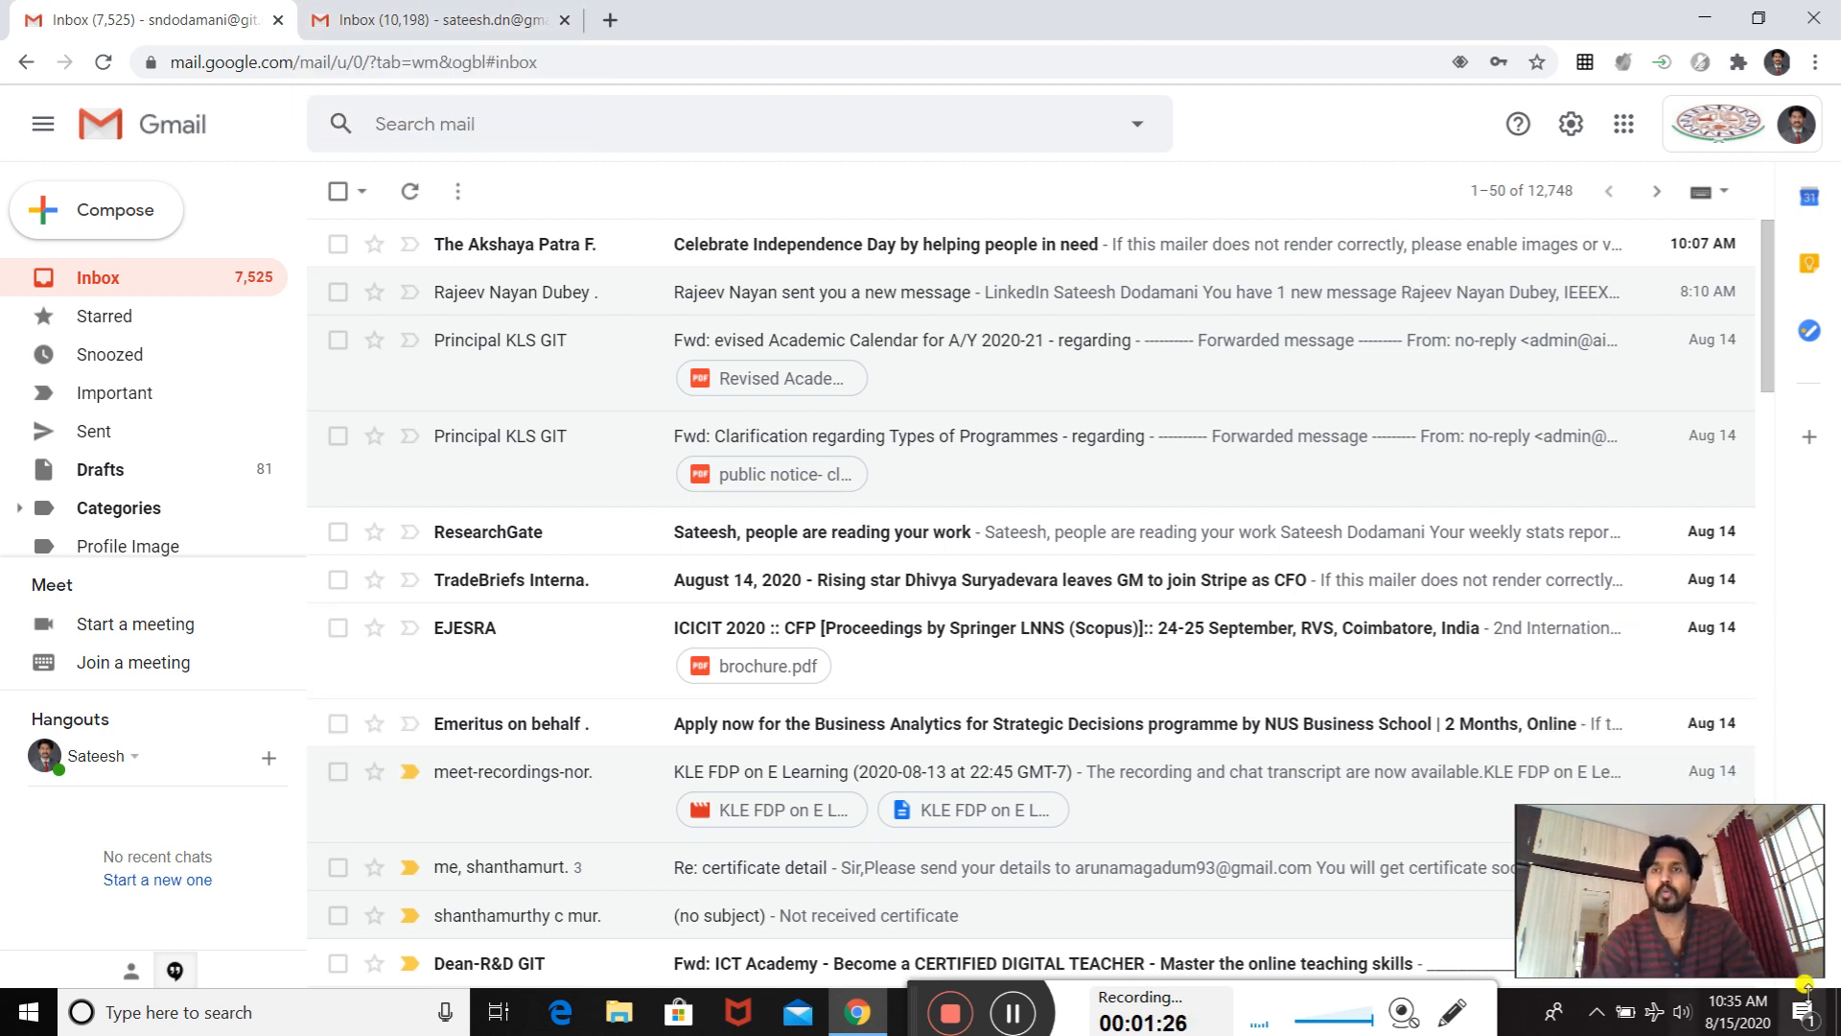
- Open Google Forms from the Google apps available in Gmail
click(1620, 130)
scroll(1765, 475, down, 5)
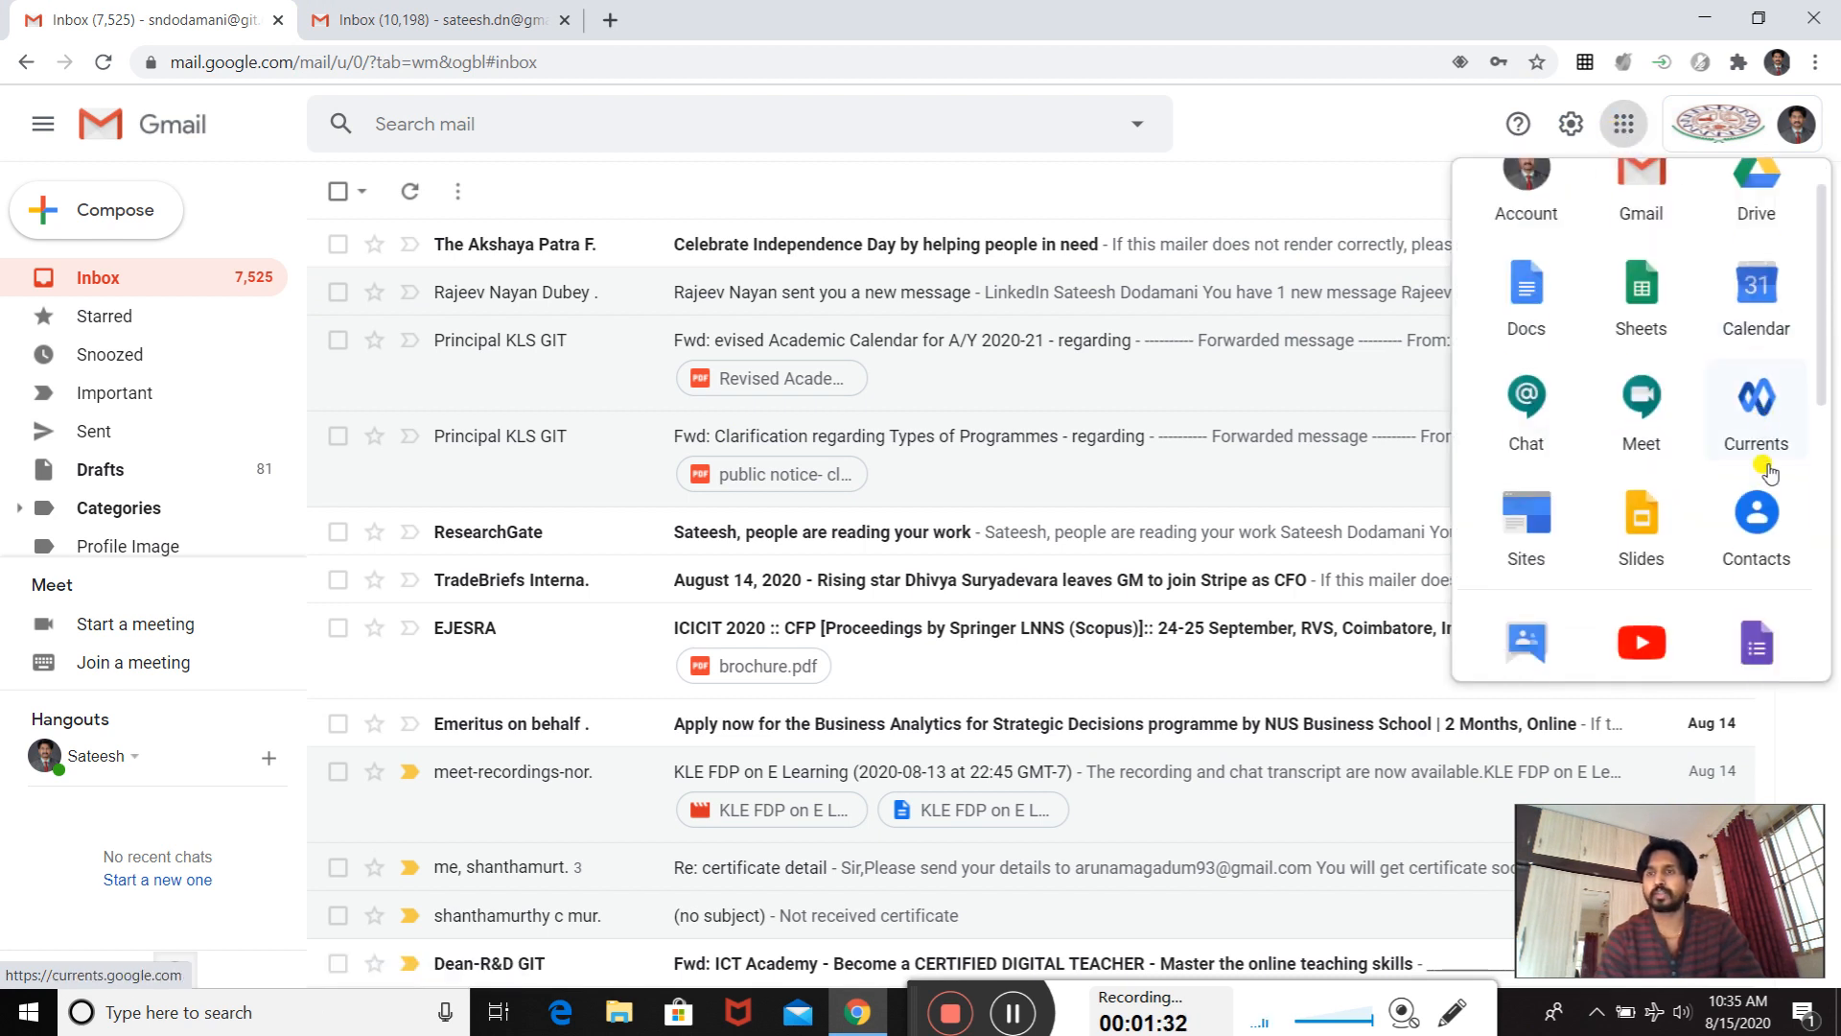
scroll(1750, 403, up, 1)
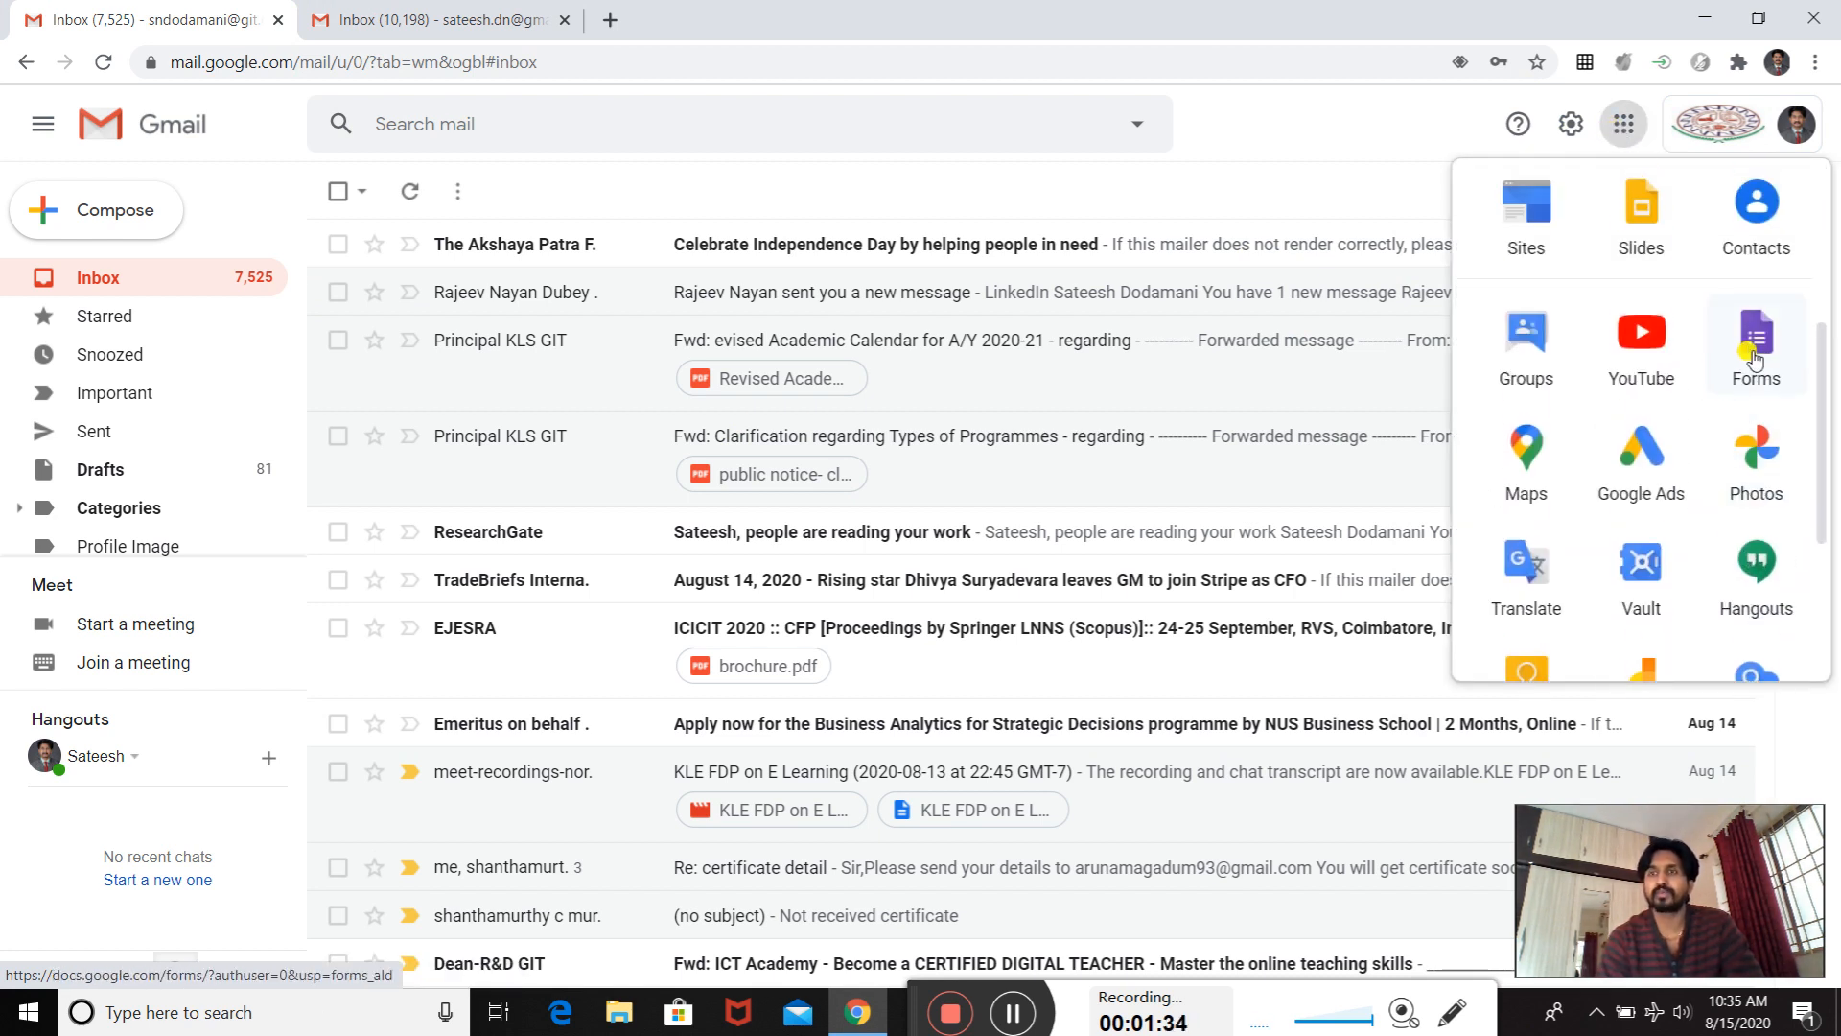
click(1737, 369)
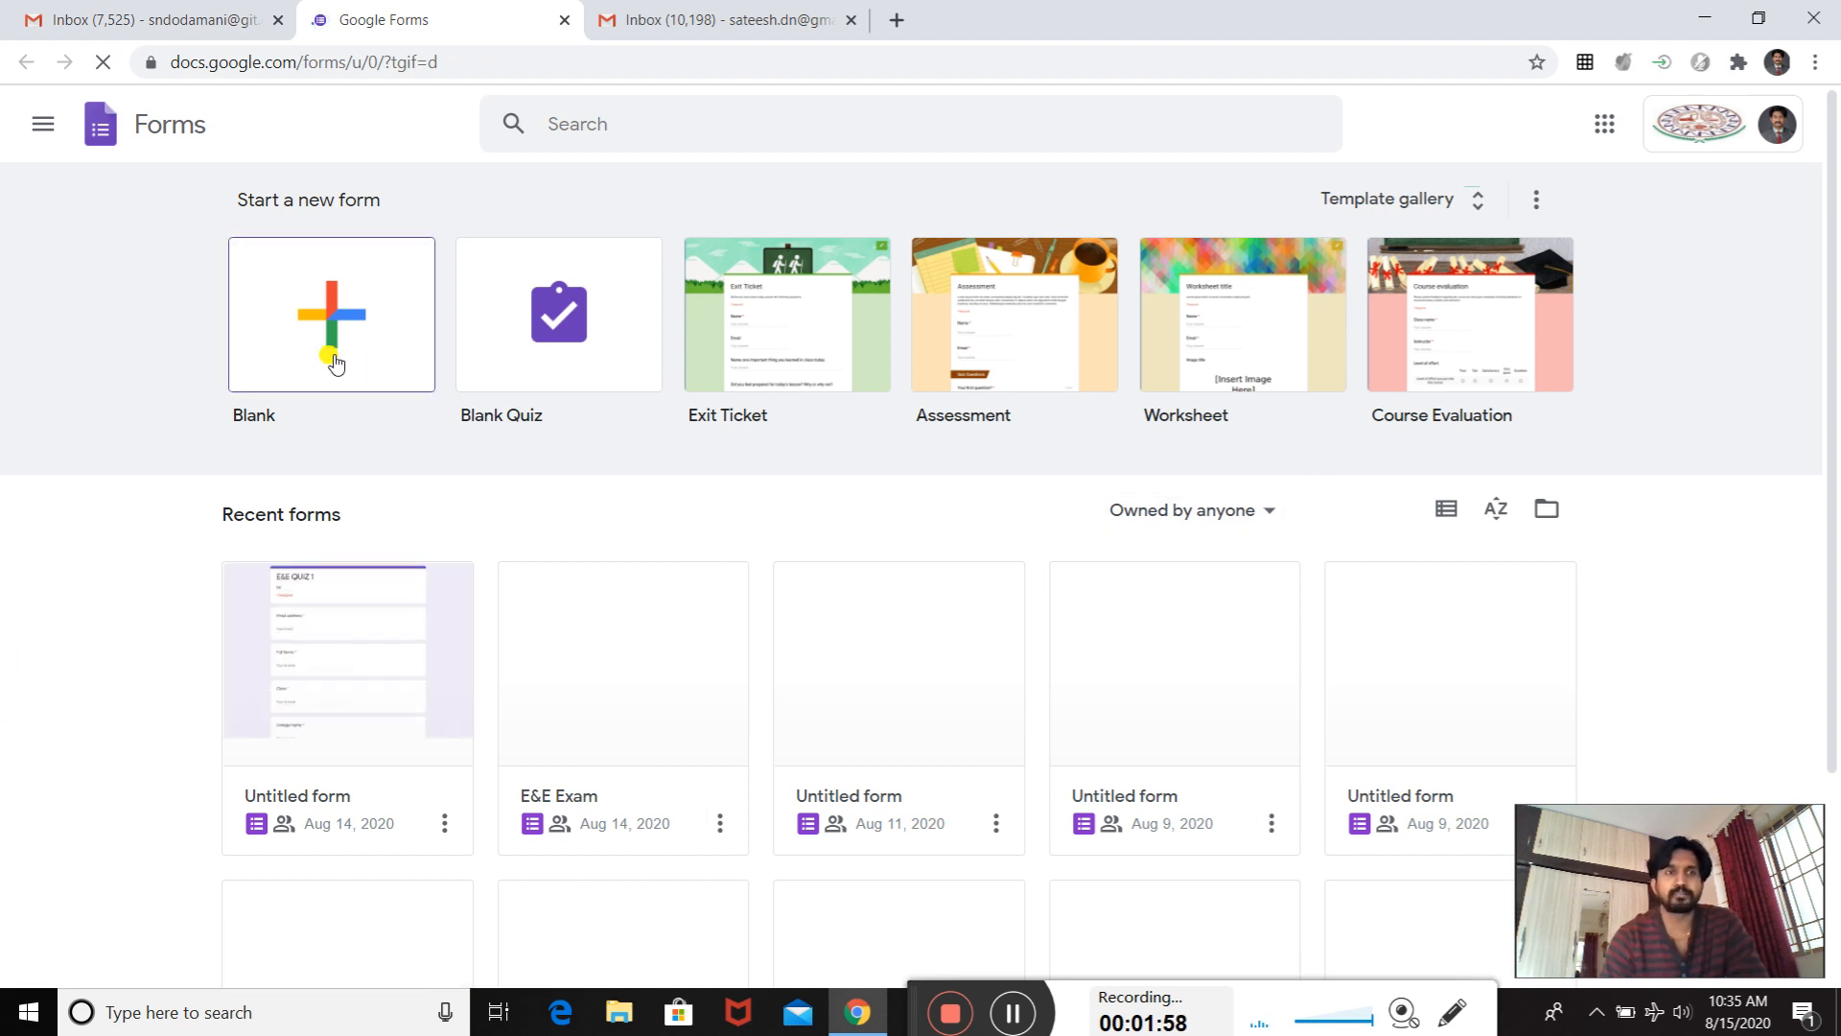
- Create a new blank form
scroll(354, 493, down, 3)
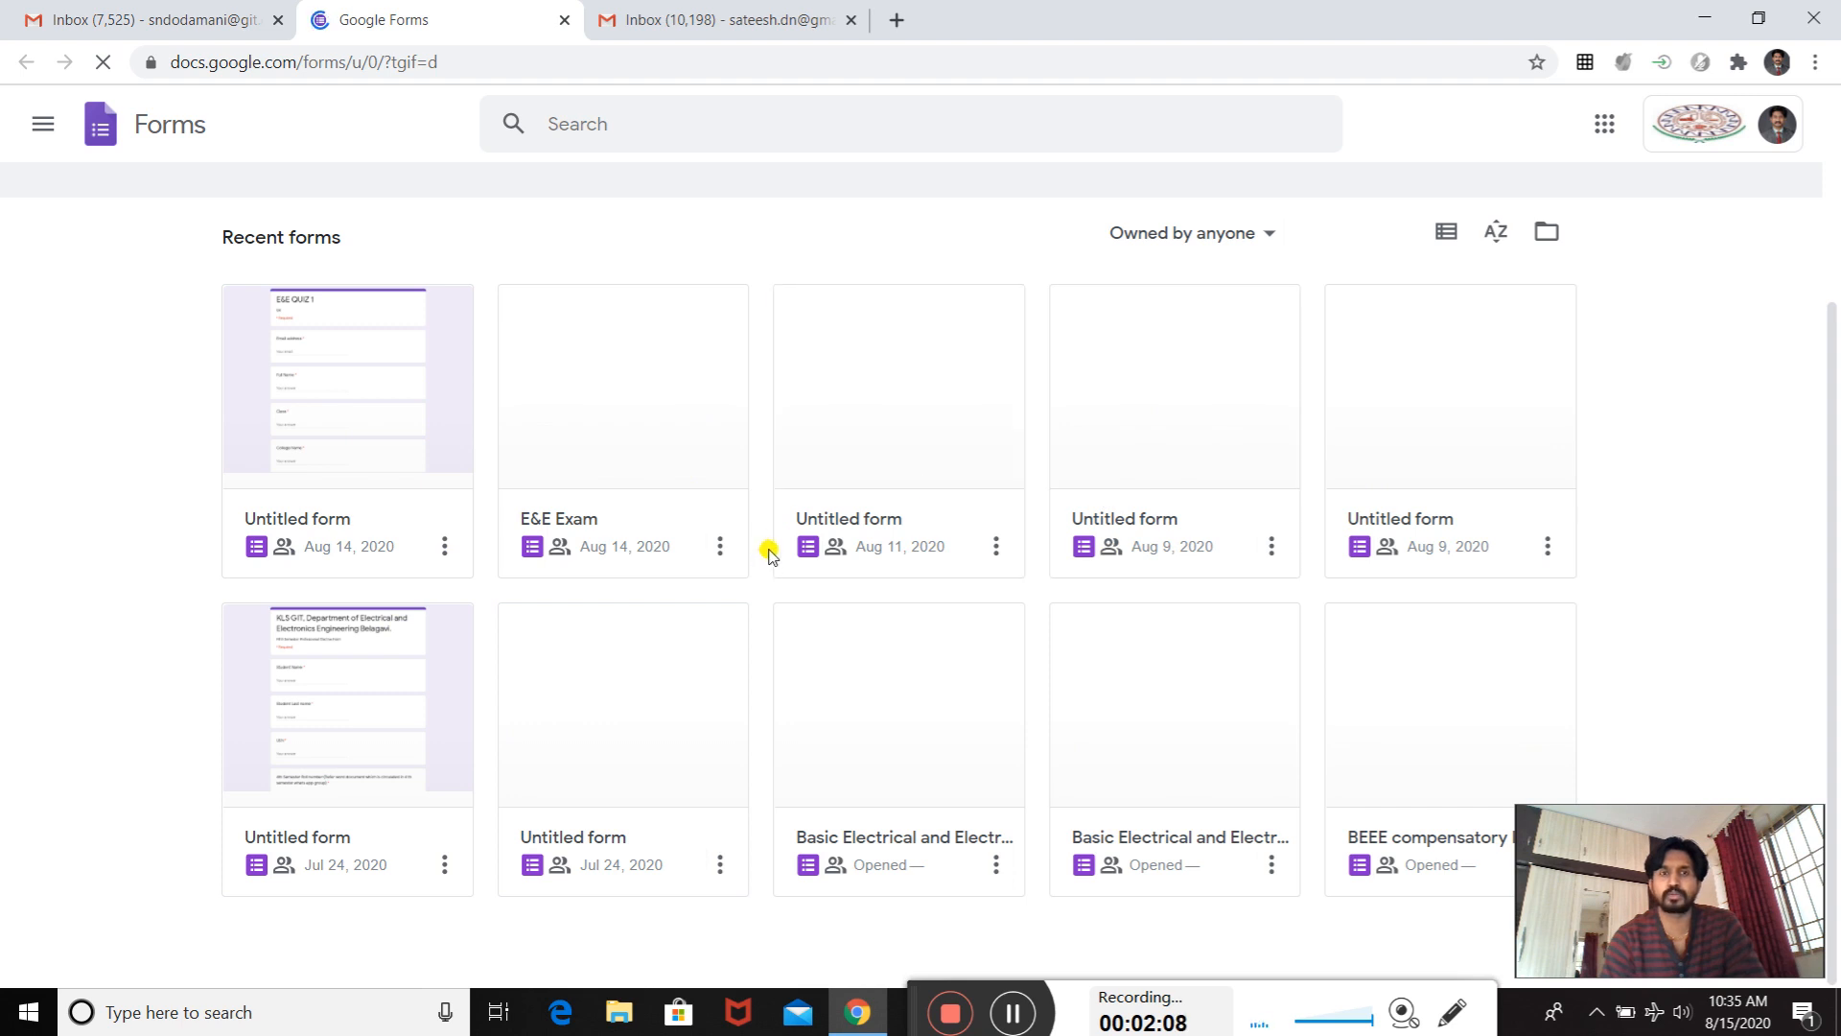
scroll(769, 554, up, 1)
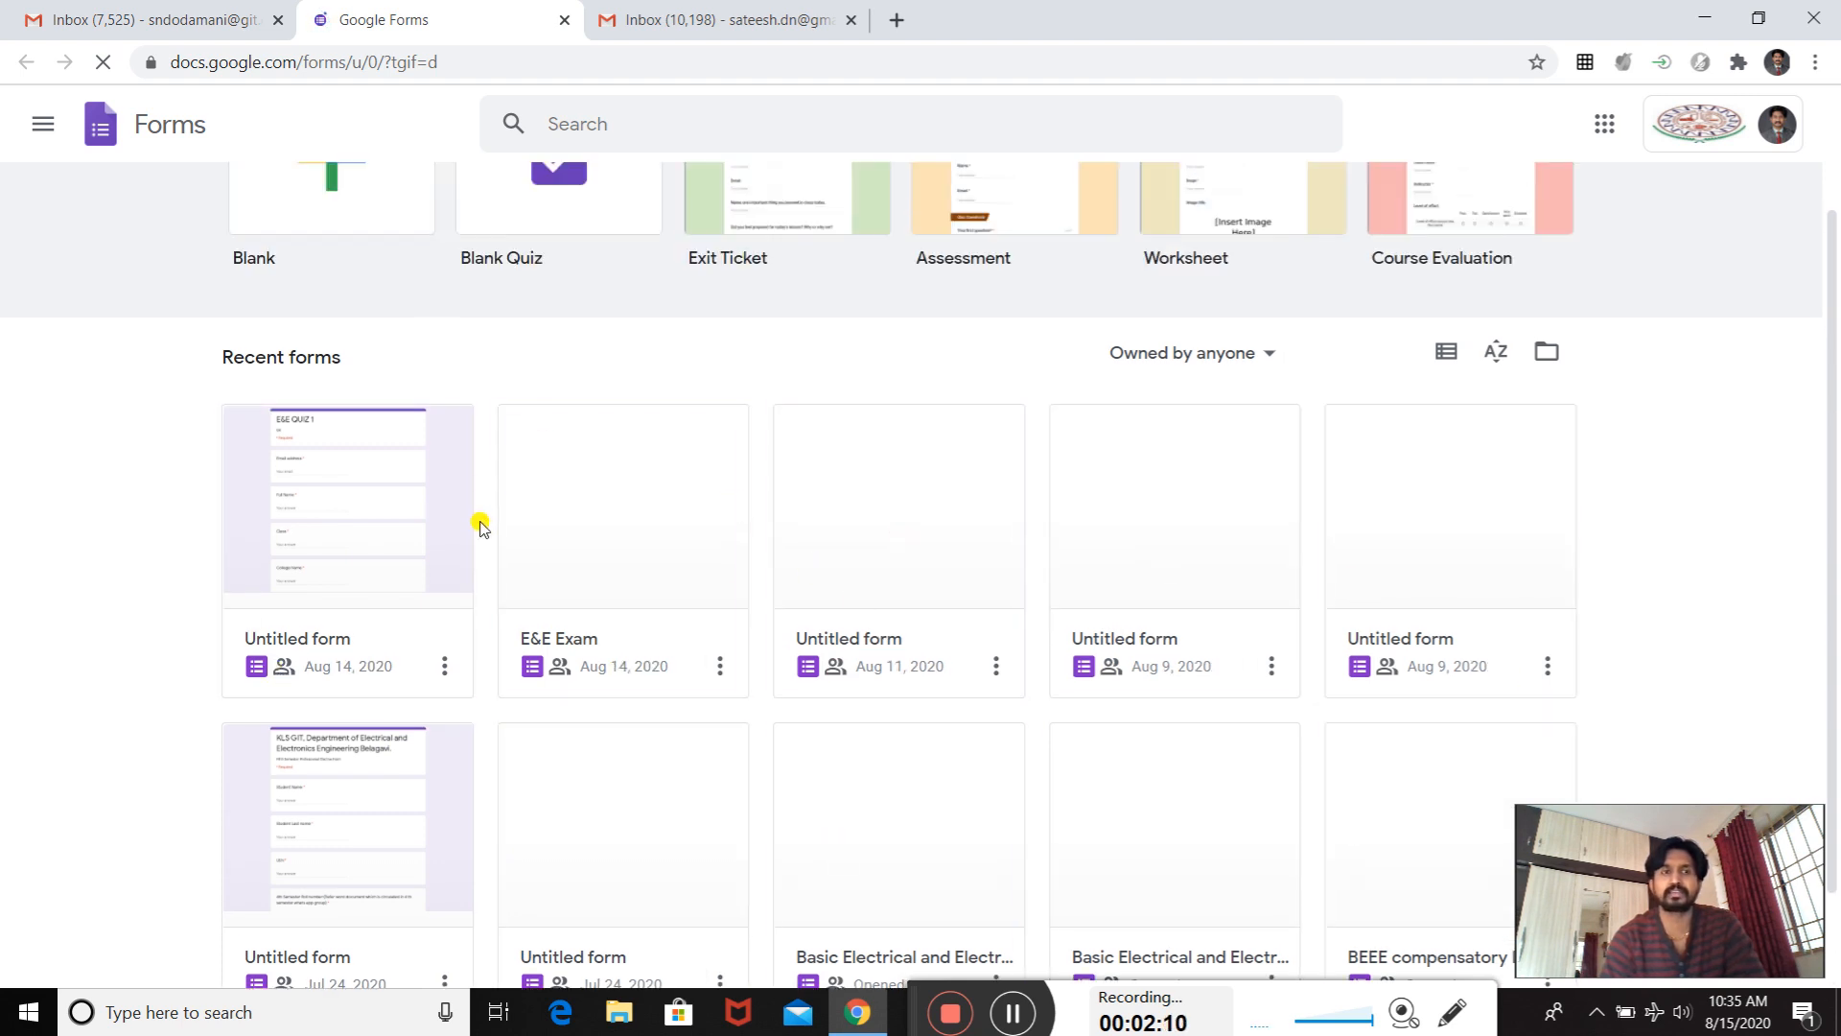
scroll(364, 536, up, 2)
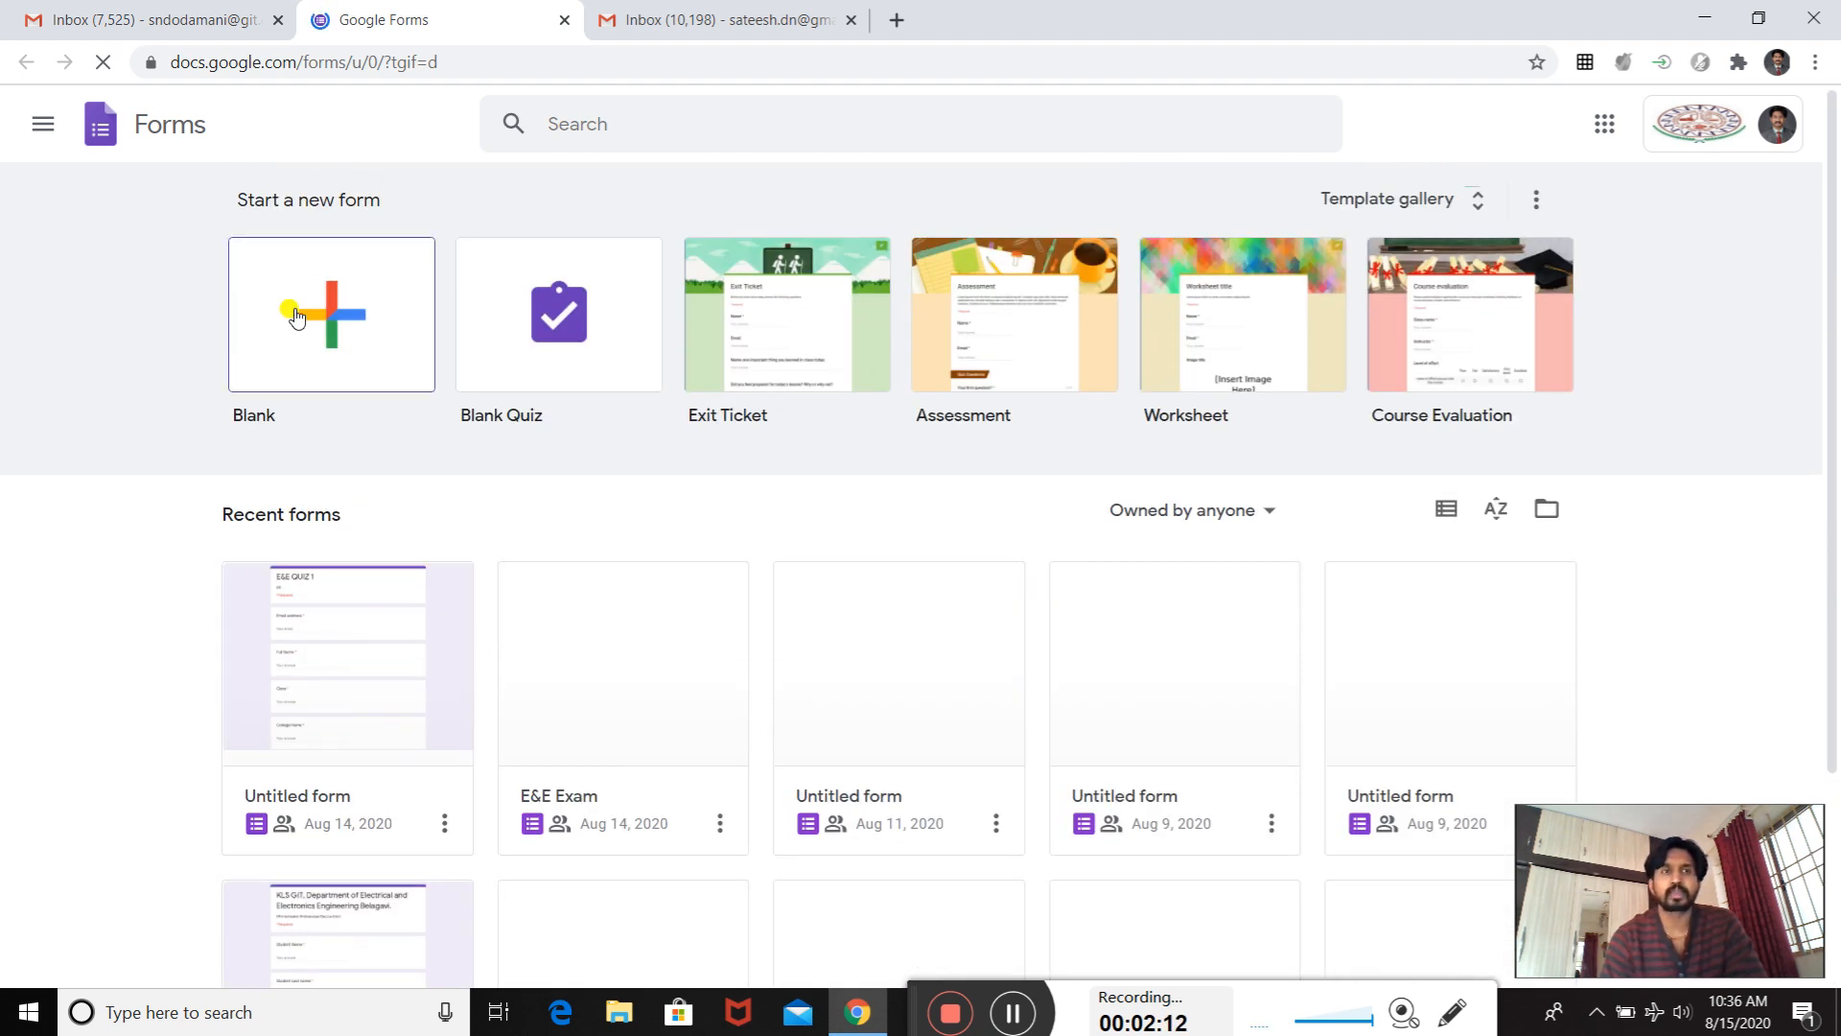
click(295, 318)
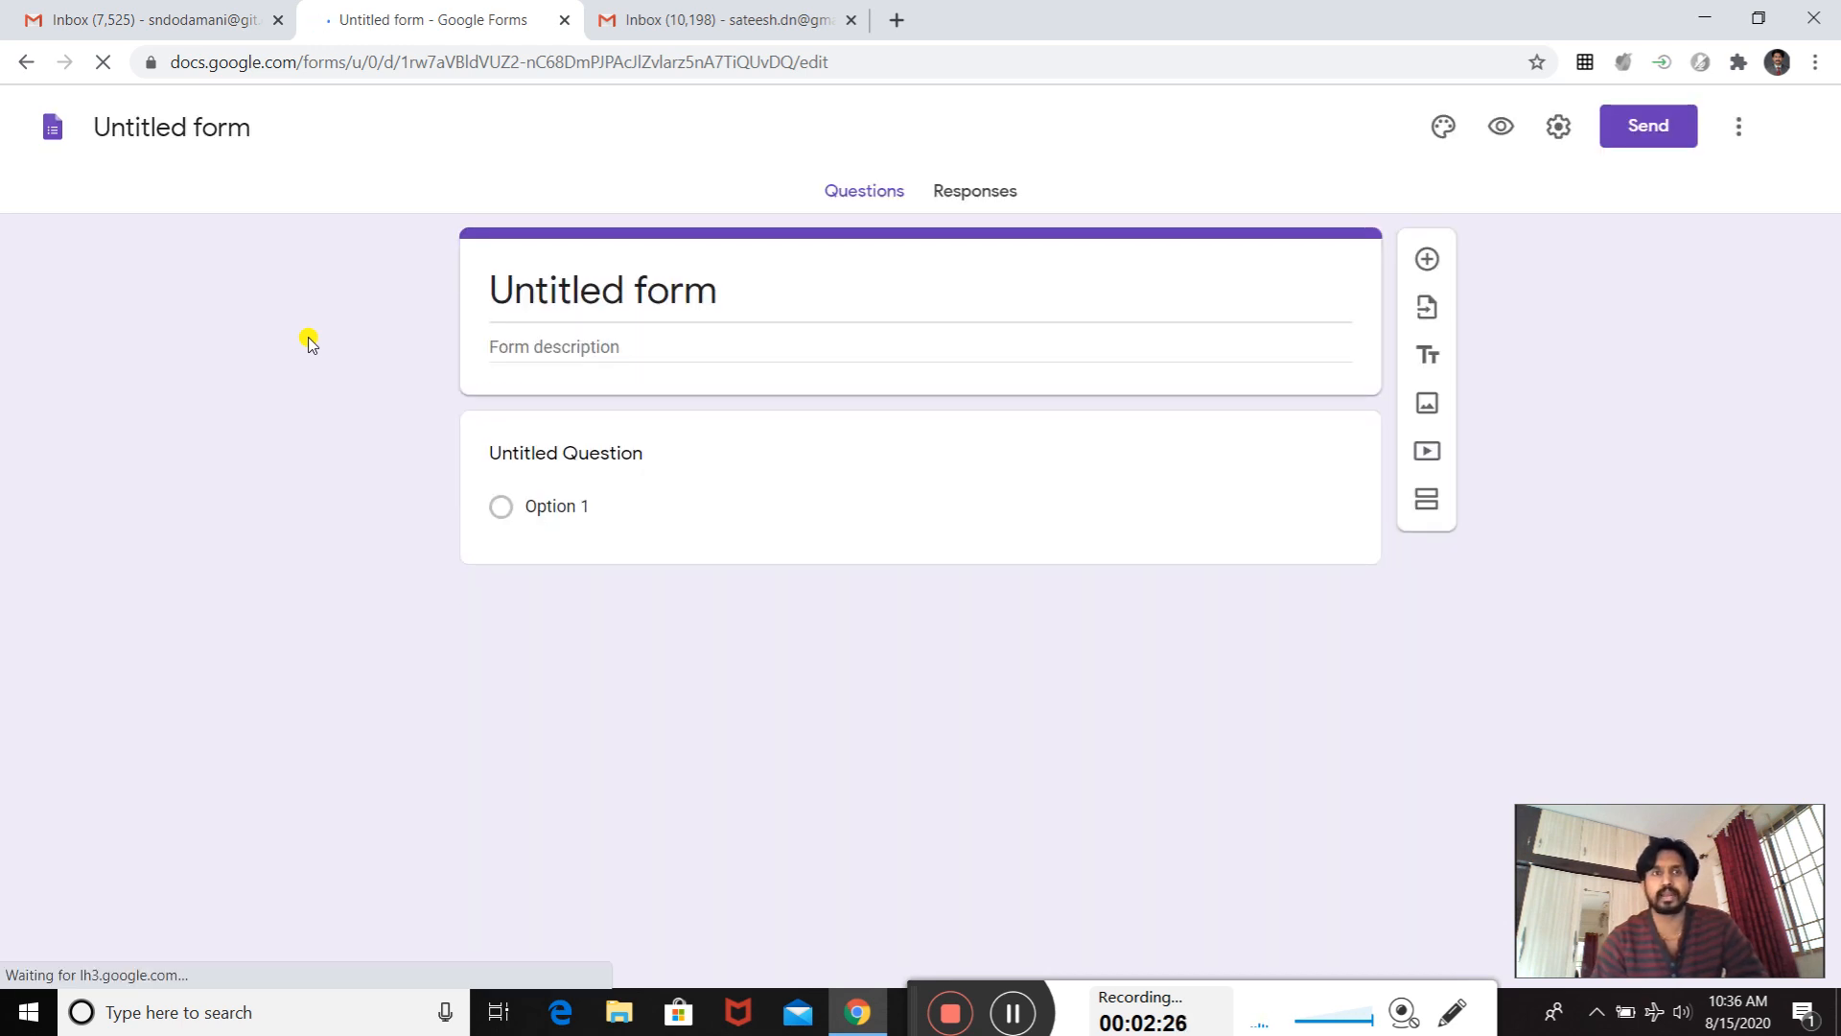
- Rename the untitled form as "Electrical Quiz" and return to its questions after viewing the responses
click(211, 123)
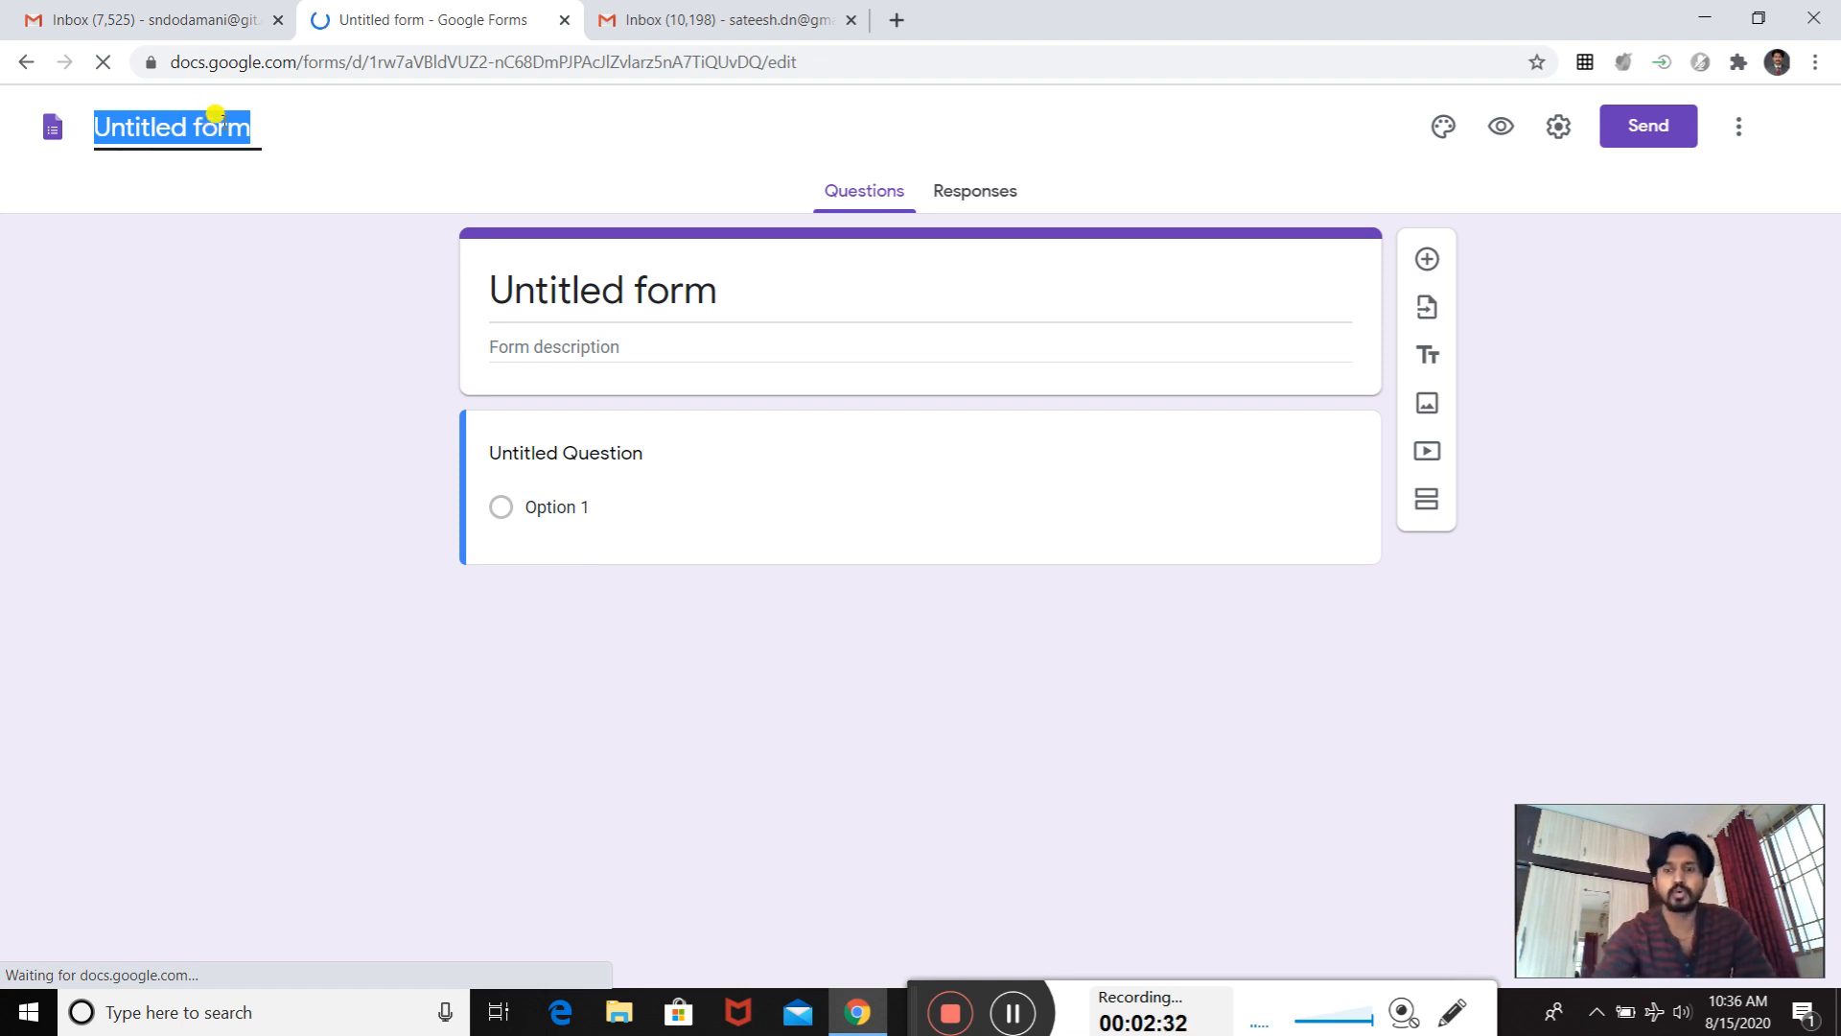
text(U.)
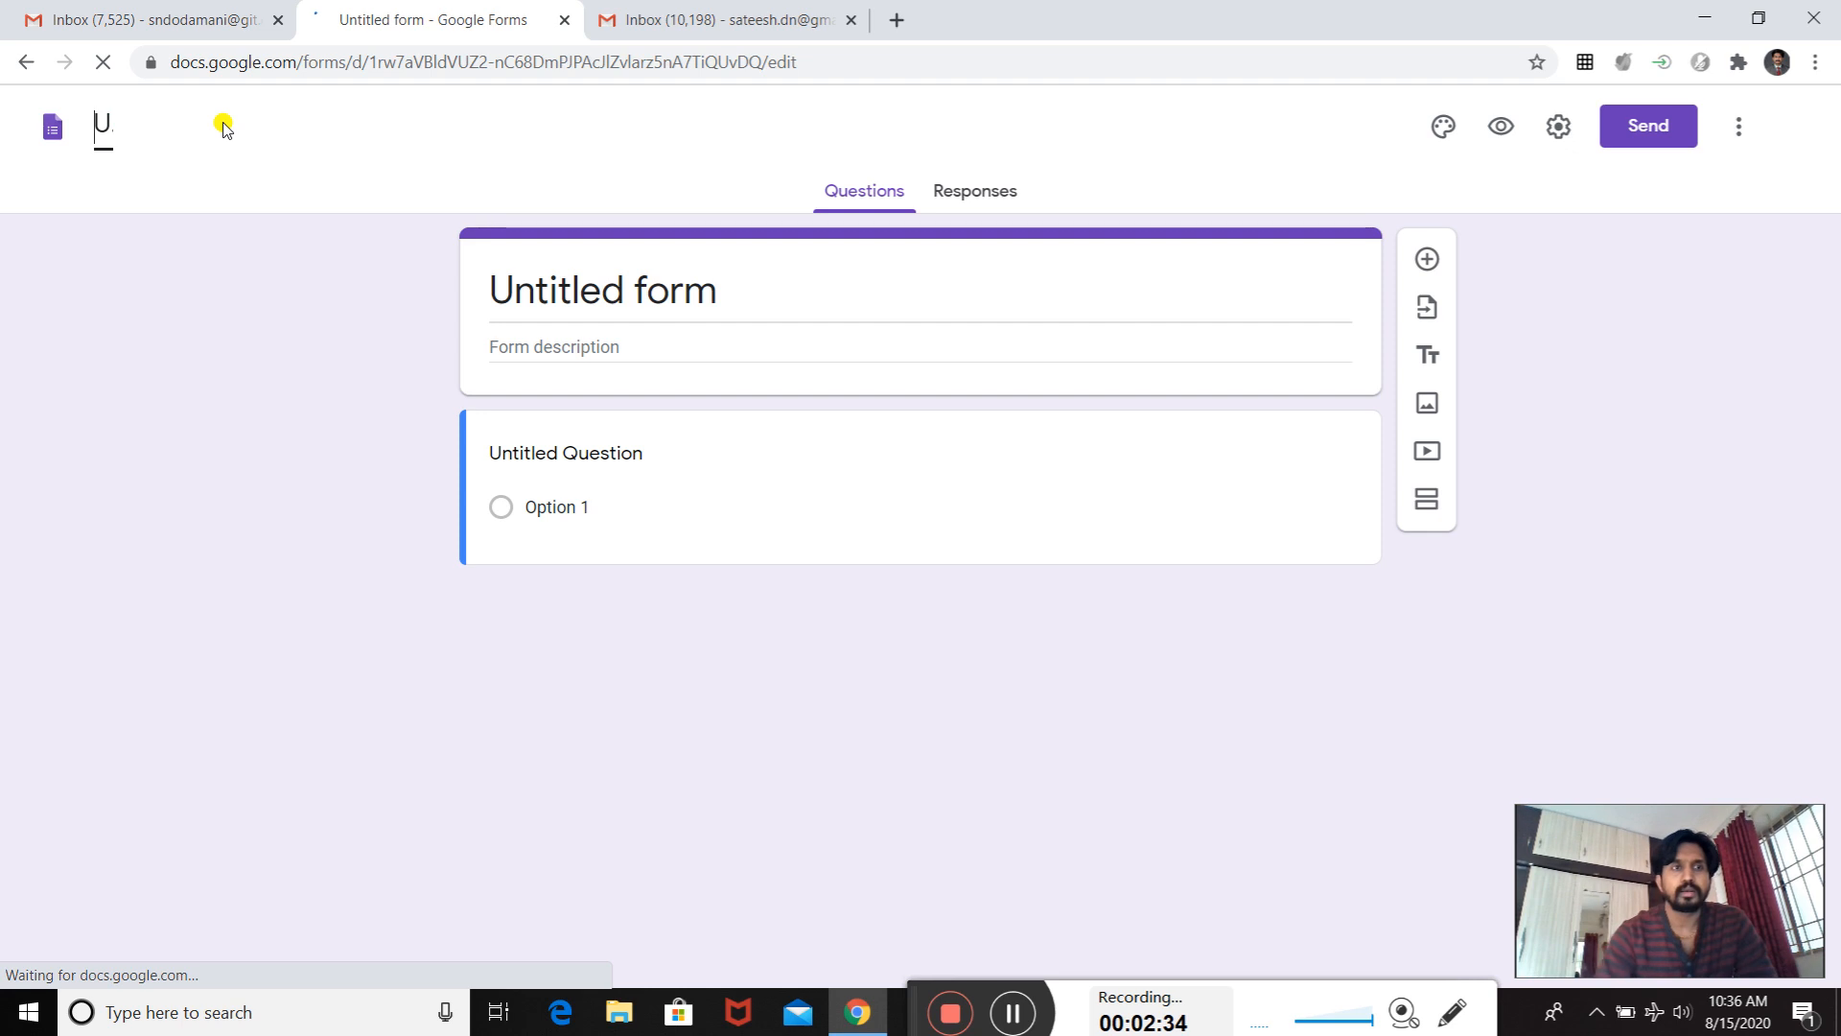
key(BackSpace)
text(Ele)
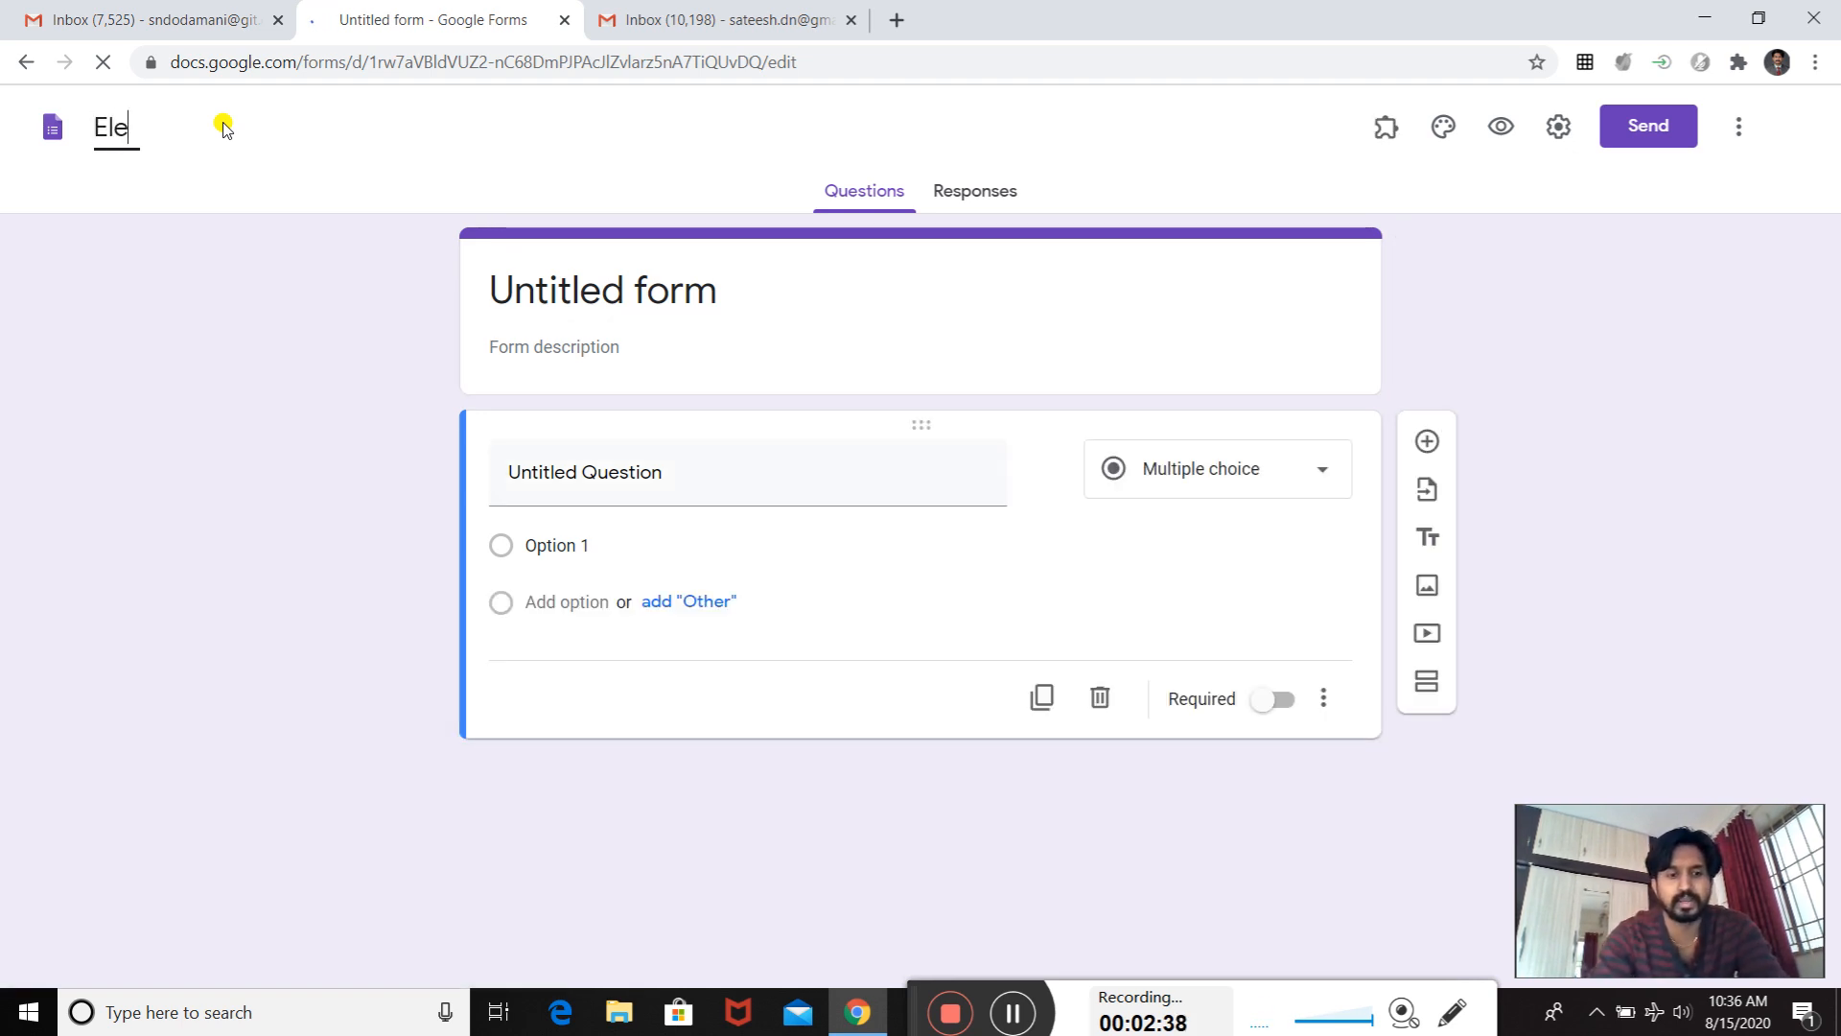
text(ctrical)
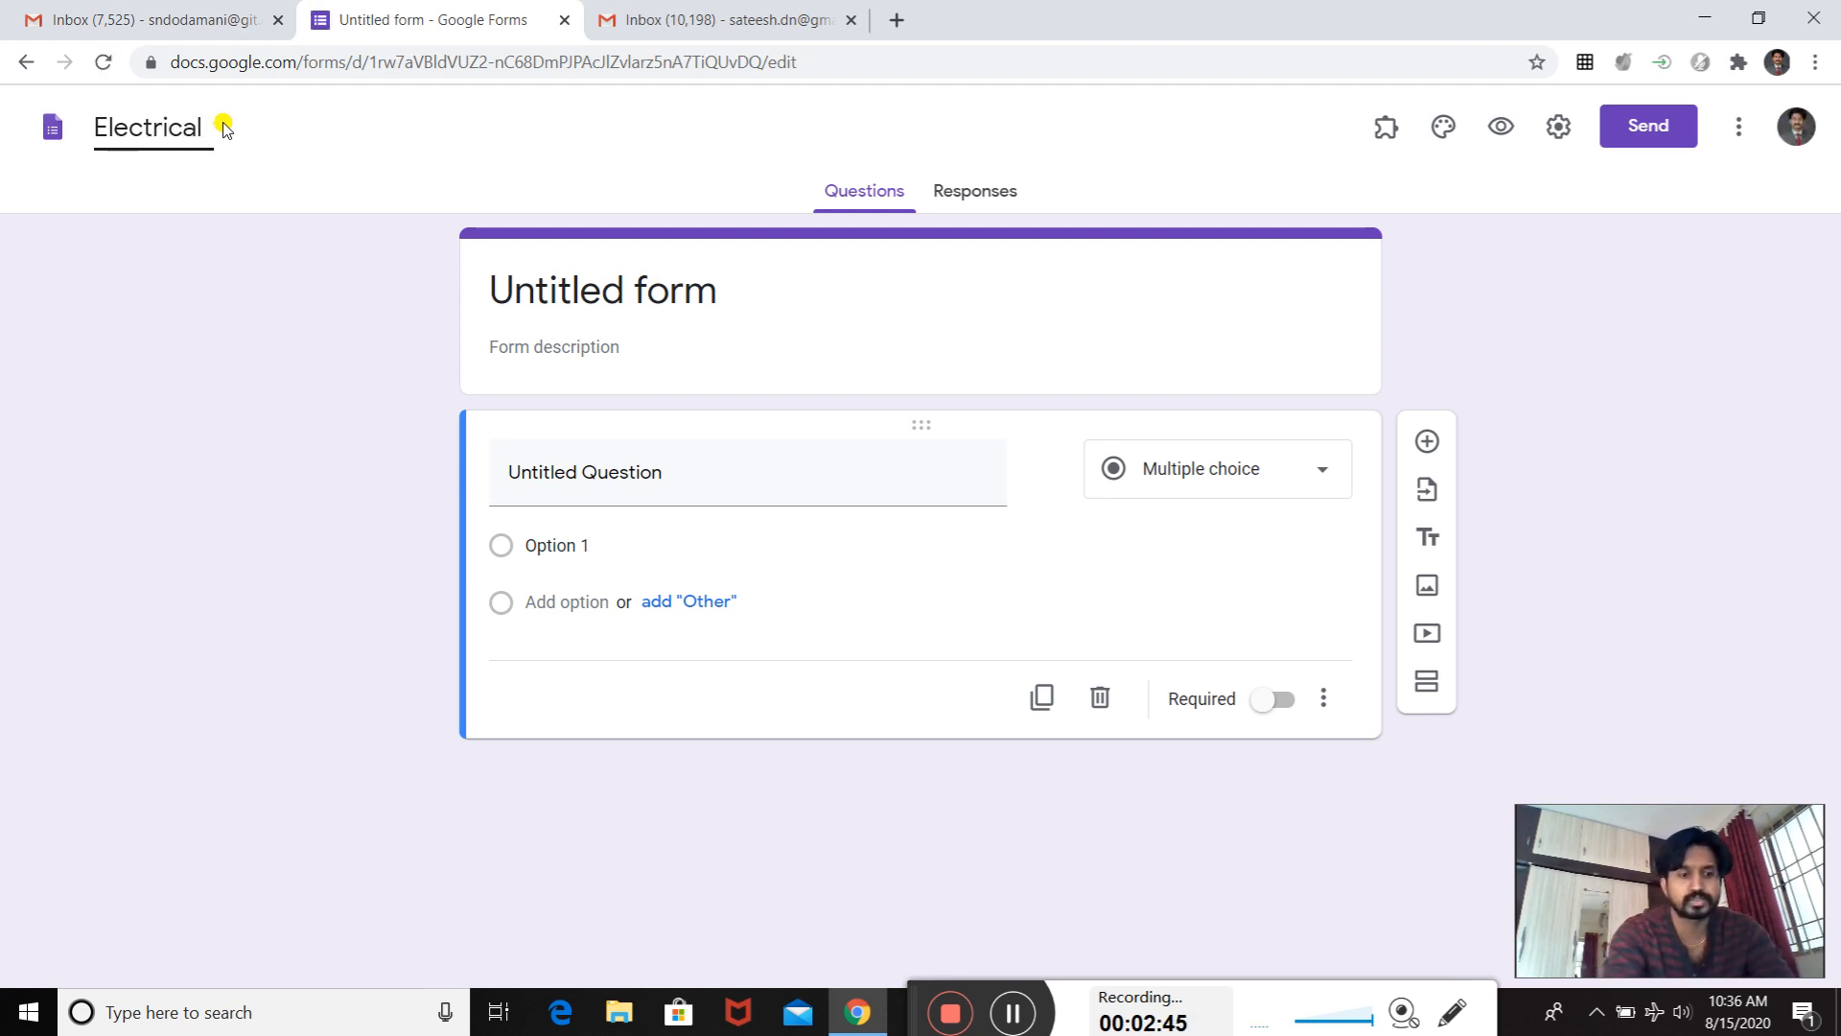
text( Quiz)
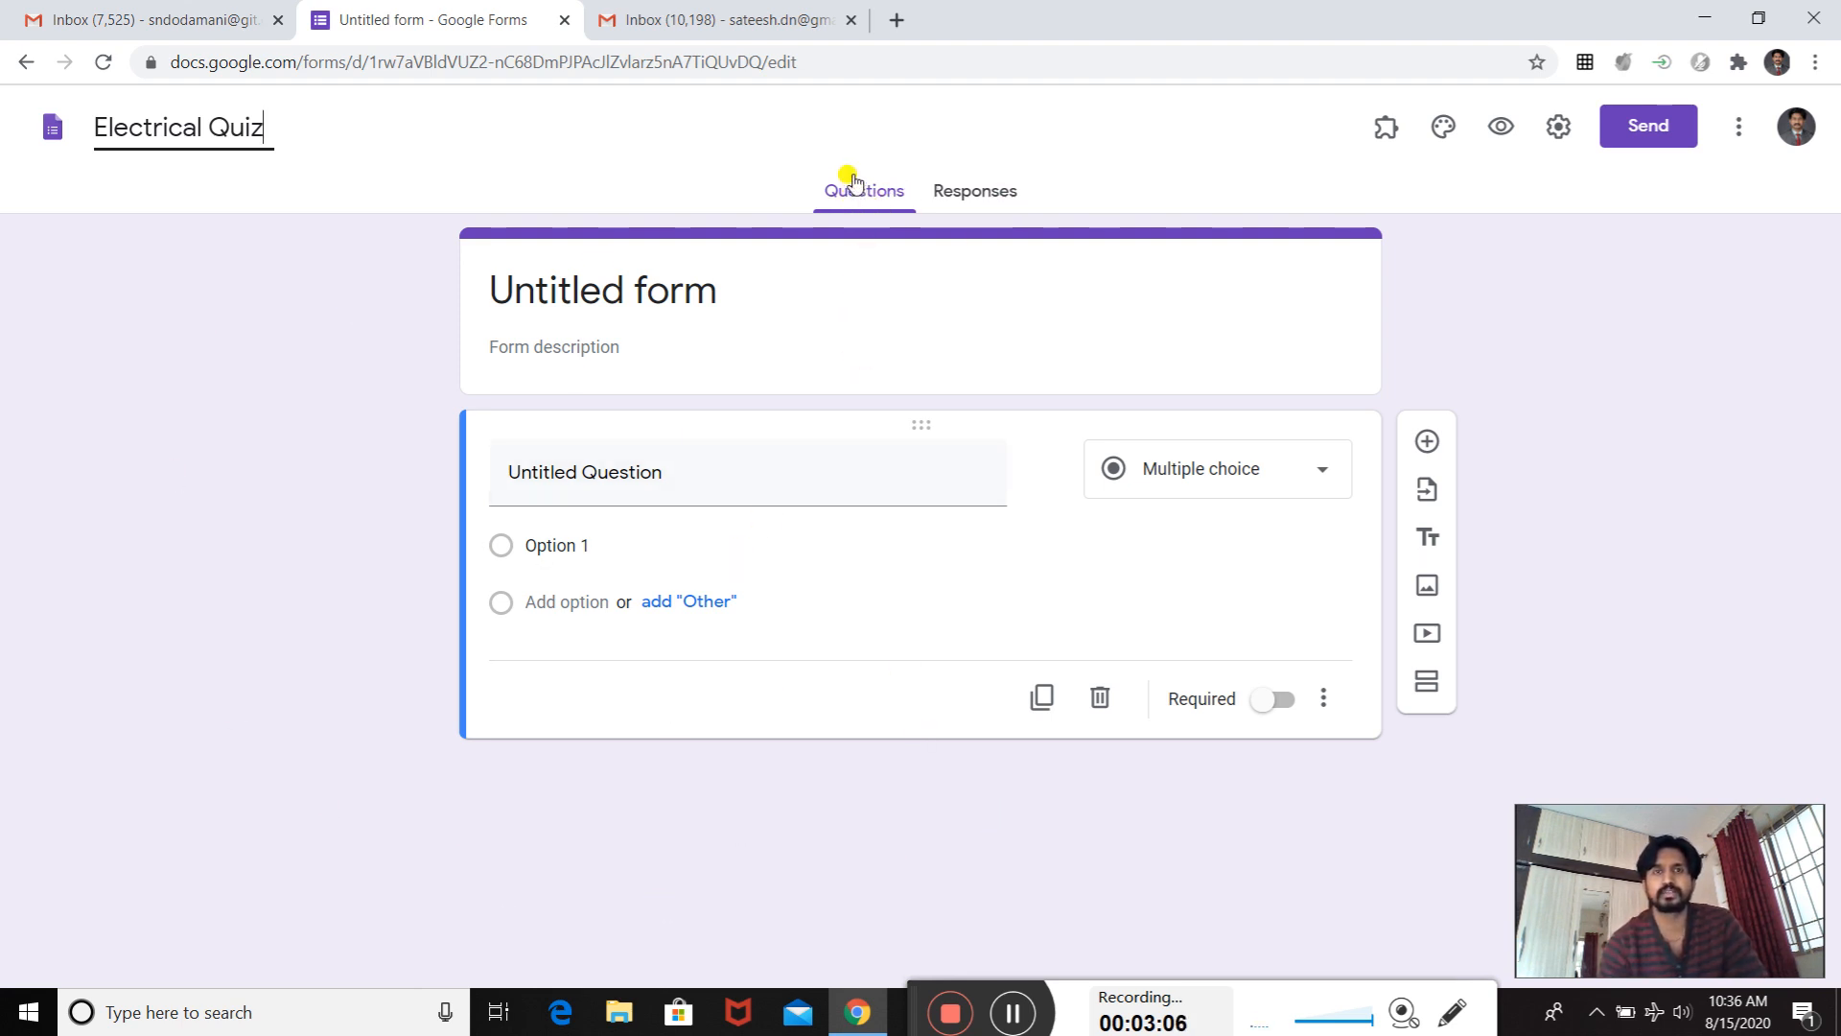
click(968, 196)
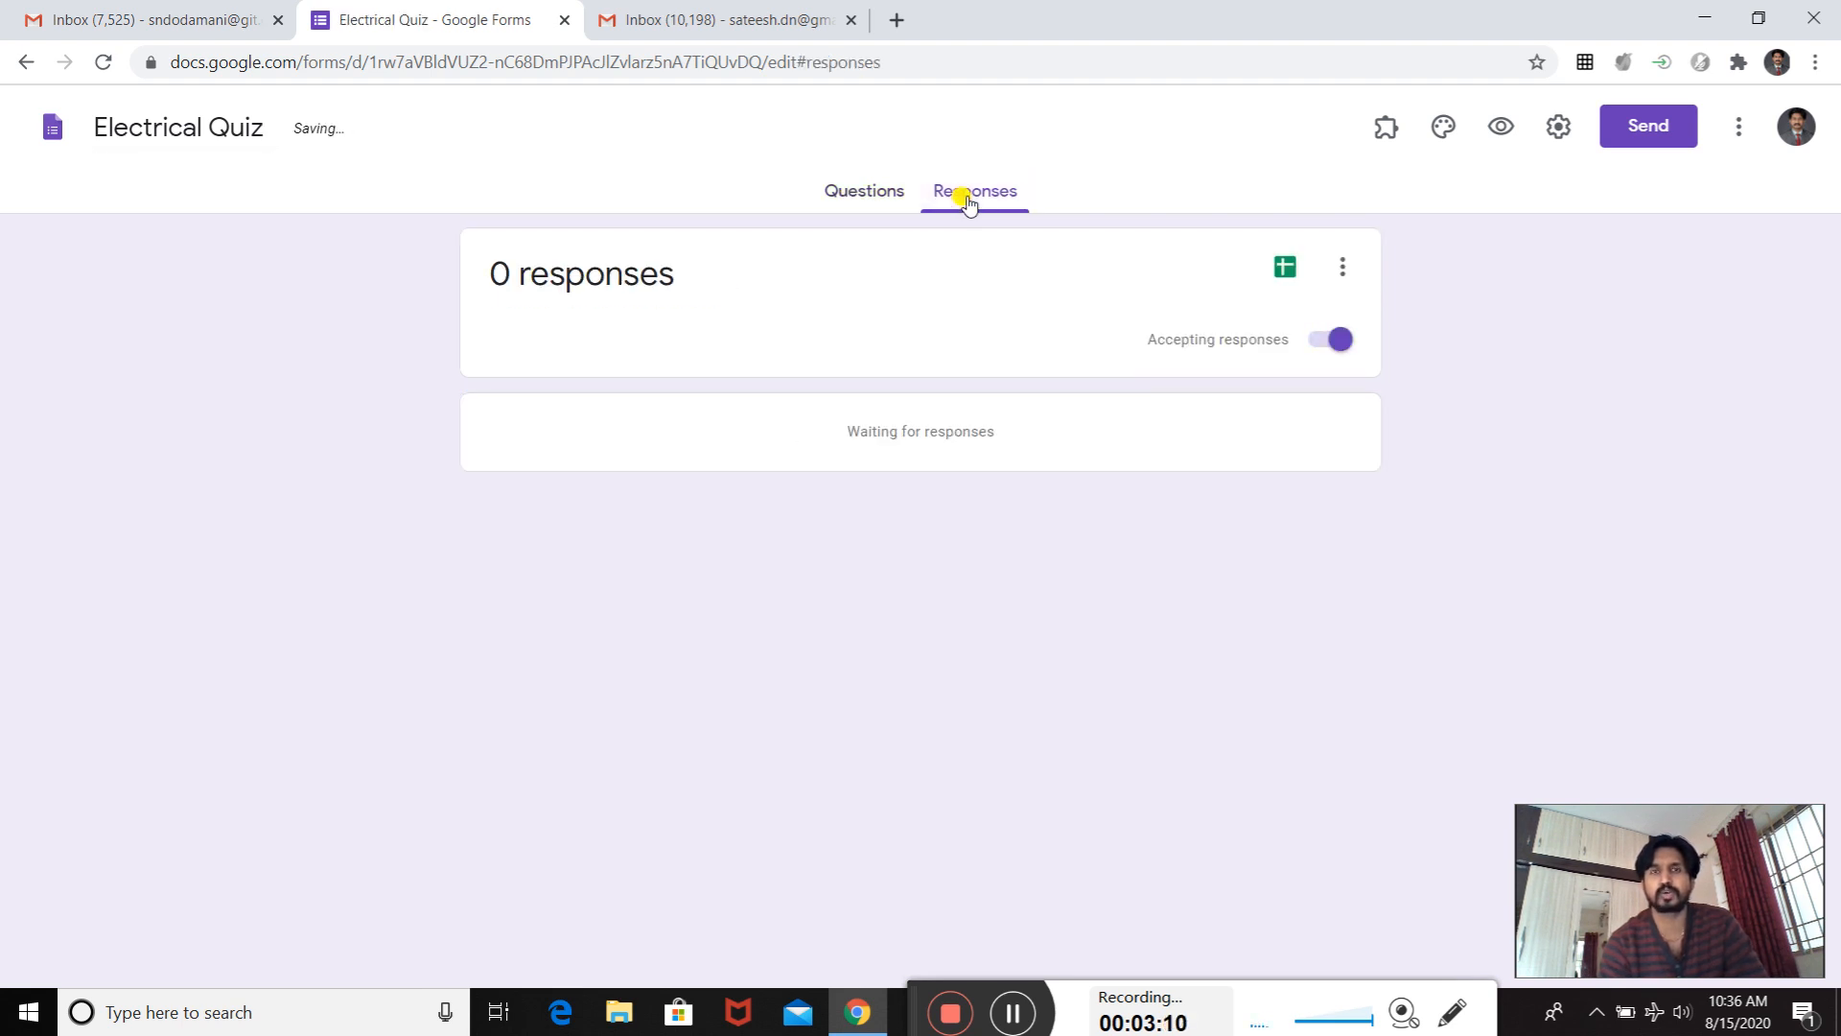
click(860, 197)
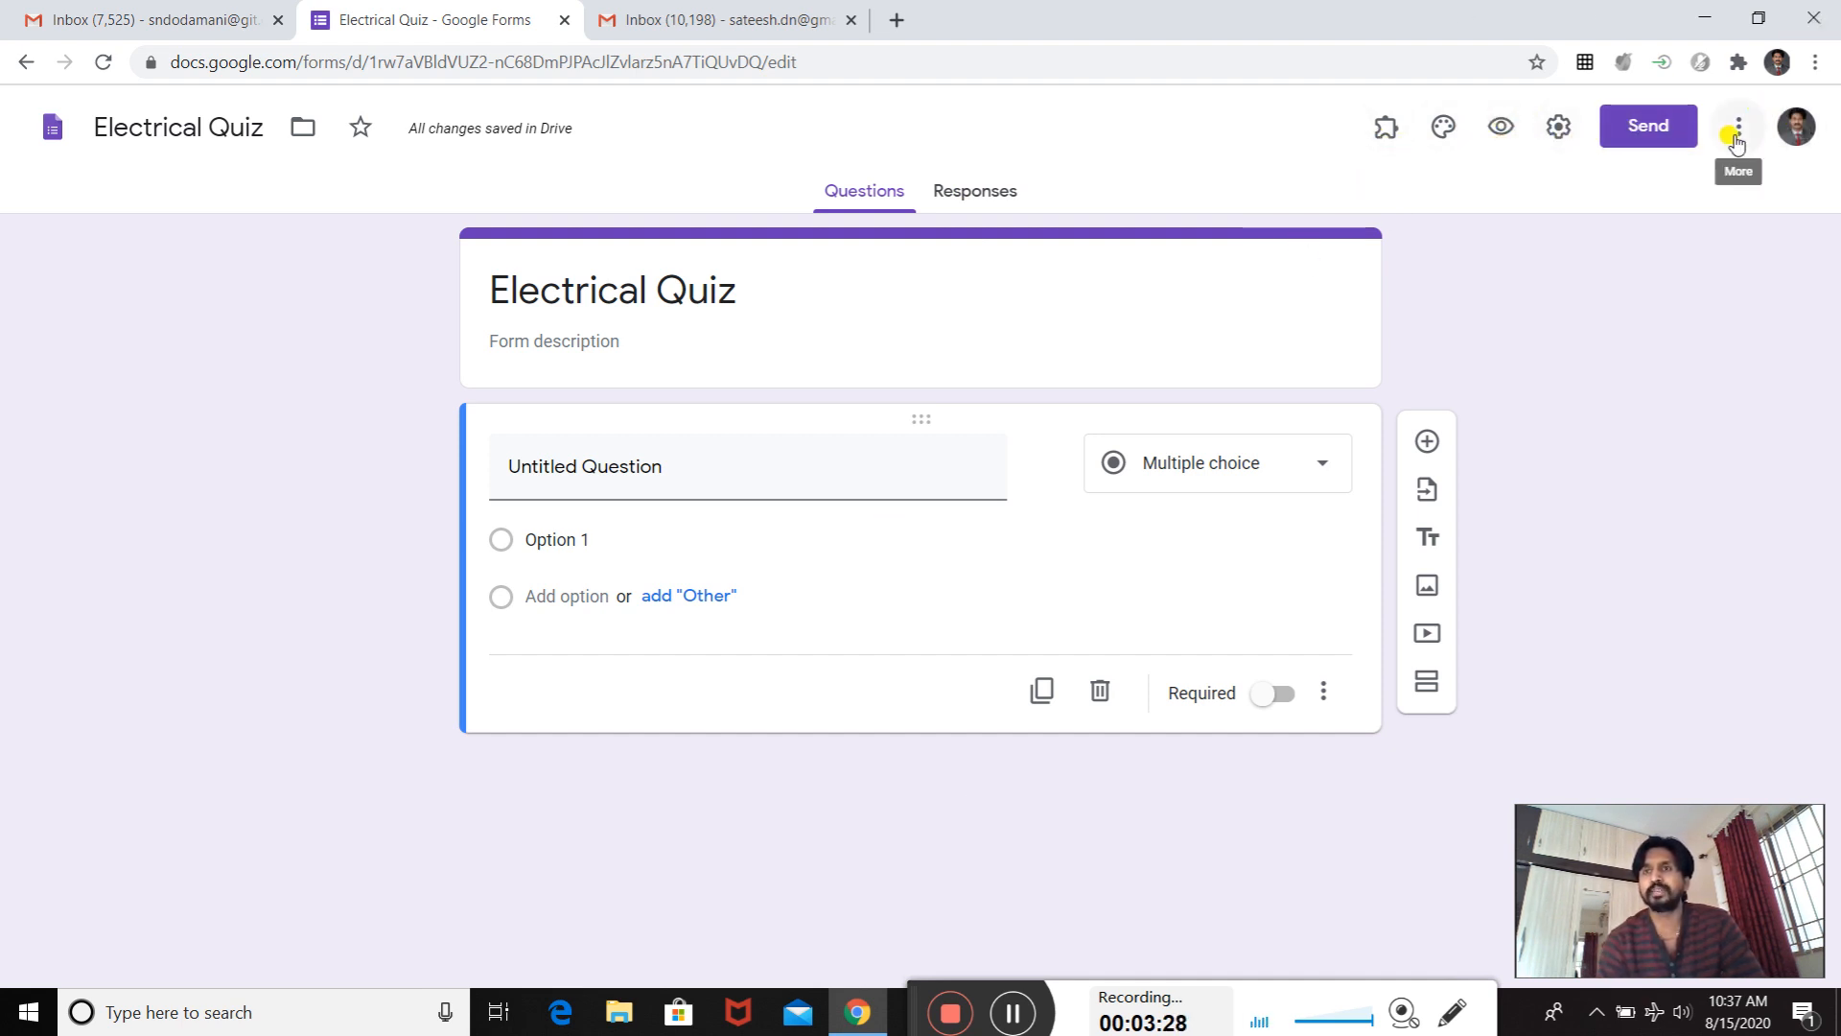
- Set the form to collect email addresses and remove the restriction to users in Gogte Institute of Technology and its trusted organizations
click(1560, 128)
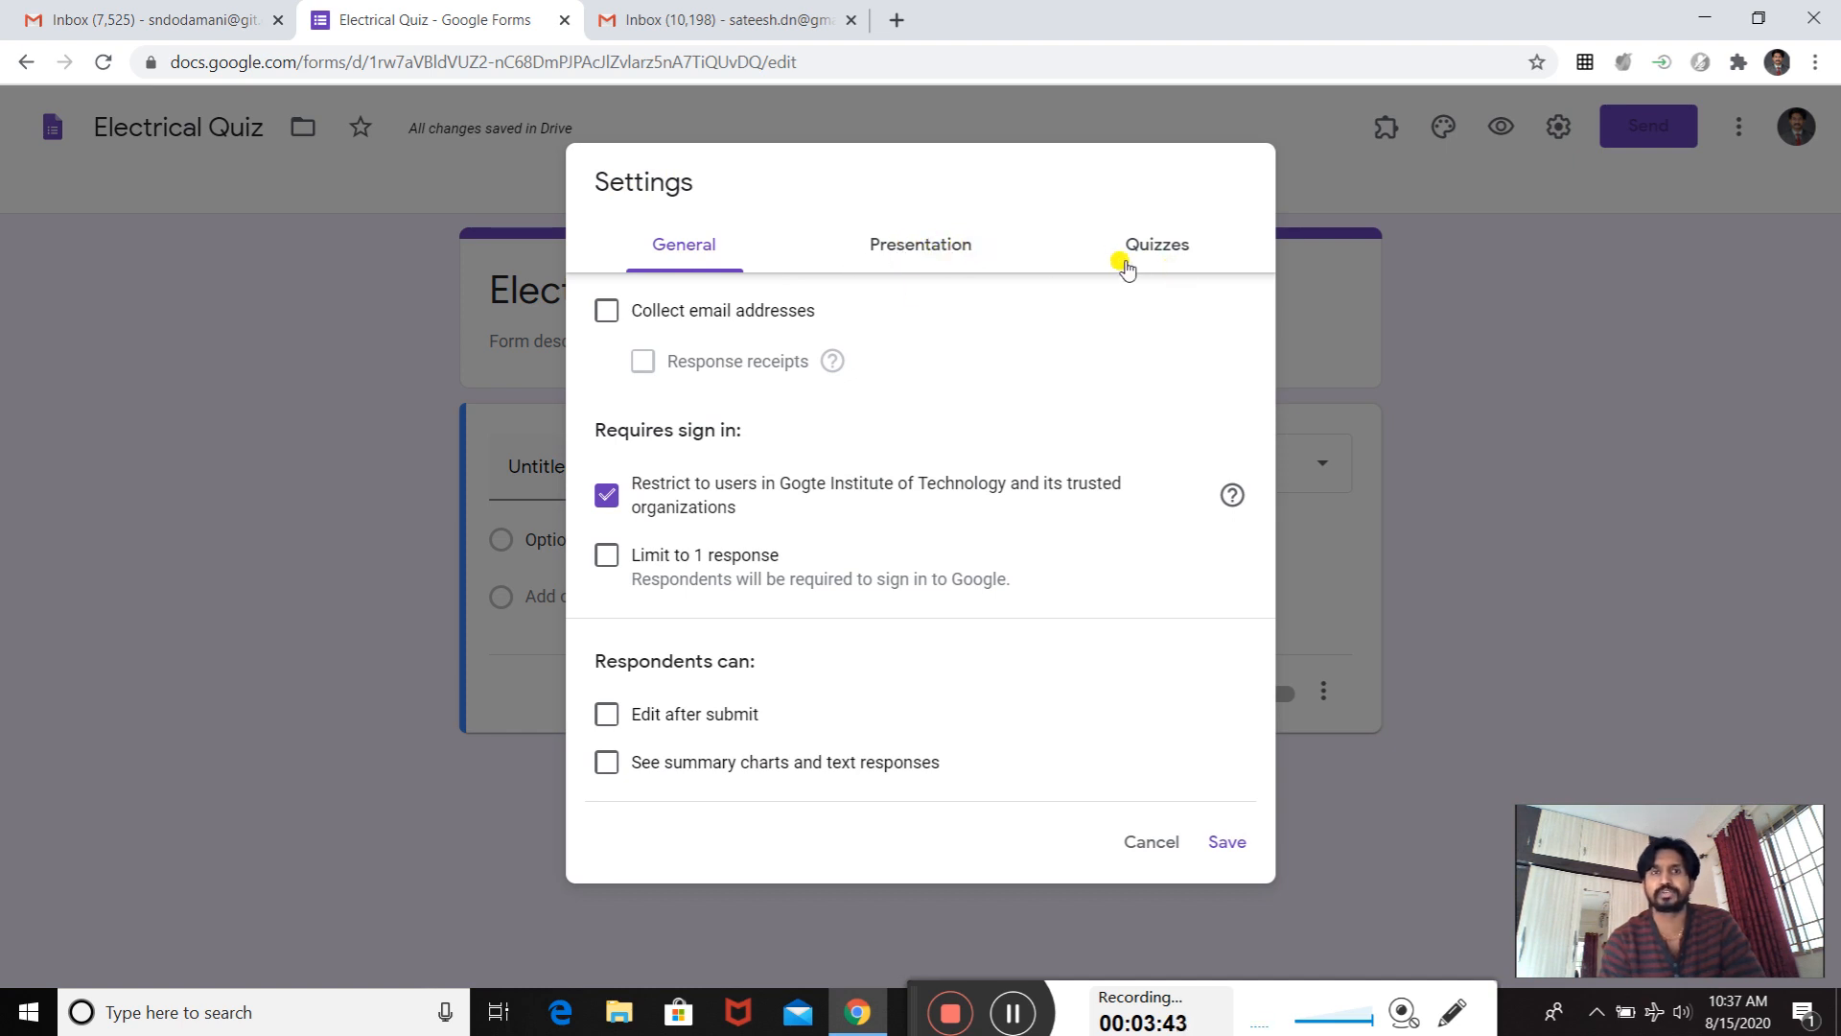
click(610, 317)
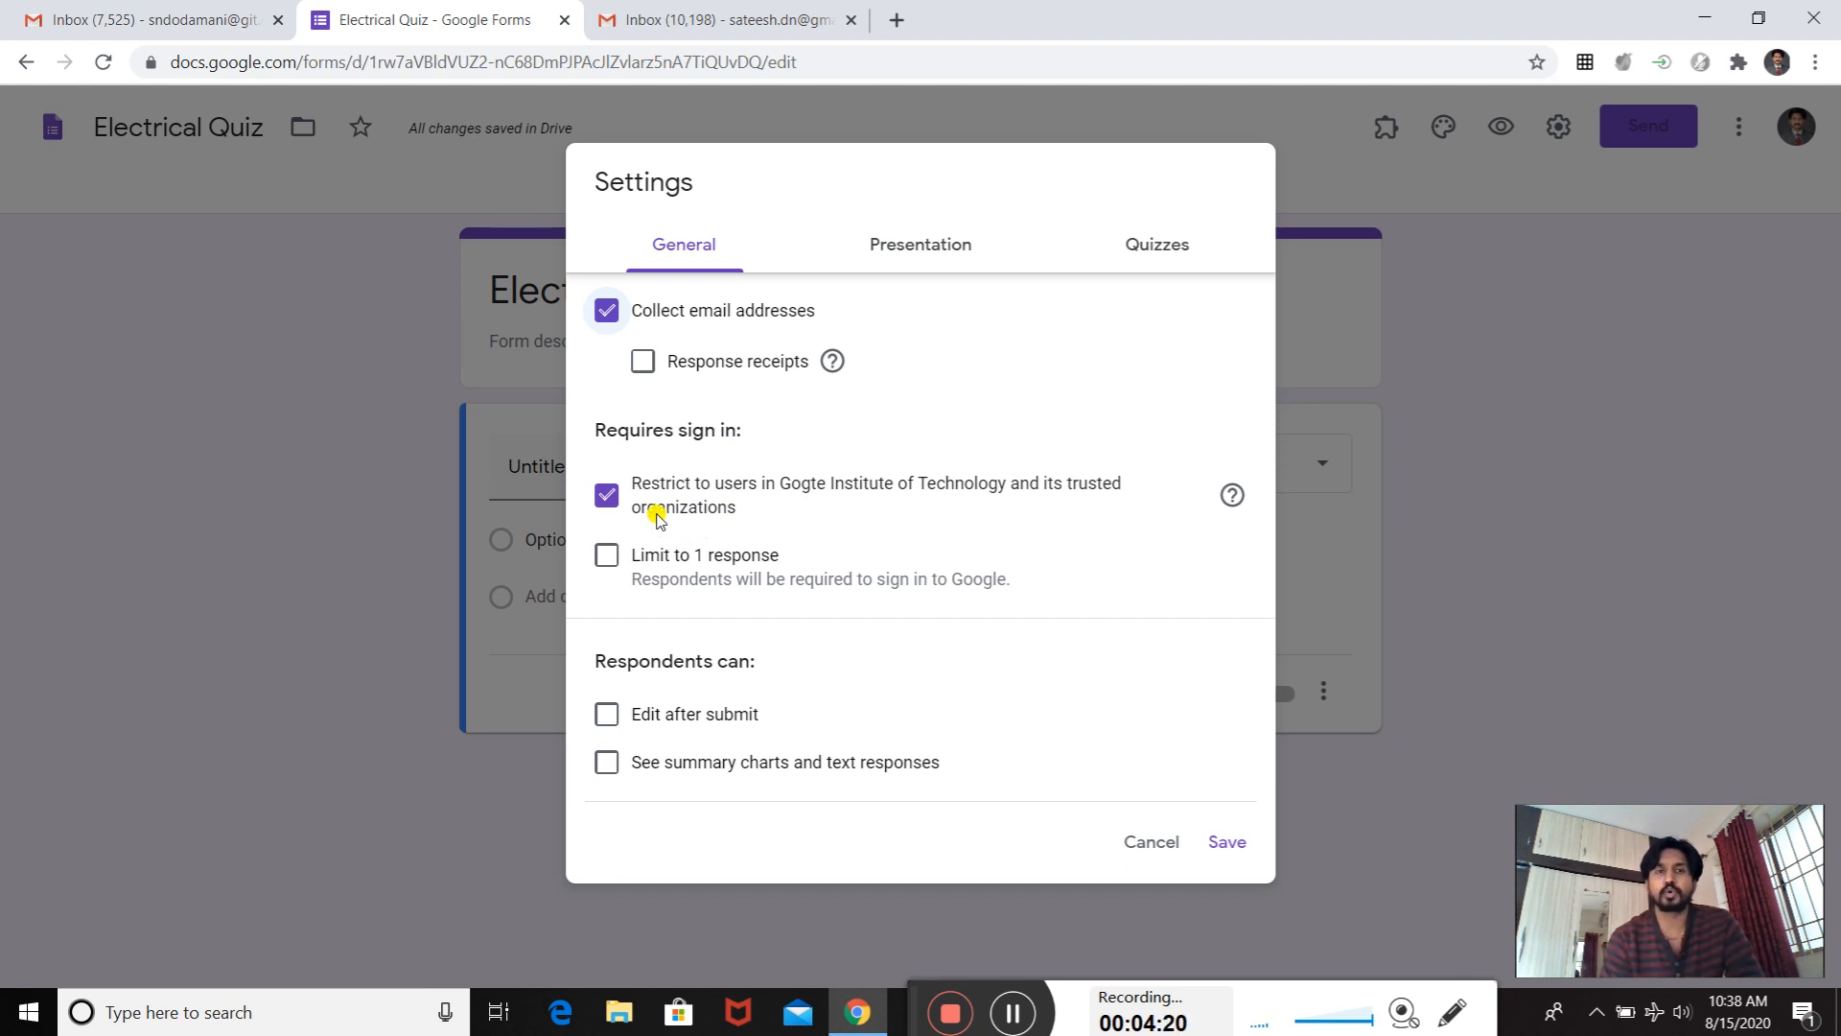
click(606, 496)
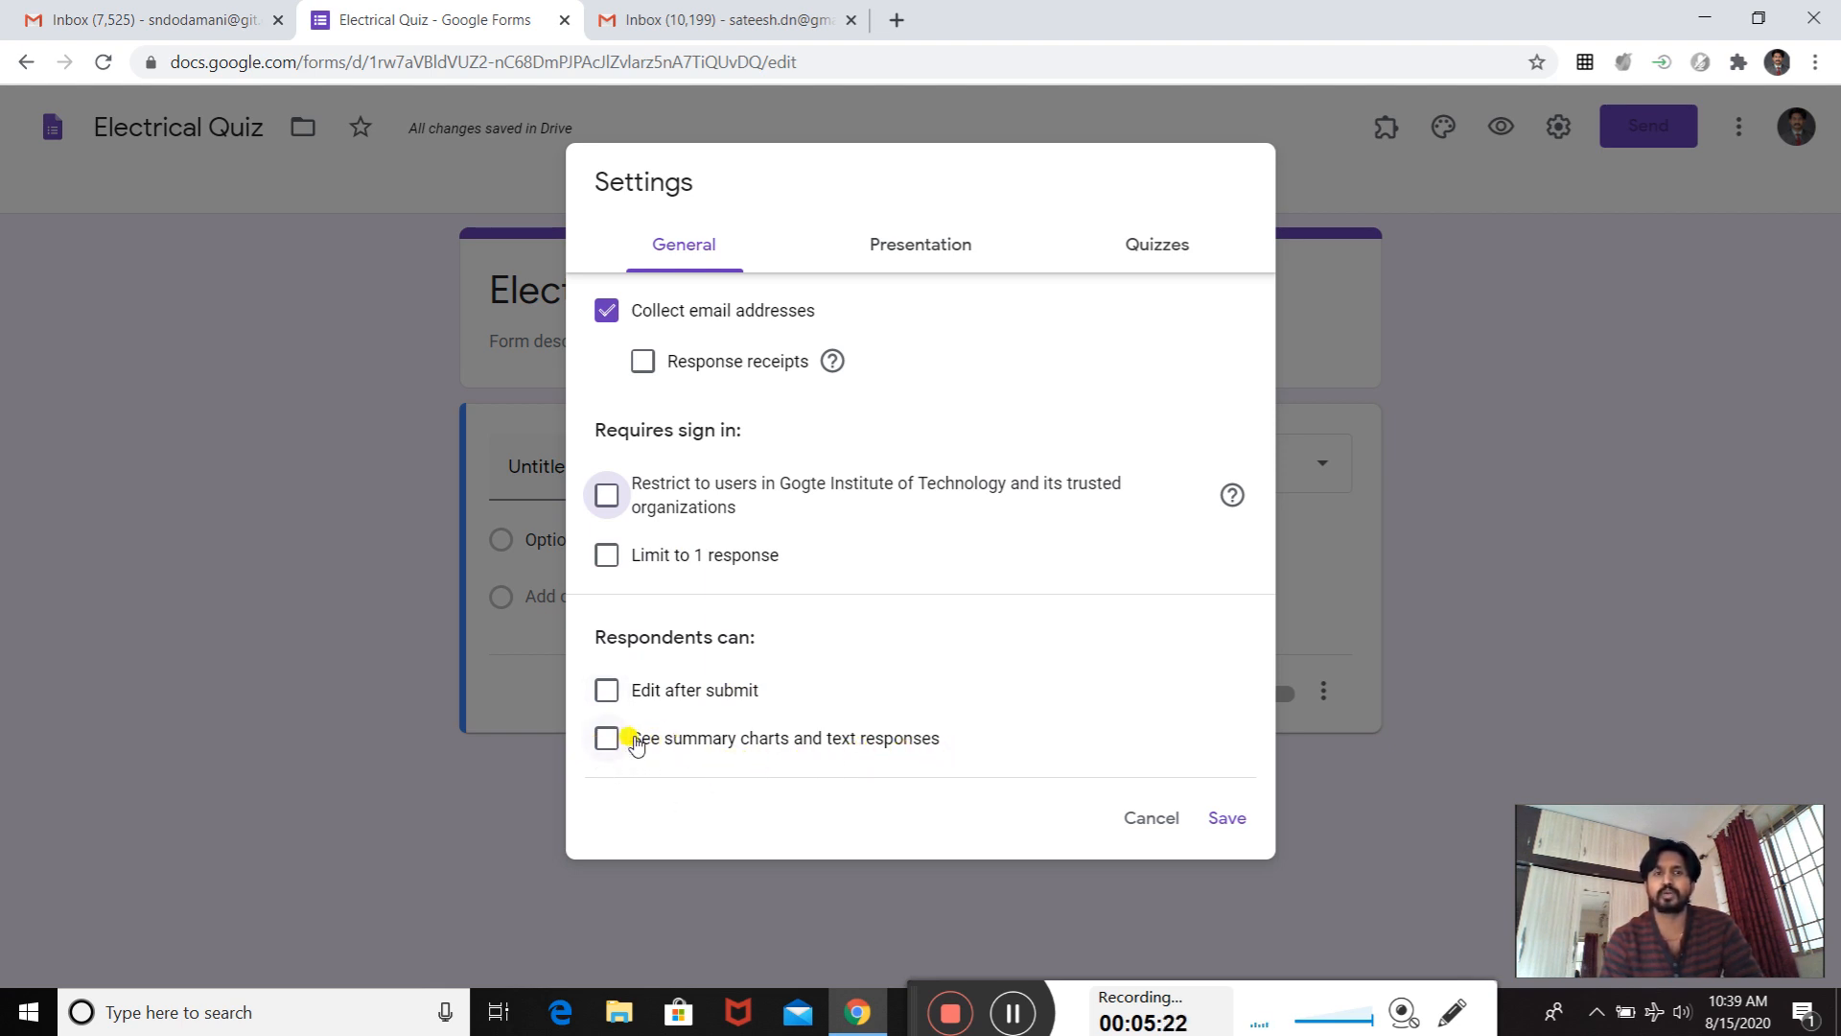
- Disable the link to submit another response and set the confirmation message to "Thanks for submission"
click(928, 249)
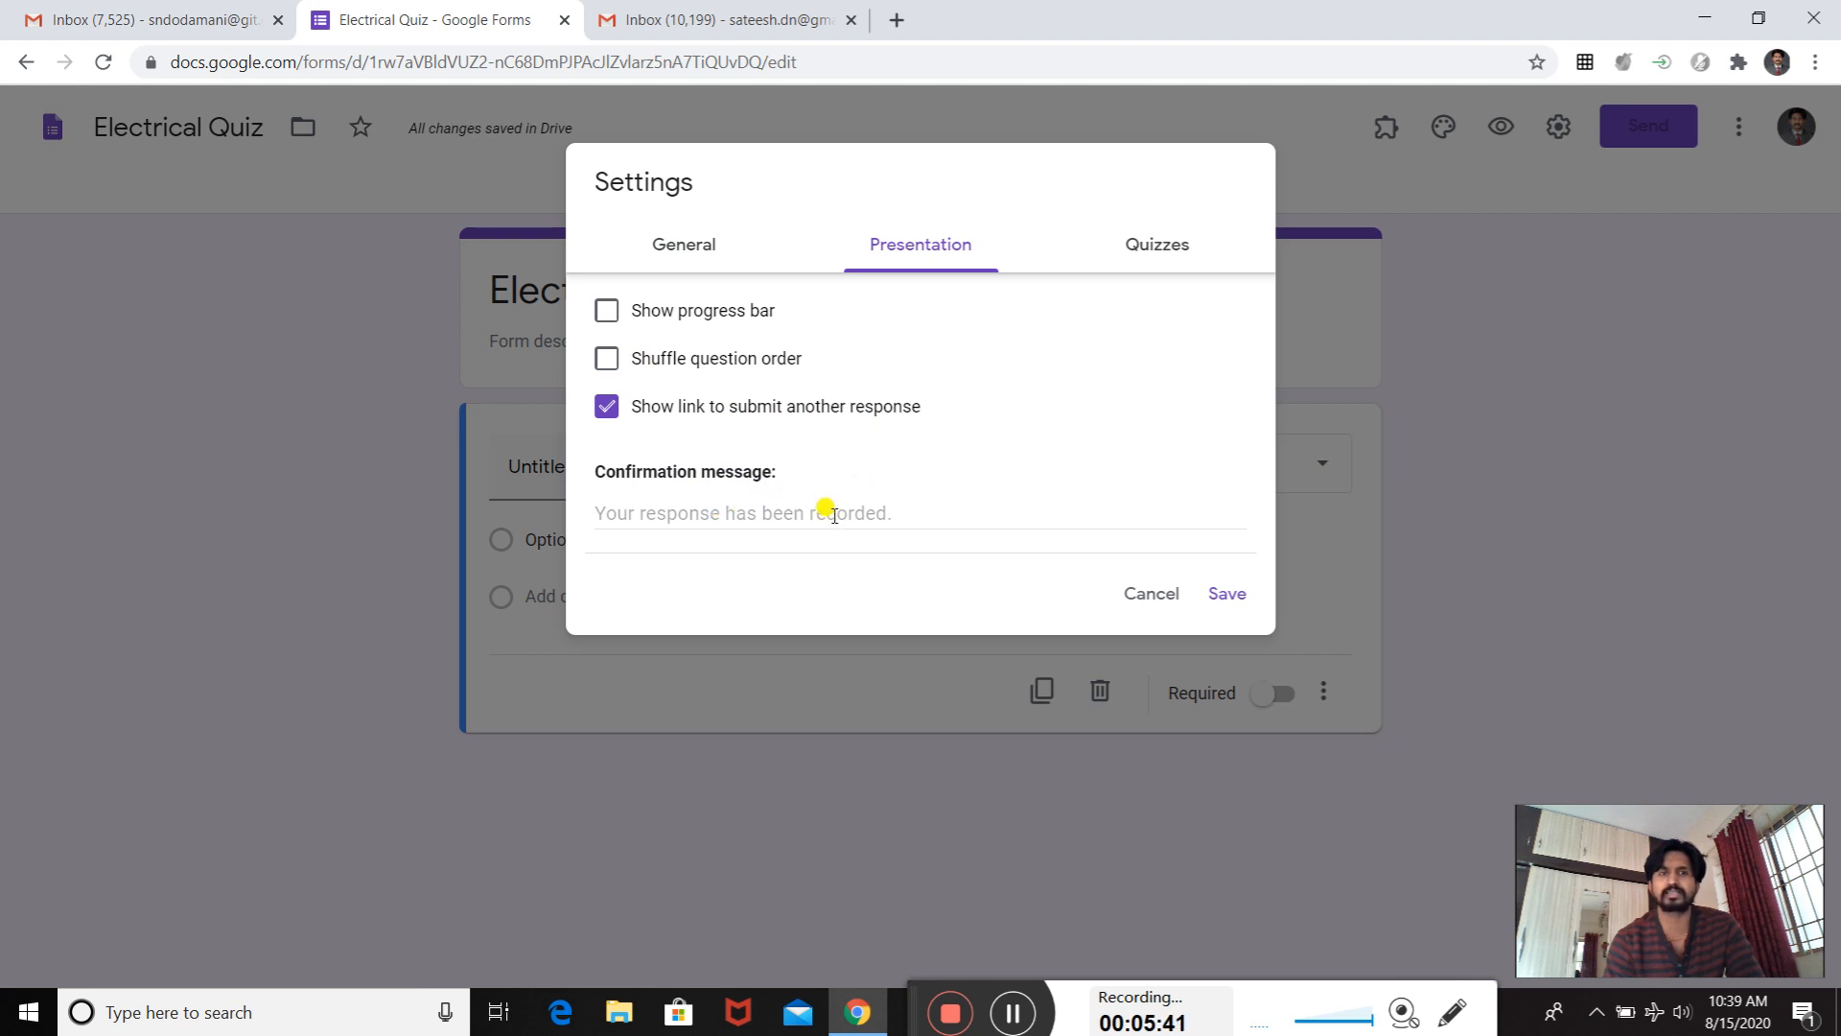
click(772, 508)
click(606, 408)
click(686, 513)
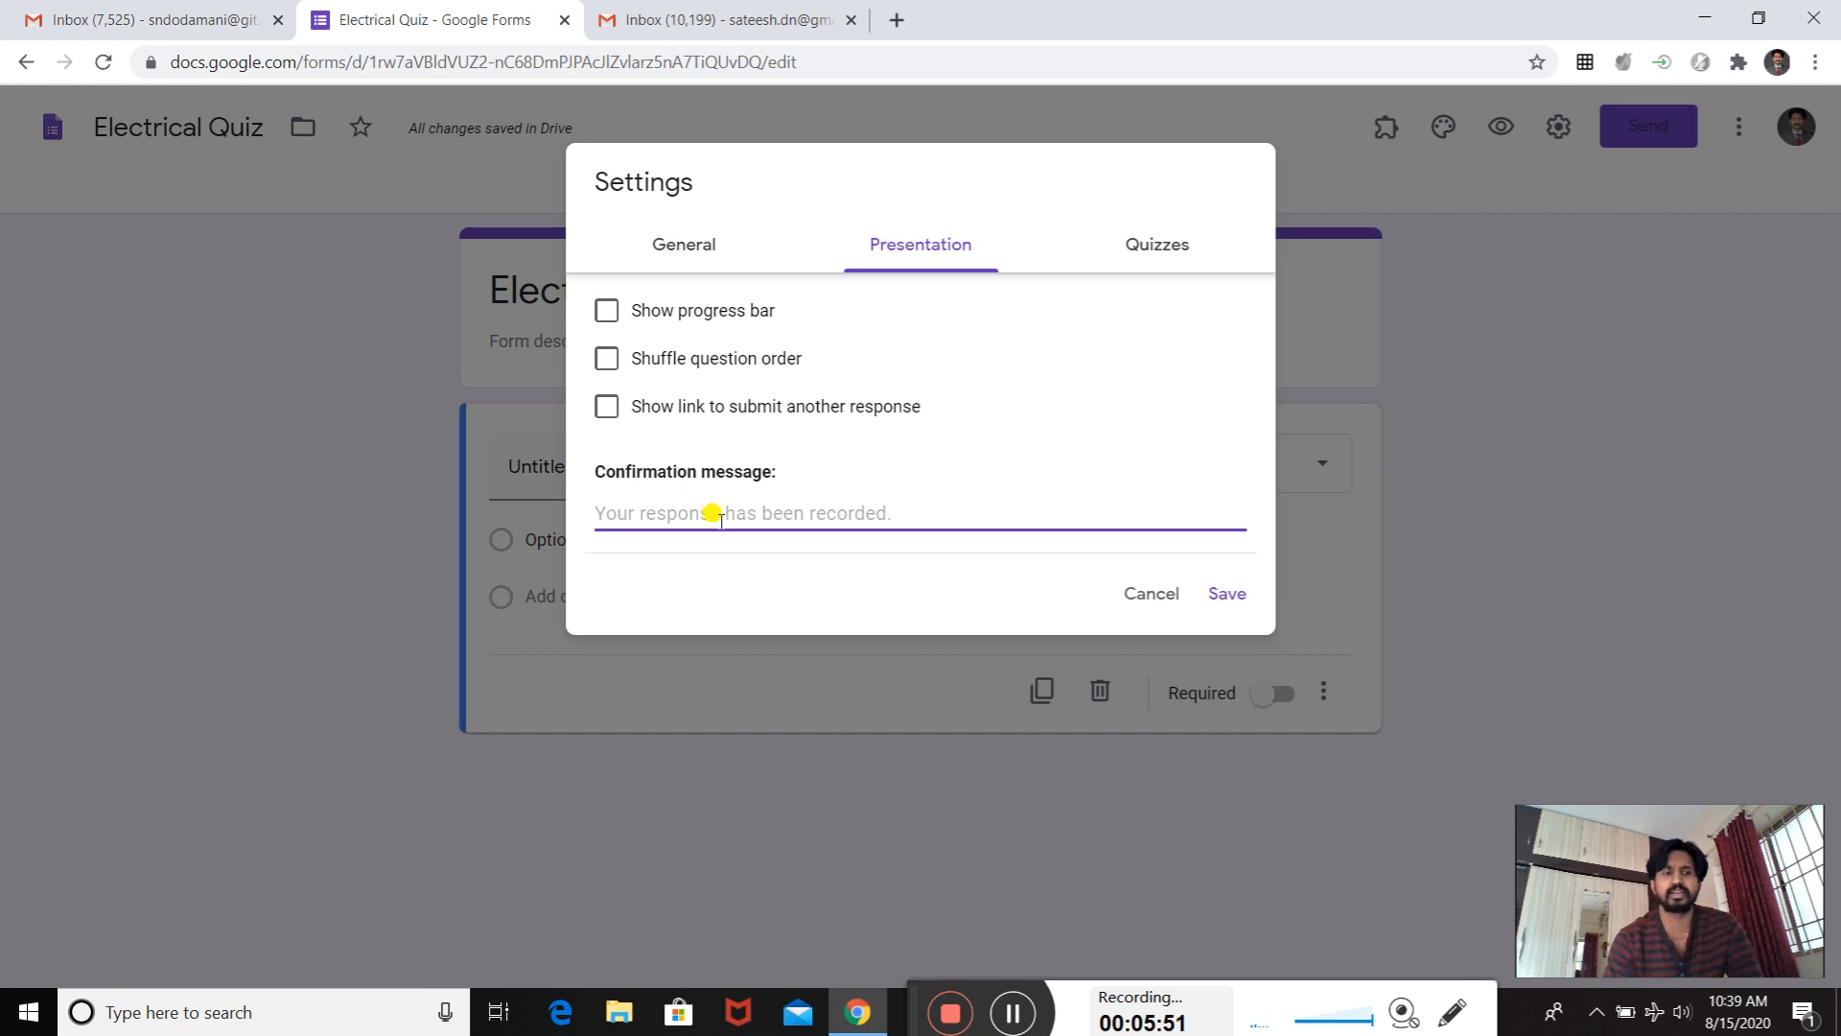
text(Thanks for)
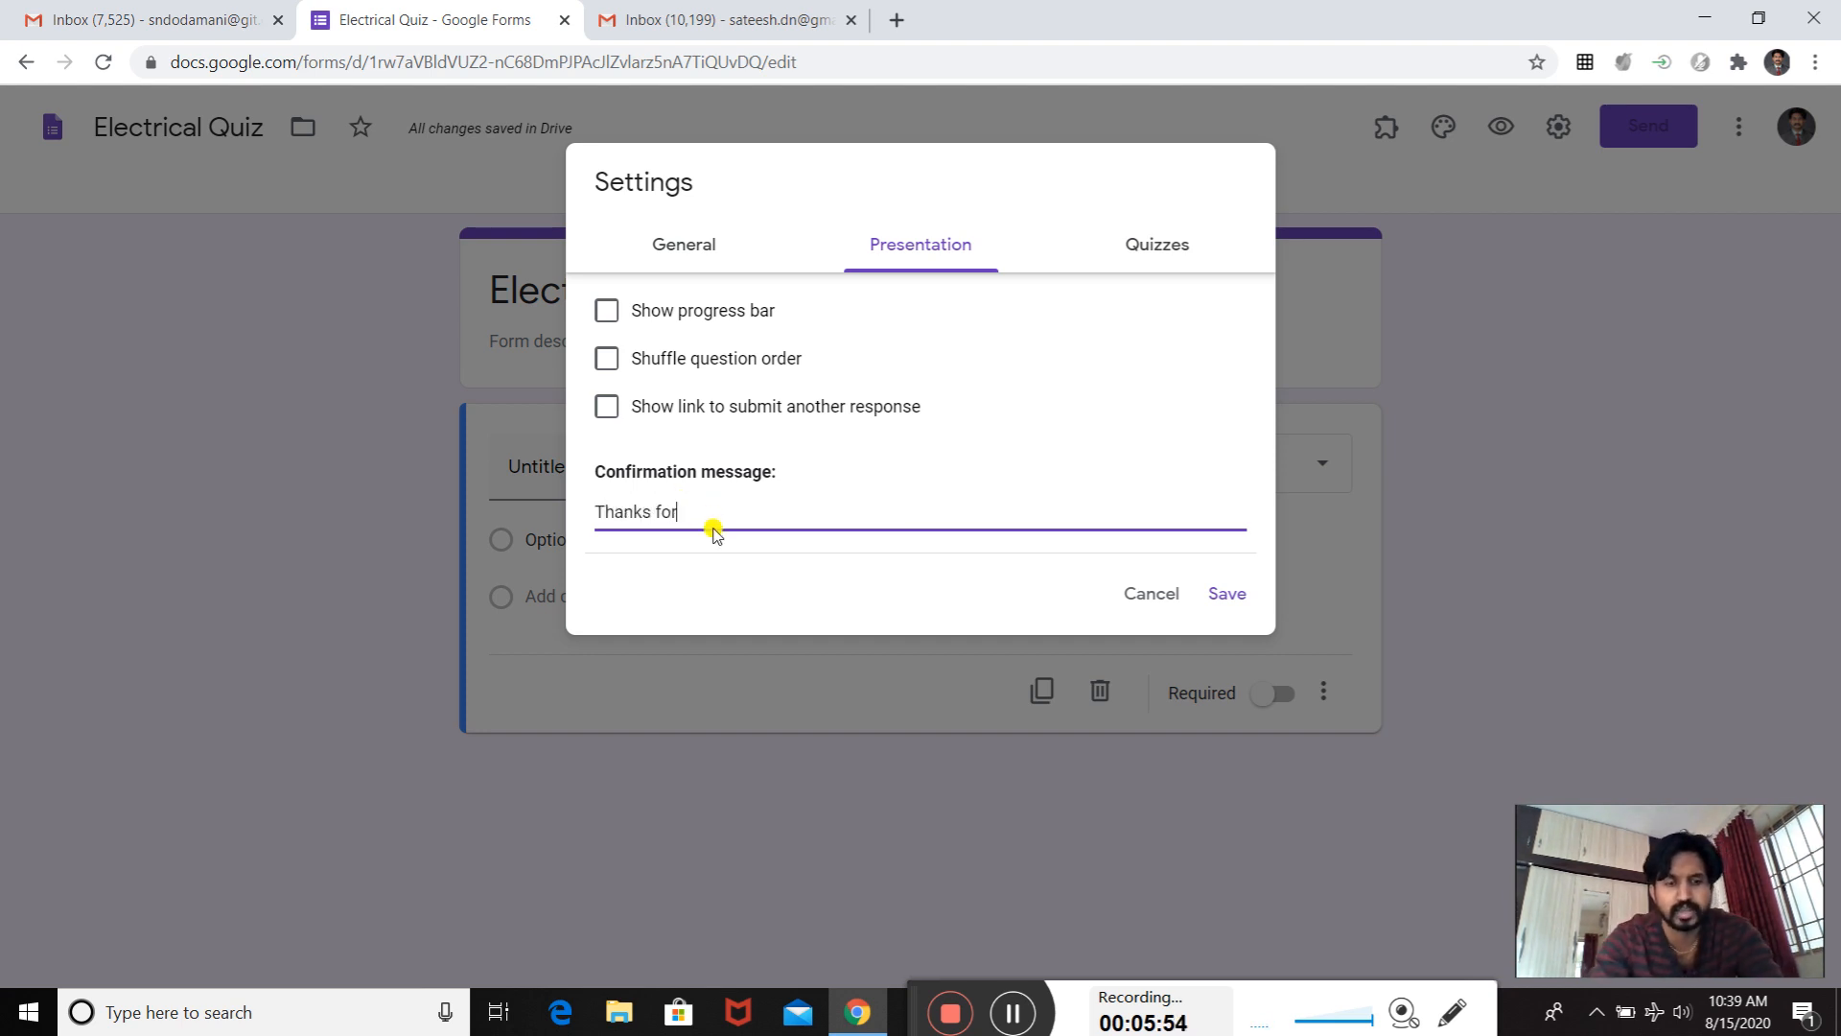
text( submission)
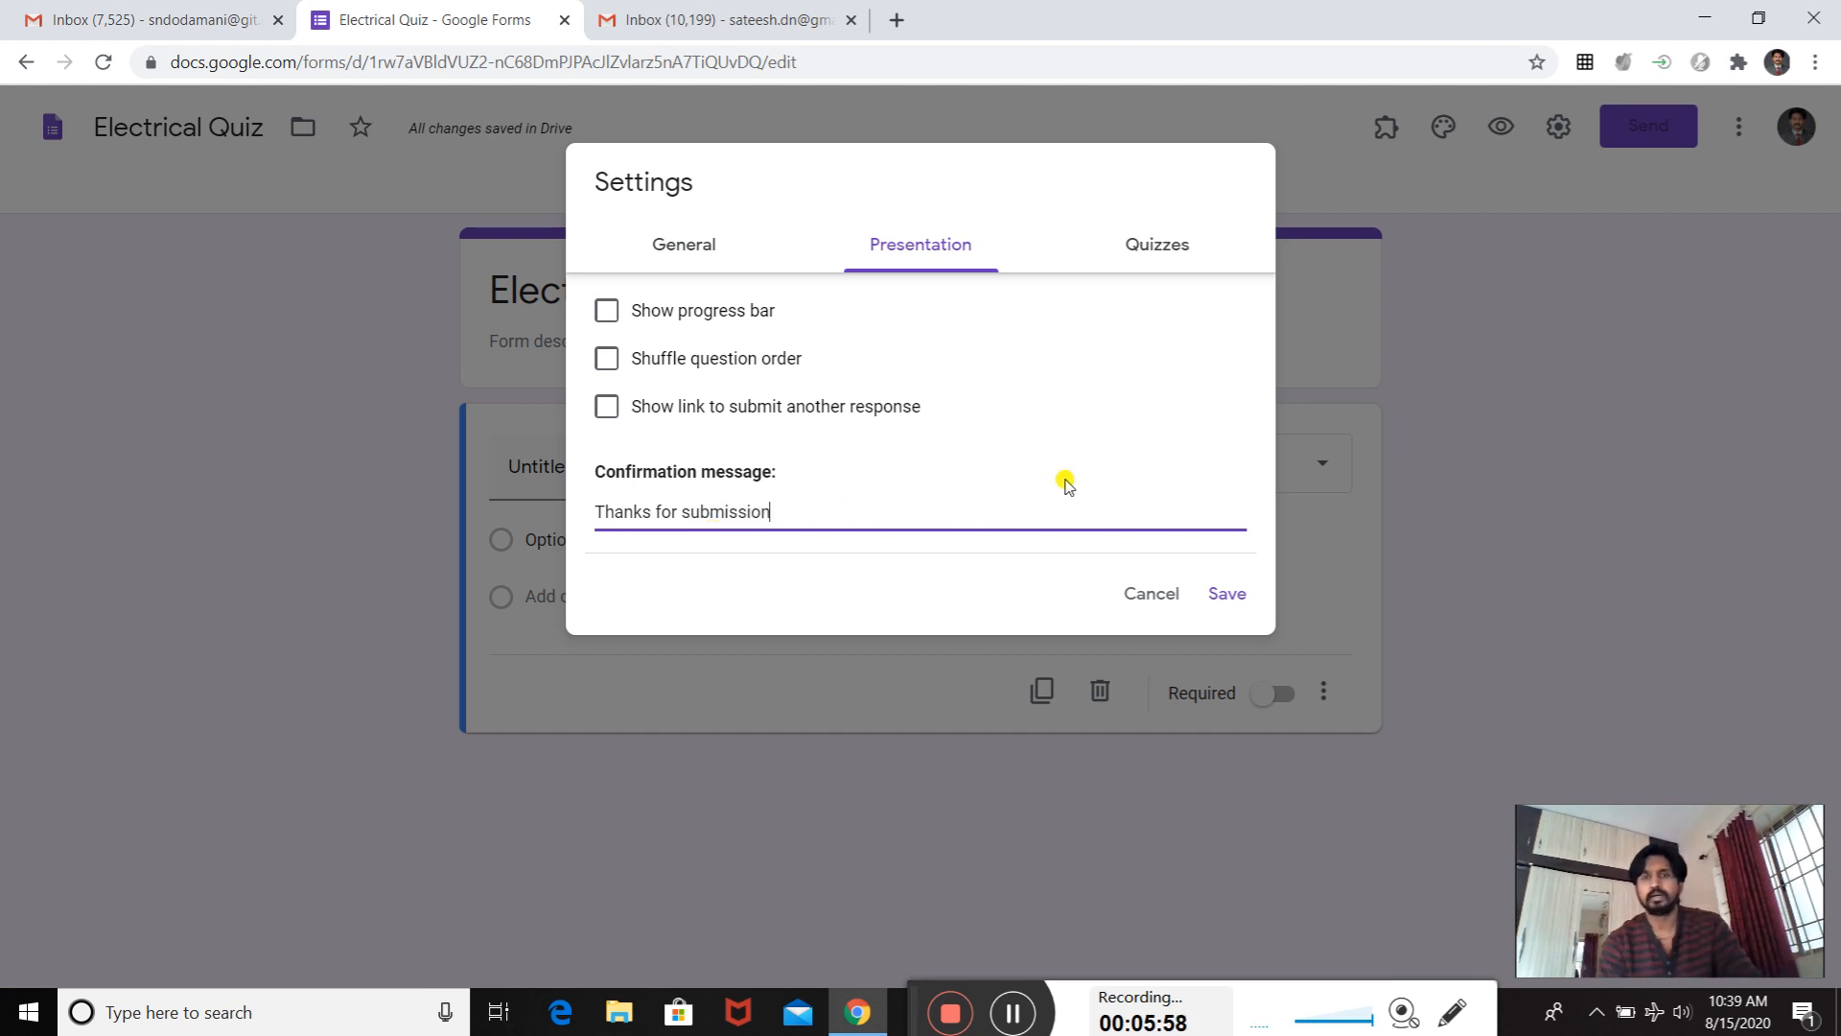
- Make the form a quiz so that questions can carry points and be auto-graded
click(1146, 269)
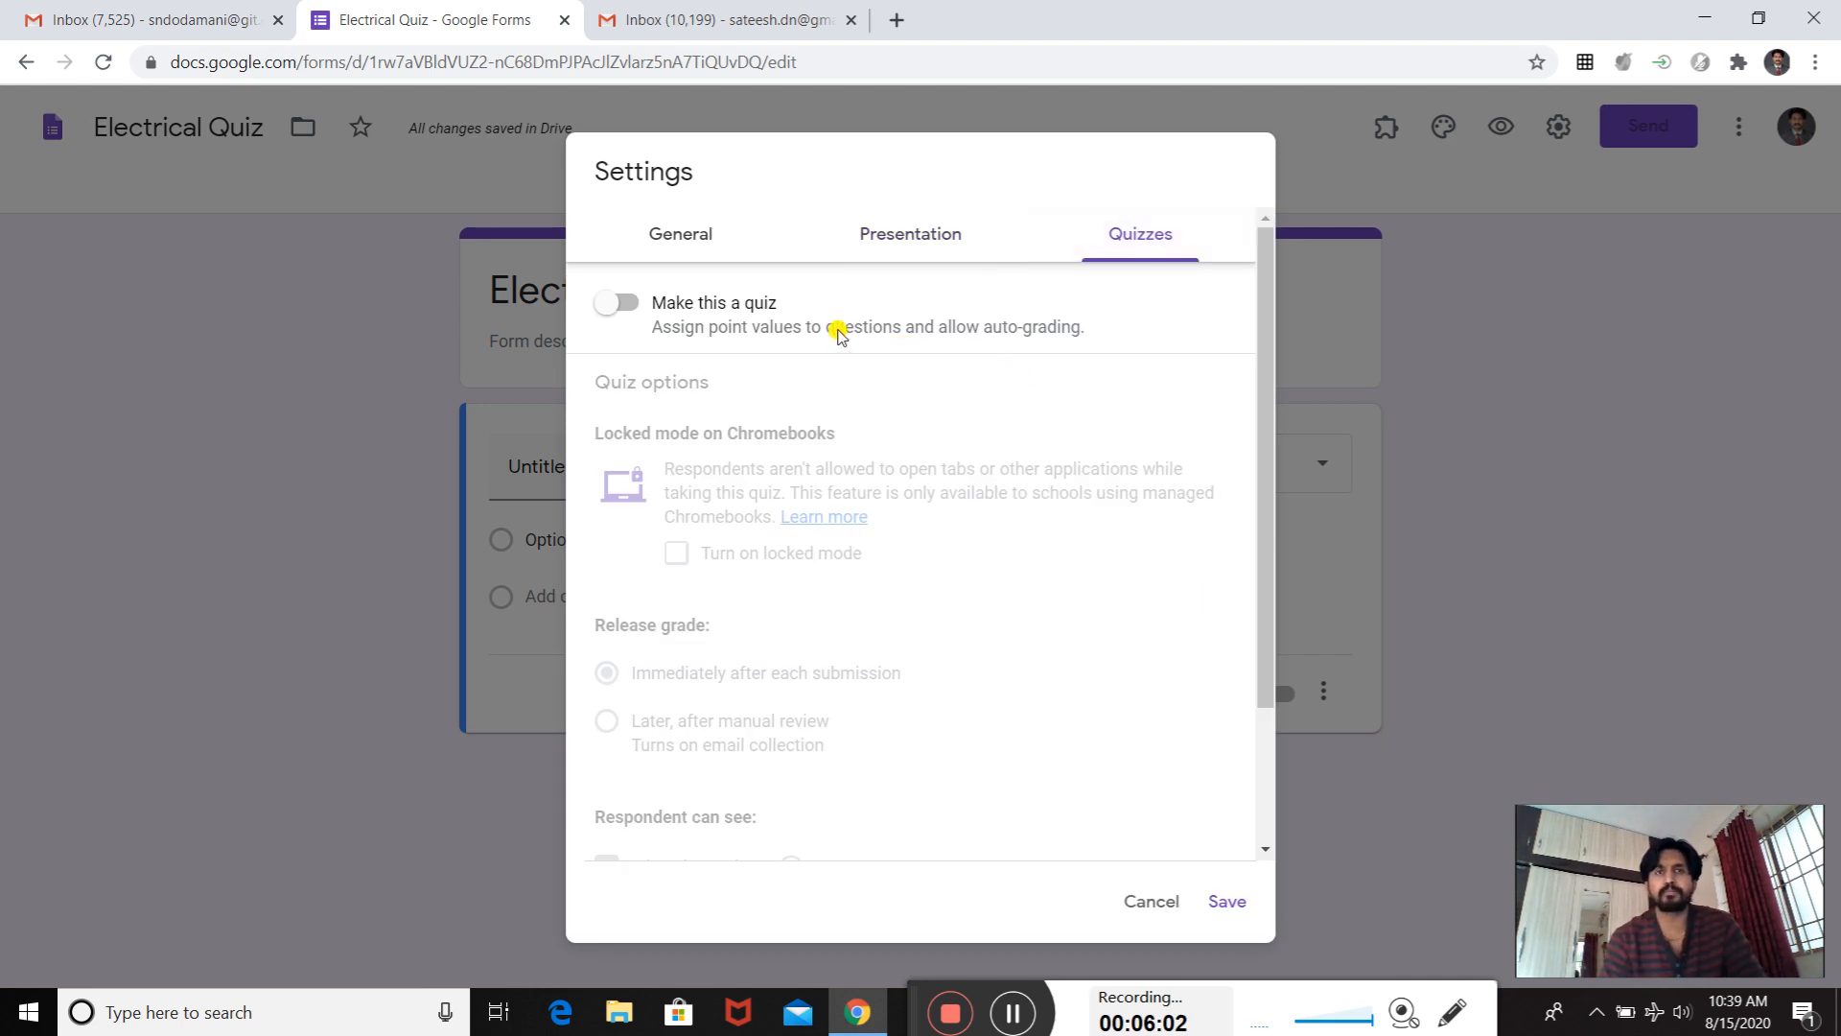
click(630, 305)
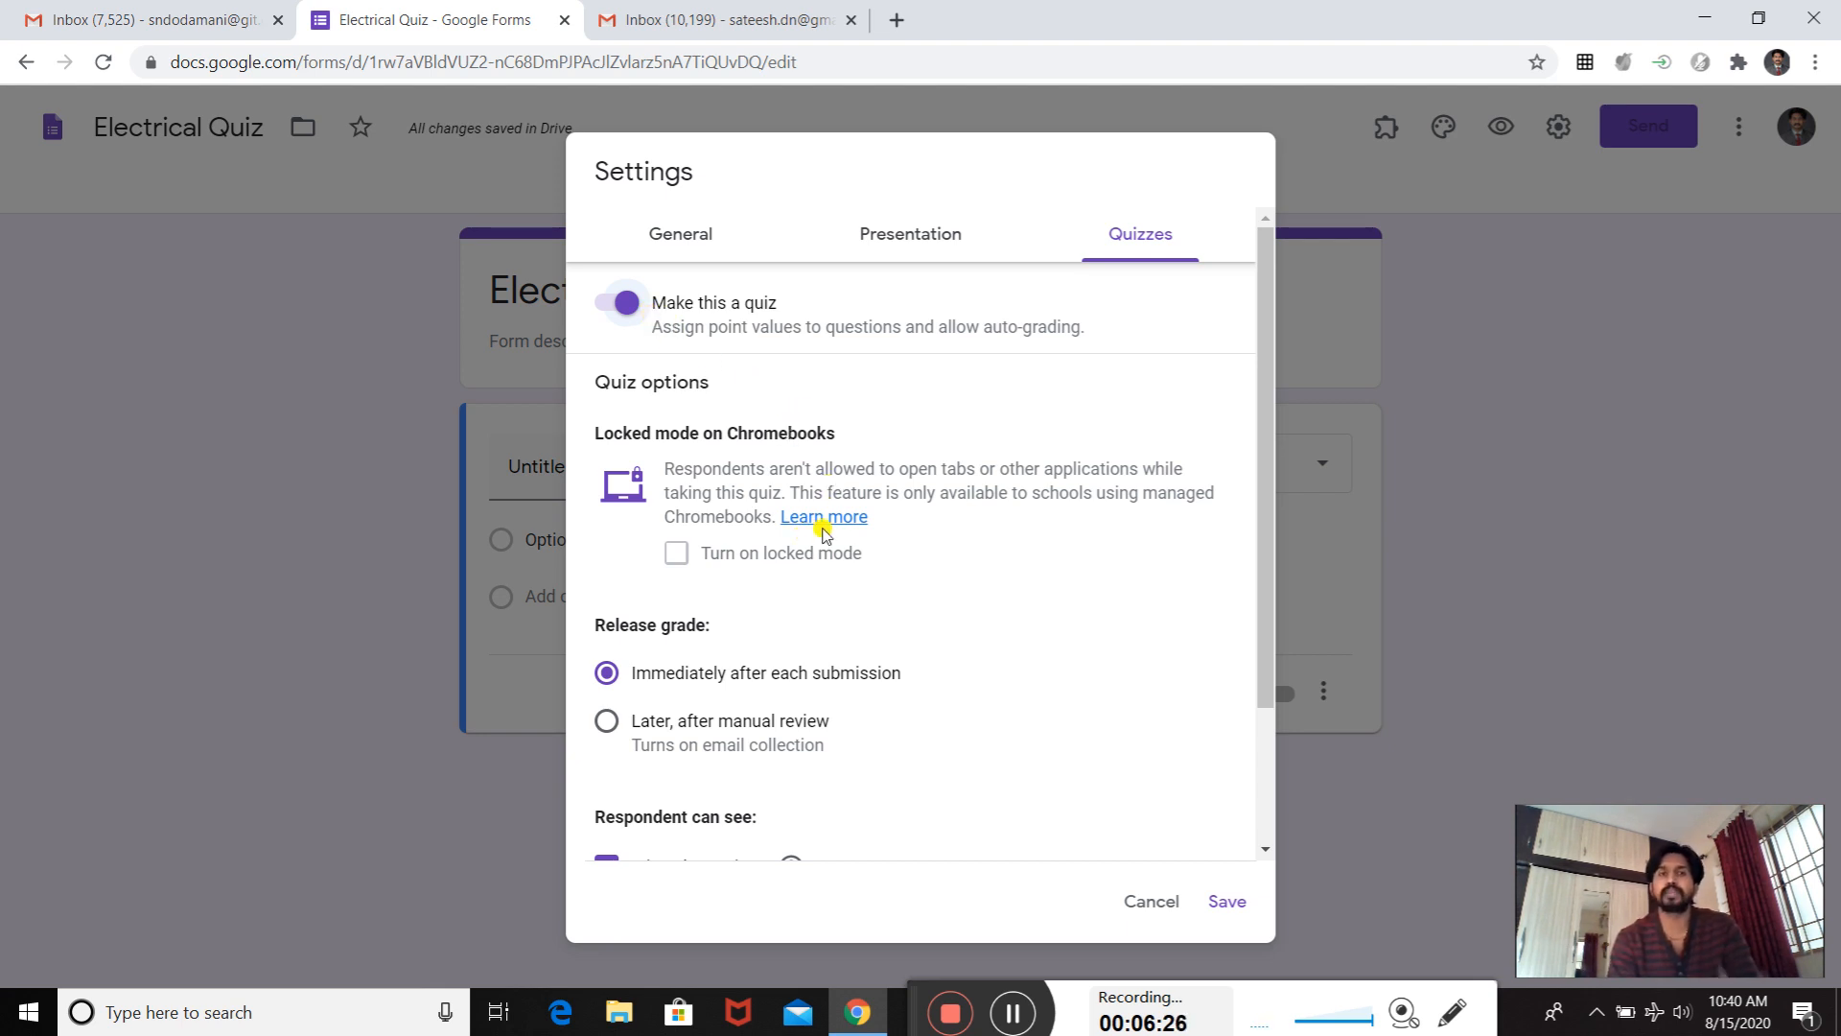
scroll(987, 624, down, 2)
scroll(739, 567, up, 2)
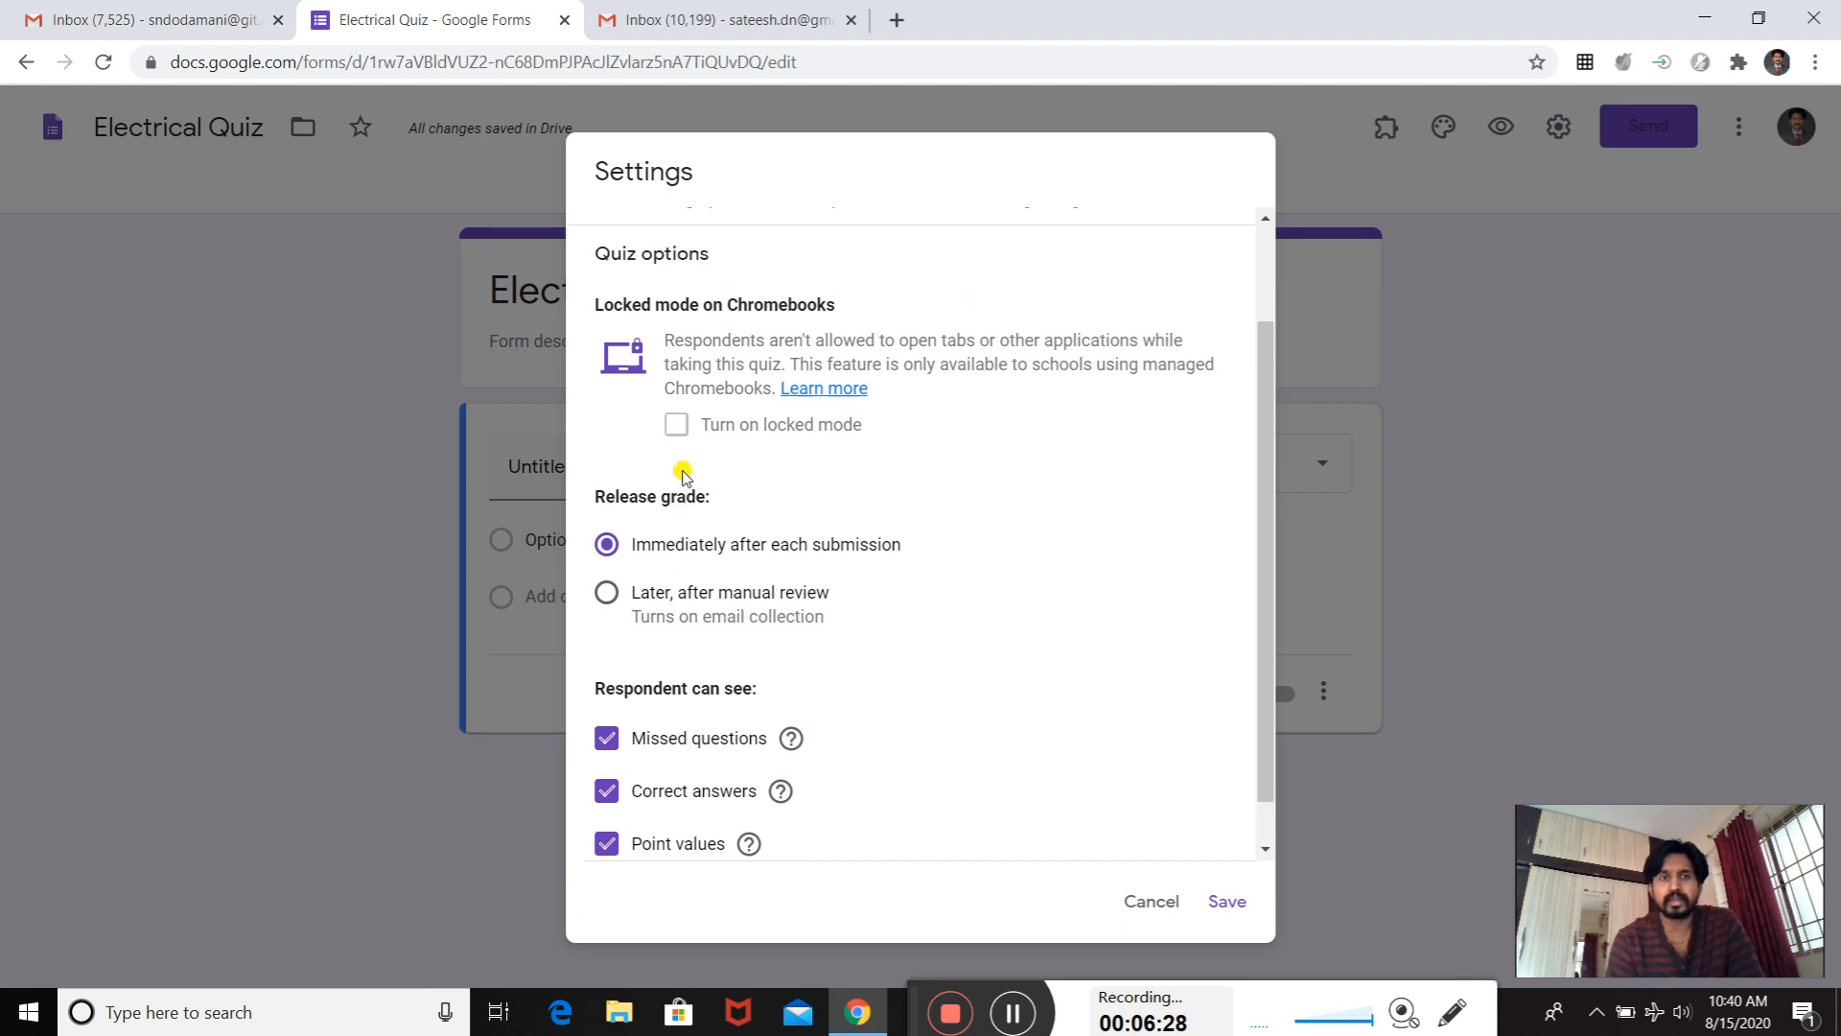
scroll(696, 586, down, 1)
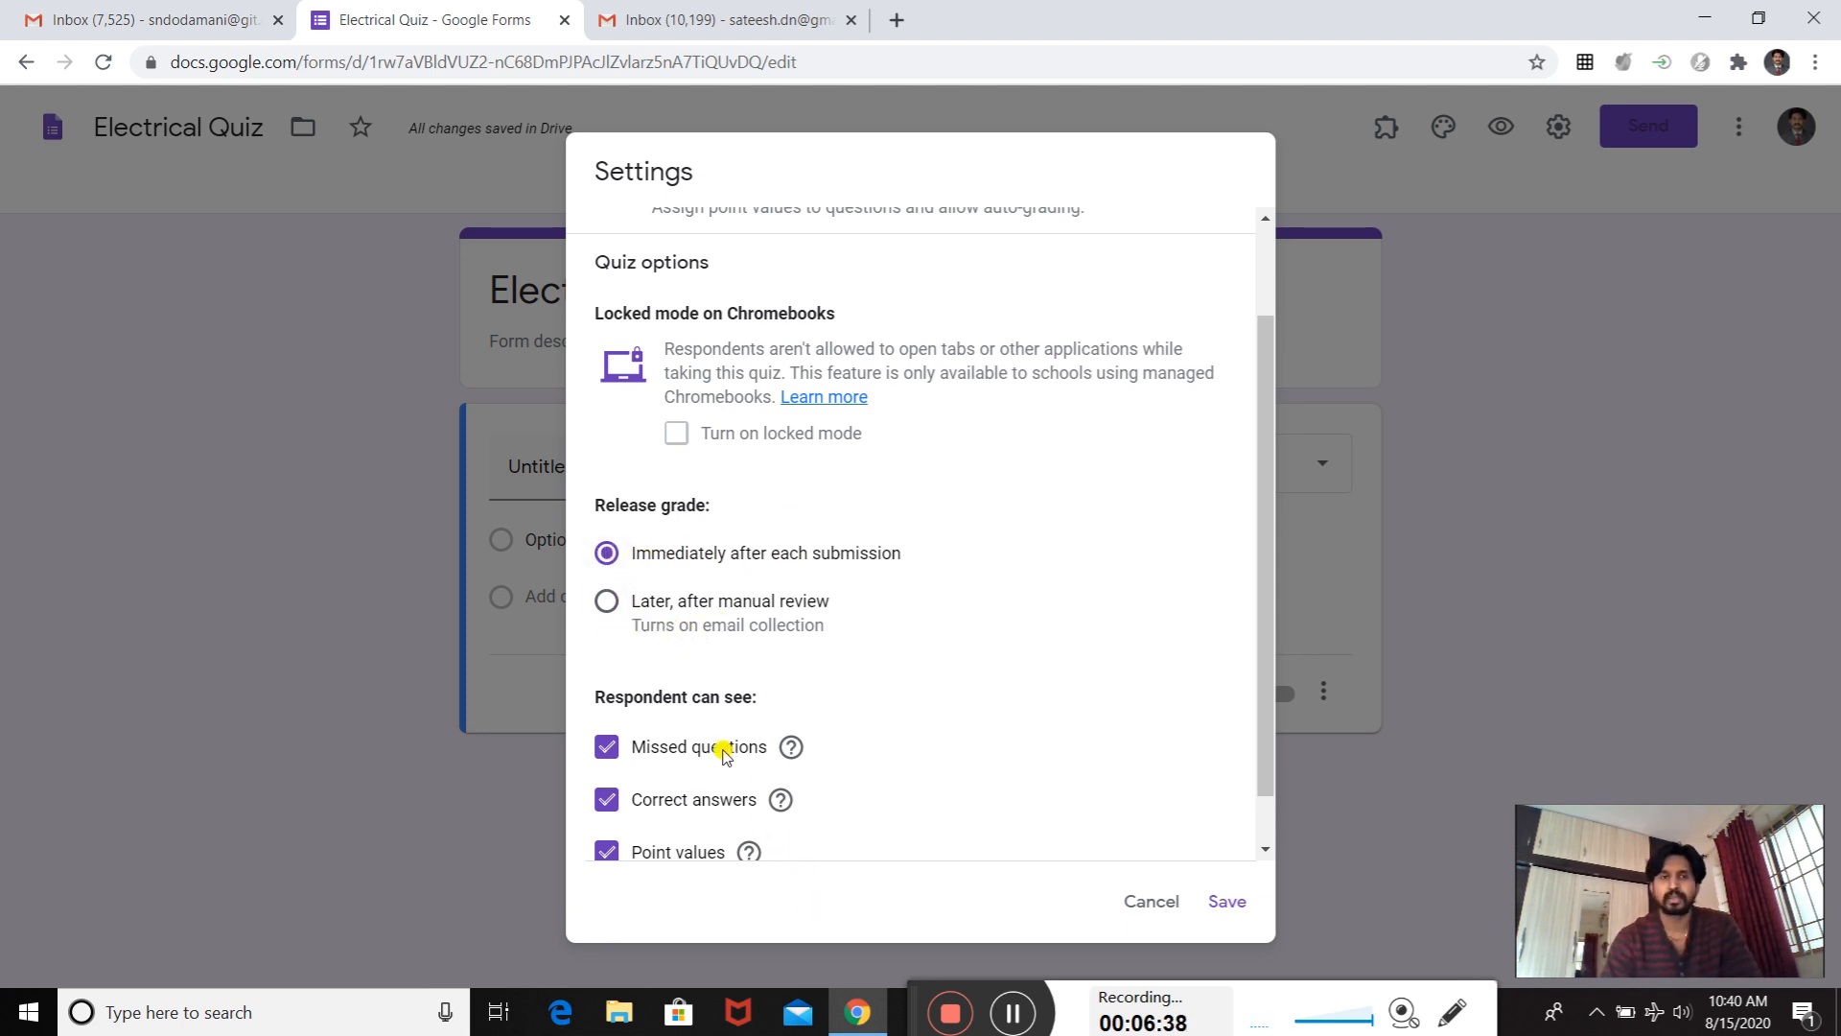
scroll(723, 752, down, 1)
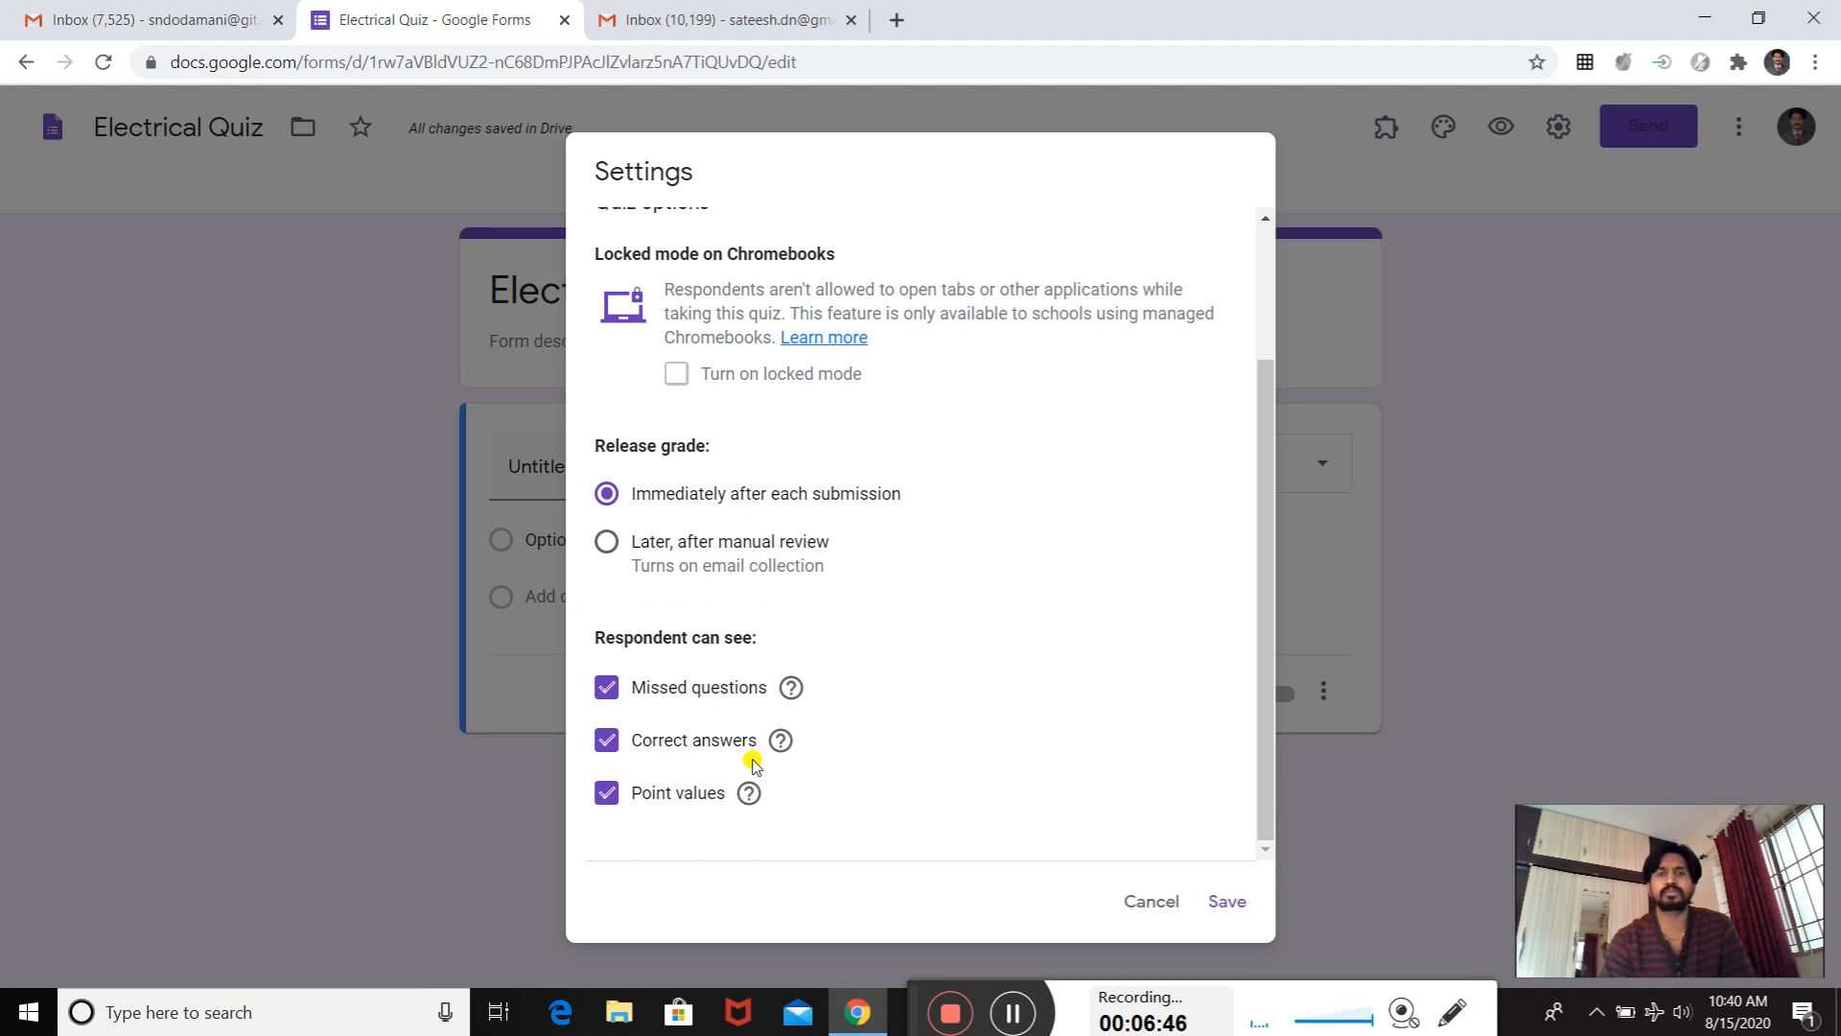
click(603, 697)
click(606, 741)
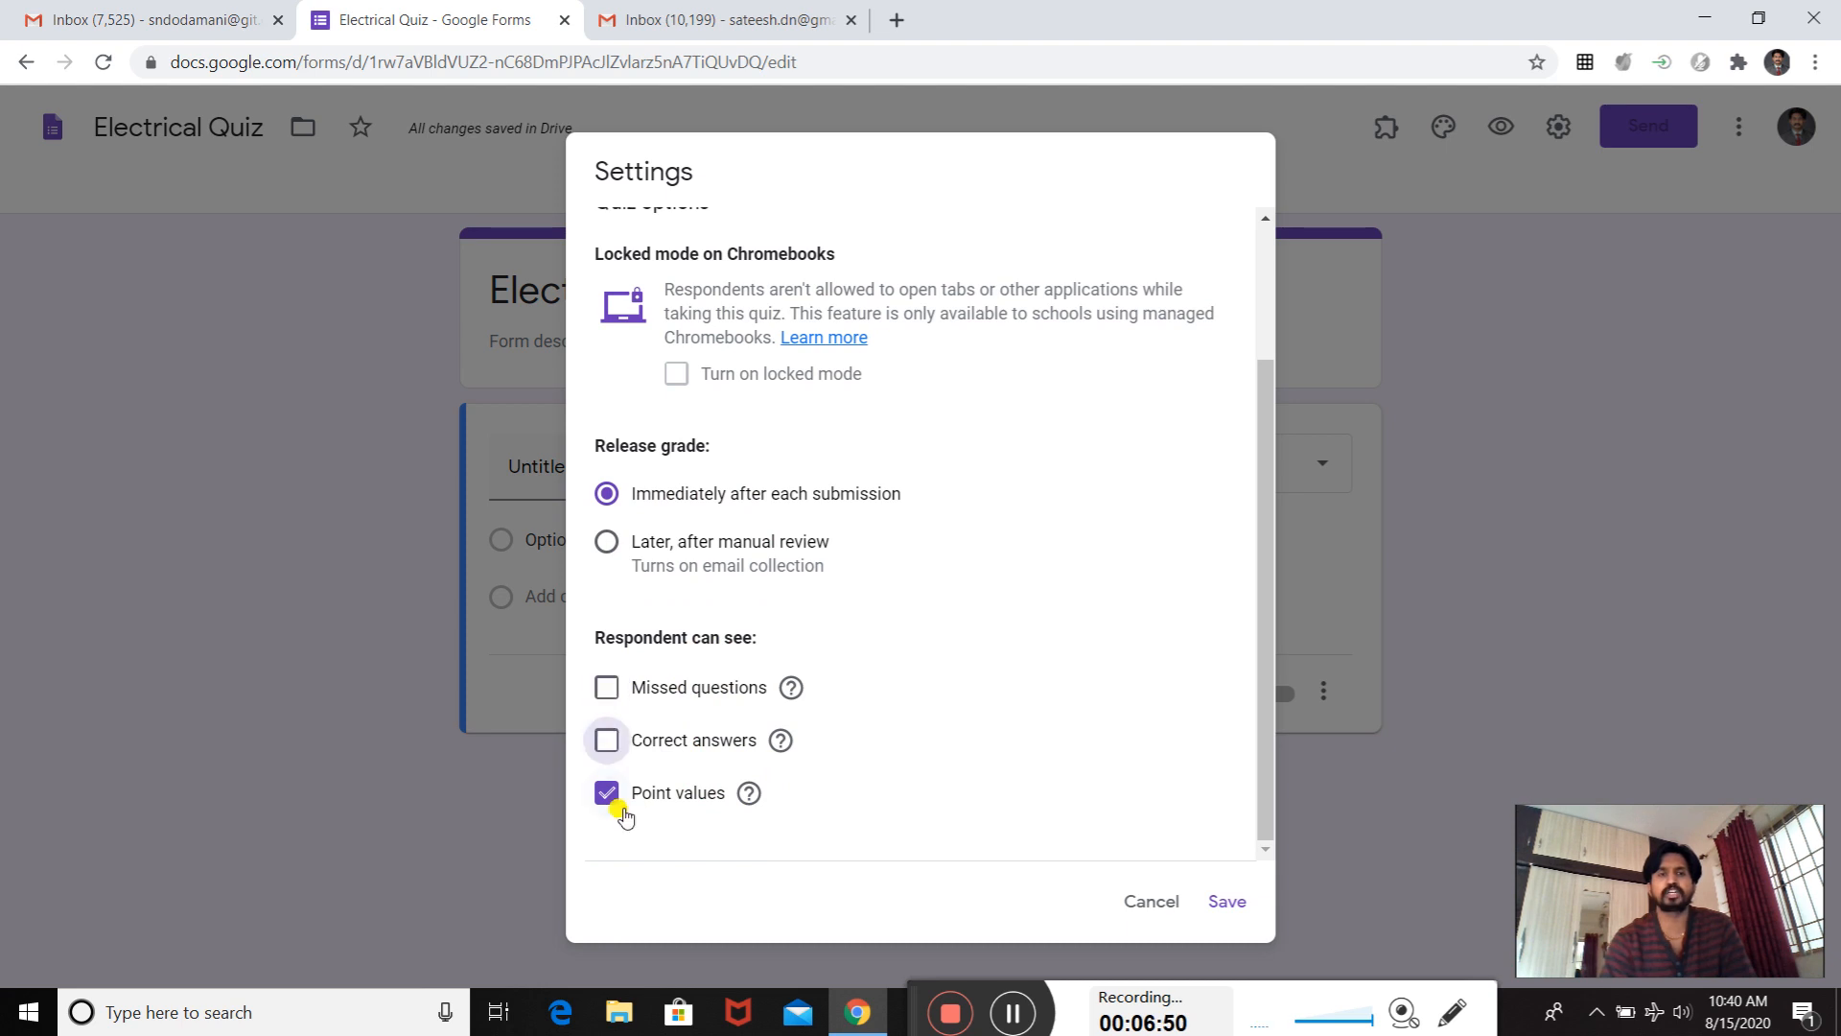
click(606, 794)
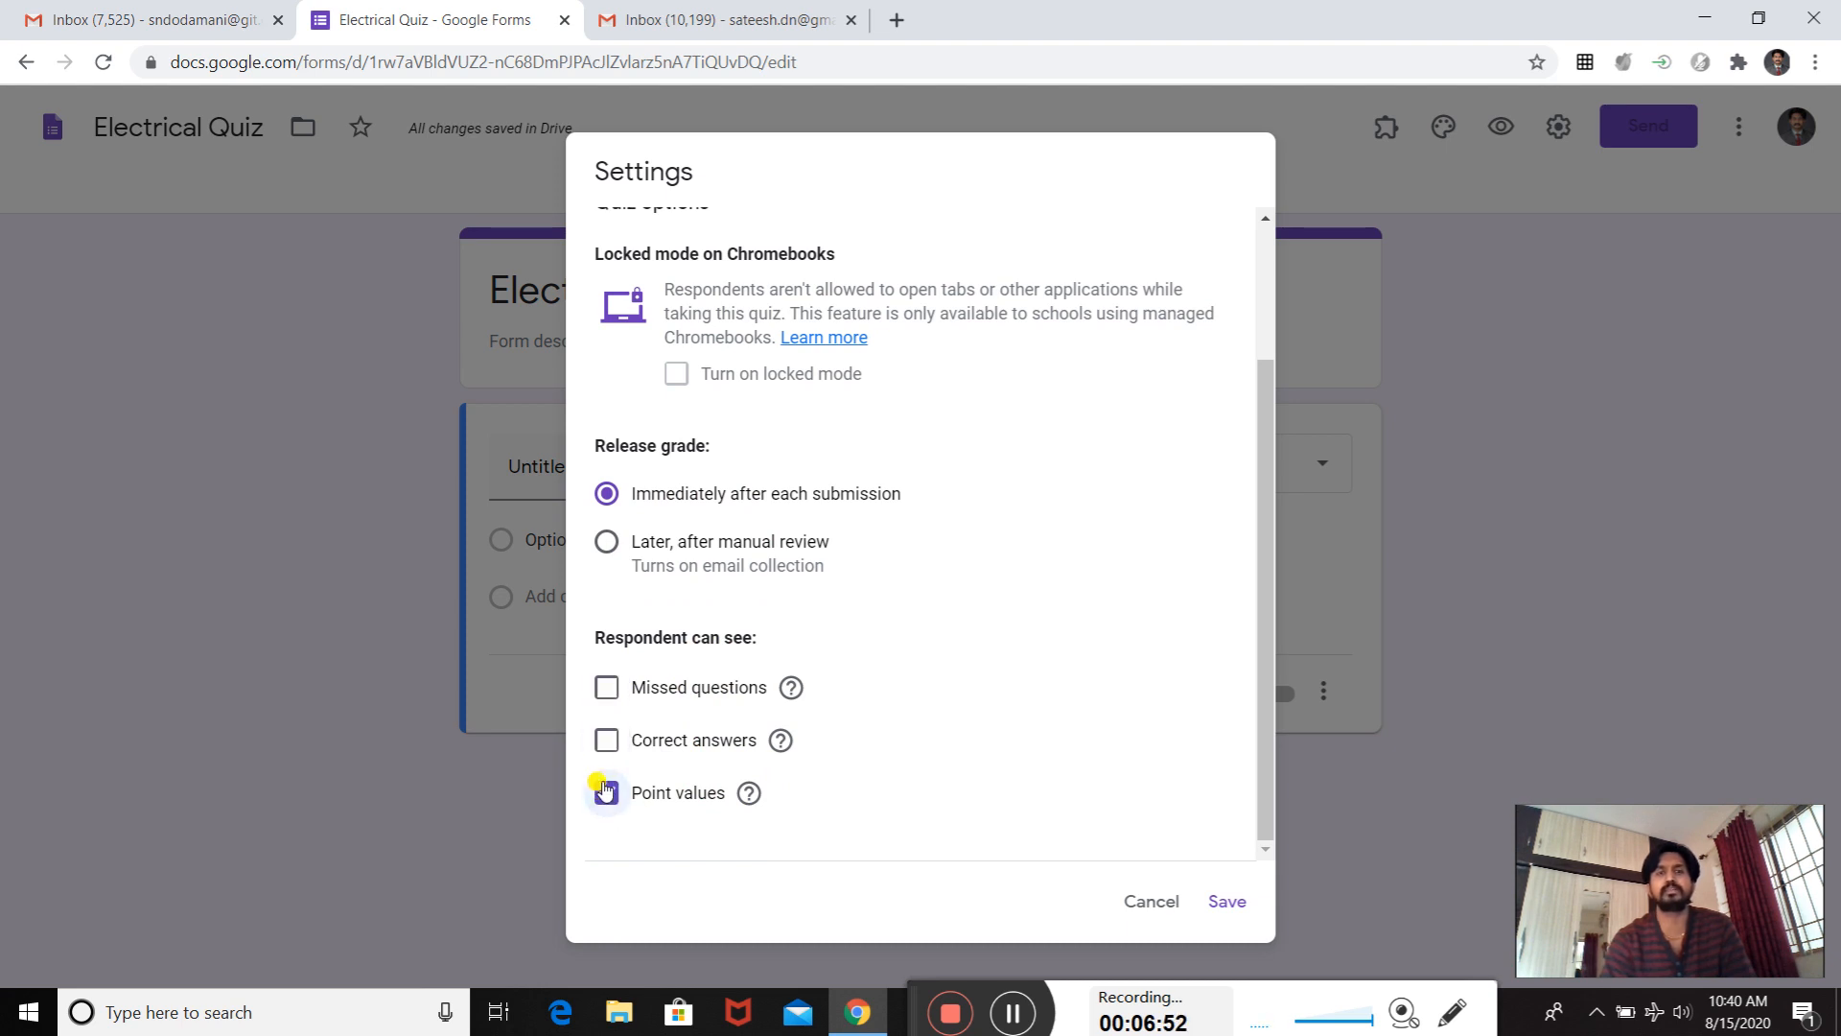
click(606, 740)
click(605, 686)
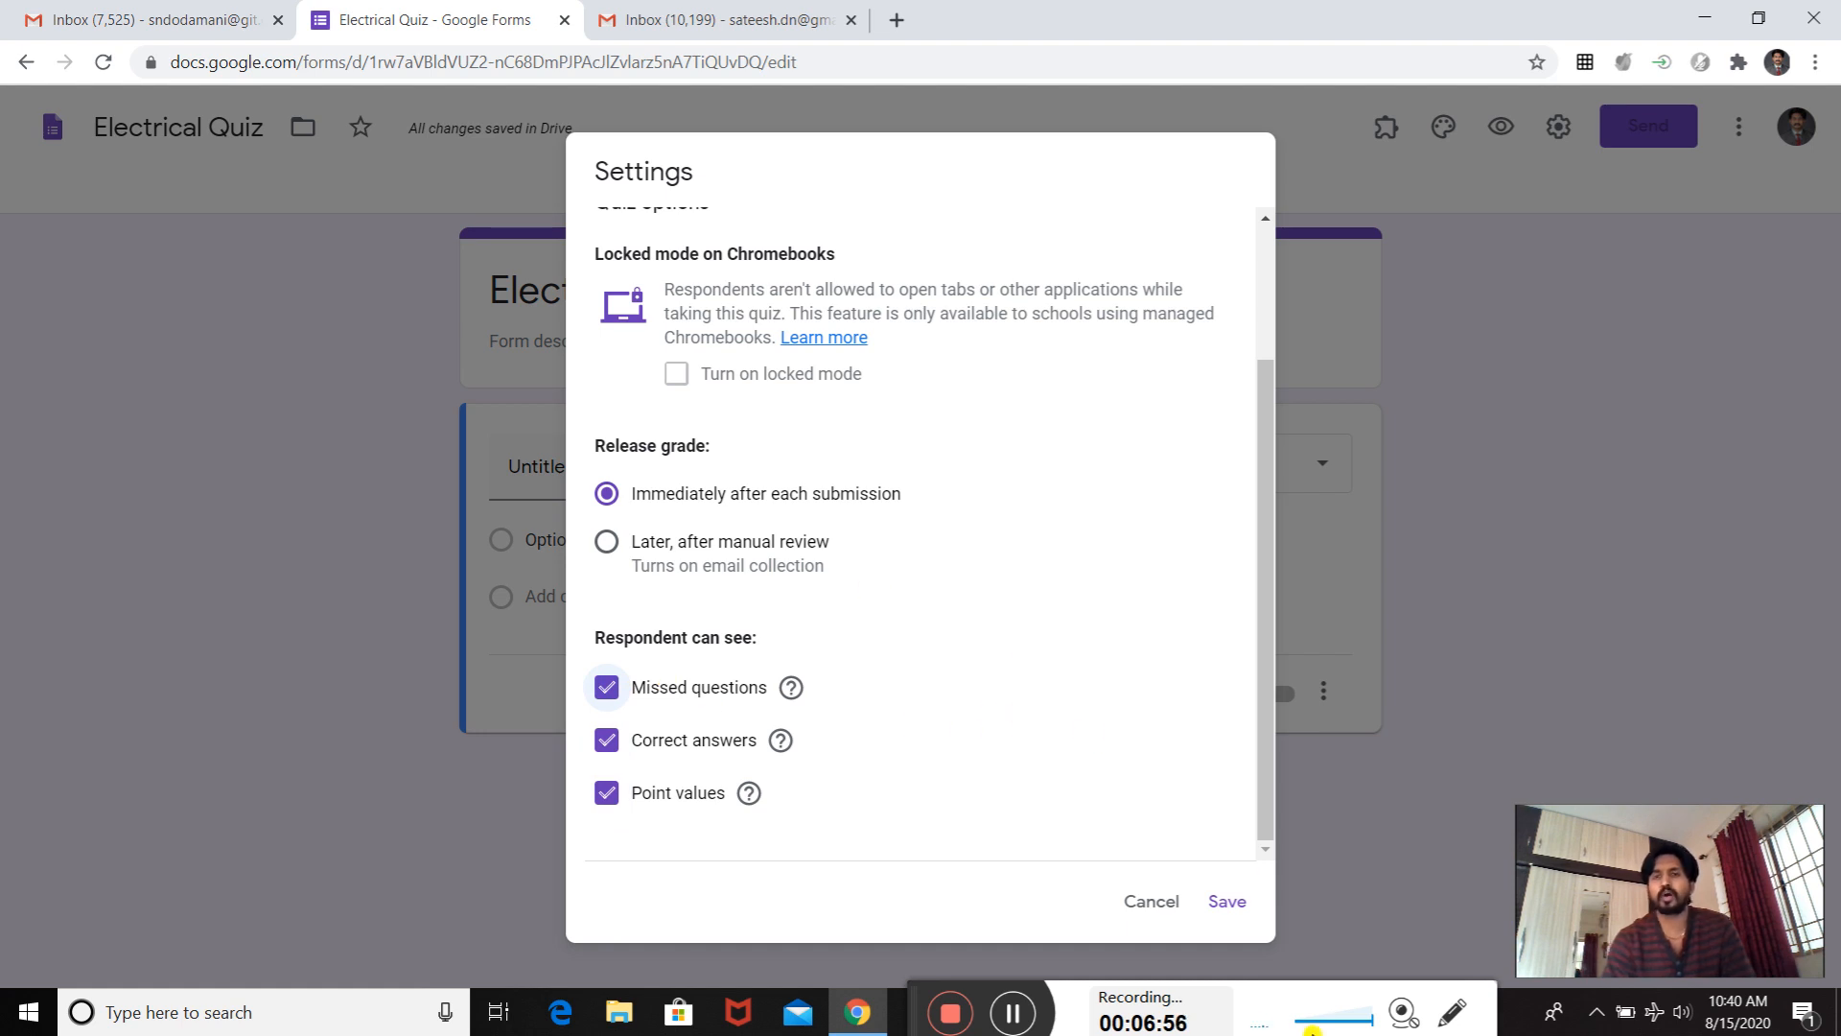
- Save the form settings, reopen them to check the quiz options, and save again
click(1231, 902)
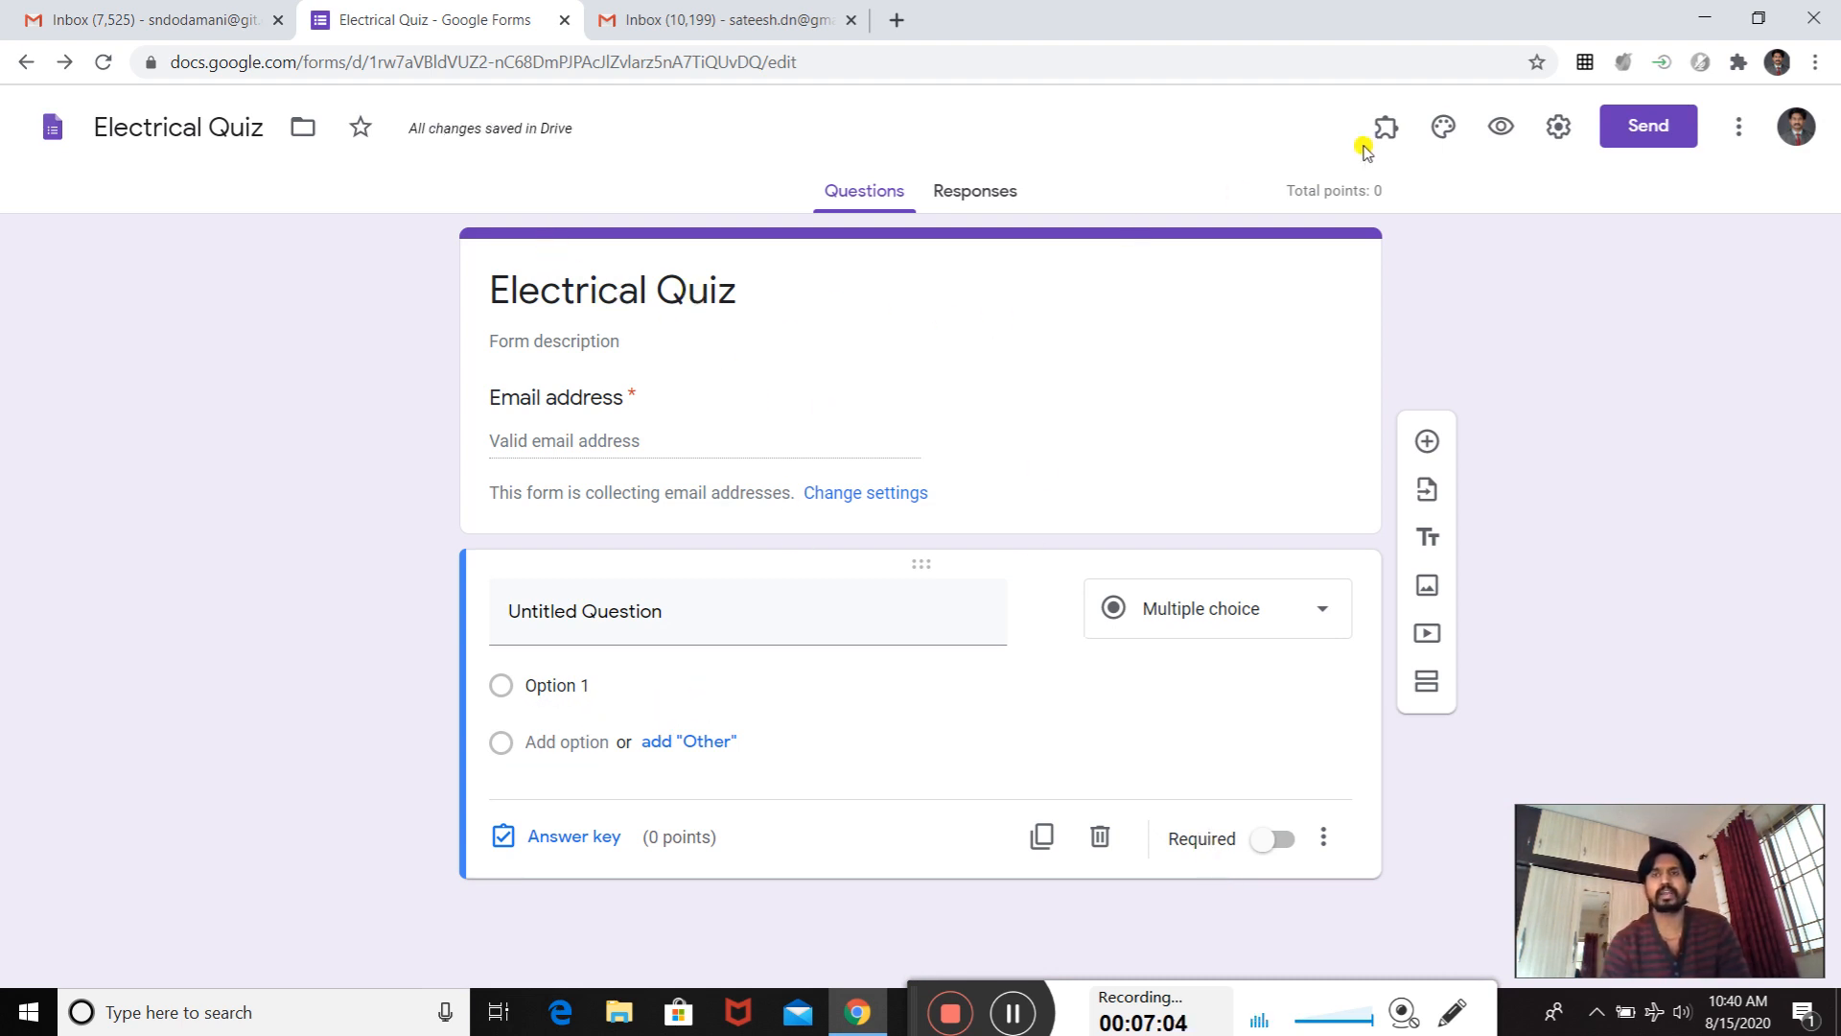
click(1558, 127)
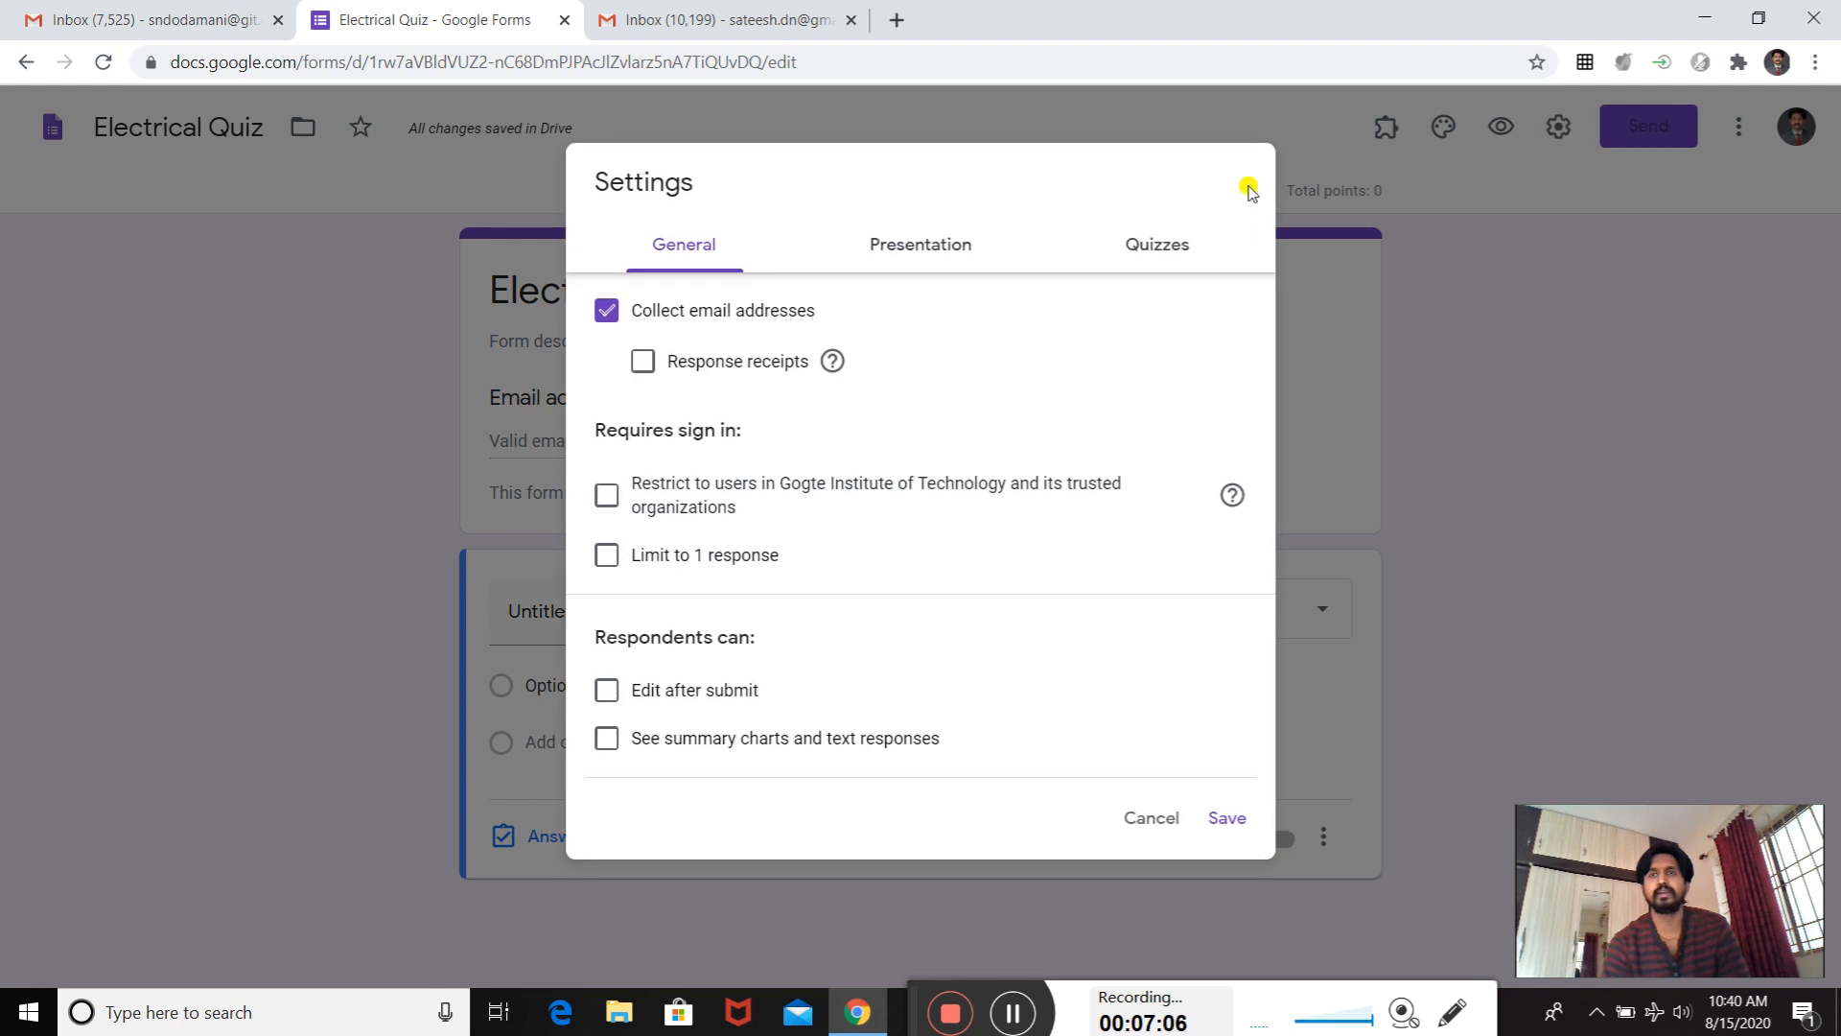
click(1196, 246)
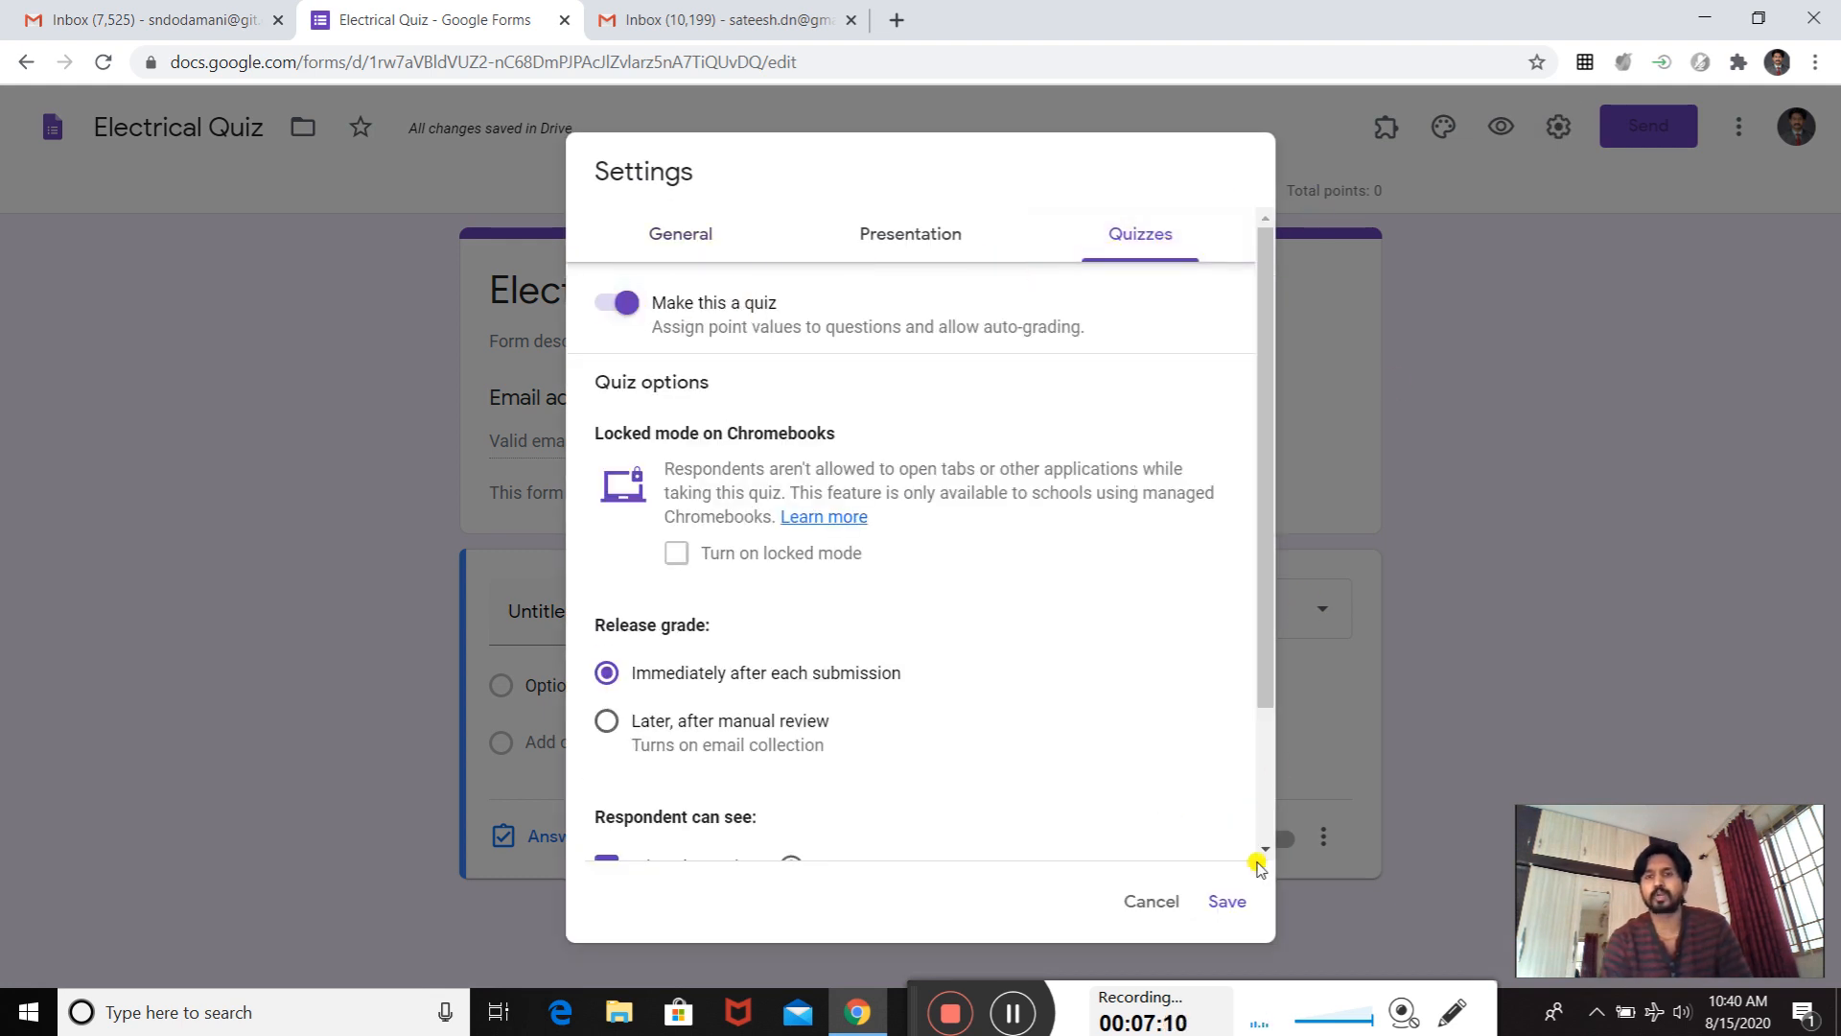
click(1220, 898)
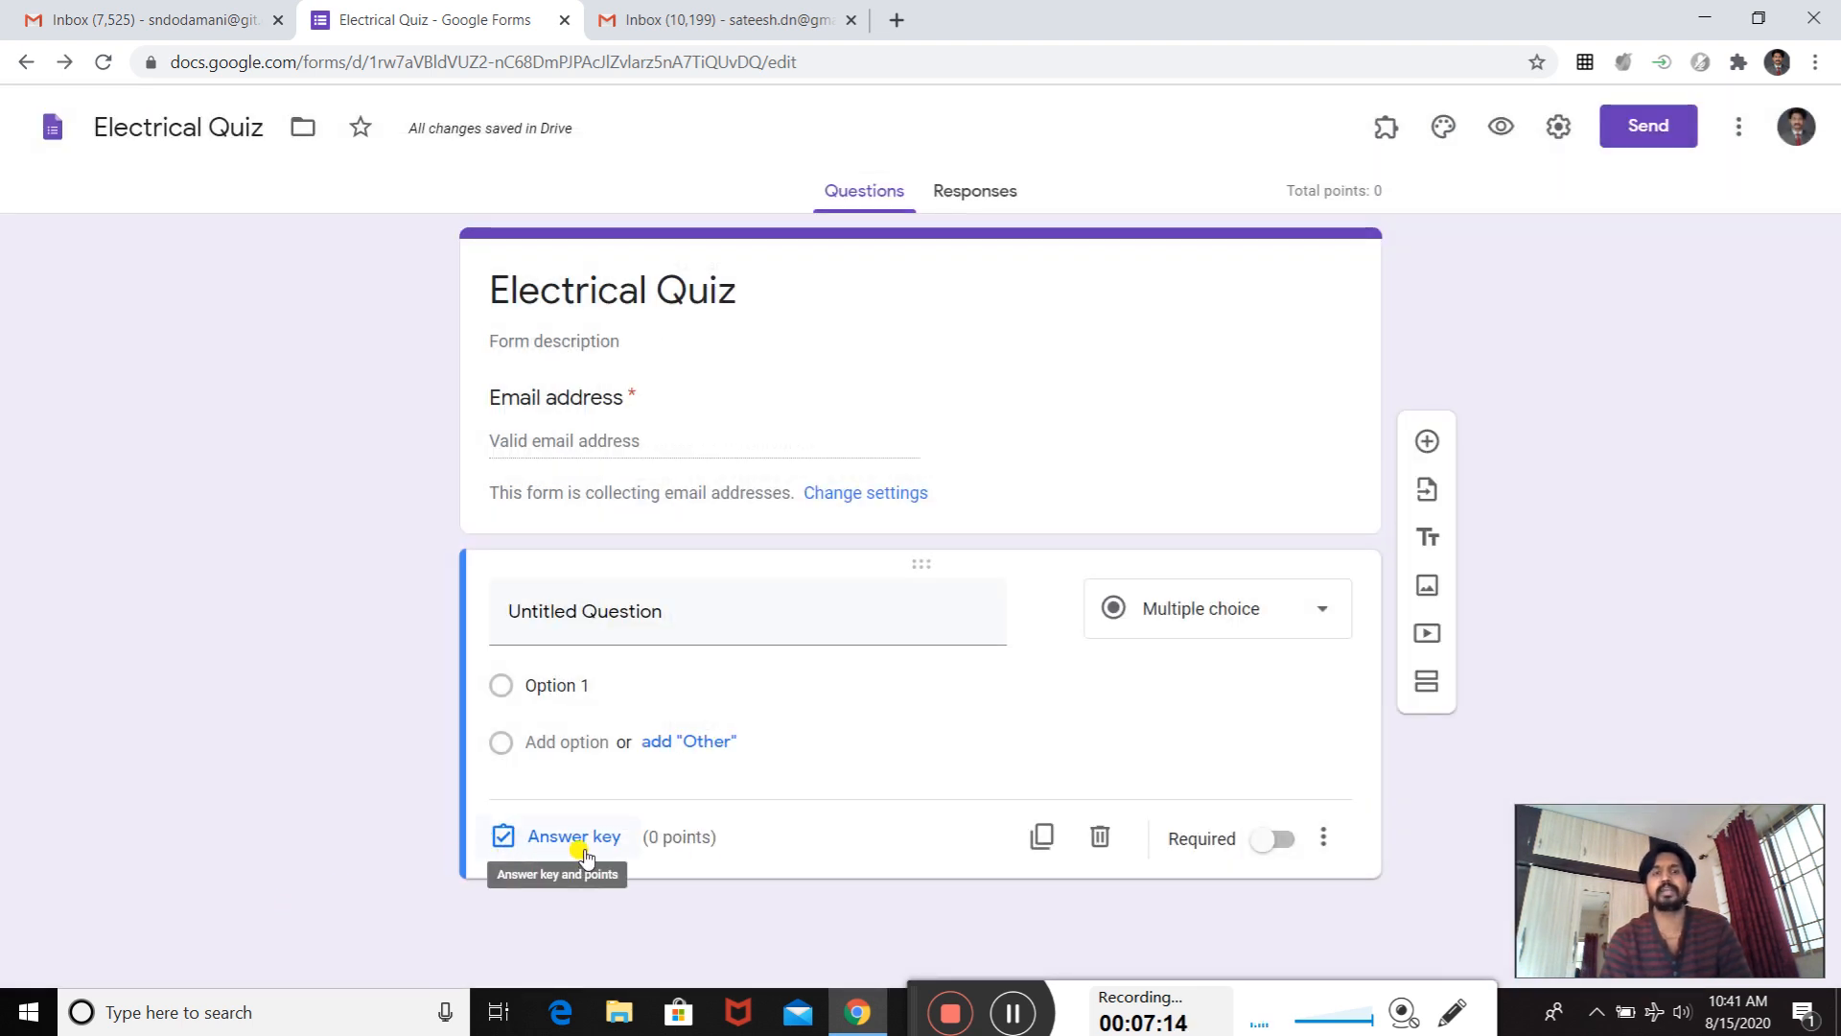
- Open the untitled question's answer key to examine its correct-answer, points and answer-feedback options
click(532, 851)
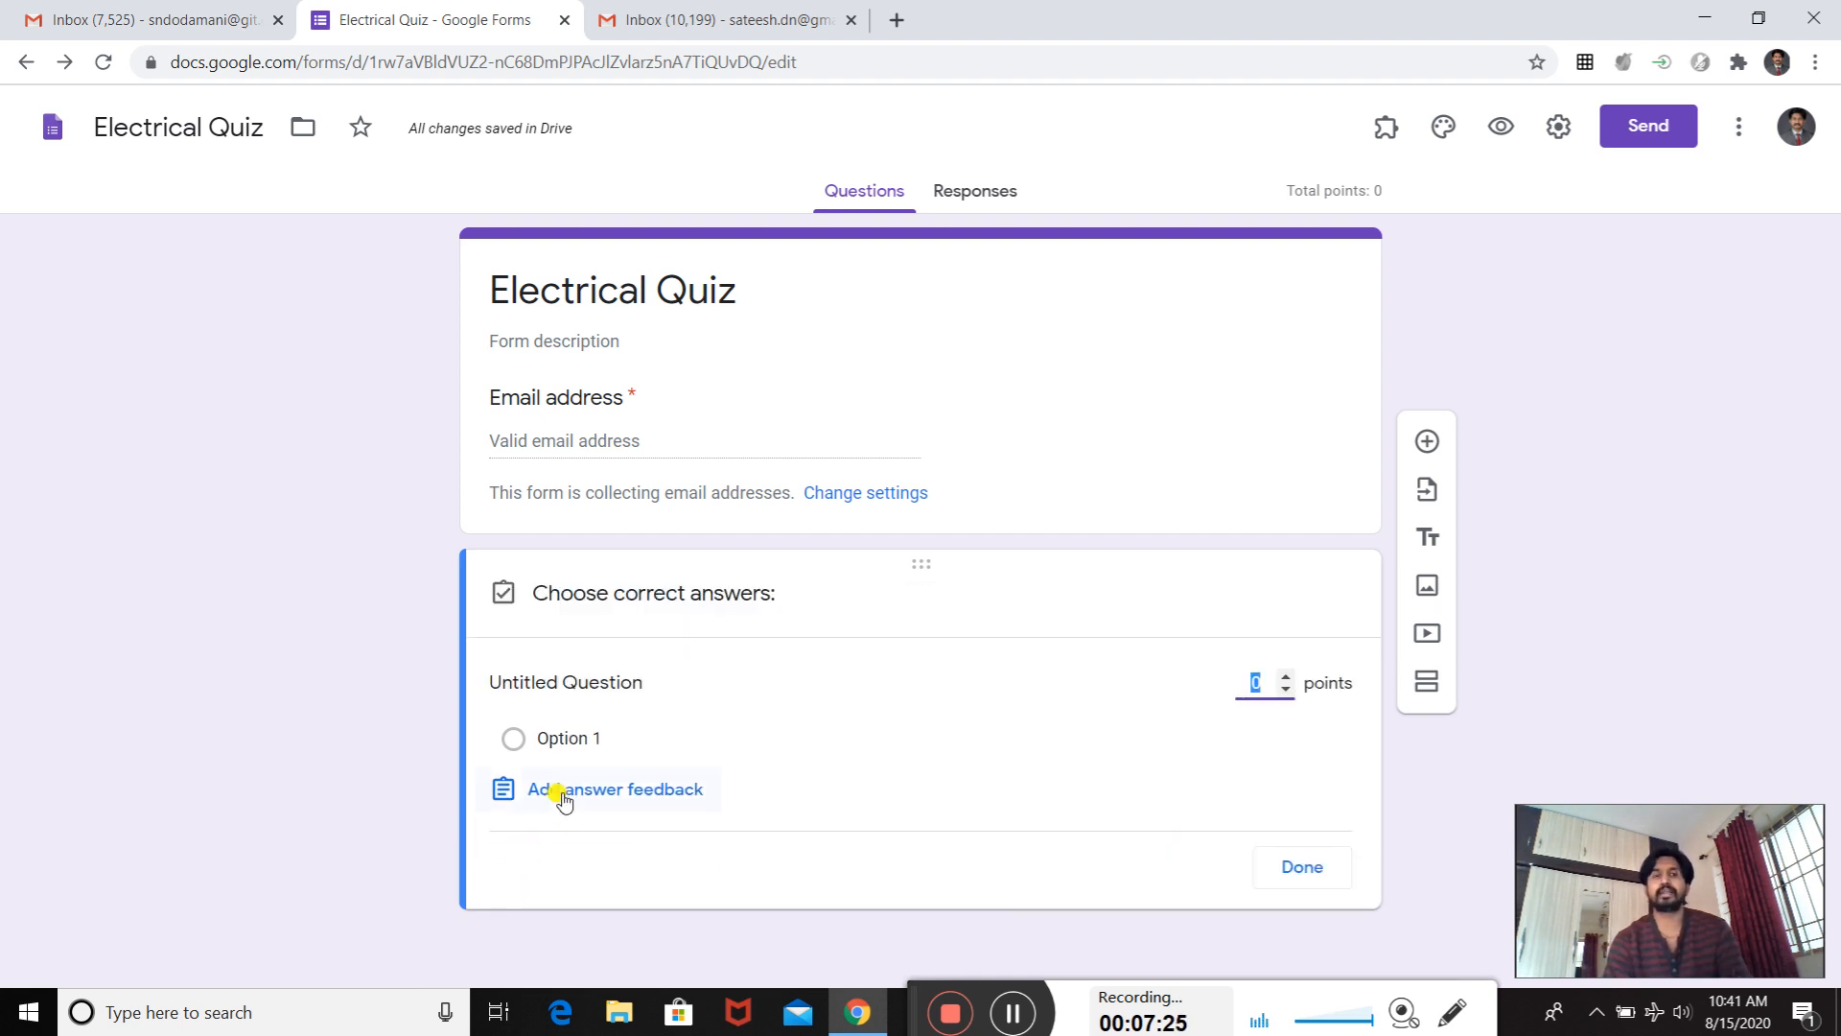
click(719, 789)
click(1105, 425)
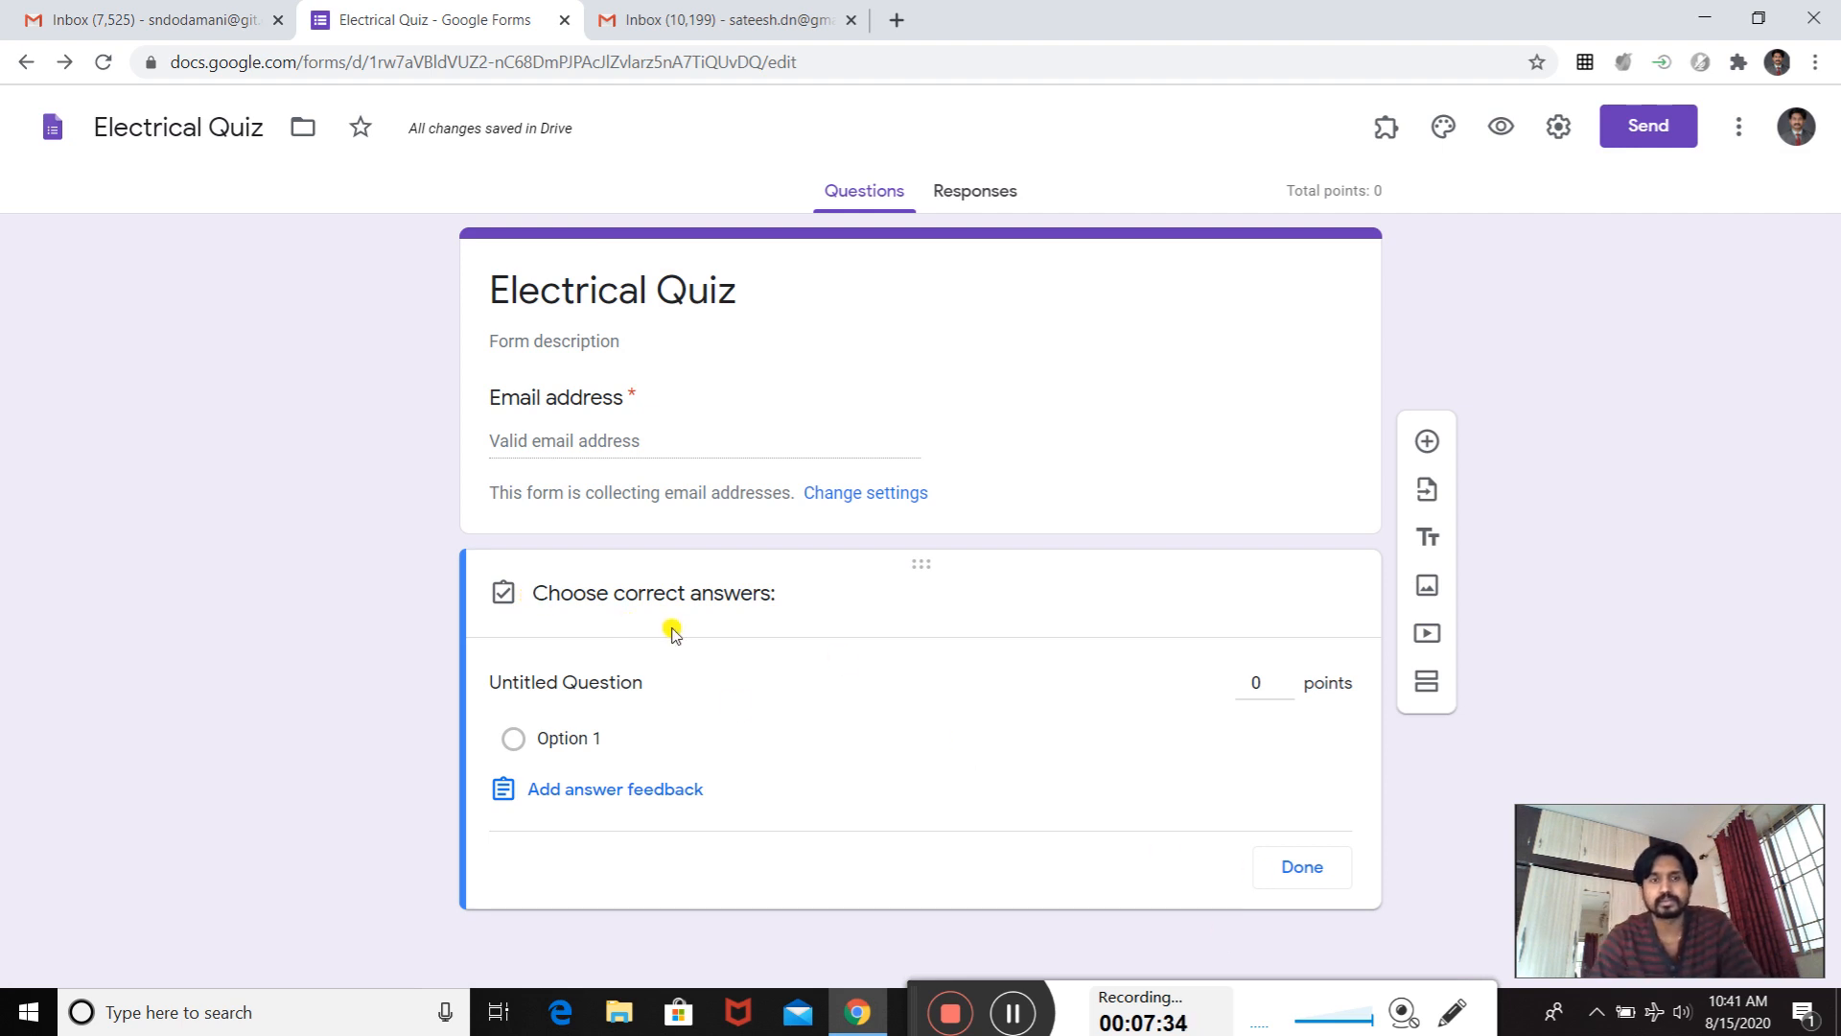
click(1011, 1013)
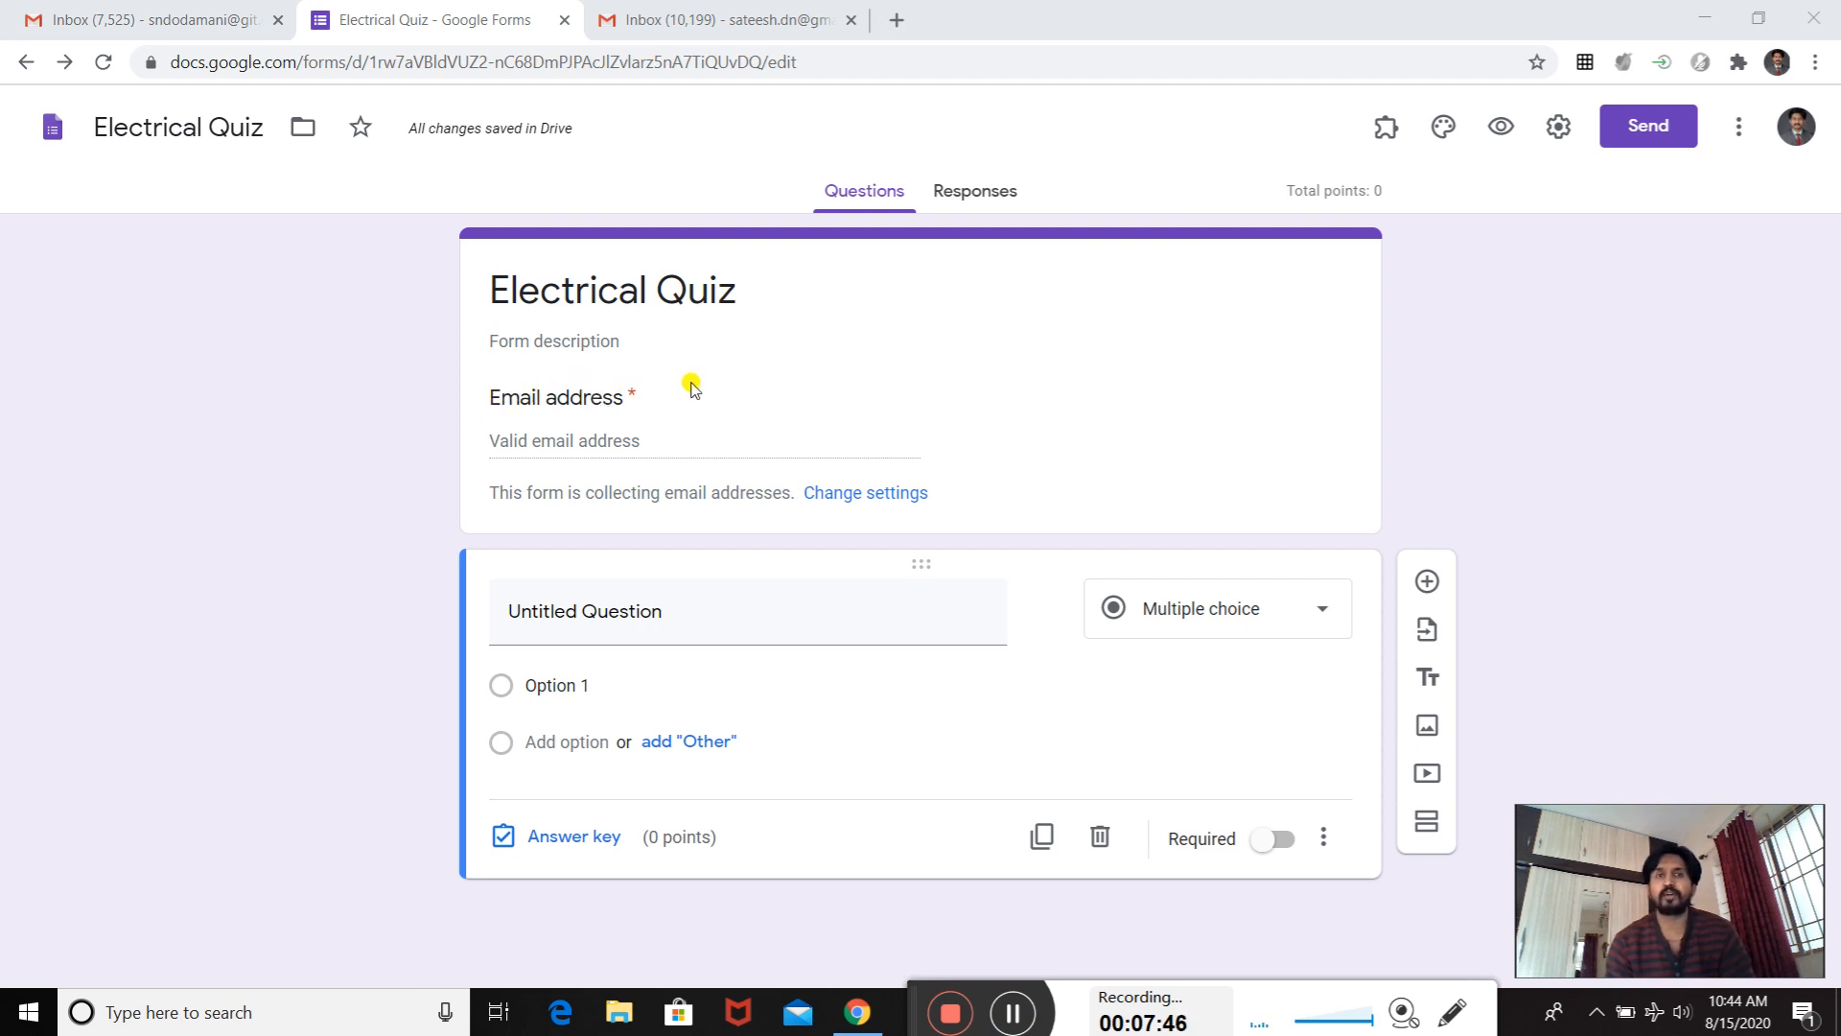
- Set the form's theme color to orange, then preview the form as respondents see it and return to editing
click(1441, 137)
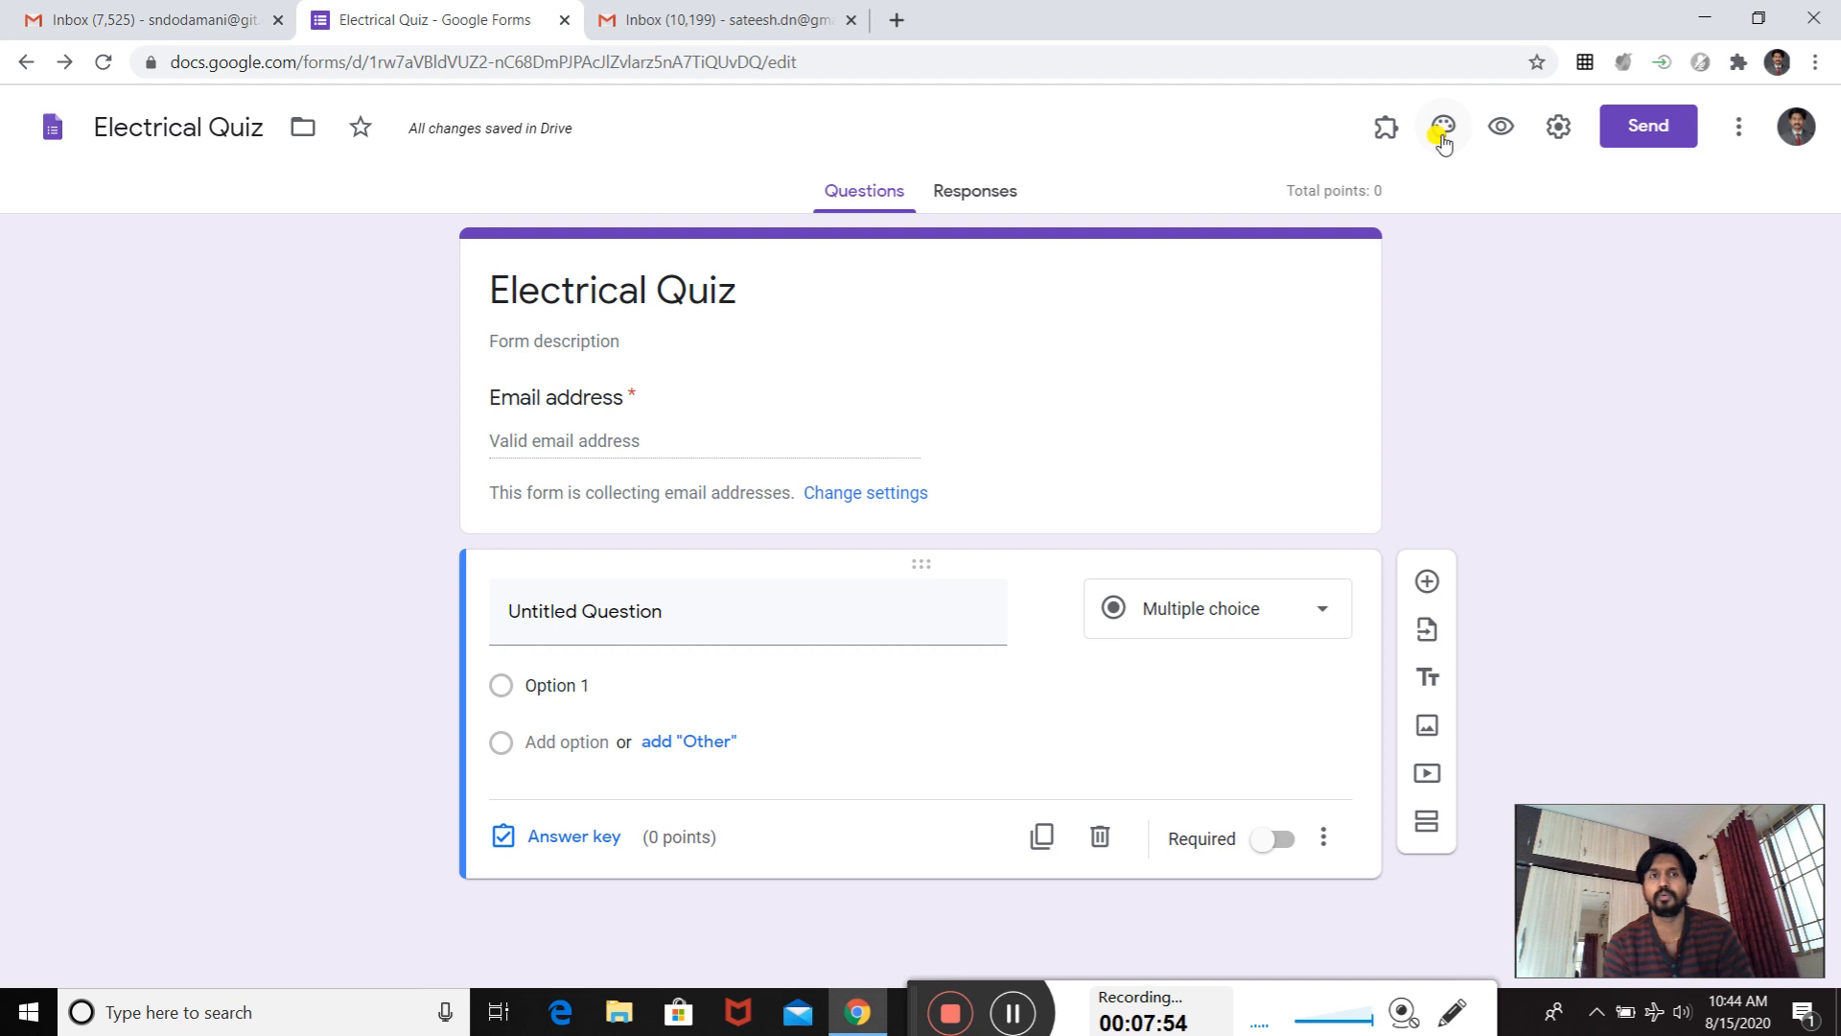
click(1441, 136)
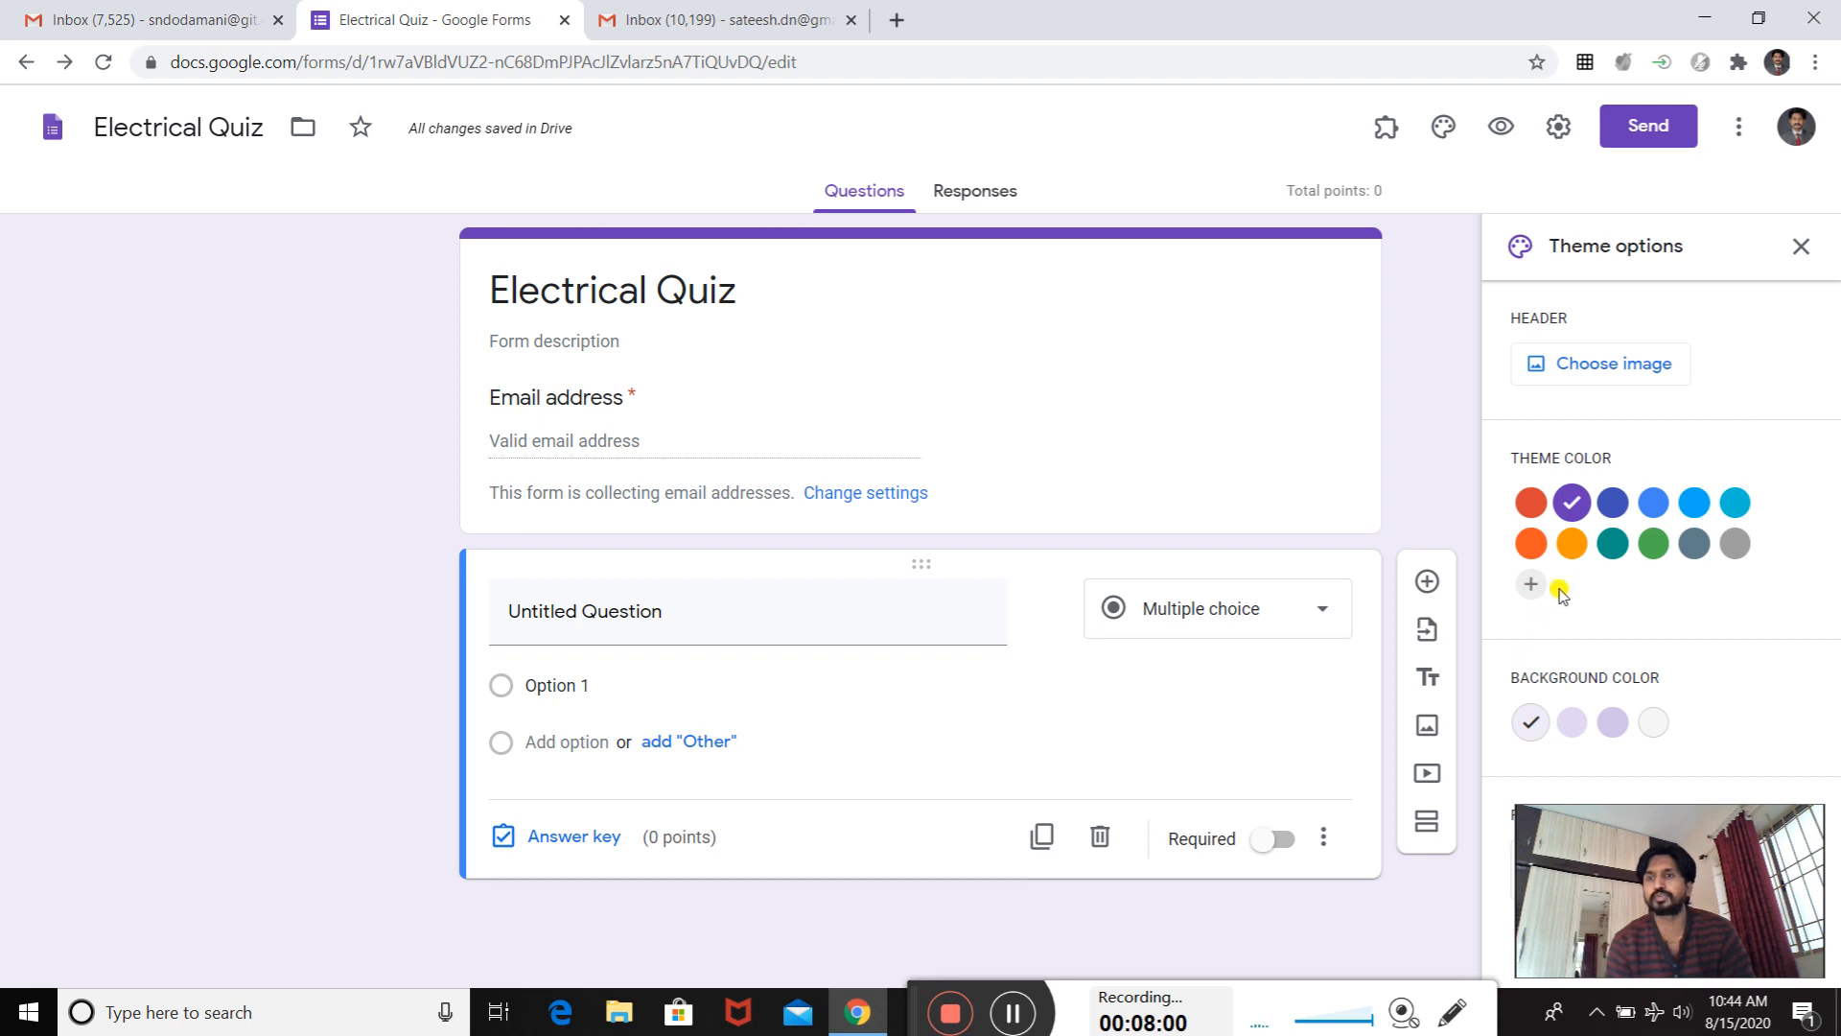
click(1611, 518)
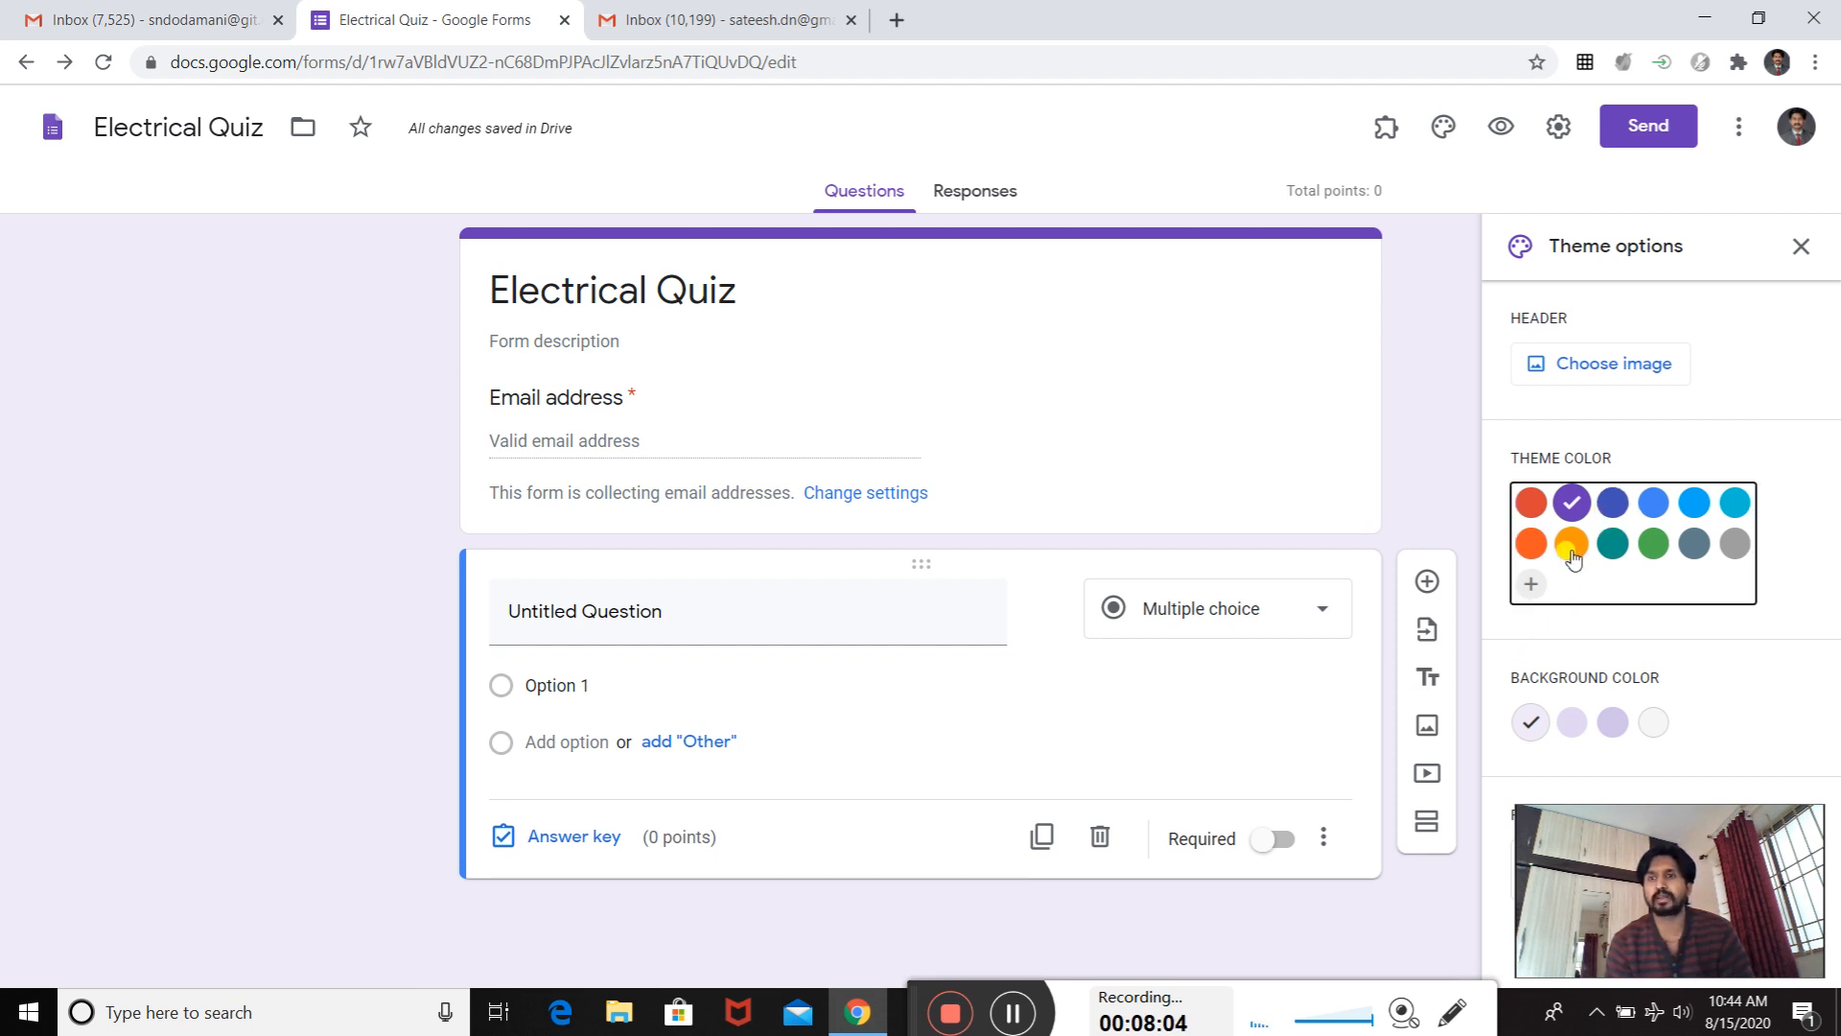
click(1570, 544)
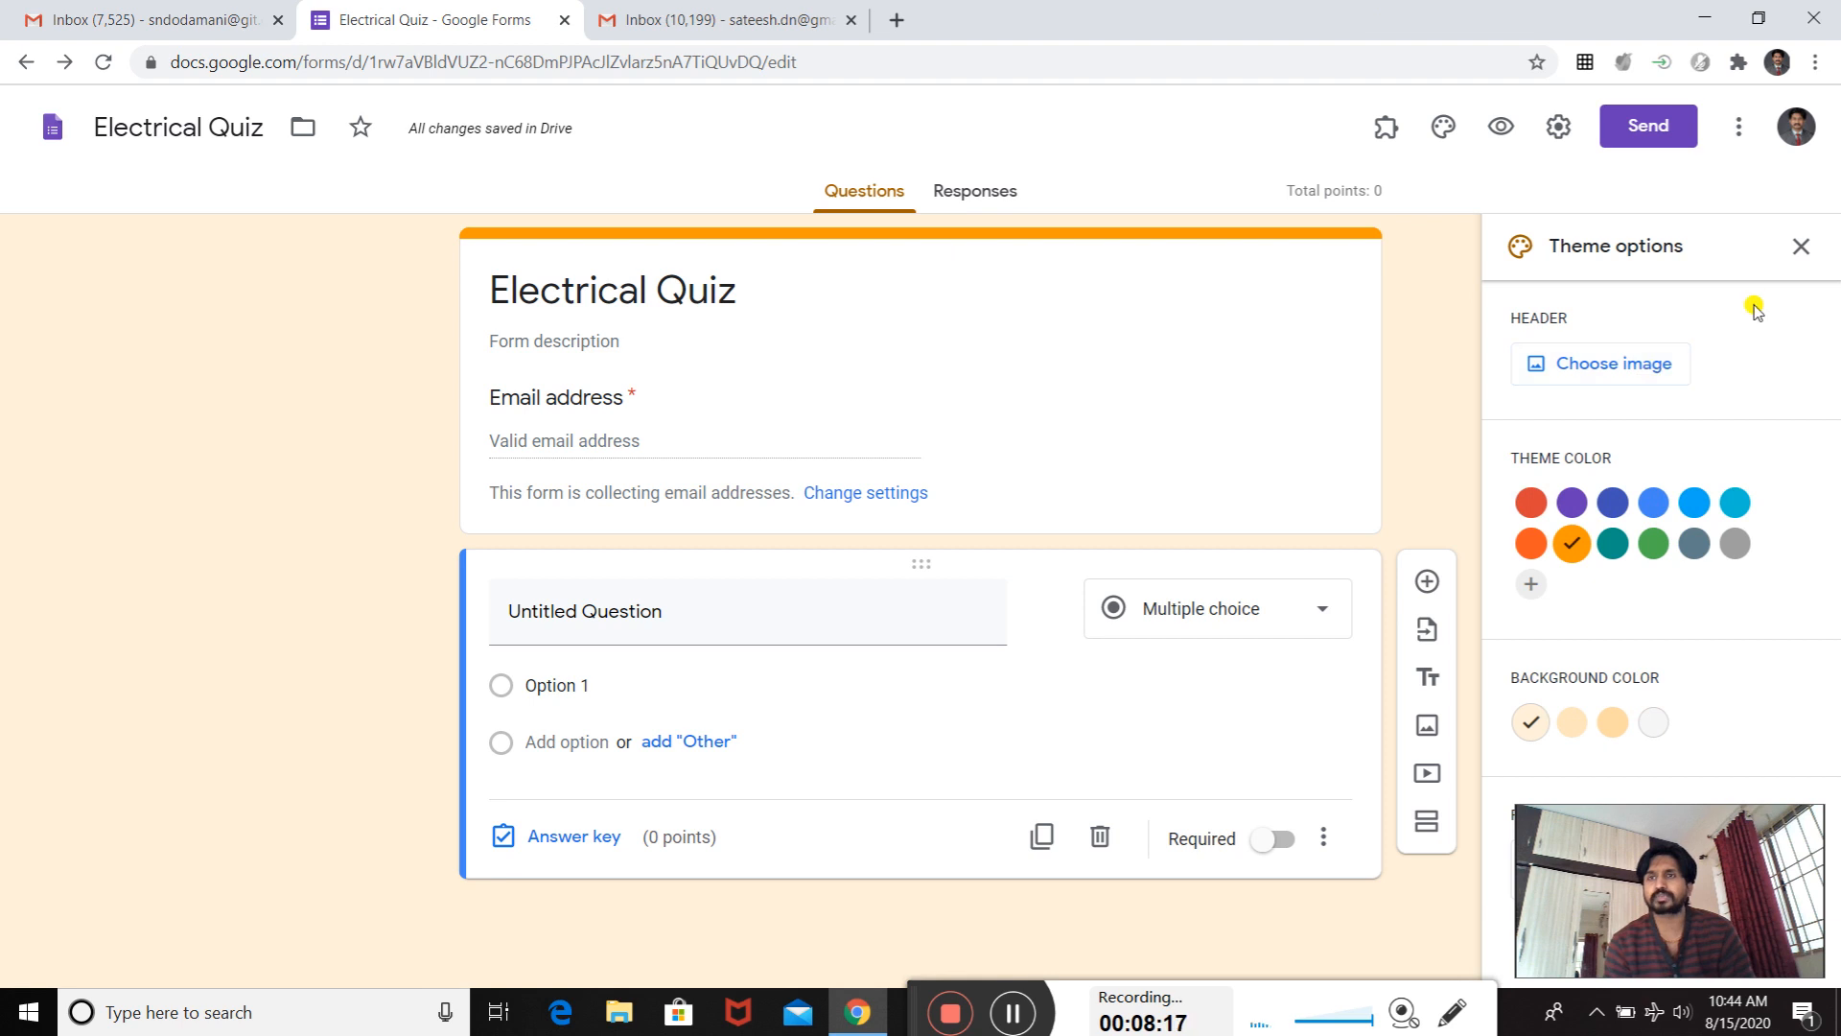
click(1799, 246)
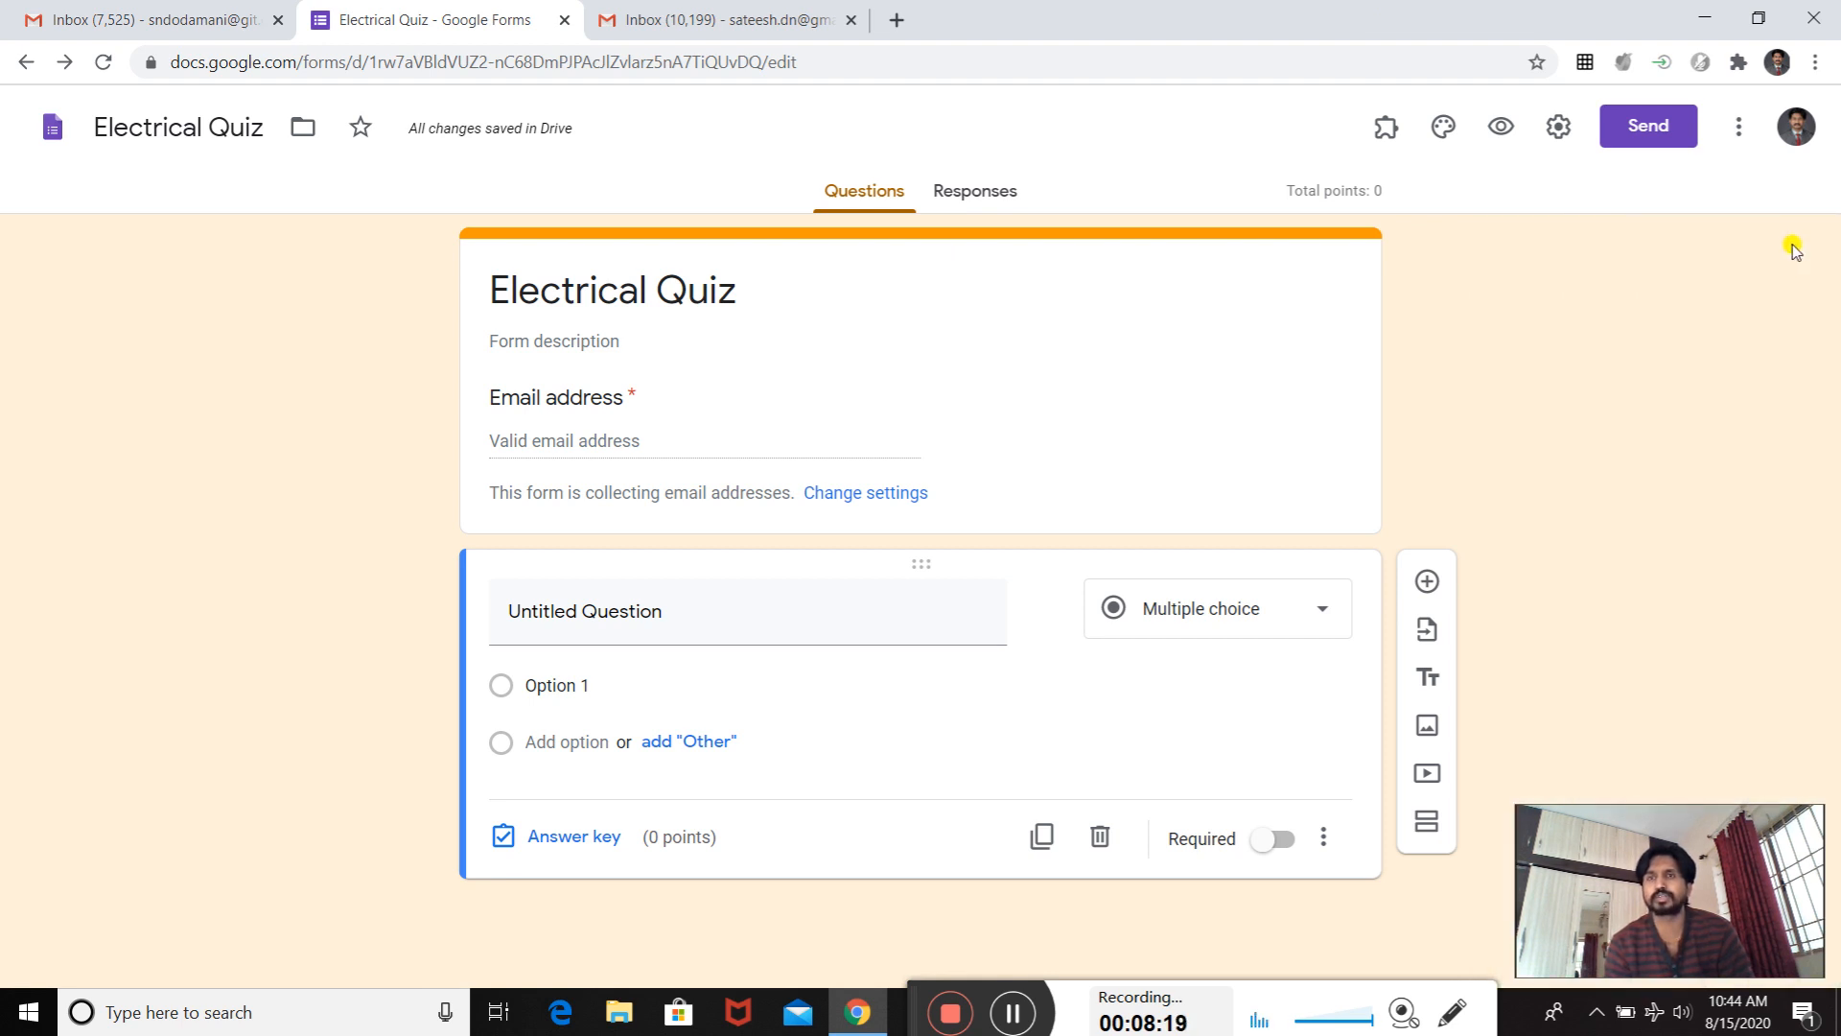
click(1502, 130)
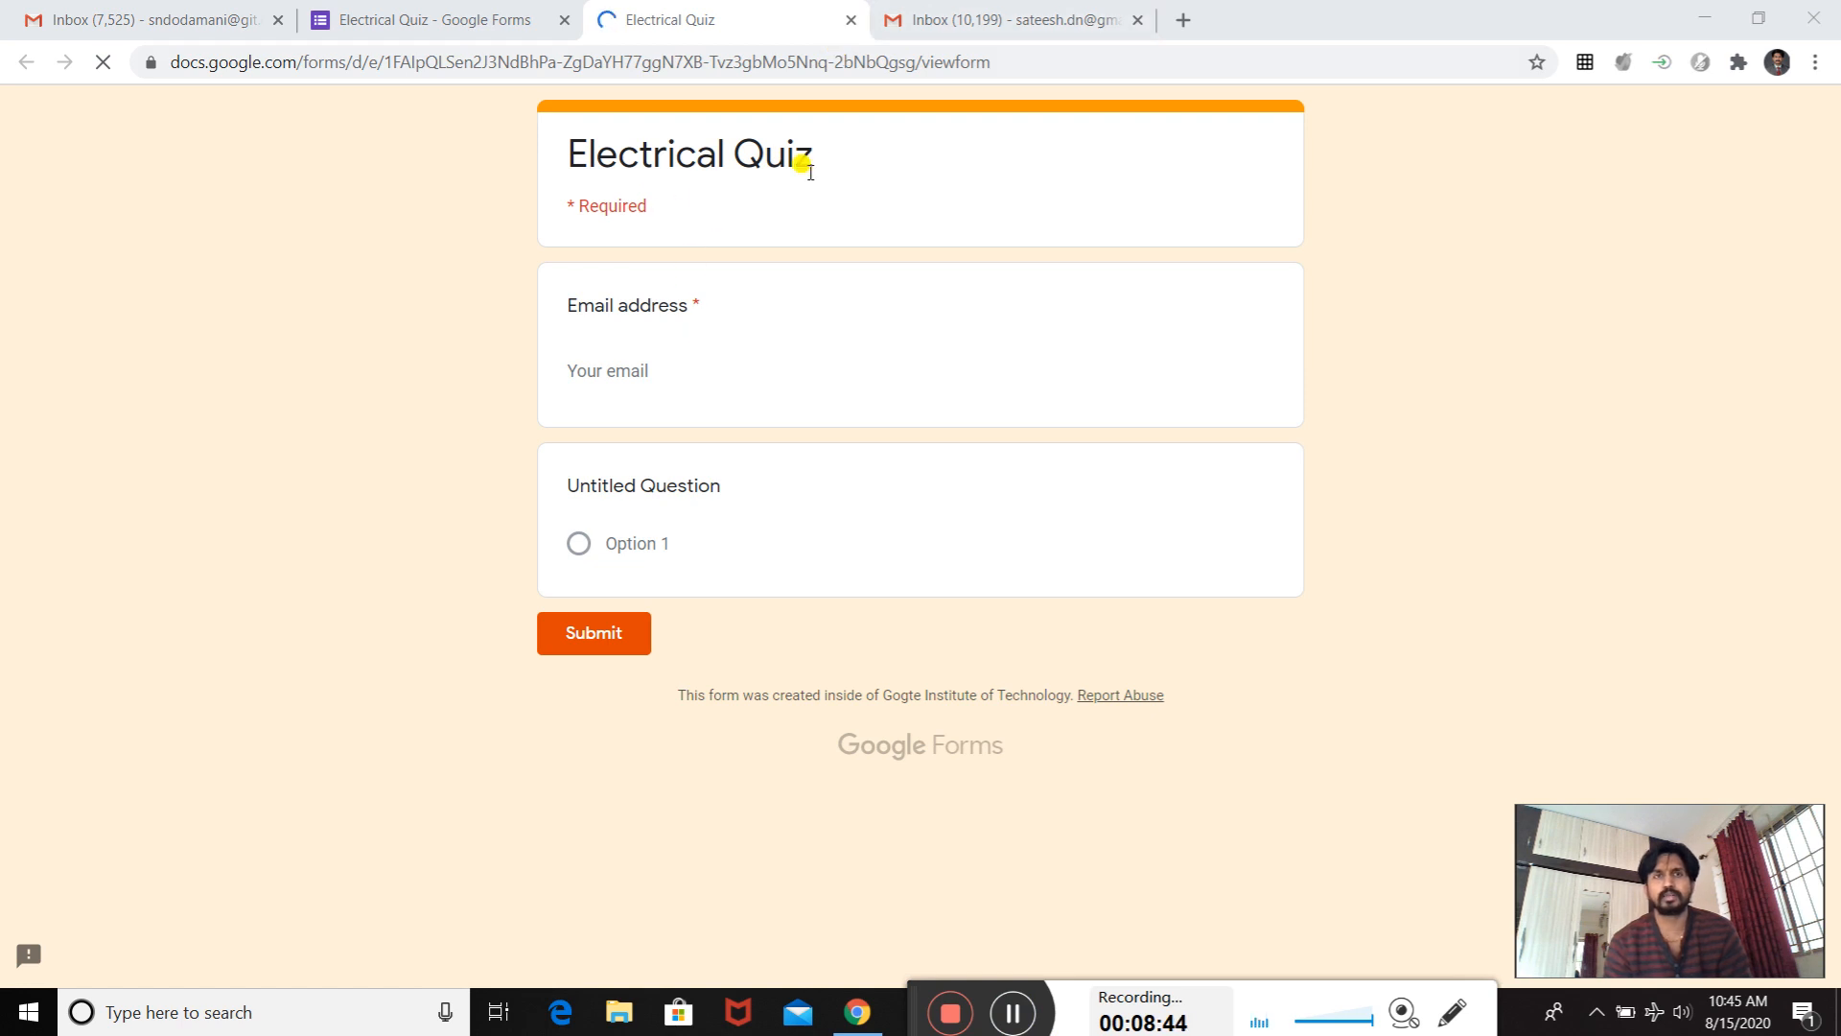
click(851, 20)
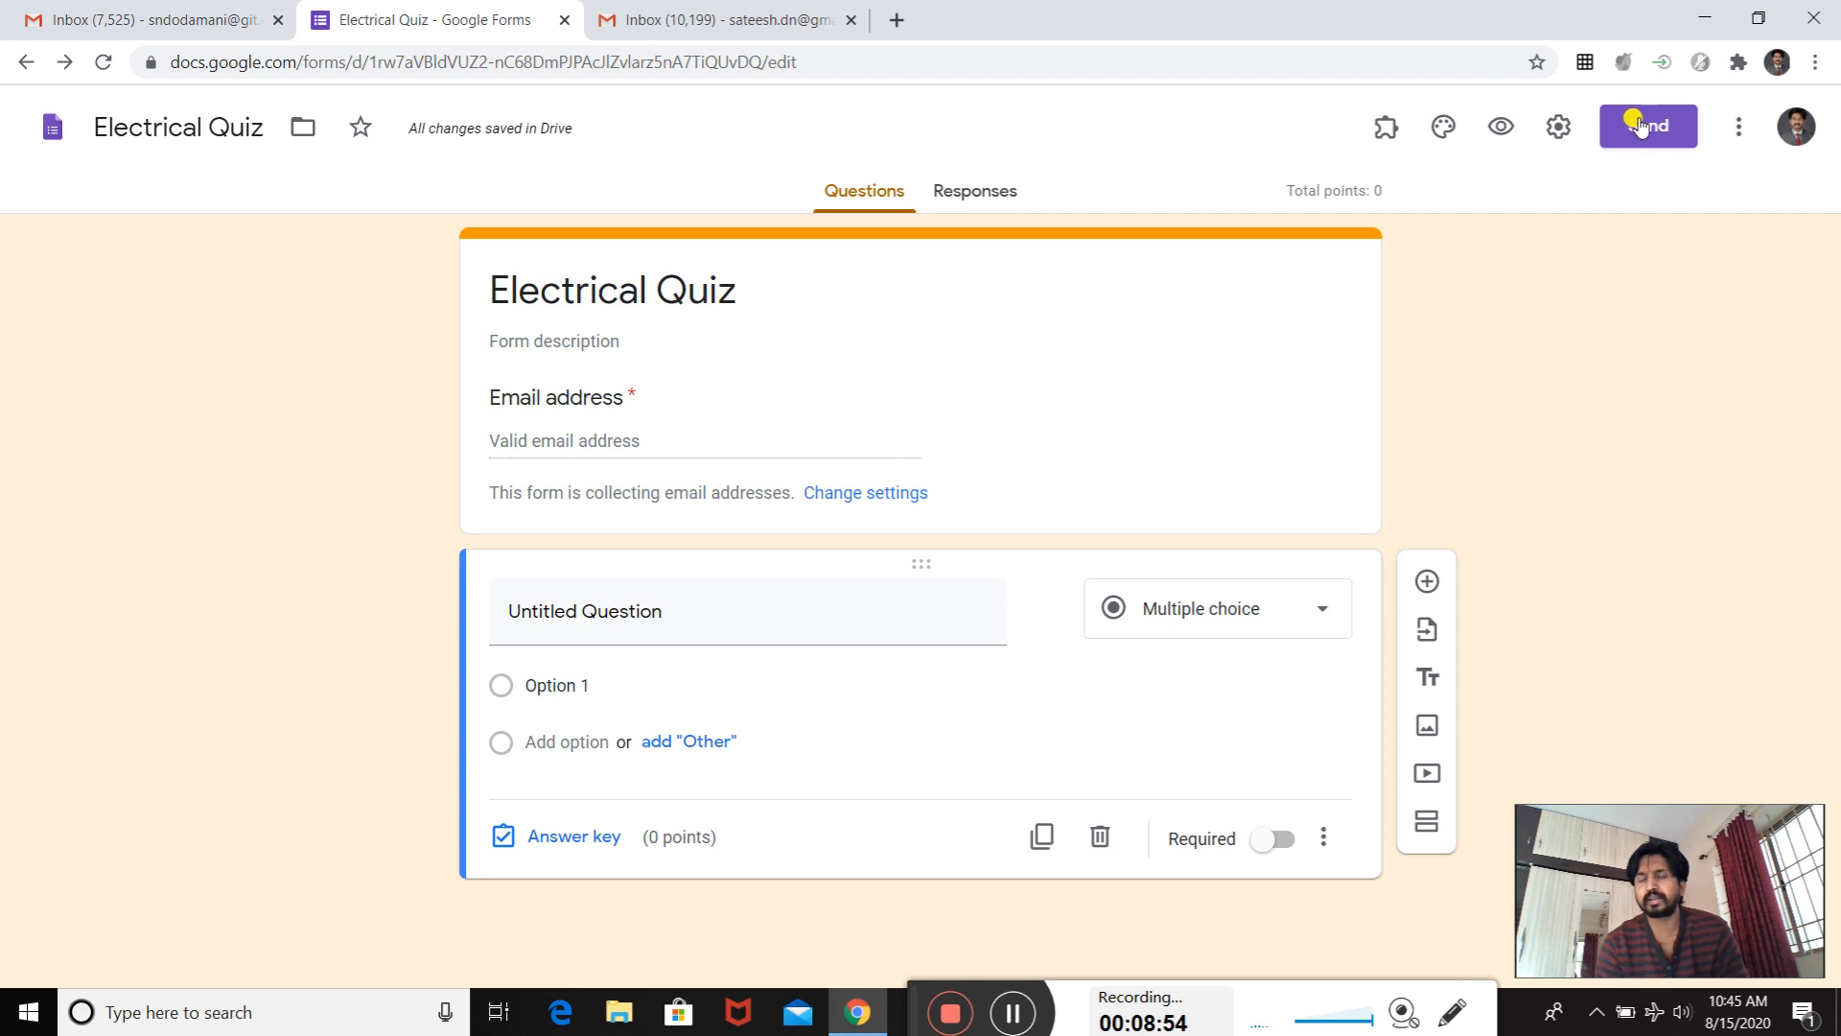
- Search the add-ons marketplace for "certify'em", check the add-on's entry and return to the form
click(1737, 128)
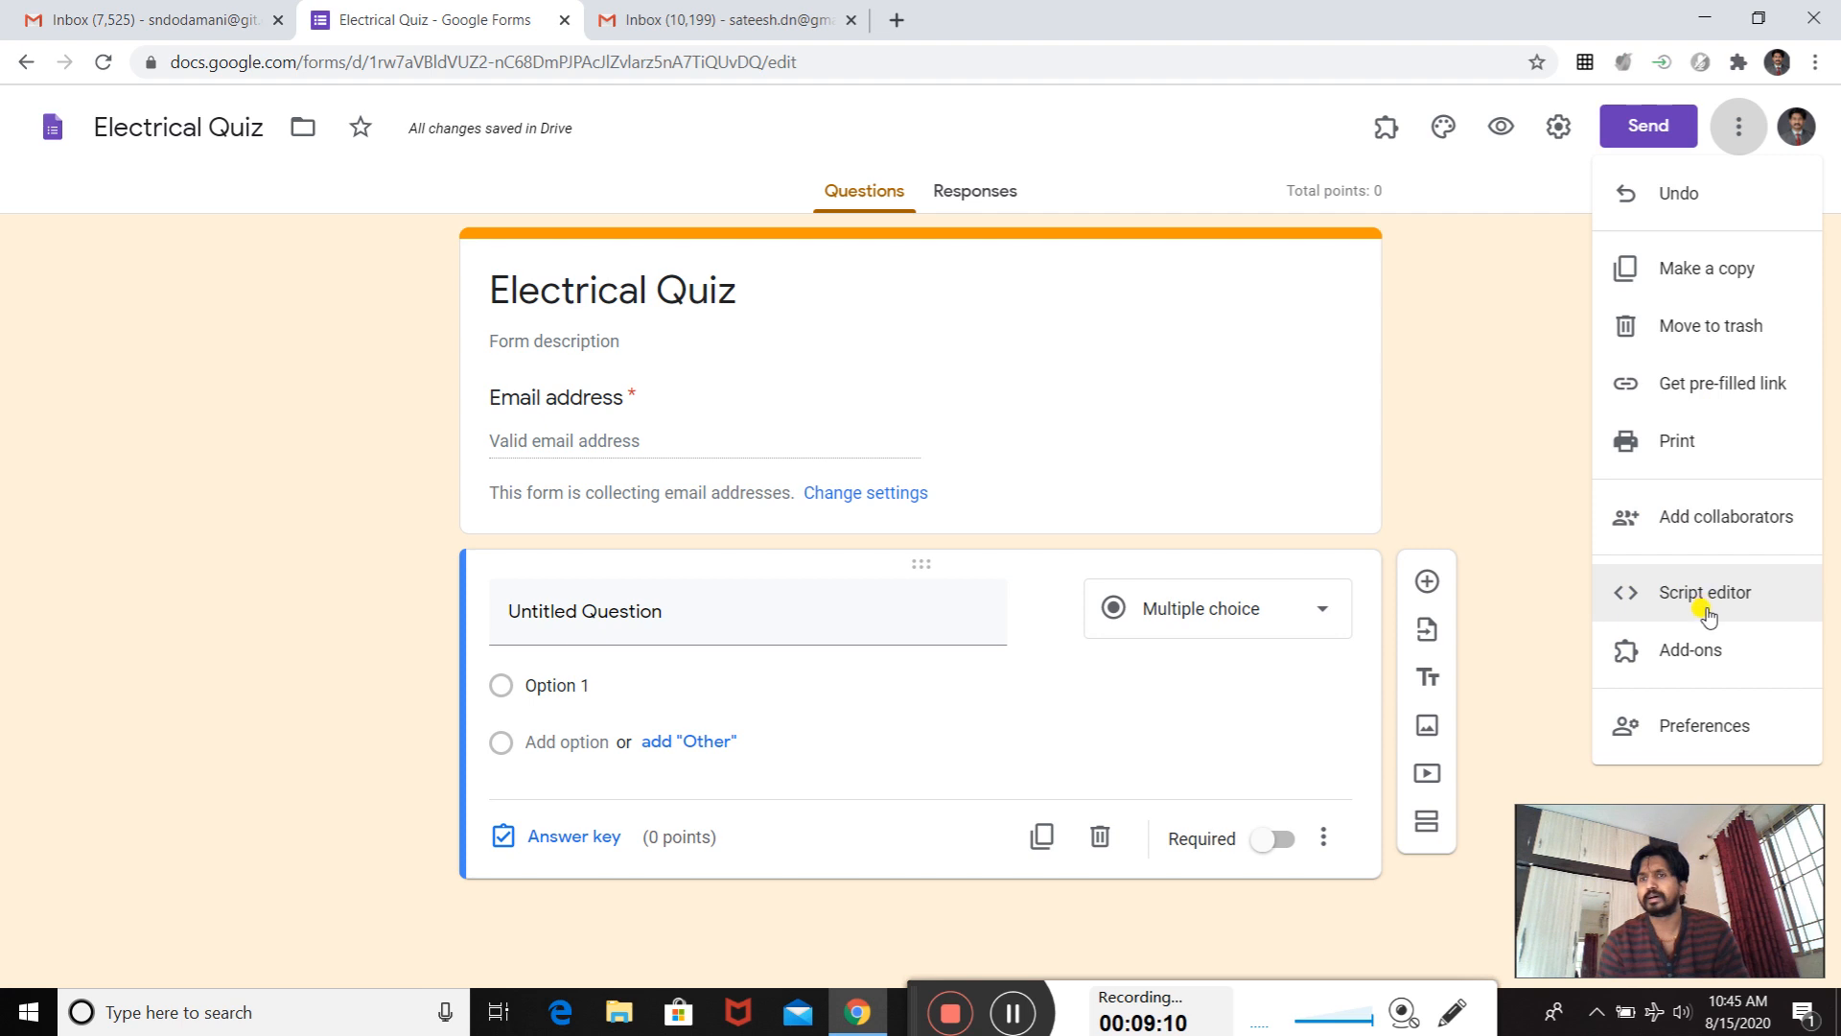
click(1678, 661)
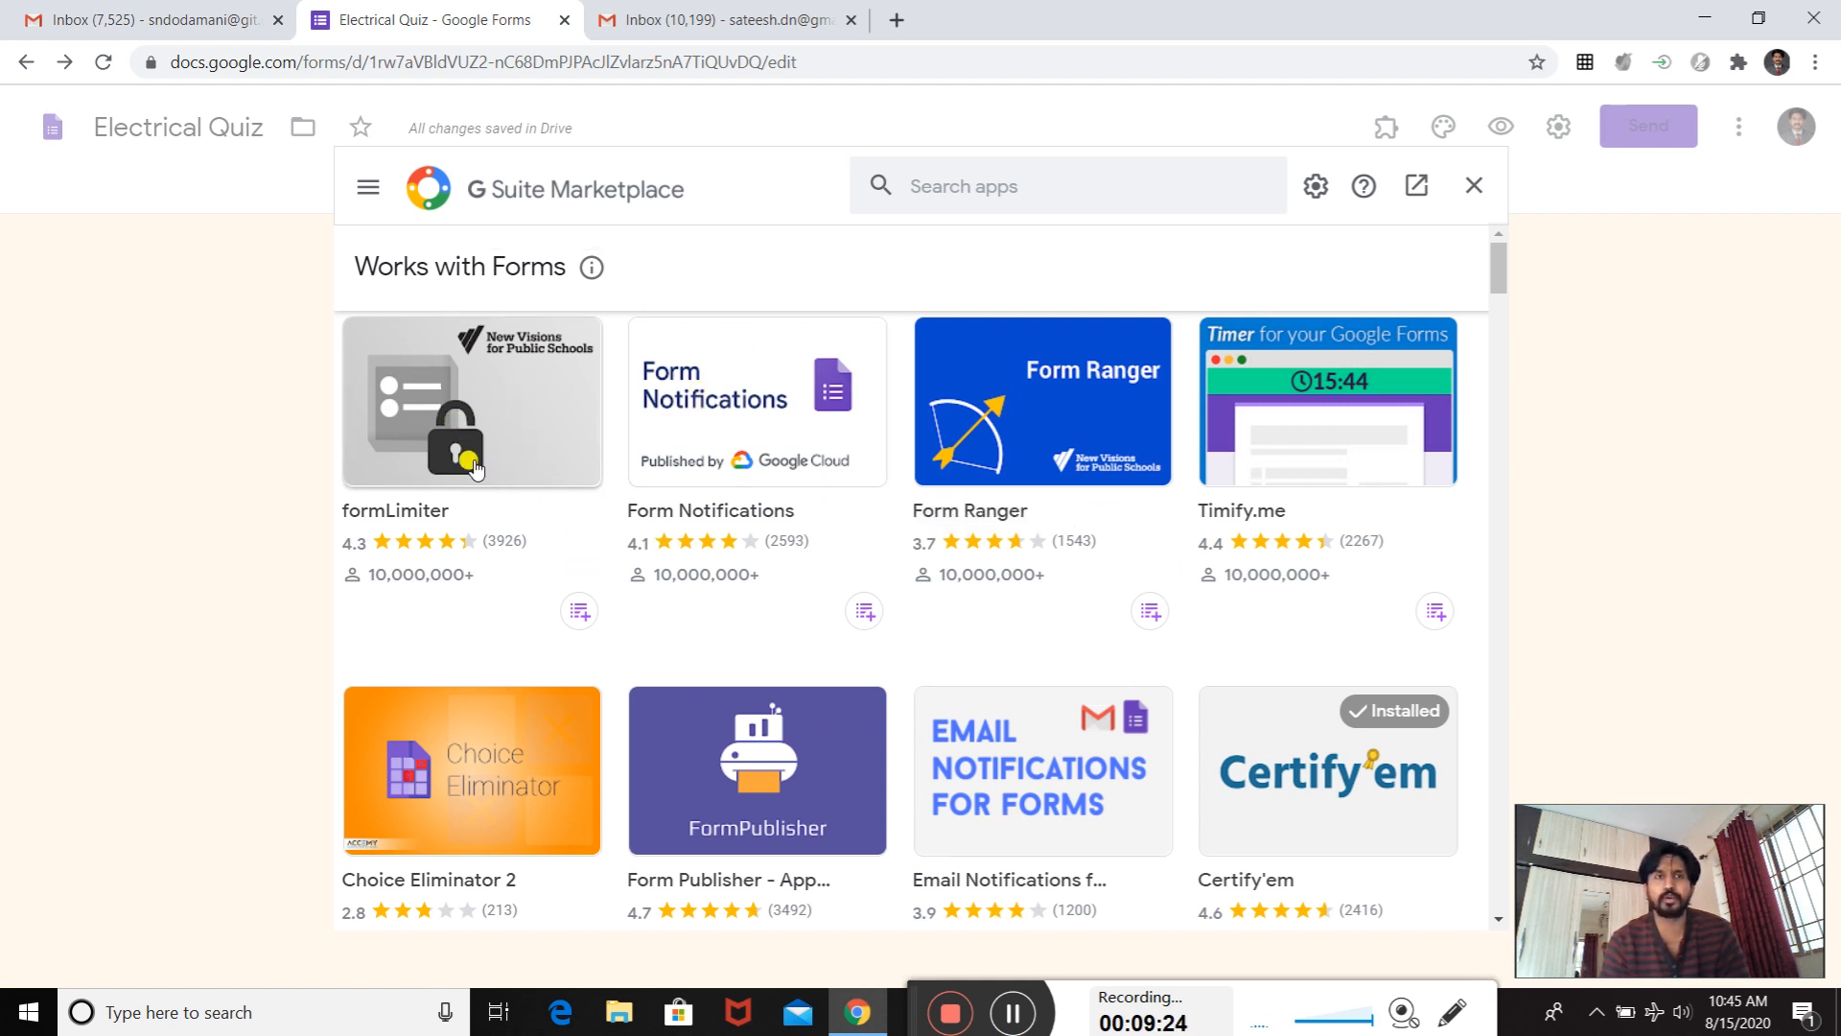
click(930, 186)
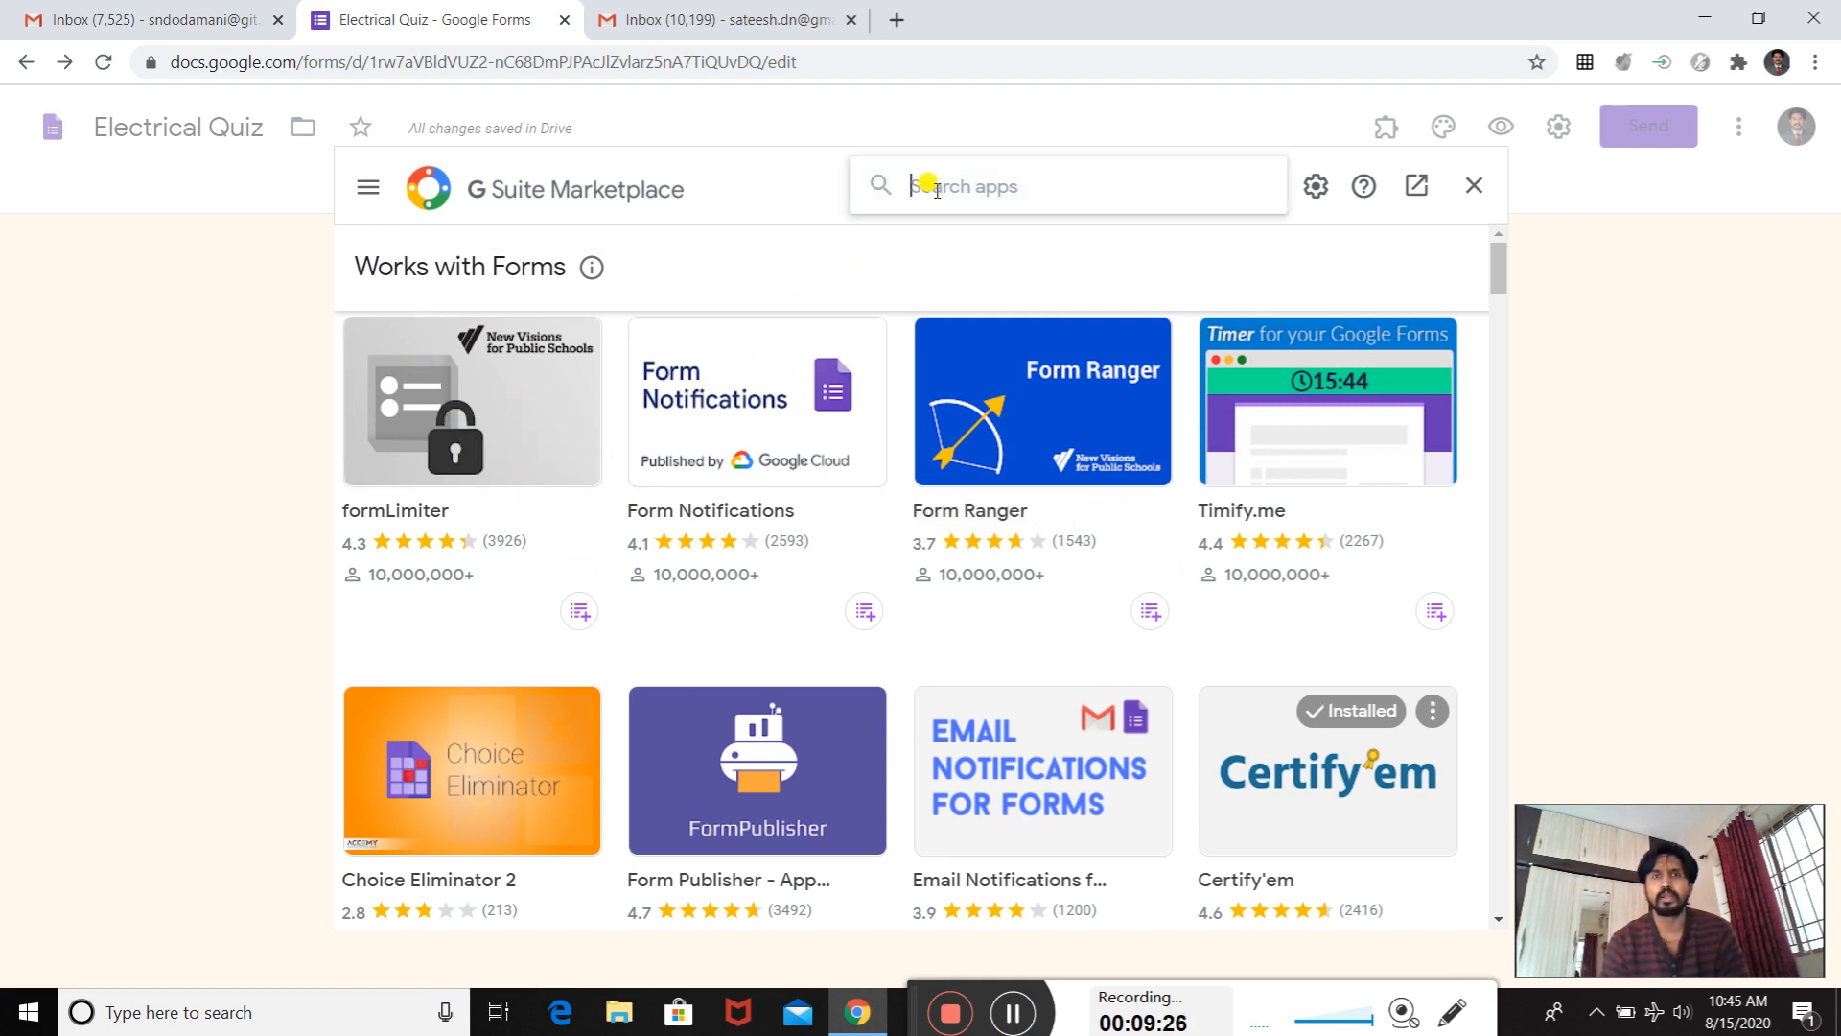
text(cert)
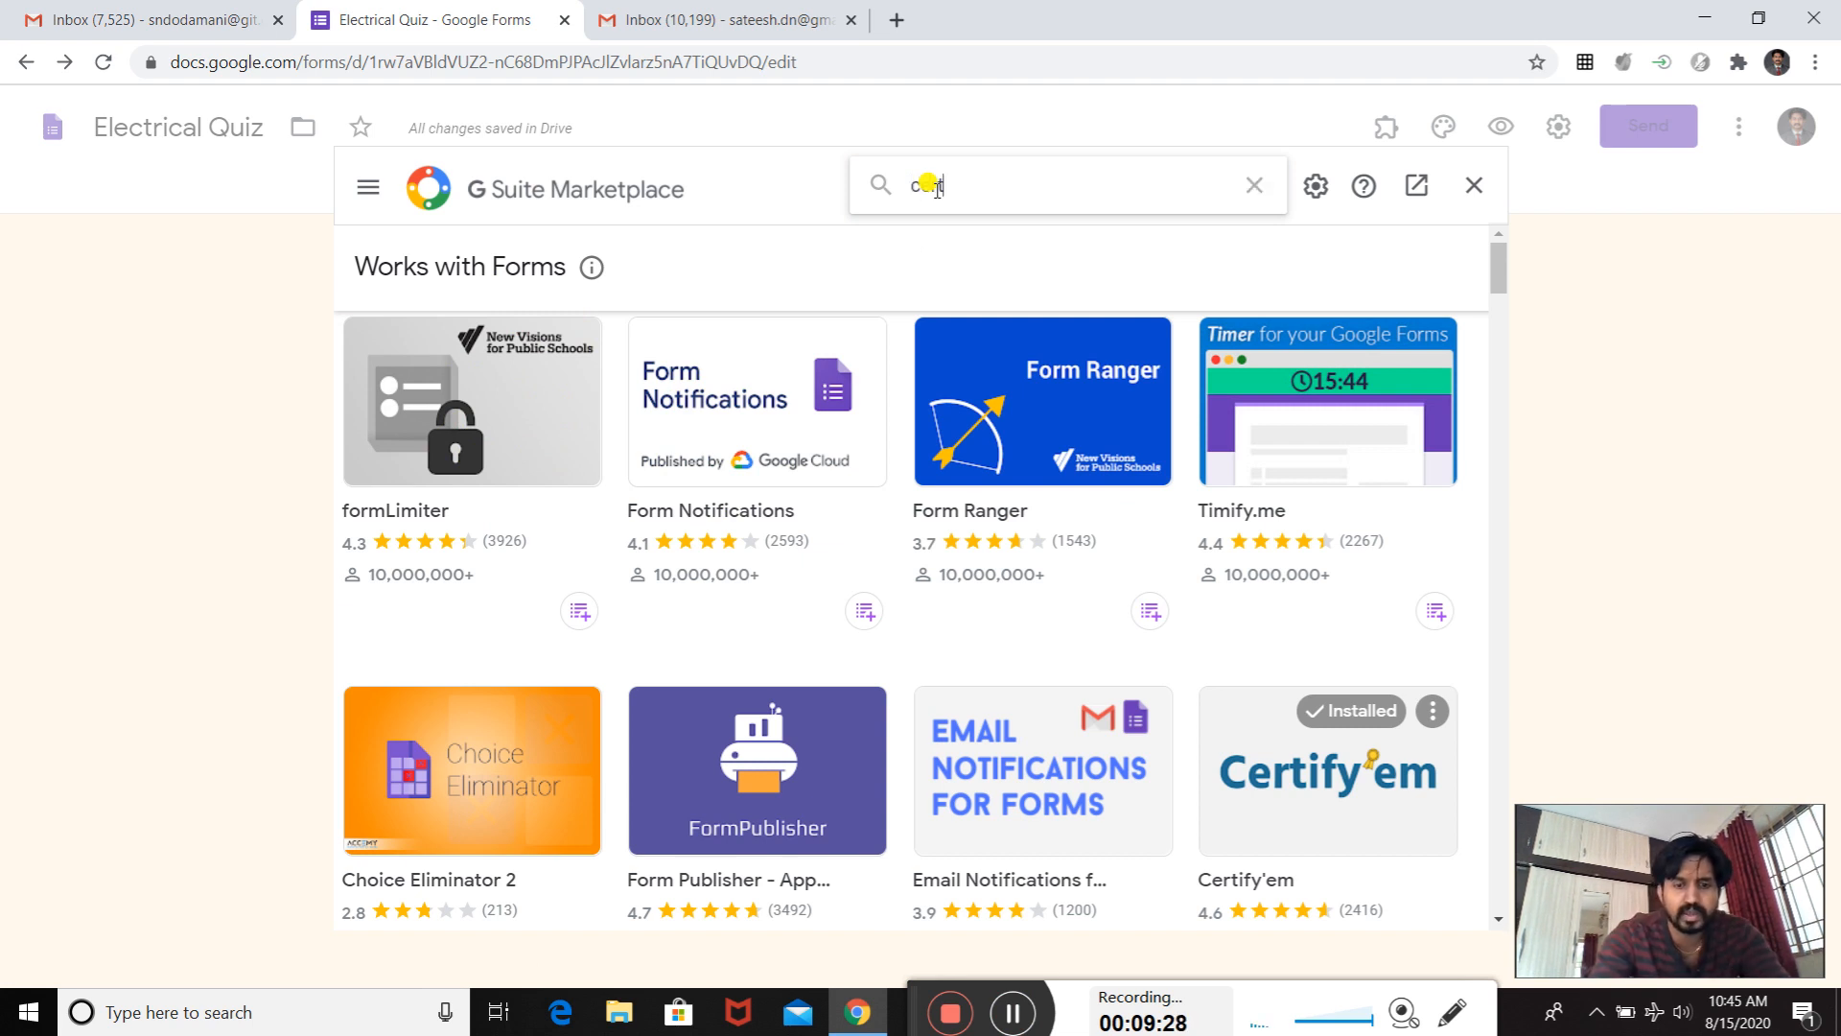
text(ify)
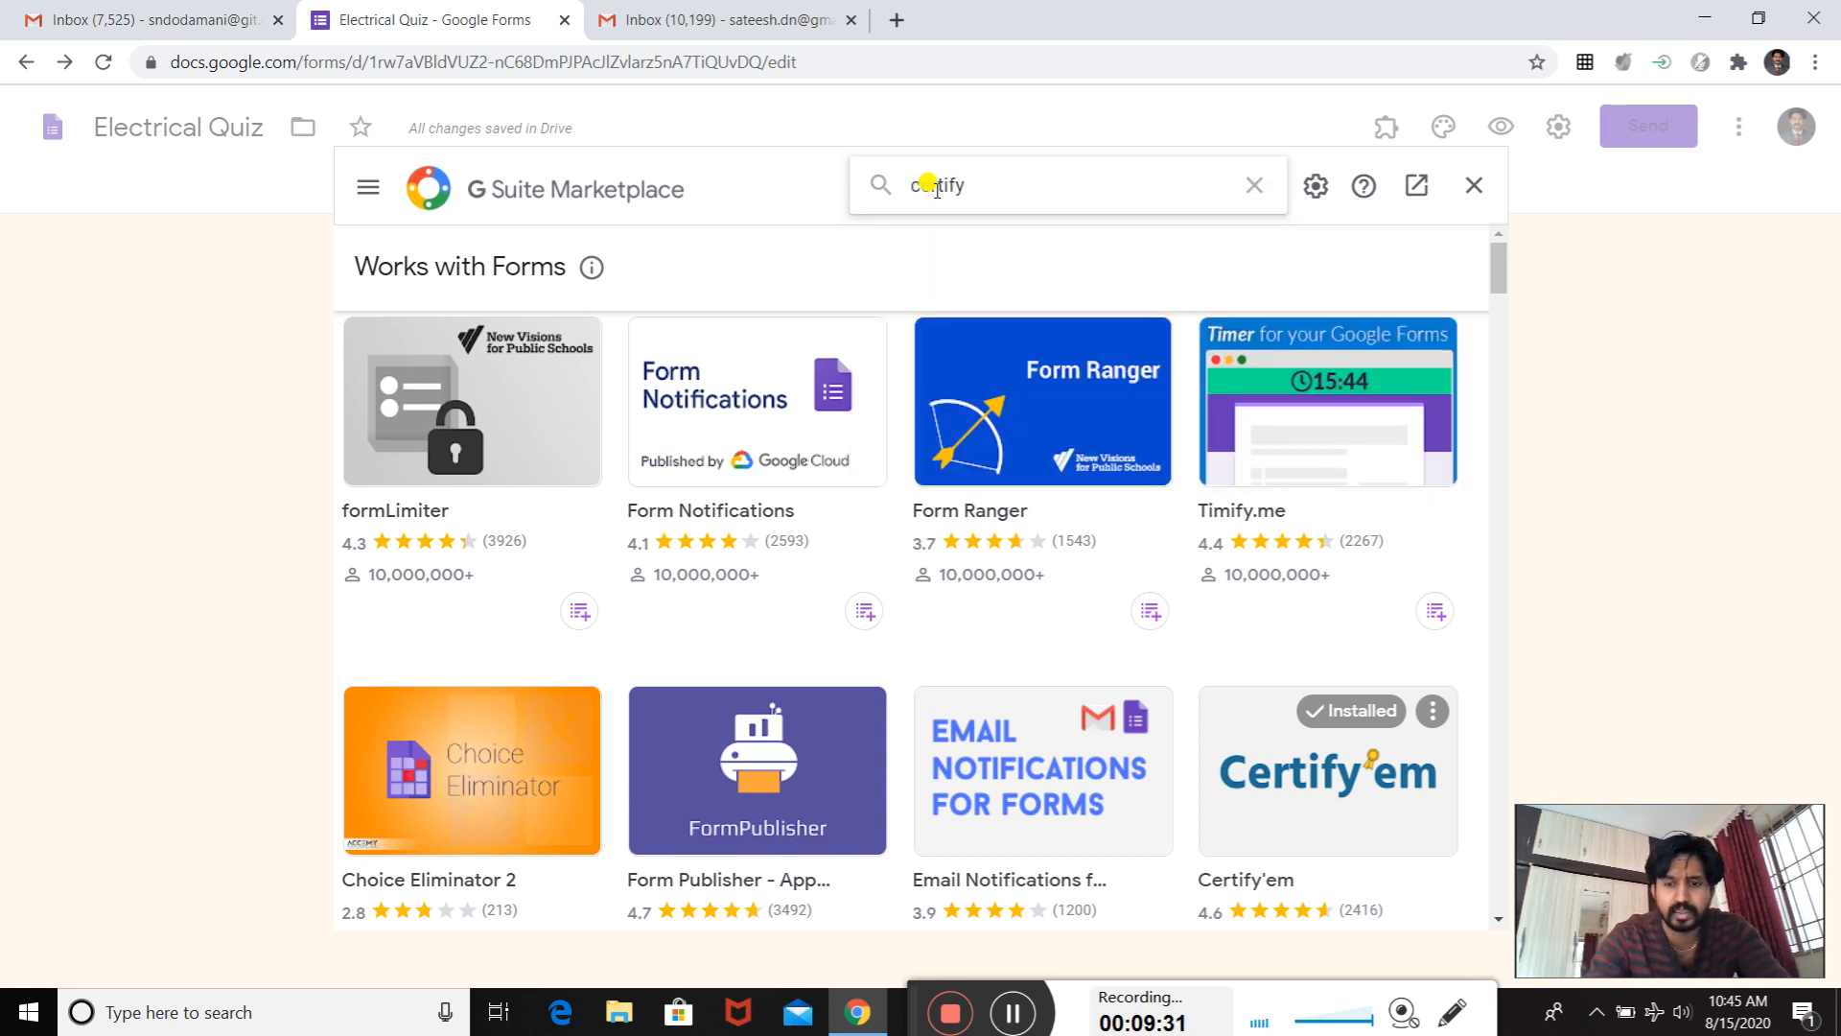
text('em)
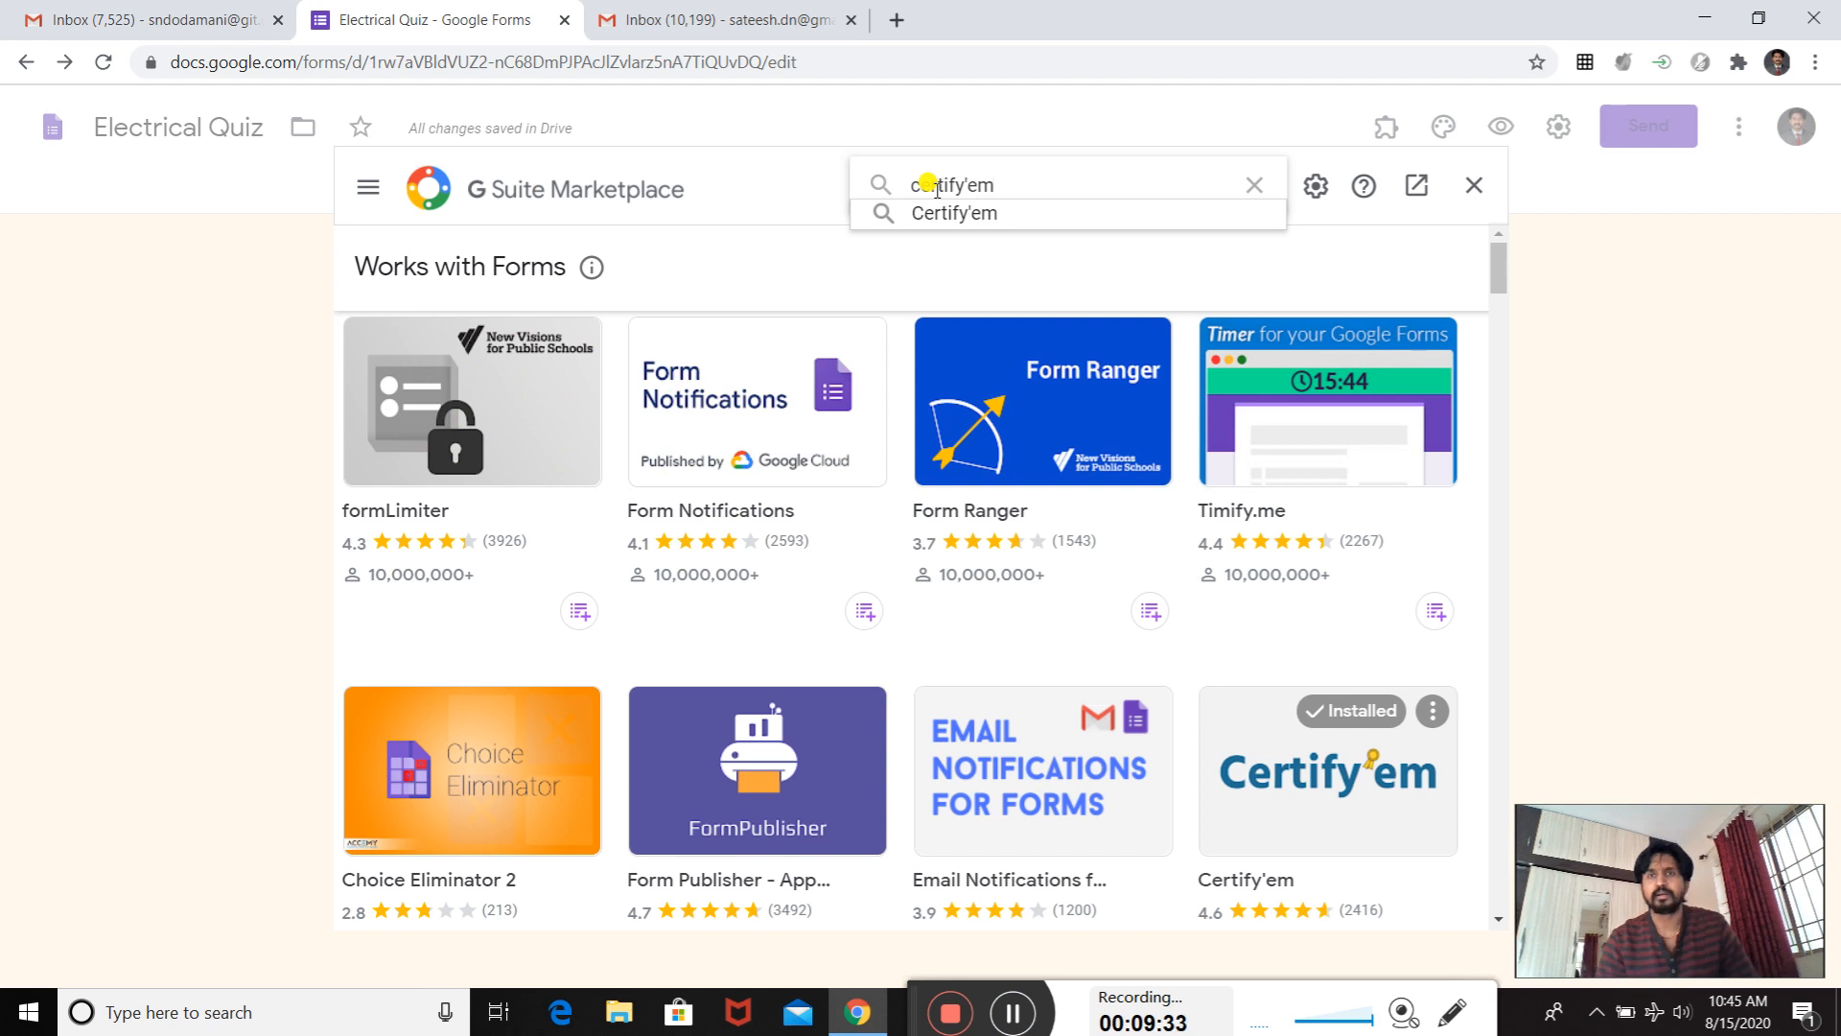
key(Return)
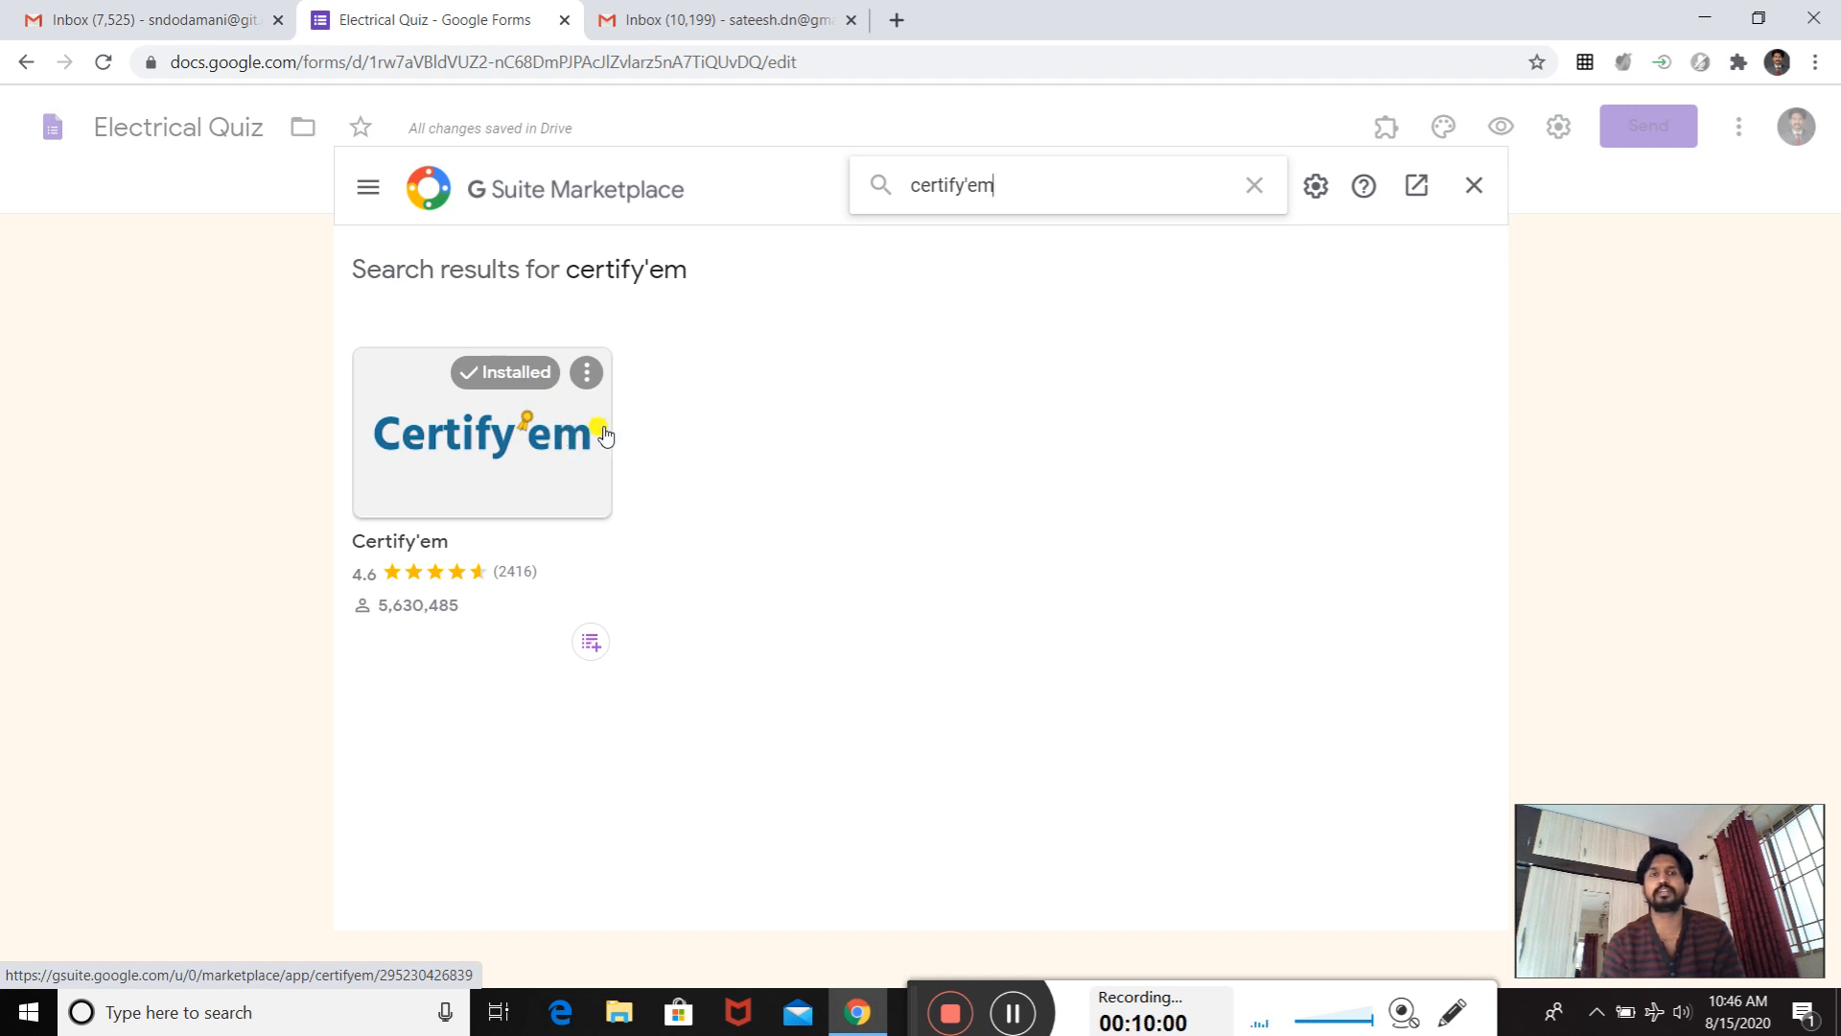
click(1473, 187)
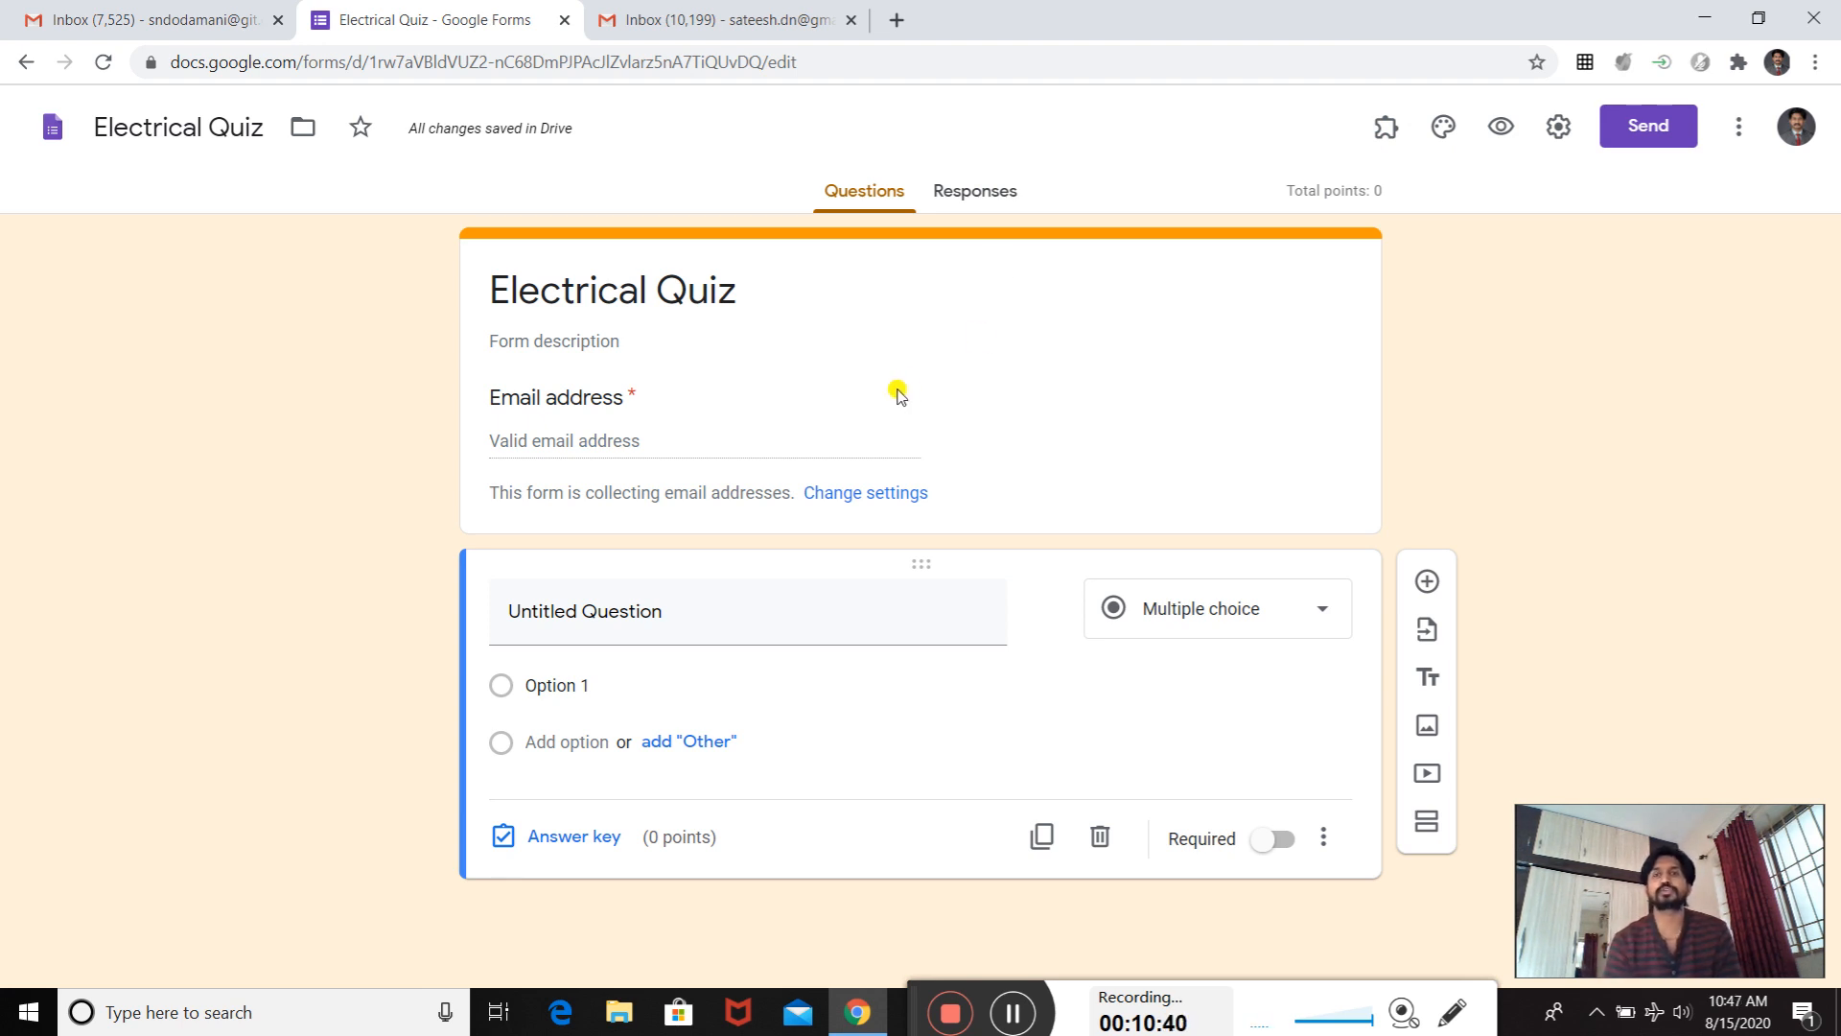
- Title the untitled question "Full Name"
click(635, 619)
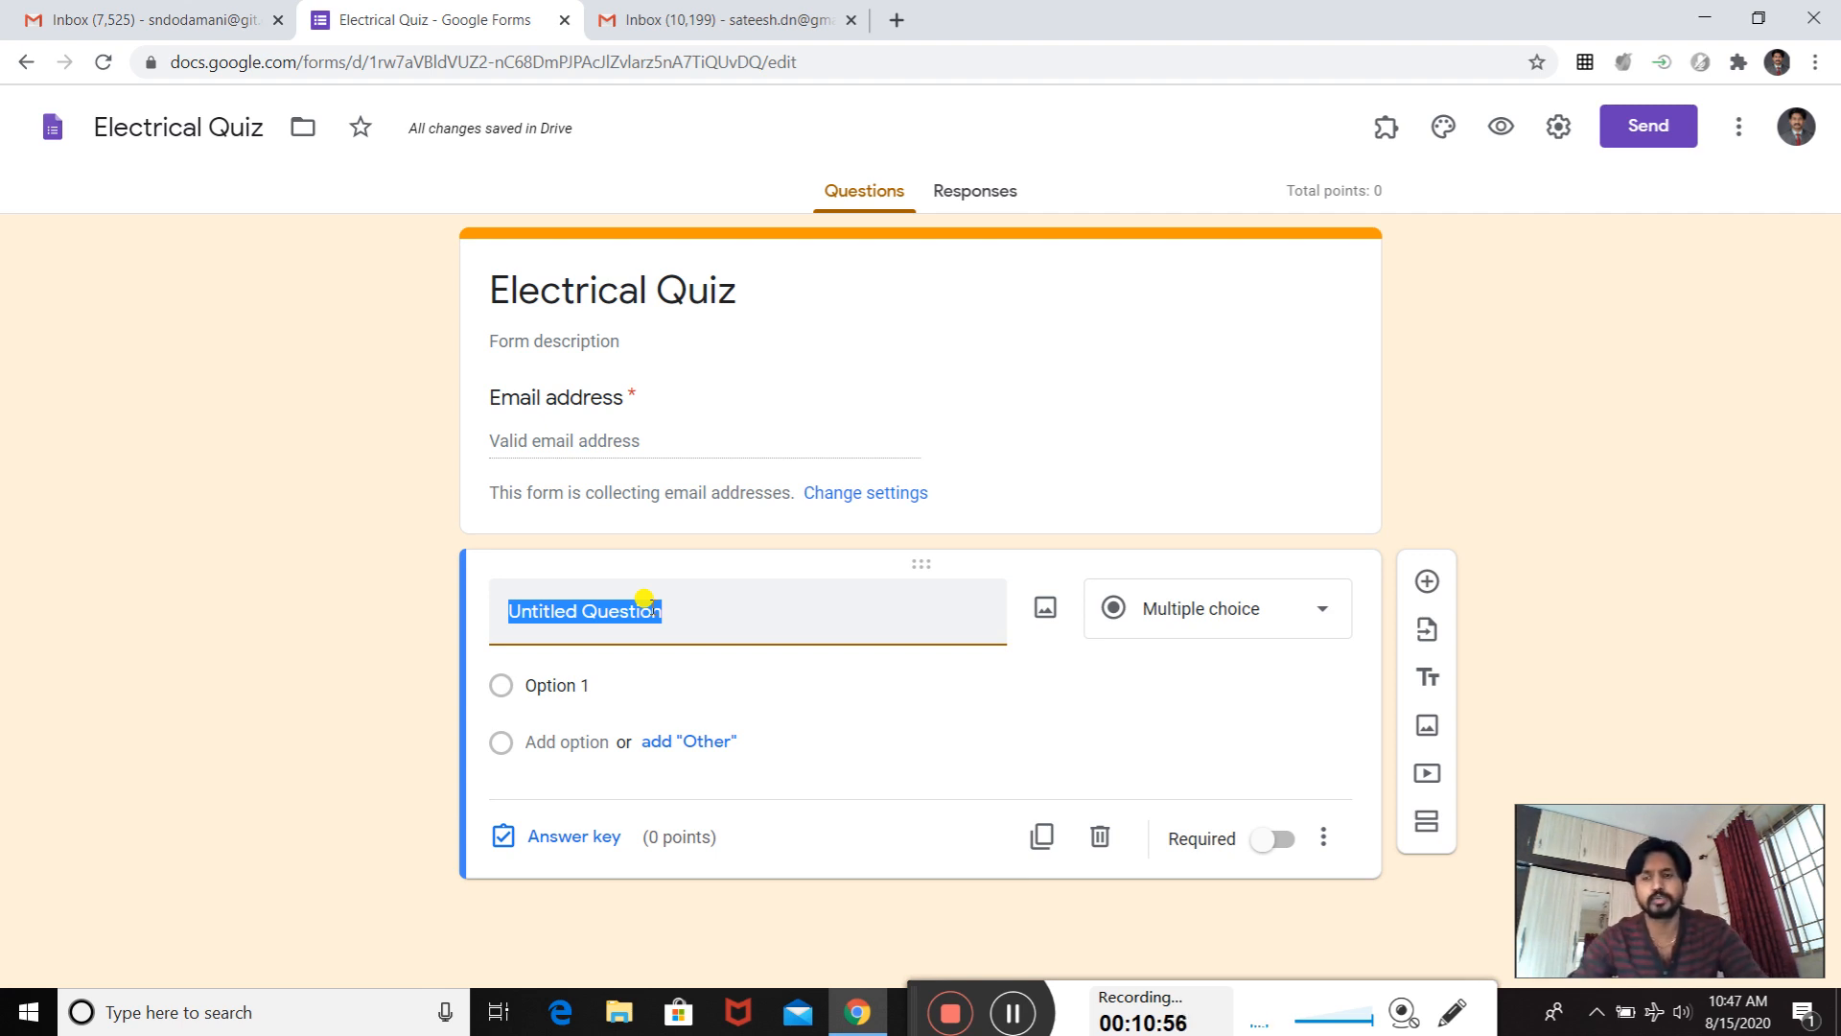
text(Name)
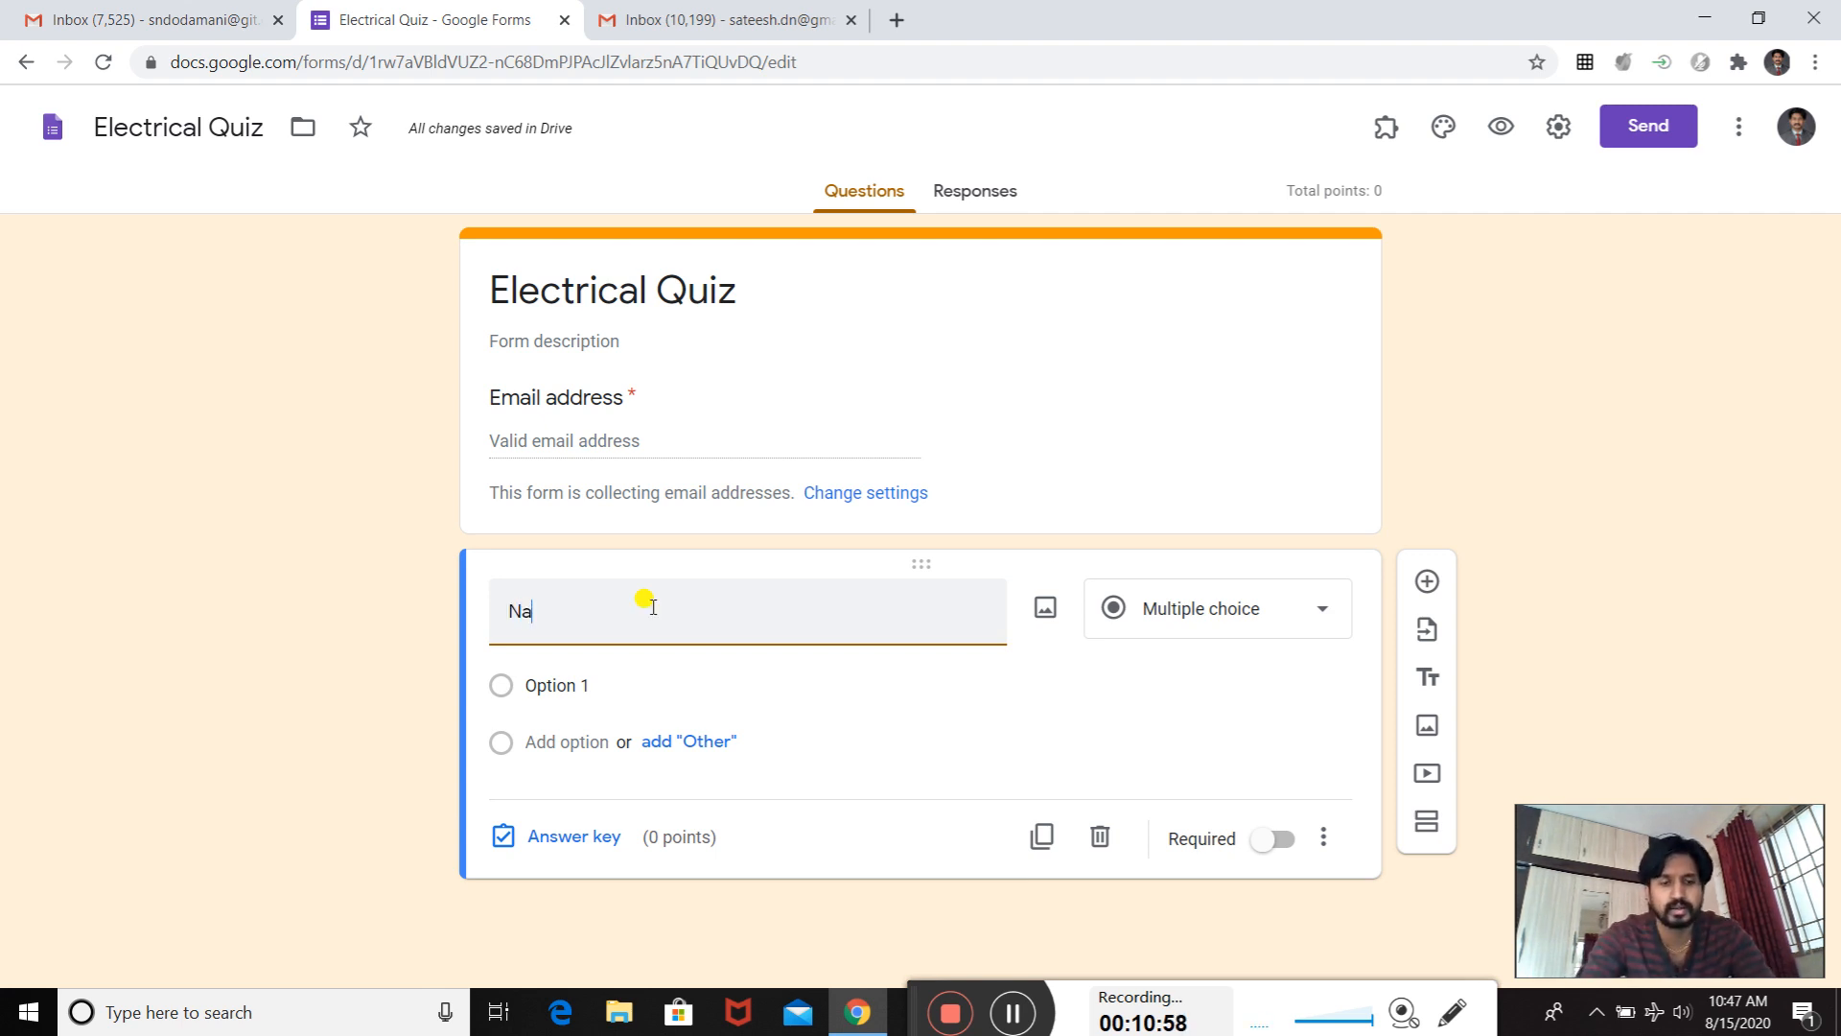
key(BackSpace)
key(BackSpace)
key(BackSpace)
key(BackSpace)
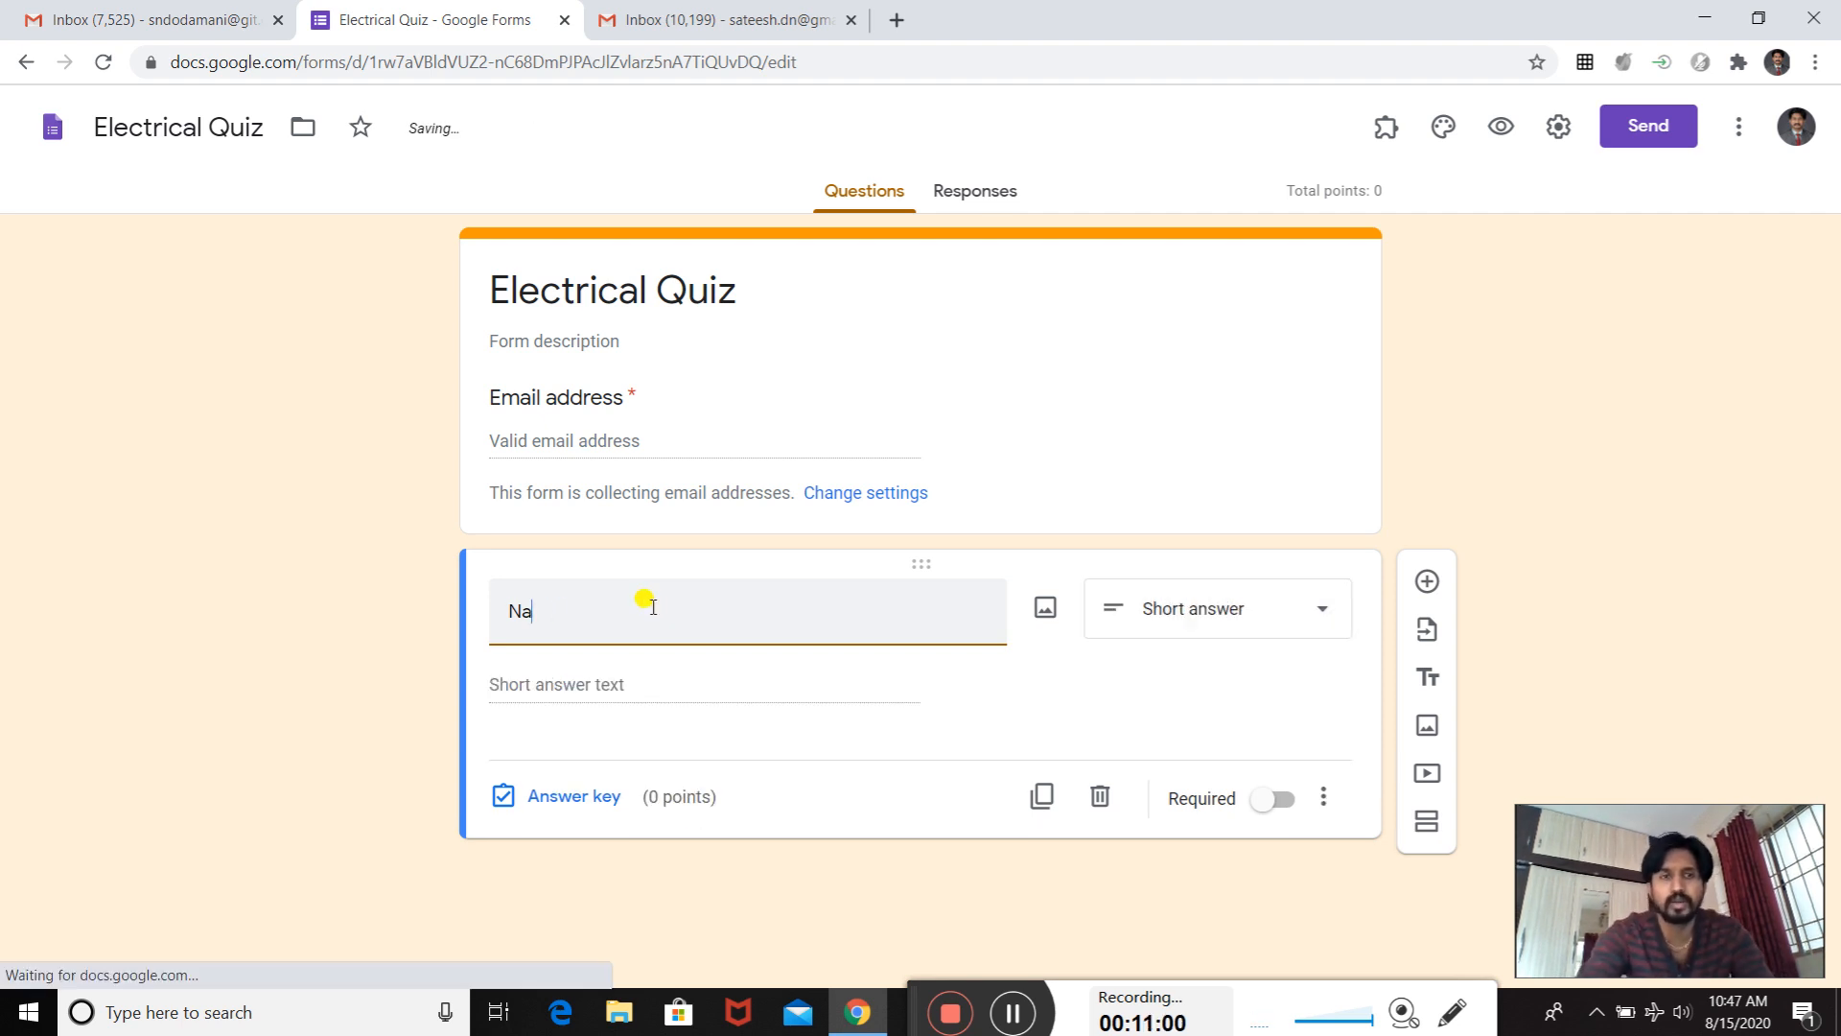
text(u)
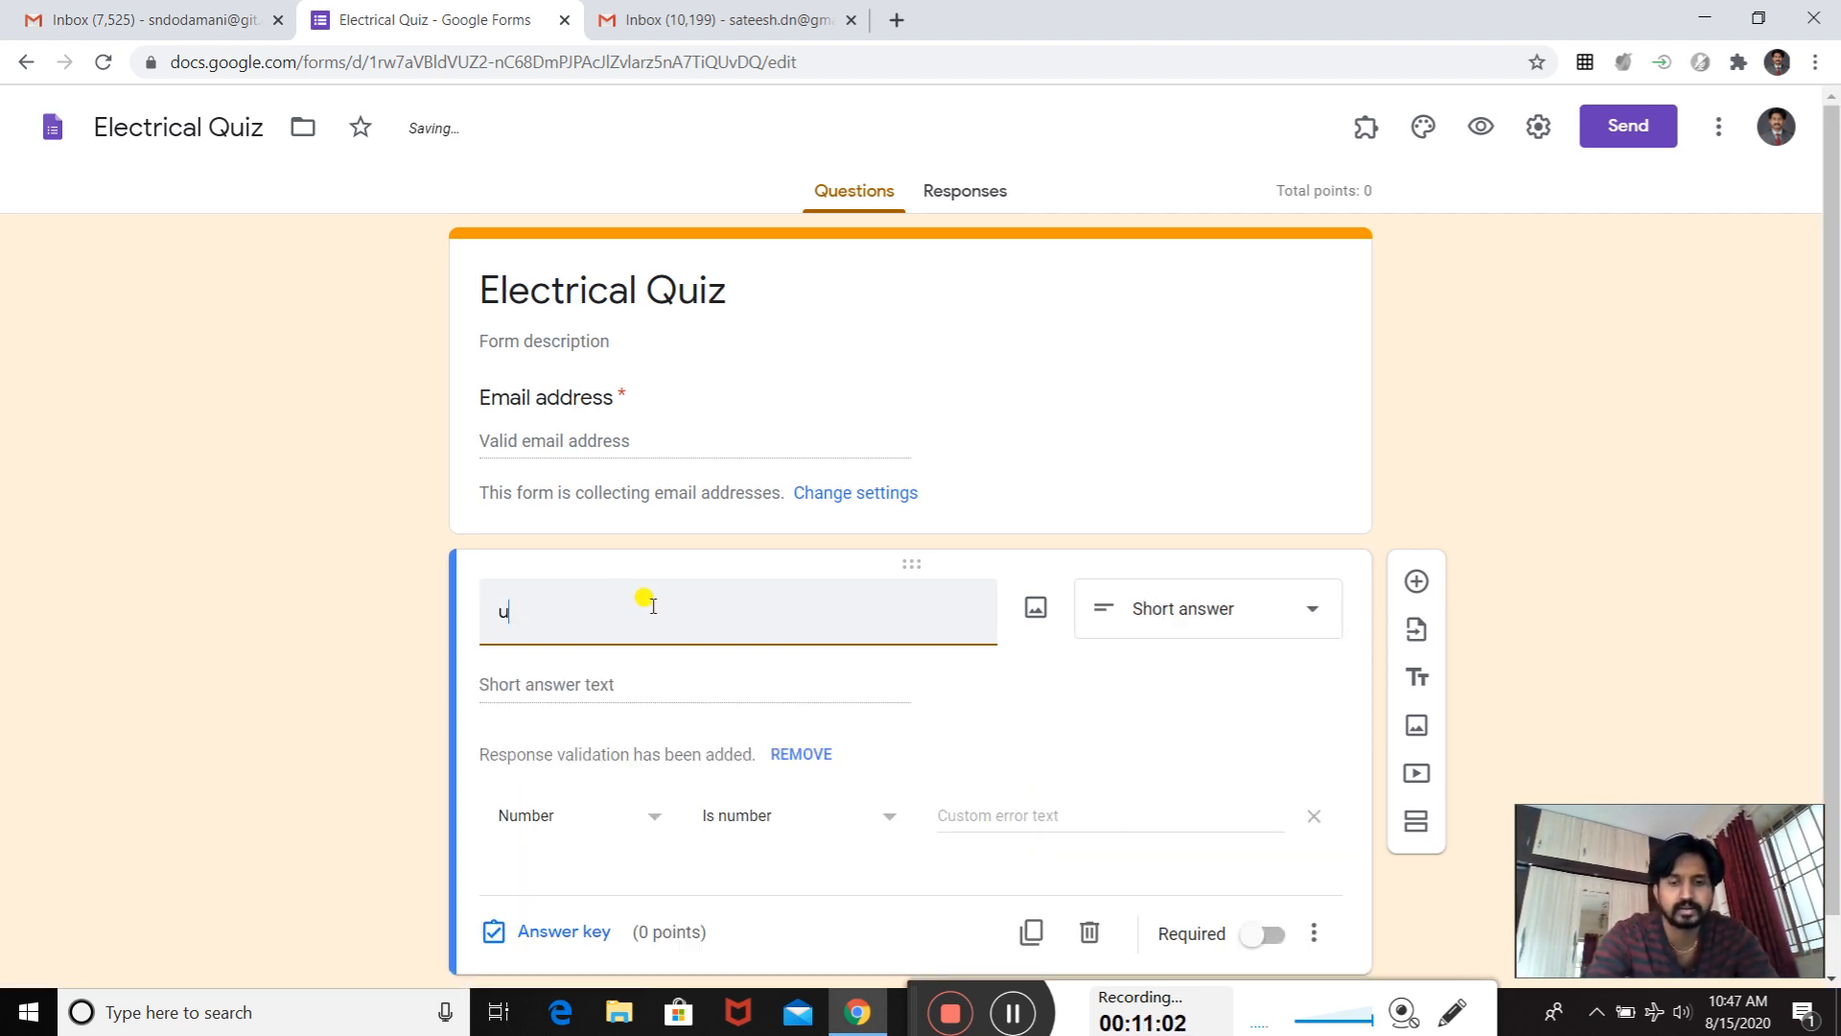
text(ll)
key(BackSpace)
key(BackSpace)
key(BackSpace)
text(F)
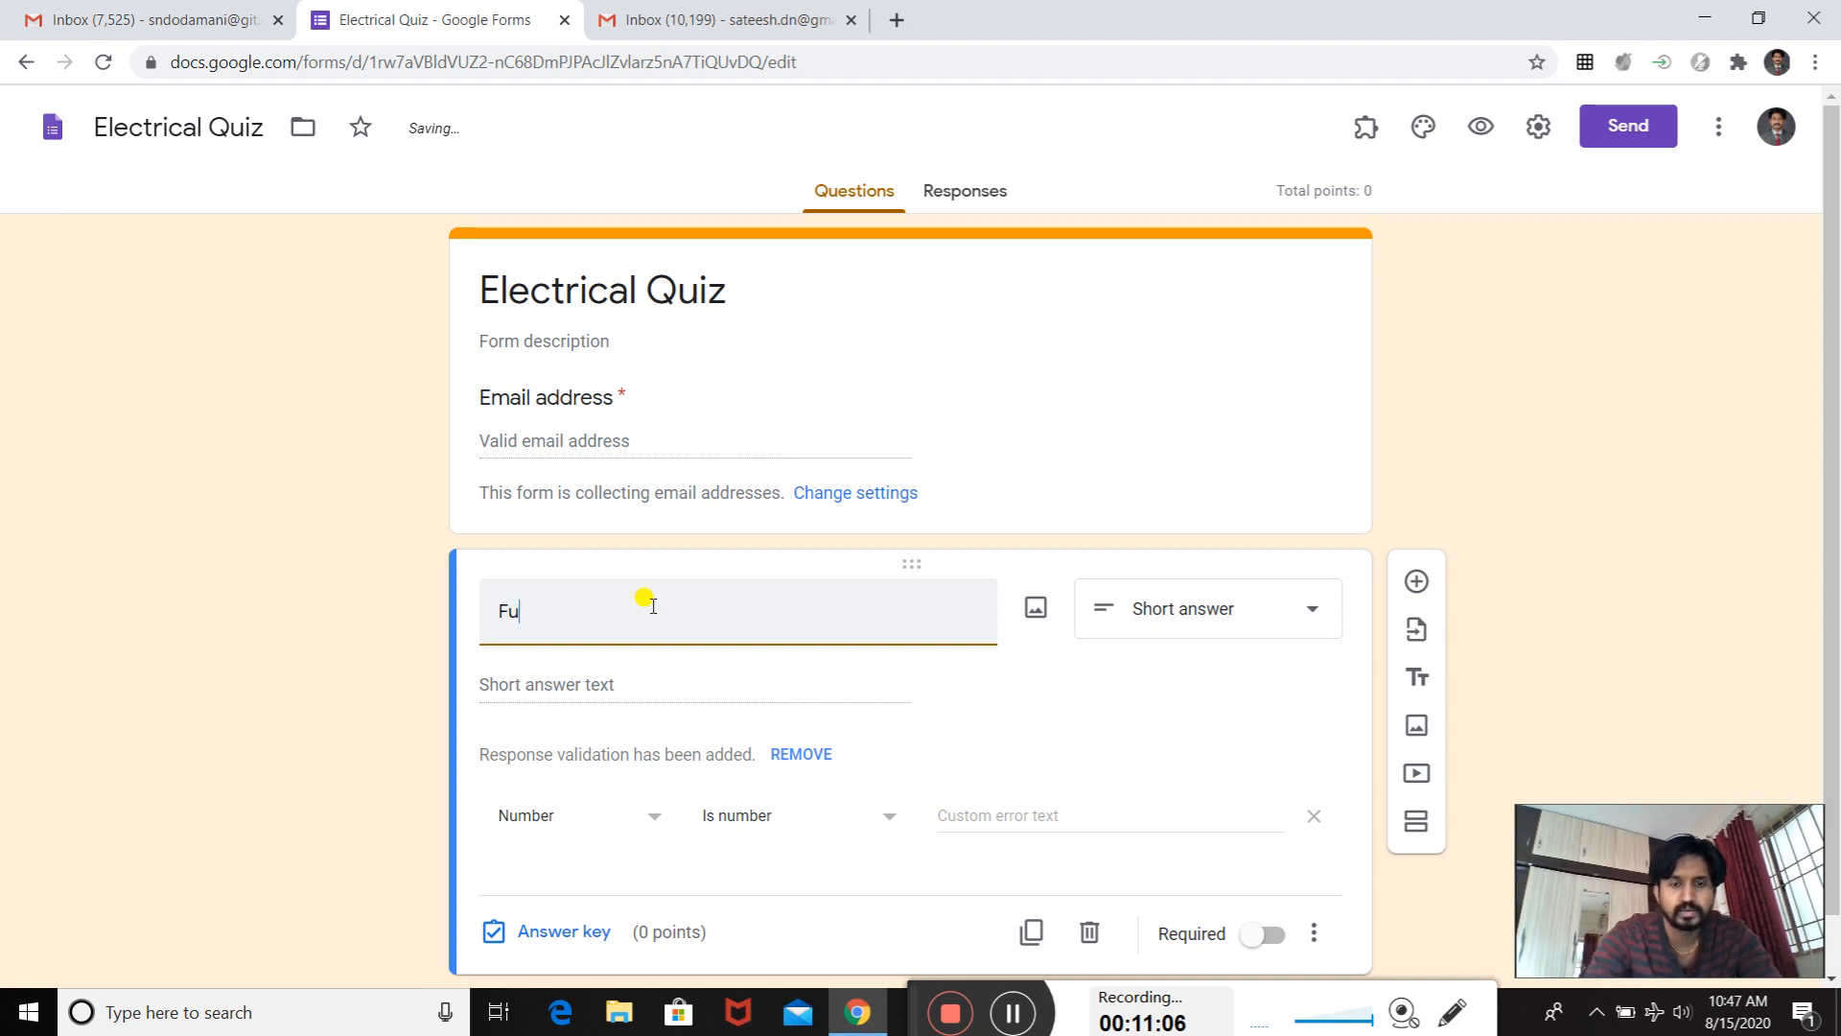
text(ull Name)
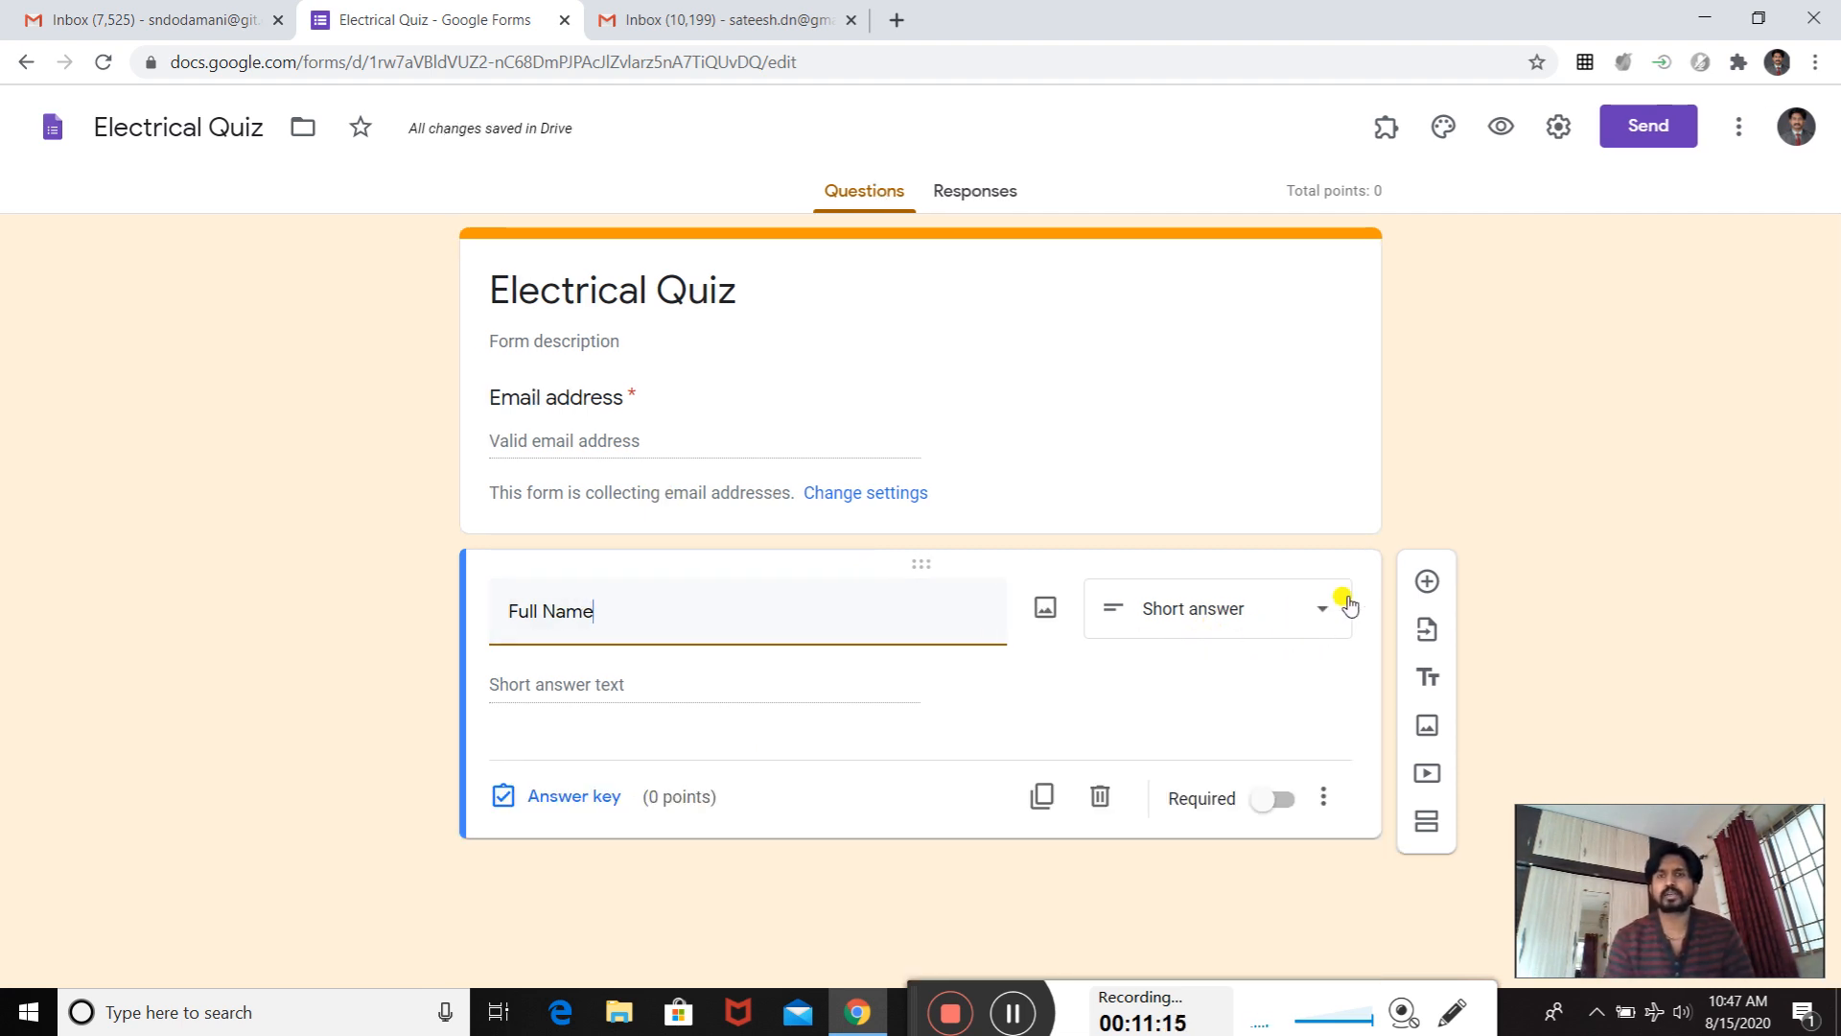
- Keep the "Full Name" question as a short answer and make it required
click(1321, 621)
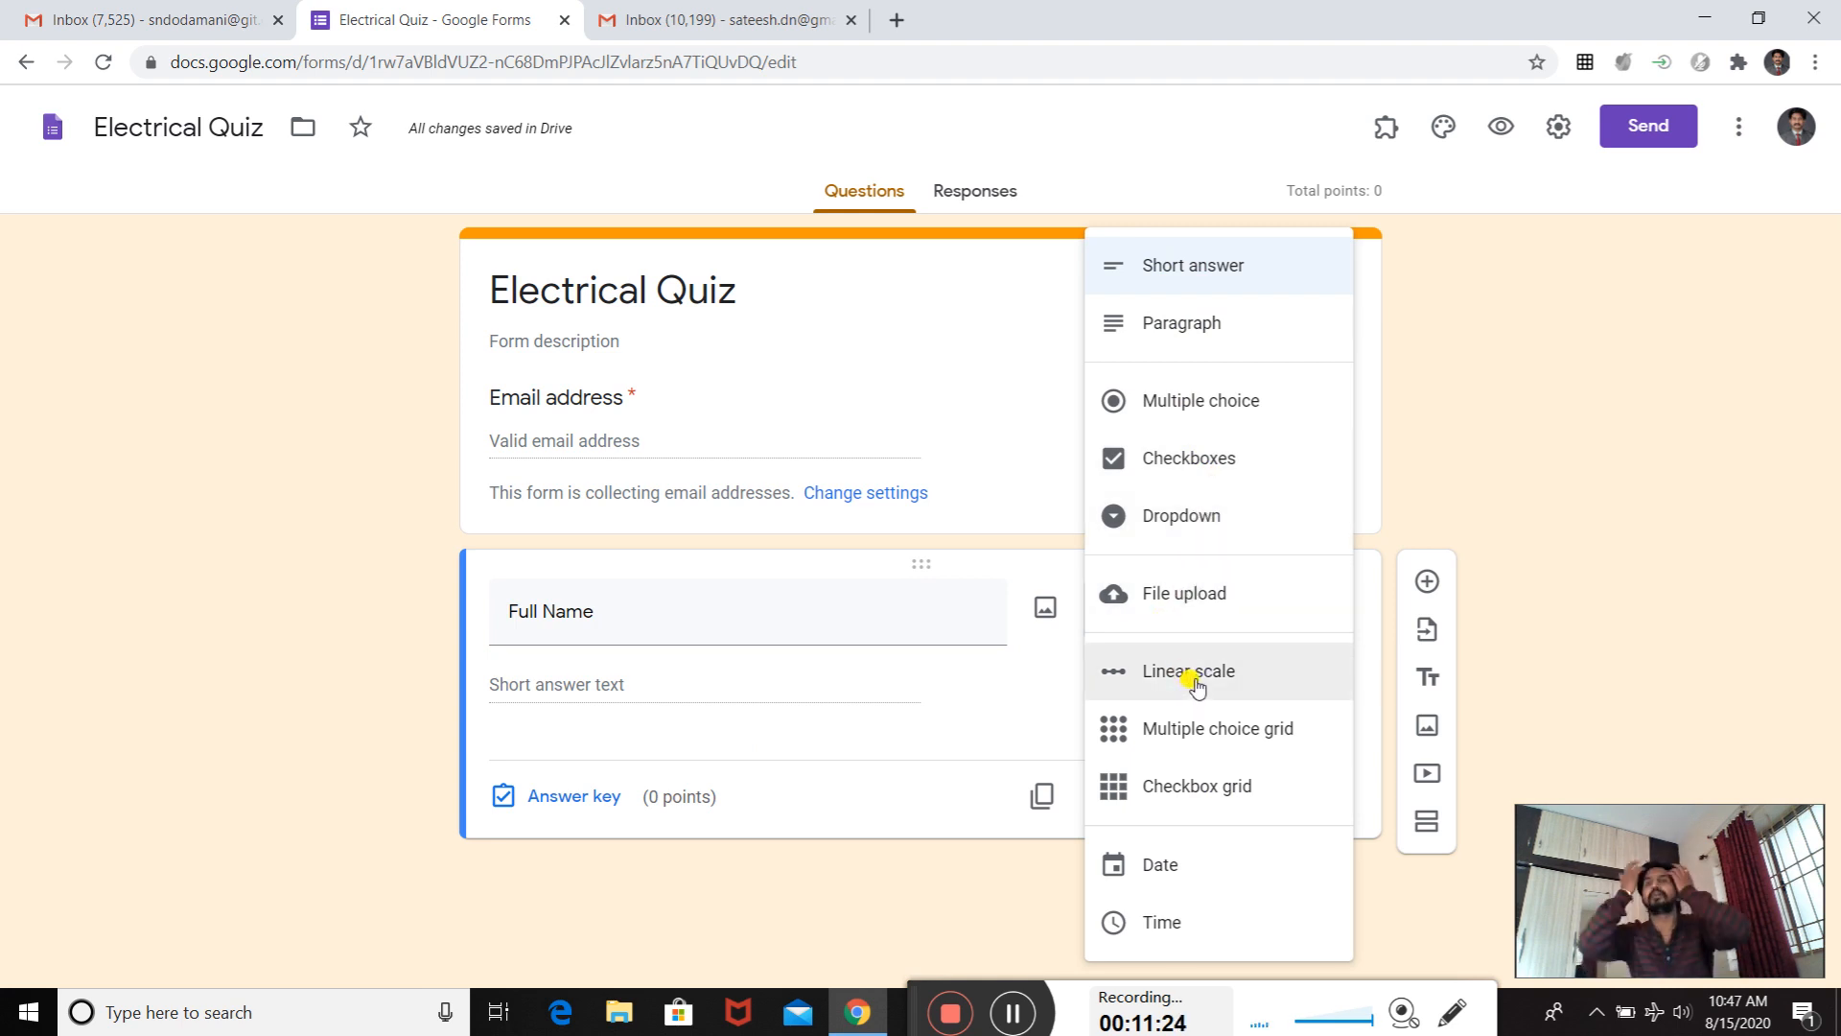
click(1214, 262)
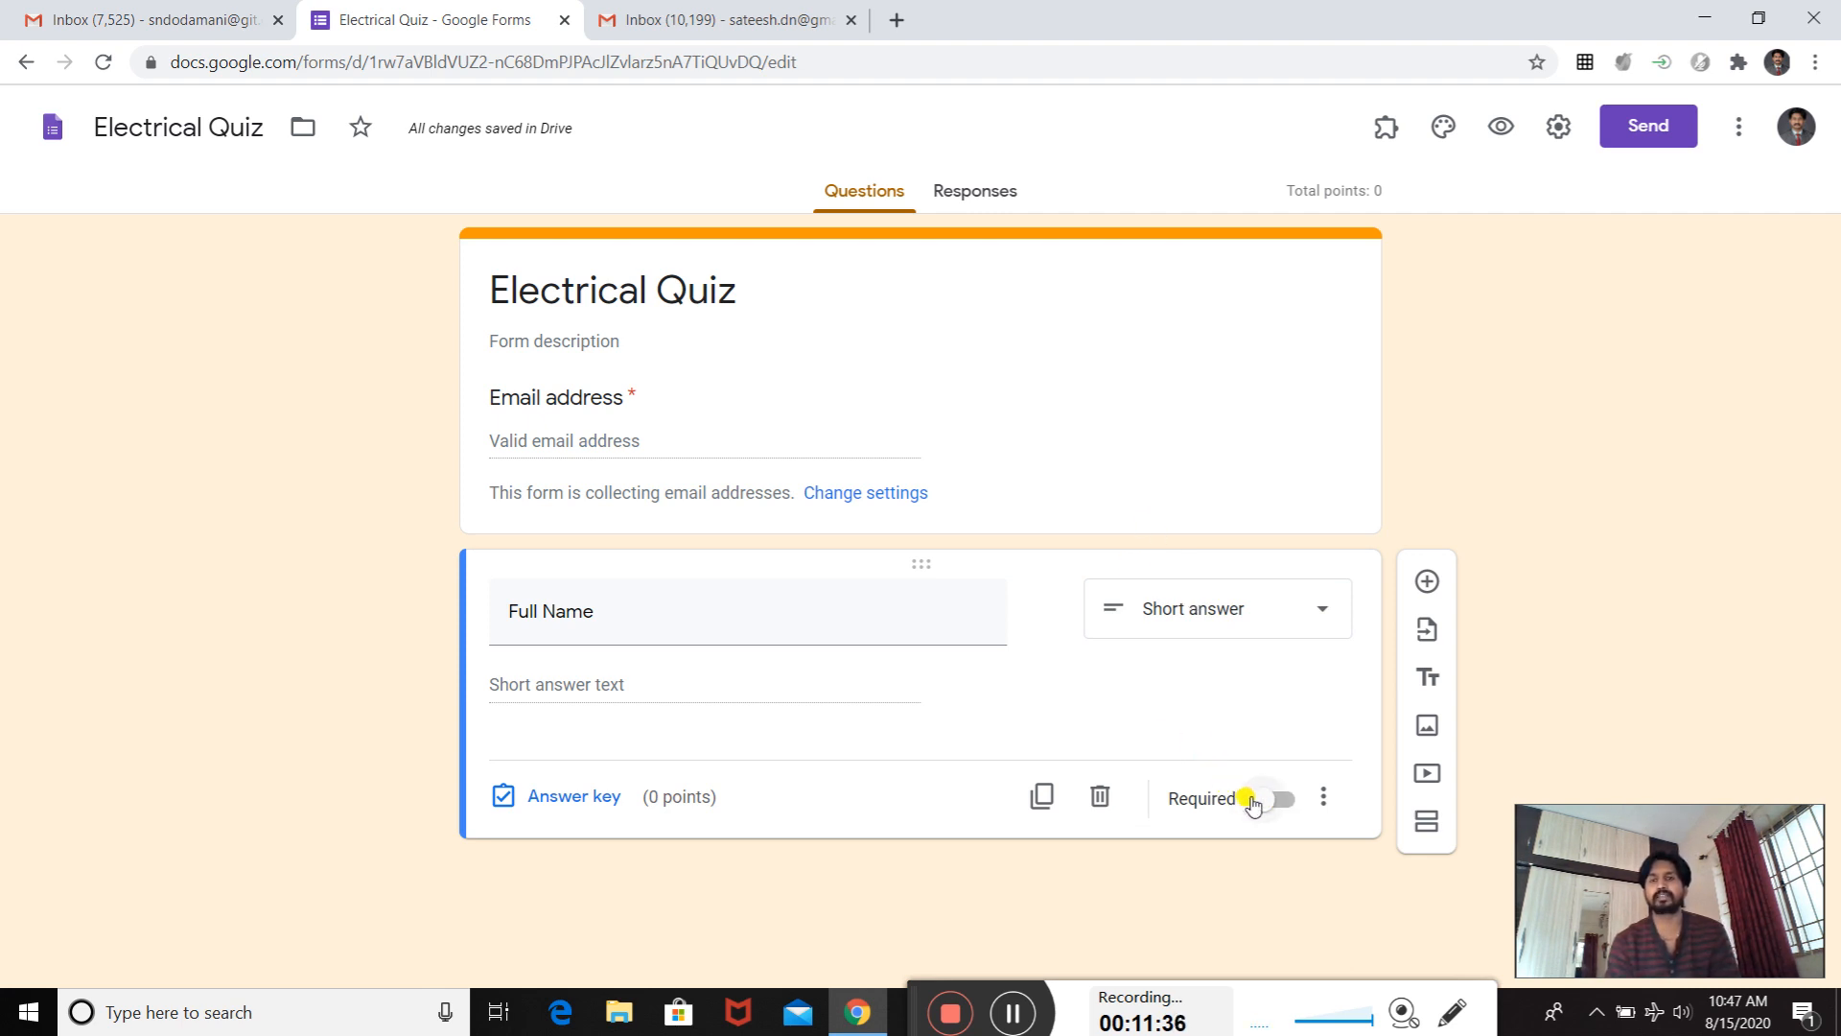
click(1282, 799)
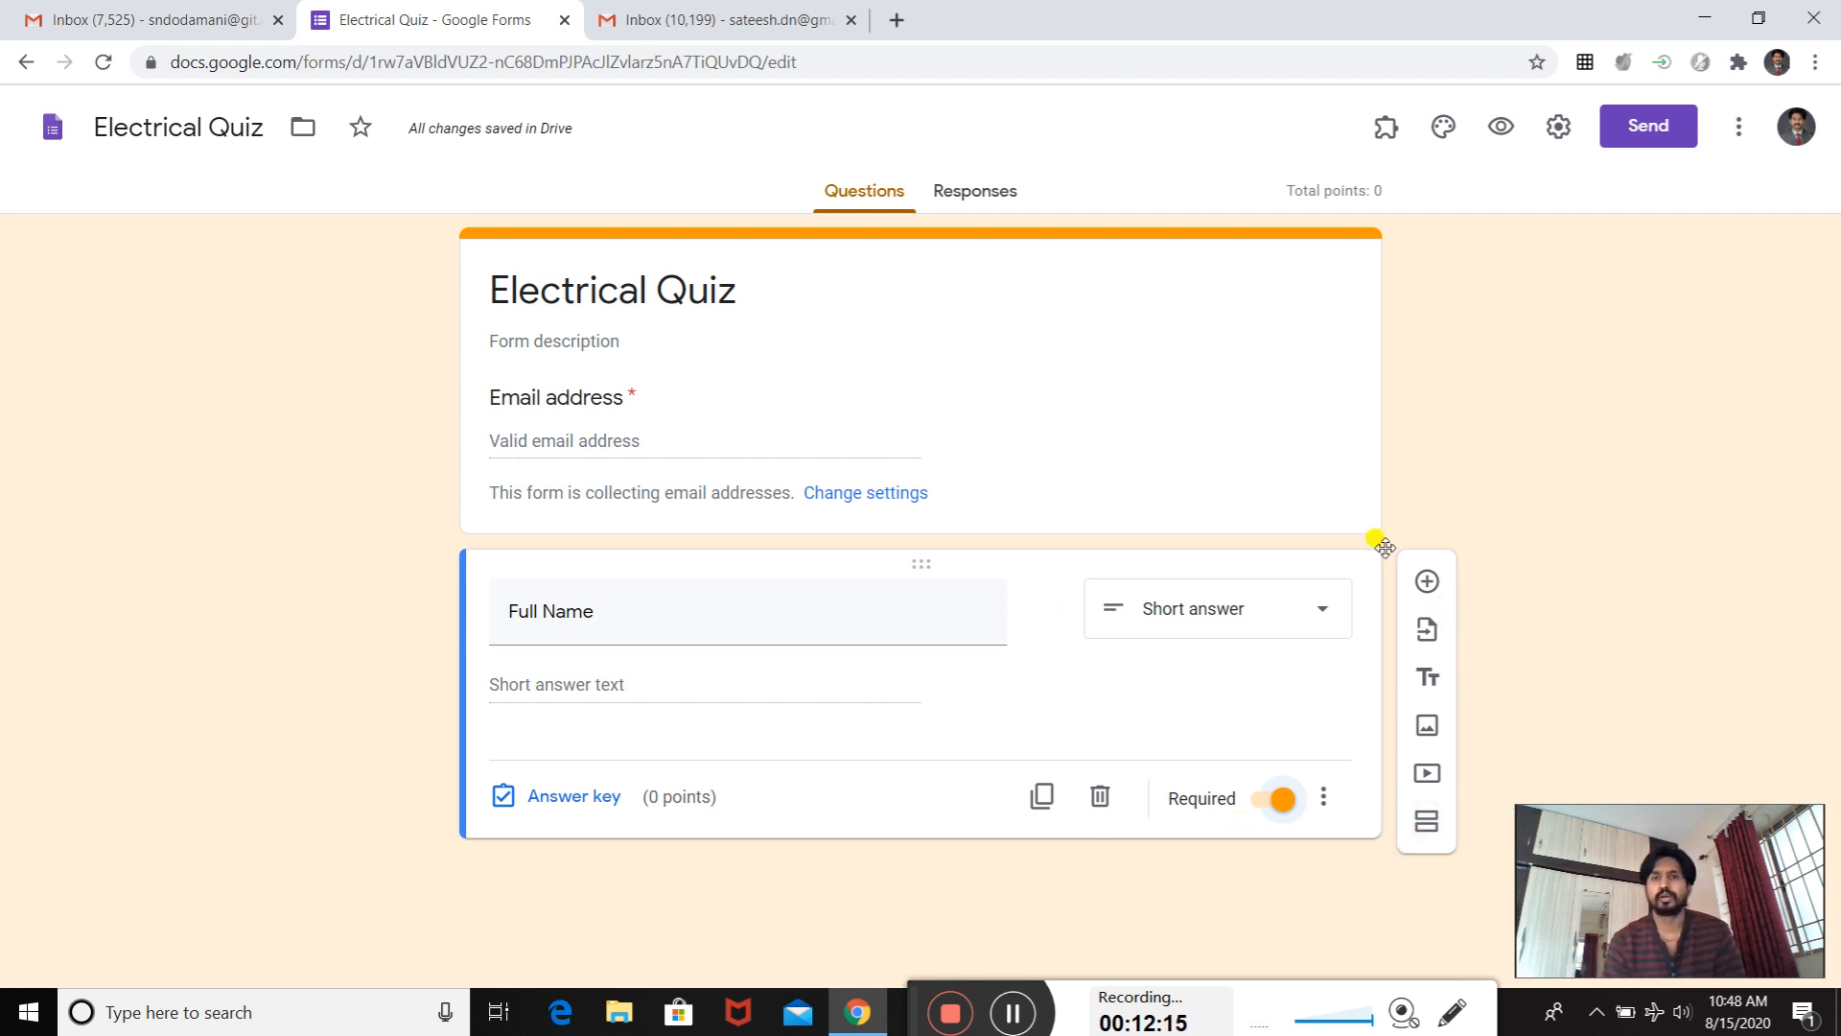
- Add a question titled "Class" with the short answer type and make it required
click(1429, 585)
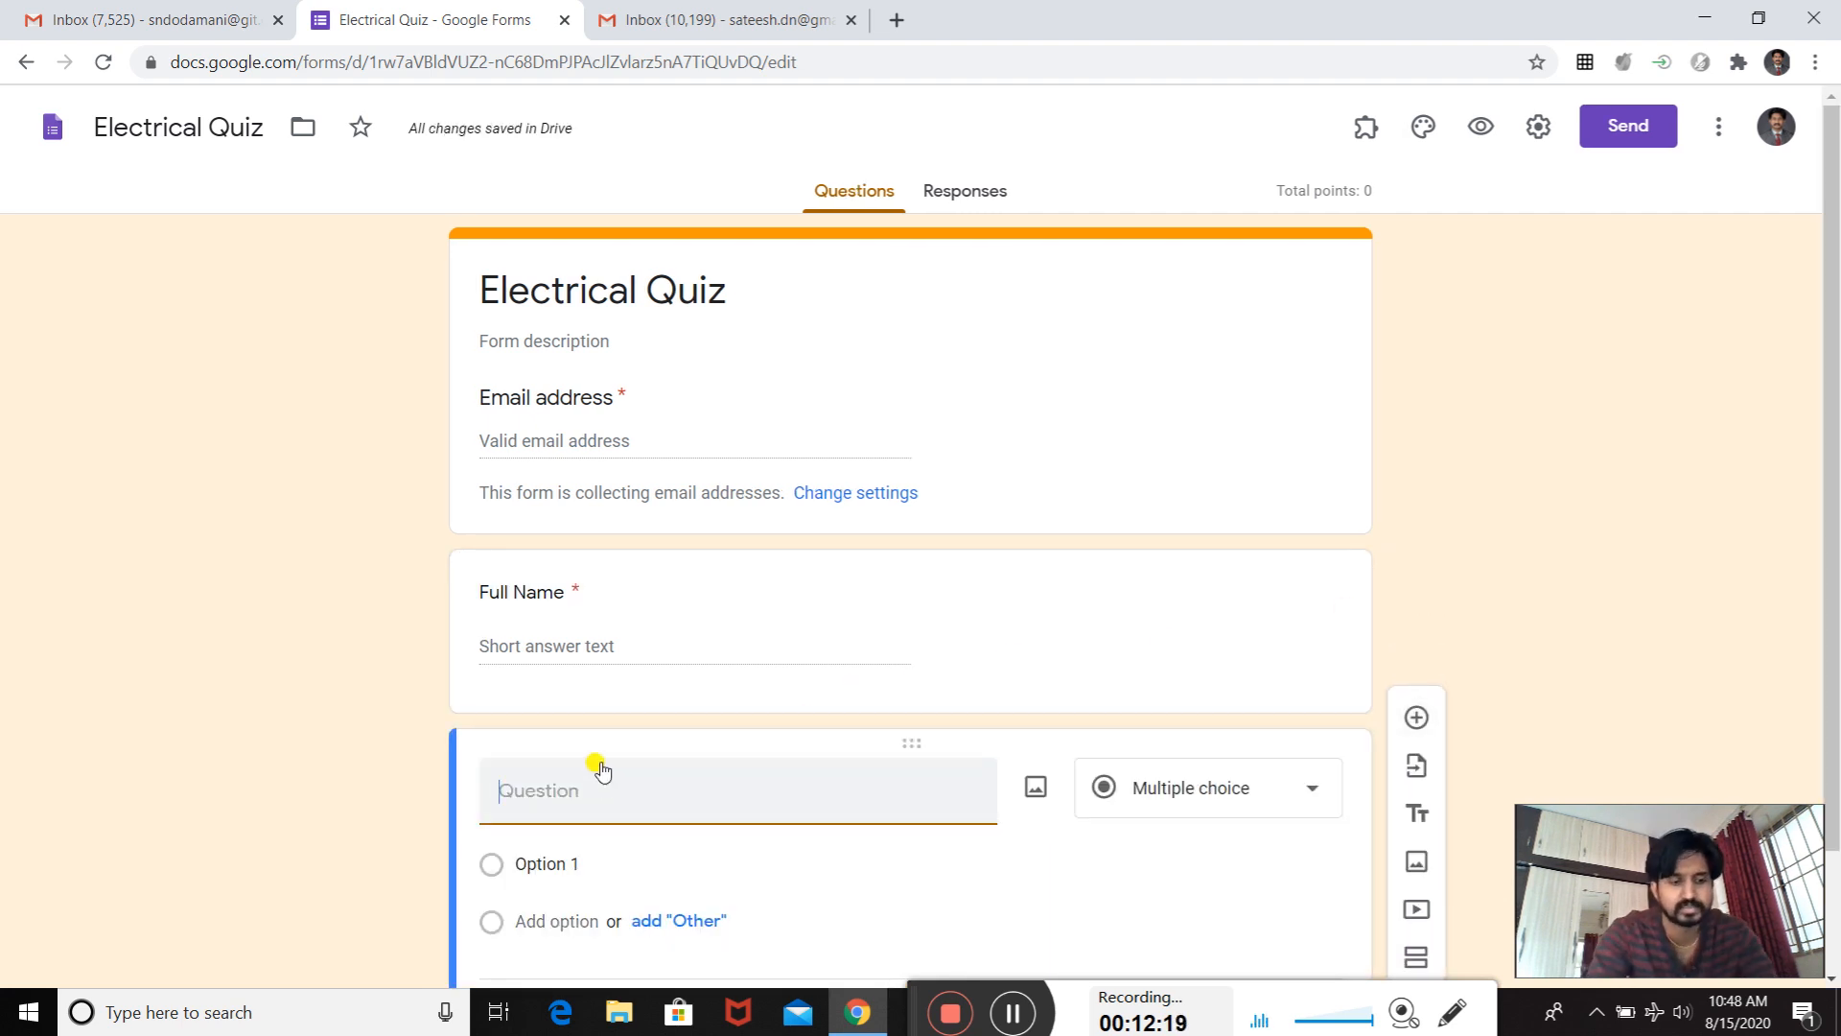
text(Class)
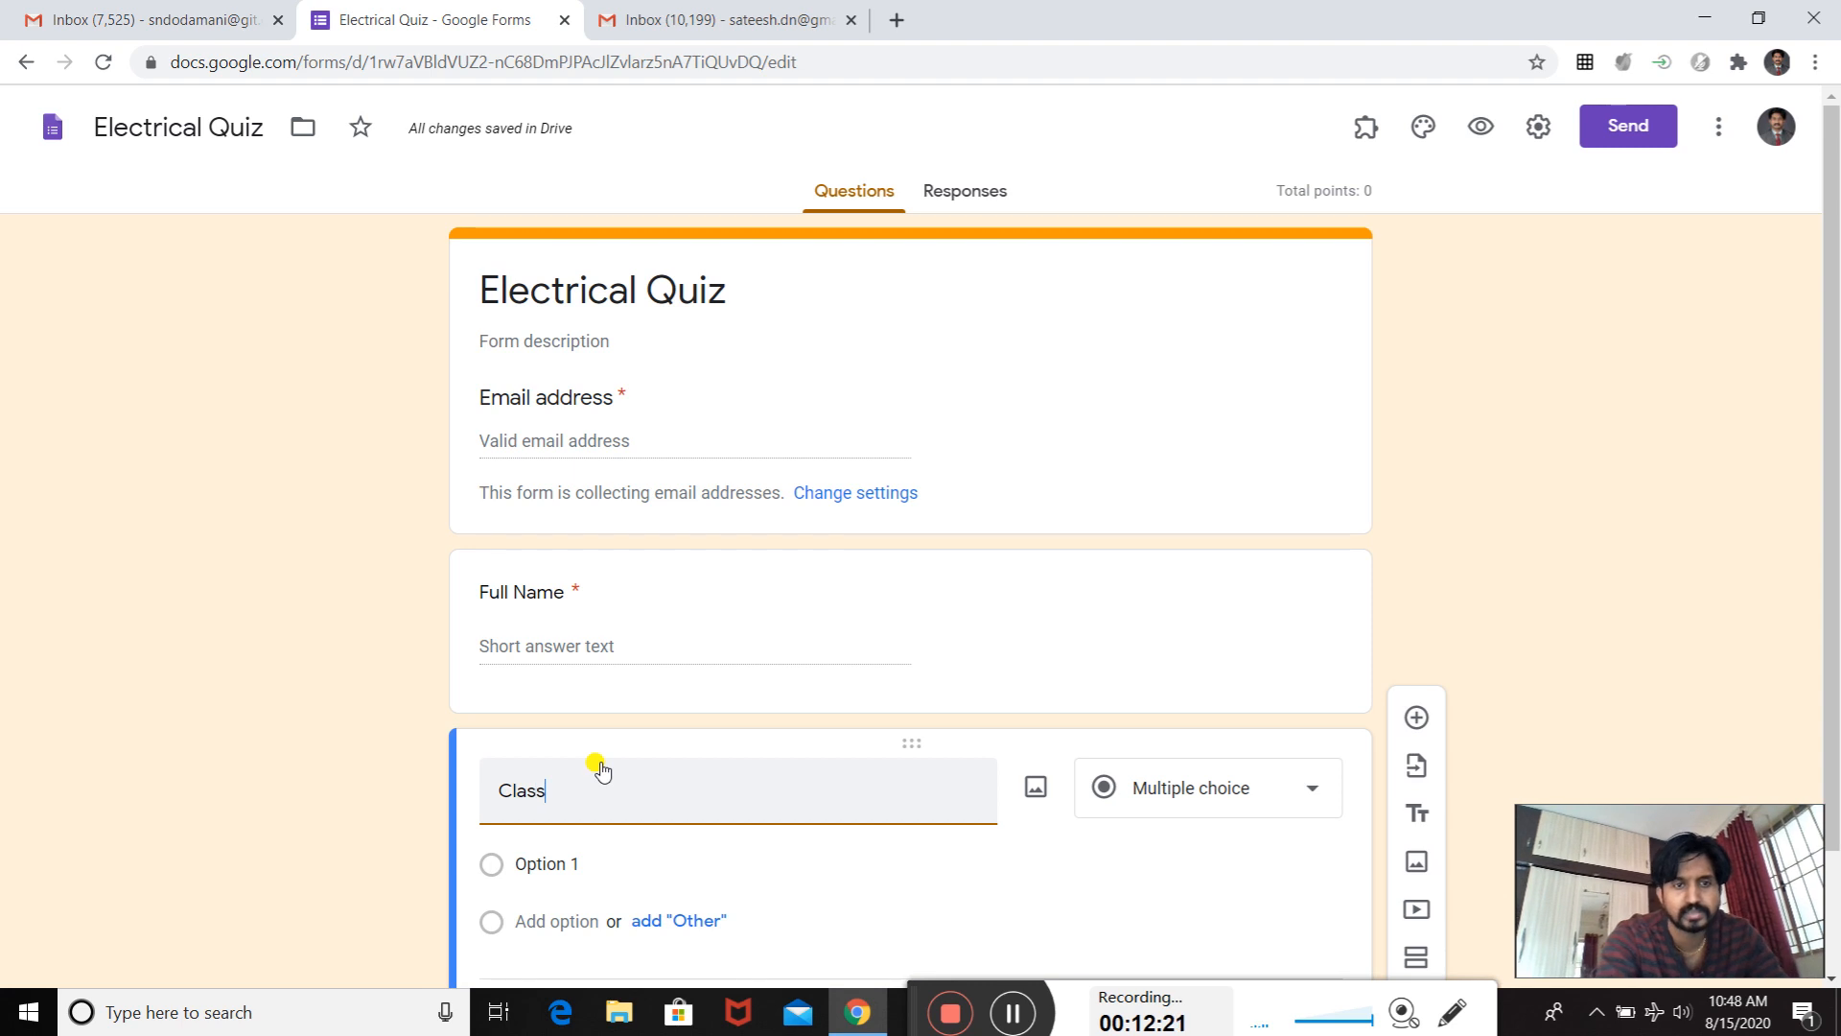
scroll(1052, 729, down, 2)
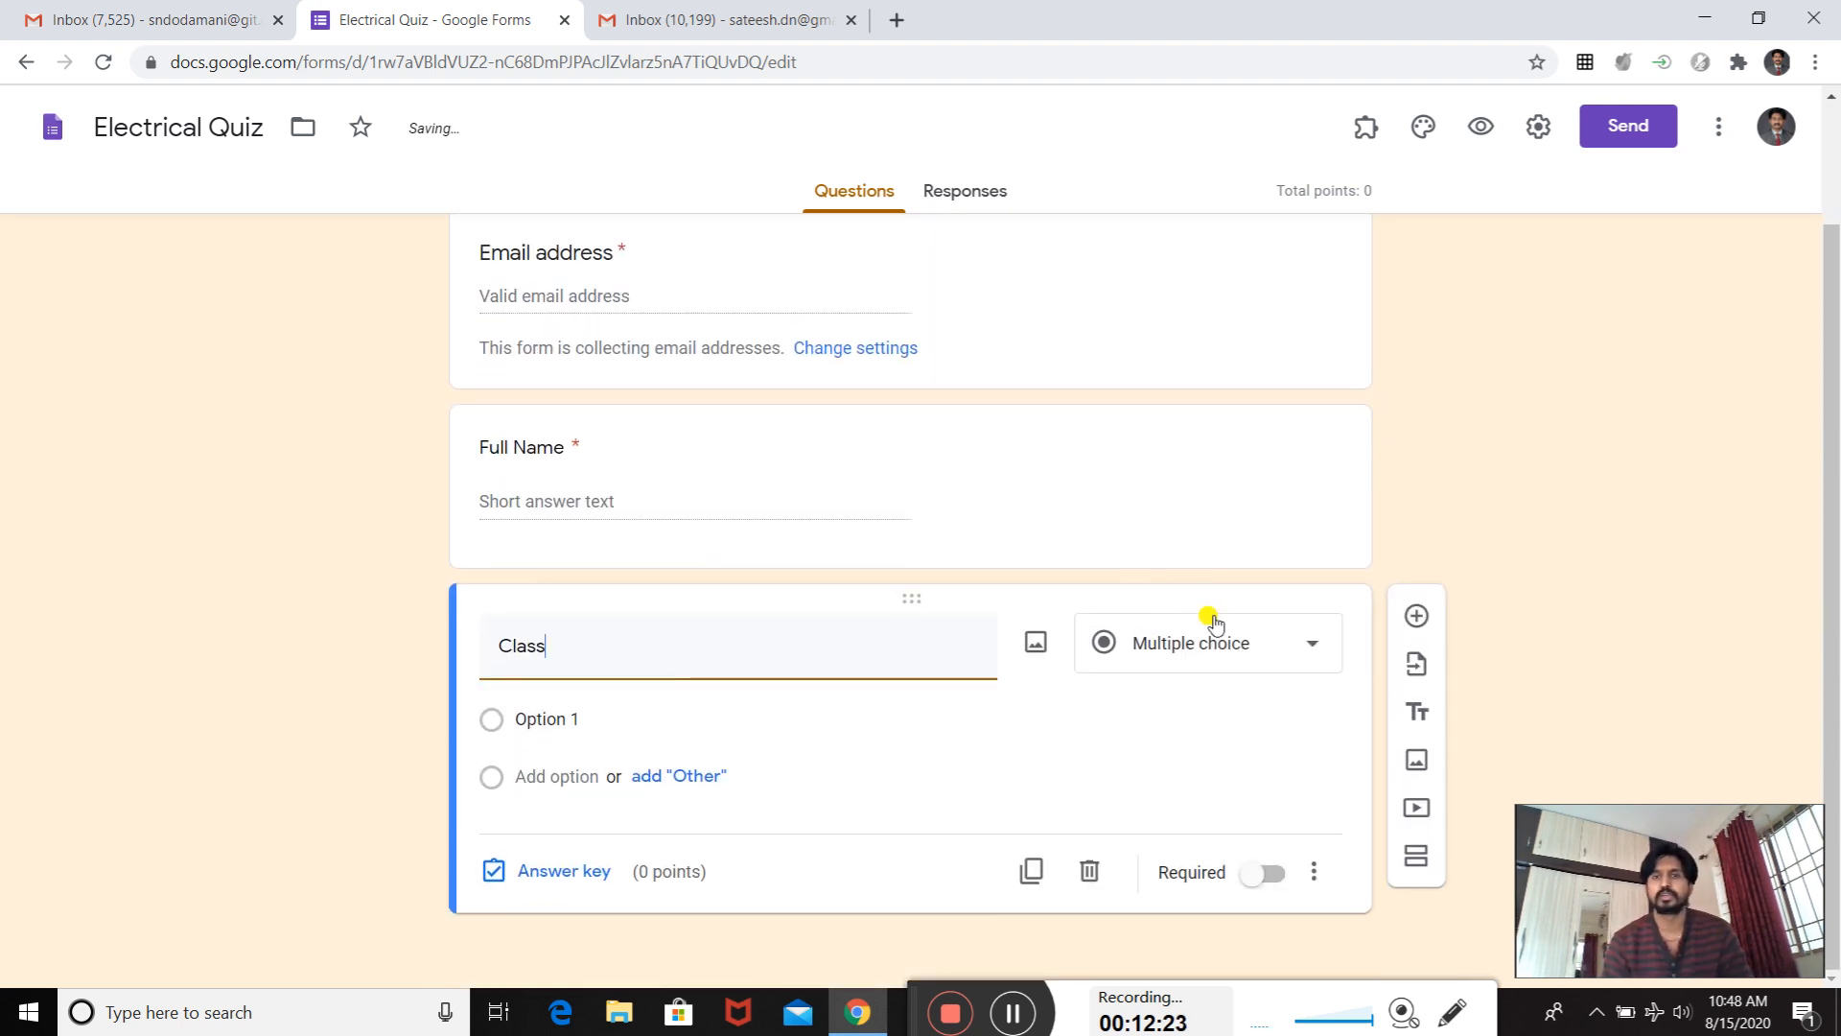
click(1320, 648)
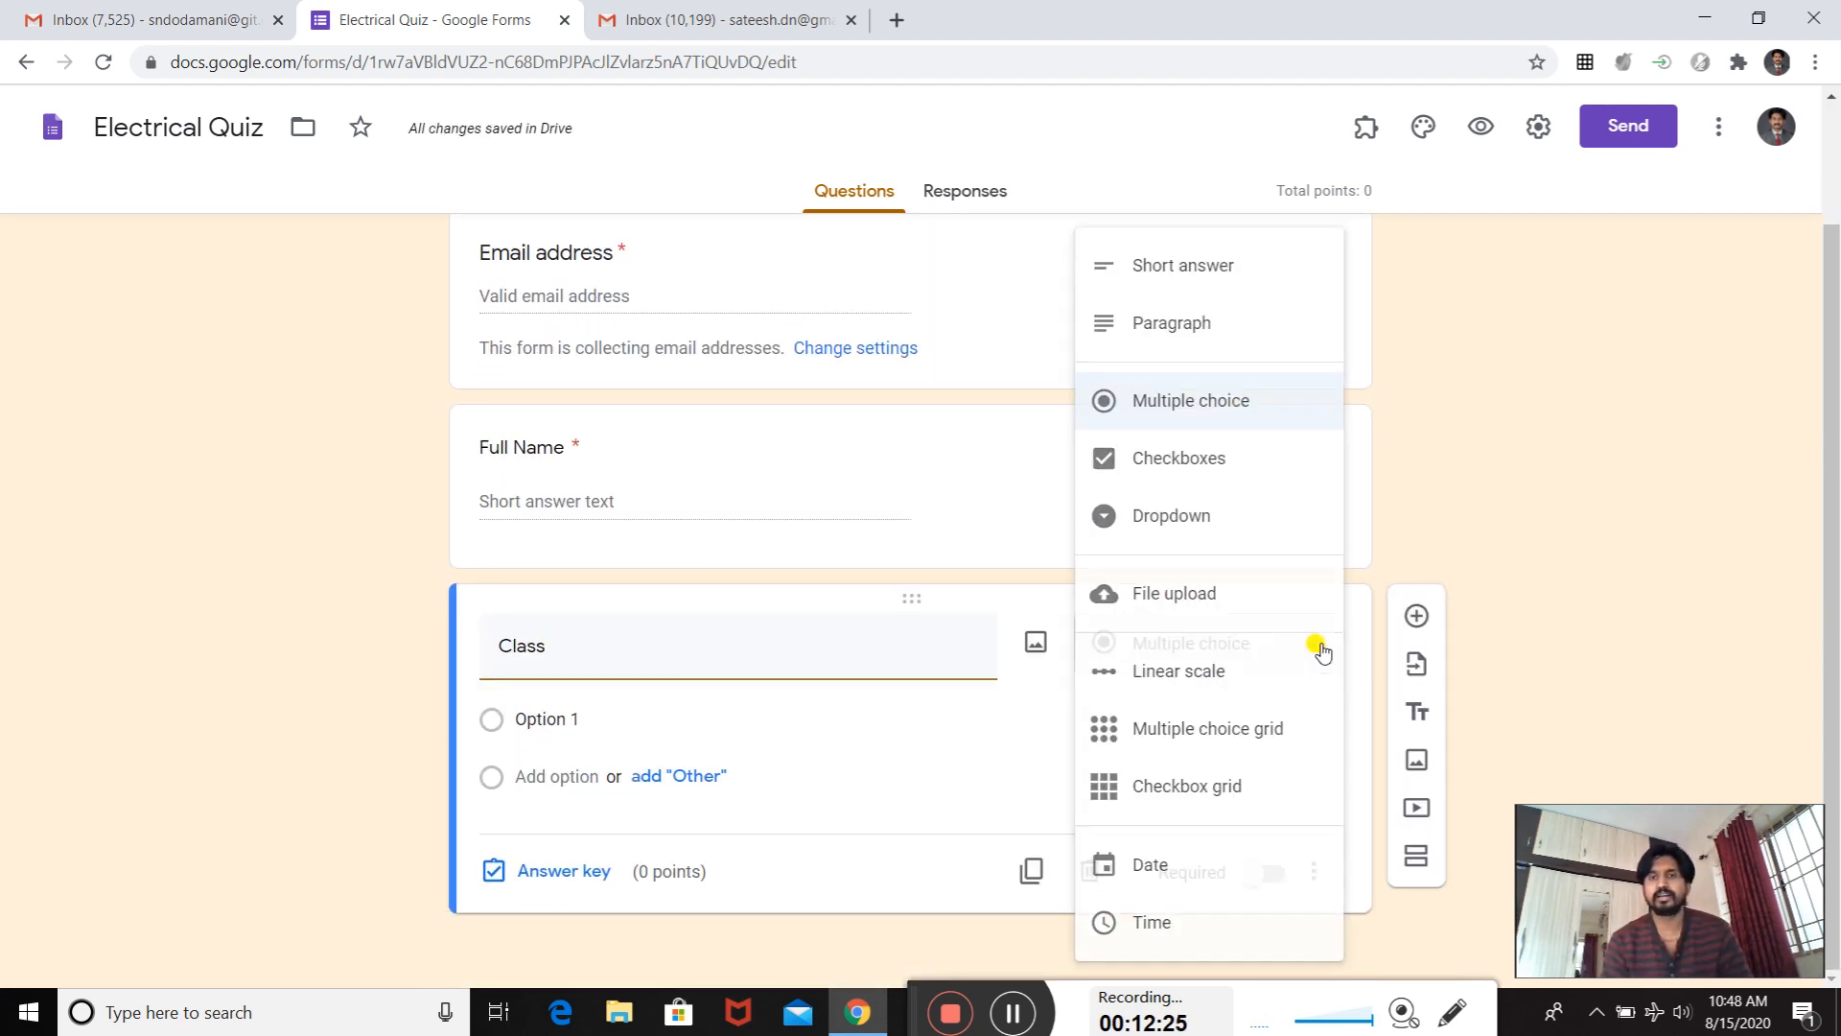
click(1222, 291)
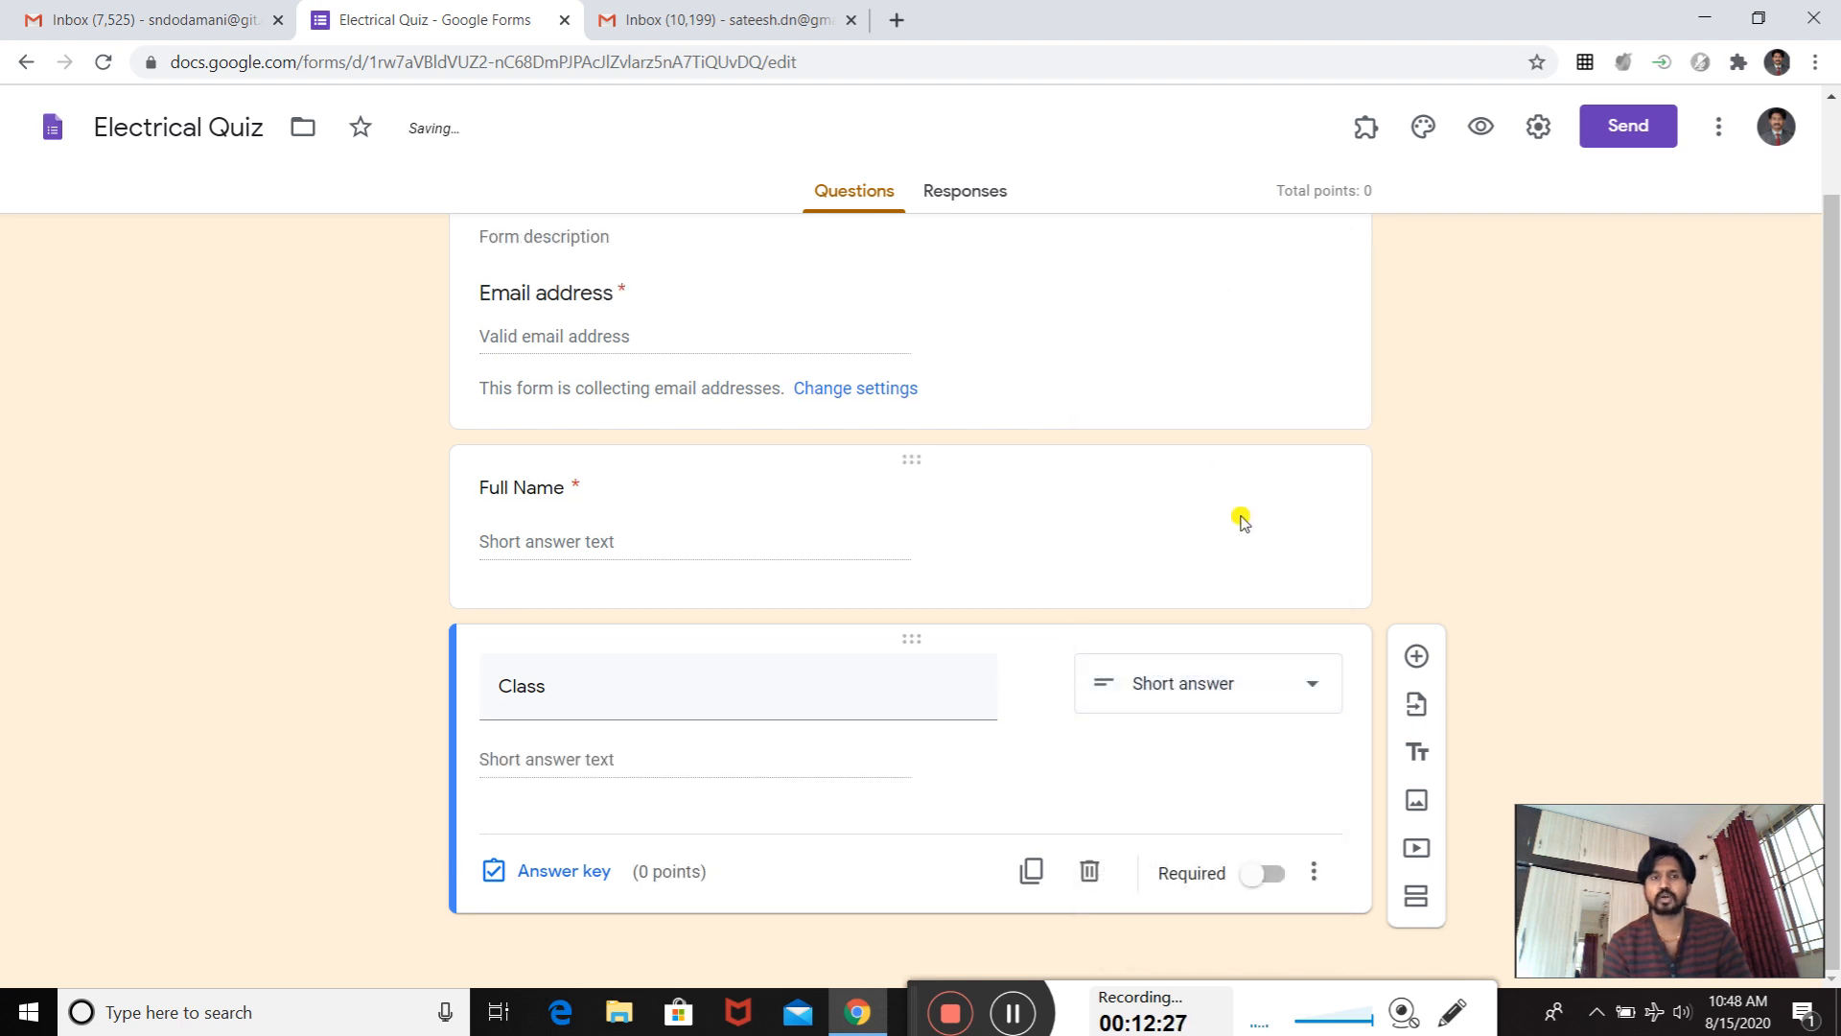
click(1288, 878)
click(1276, 880)
click(1276, 882)
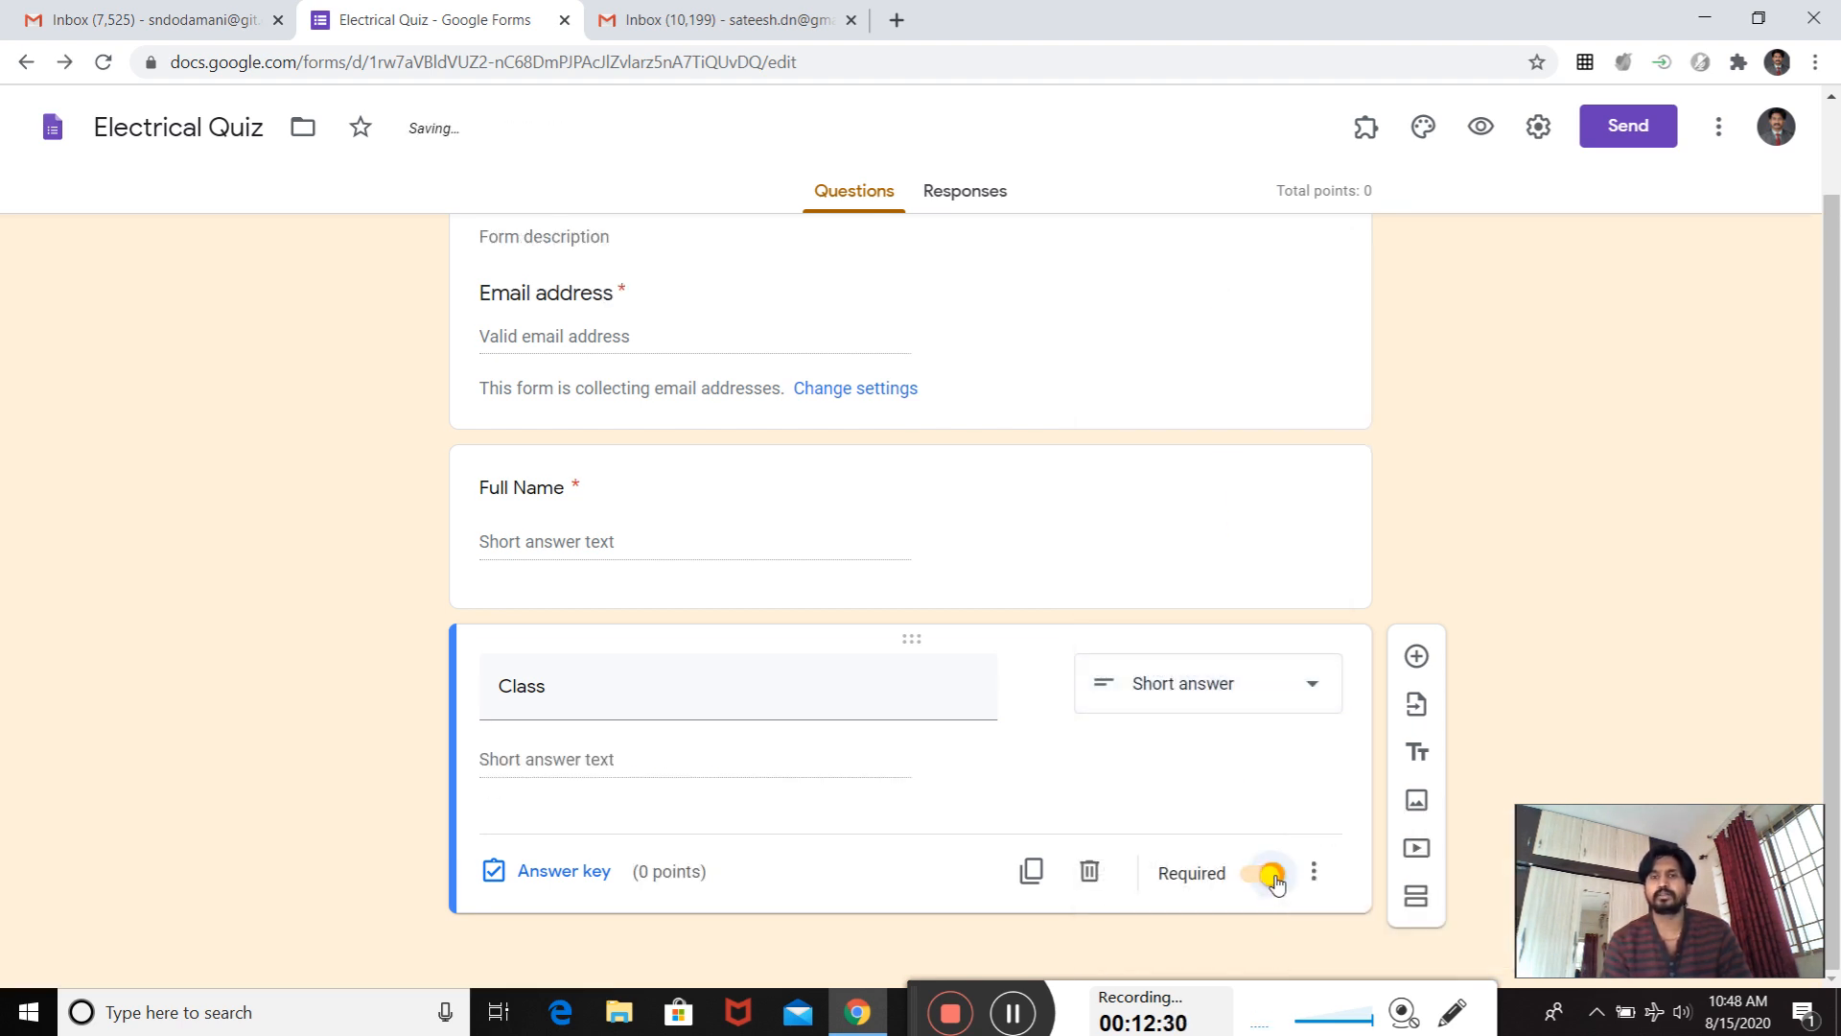
- Add a question titled "College" with the short answer type and make it required
click(1417, 657)
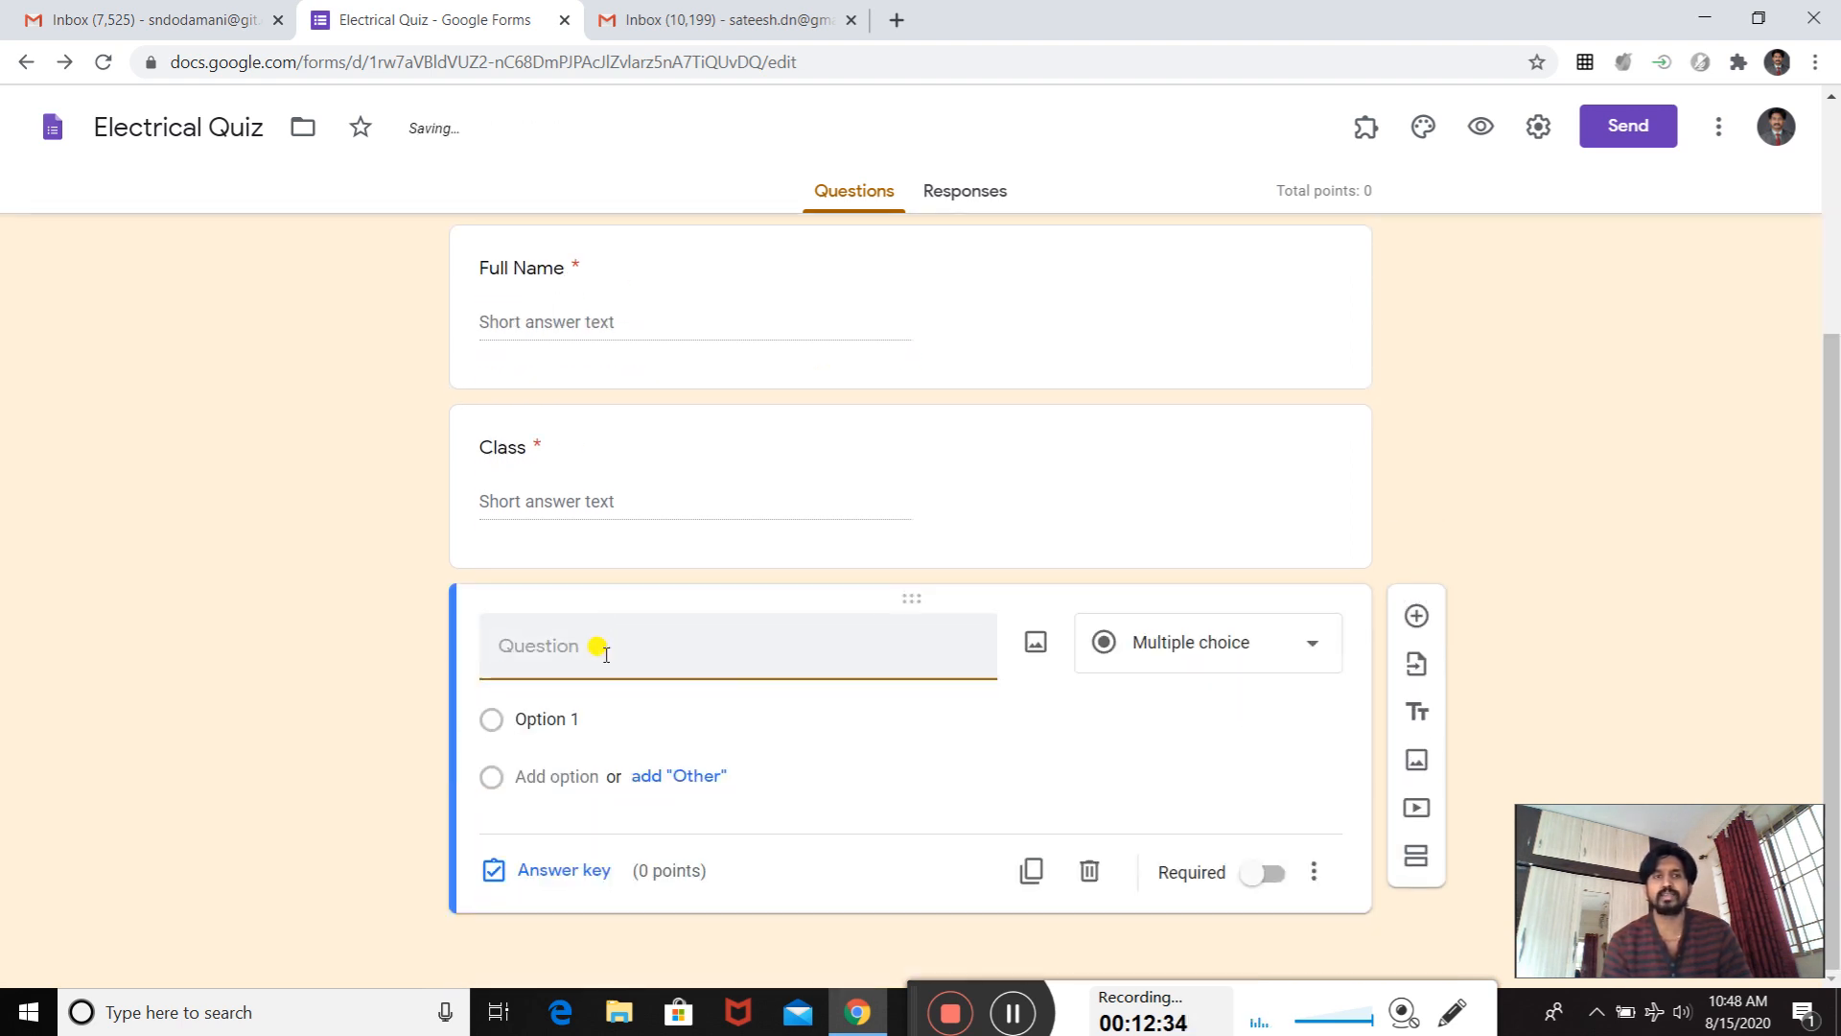
text(College)
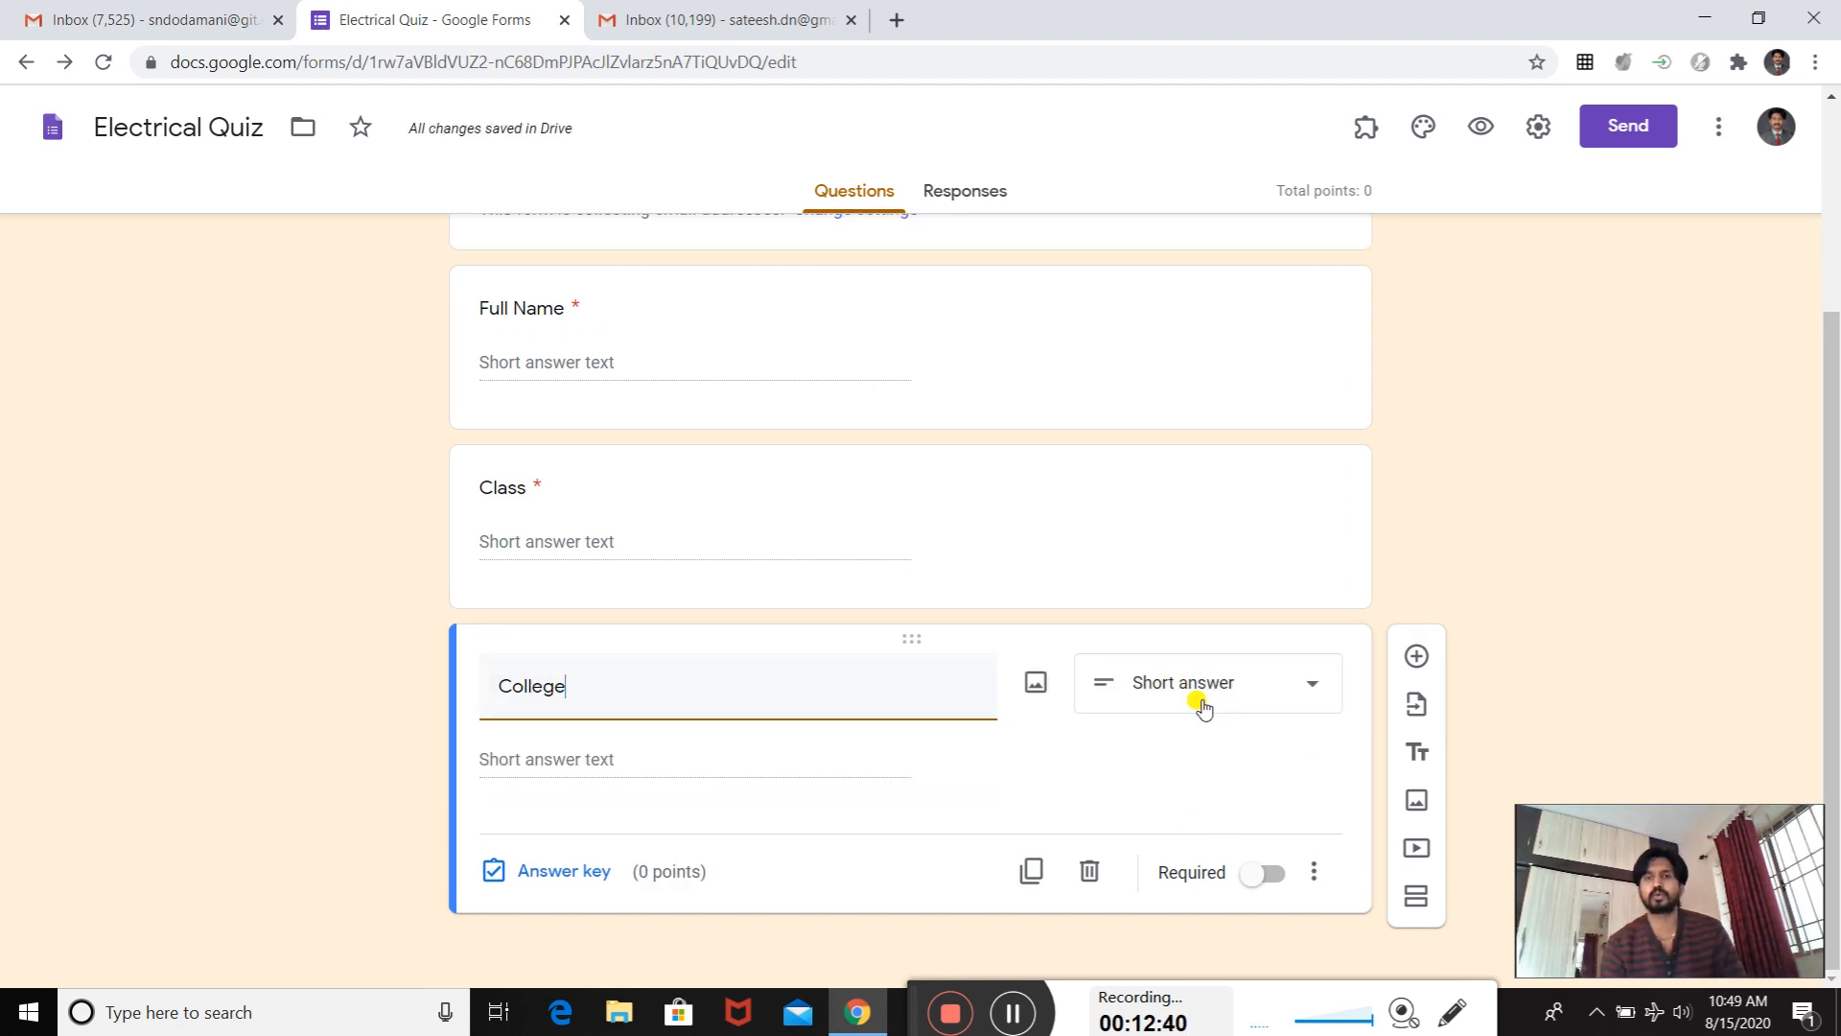
click(1273, 875)
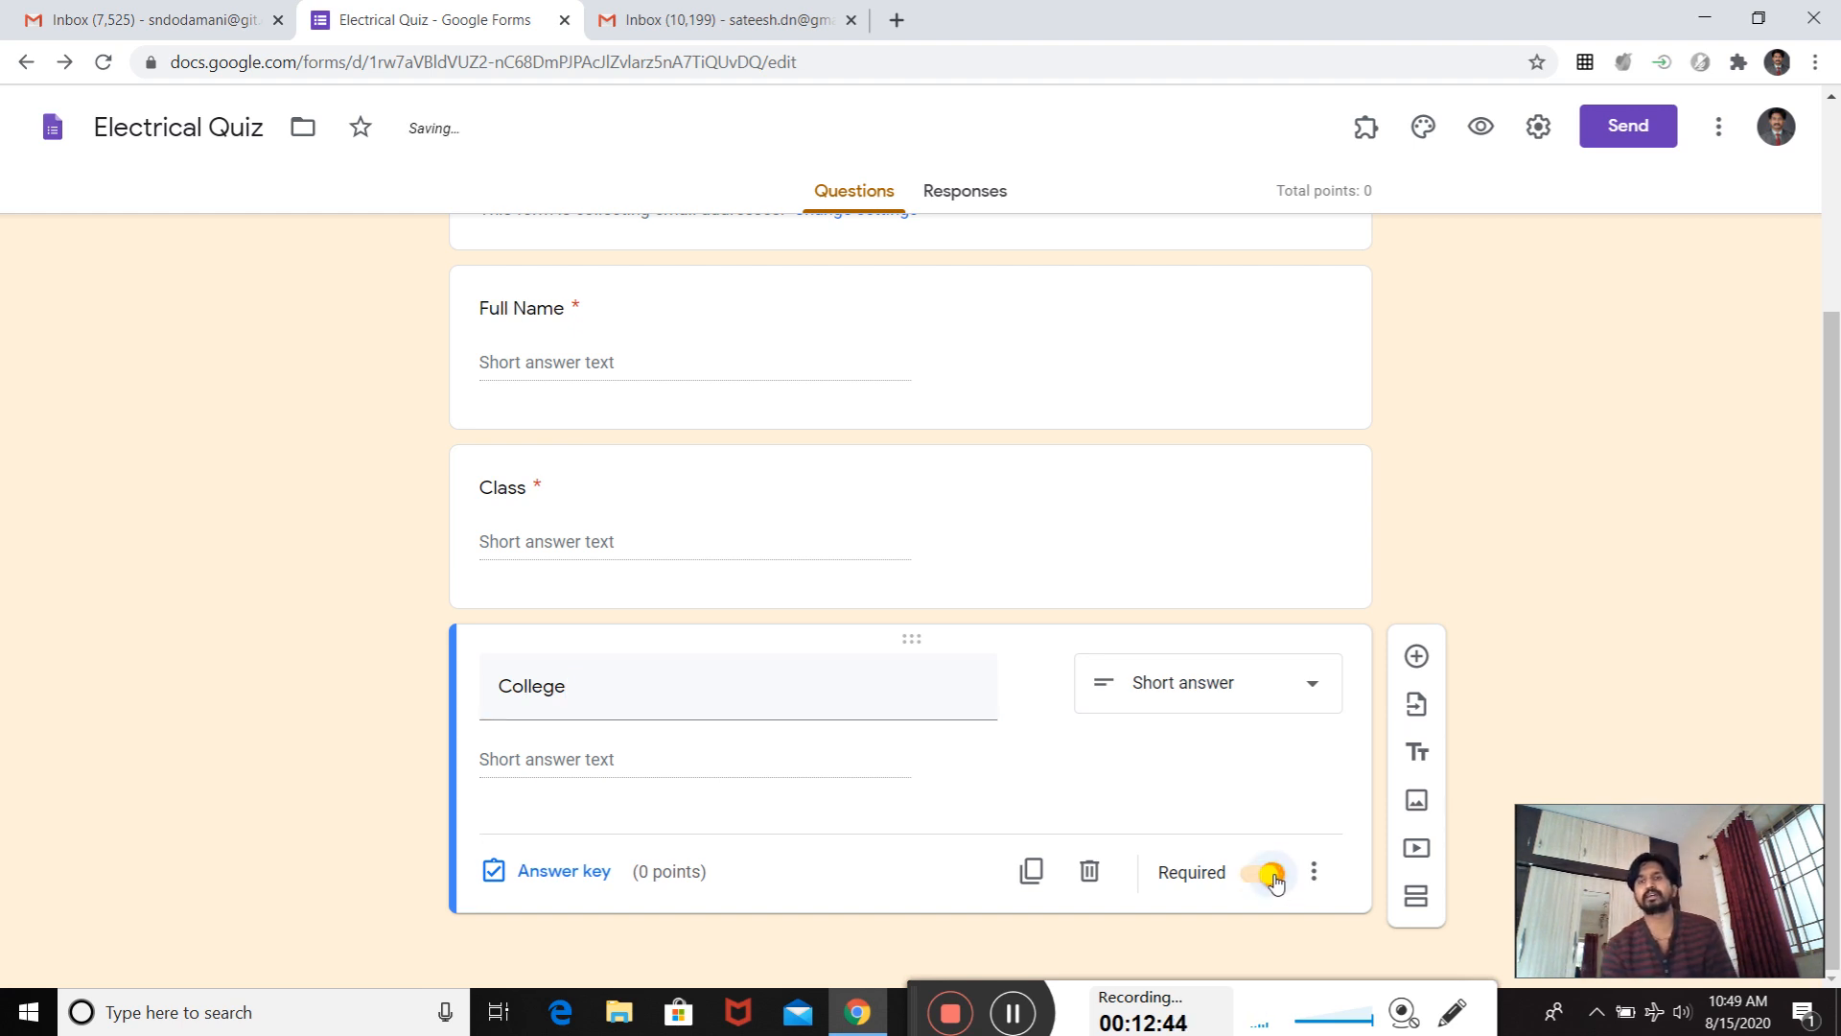
- Add a blank question below "College" and enter "CS" as the form description
click(1417, 656)
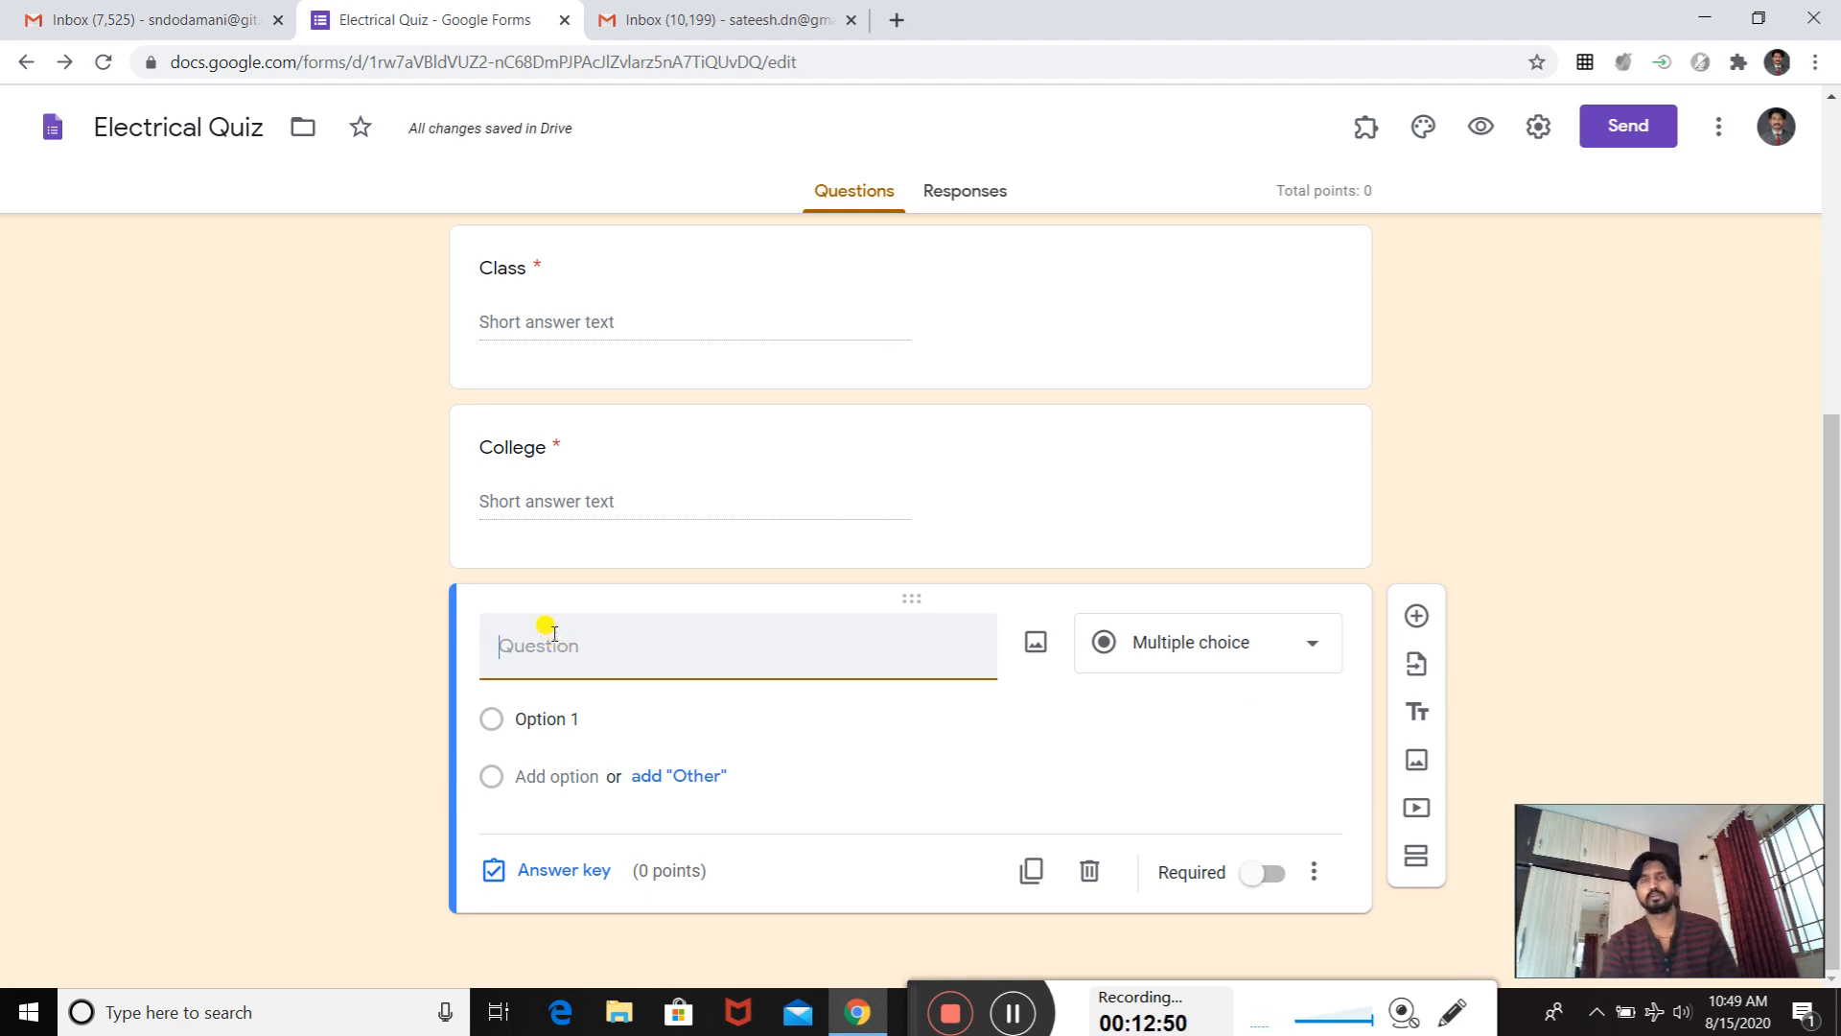
scroll(546, 626, up, 5)
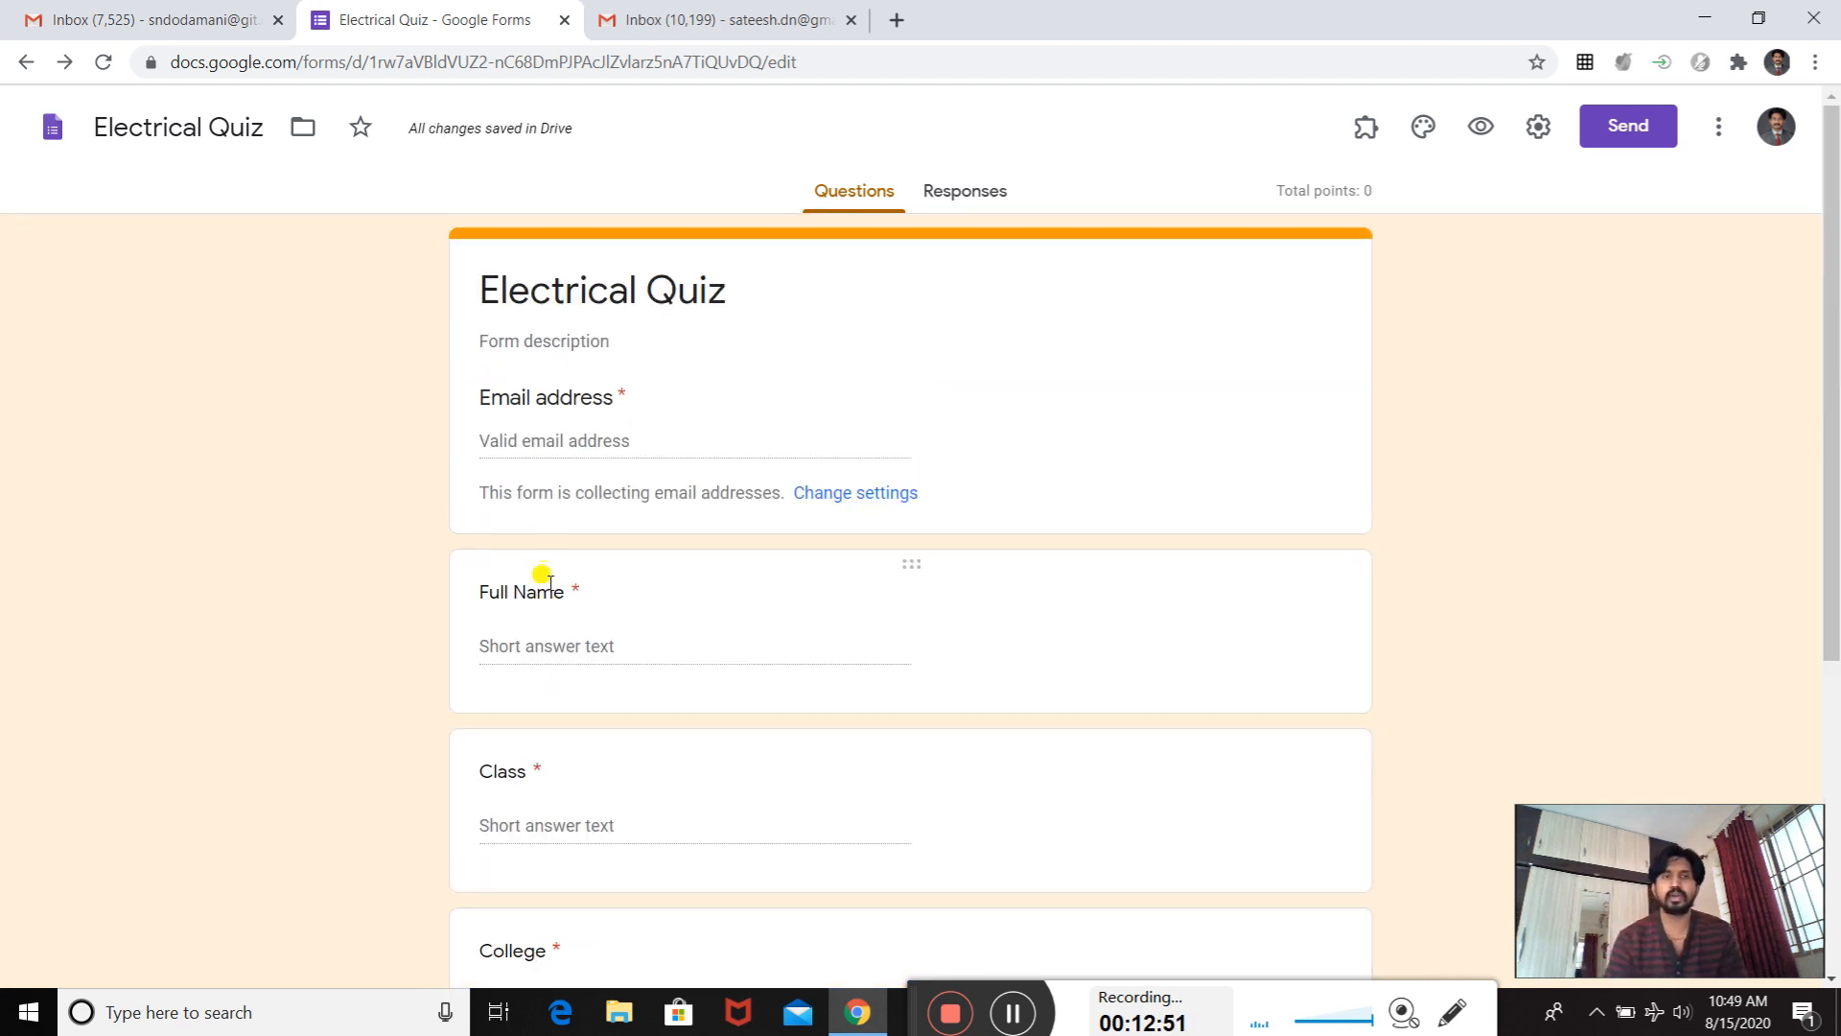
click(532, 343)
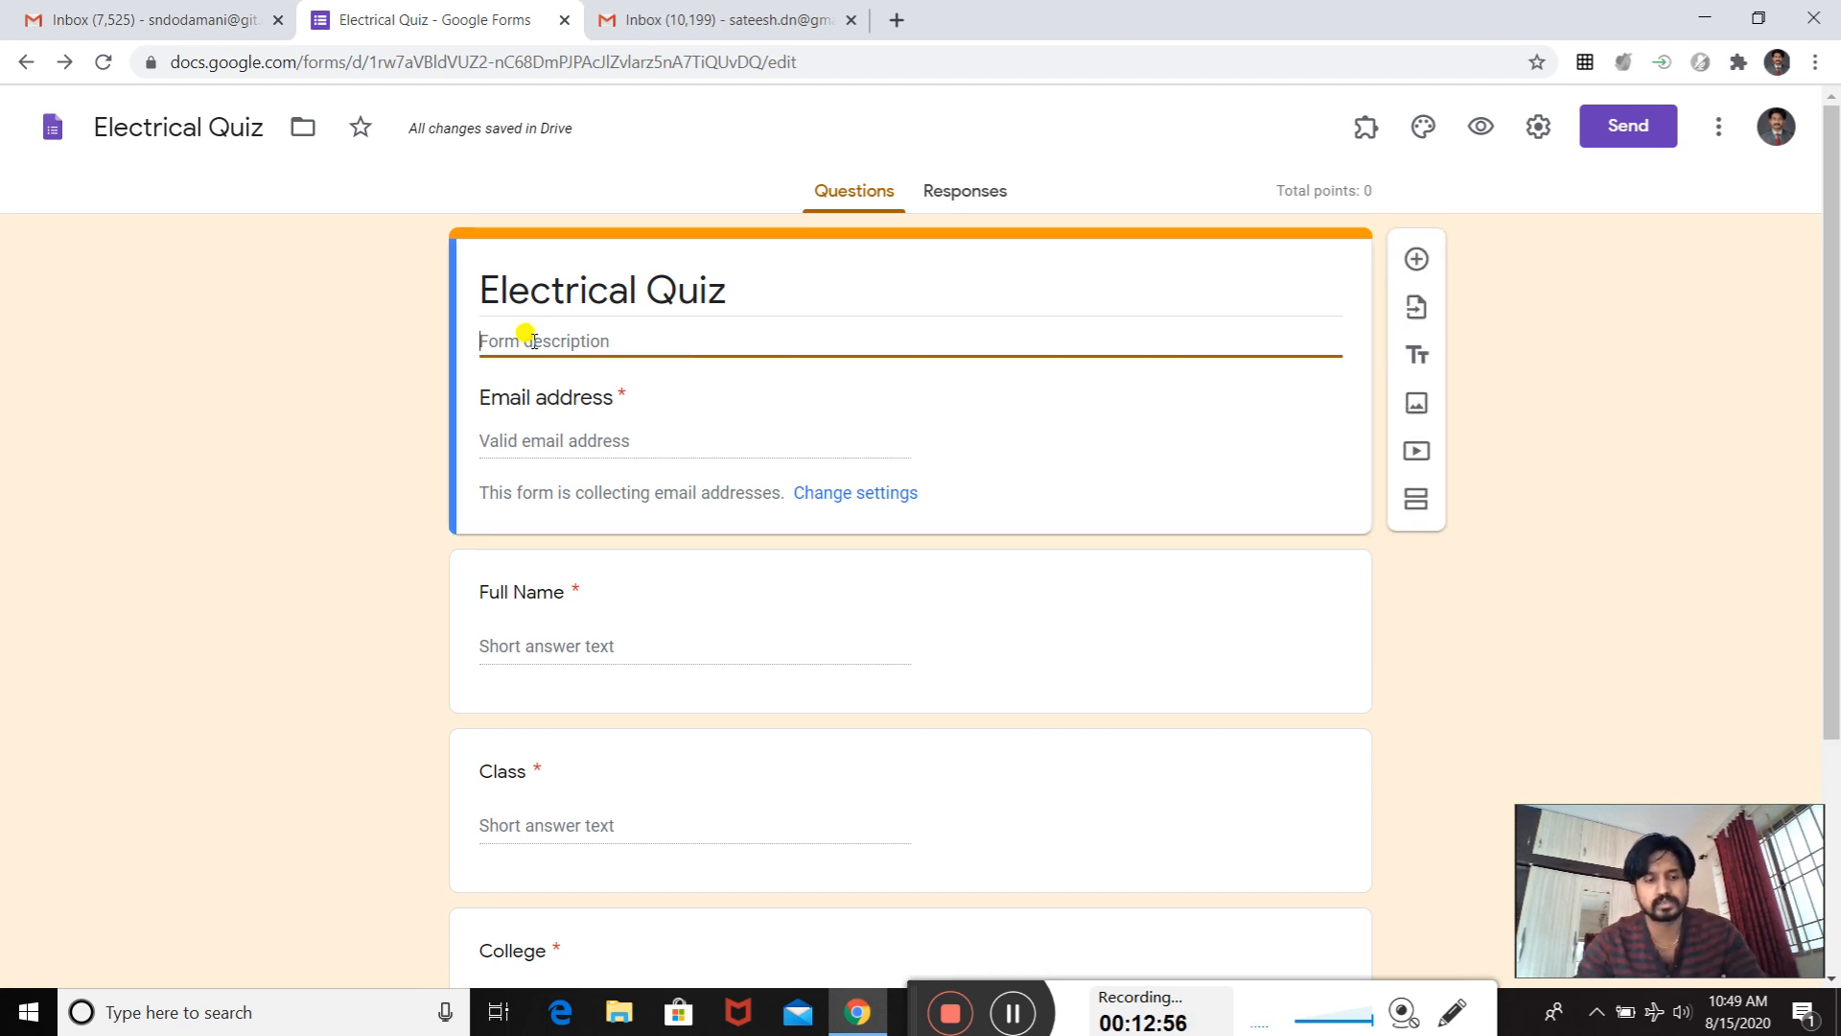
text(CS)
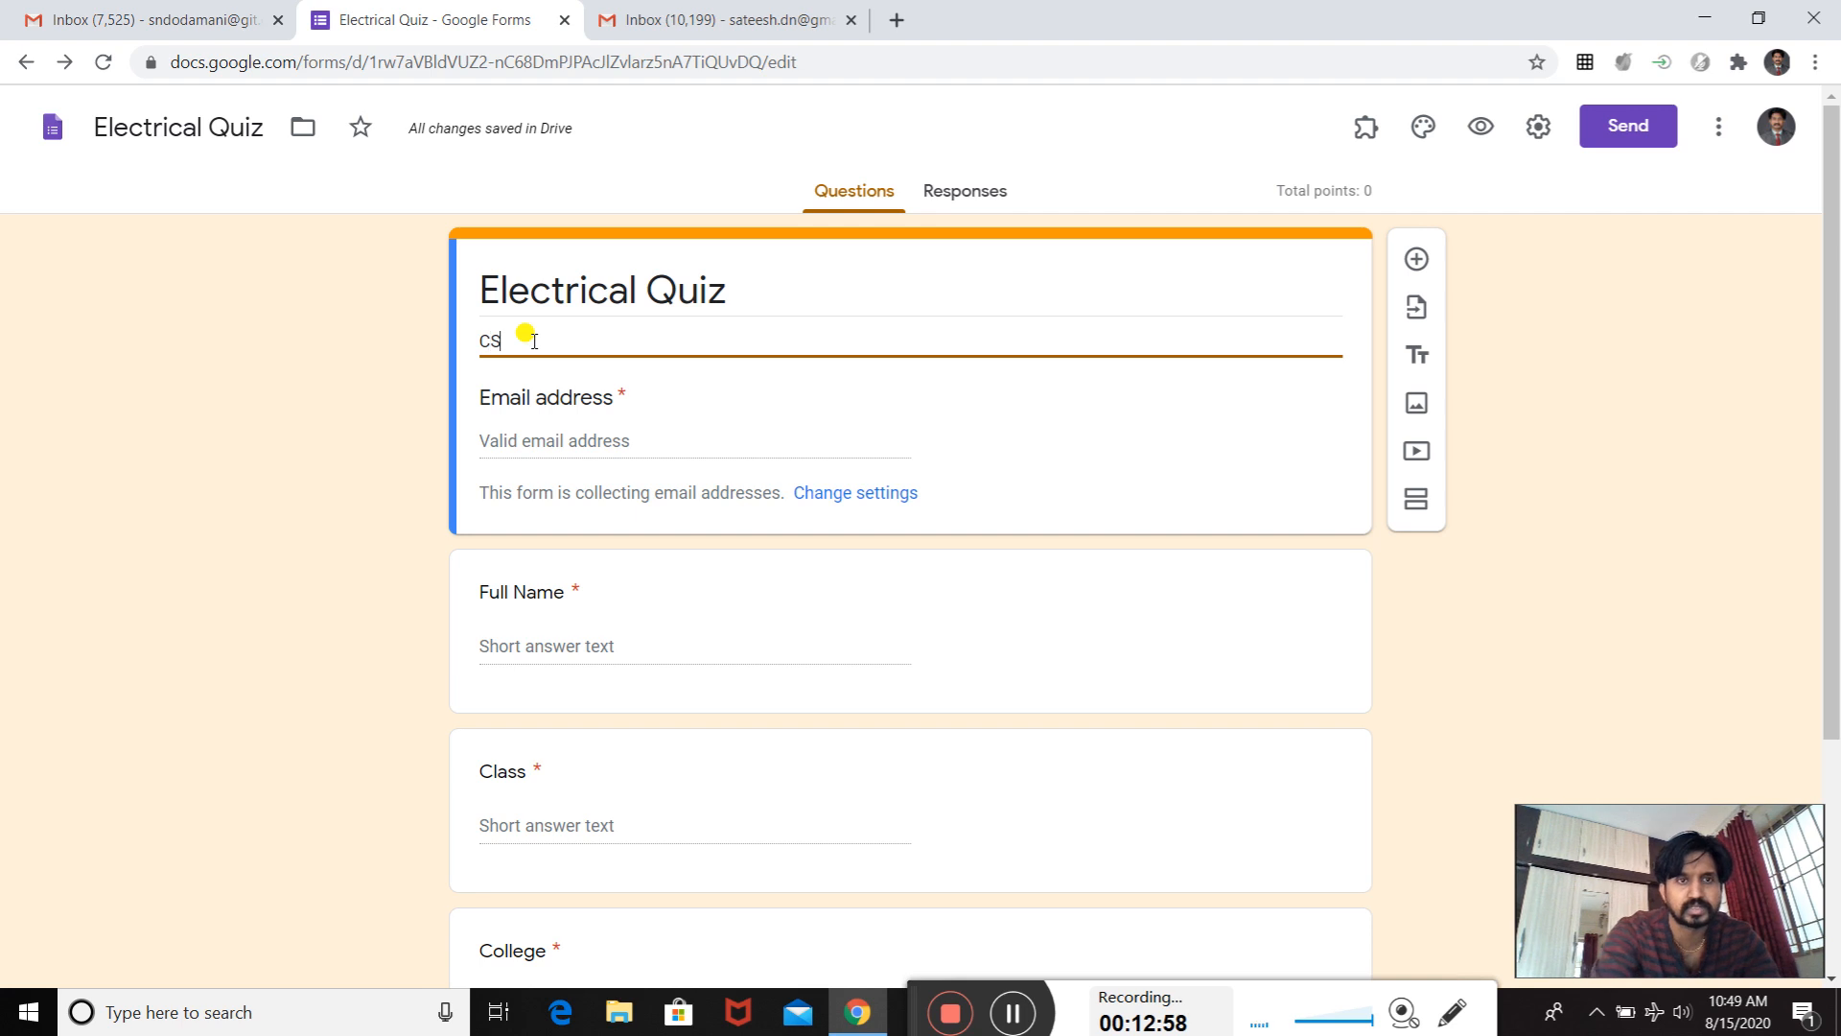
- Title the blank multiple choice question "Which type of electric supply we get in our house?"
scroll(565, 504, down, 4)
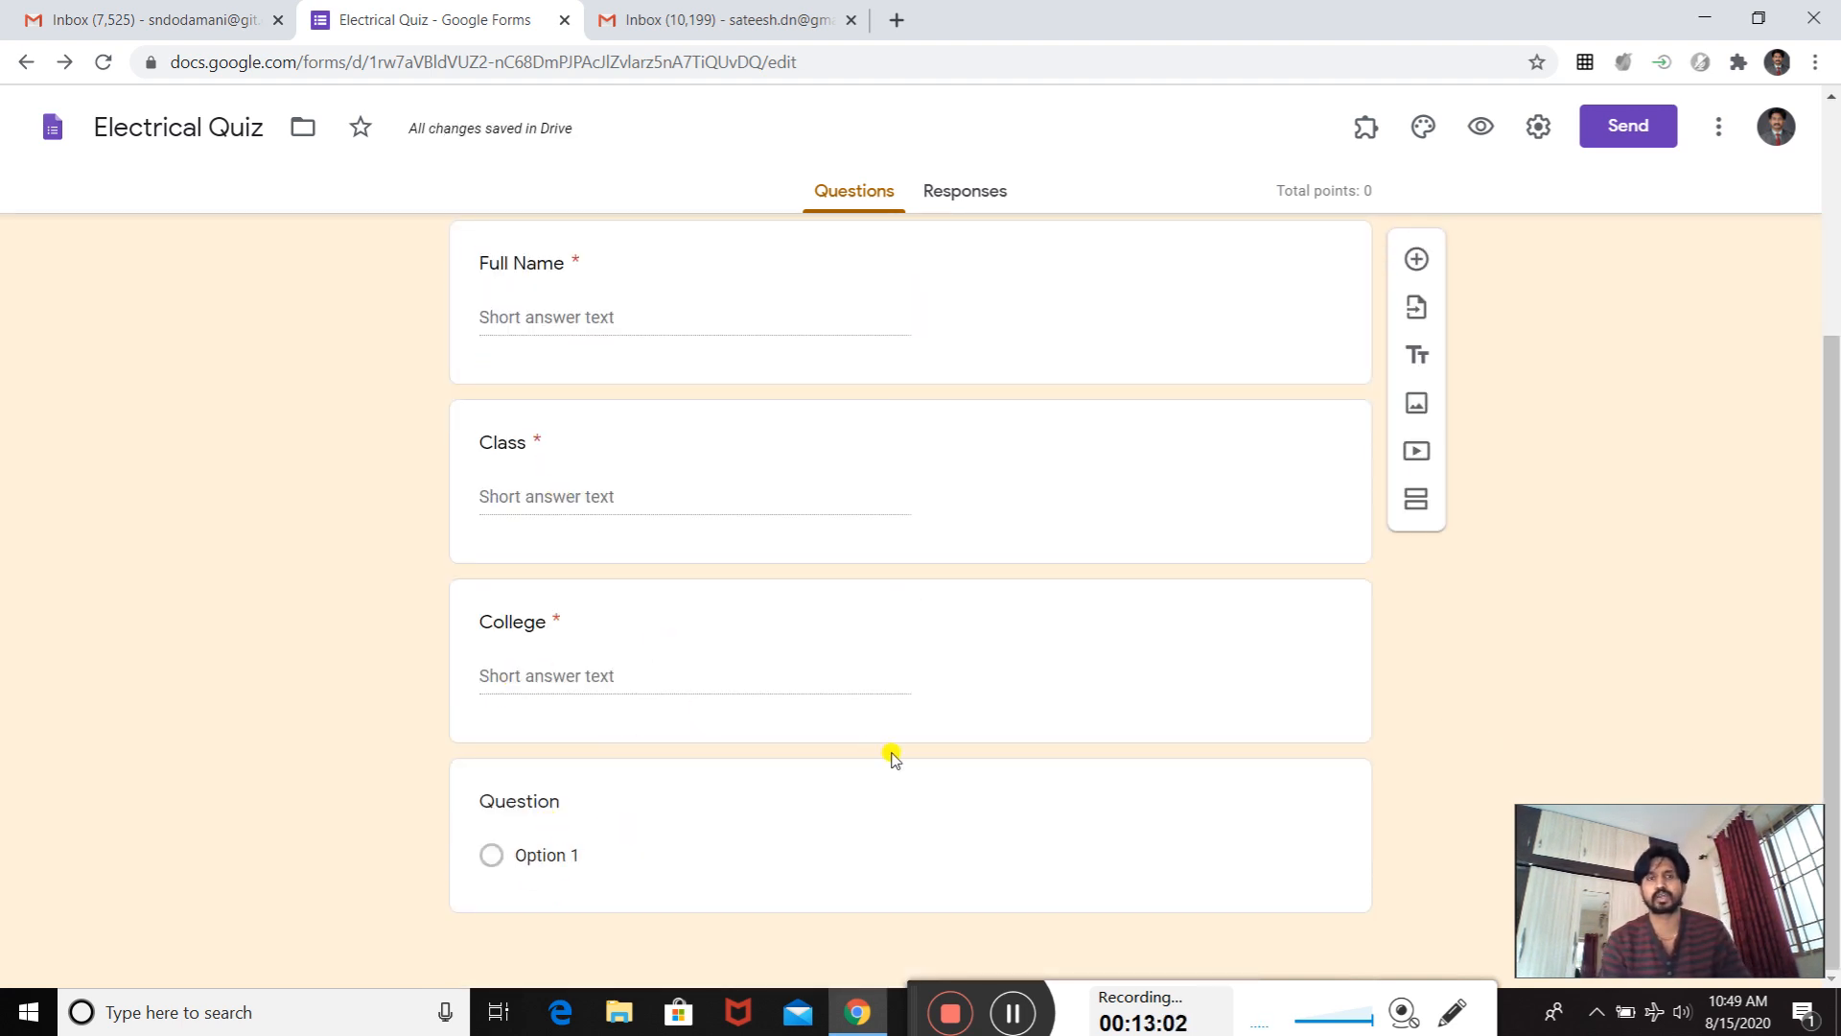
click(534, 803)
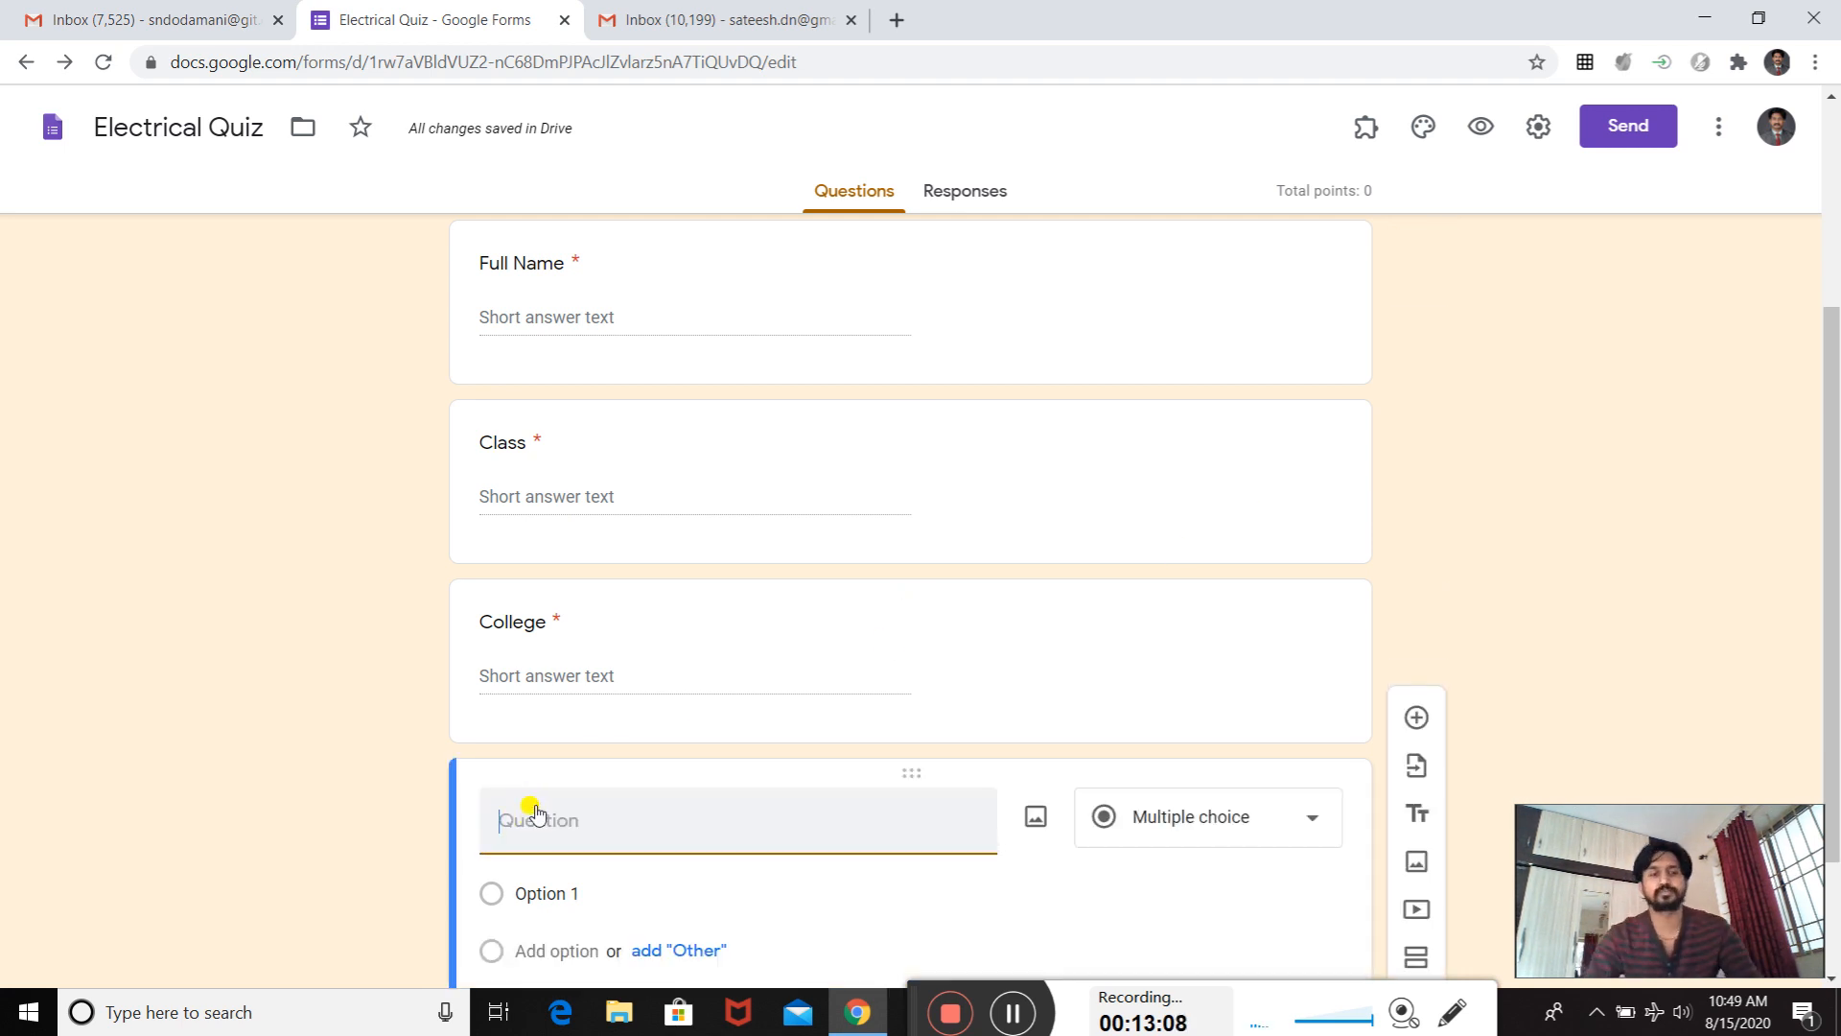
text(Whi)
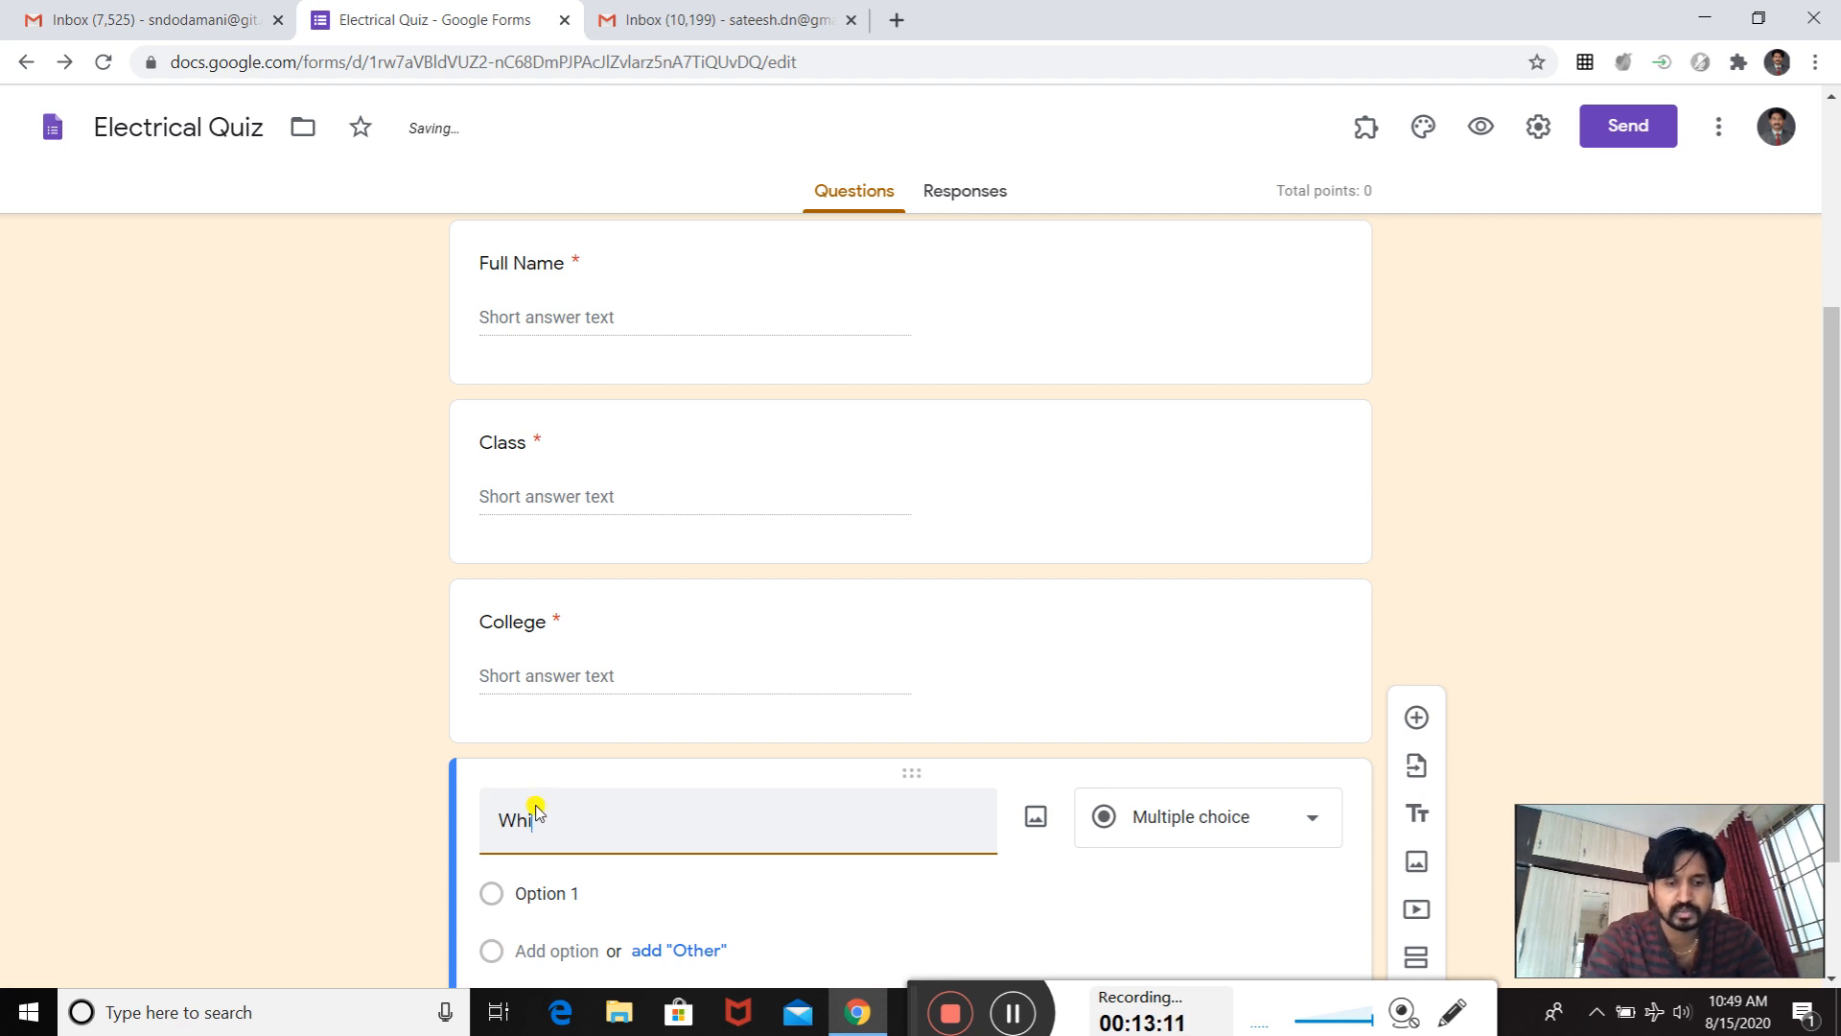
text(ch ty)
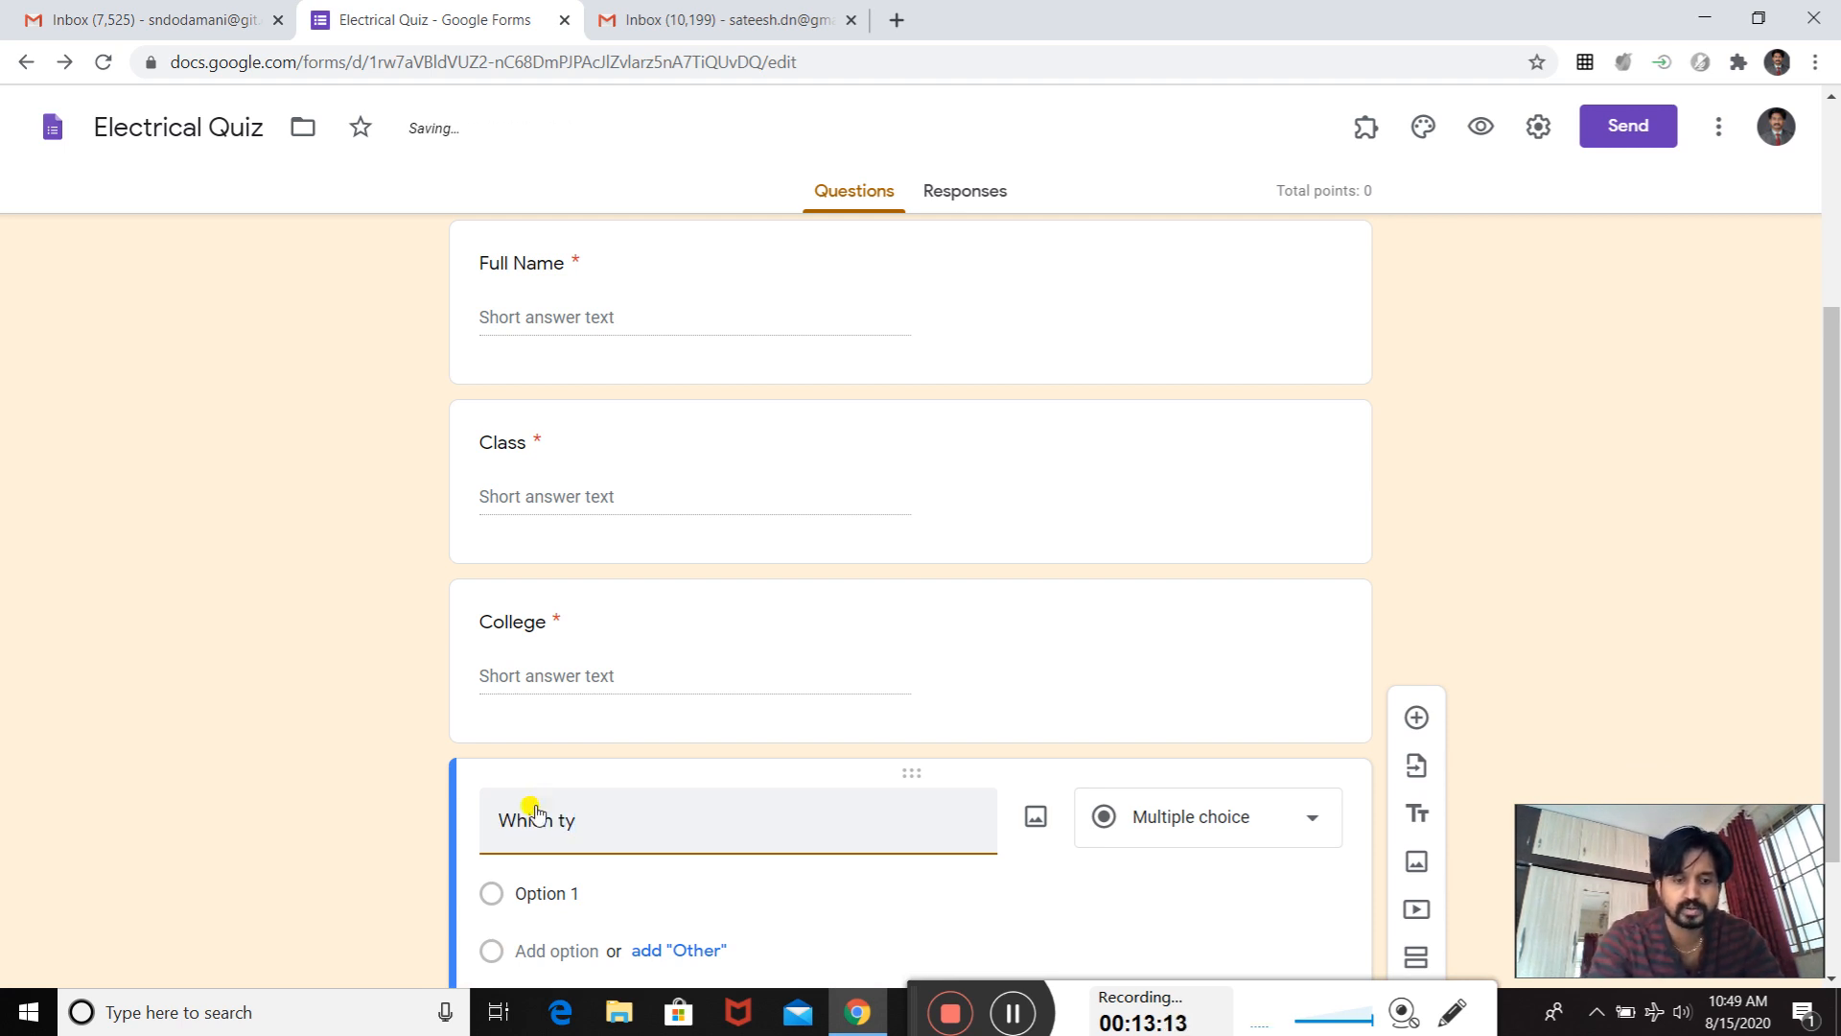
text(pe of el)
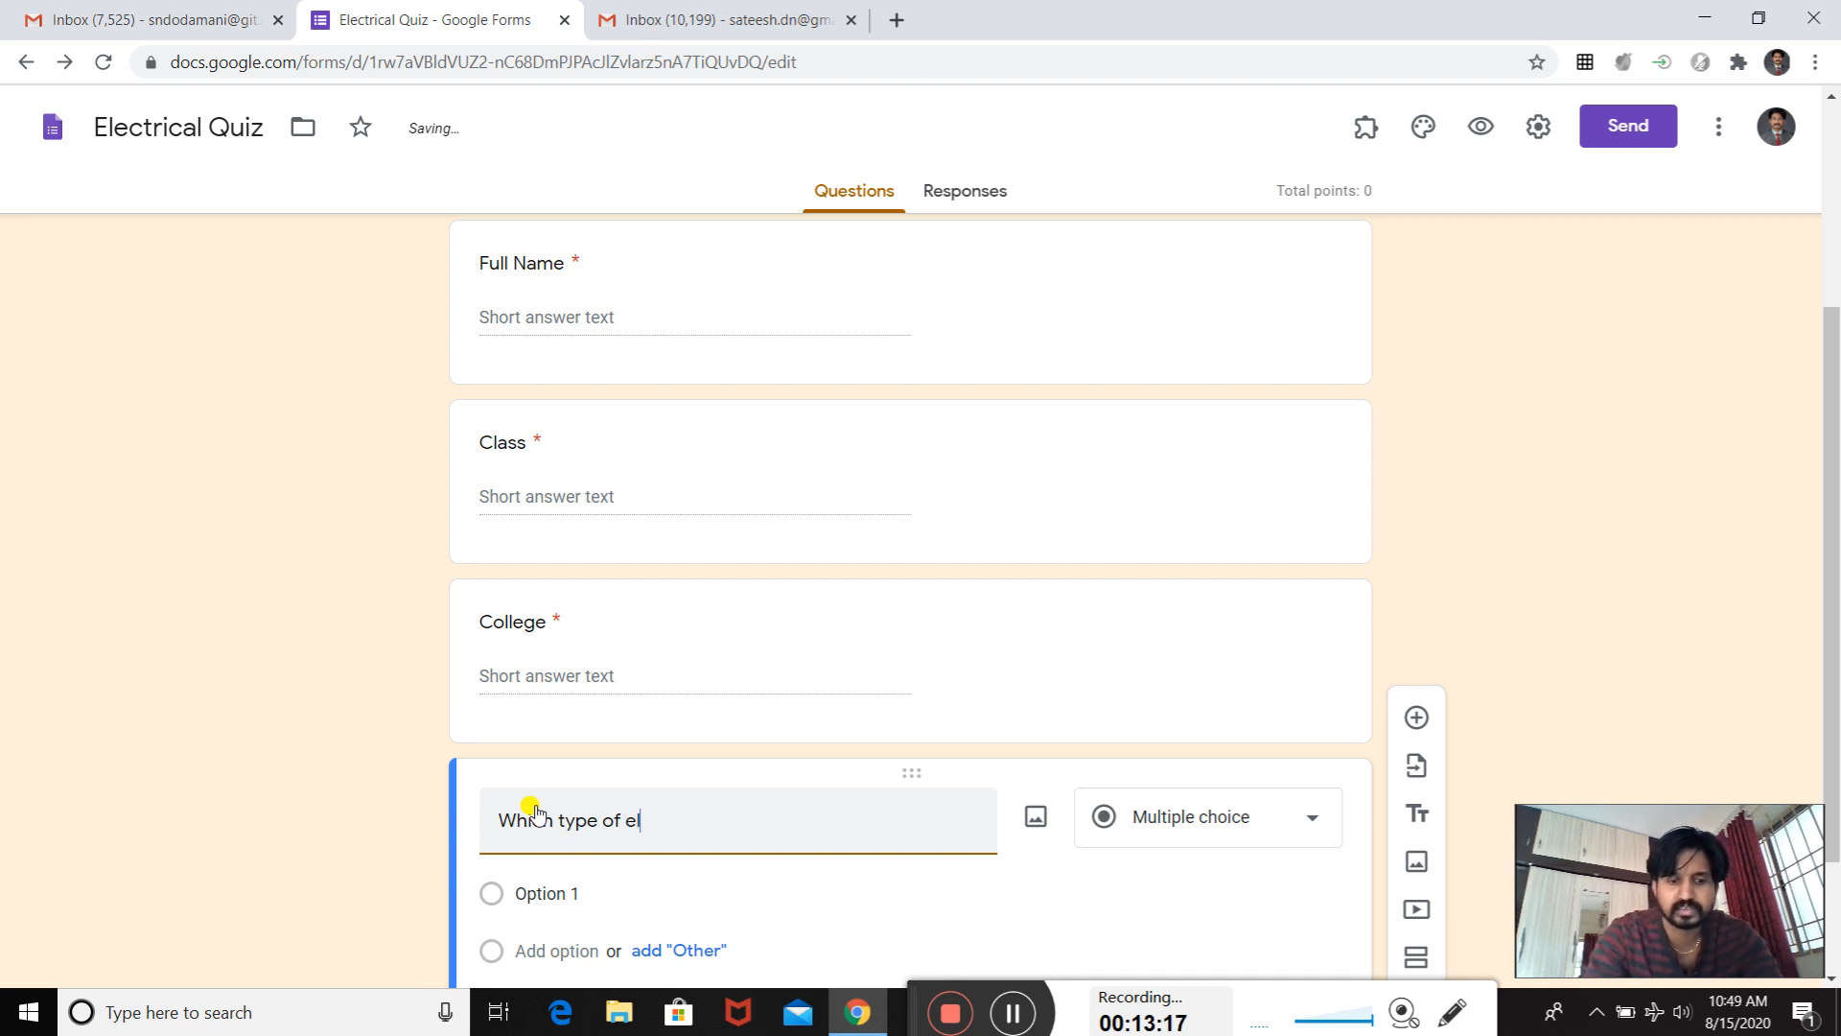
text(ectric)
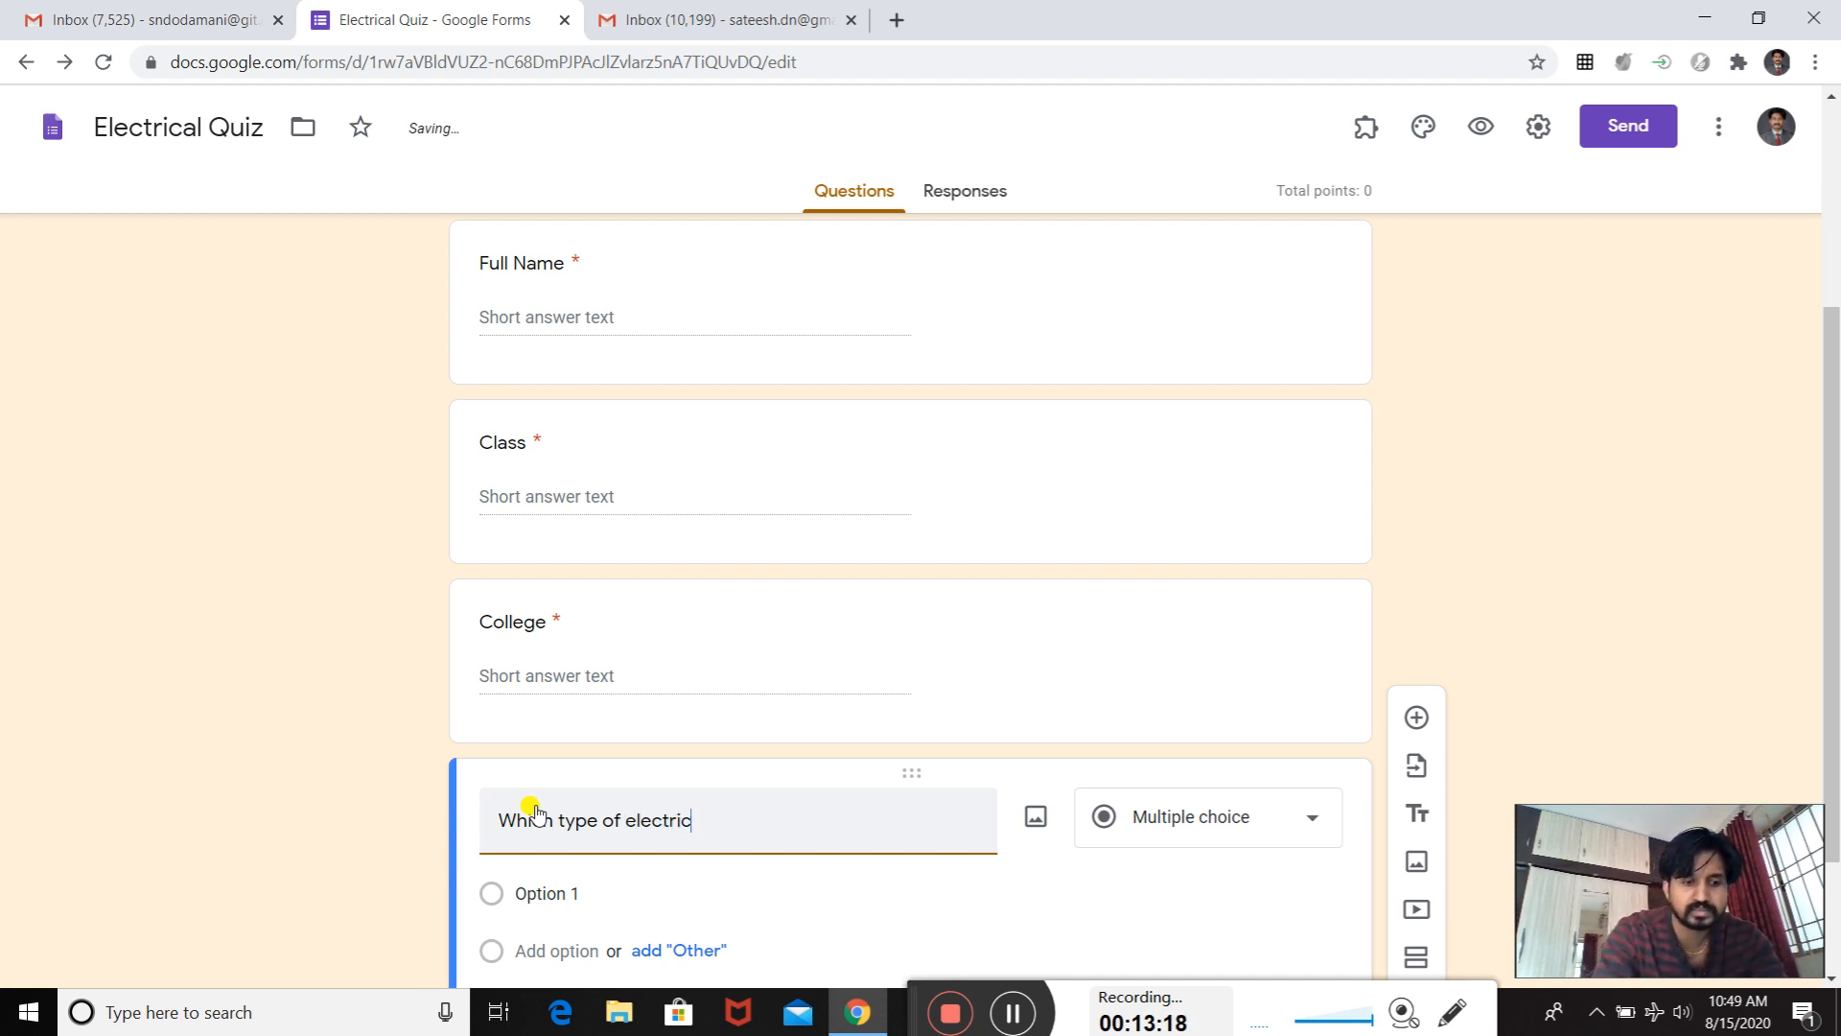
text( supply we get i)
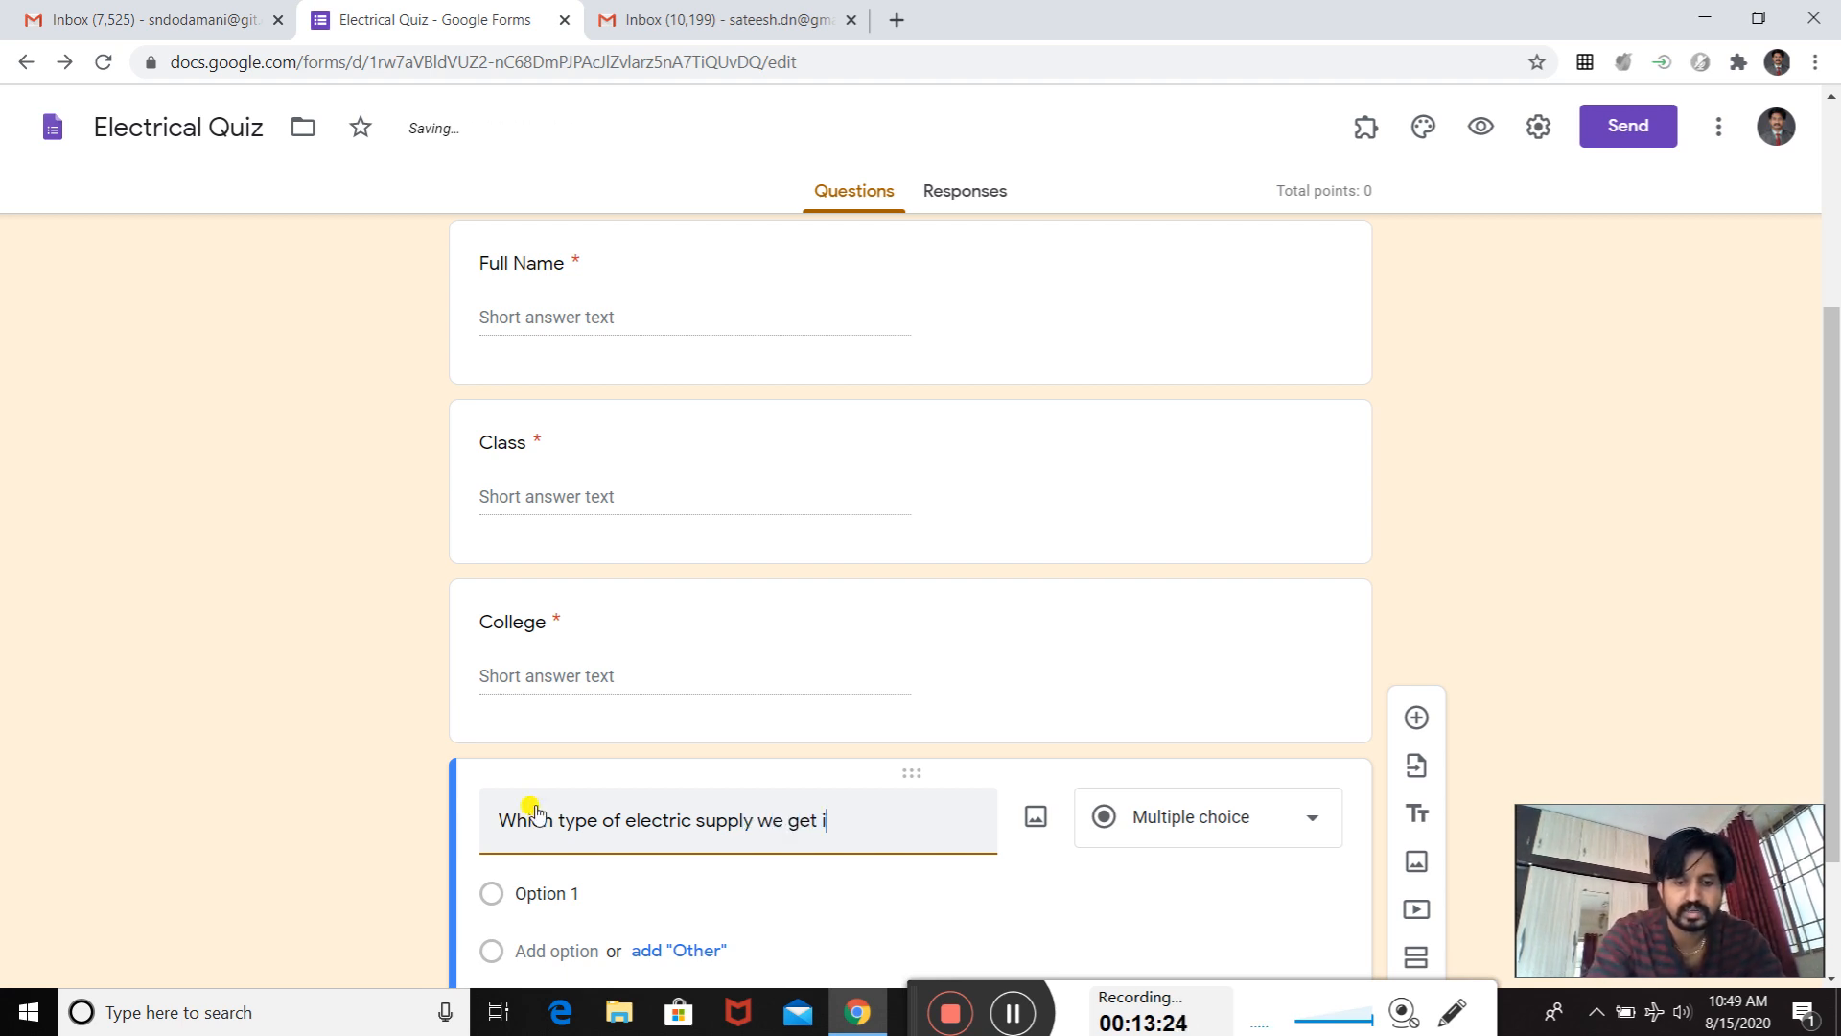
text(n our )
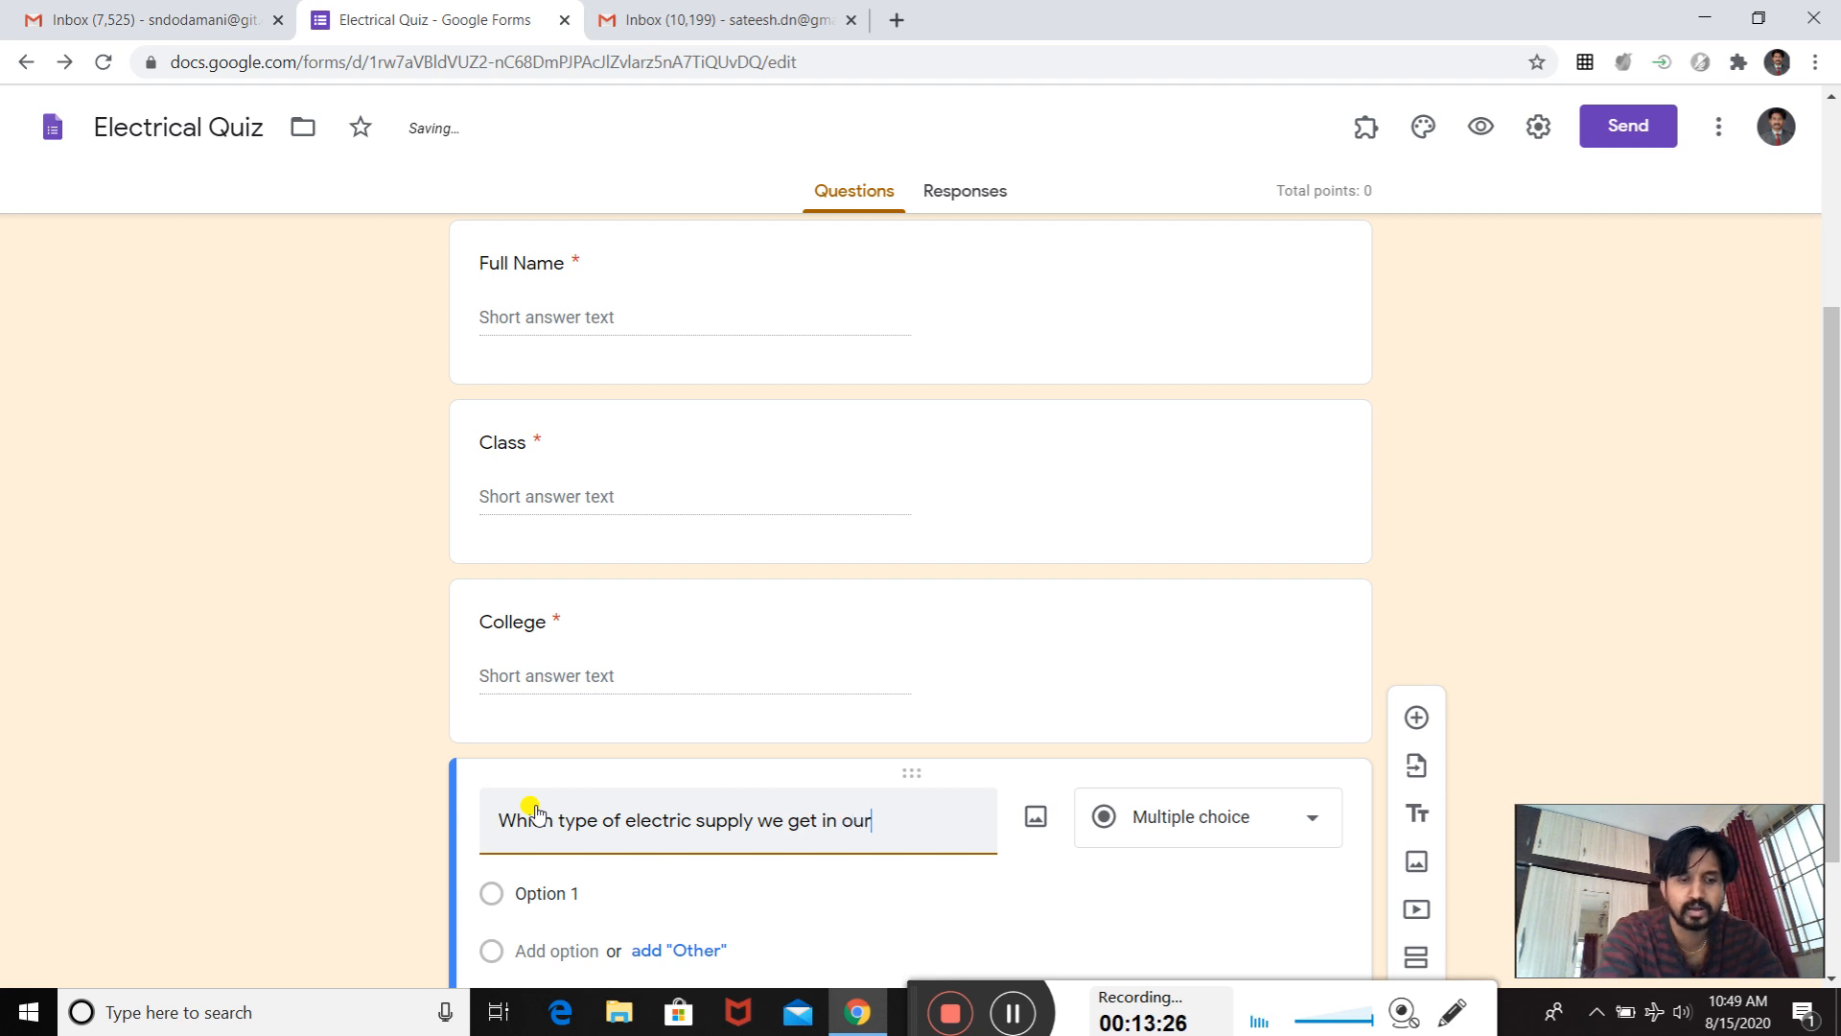
text(hou)
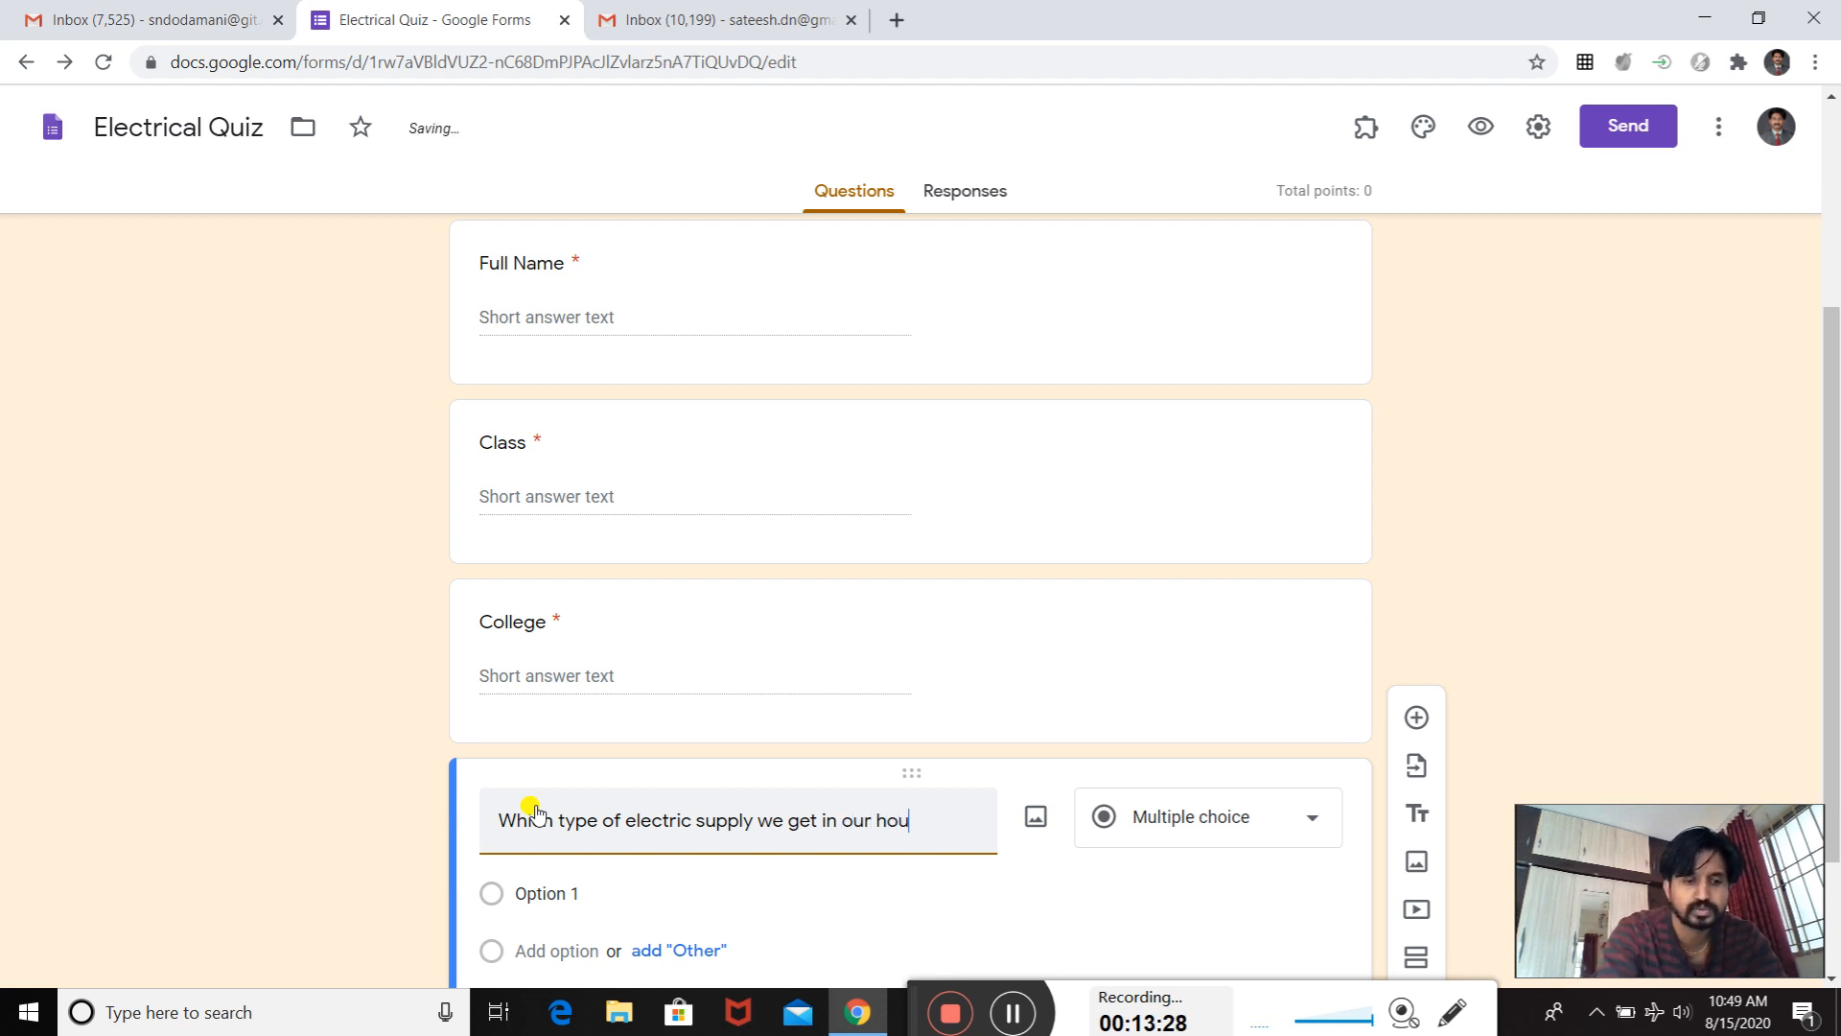
text(se?)
- Enter "DC", "AC" and "AC&DC" as the first three answer options of the electric supply question
scroll(537, 805, down, 2)
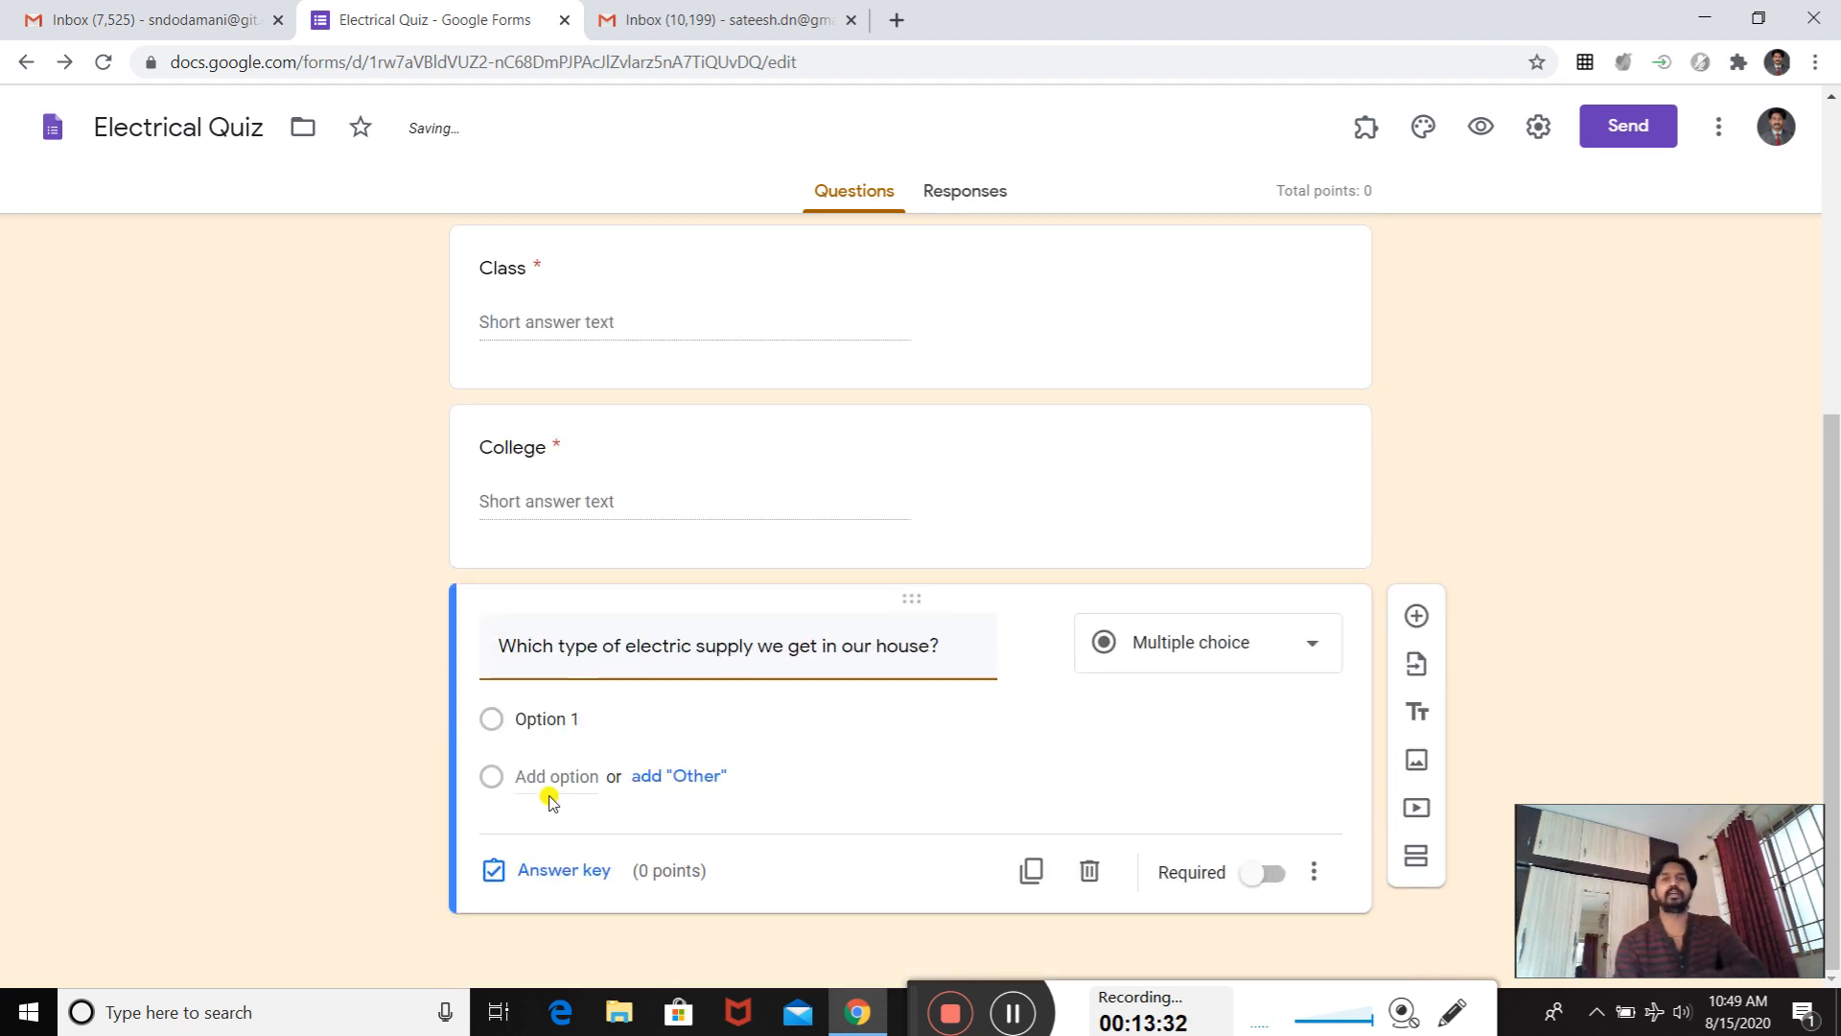
click(519, 712)
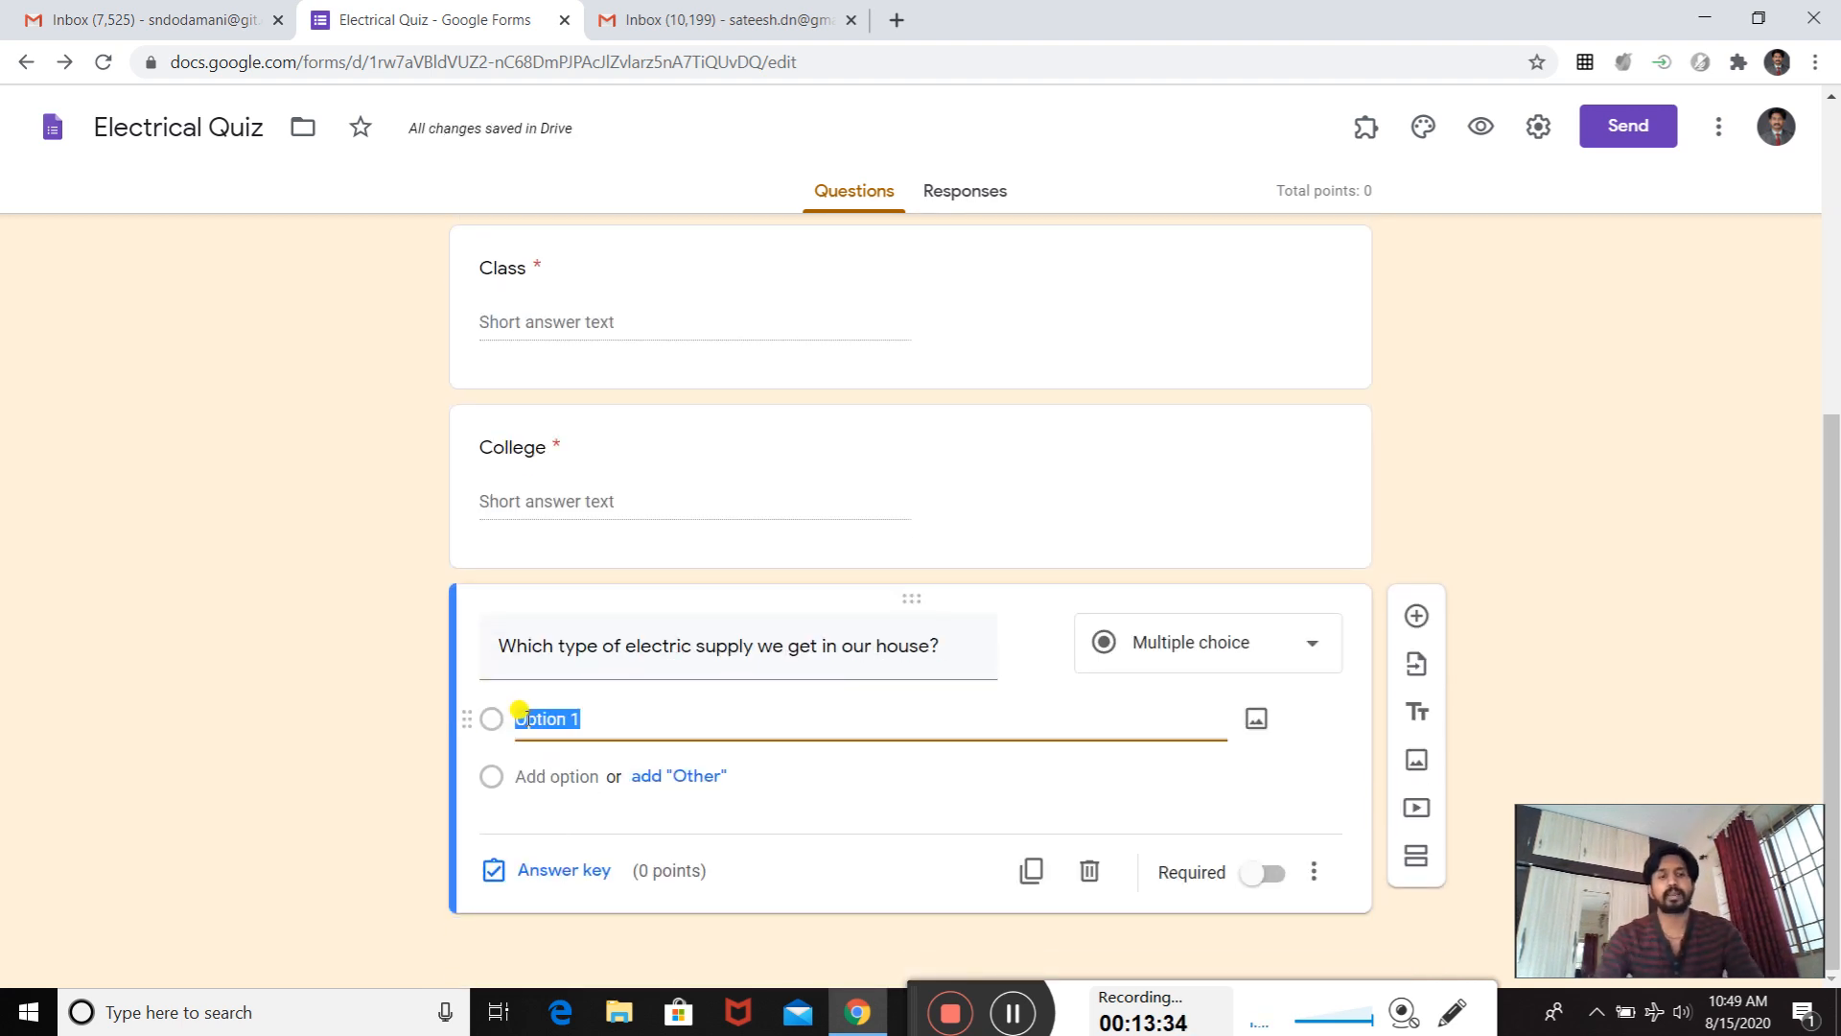
text(Dc)
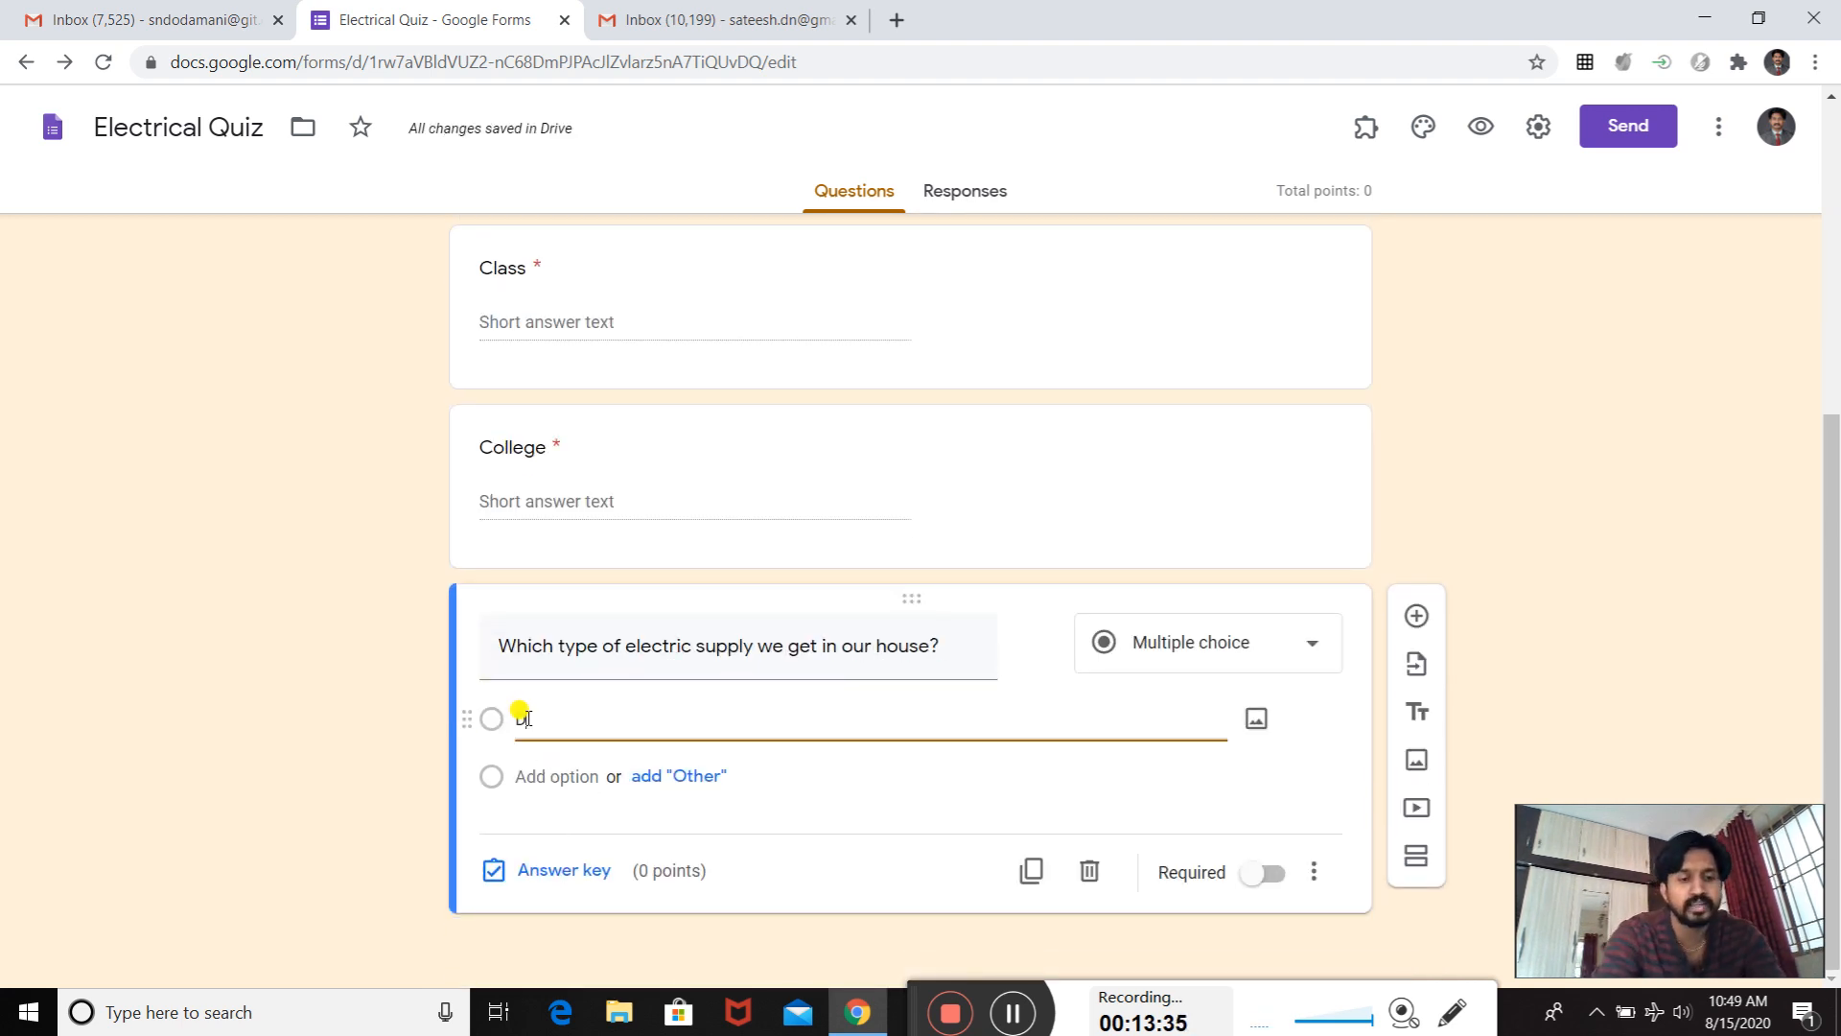
click(528, 774)
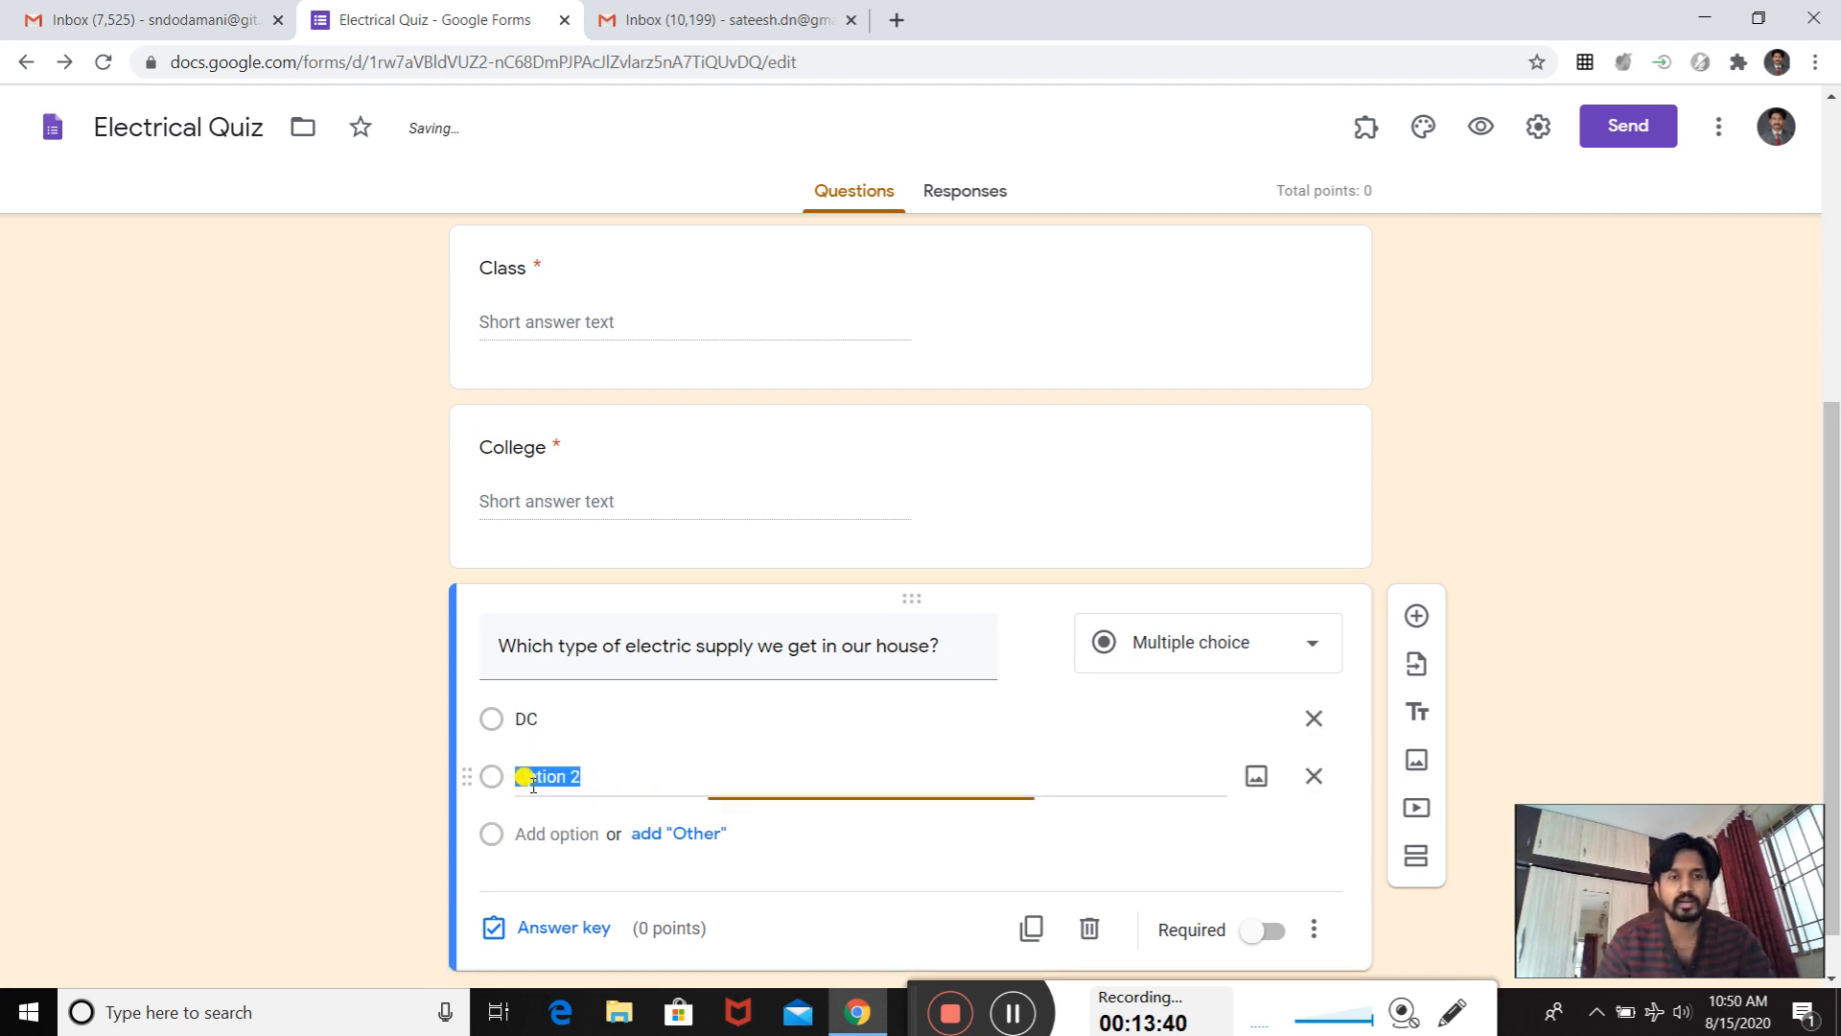
key(BackSpace)
text(AC)
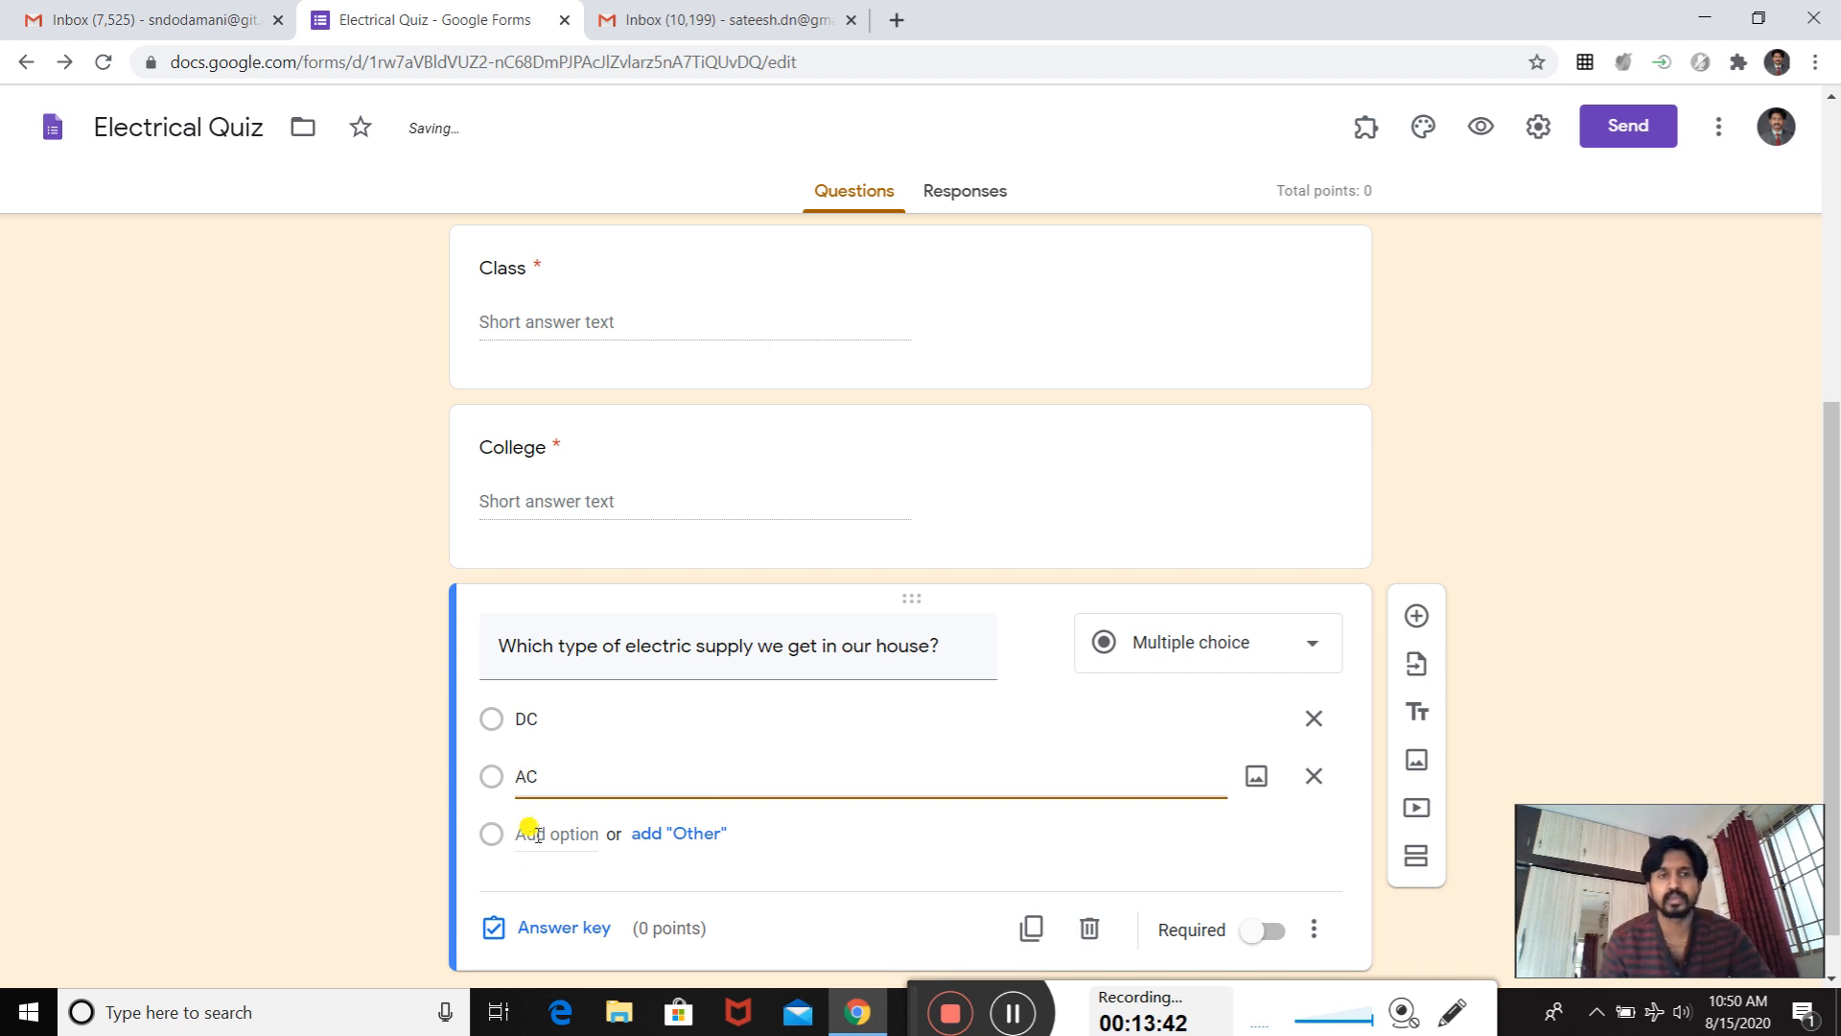
scroll(527, 784, down, 1)
click(531, 779)
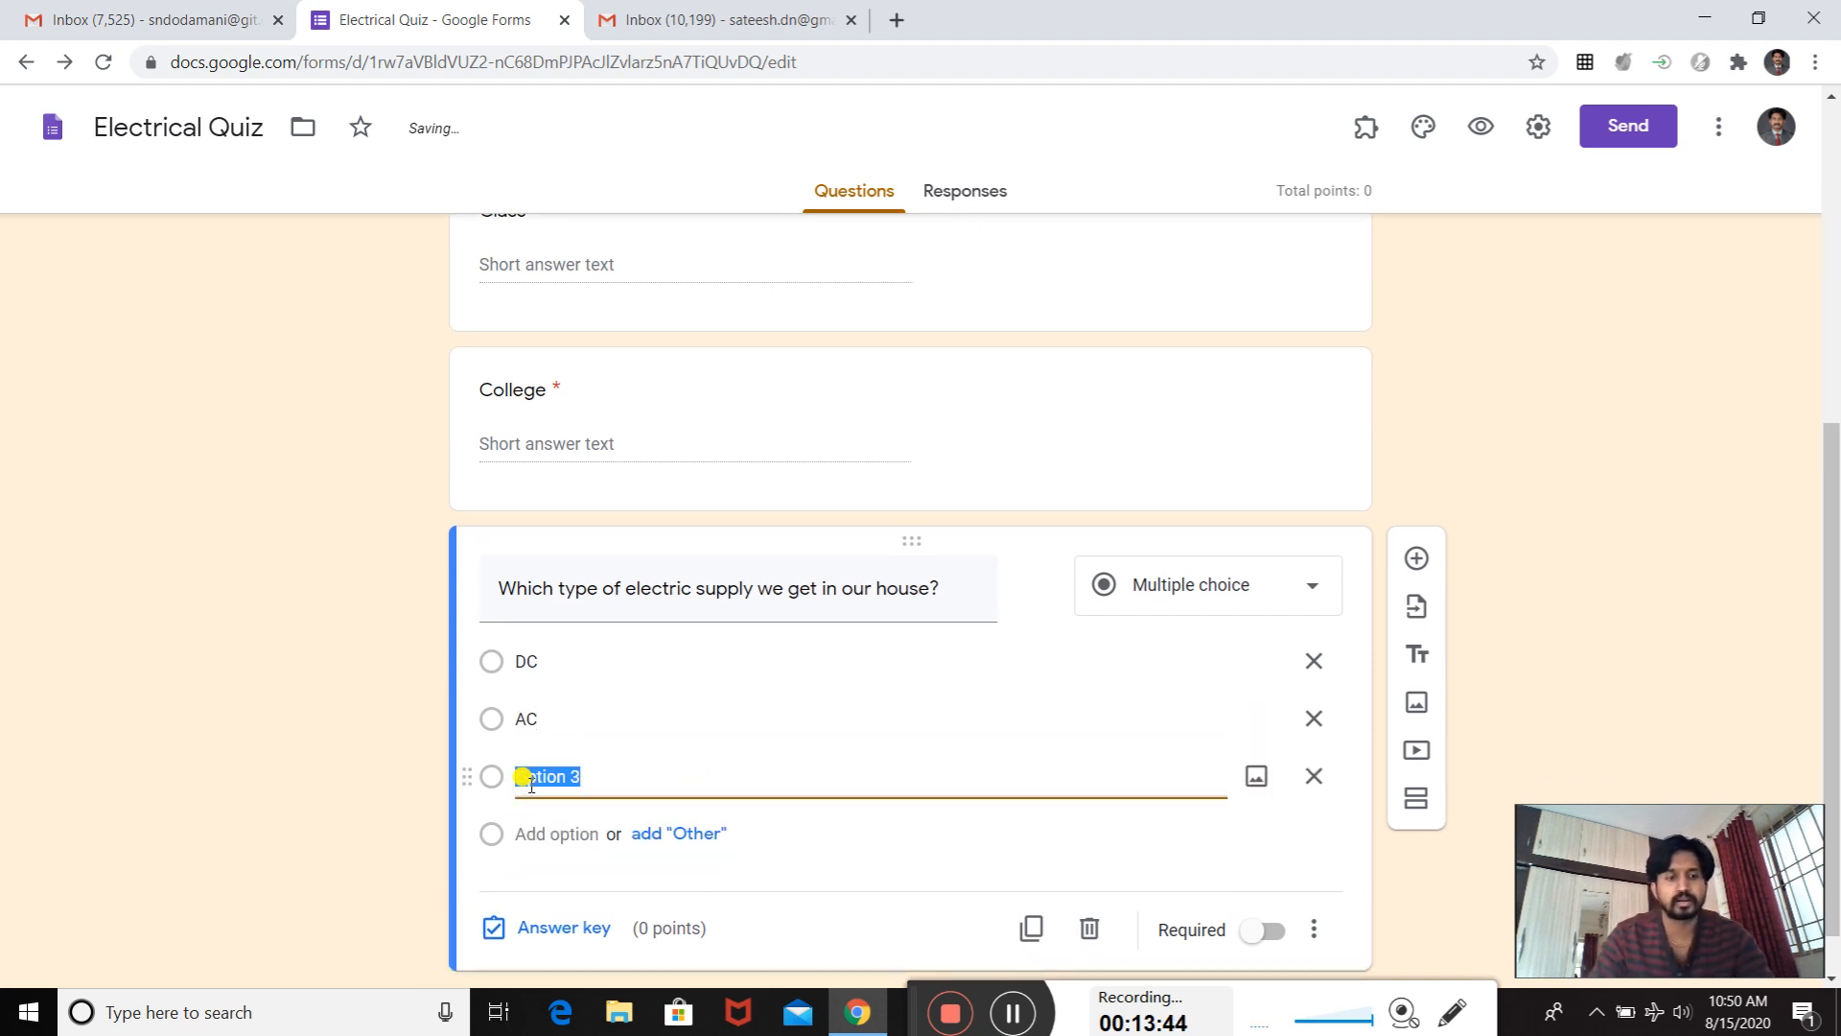
key(BackSpace)
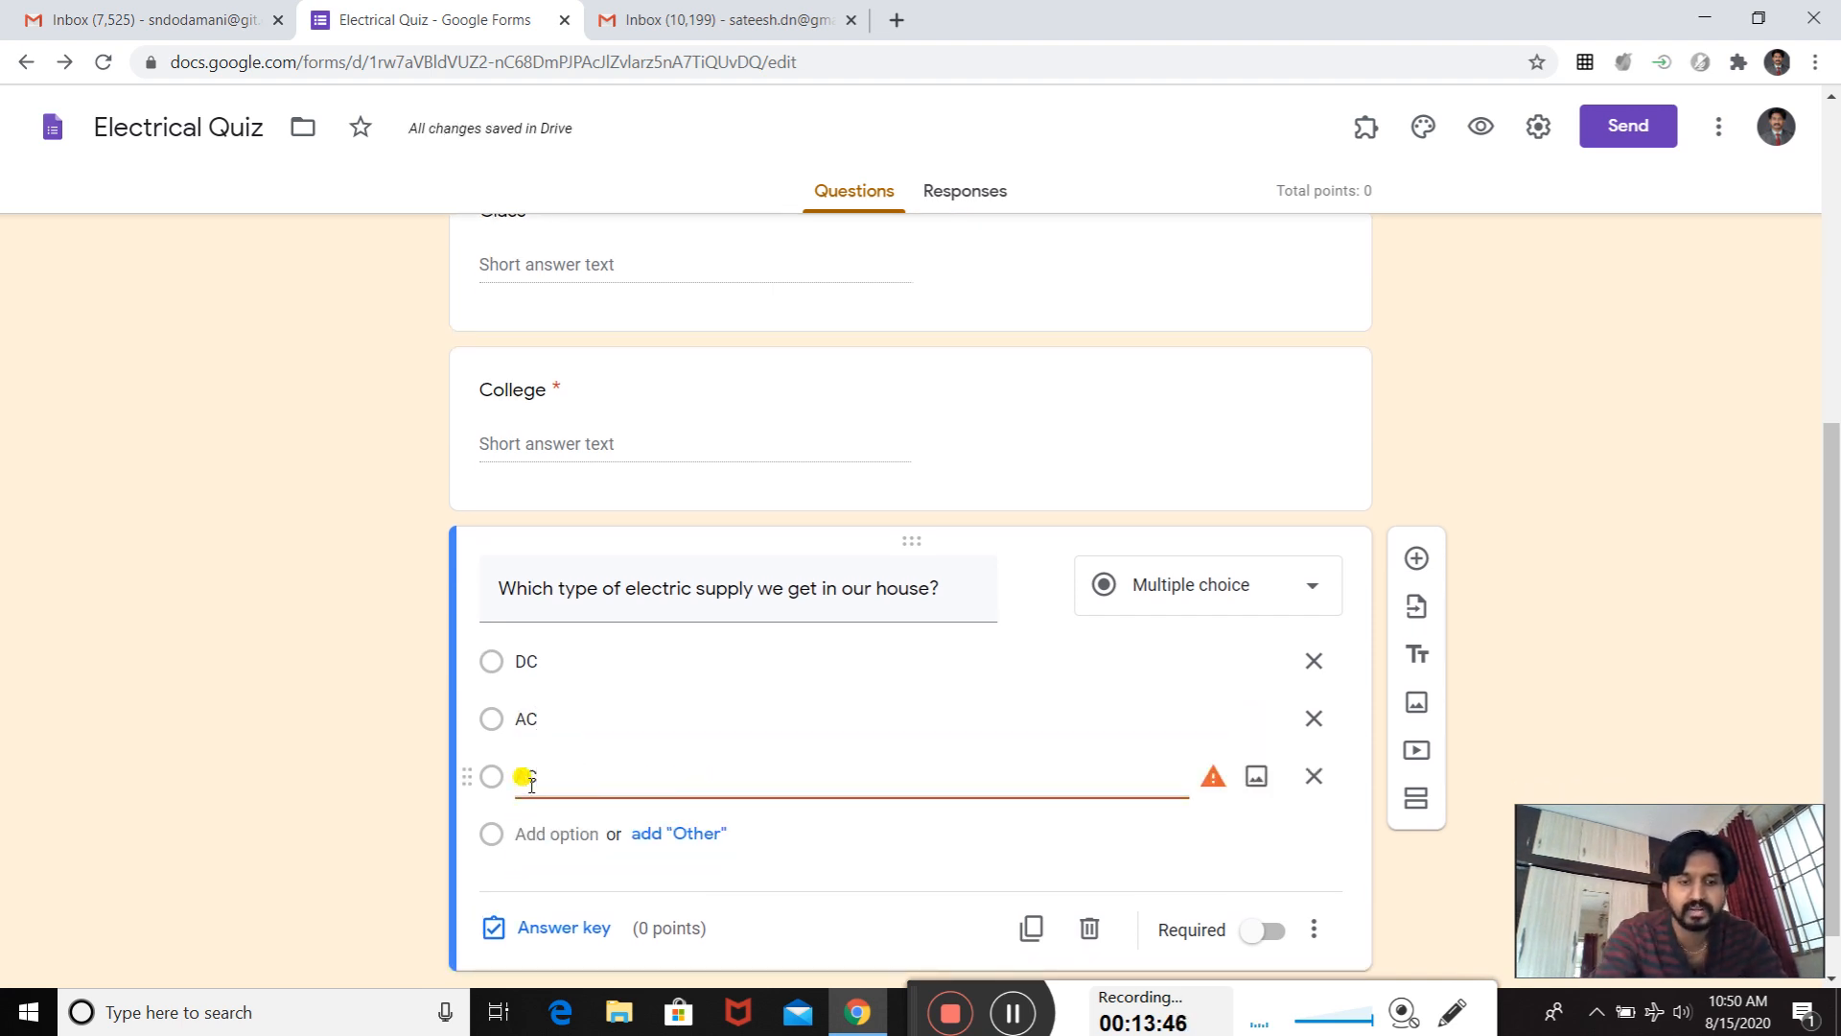
text(AC&DC)
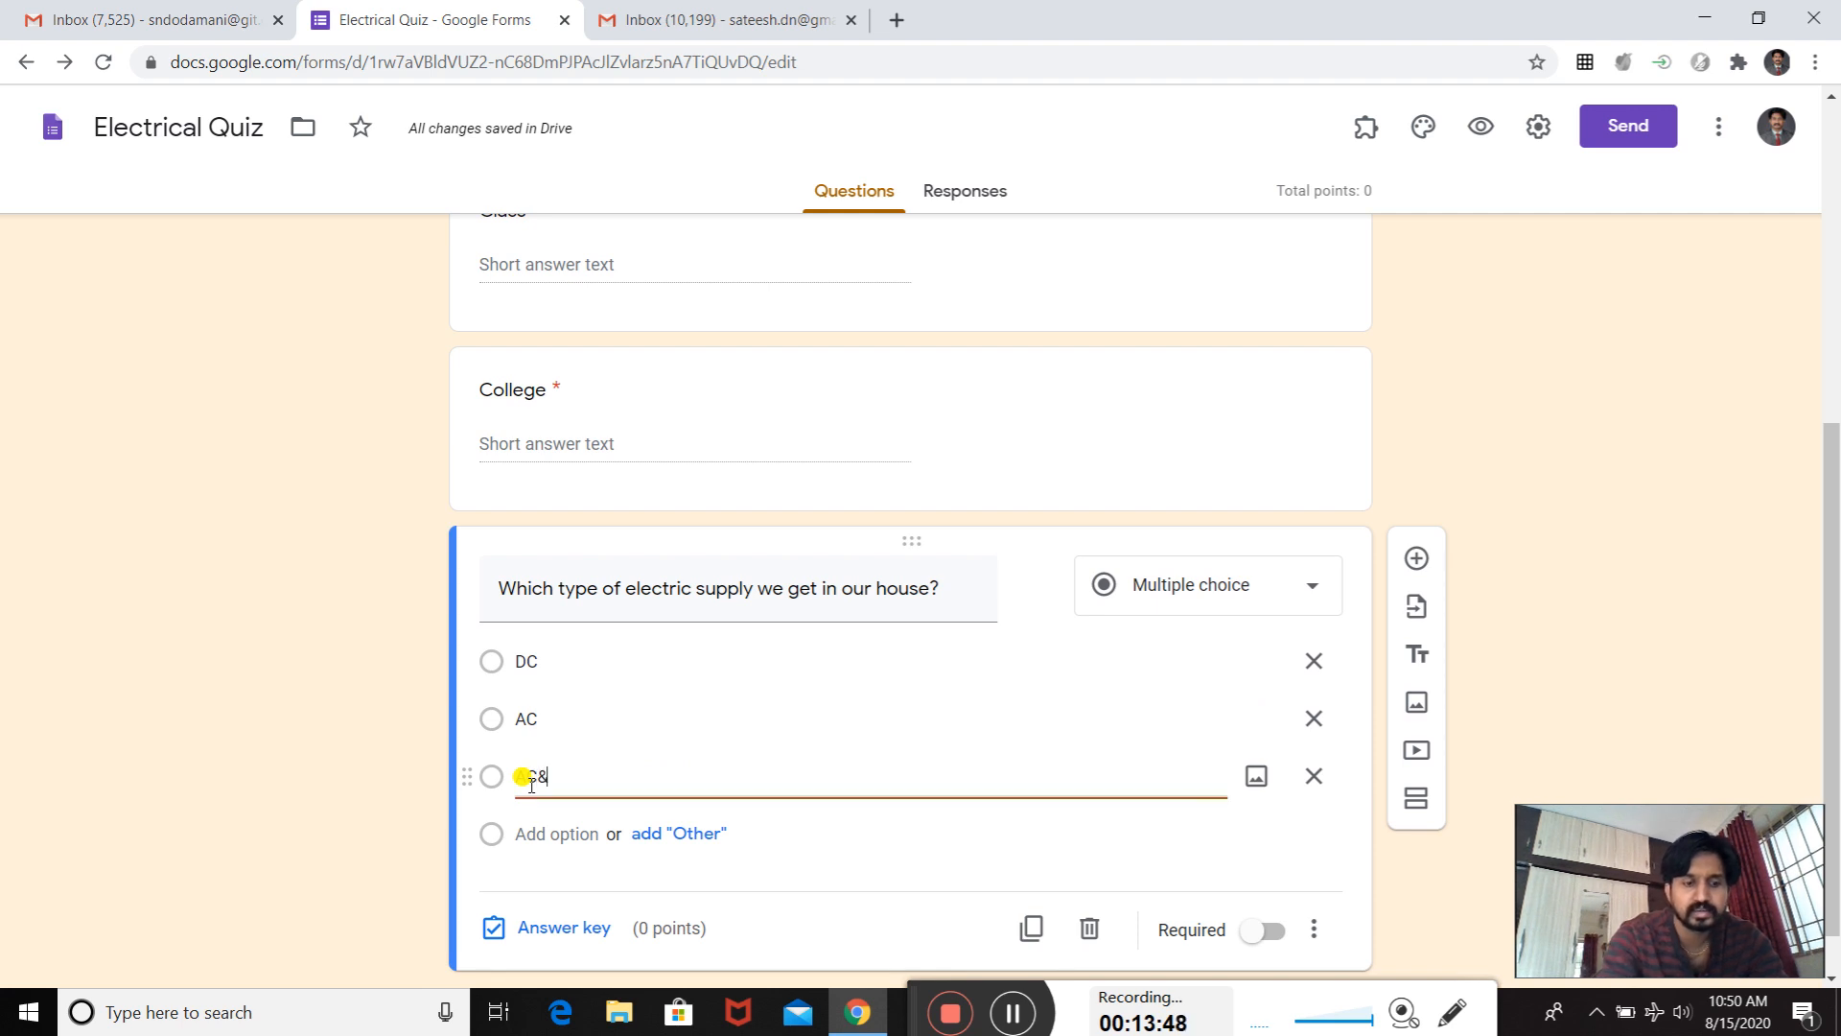
- Add a fourth answer option reading "None" to the electric supply question
click(532, 835)
text(None)
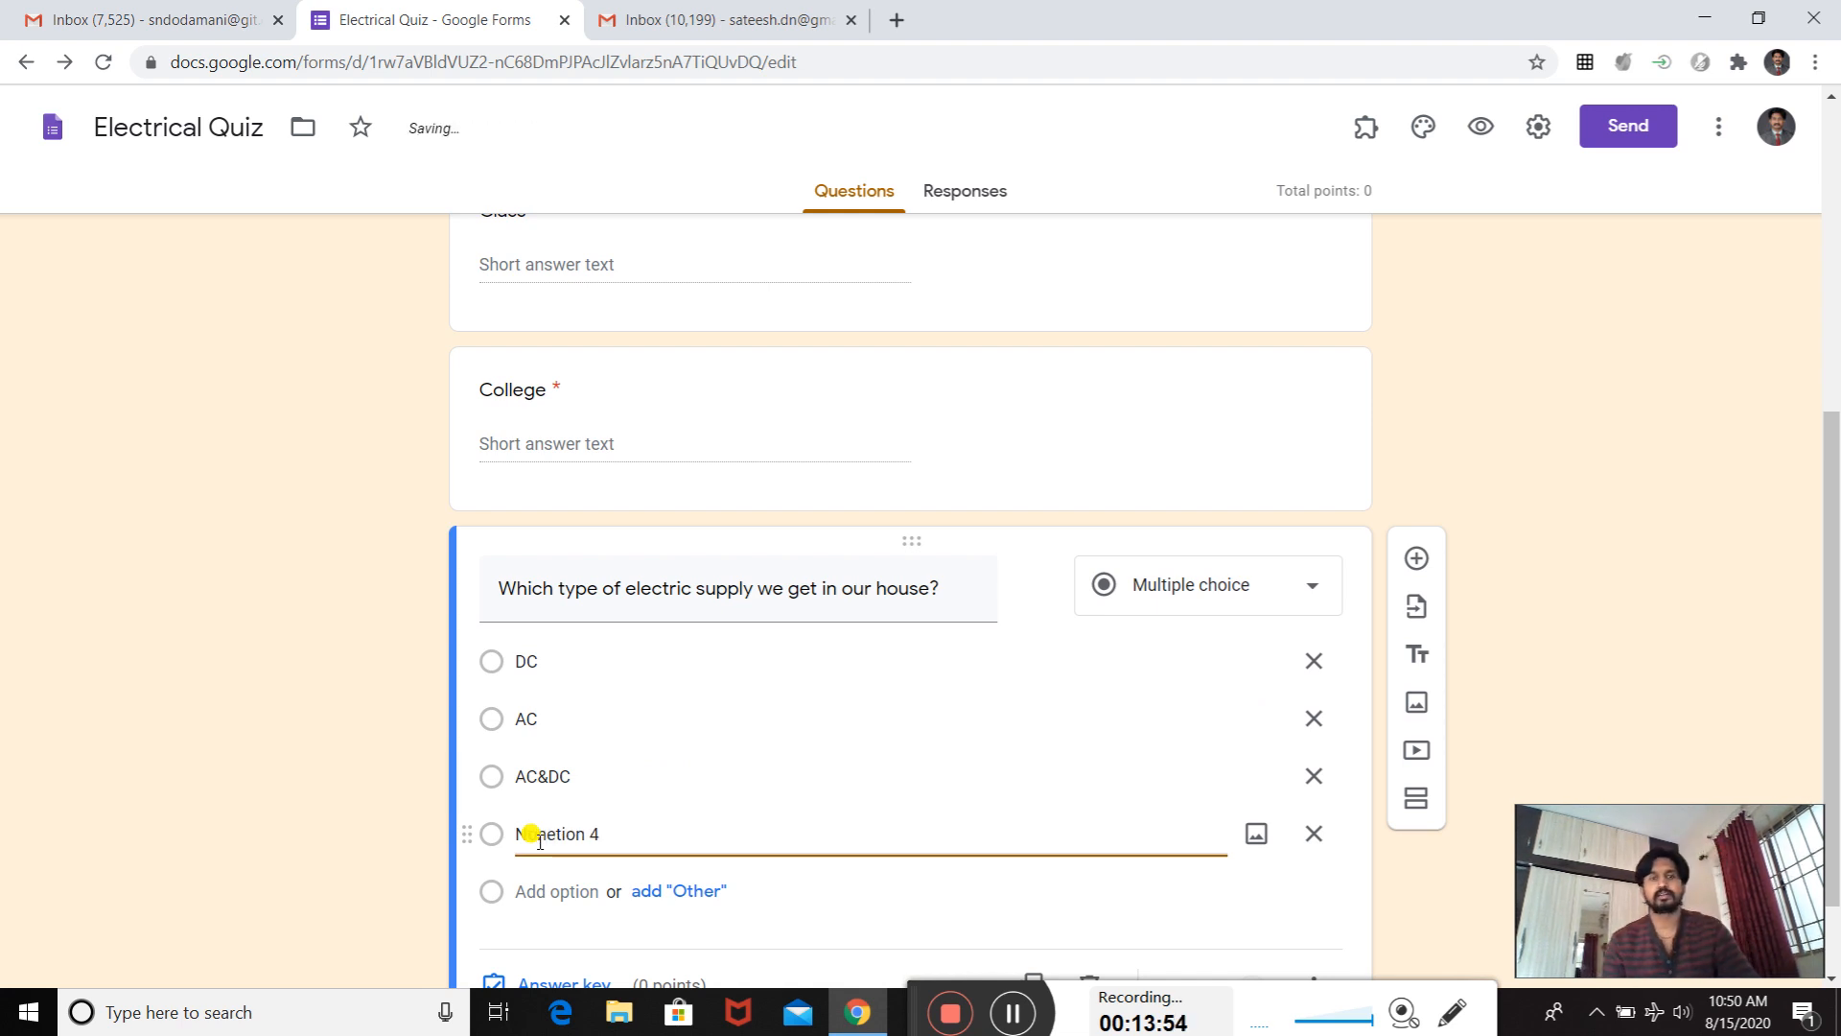
key(Delete)
key(Delete)
key(Delete)
key(Delete)
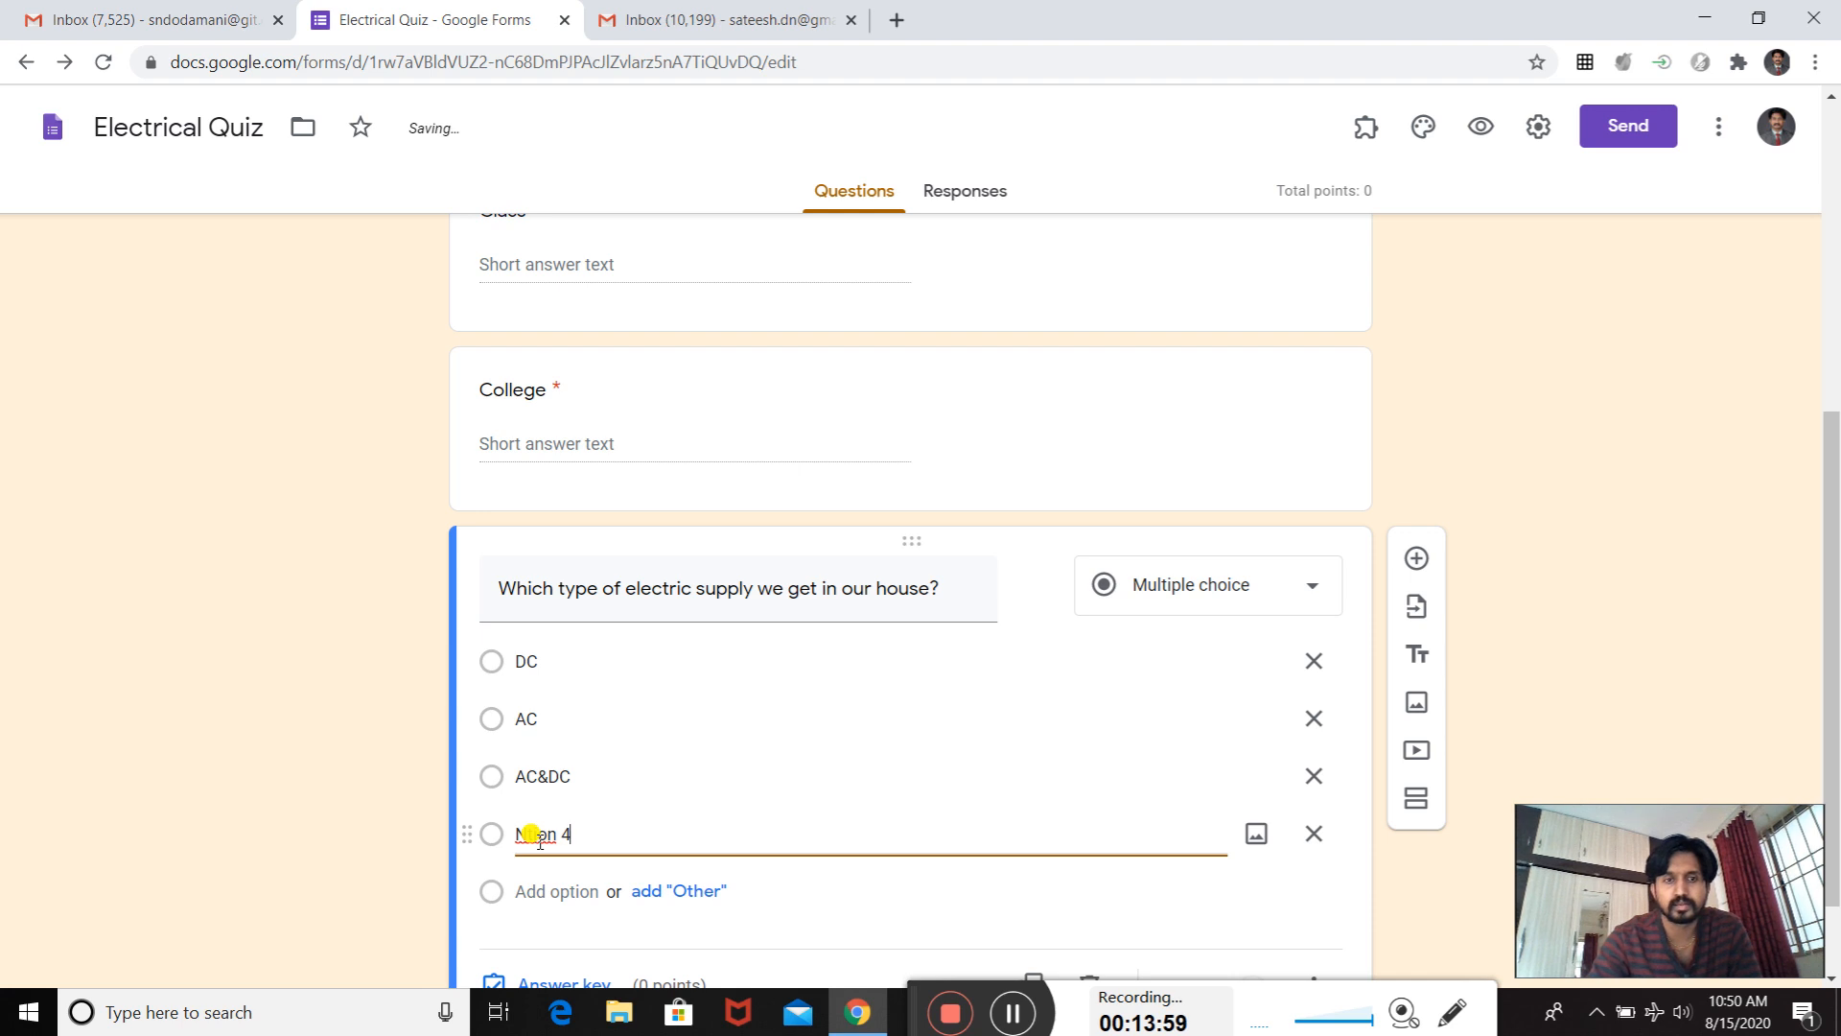
key(BackSpace)
key(BackSpace)
key(BackSpace)
key(BackSpace)
key(BackSpace)
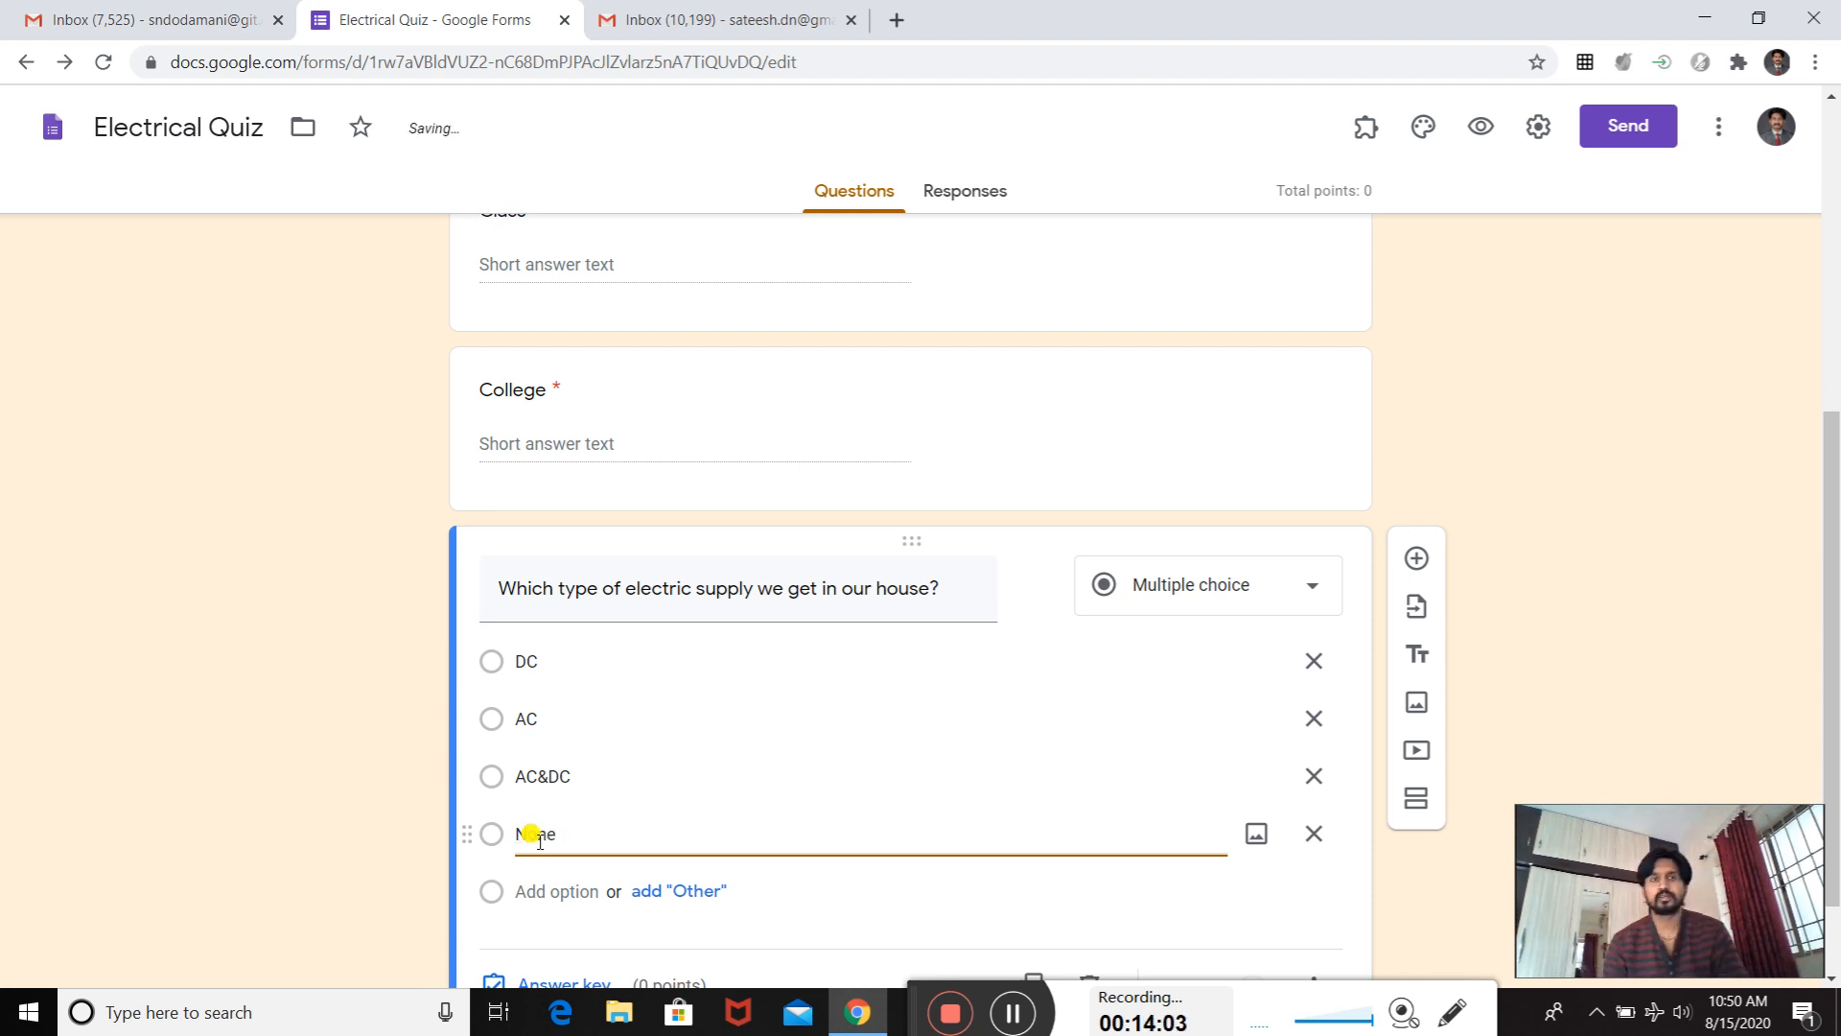
- Mark "AC" as the correct answer in the electric supply question's answer key and assign it 1 point
scroll(760, 694, down, 2)
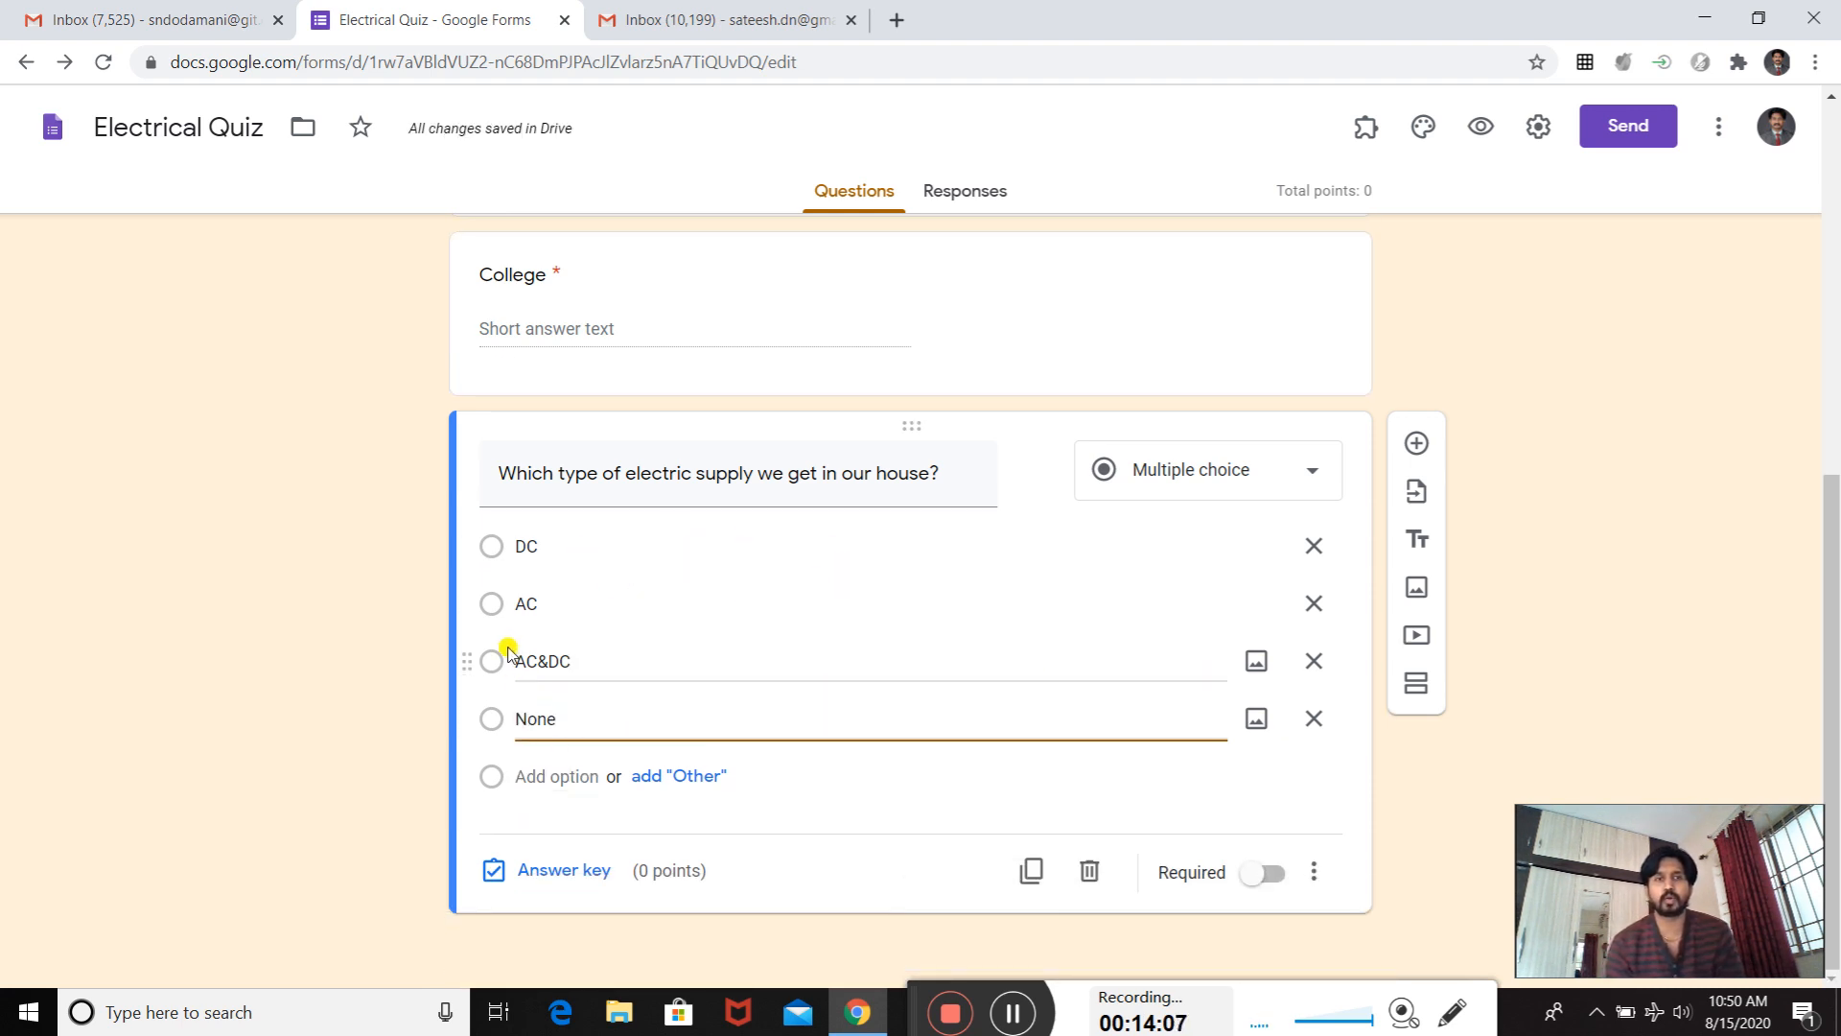
click(527, 870)
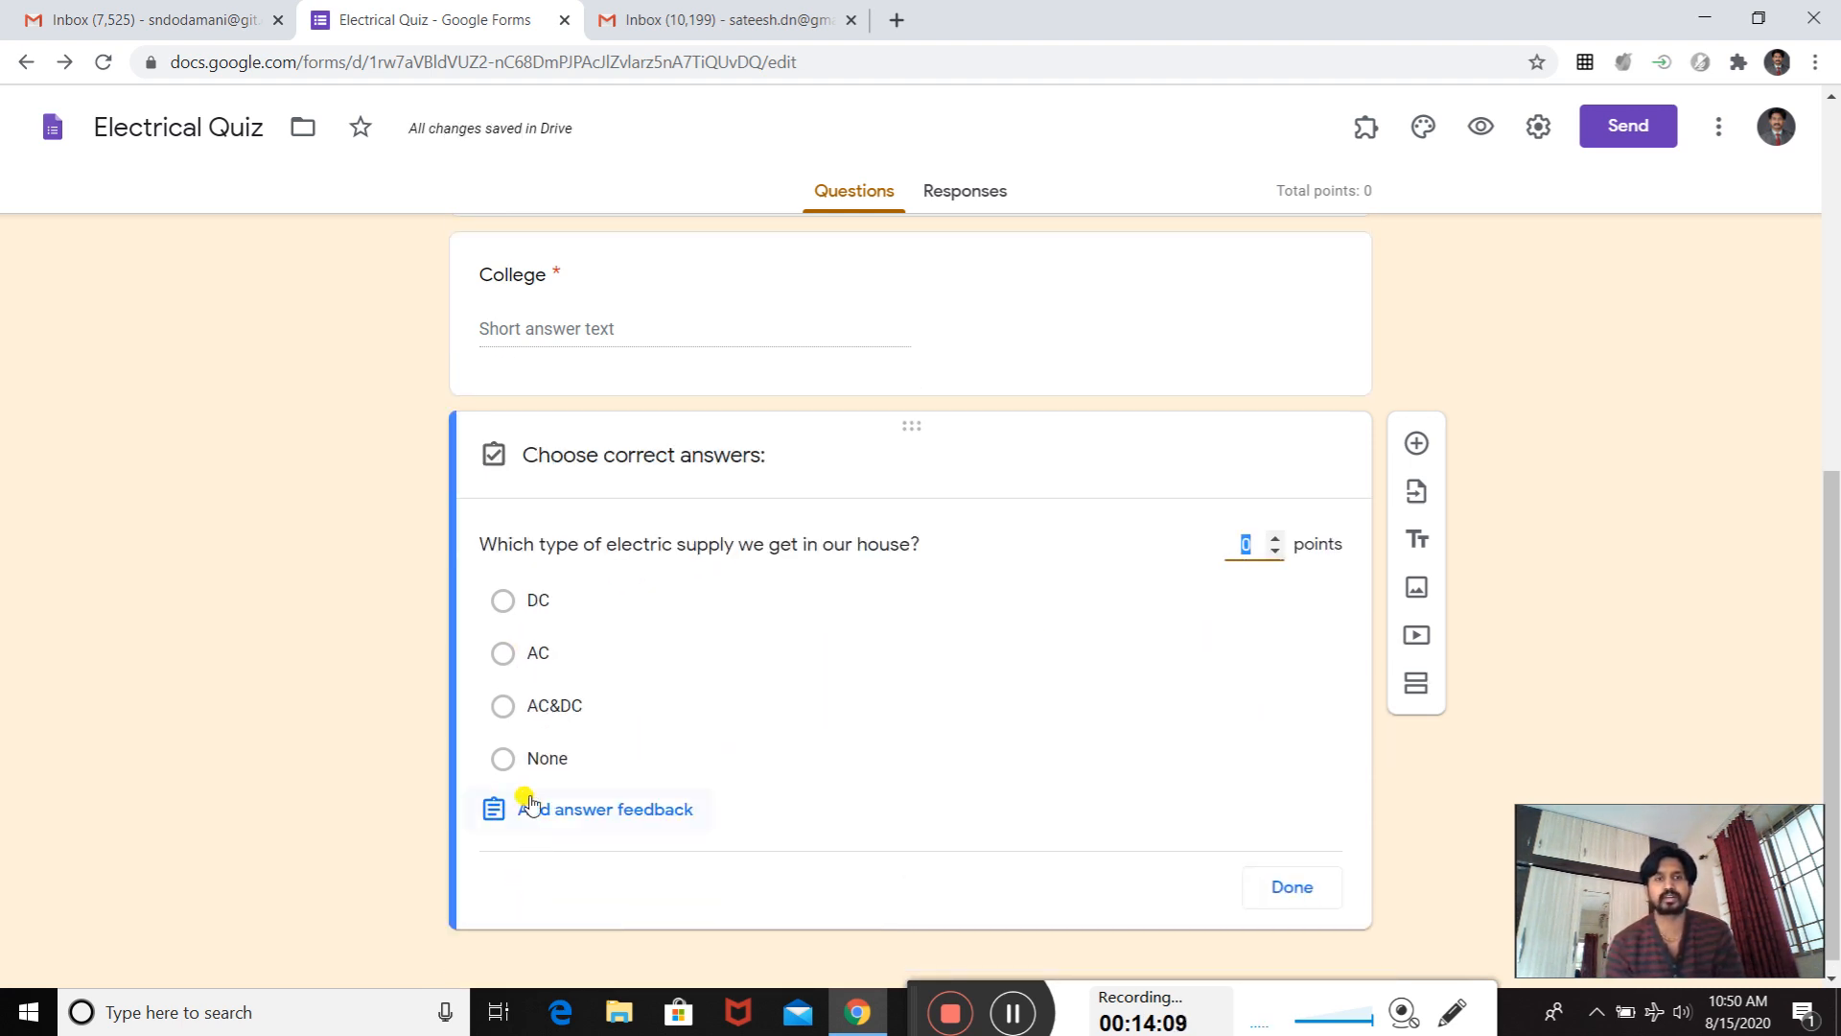
click(504, 655)
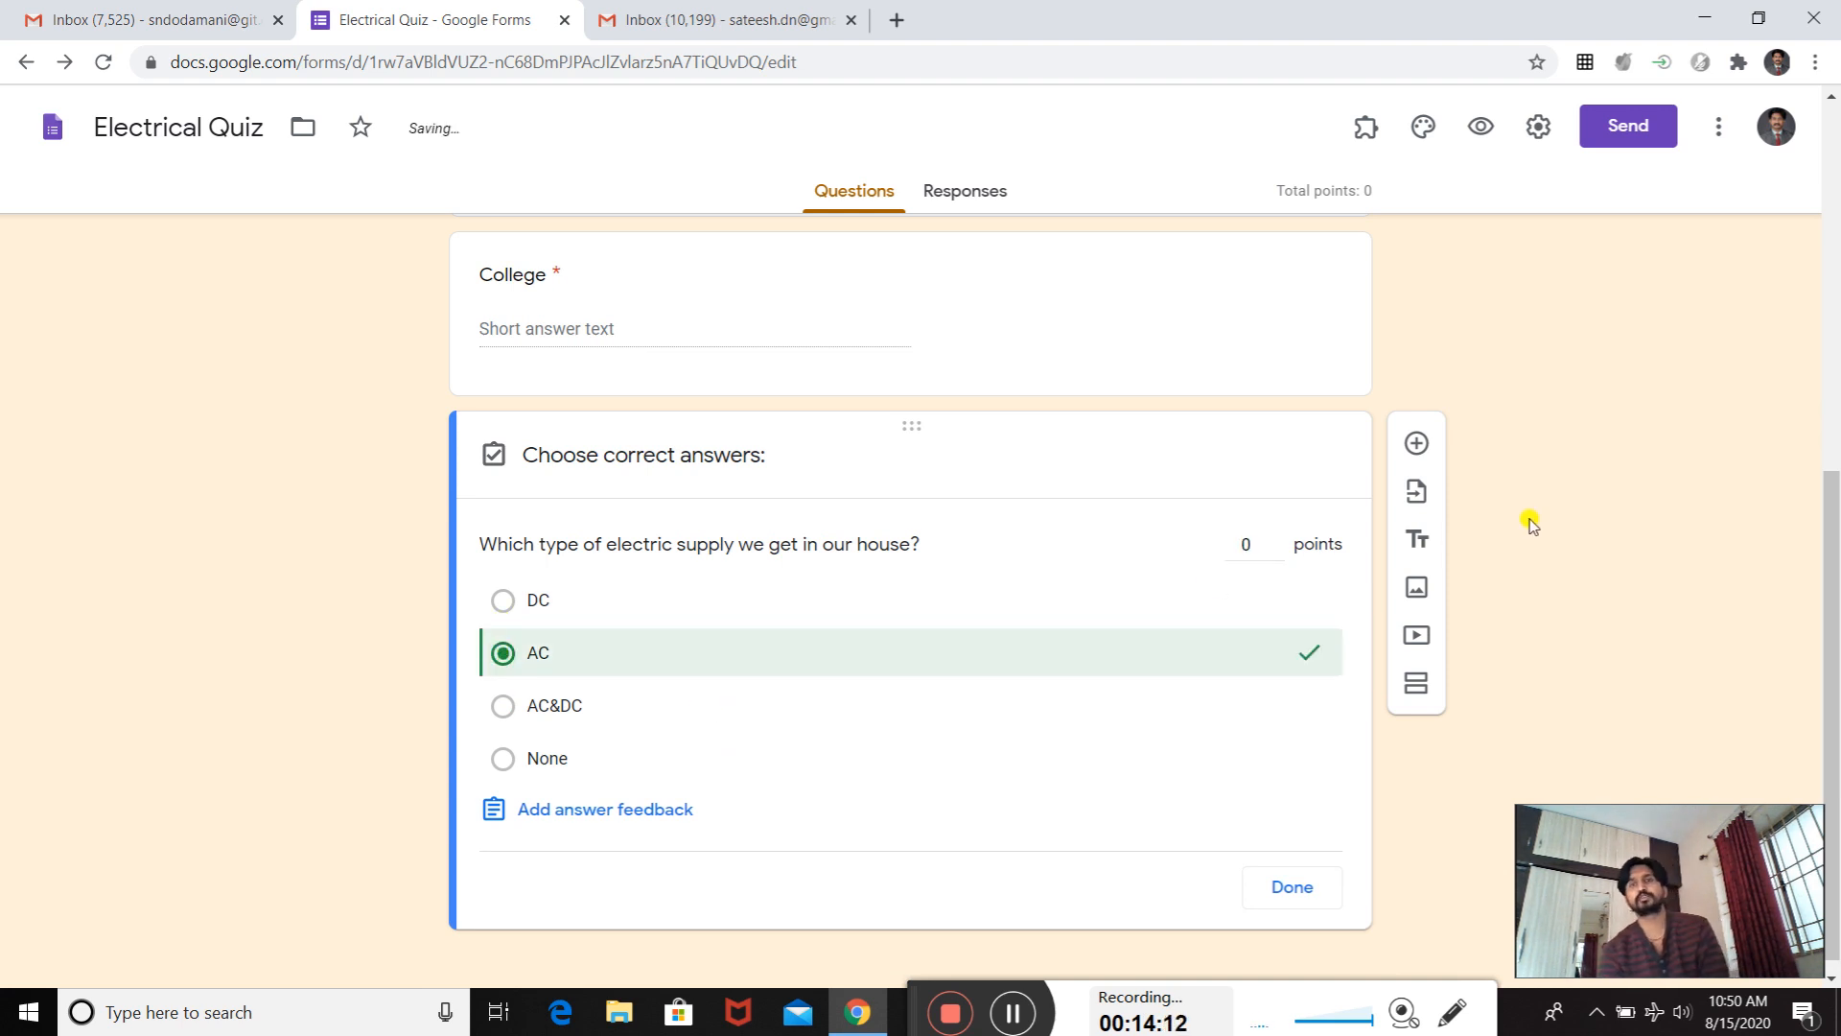
click(1275, 538)
click(1275, 538)
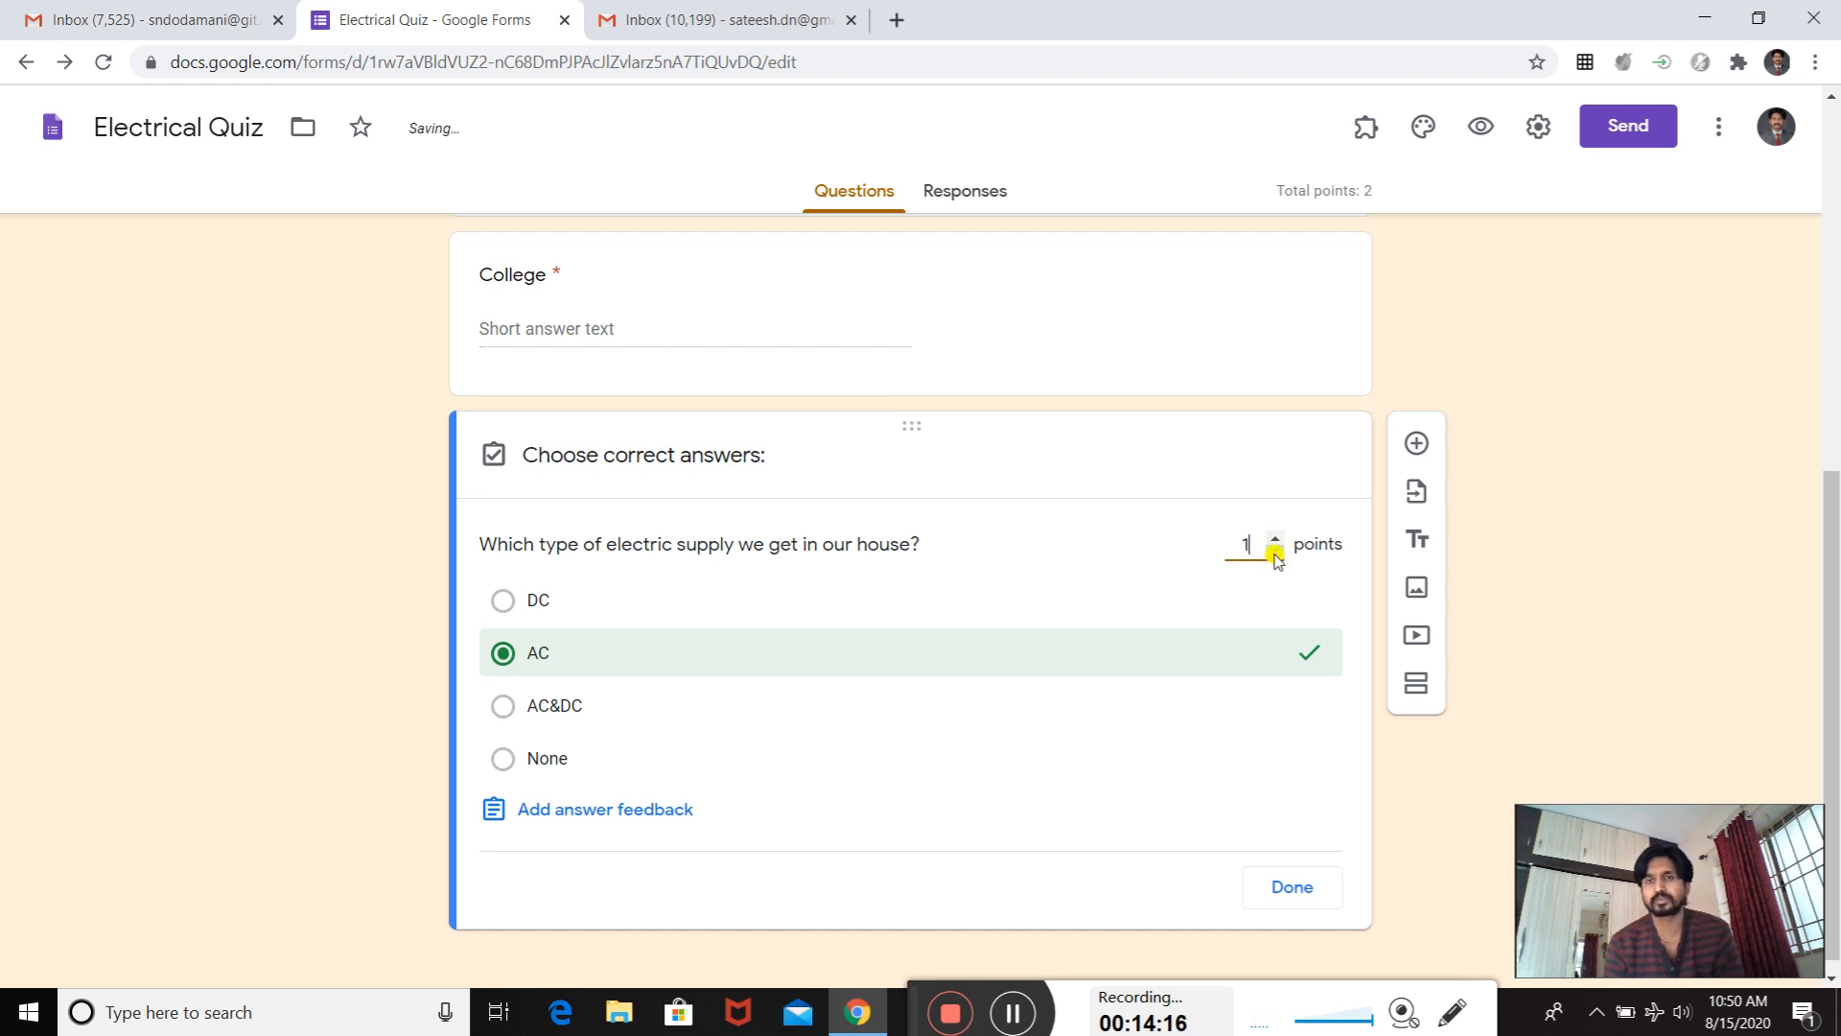
click(1294, 884)
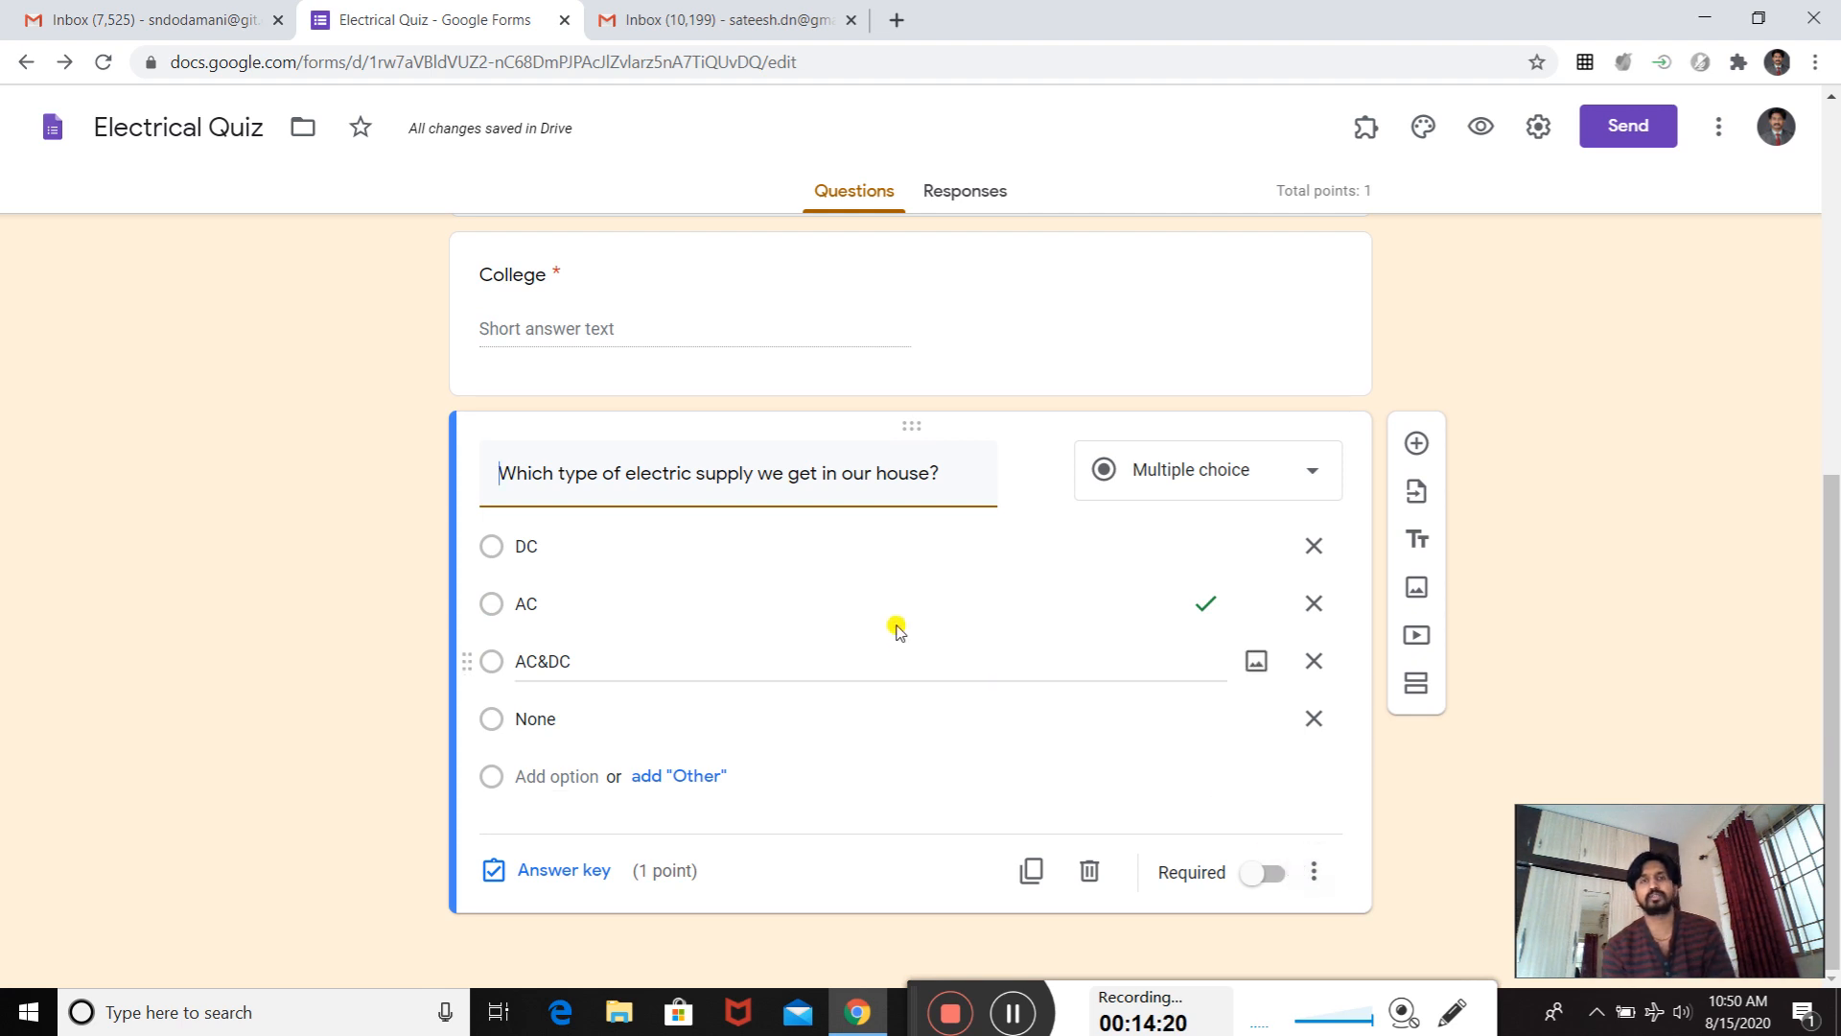
- Add a new multiple choice question titled "which type of wiring connection will be there in house?"
click(1409, 443)
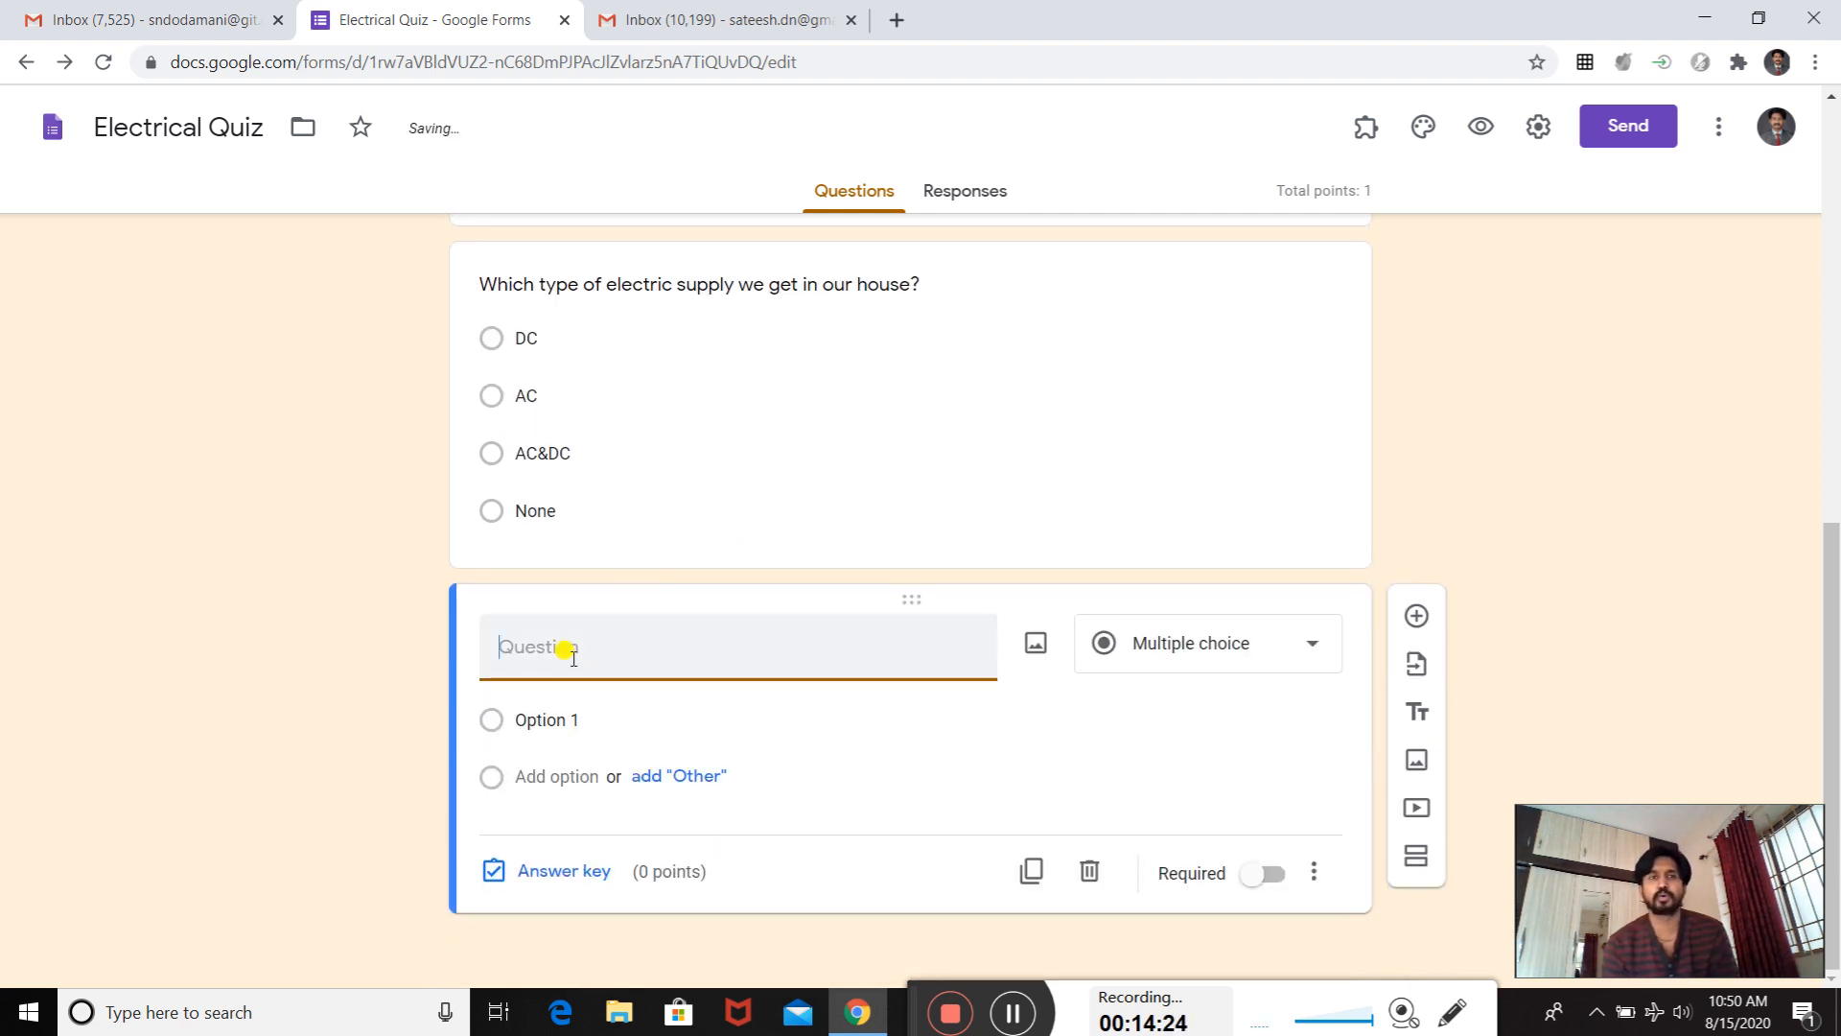
text(which type of )
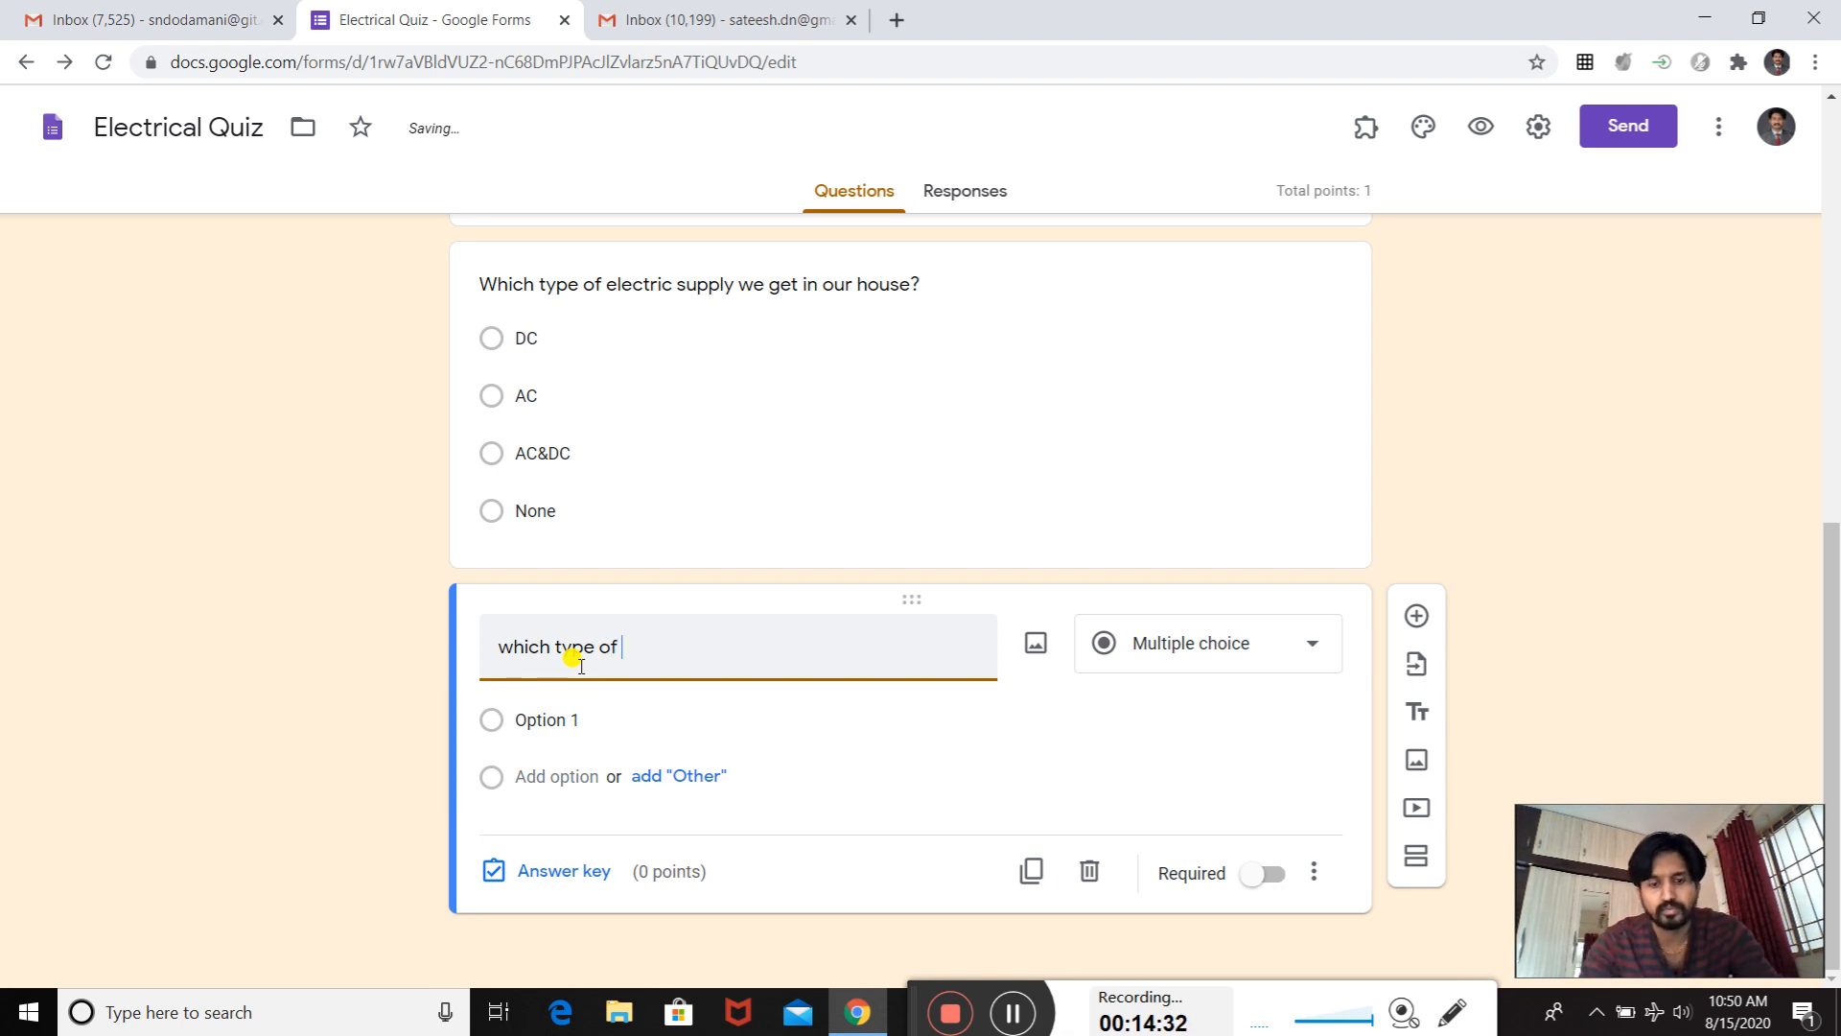
text(wirin)
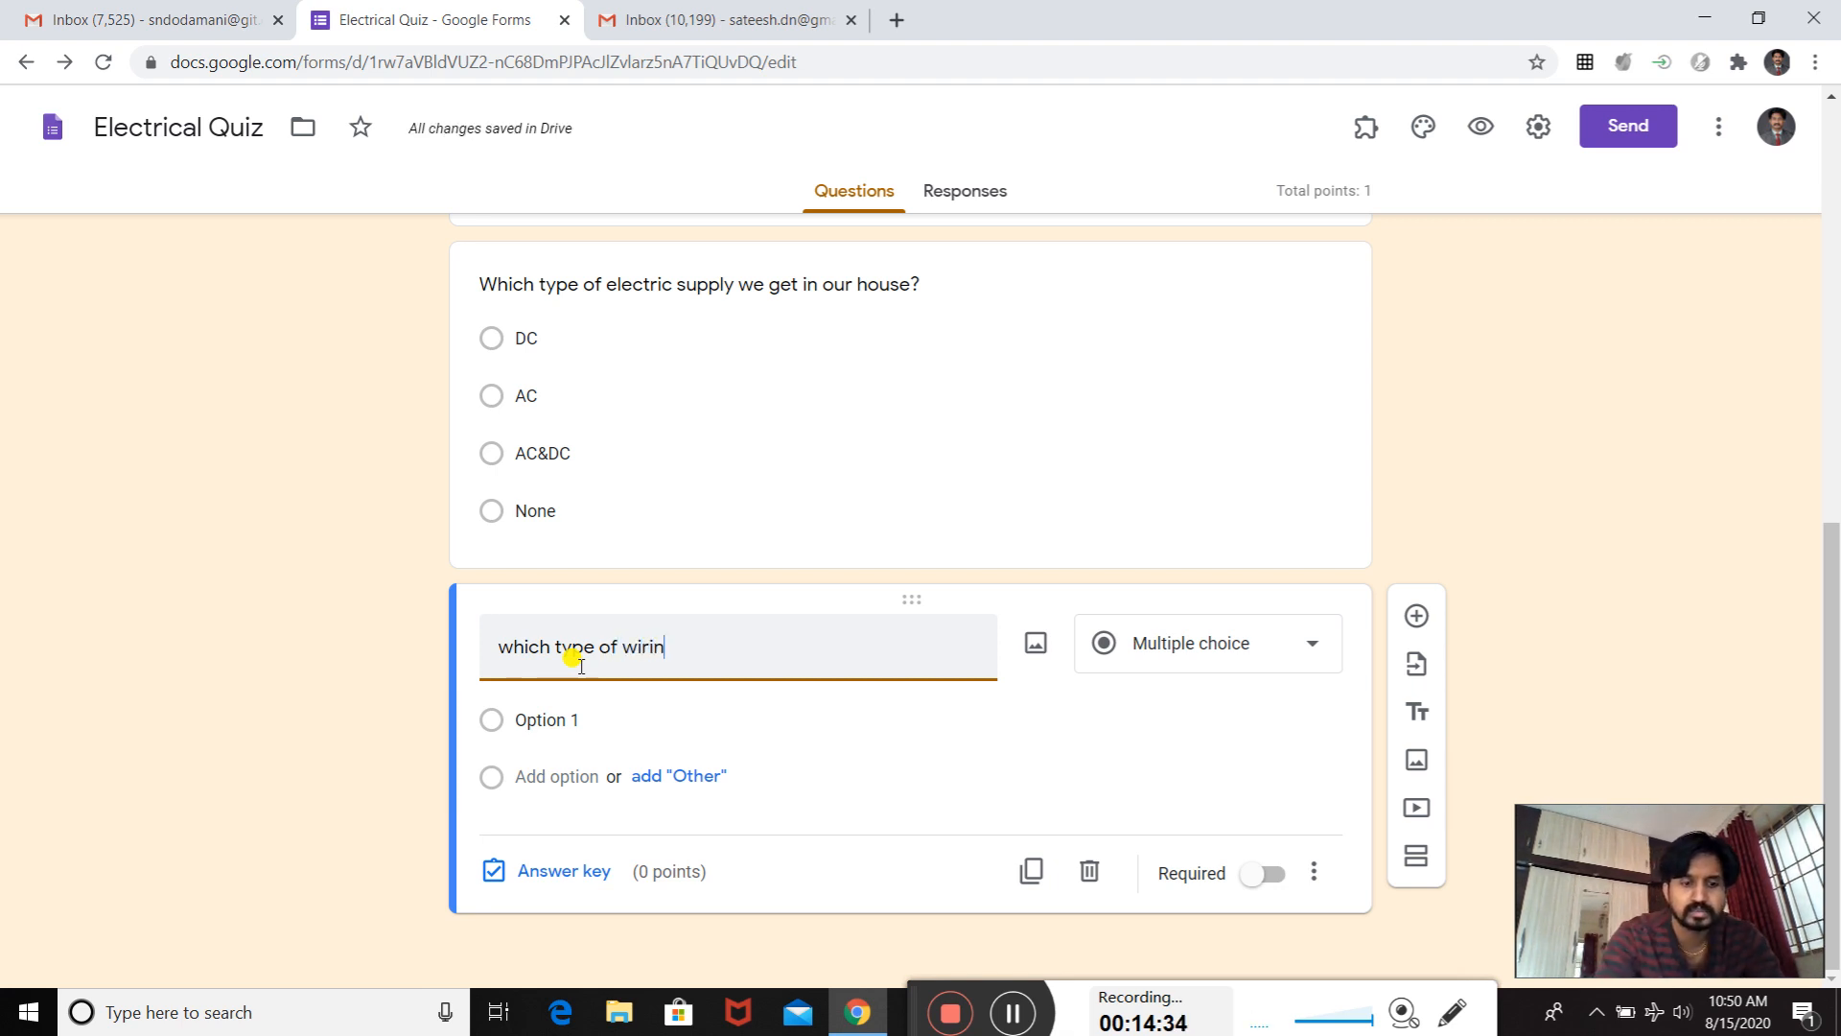
text(g conn)
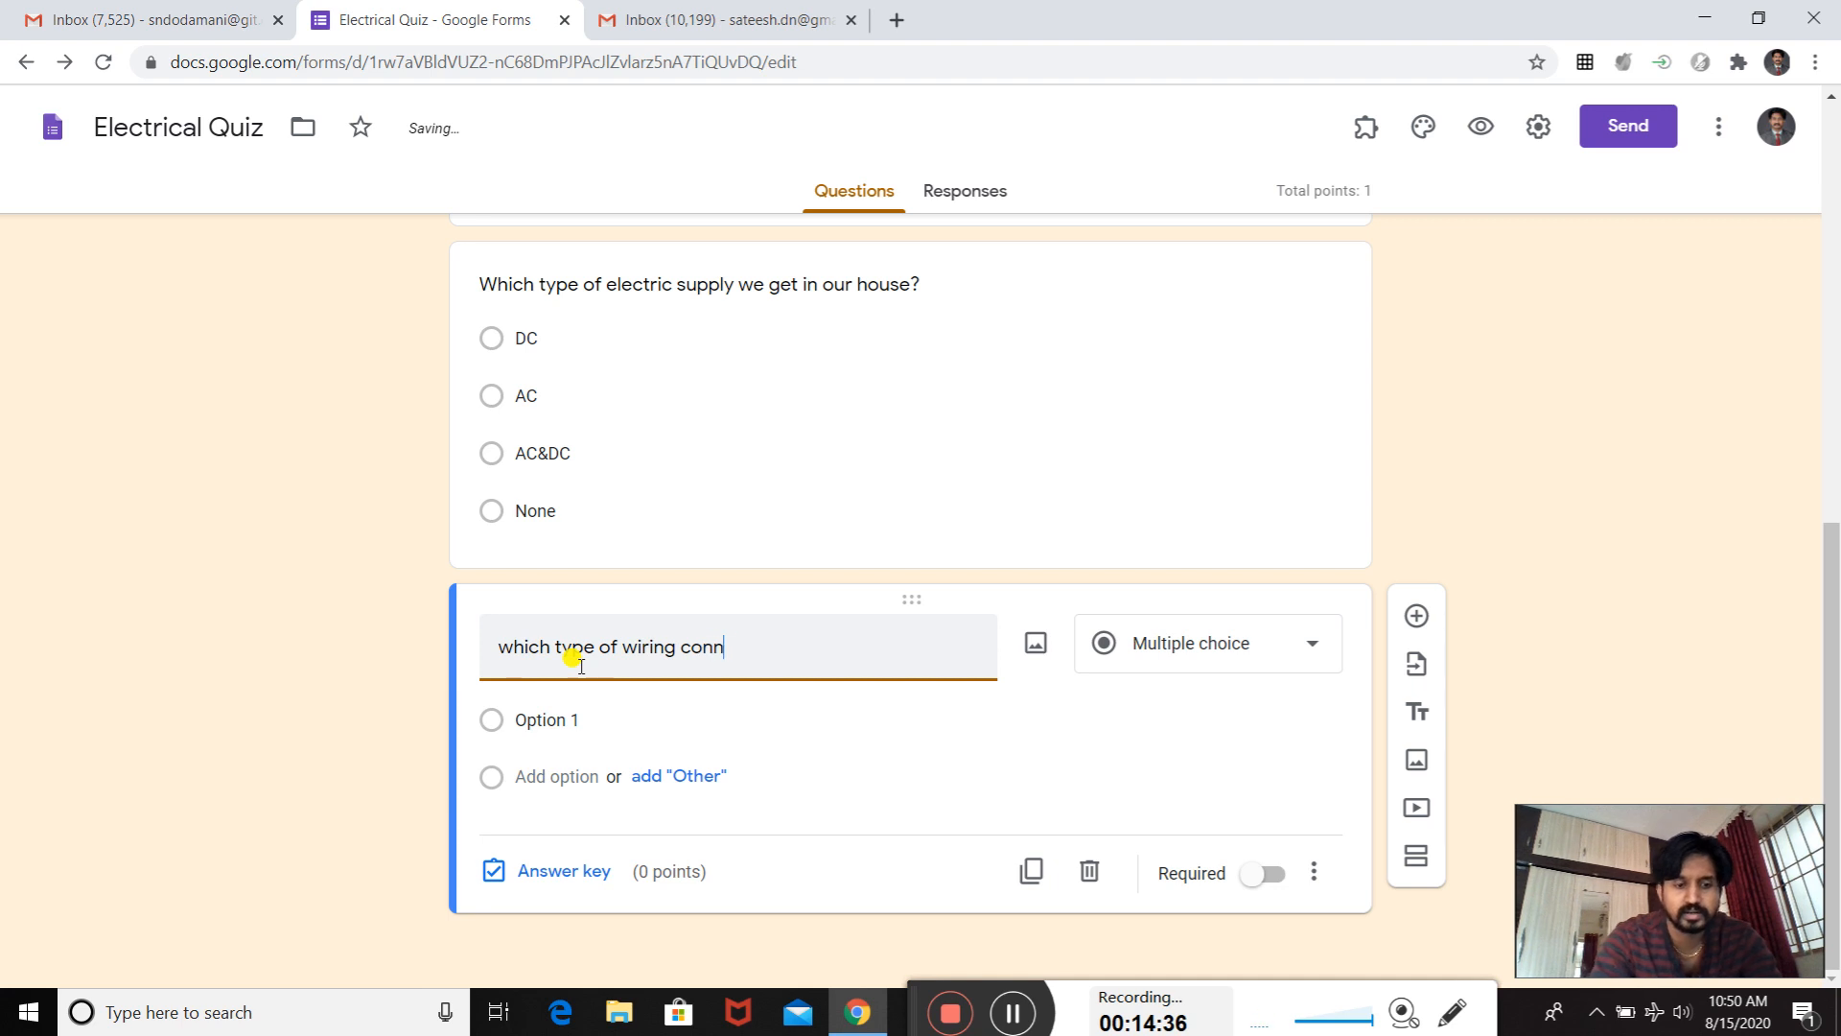
text(ection)
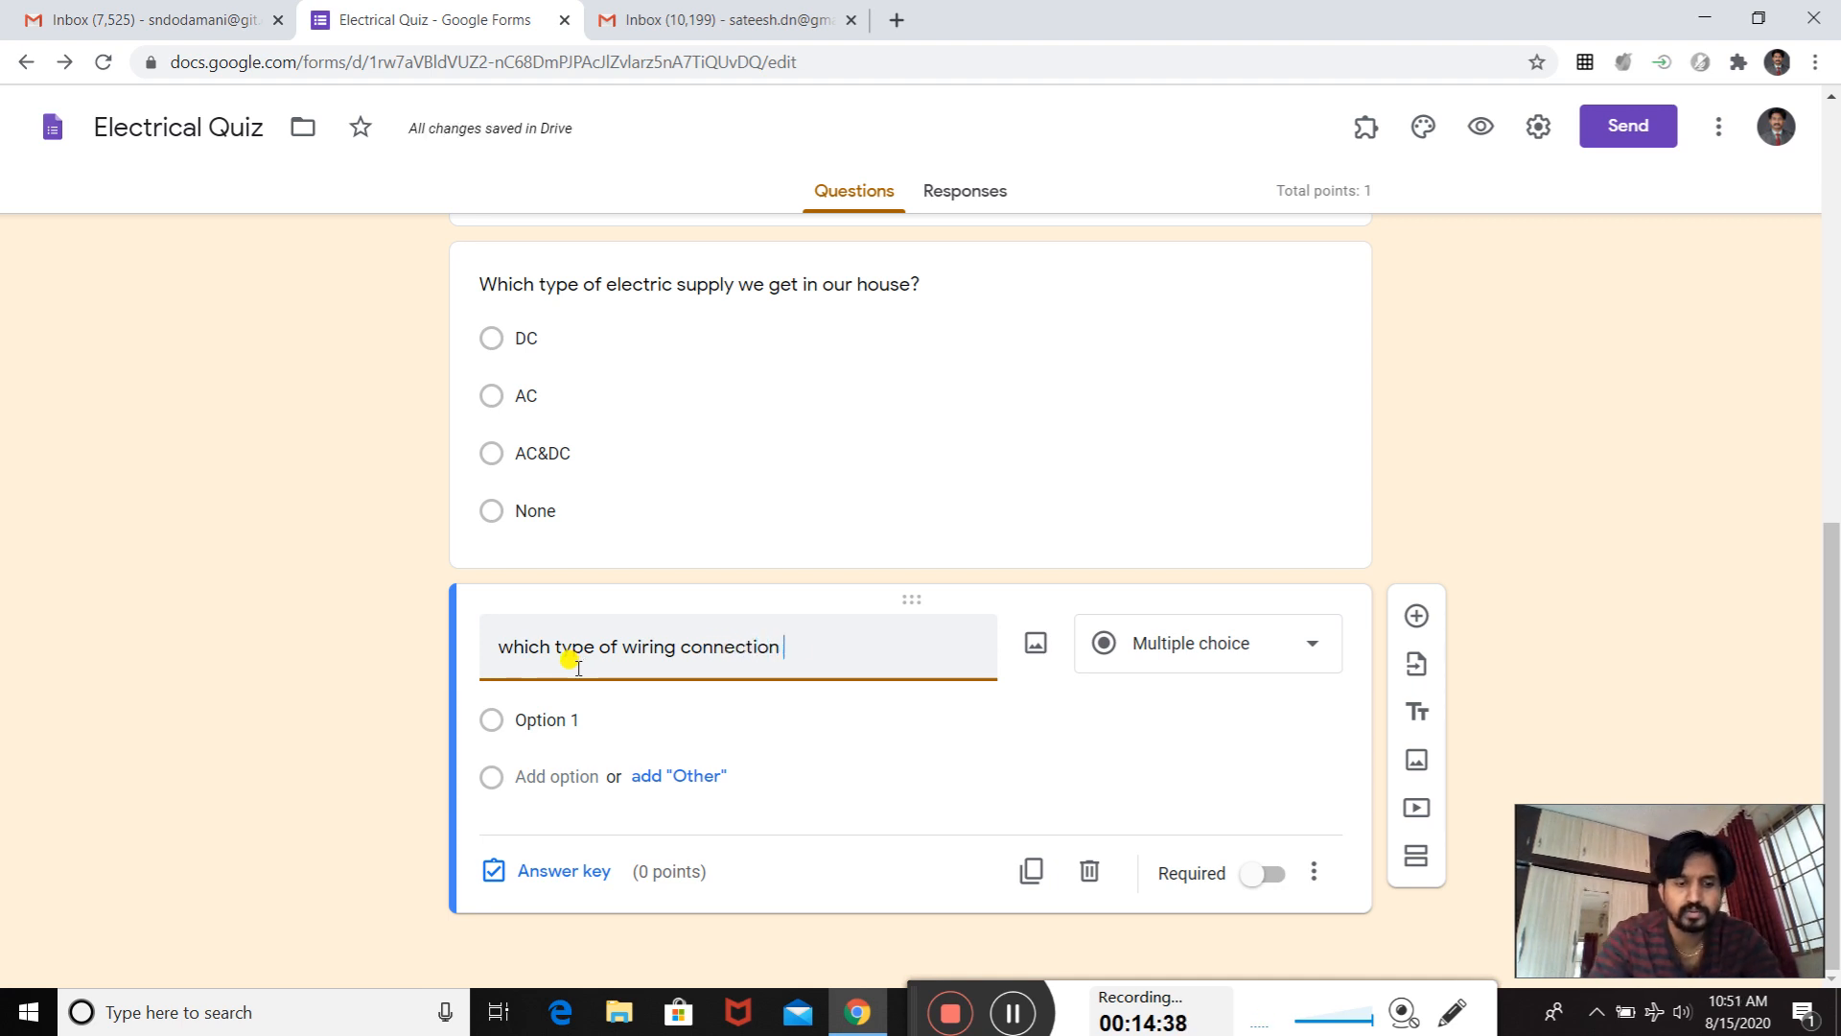
text( will be there i)
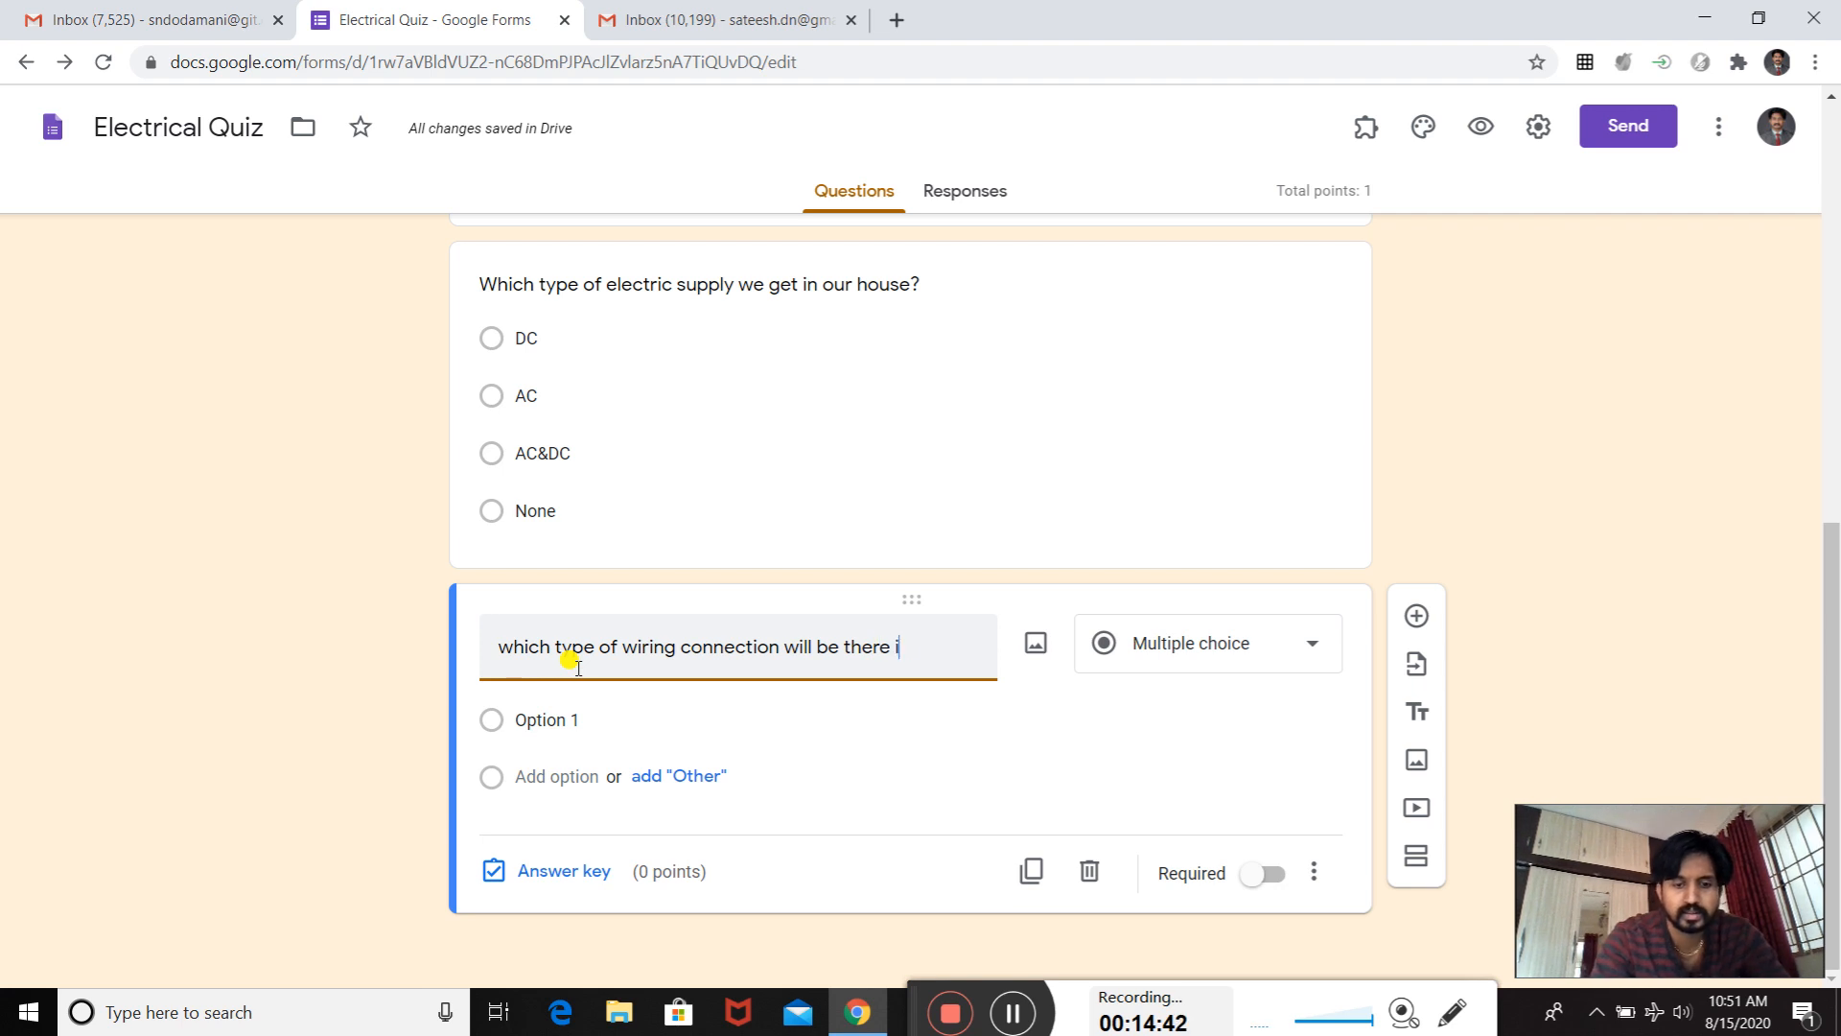
text(n house)
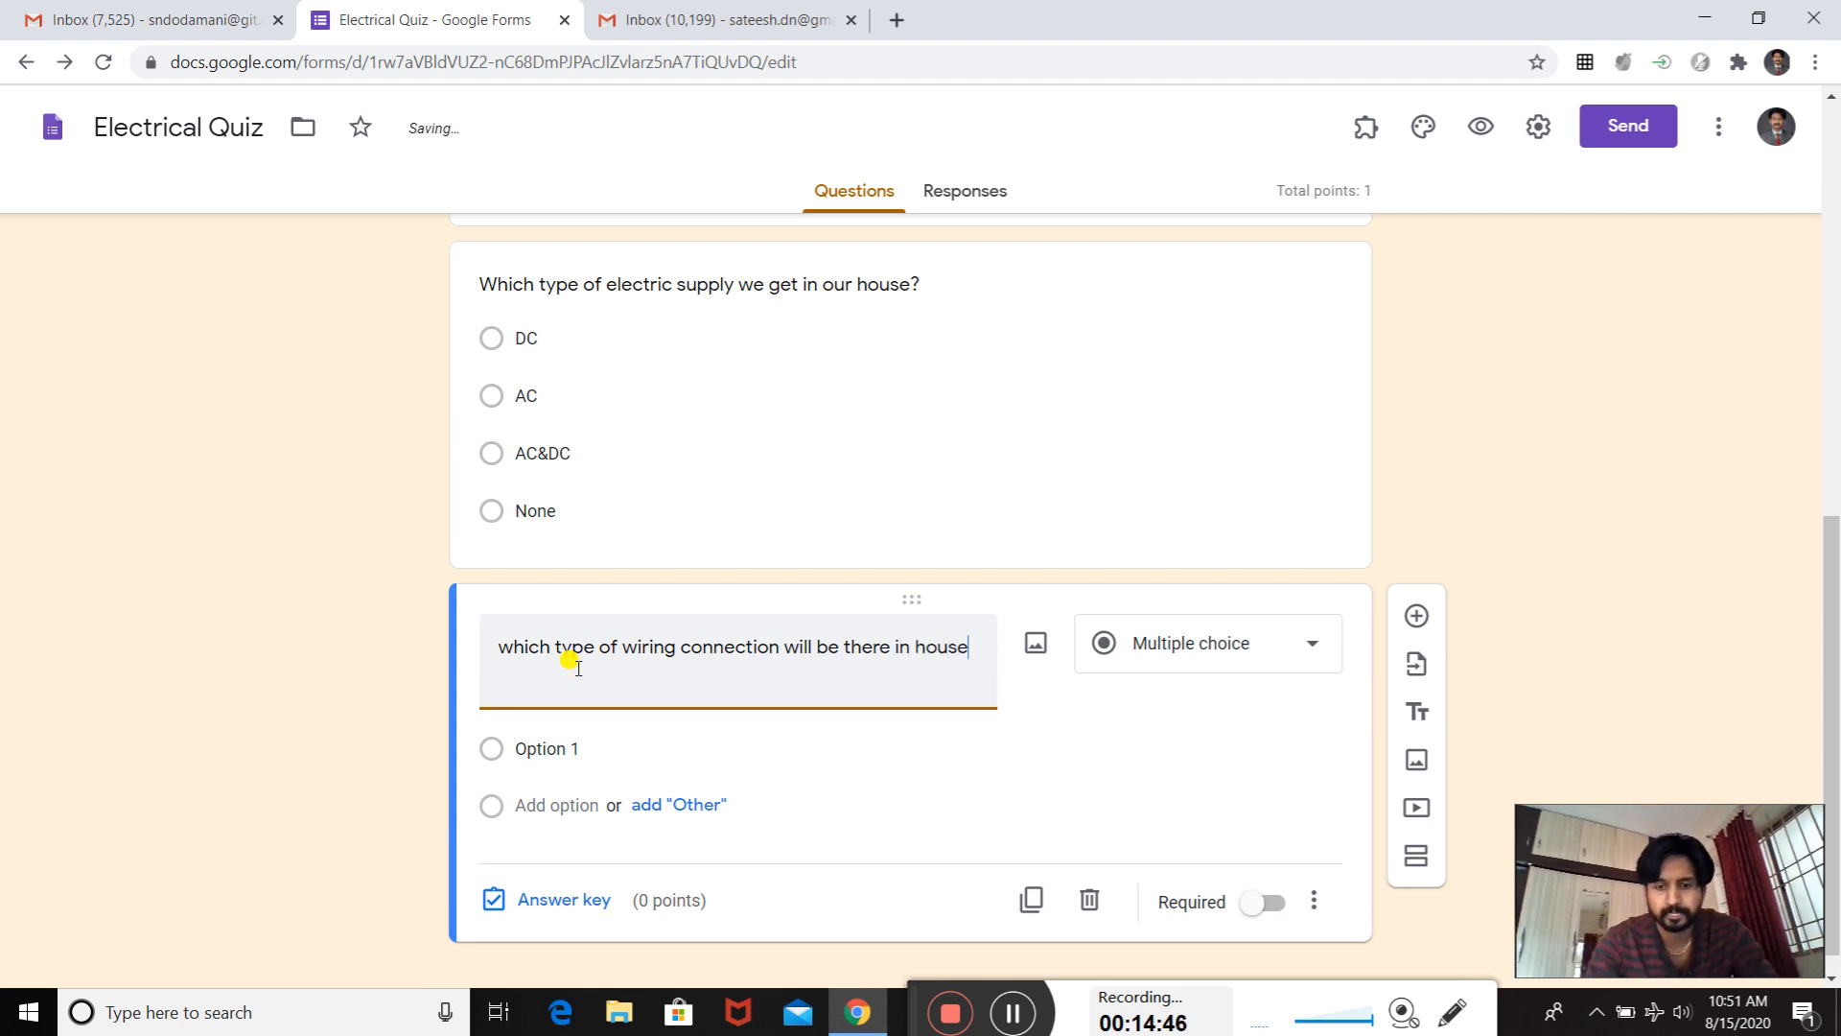
text(?)
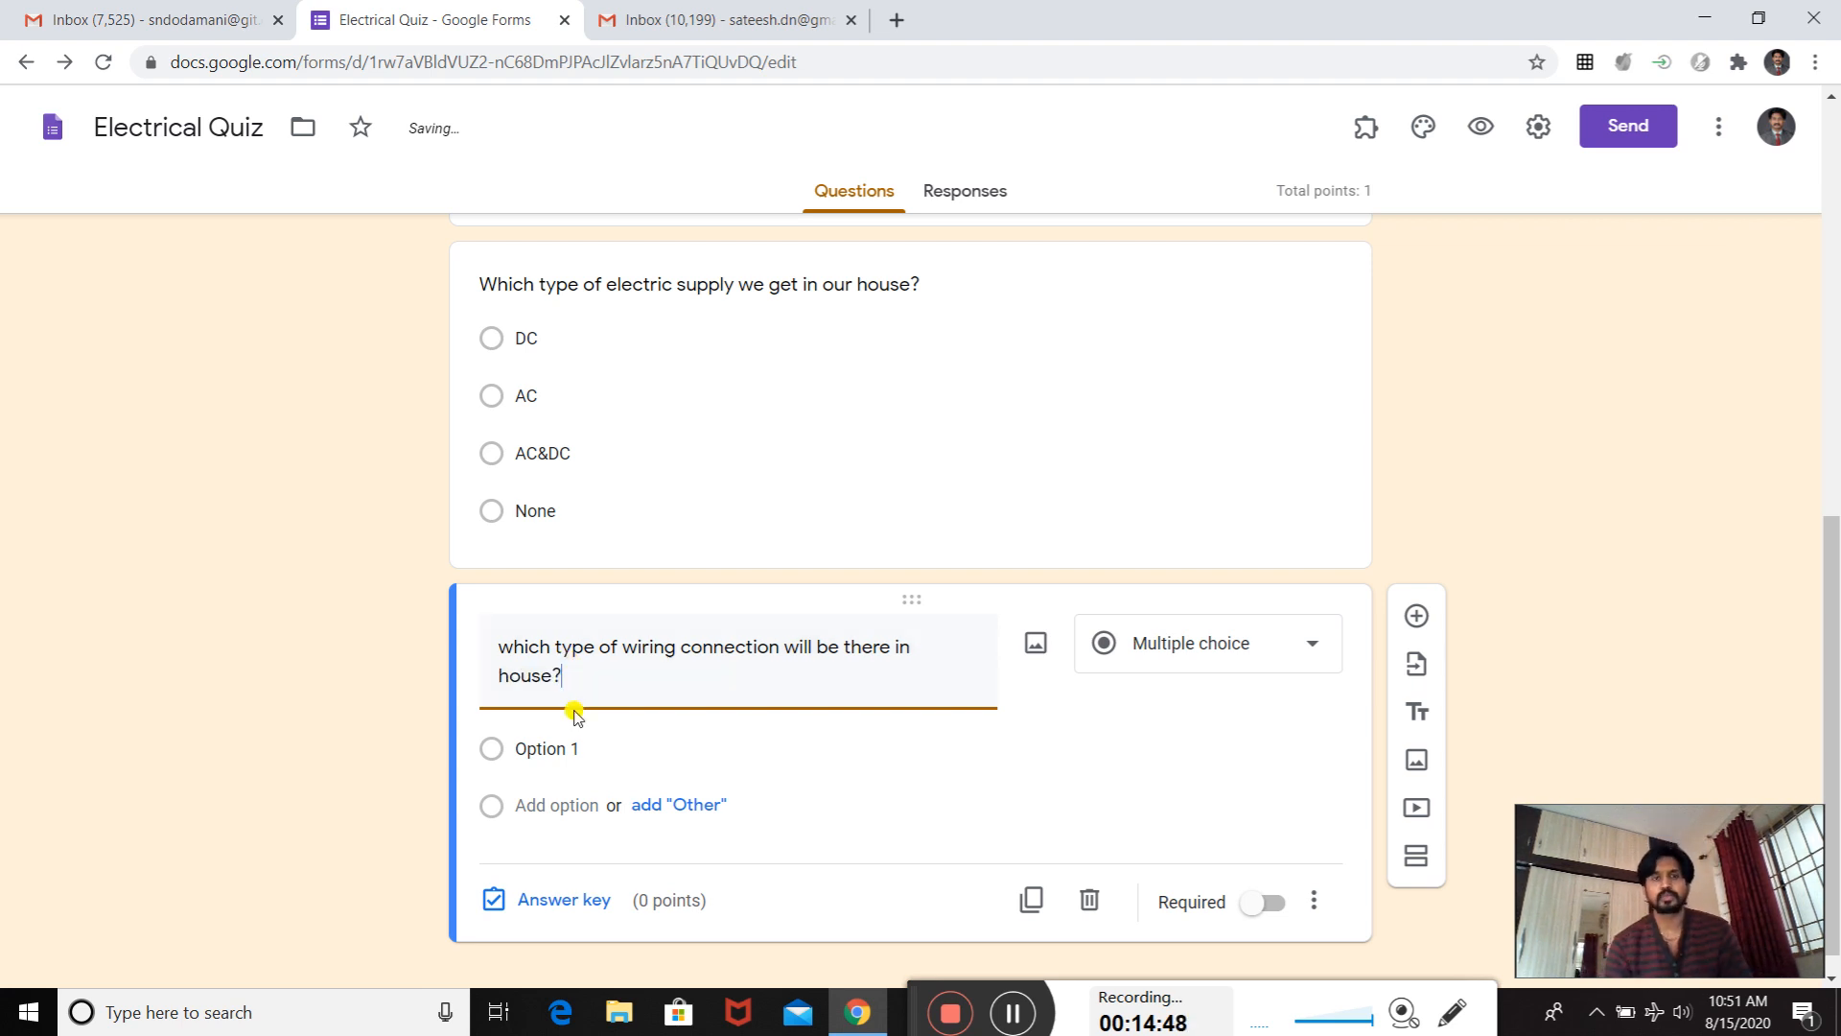
- Enter "Parallel" and "series" as the first two answer options of the wiring connection question
scroll(573, 713, down, 1)
click(529, 714)
text(Parall)
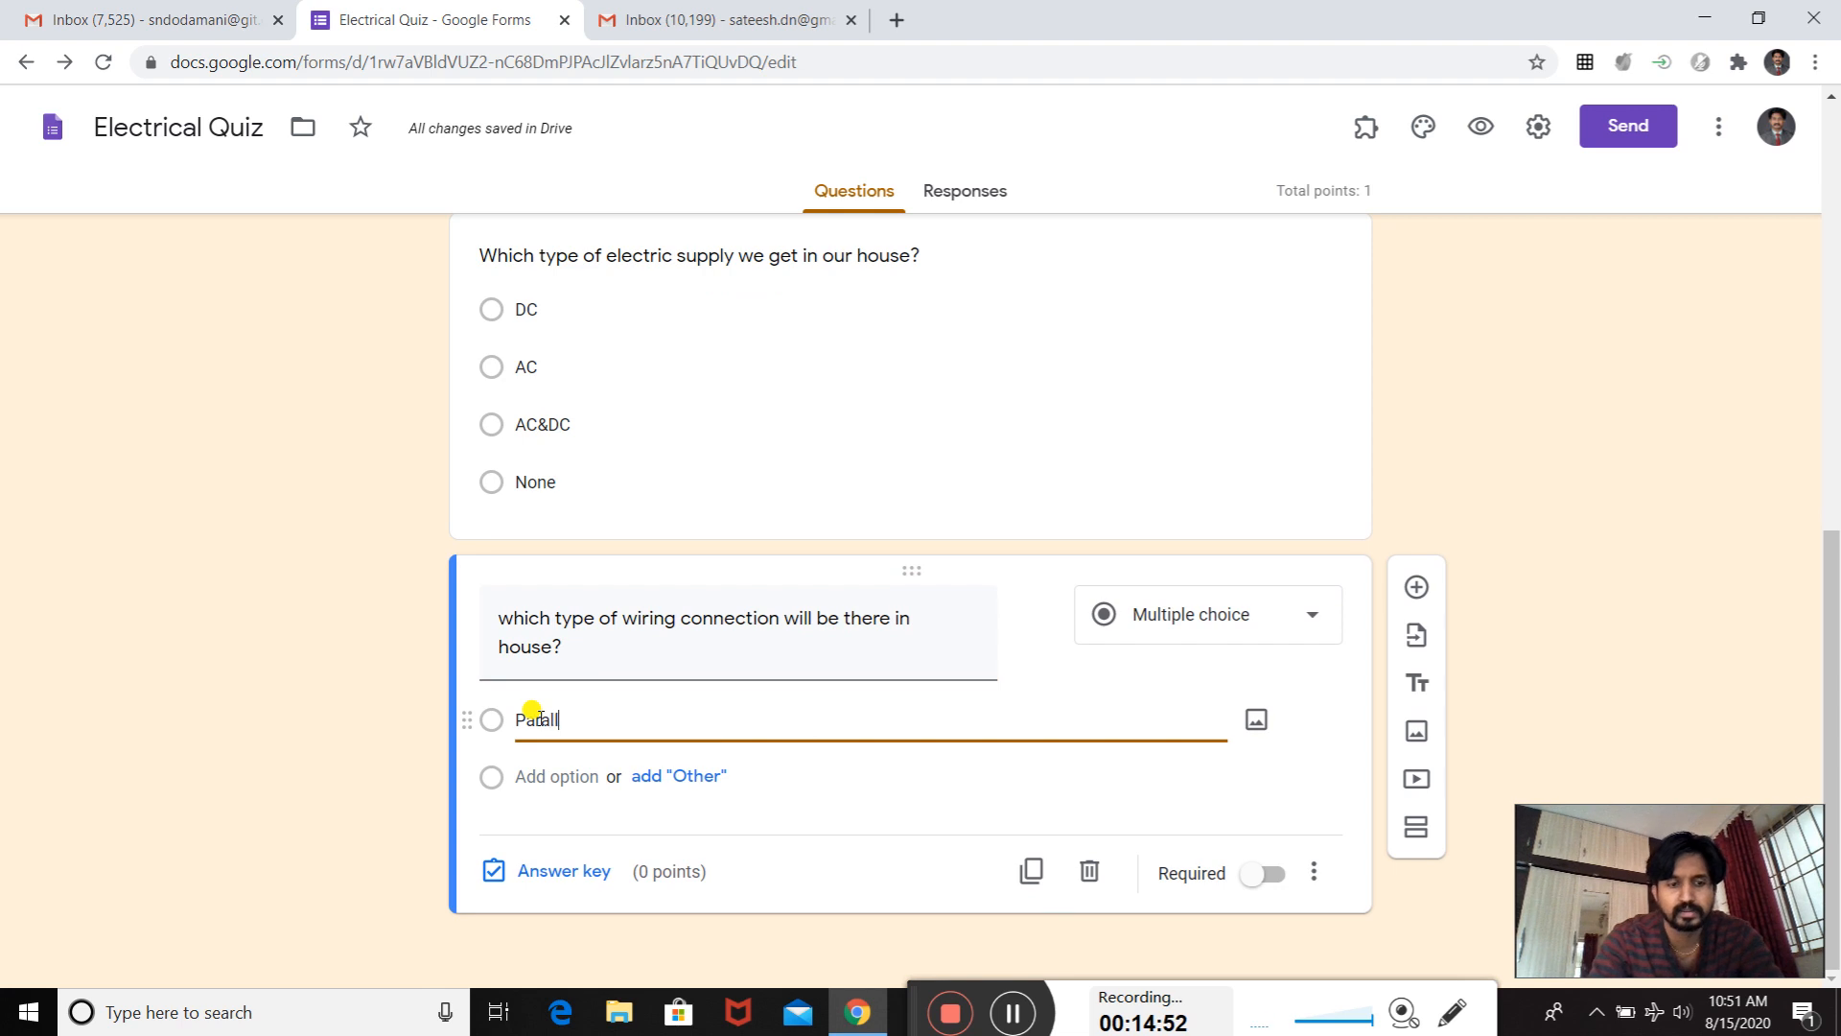
text(el)
click(555, 775)
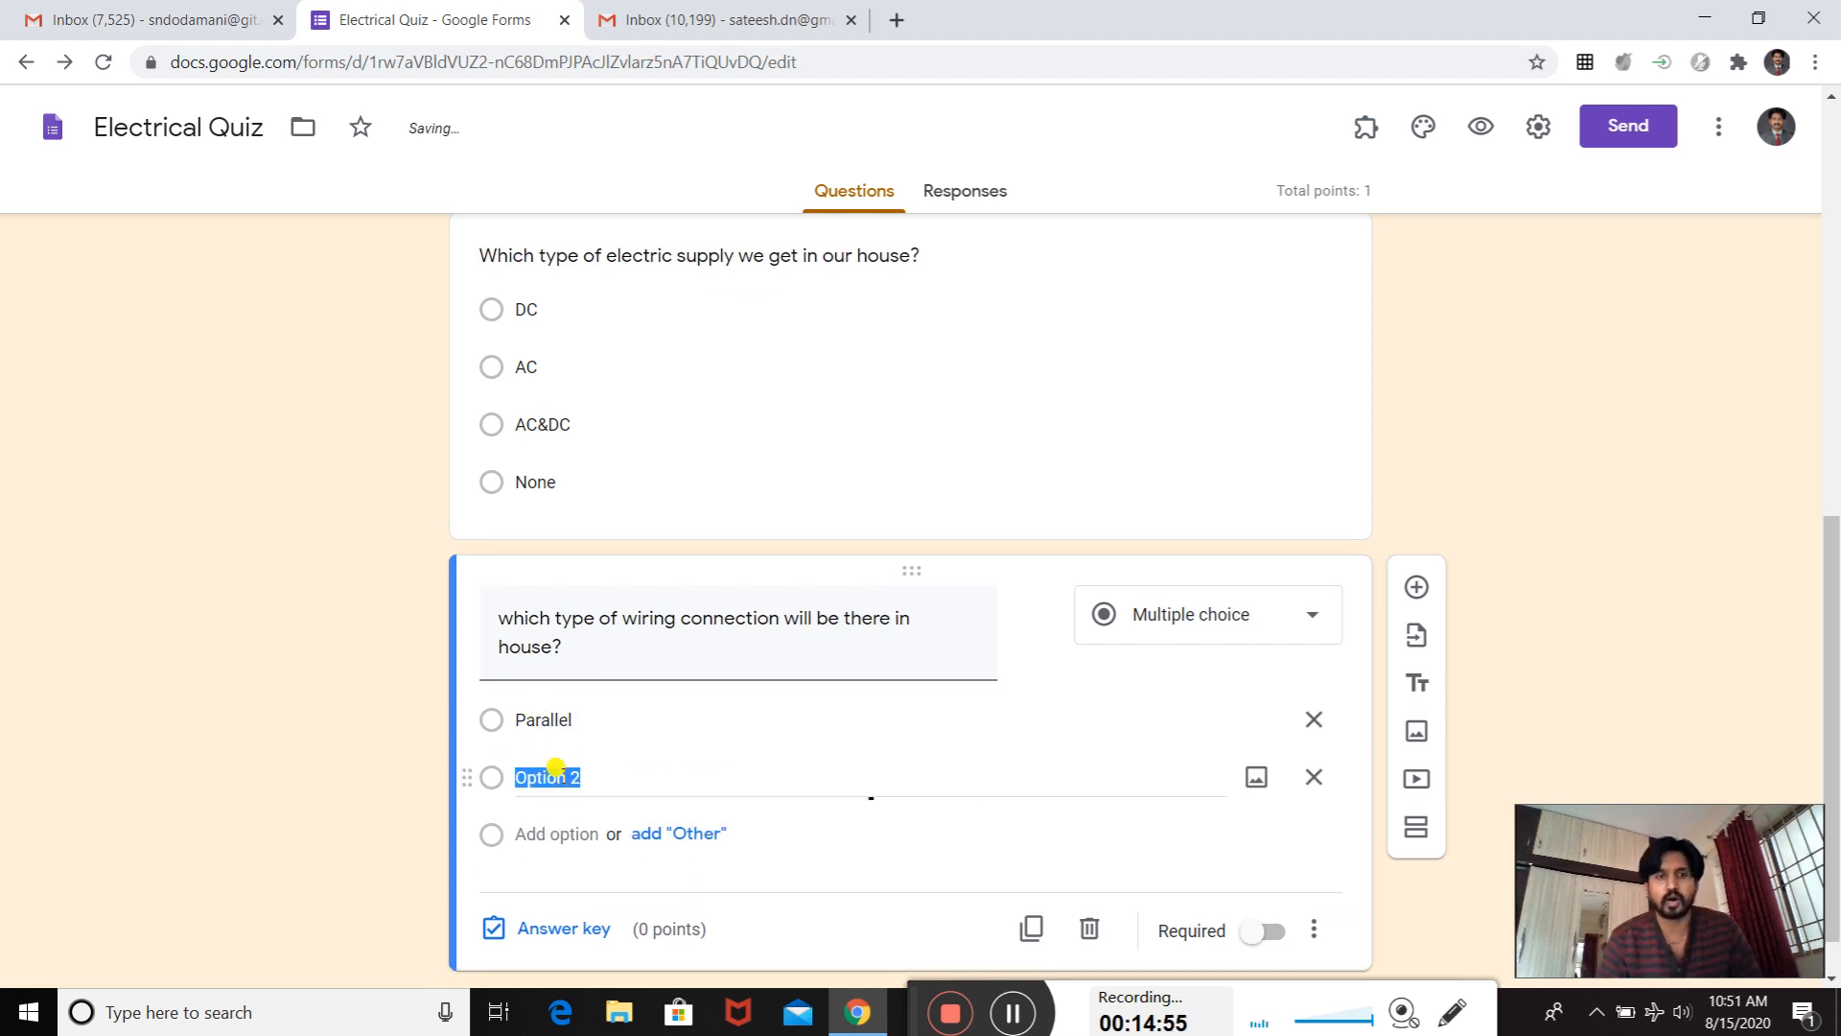
text(seri)
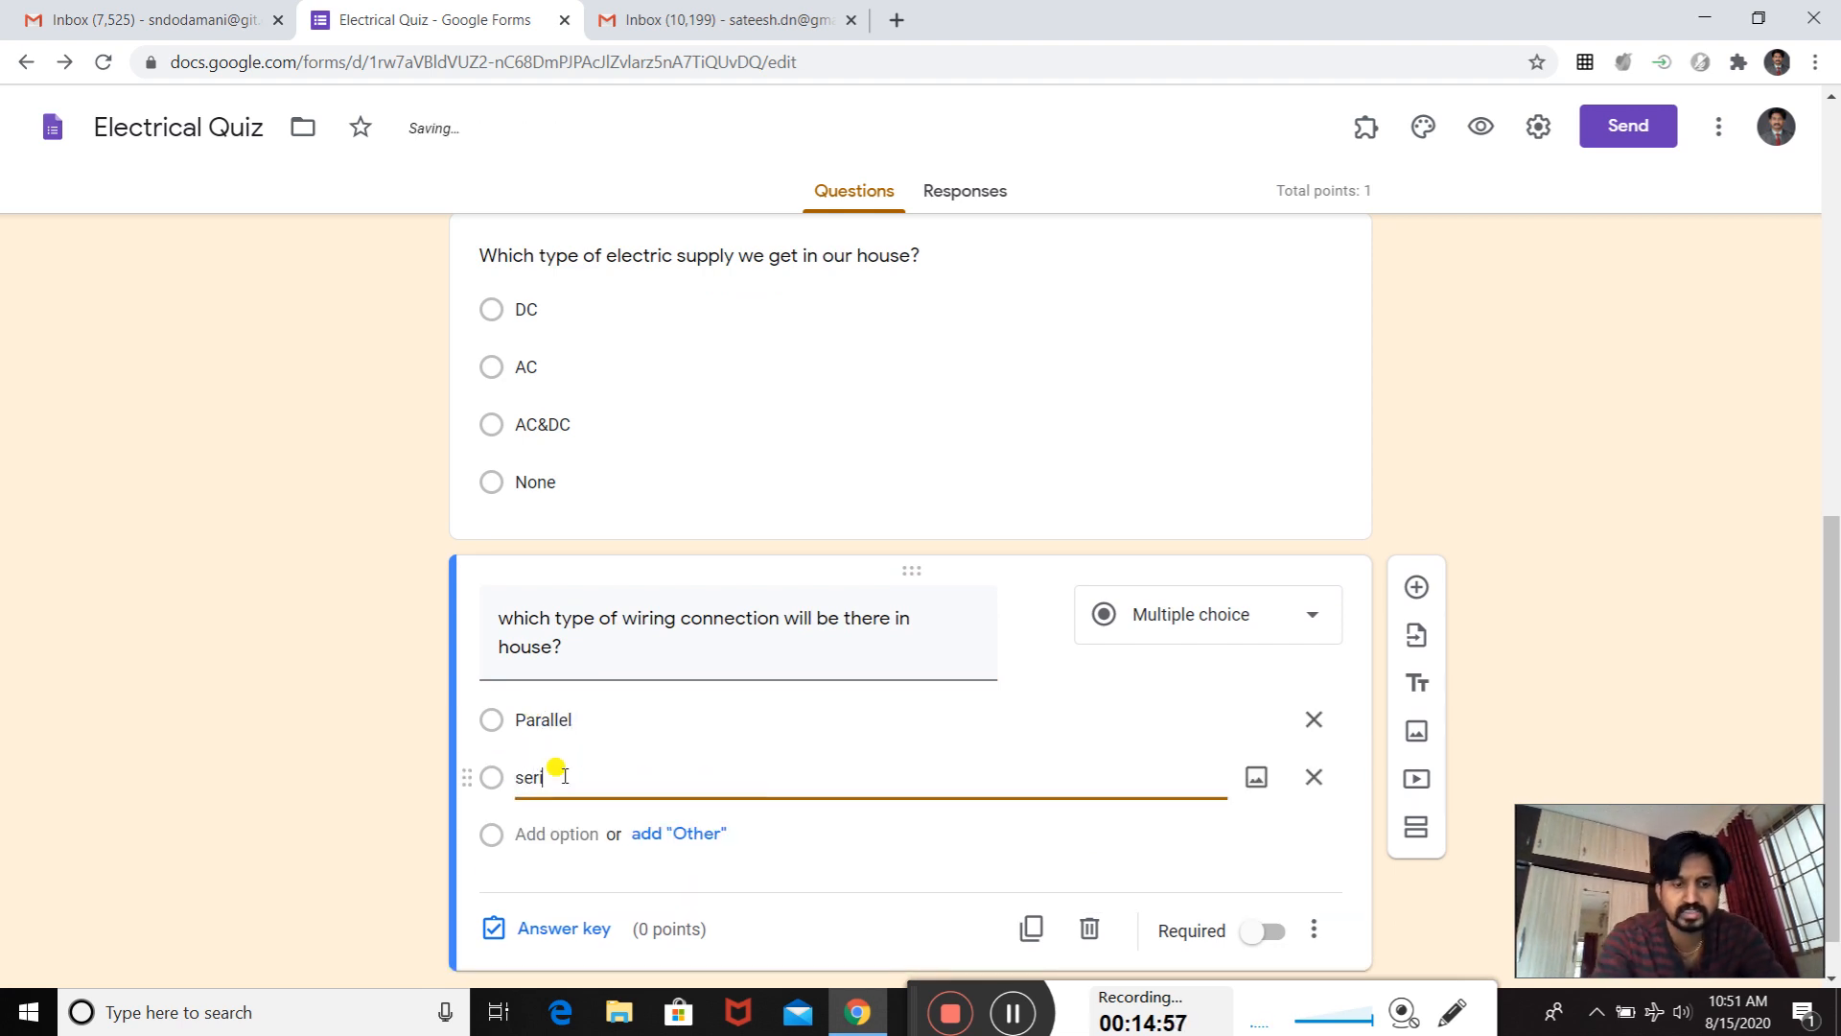
text(es)
scroll(564, 796, down, 1)
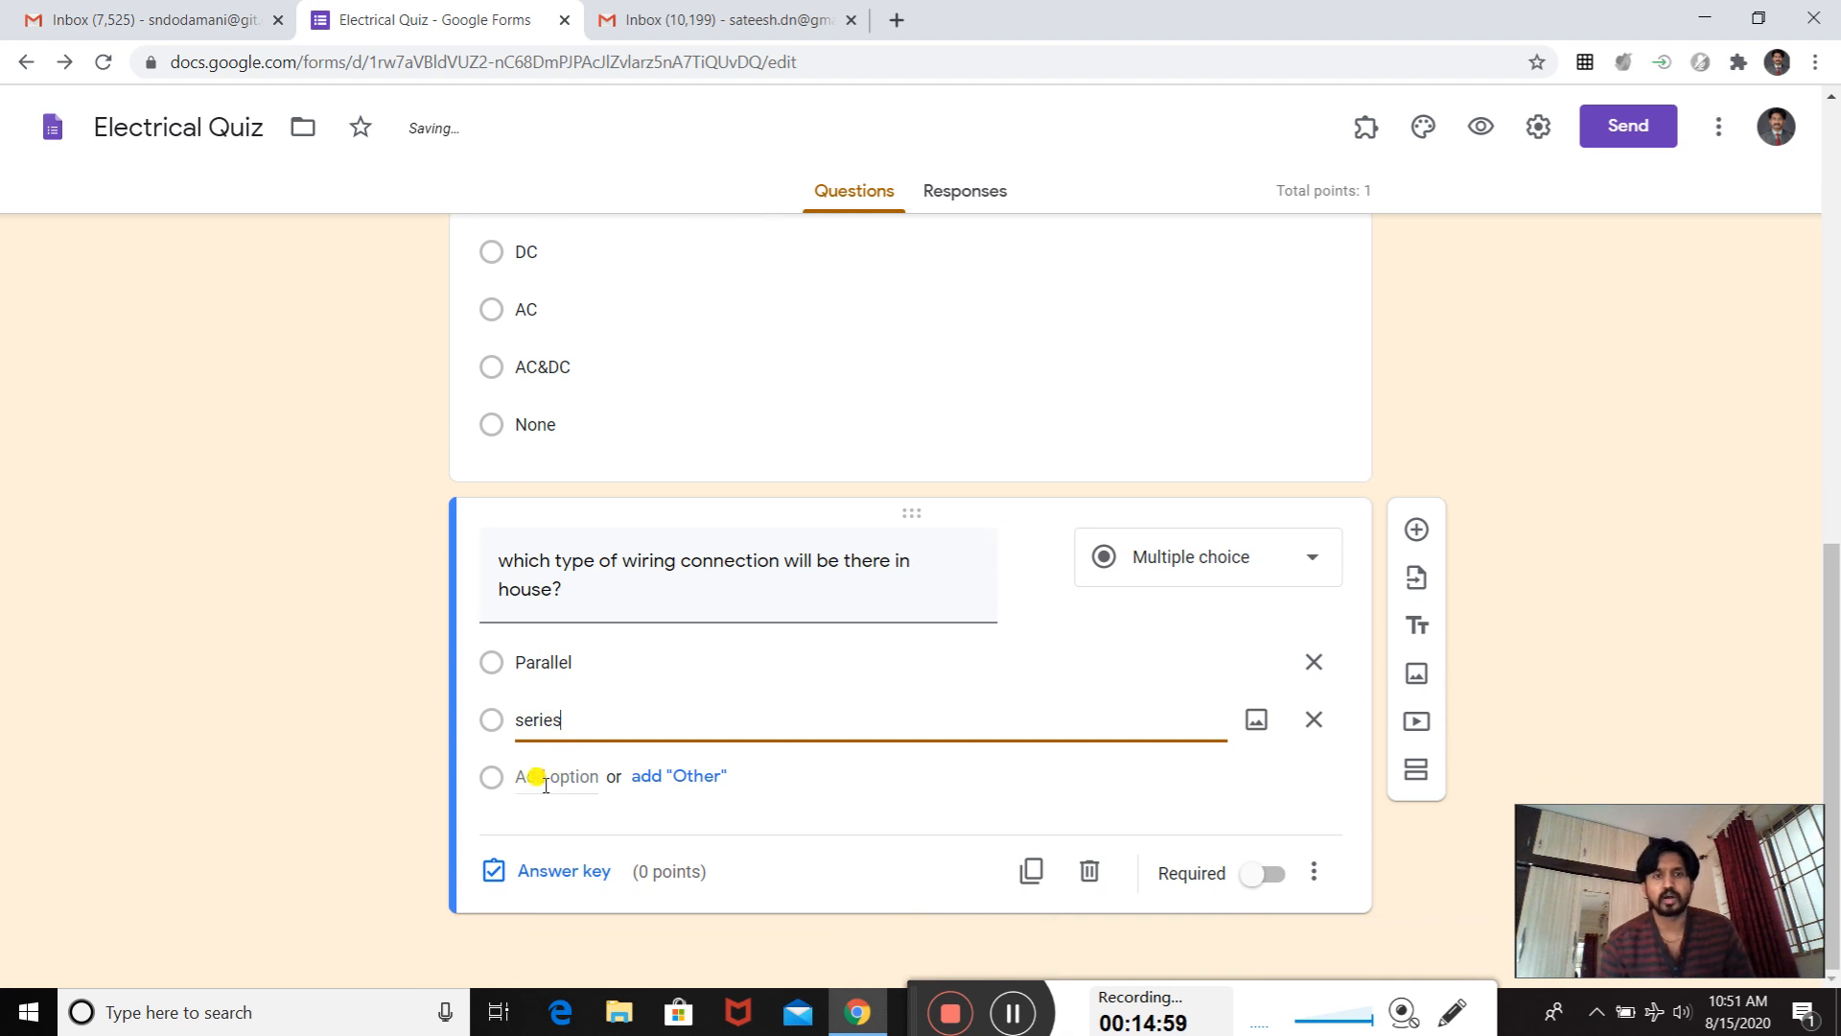
- Add "Series parallel" and "none" as the third and fourth answer options of the wiring connection question
click(537, 776)
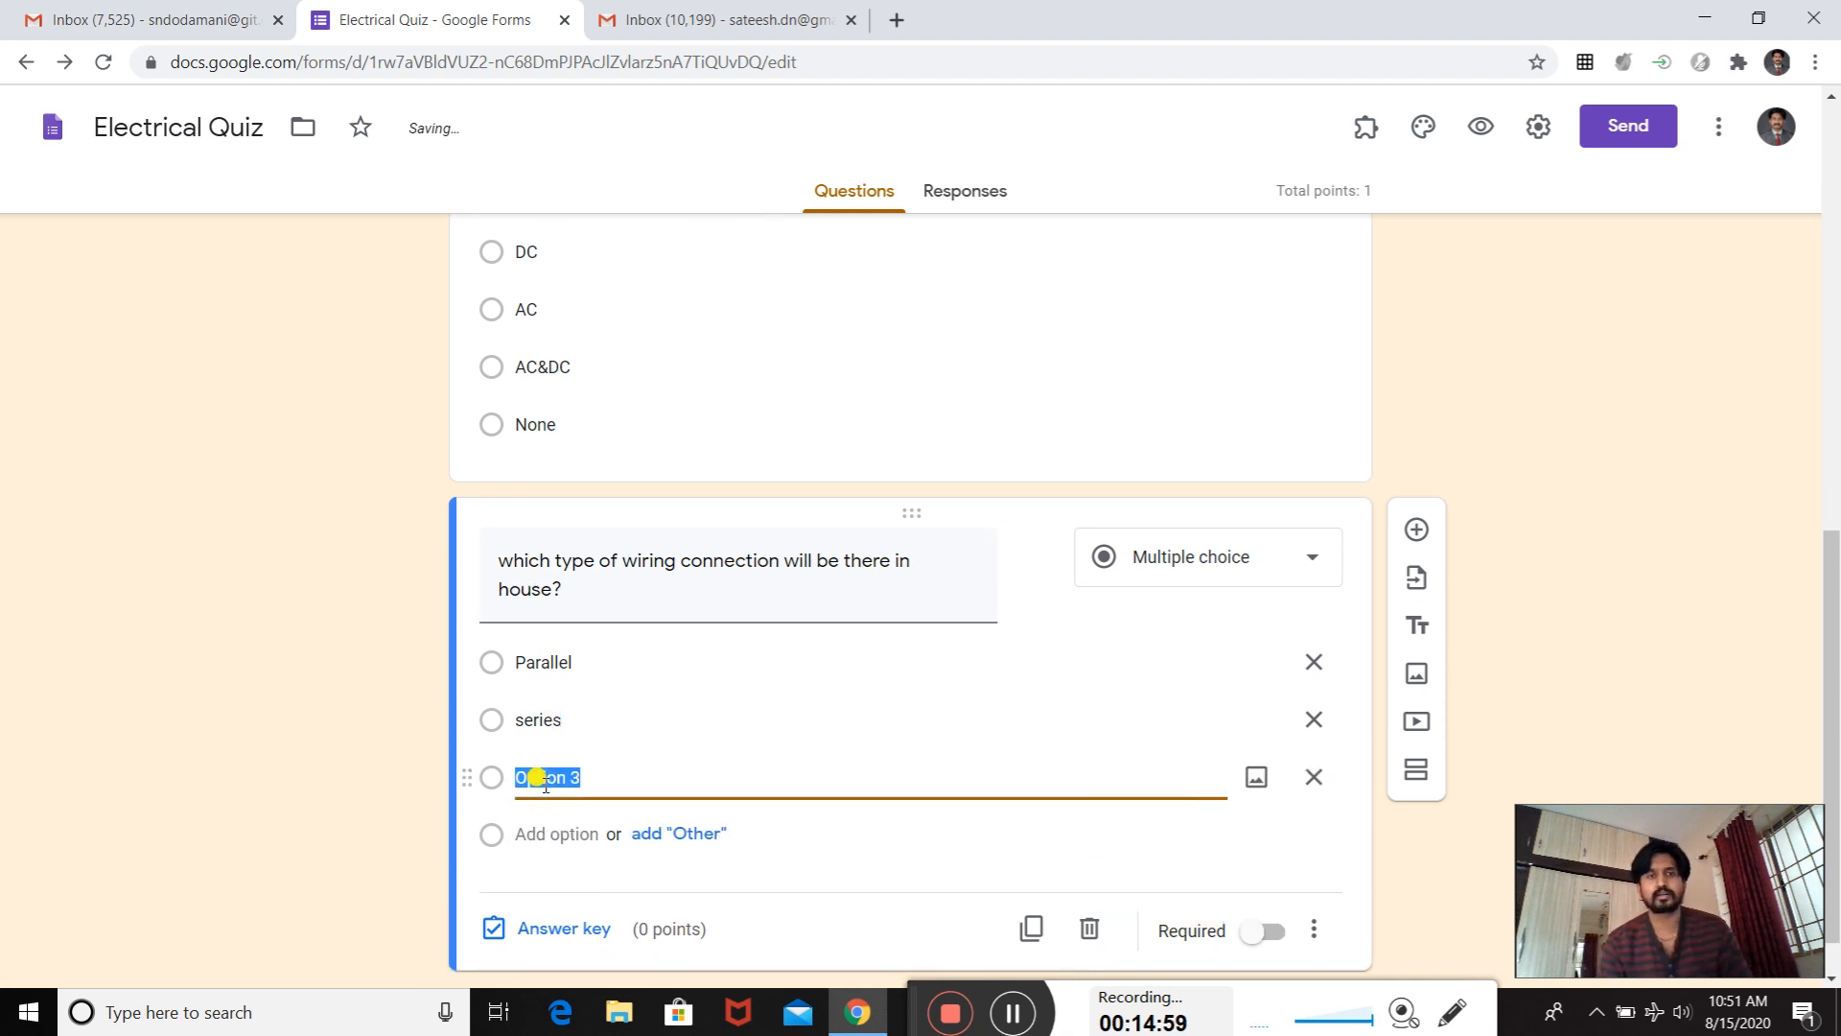
text(Series pa)
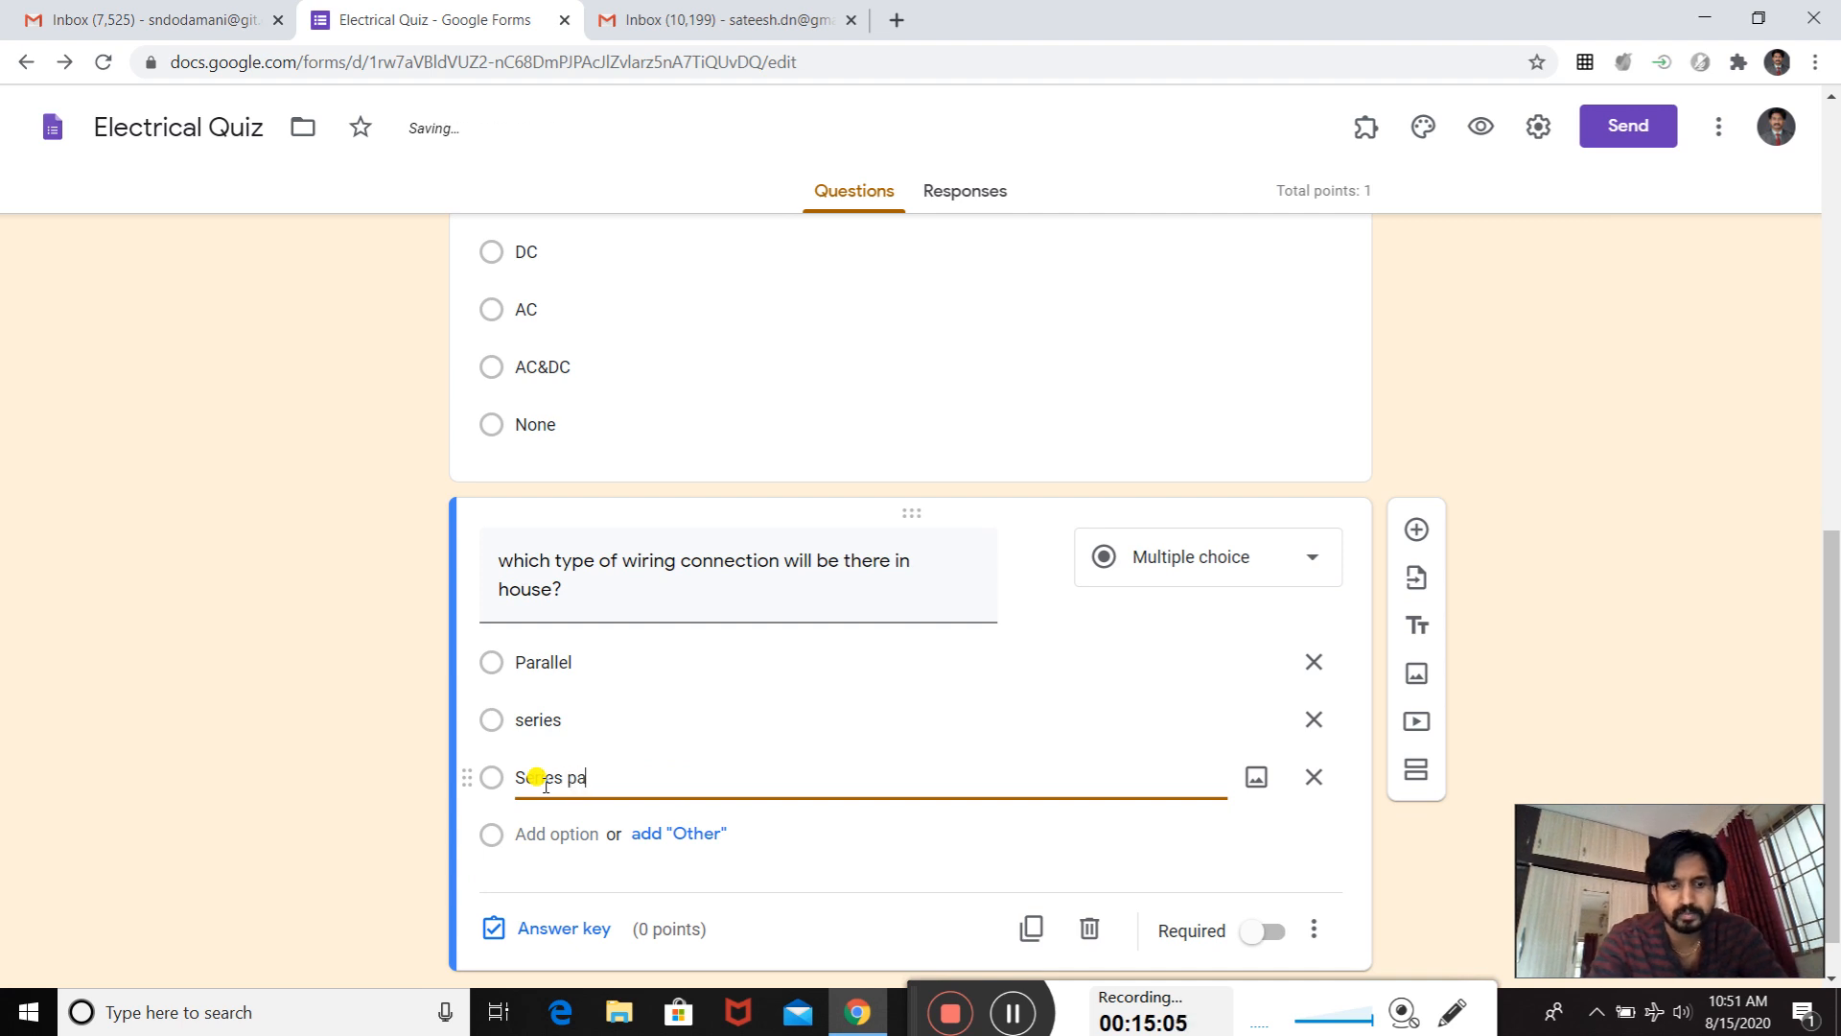
text(ralle)
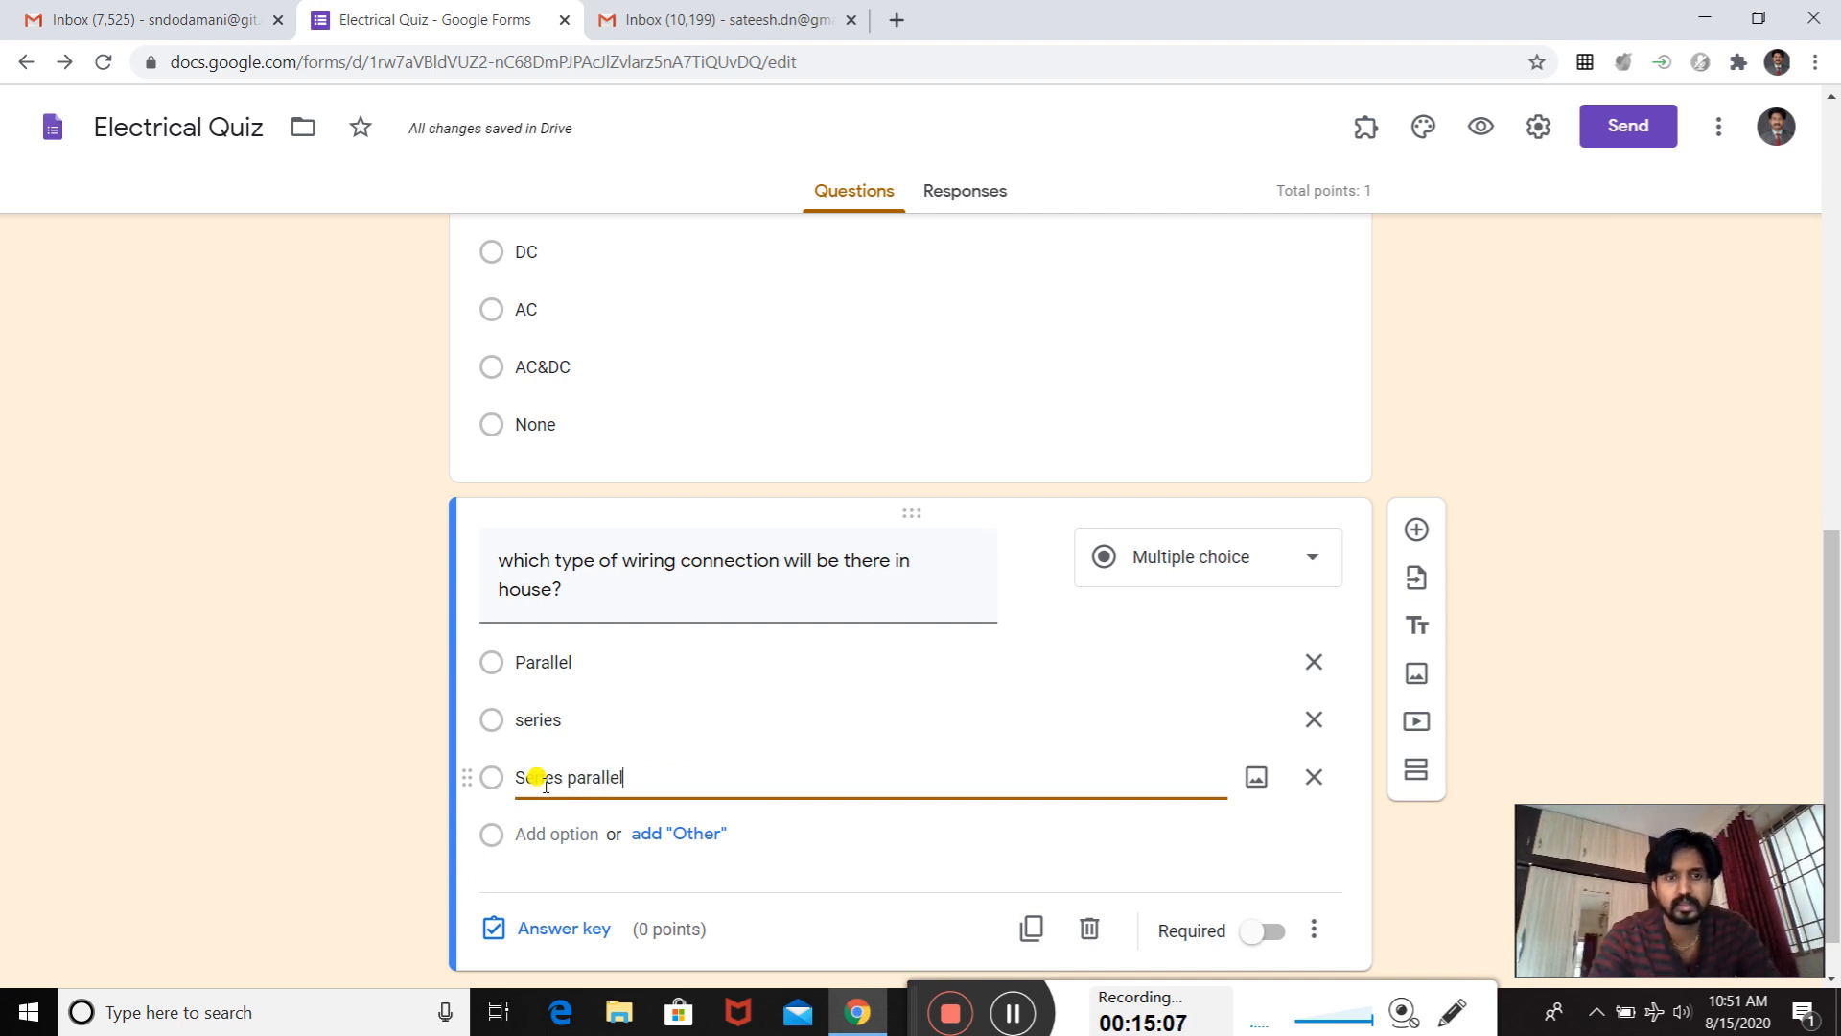
text(l)
scroll(545, 781, down, 1)
click(546, 778)
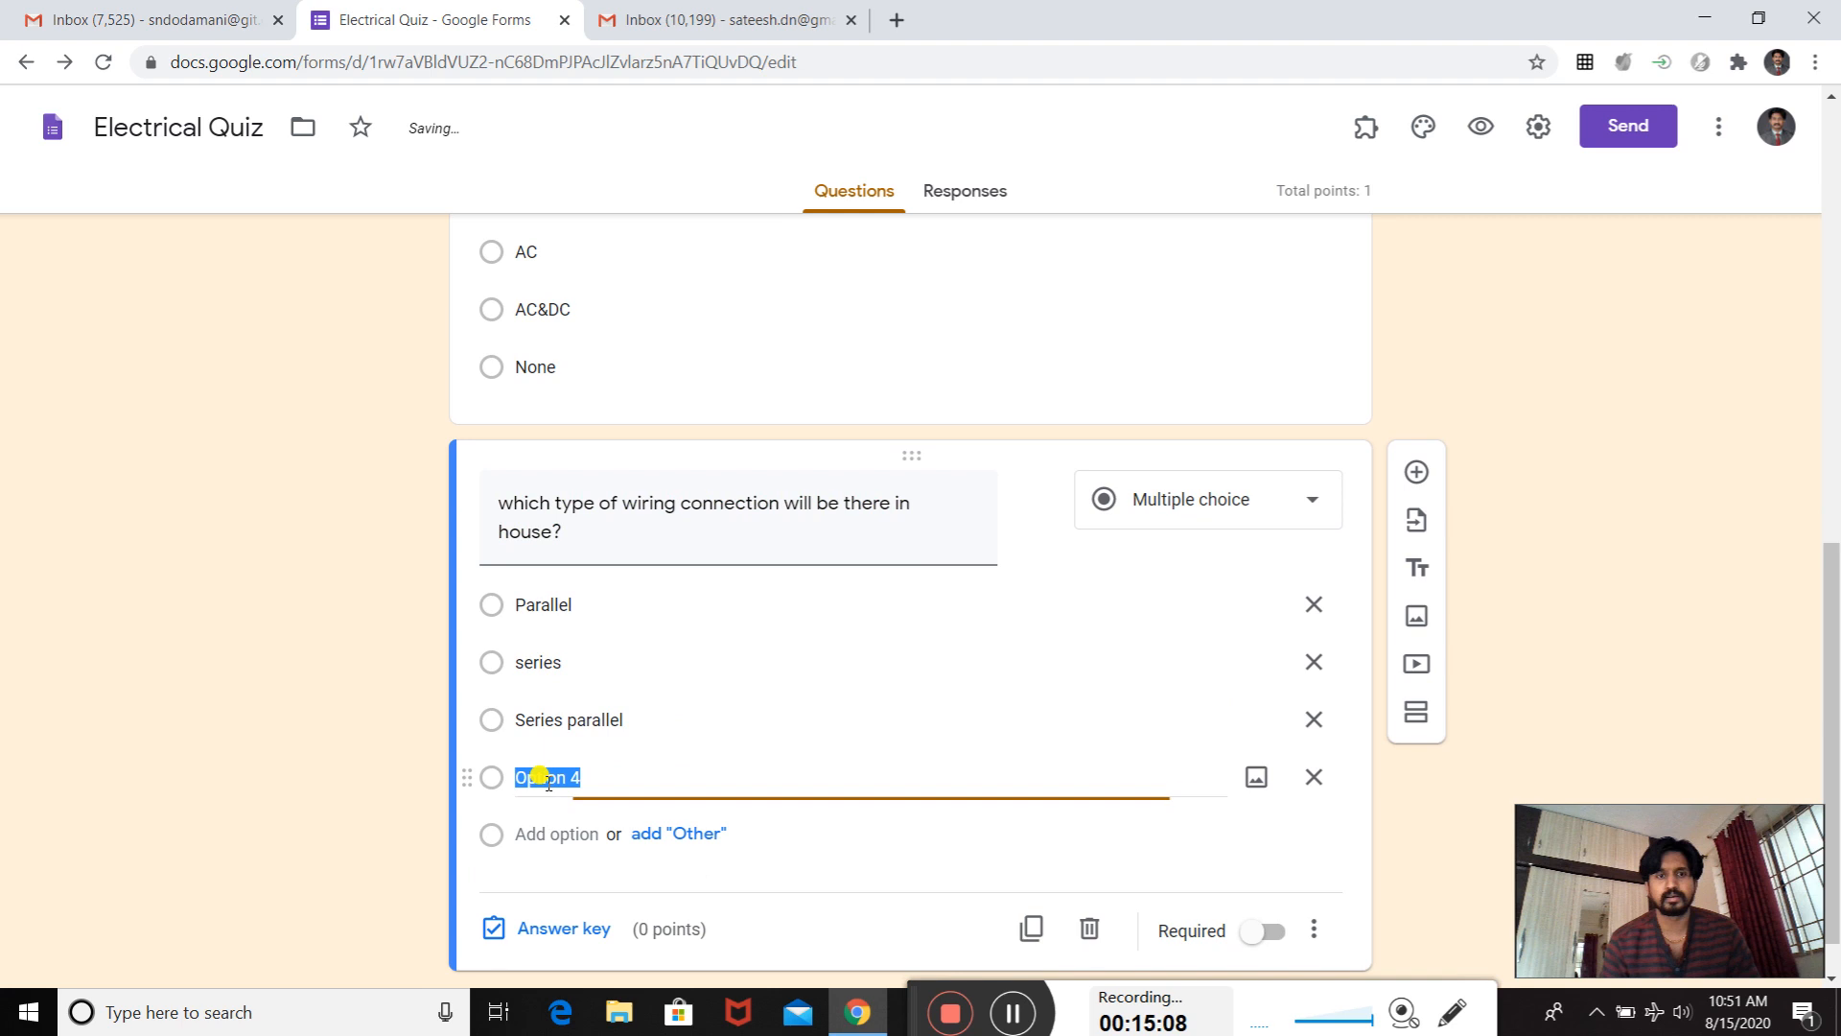
text(n)
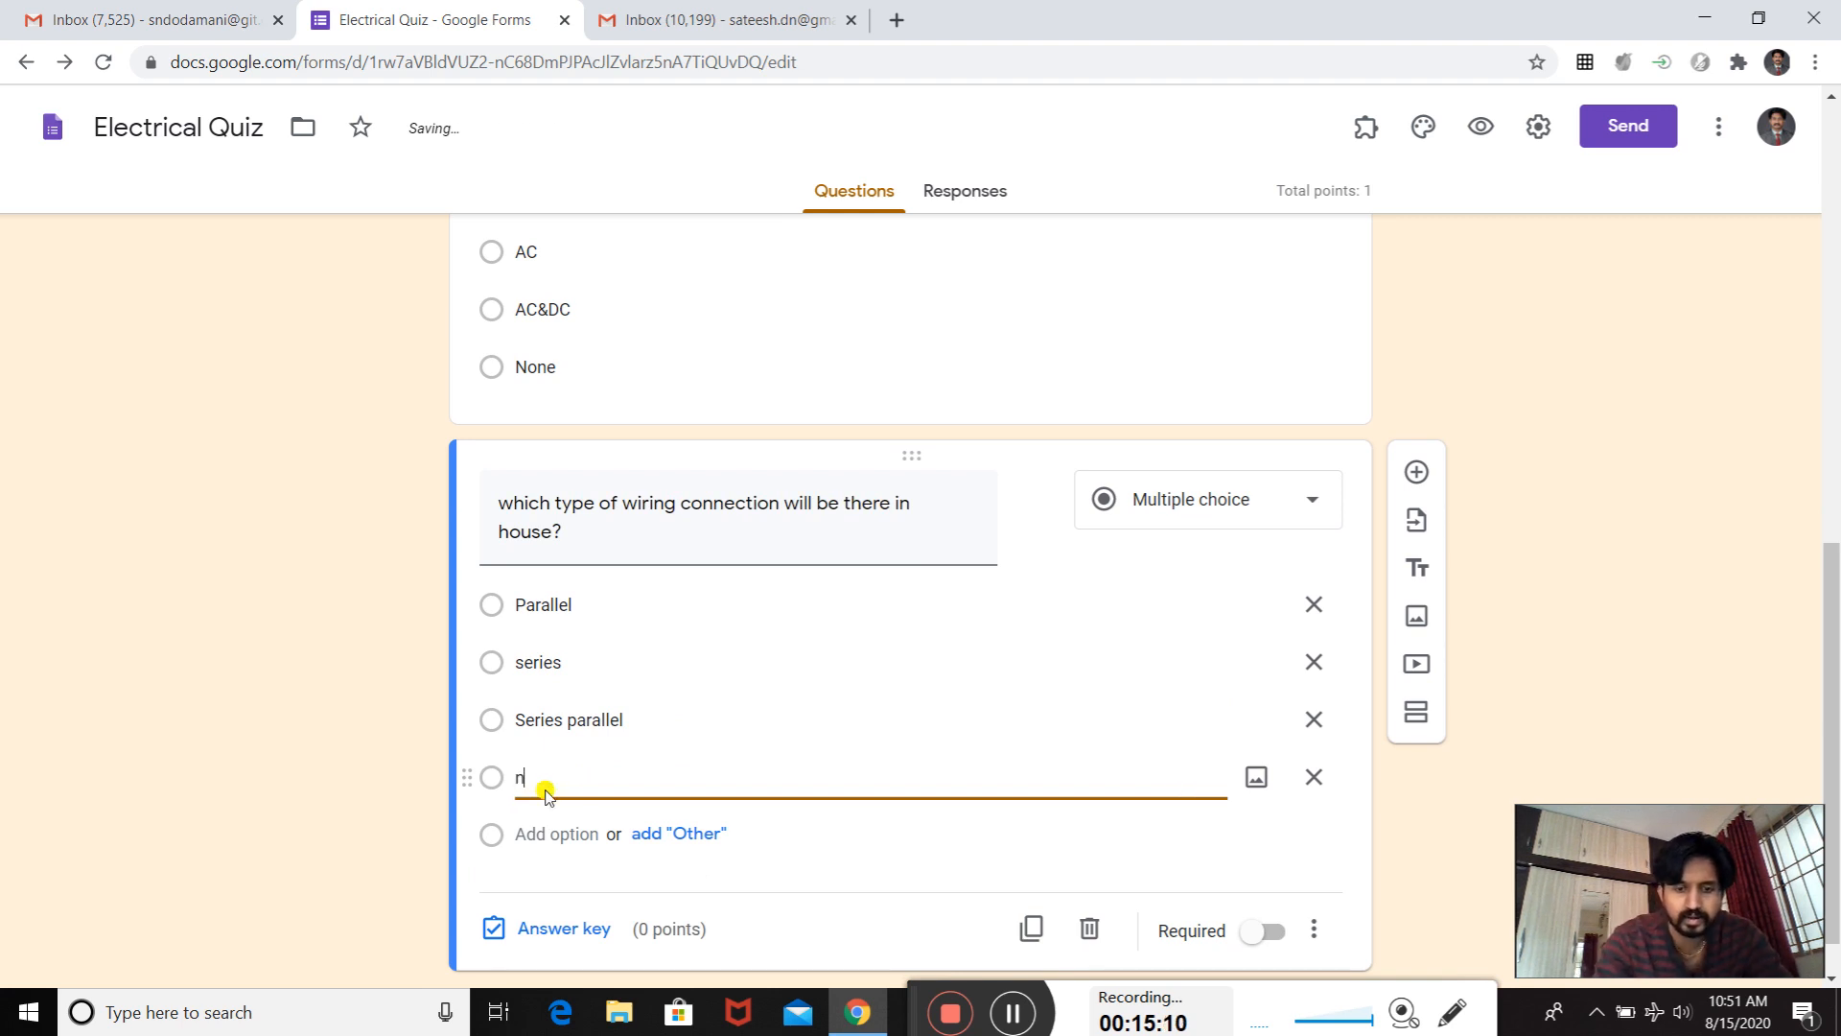
text(one)
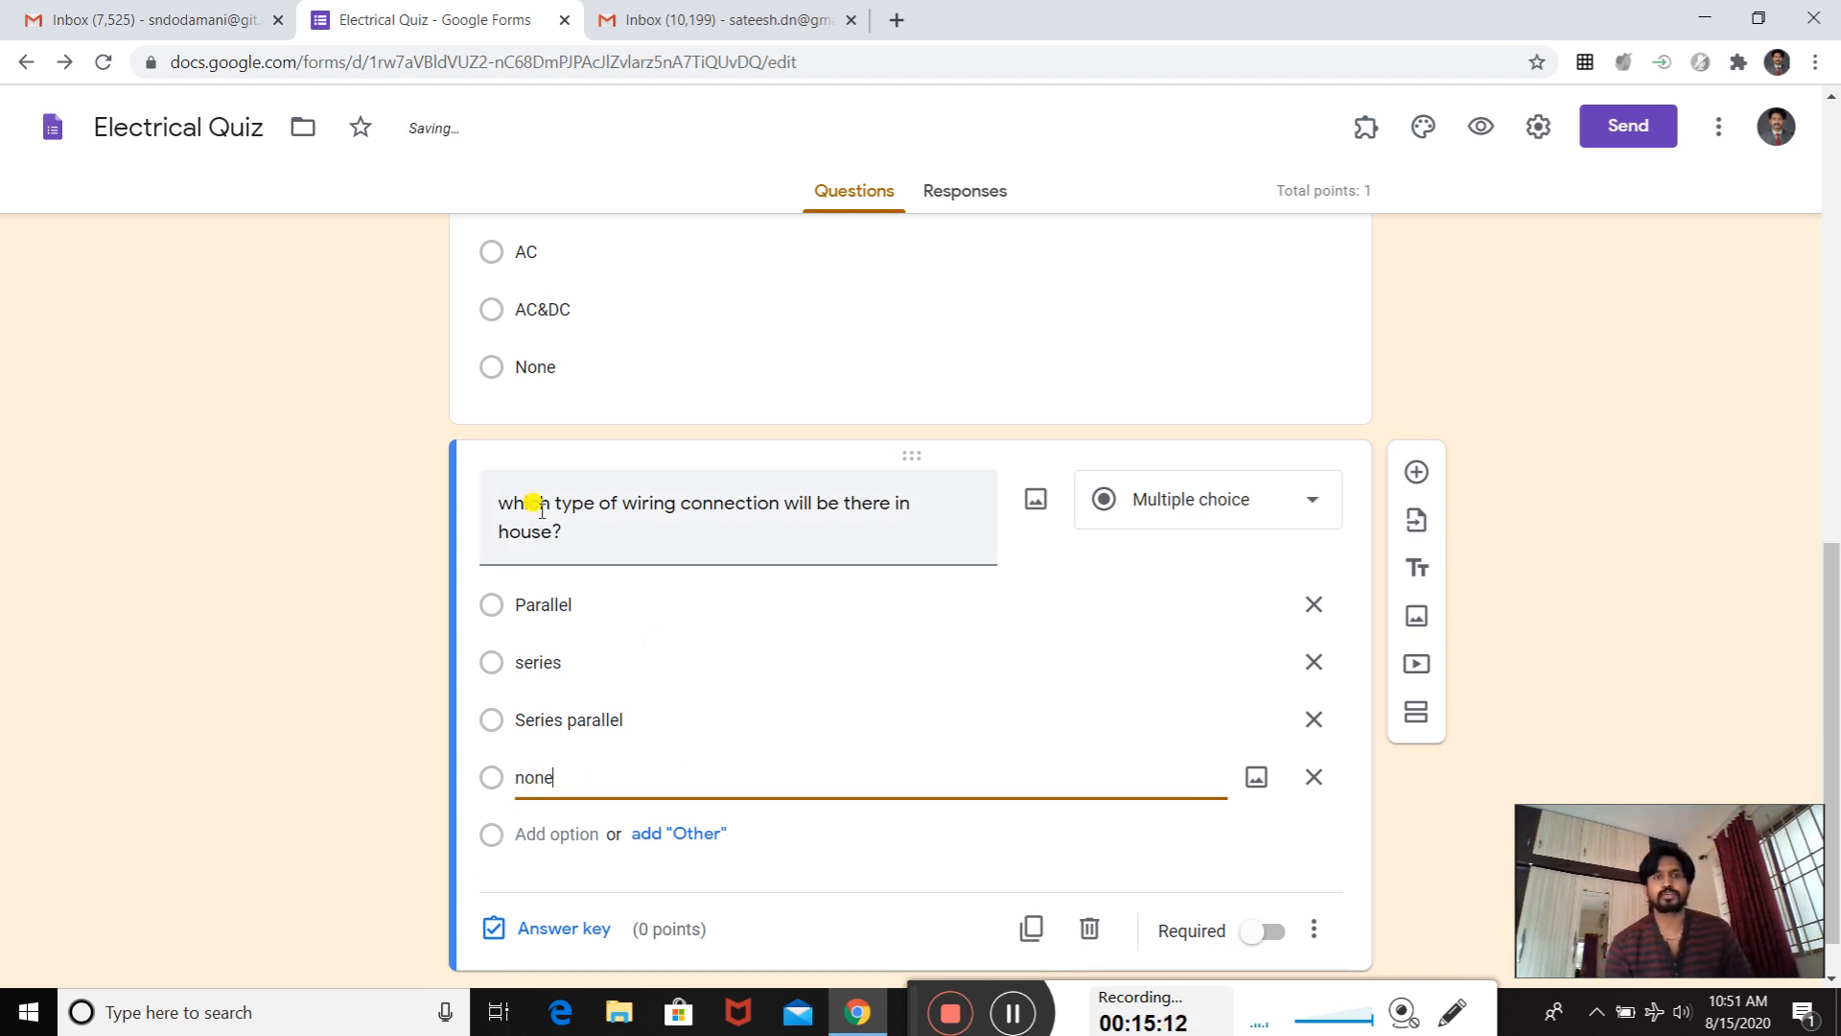
- Replace the opening words "which type" in the wiring question's title with "How loads will be connected in house?"
triple_click(594, 509)
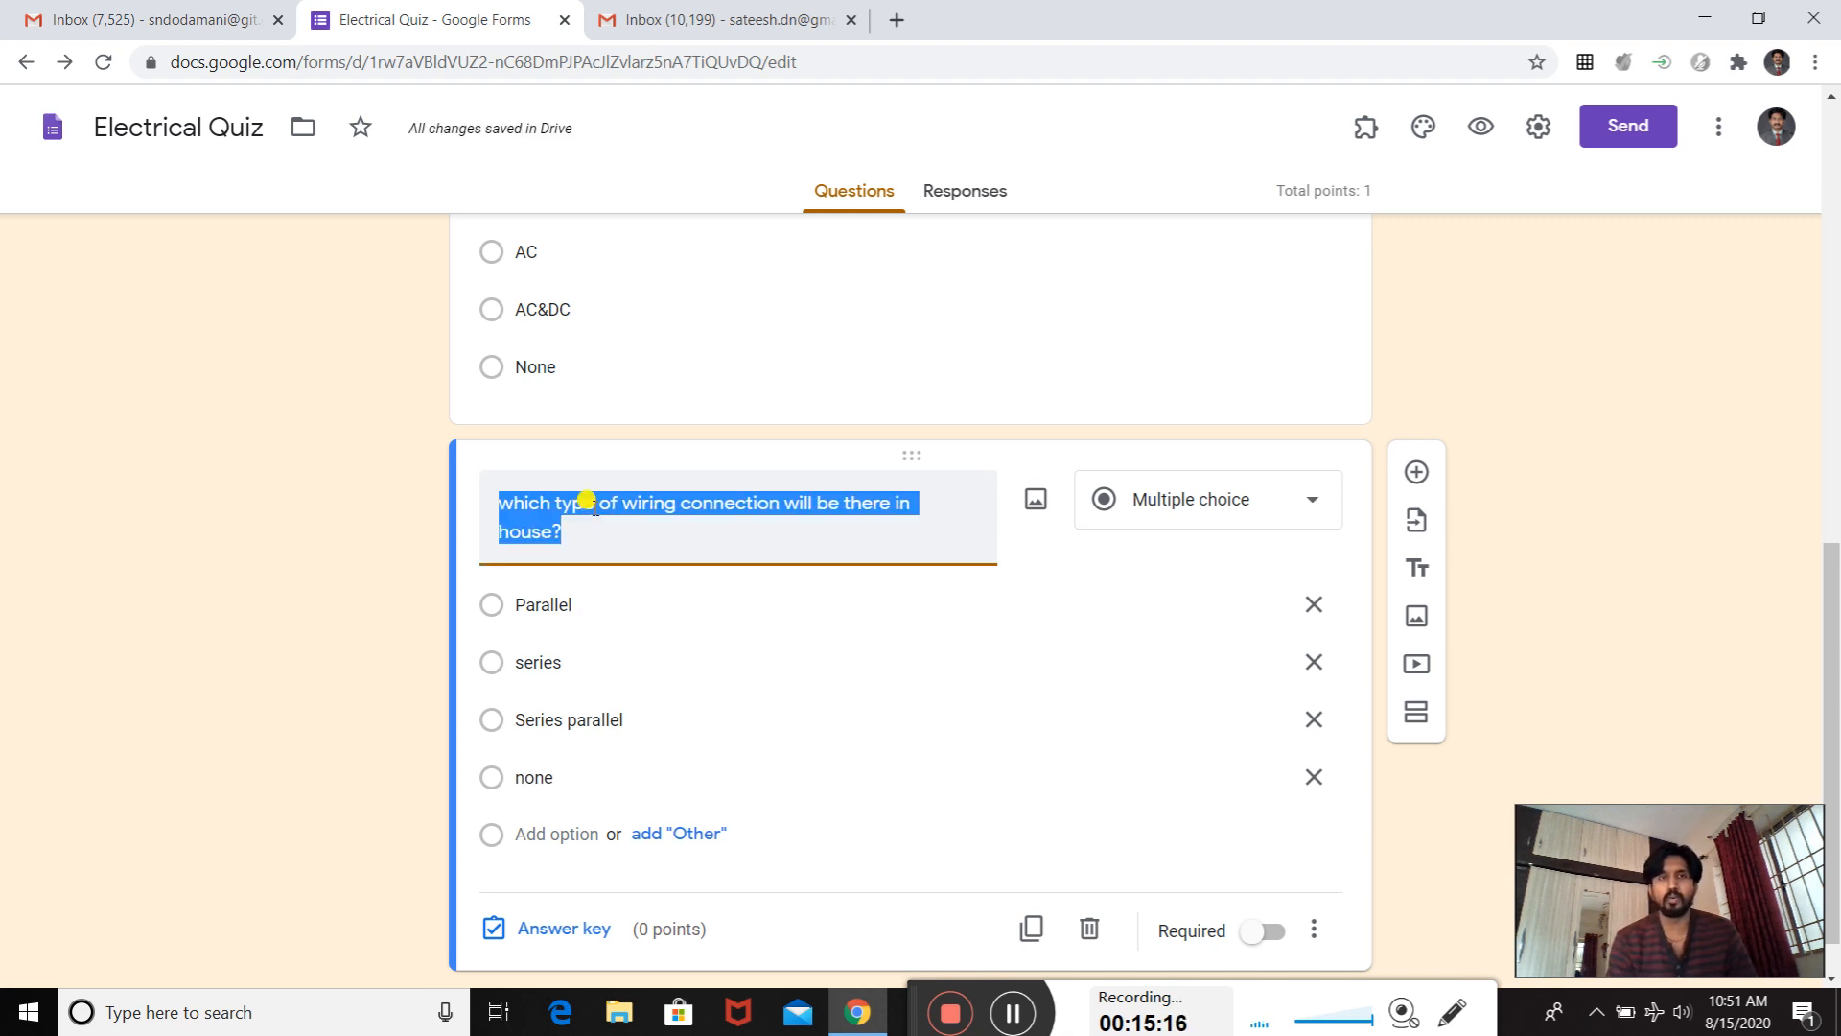
click(596, 505)
key(BackSpace)
key(BackSpace)
key(BackSpace)
key(BackSpace)
key(BackSpace)
key(BackSpace)
key(BackSpace)
key(BackSpace)
key(BackSpace)
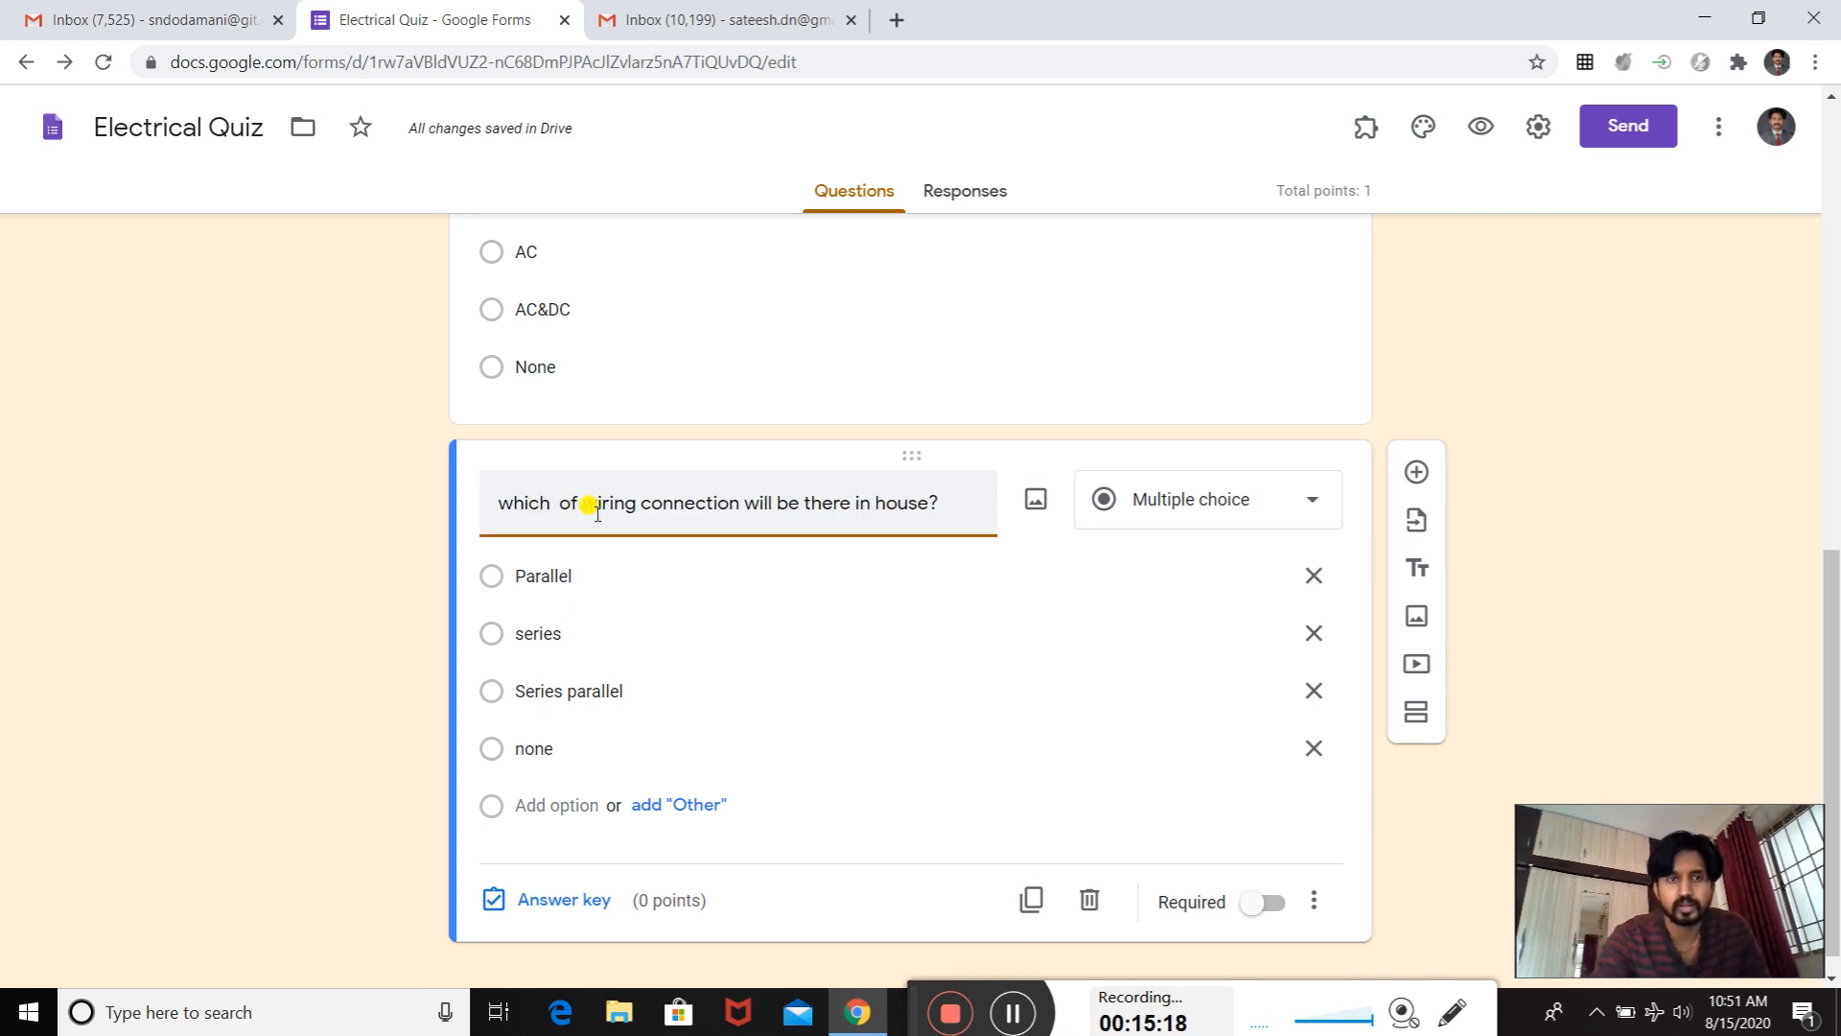
key(BackSpace)
text(Ho)
text(w load)
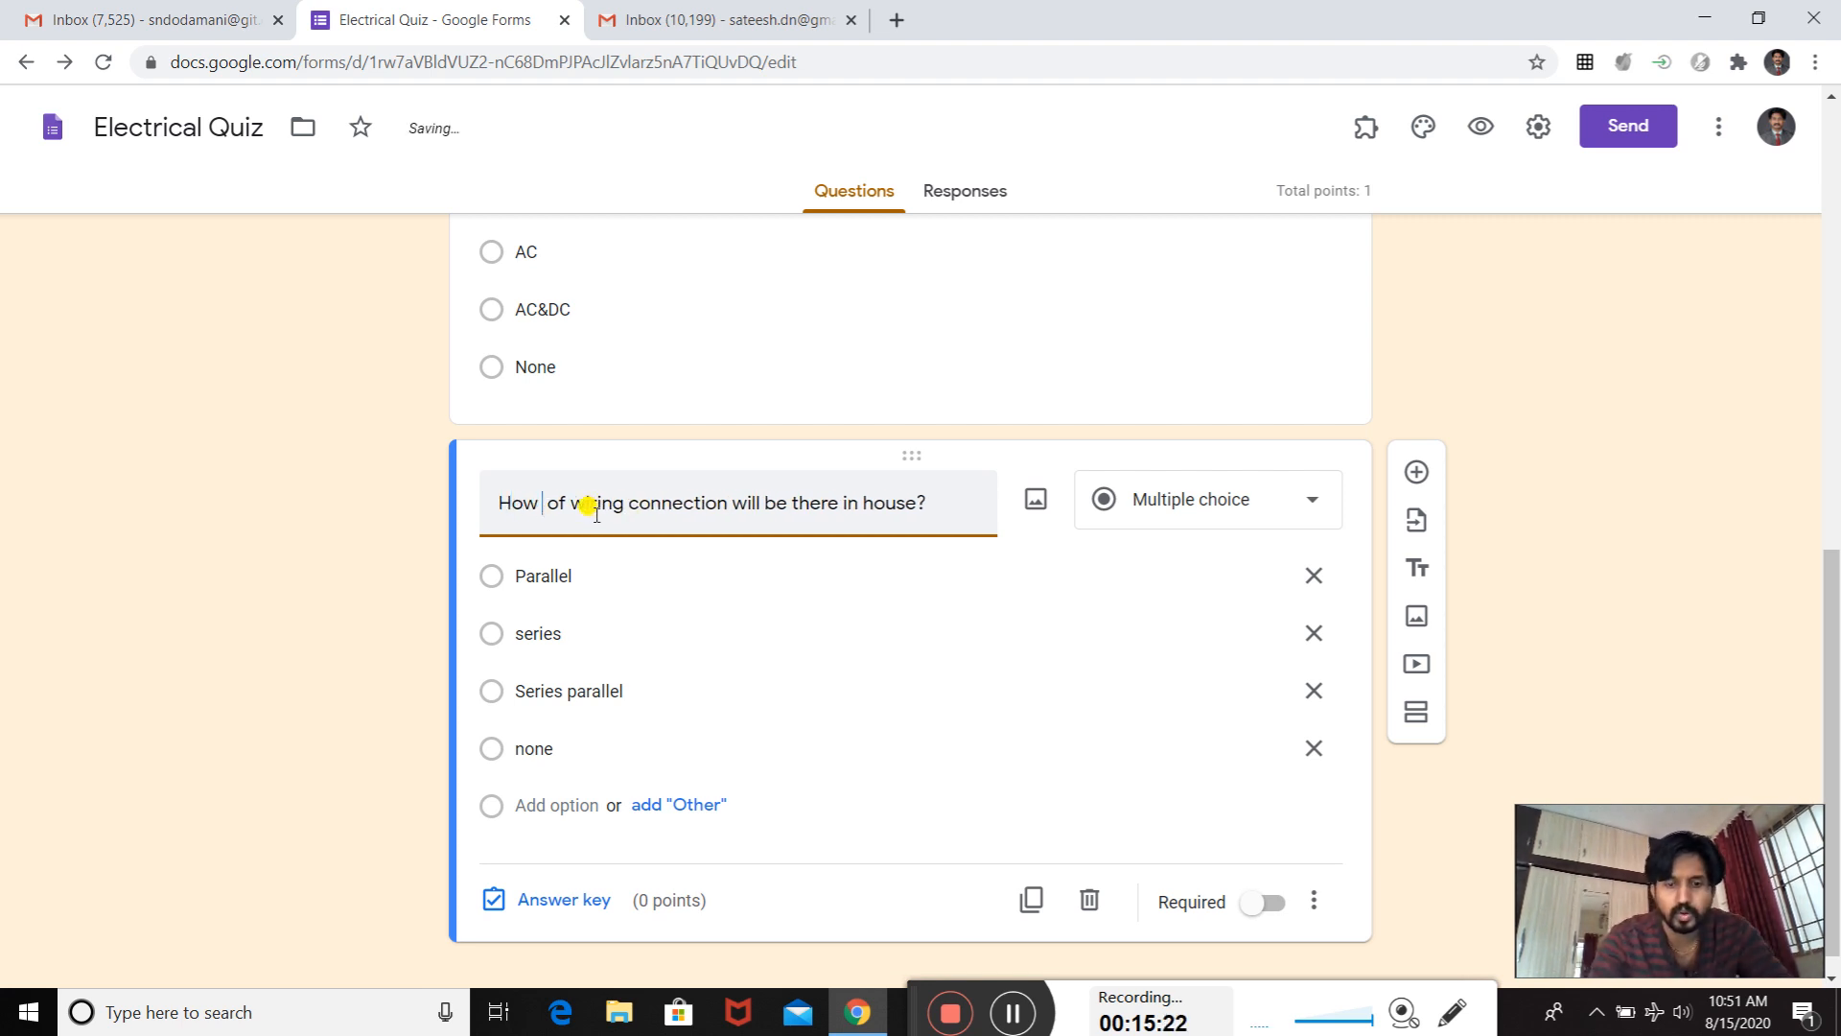
text( will)
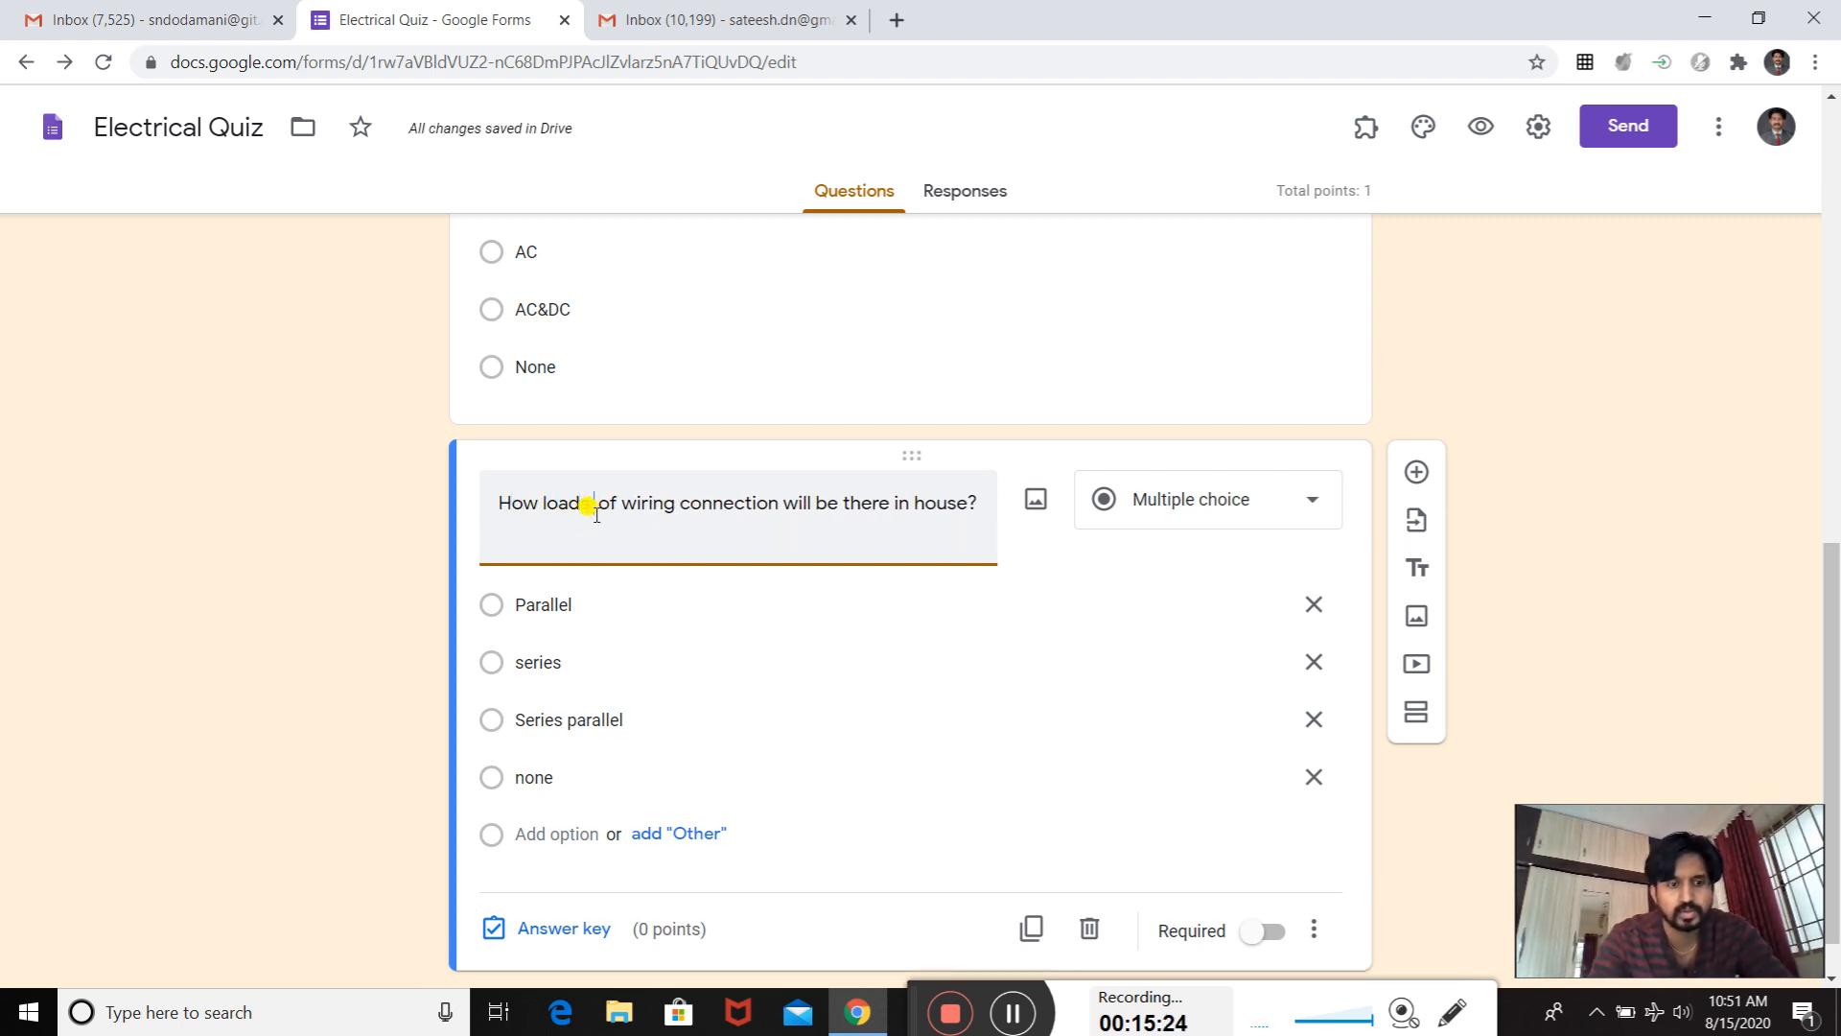
text( be conn)
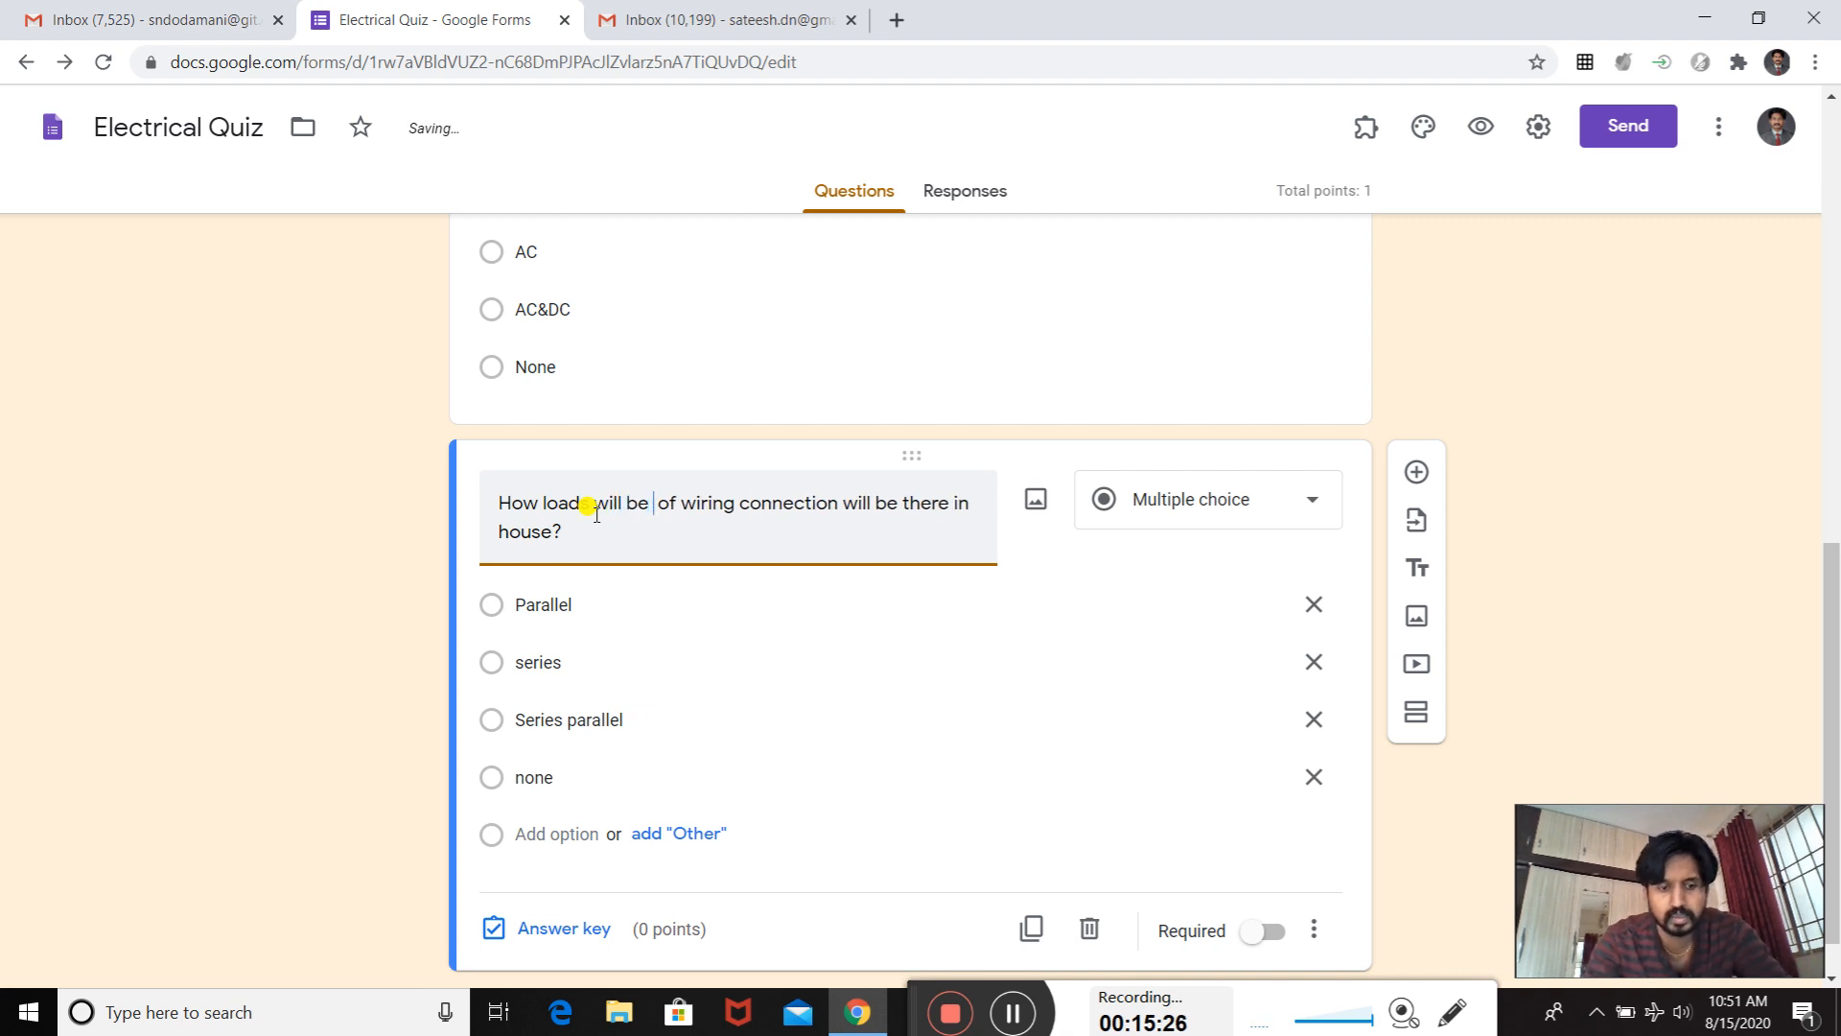
text(ected )
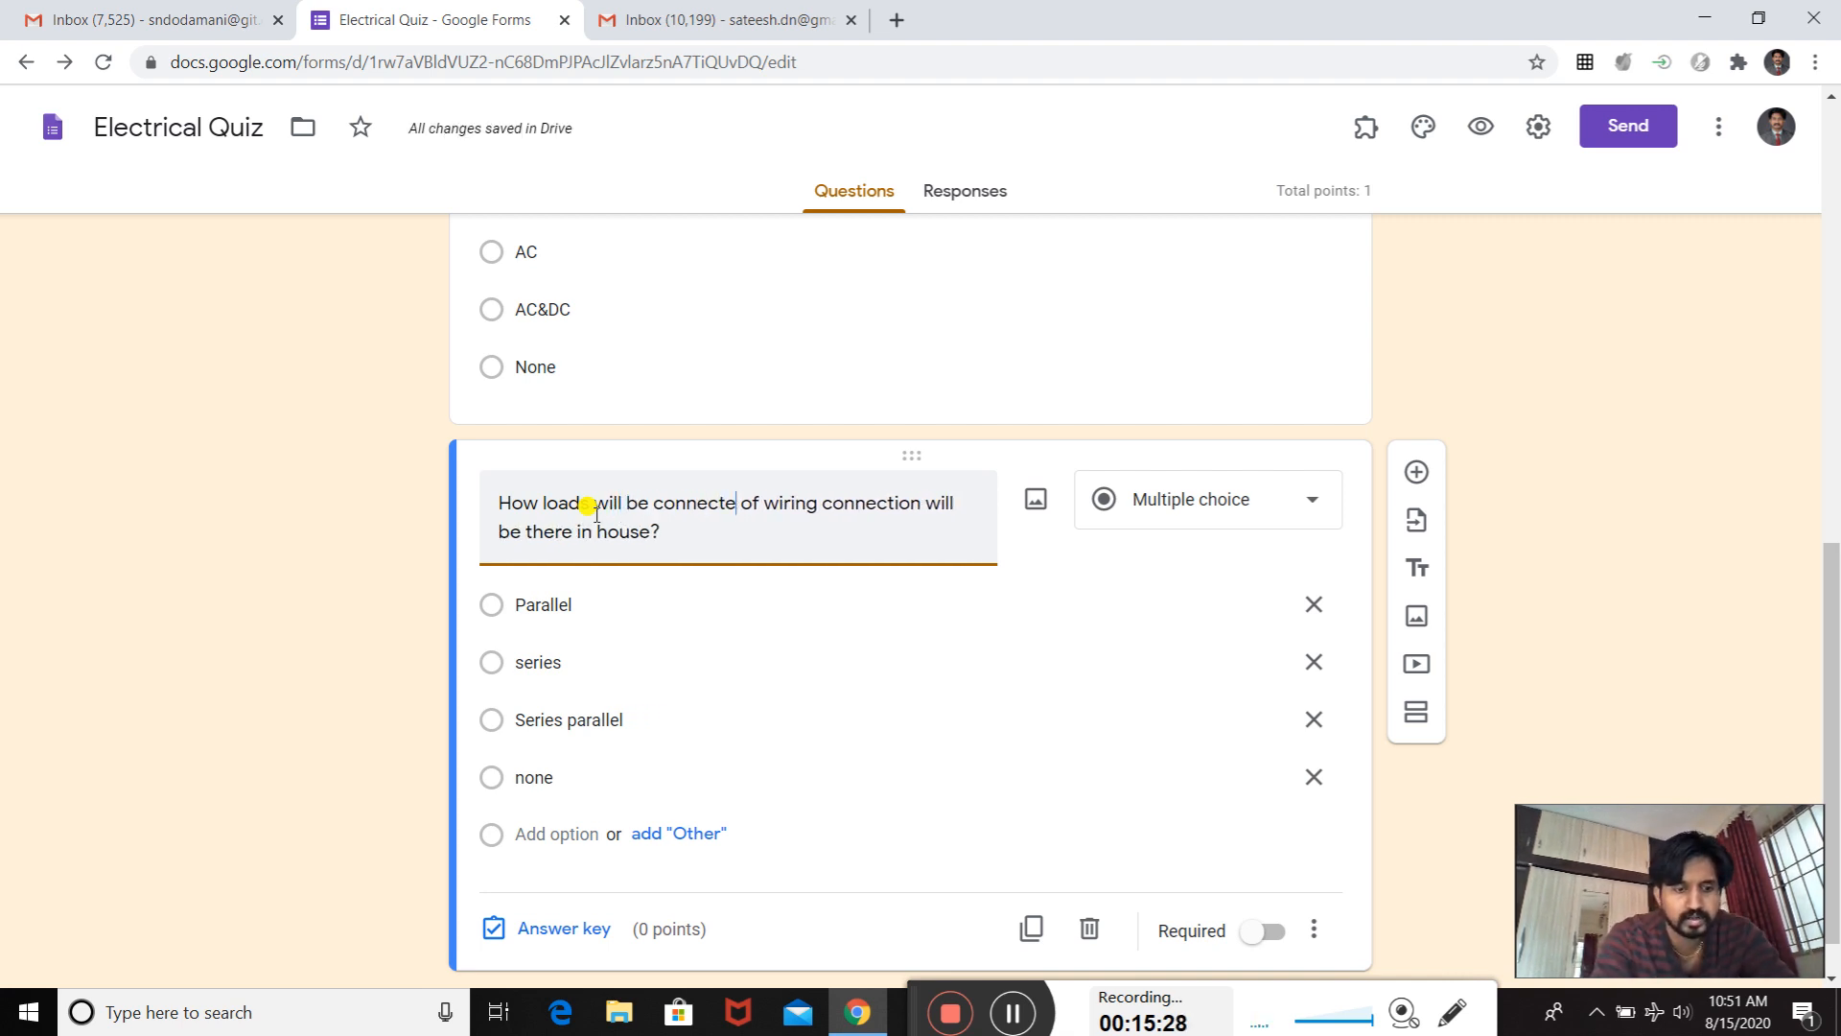
text(in )
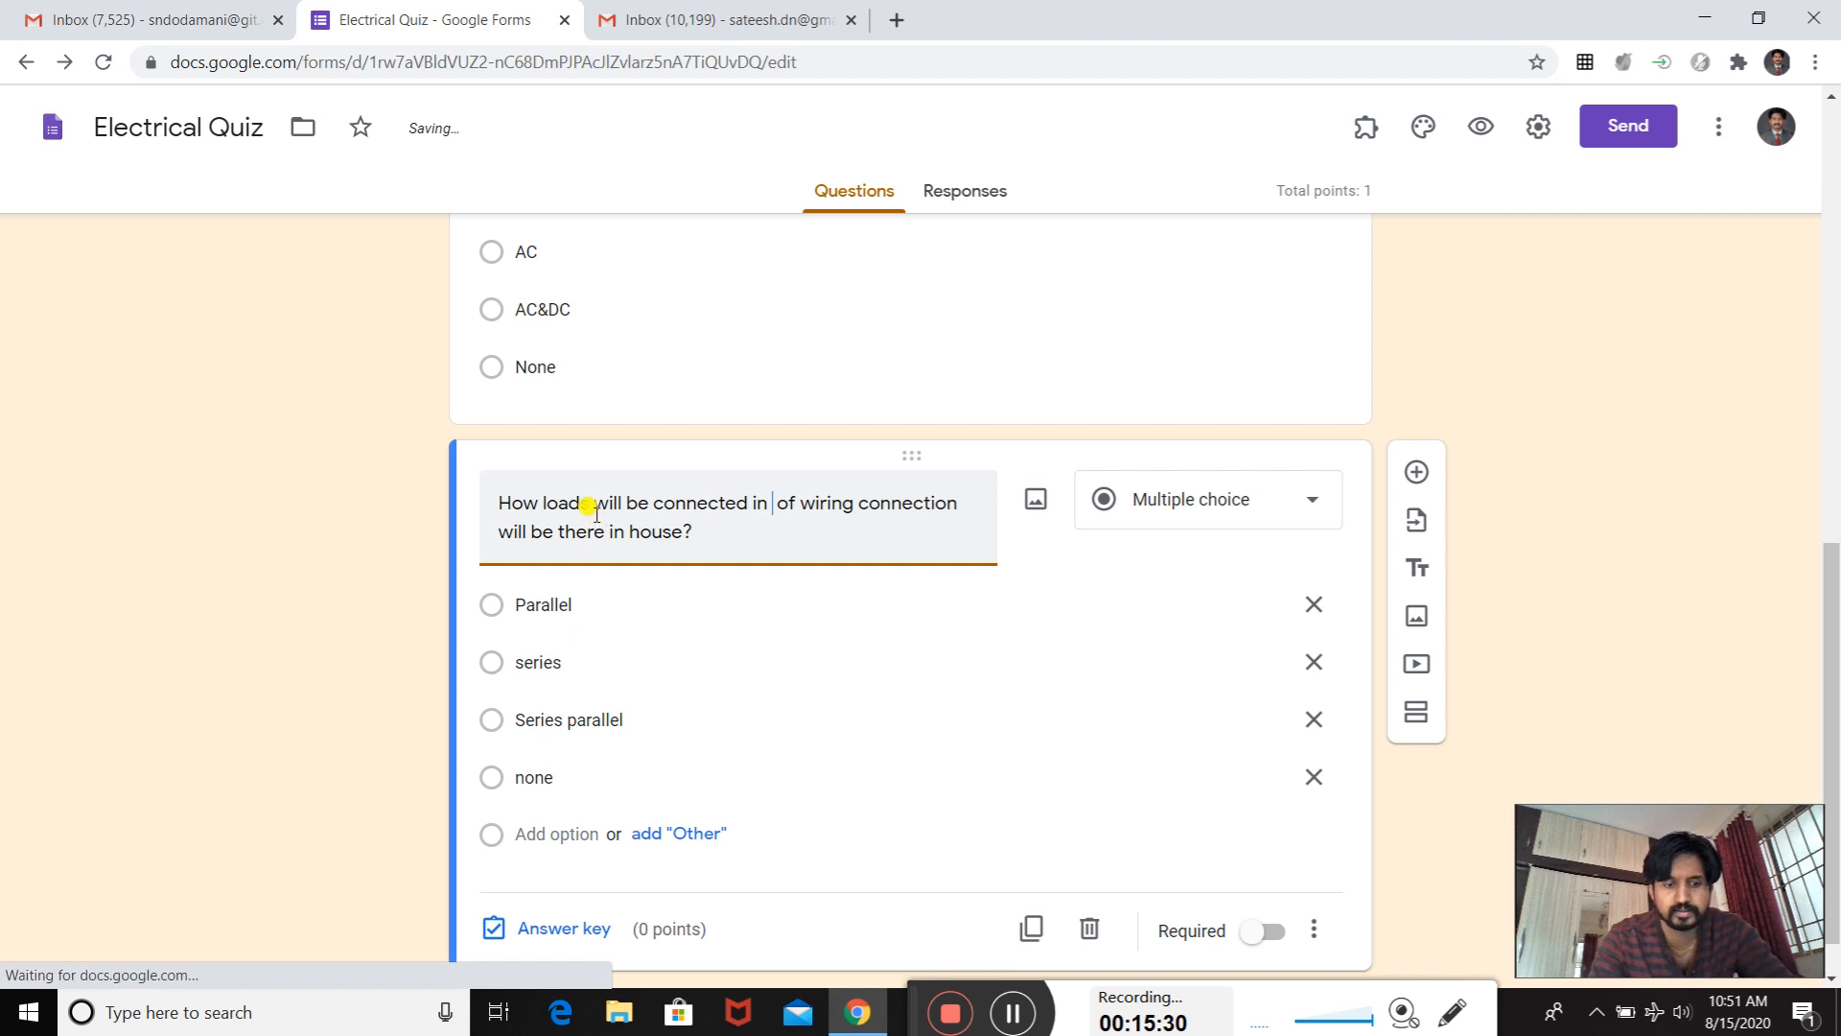
text(house)
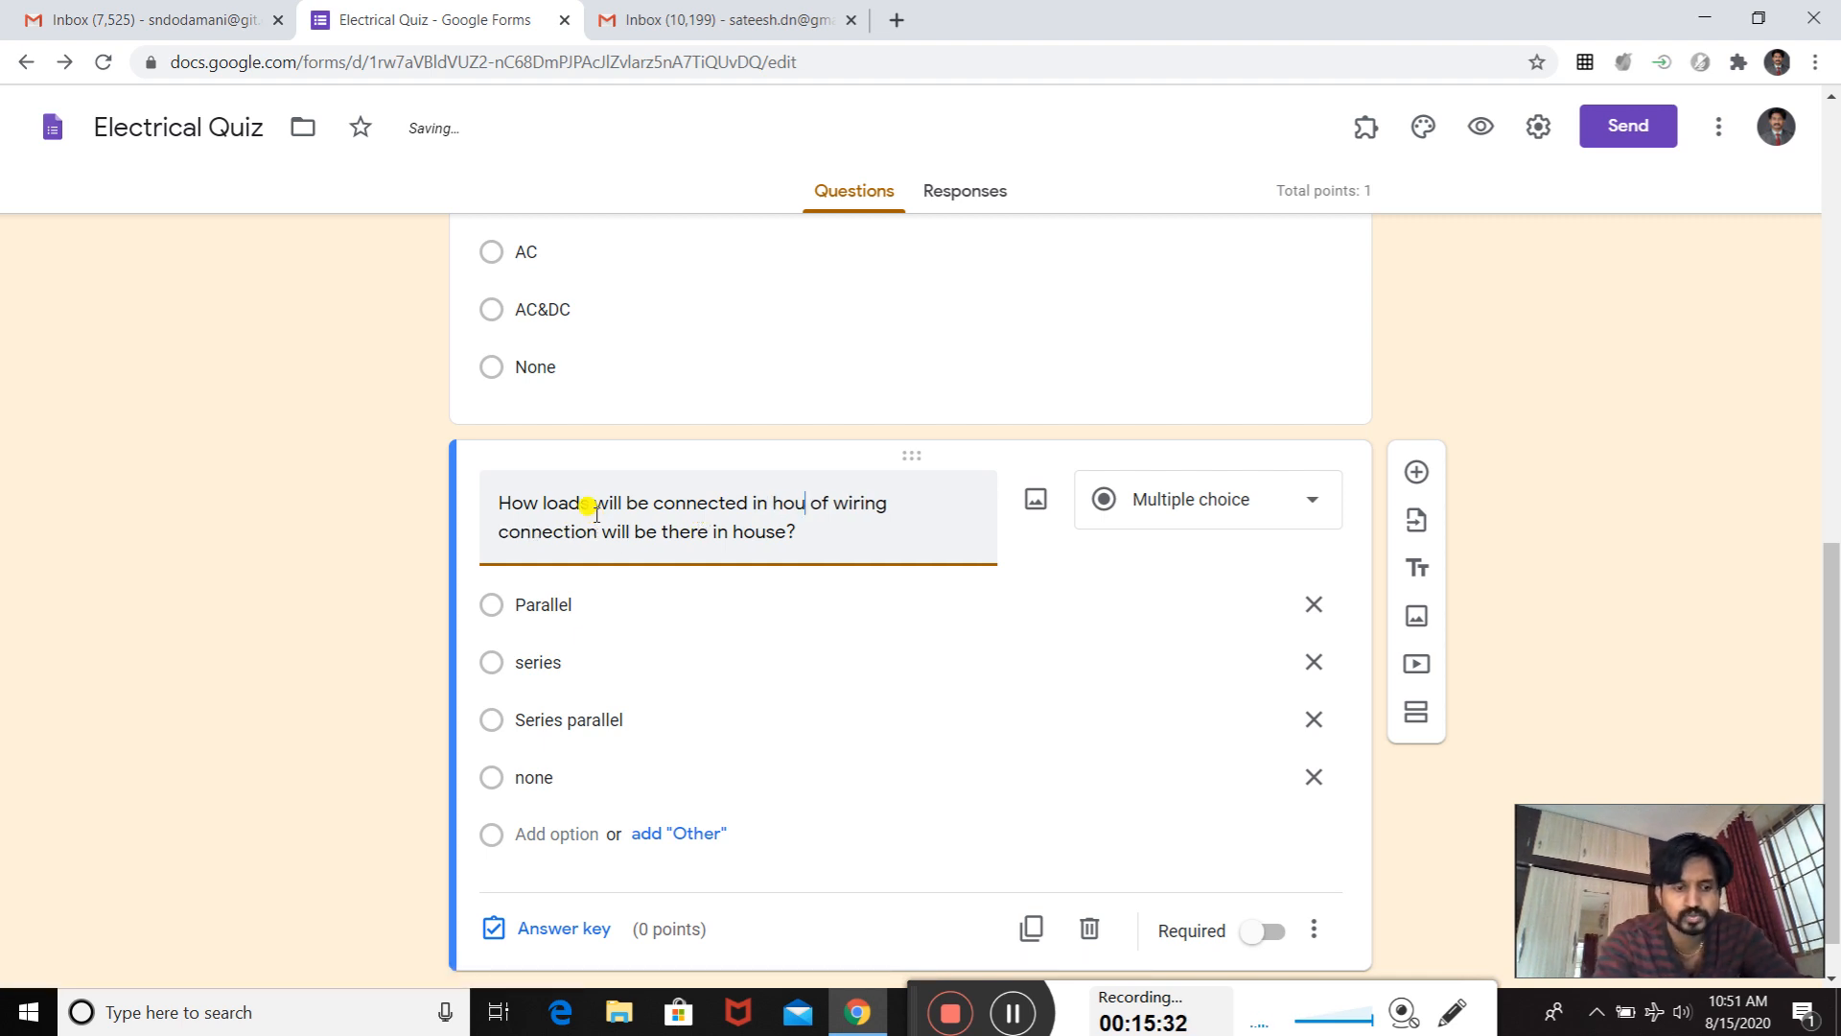
text(?)
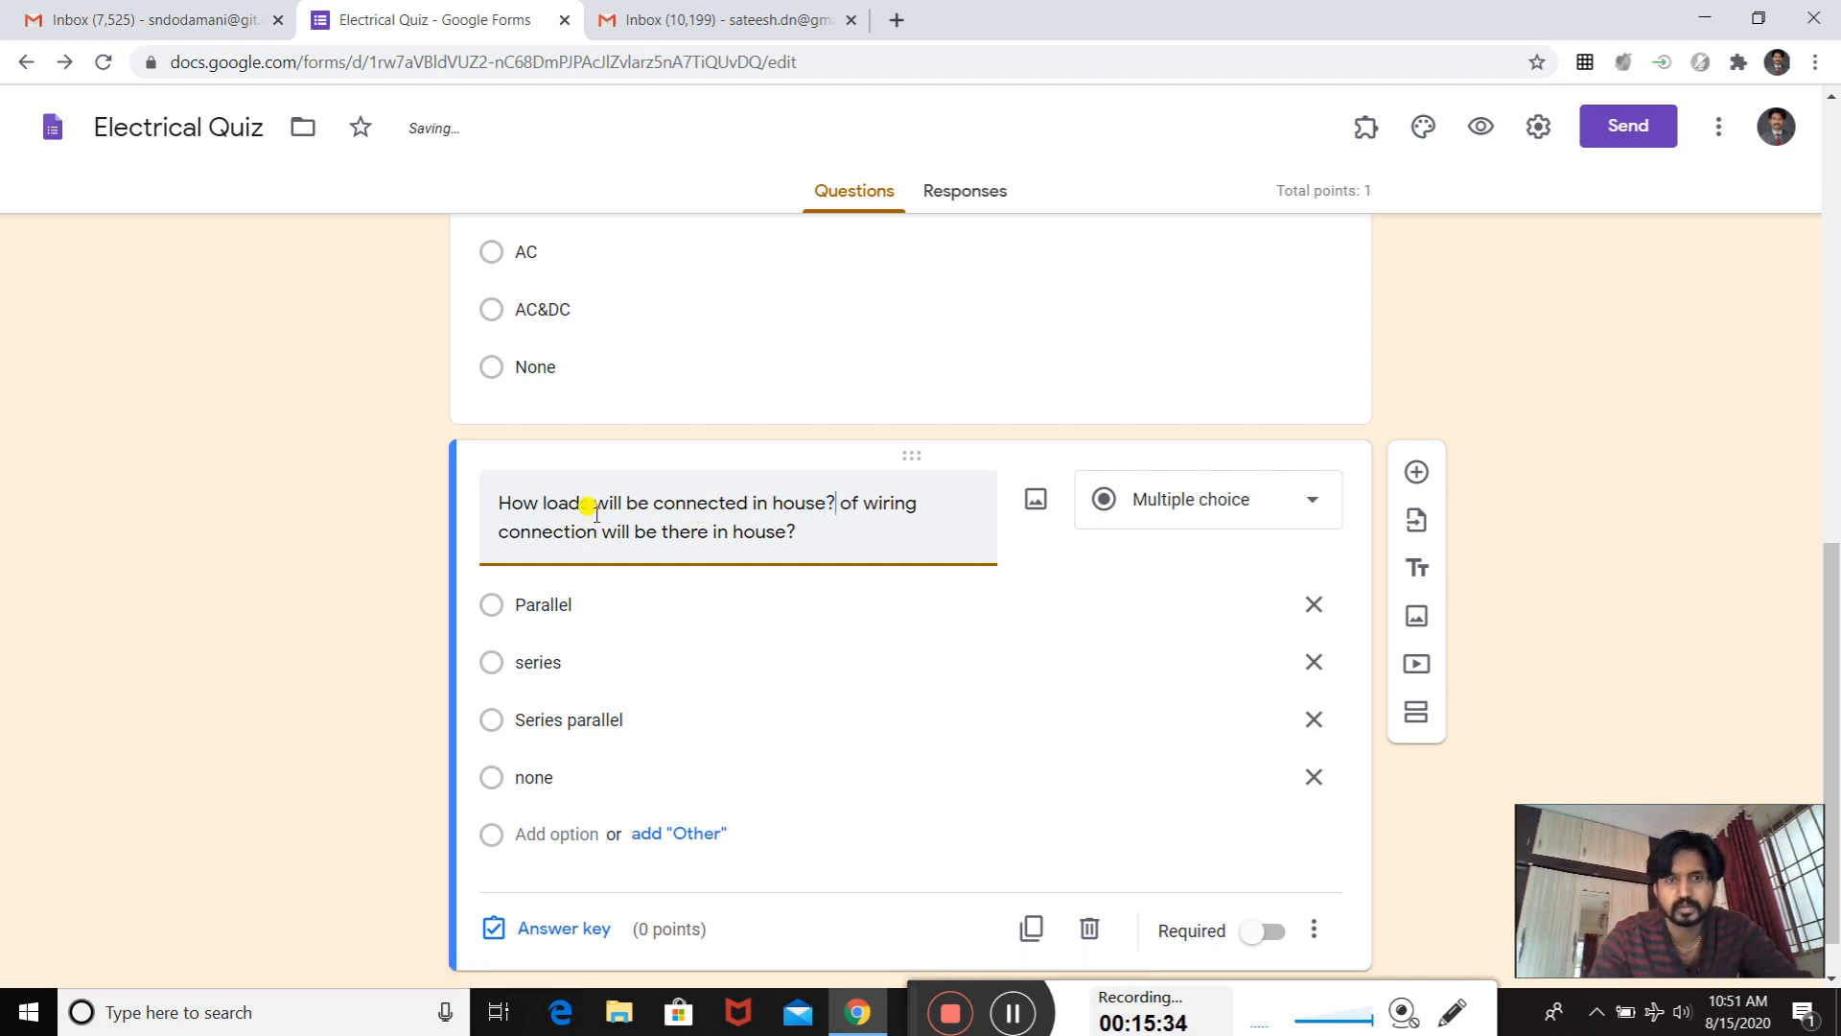
- Delete the leftover "of wiring connection will be there in house?" from the question title and insert "electric" before "loads"
drag(793, 530, 830, 492)
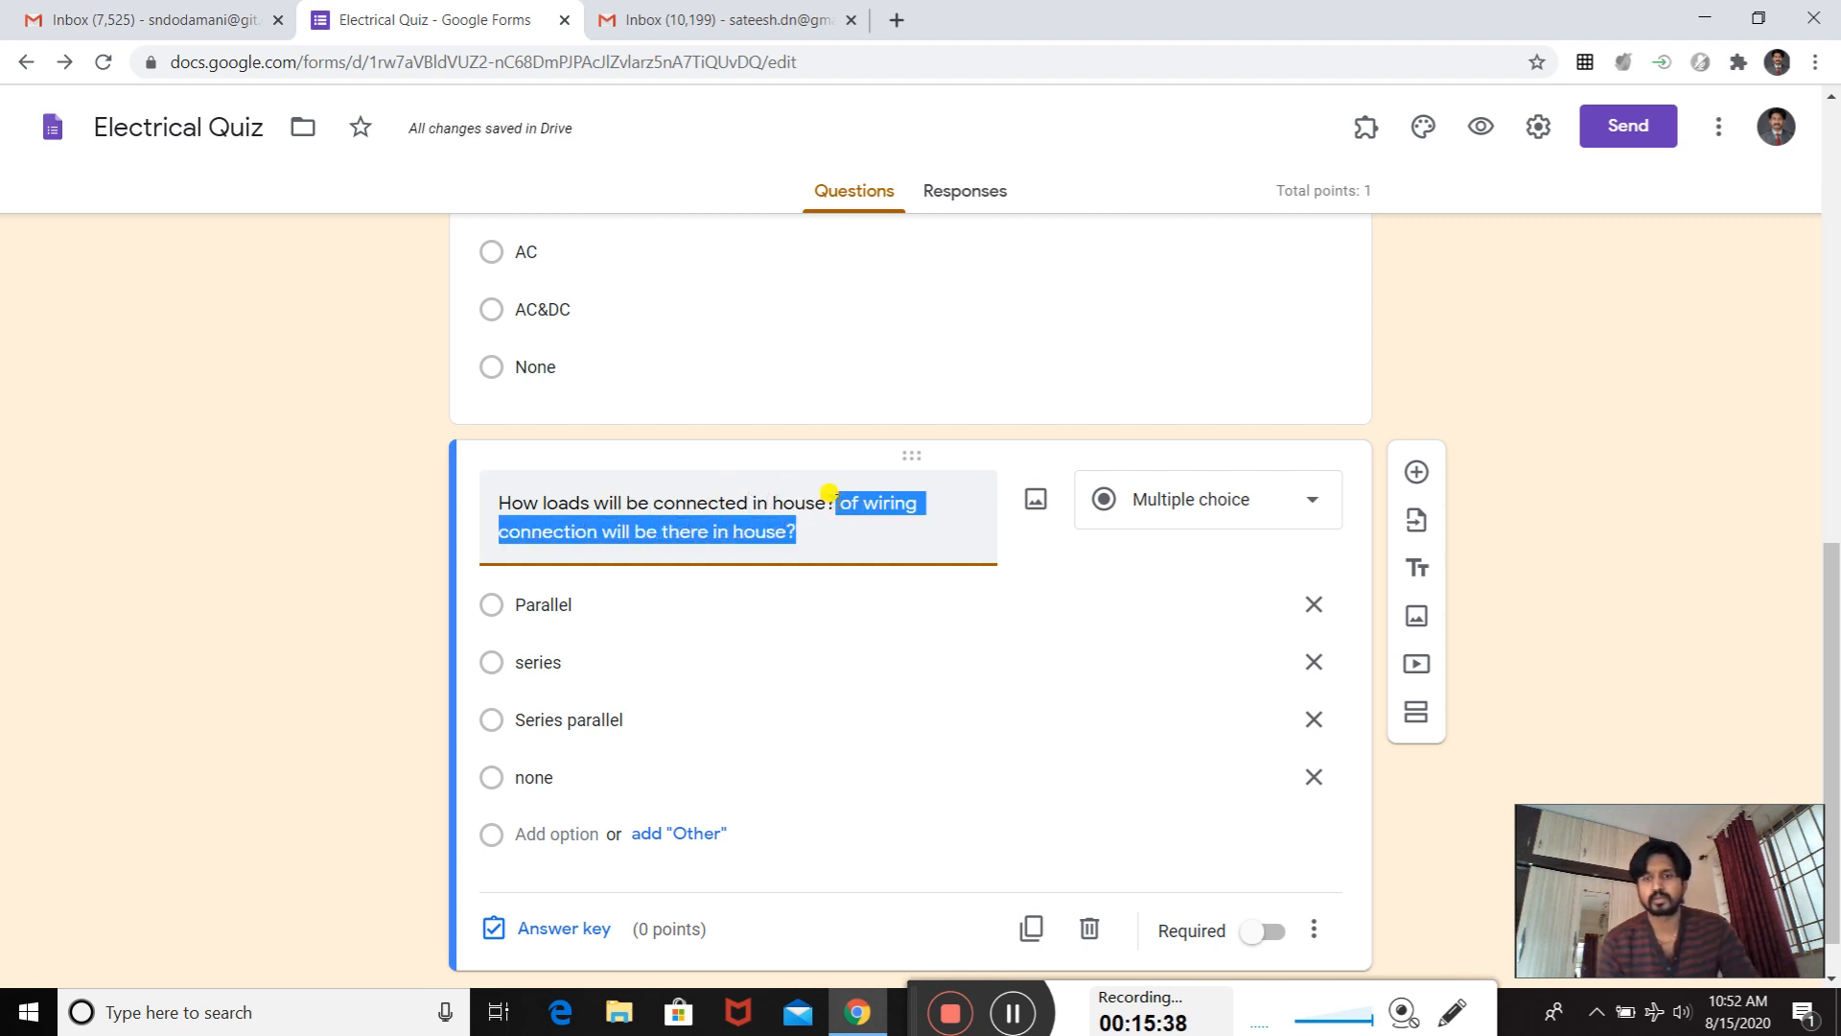
key(BackSpace)
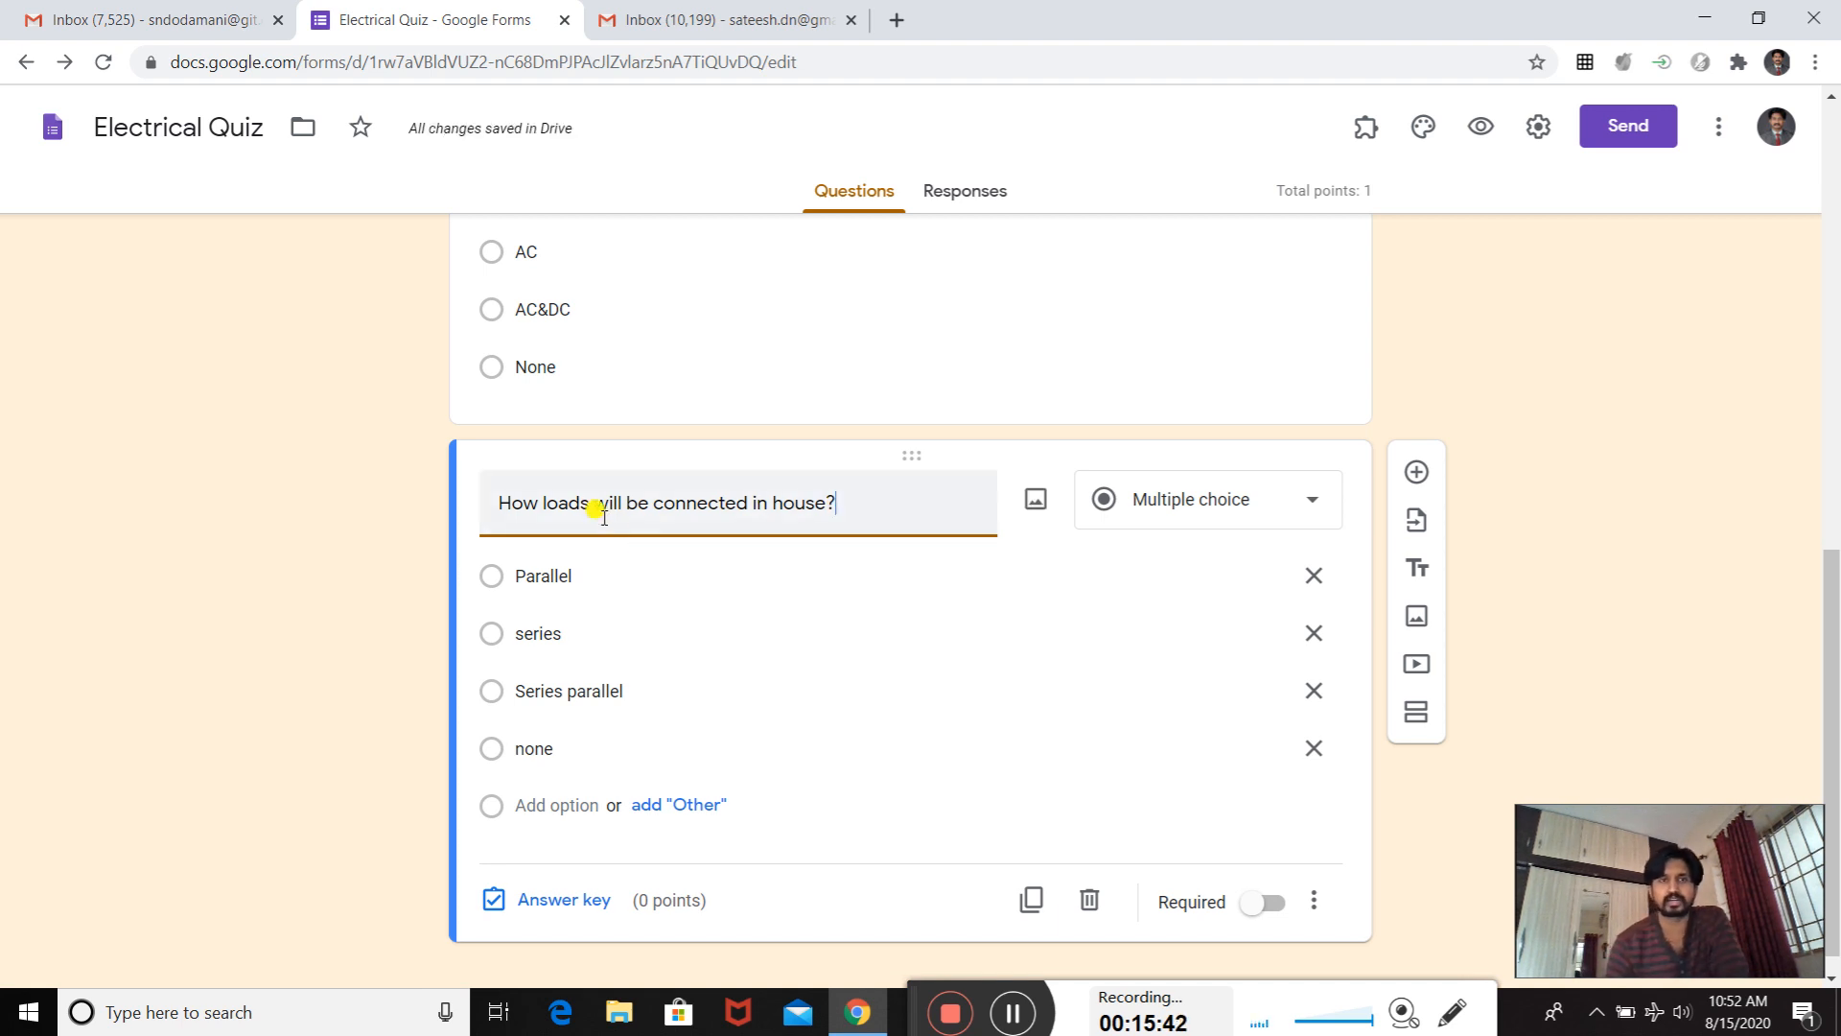
text(electr)
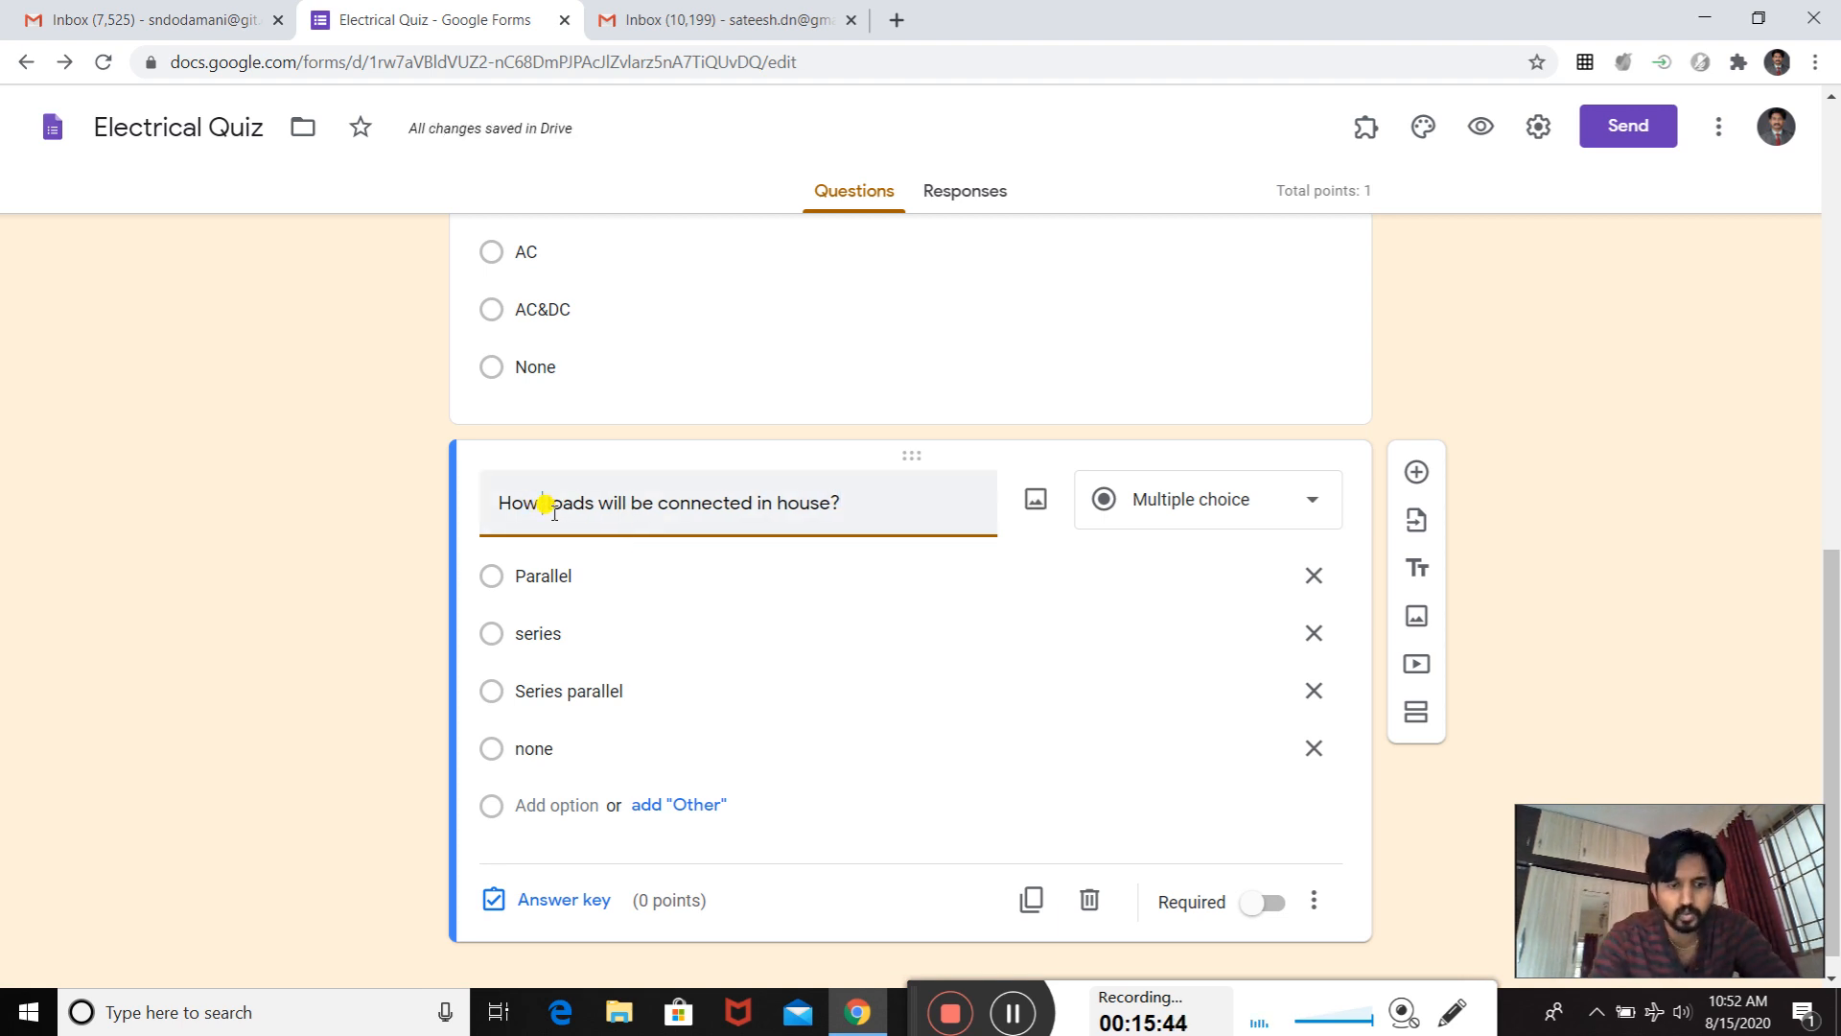
text(ic)
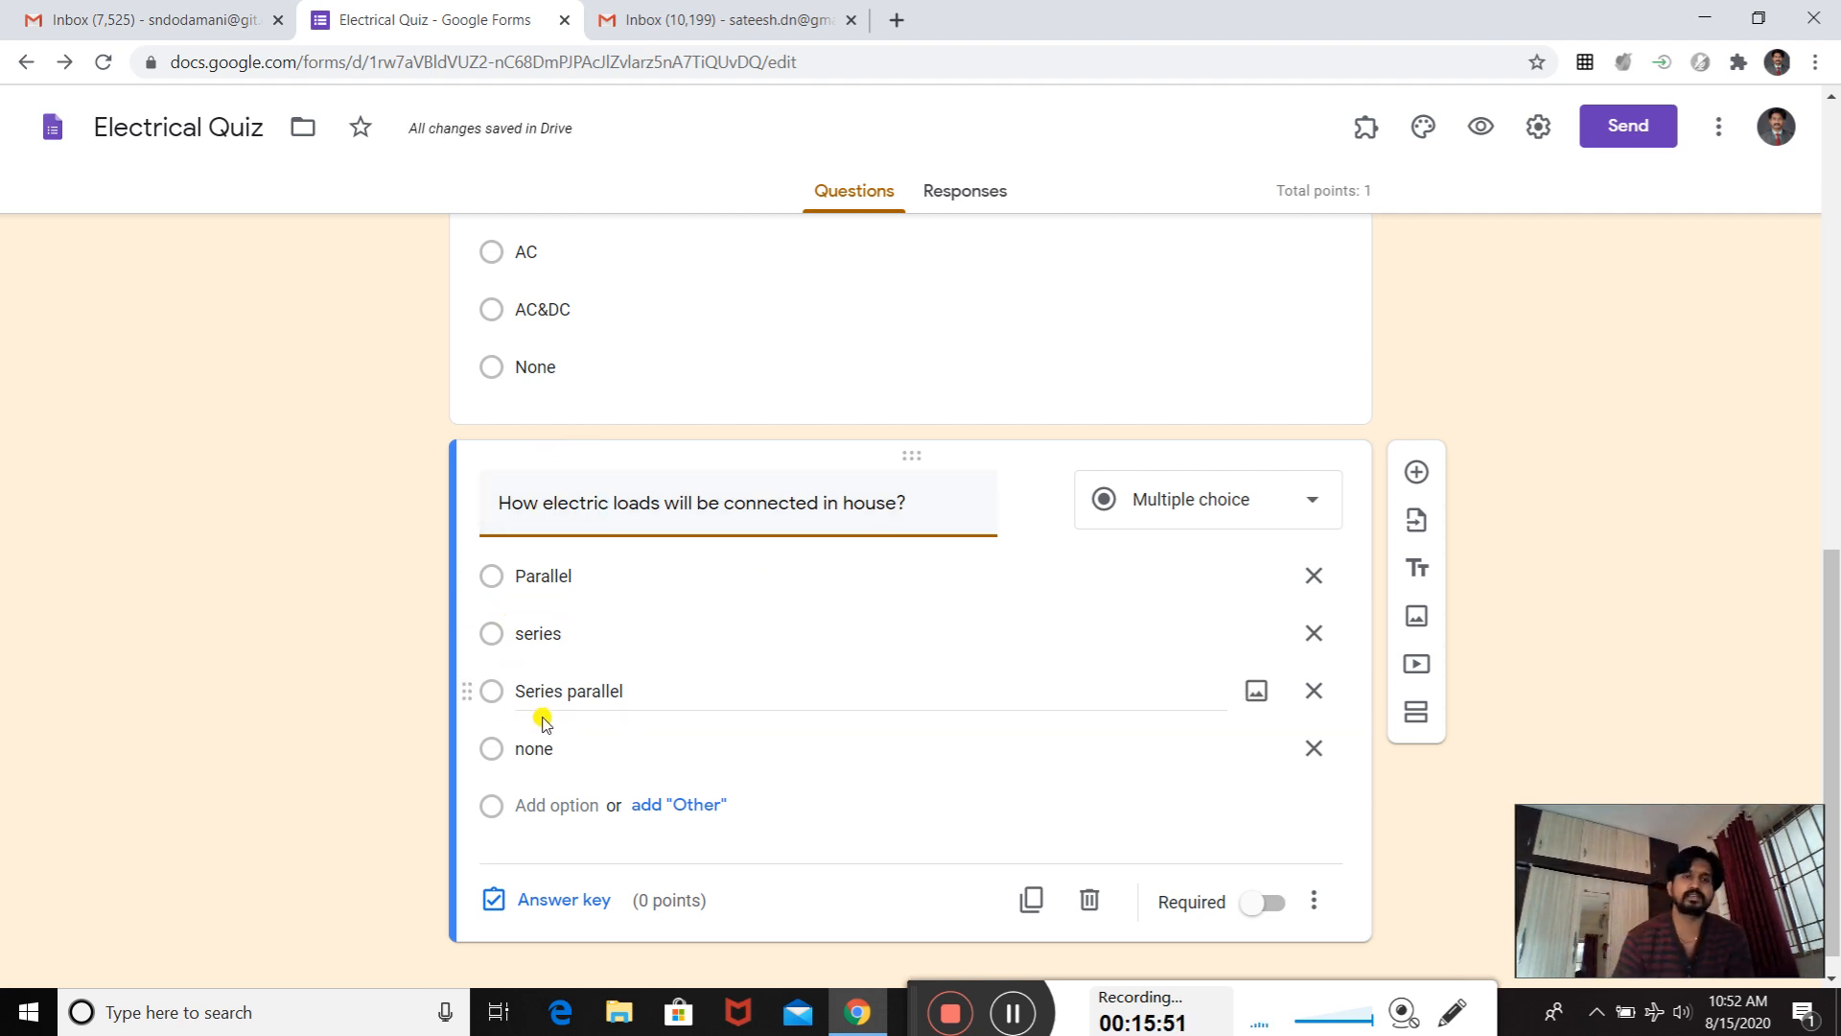
- Mark "Parallel" as the correct answer in the electric loads question's answer key and assign it 1 point
click(492, 901)
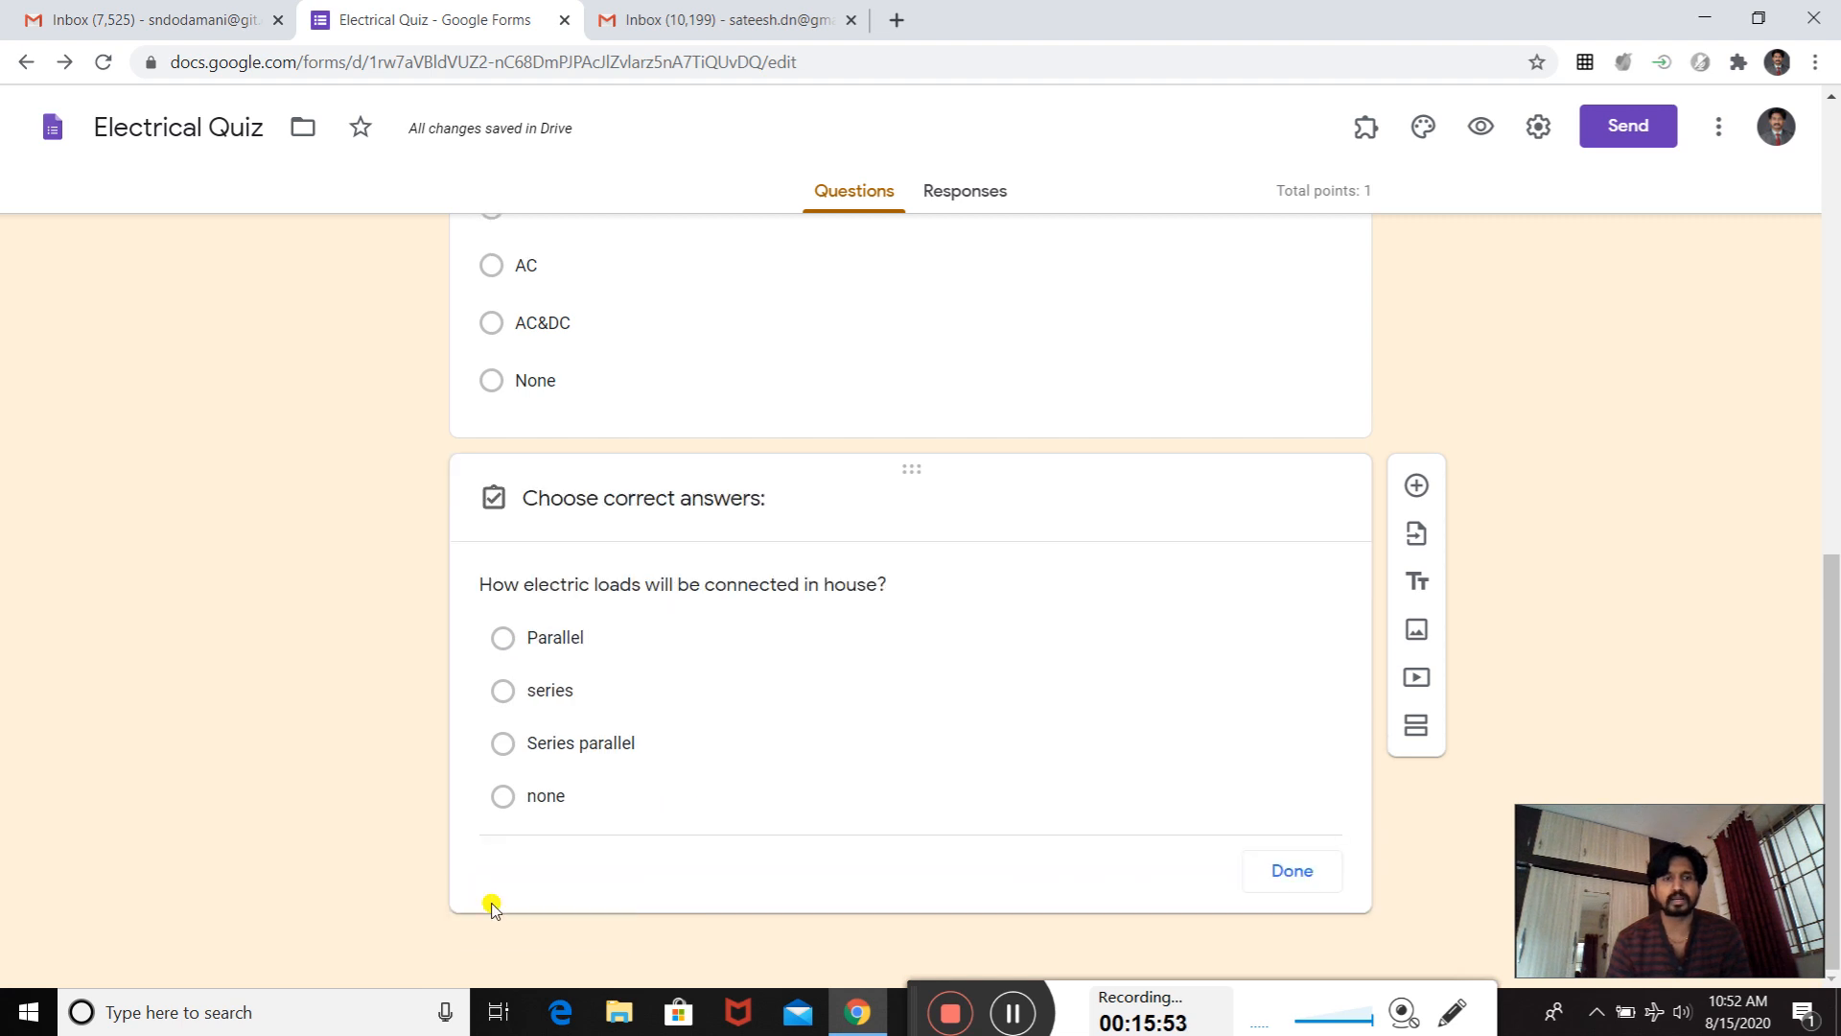
click(501, 632)
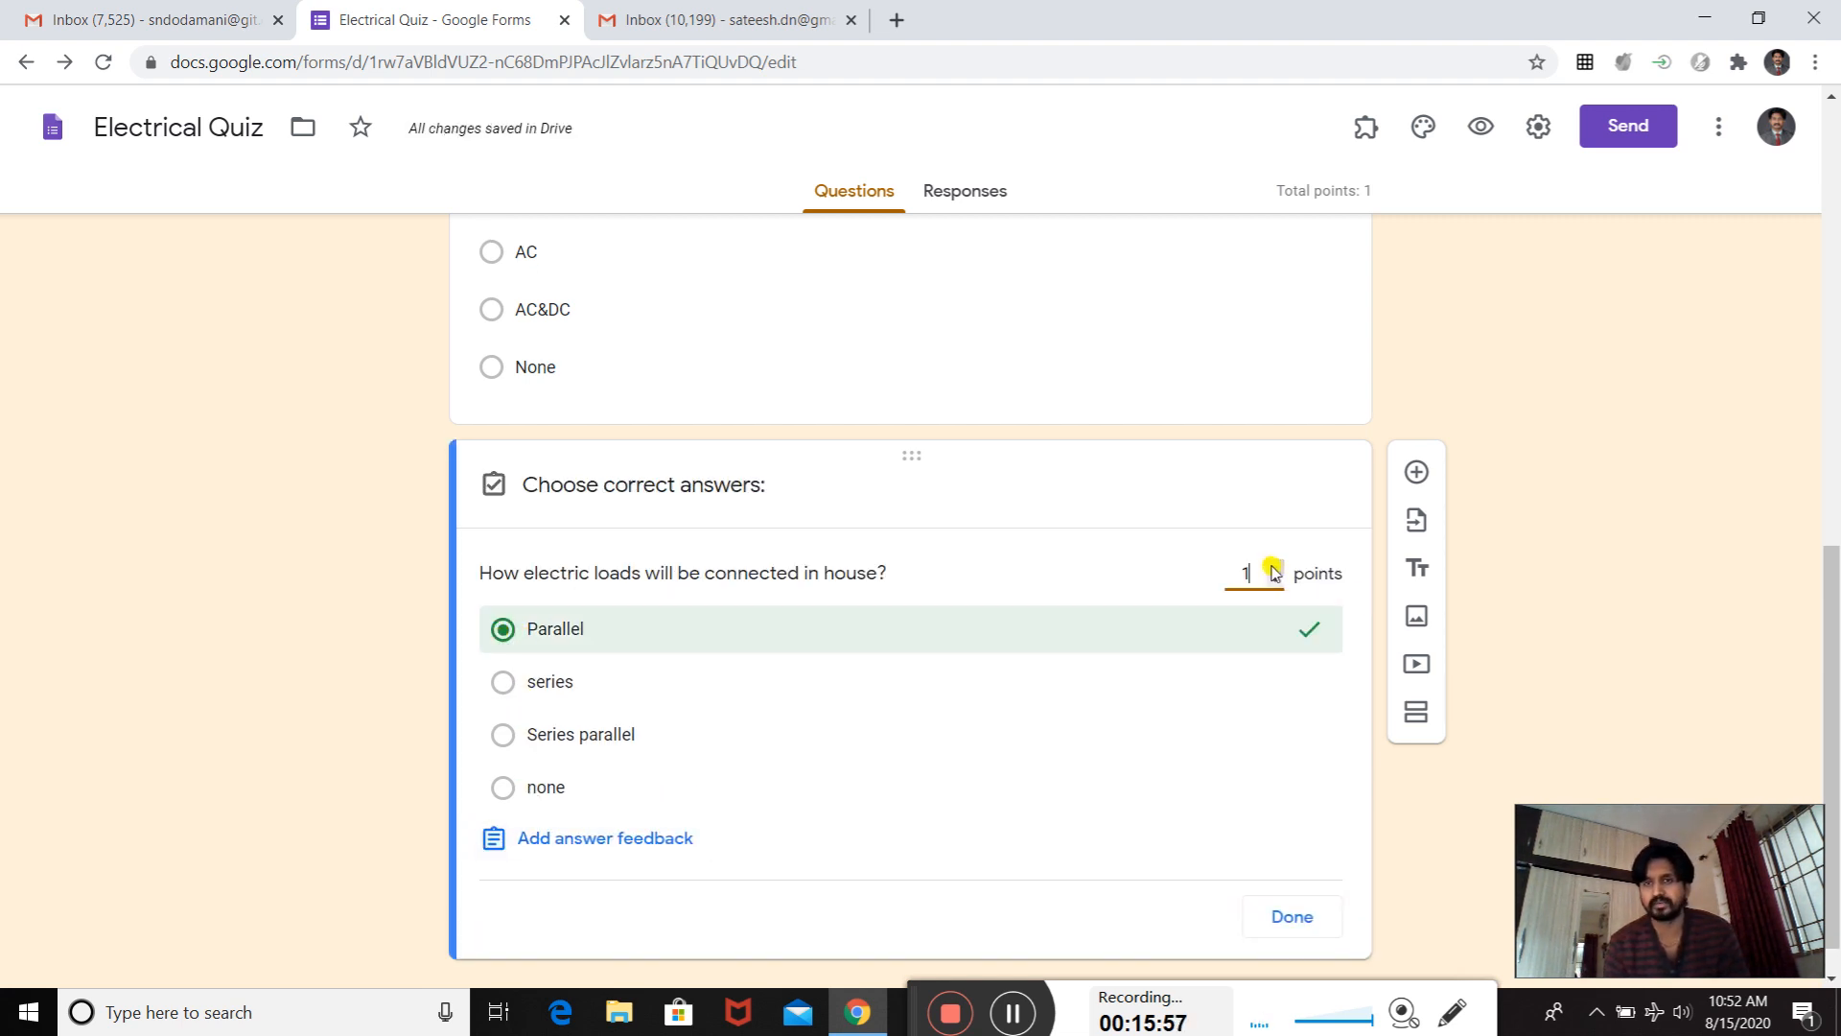
scroll(1156, 532, up, 10)
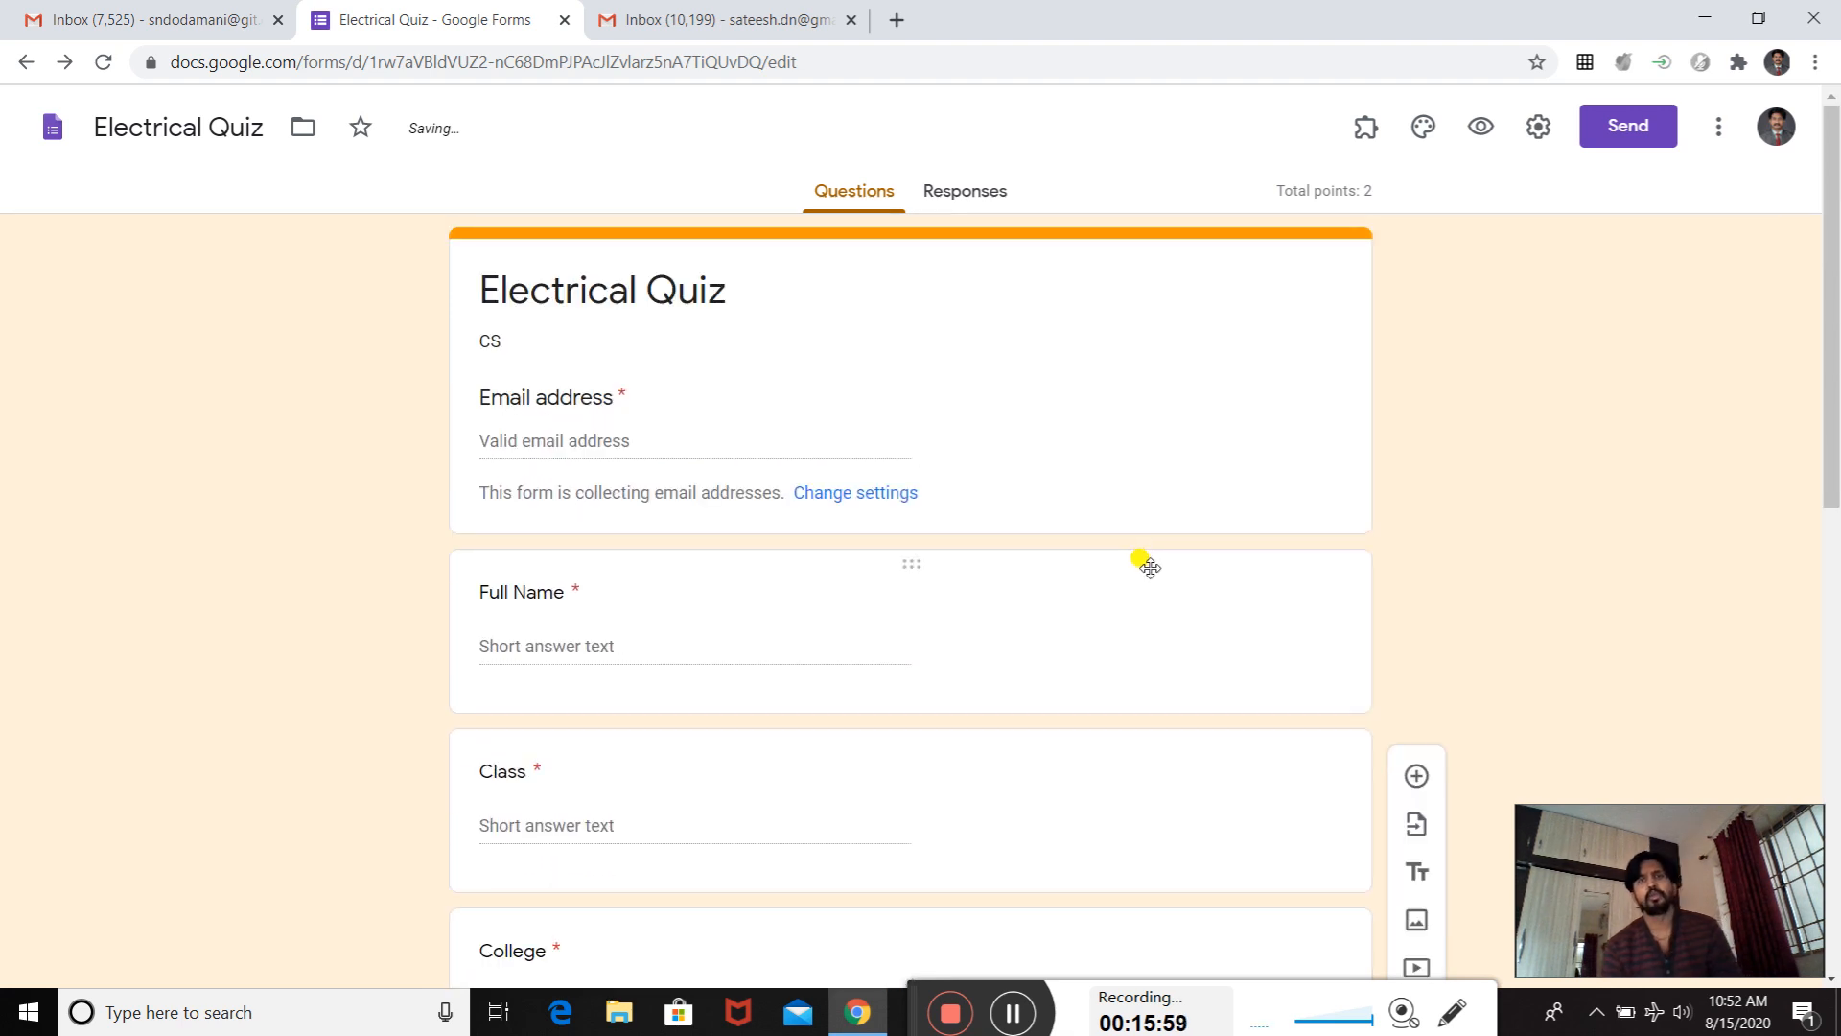
scroll(1134, 522, down, 10)
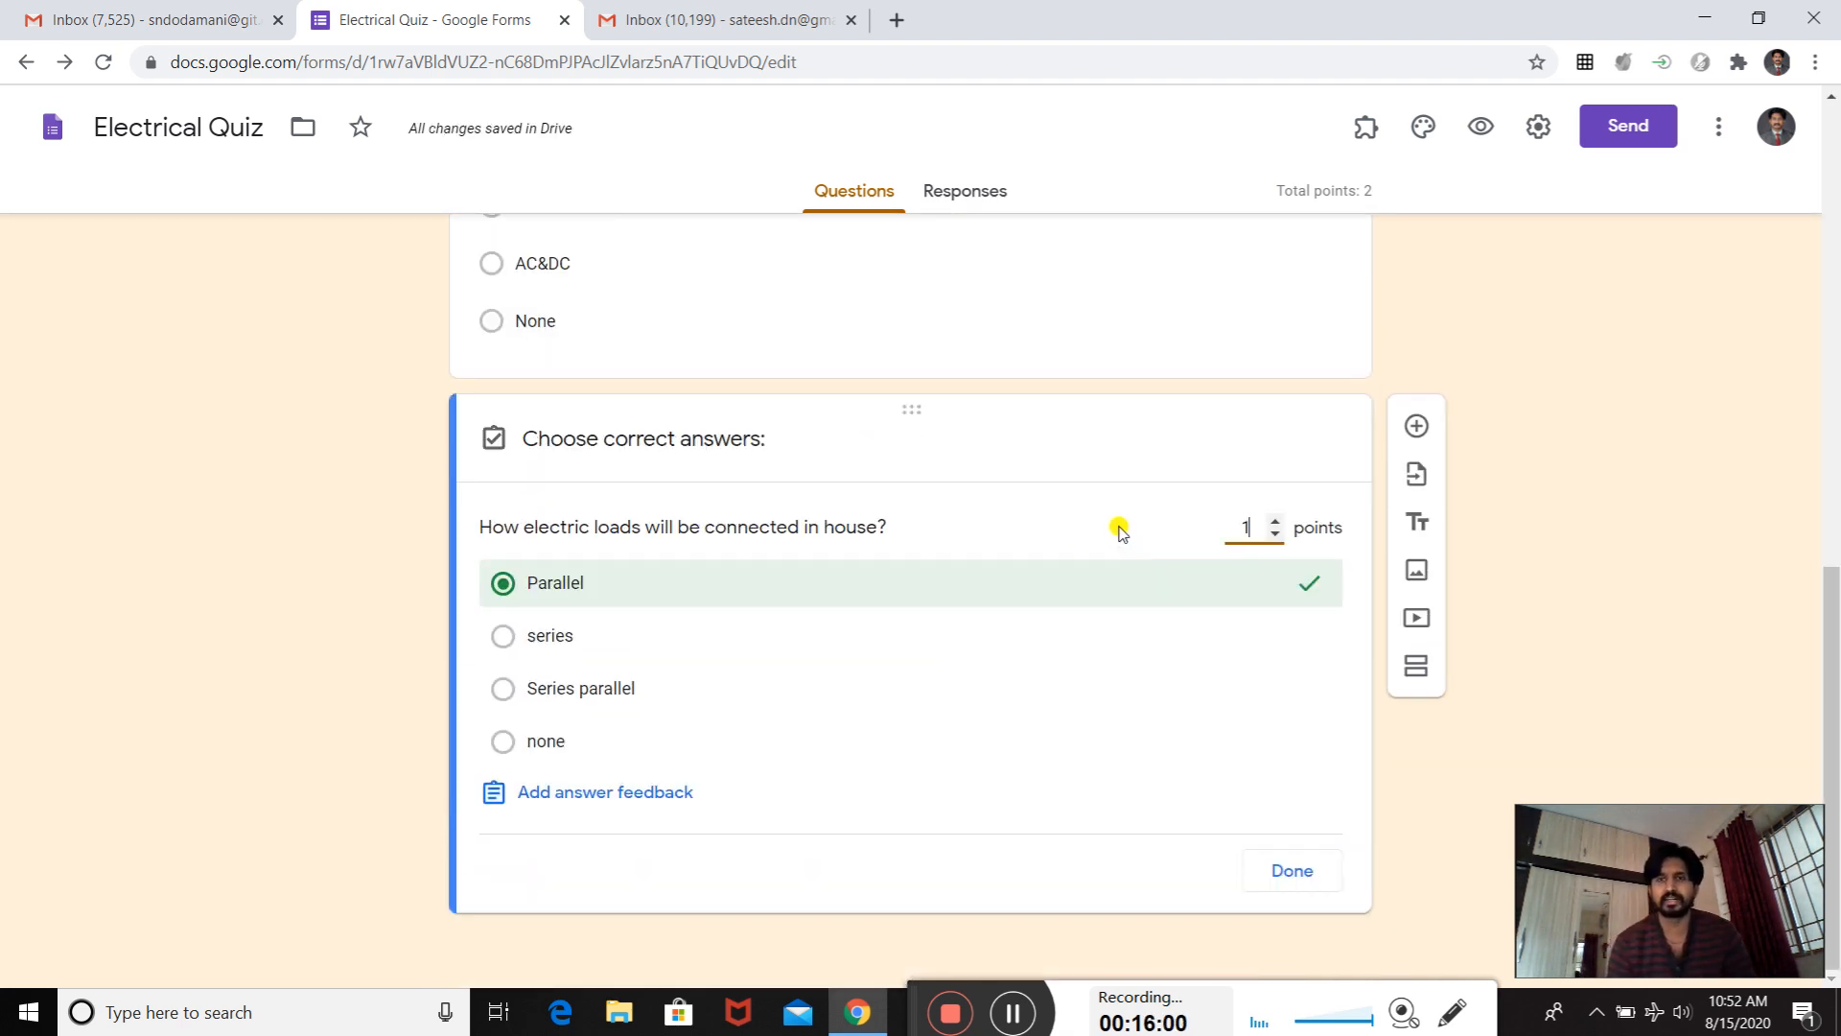
- Close the electric loads question's answer key and return to the form's header
scroll(1120, 533, up, 10)
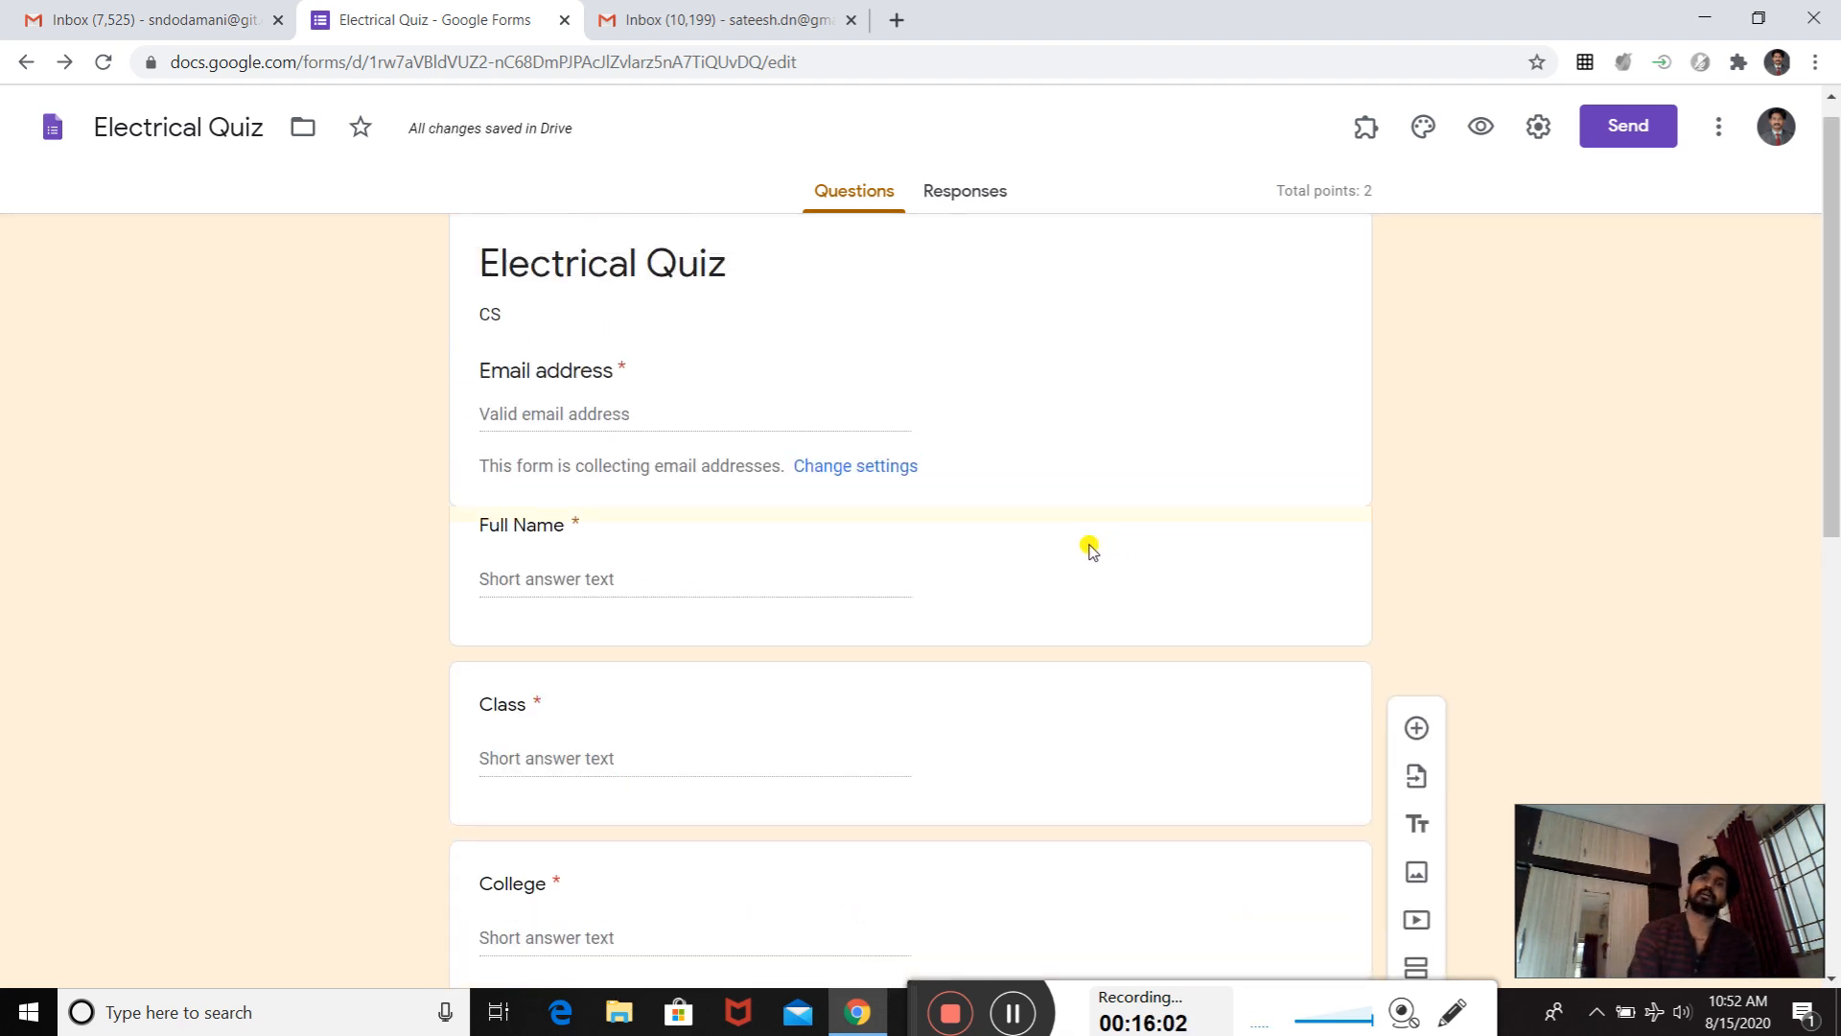
scroll(1067, 550, down, 10)
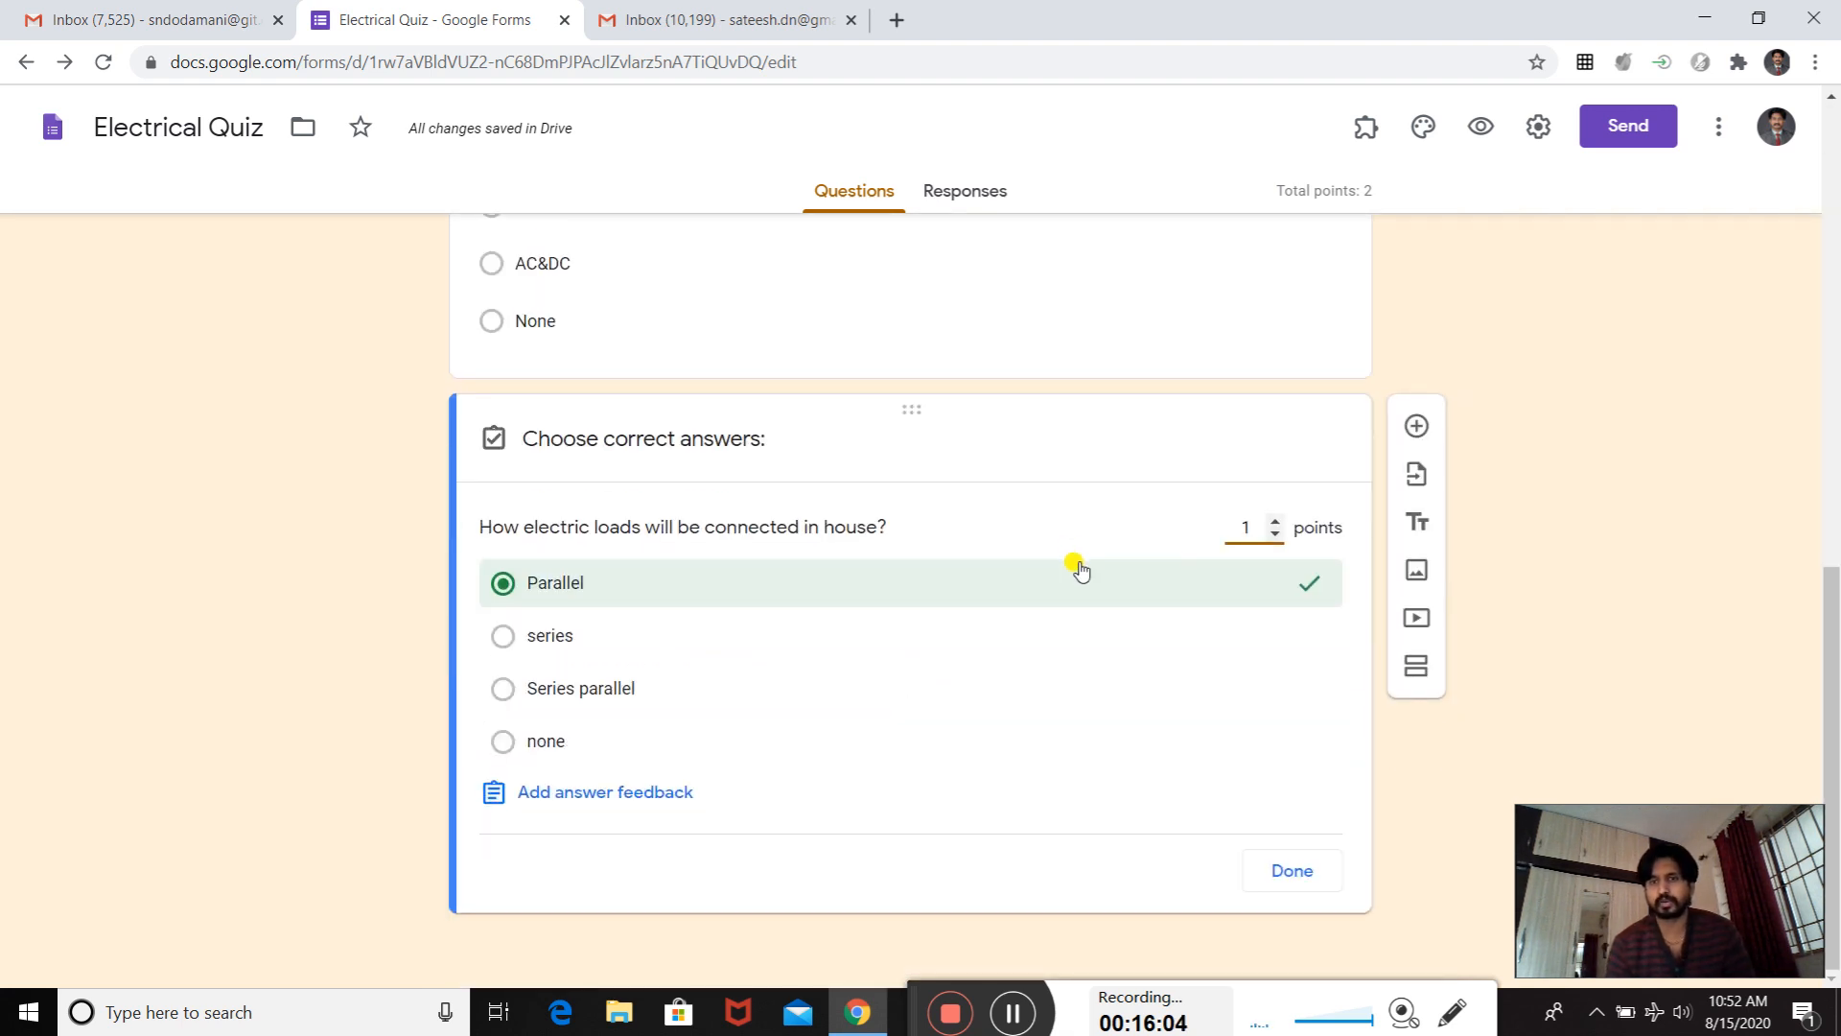
click(1276, 869)
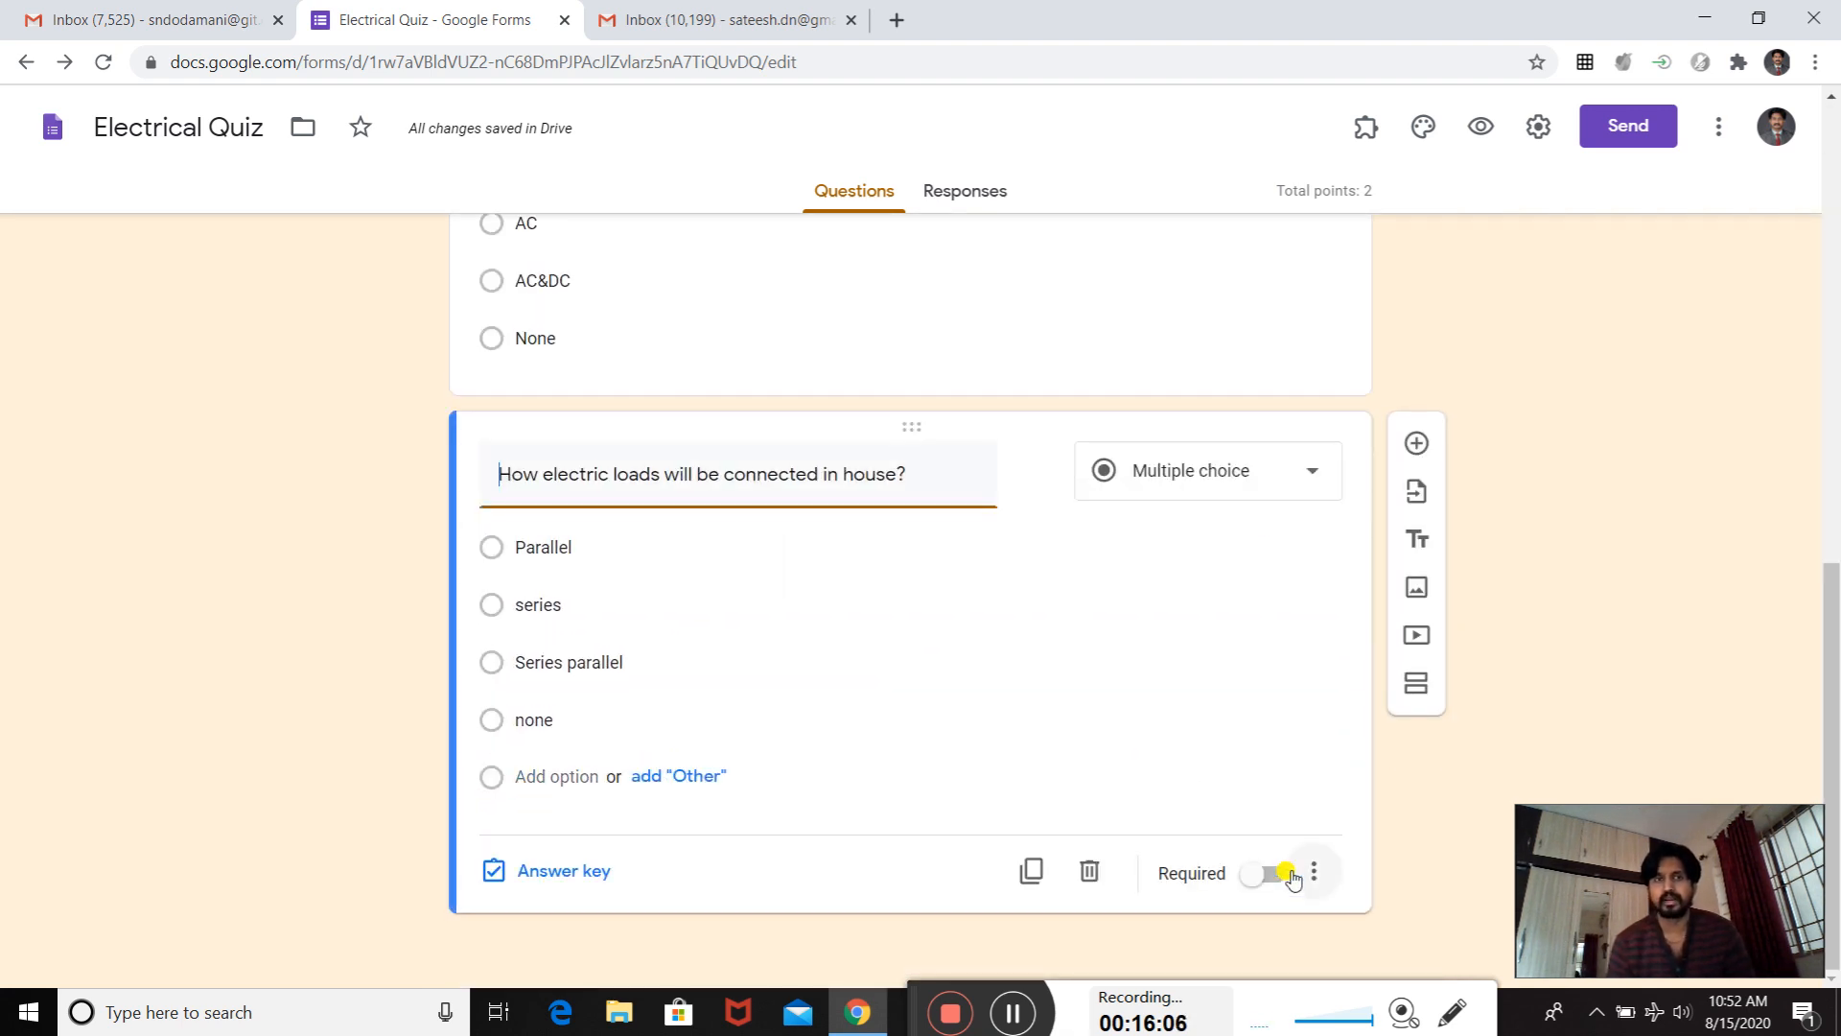
scroll(1036, 613, up, 6)
scroll(1052, 576, up, 4)
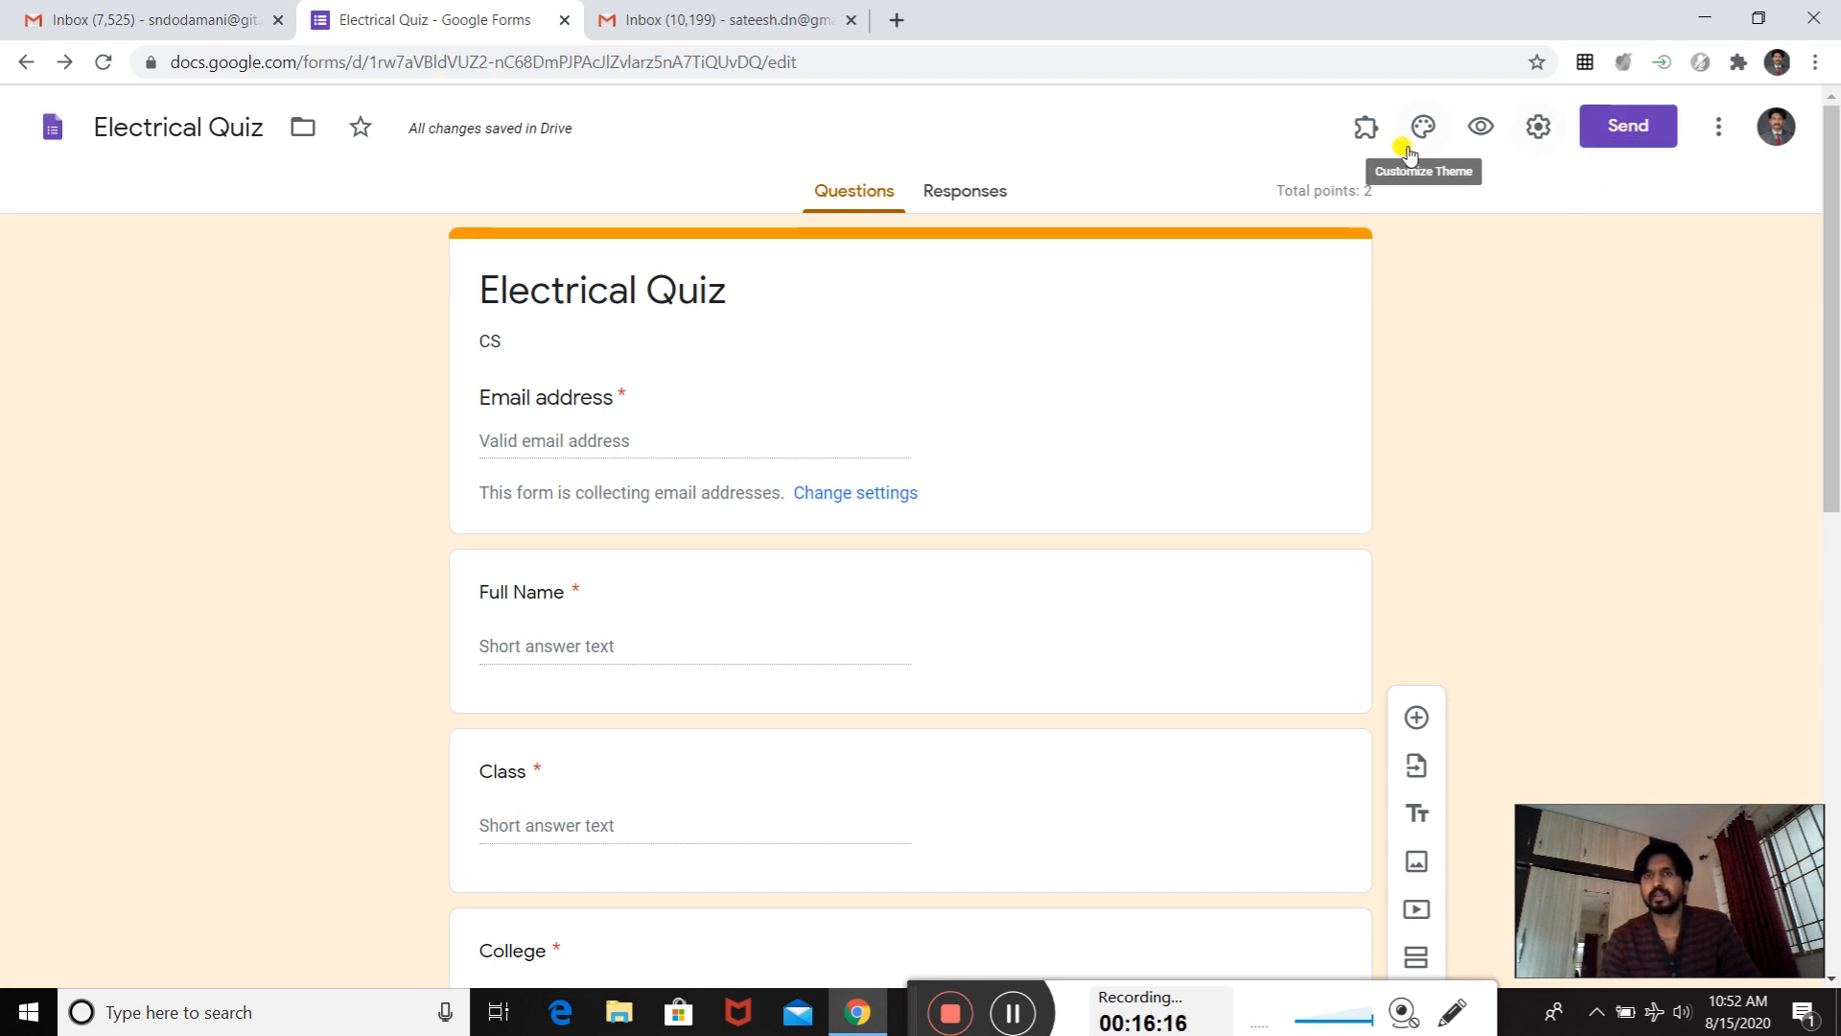
click(1364, 128)
click(1364, 128)
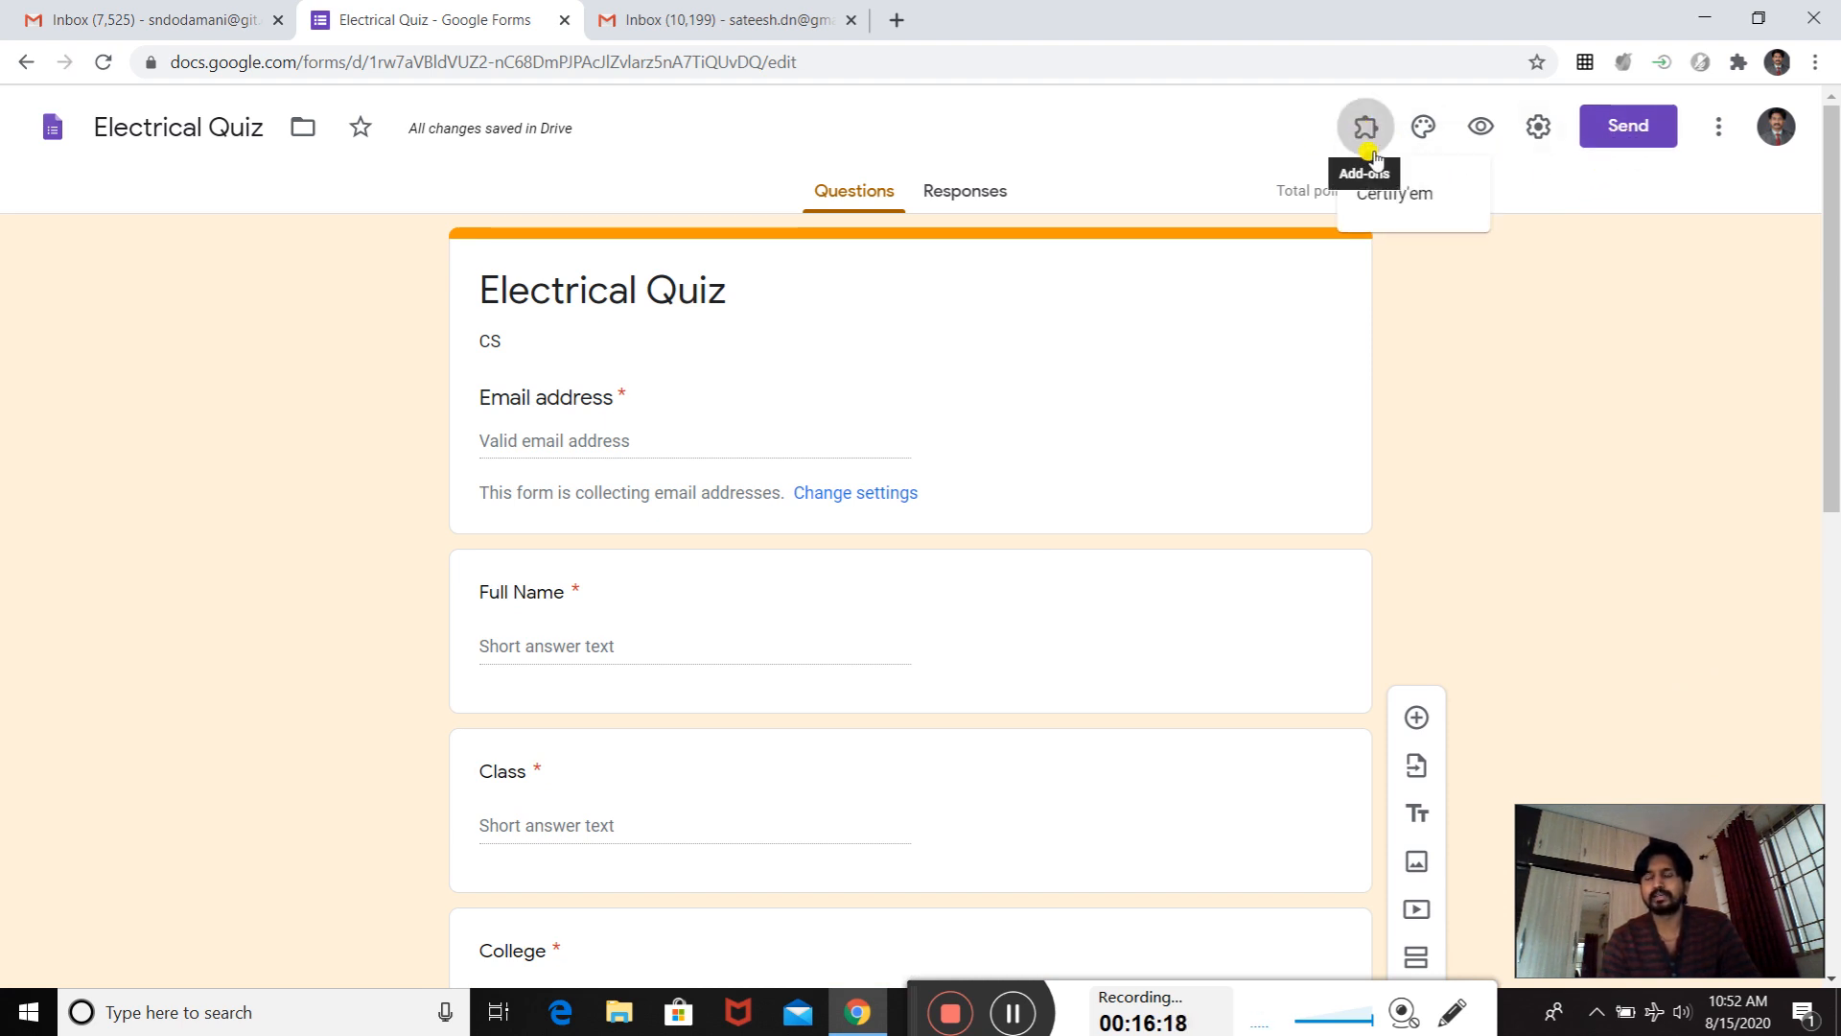
click(1362, 134)
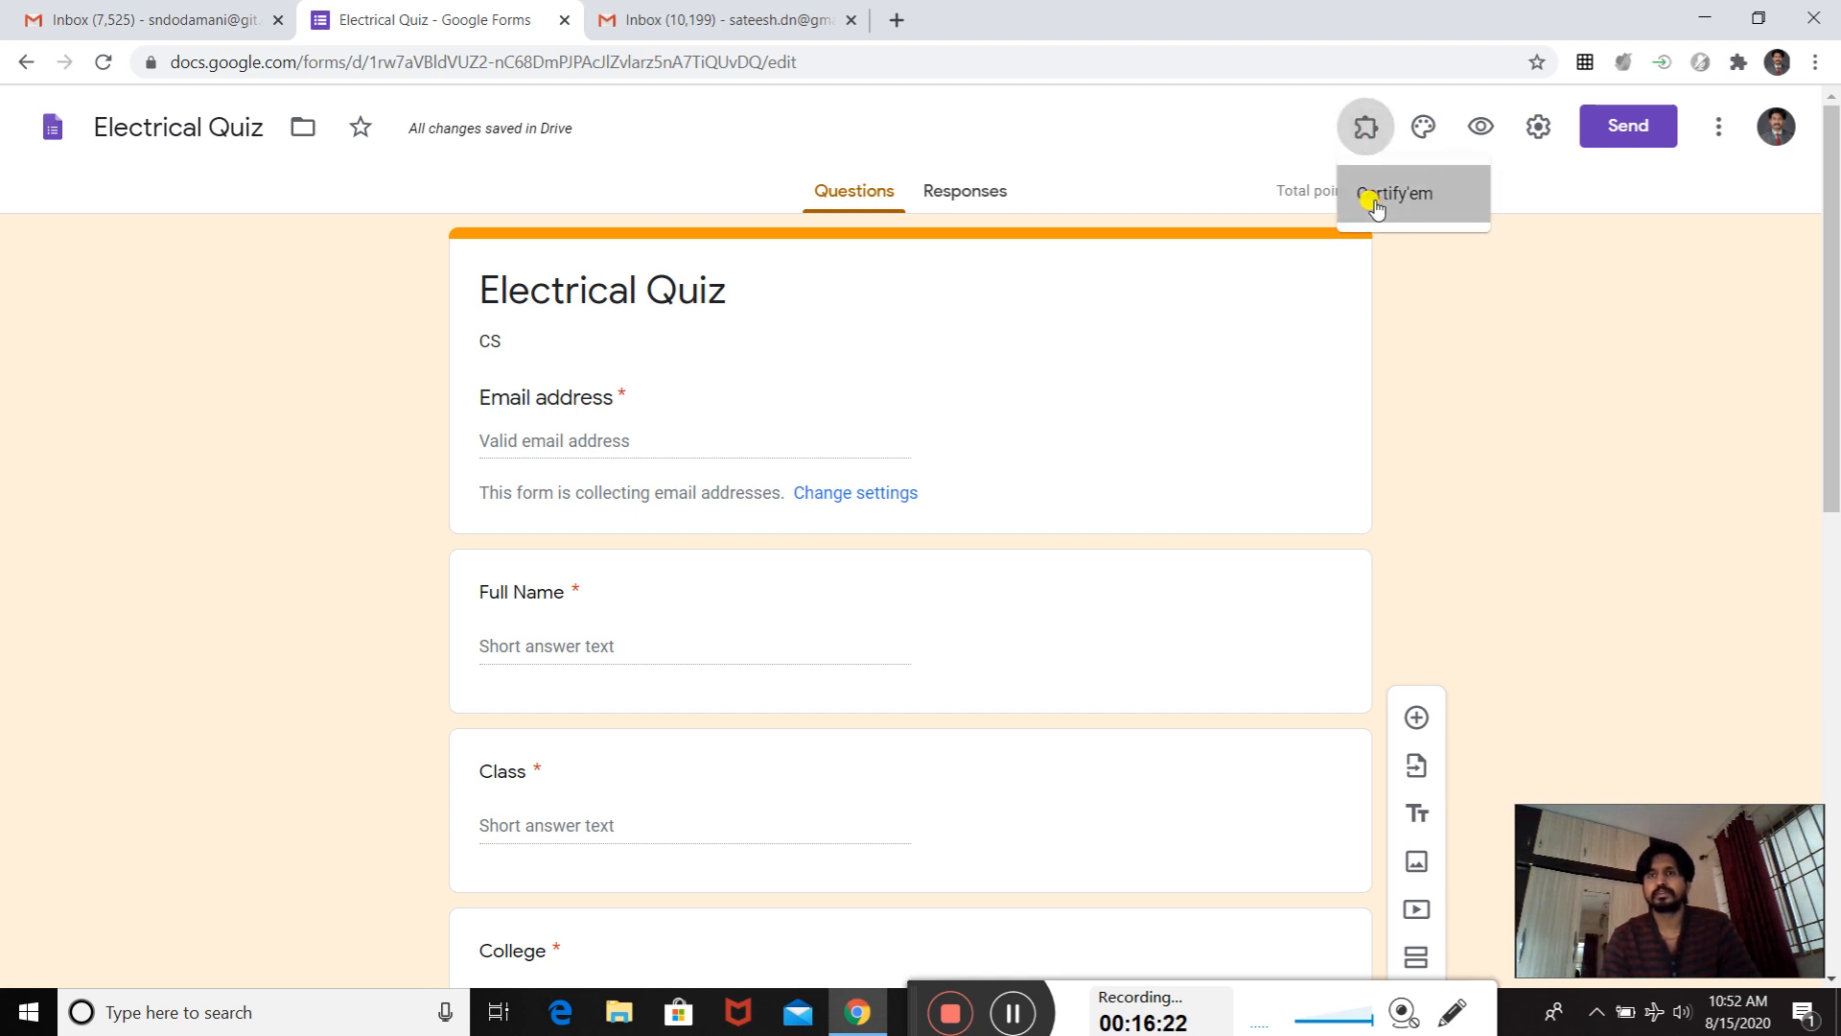
click(1371, 195)
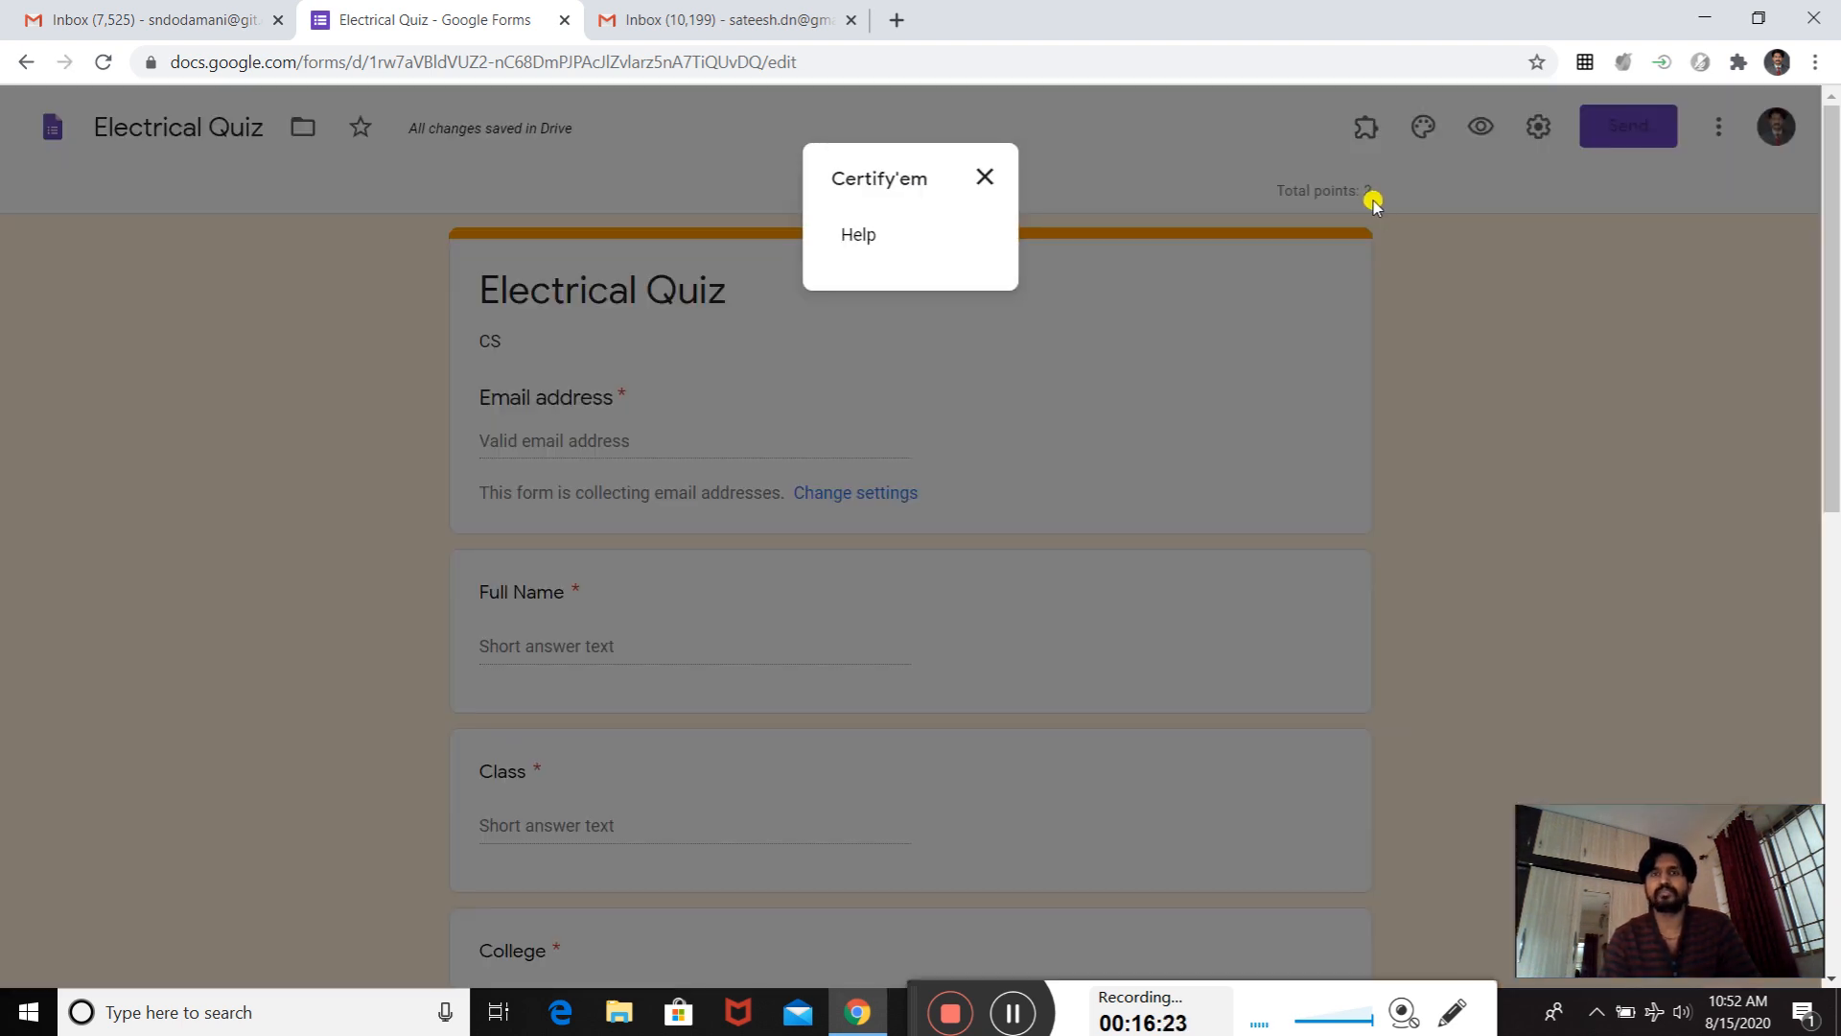
click(982, 180)
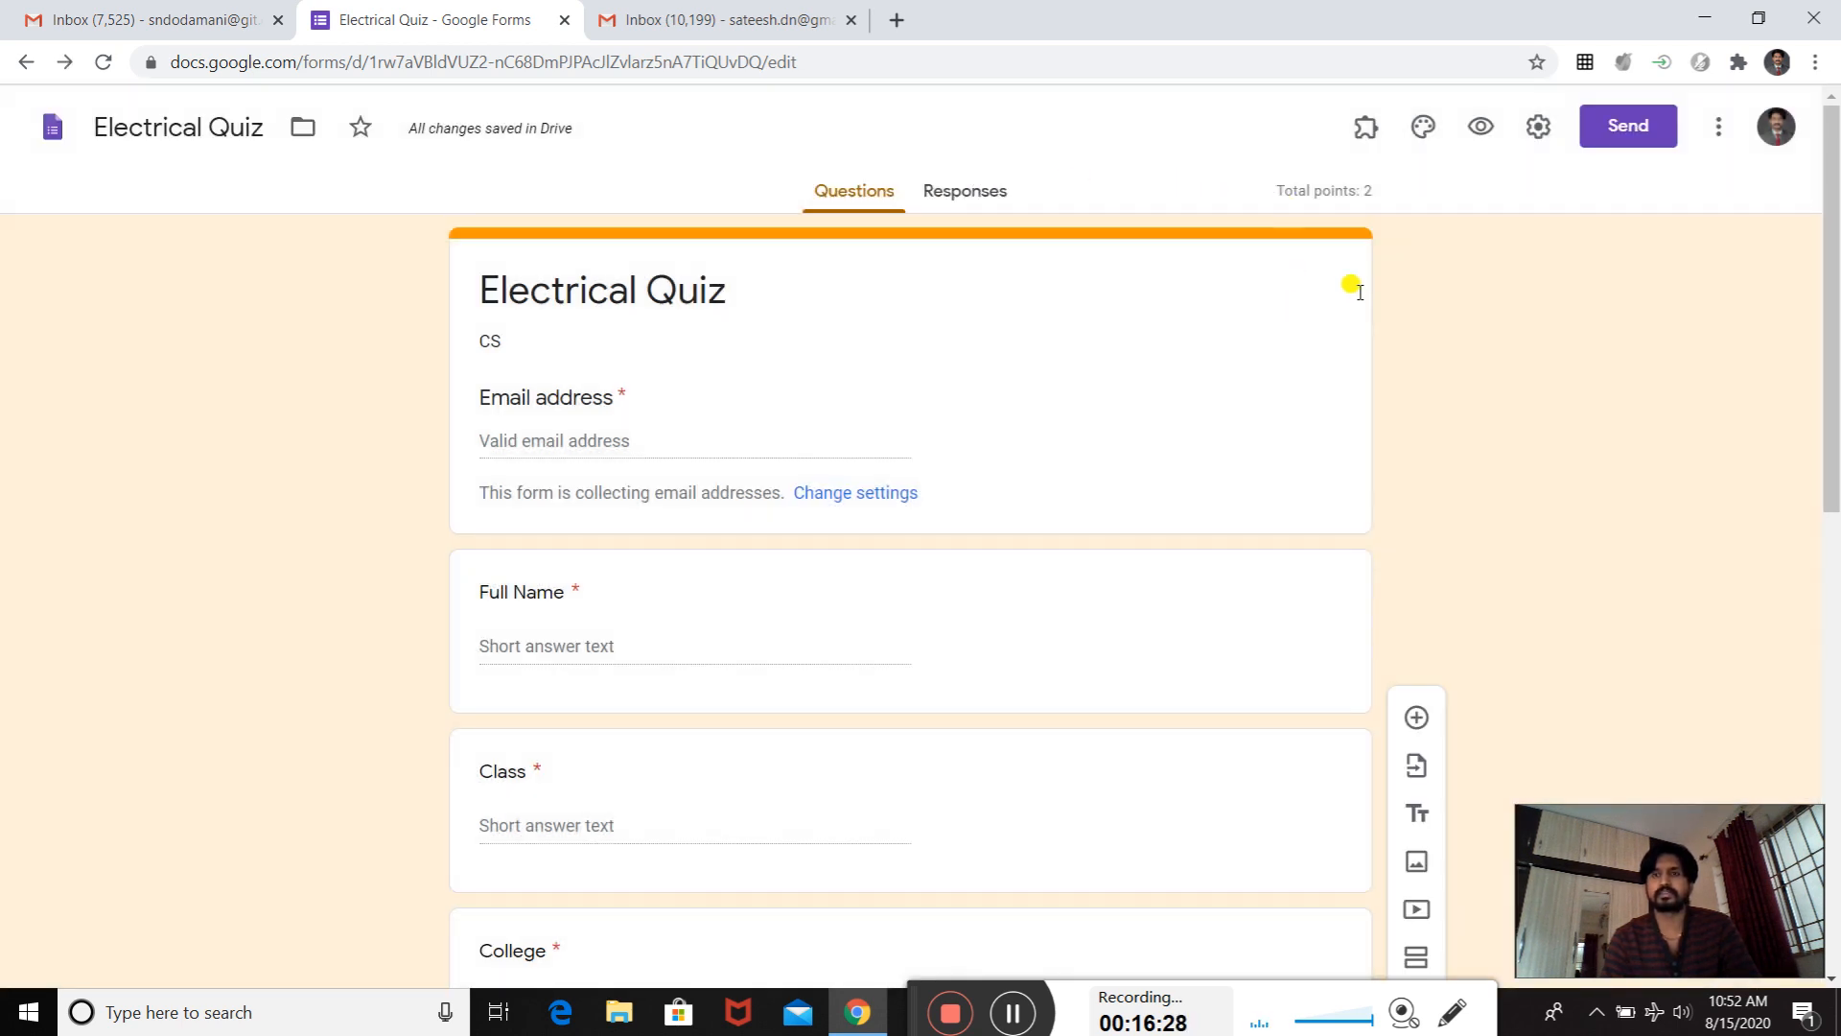
click(1014, 1012)
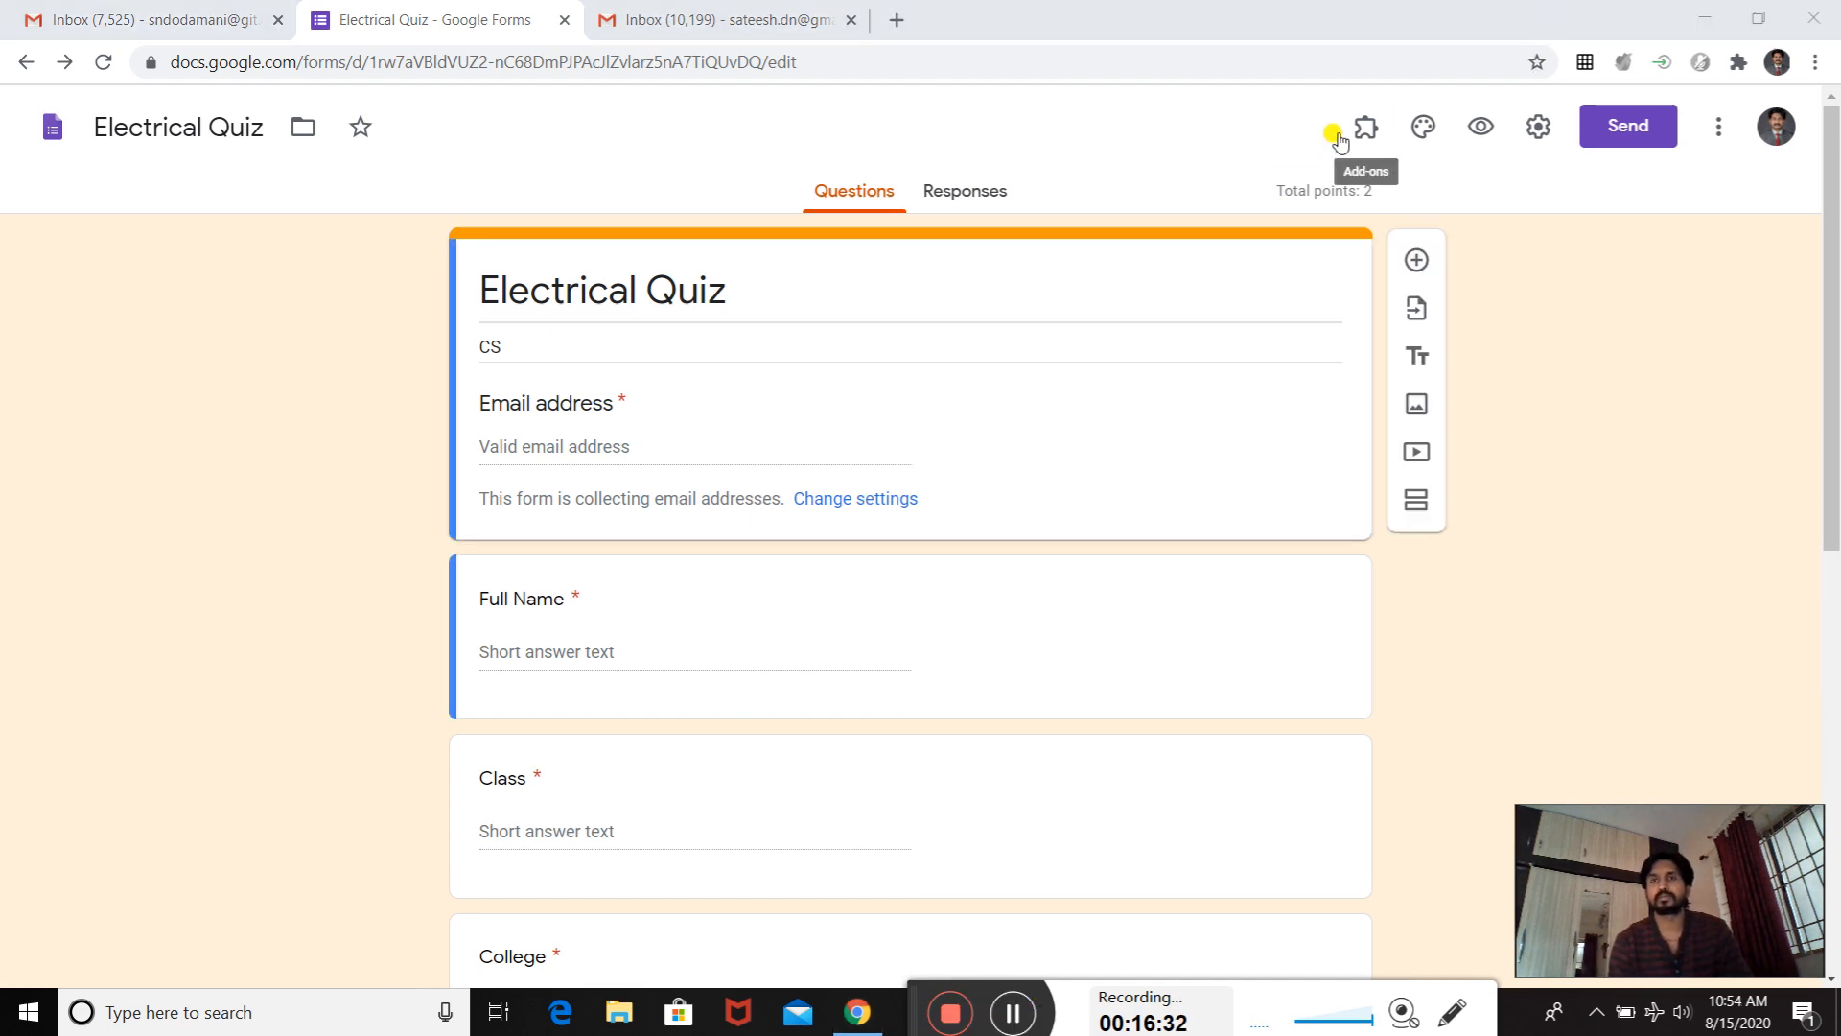
- Enable the Certify'em add-on in this quiz and confirm its dialog
click(1365, 130)
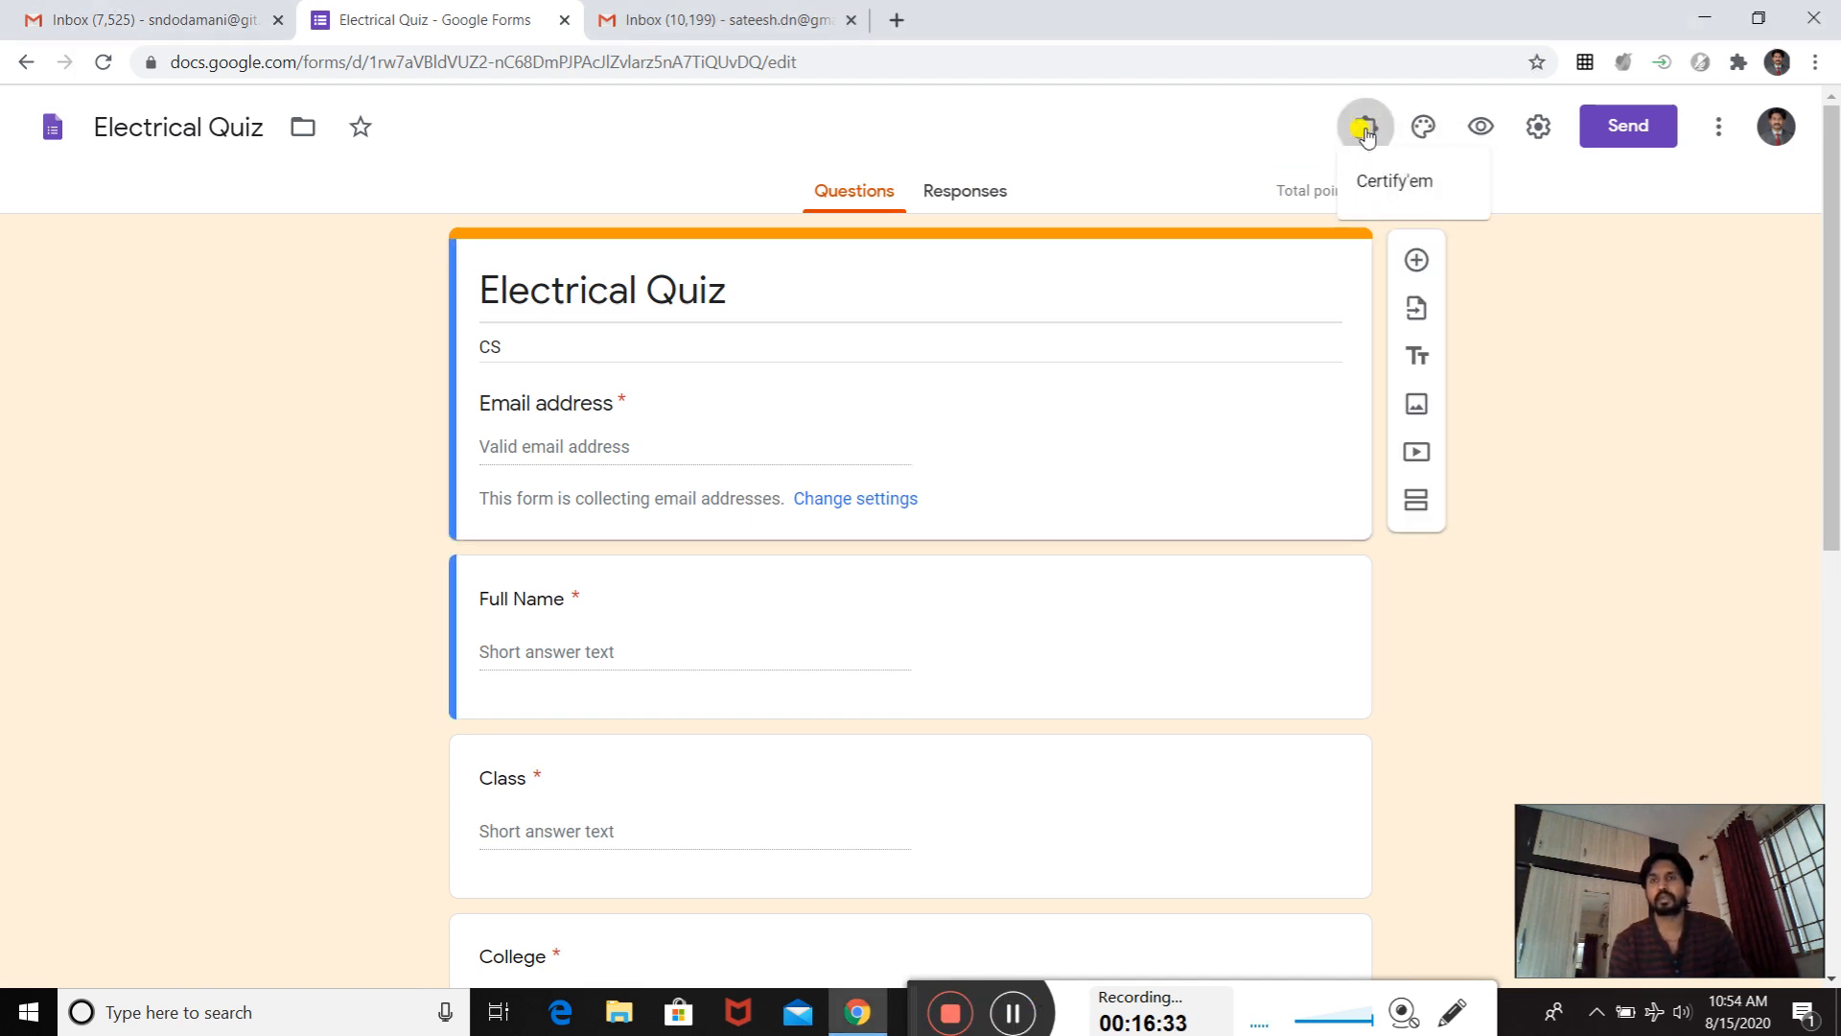
click(1400, 199)
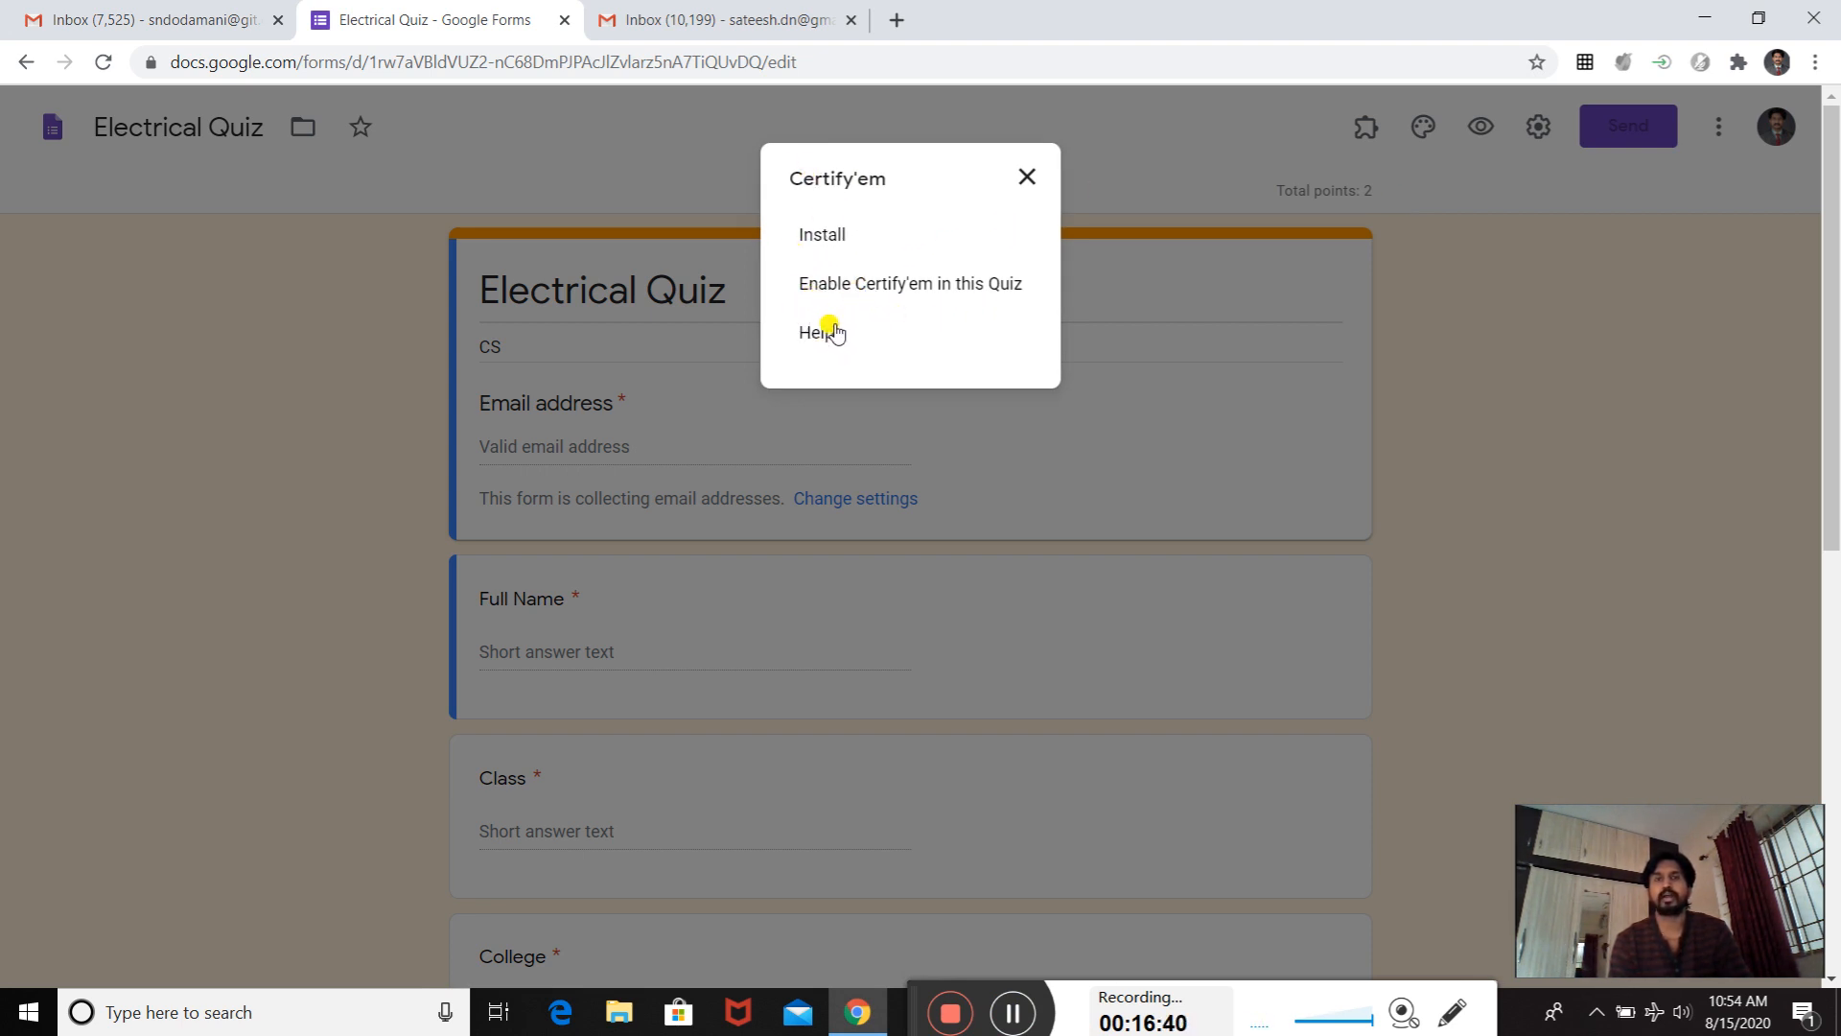
click(856, 284)
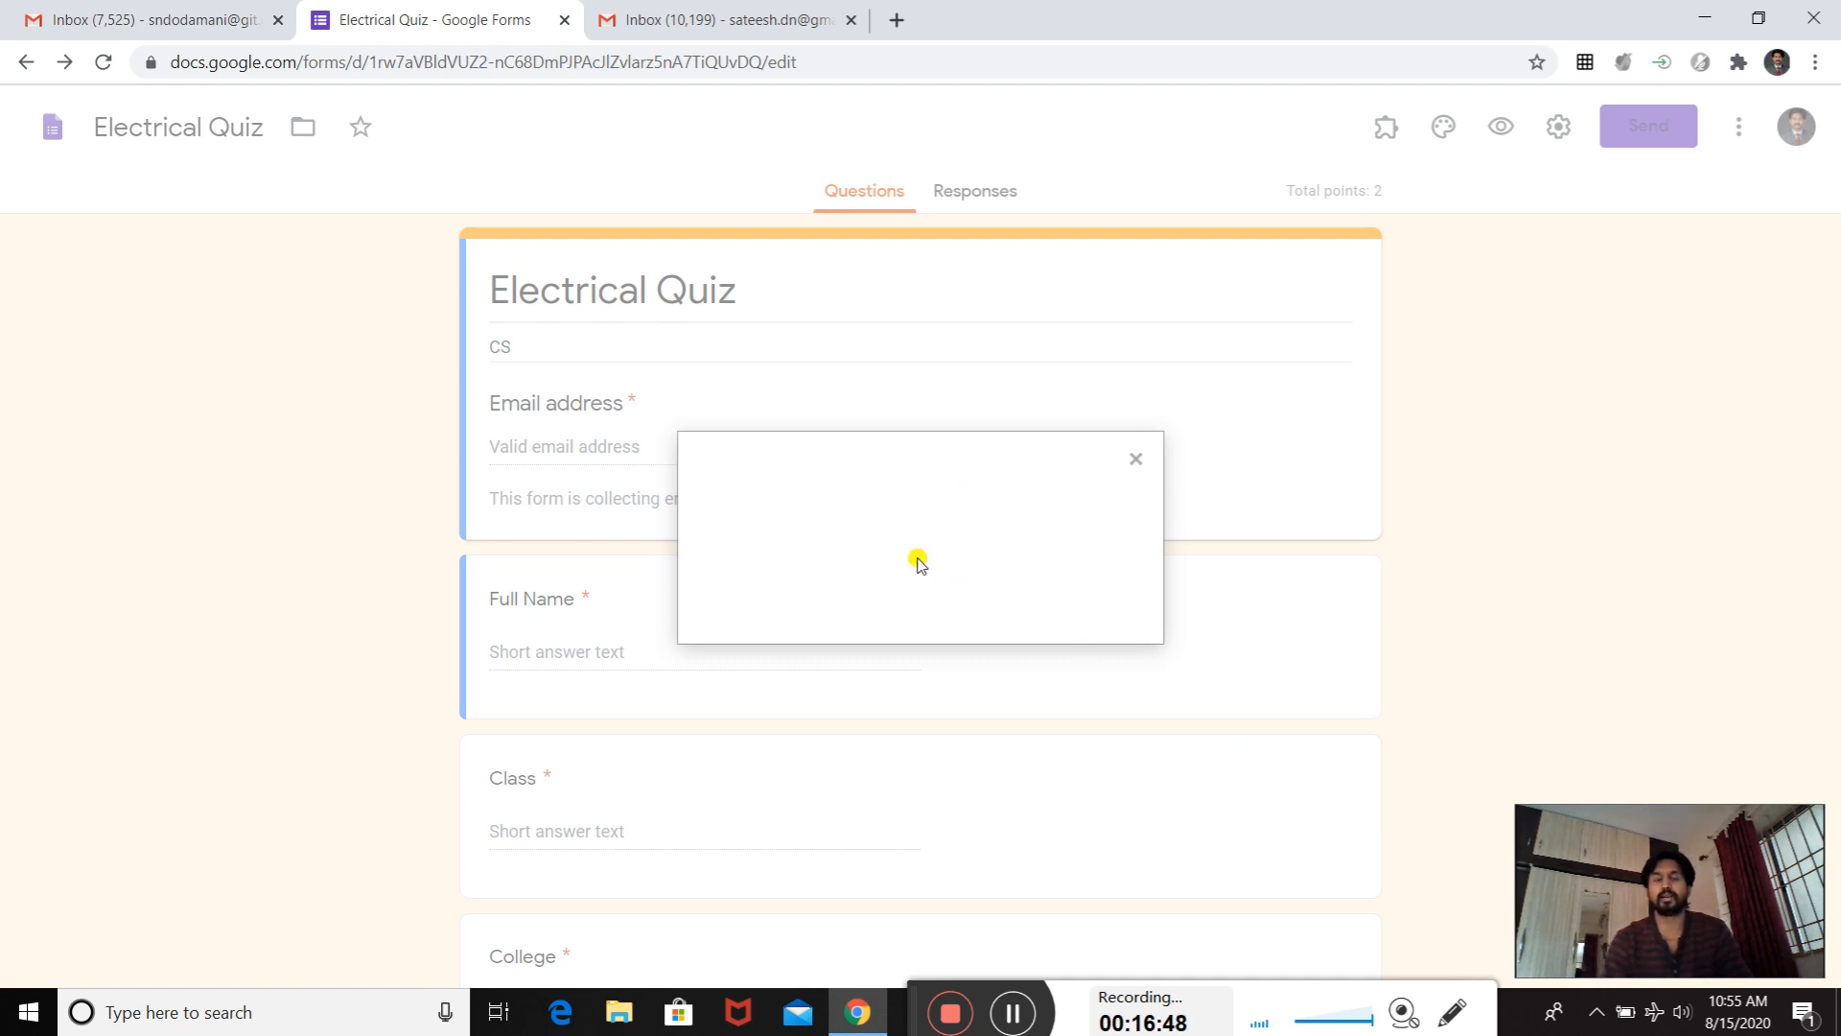
click(786, 574)
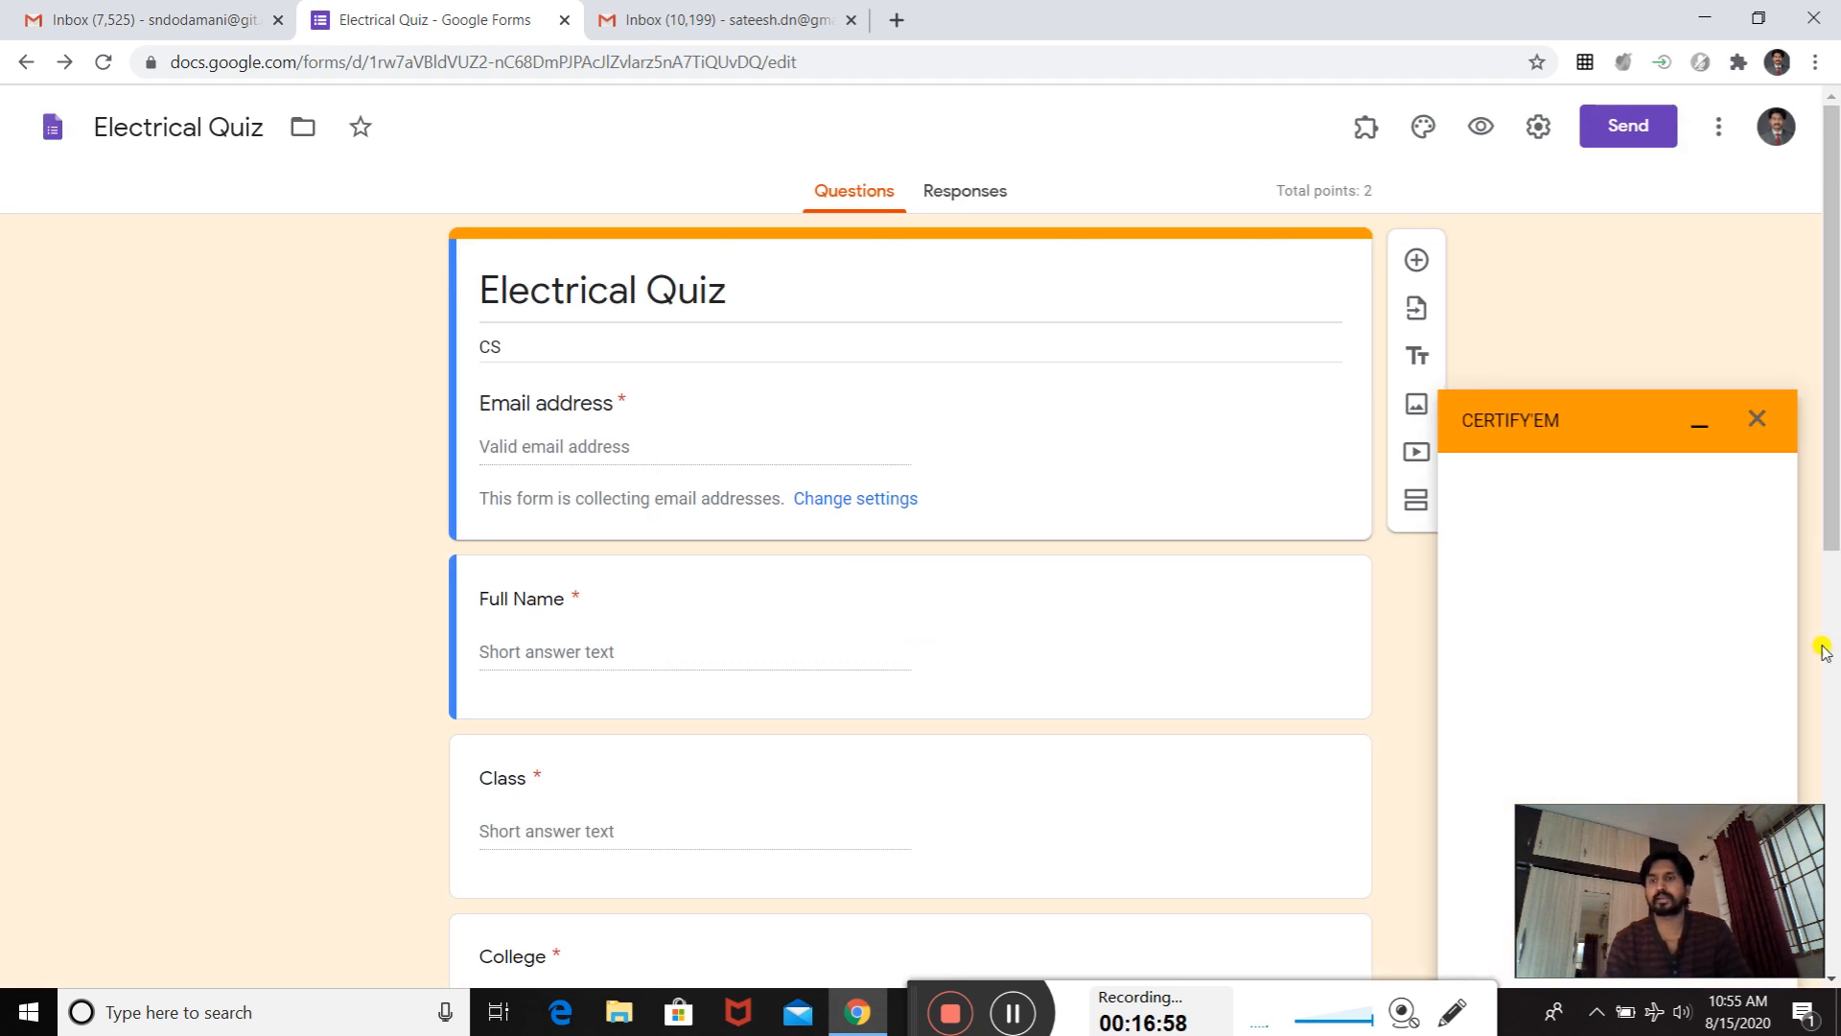
drag(1605, 444, 1611, 393)
click(1638, 427)
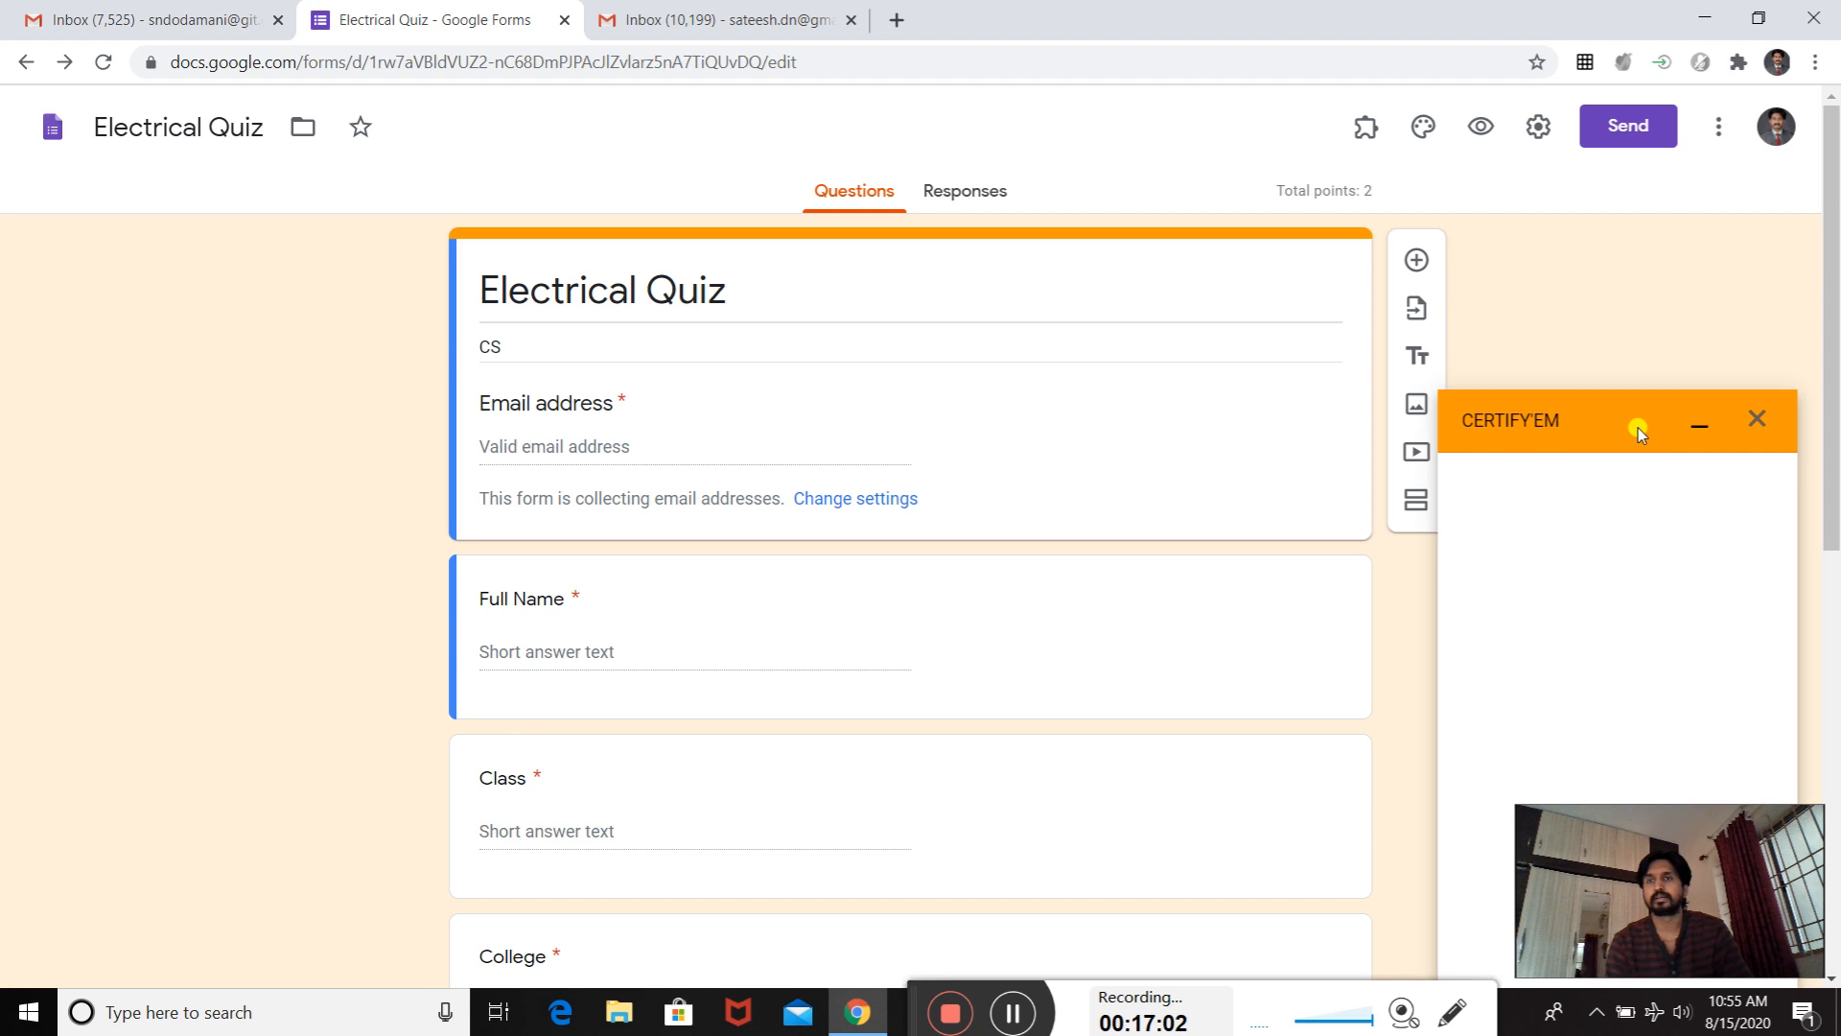
drag(1647, 410, 1637, 384)
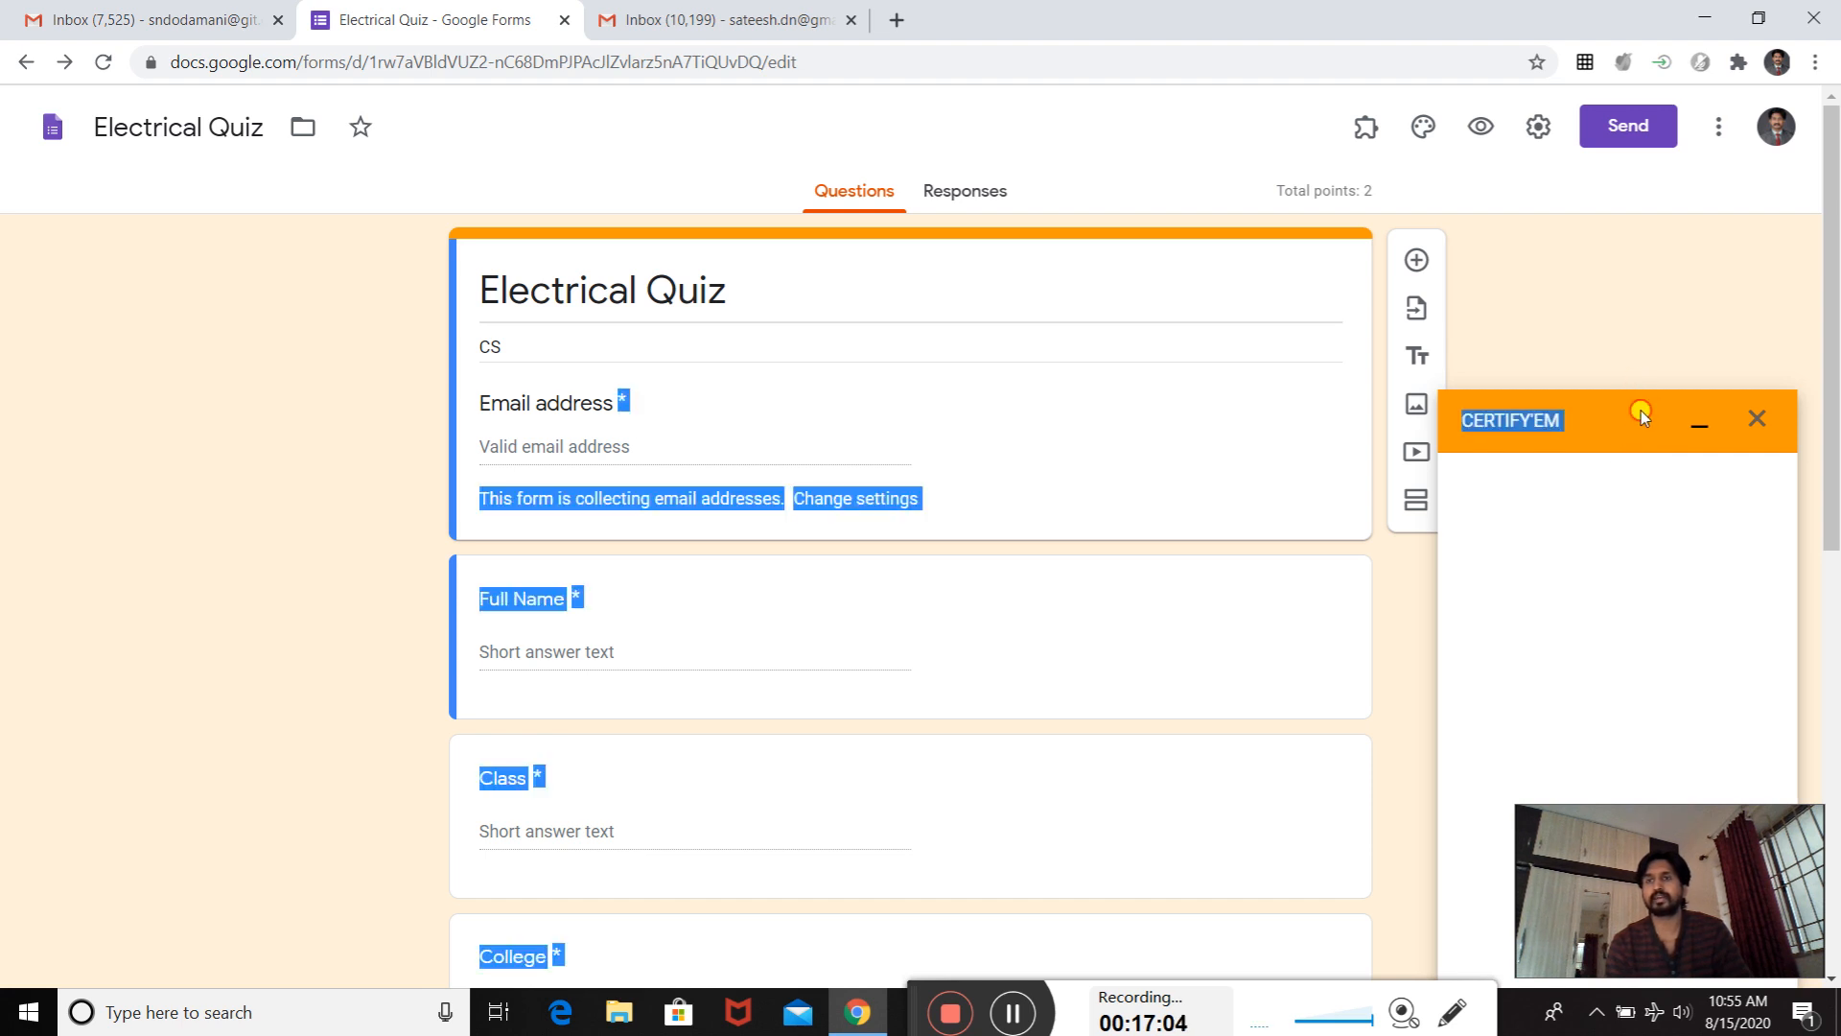
click(1642, 410)
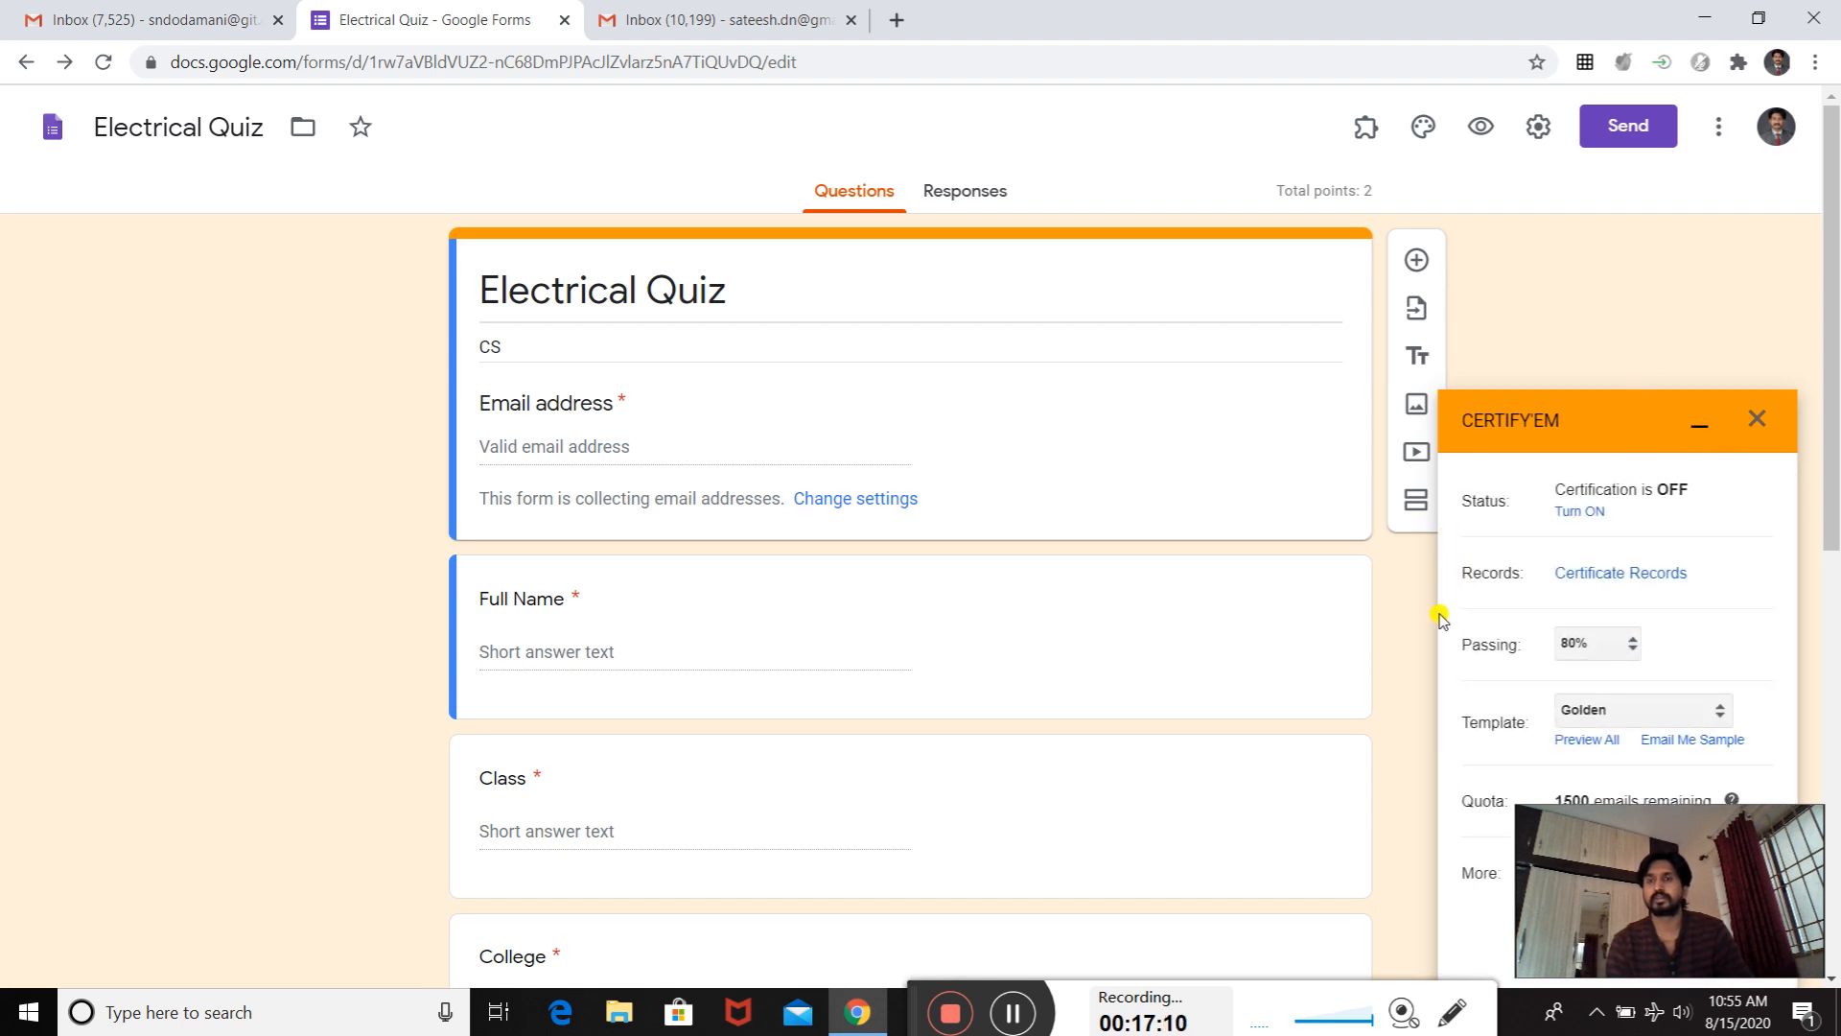
drag(1762, 821, 1708, 226)
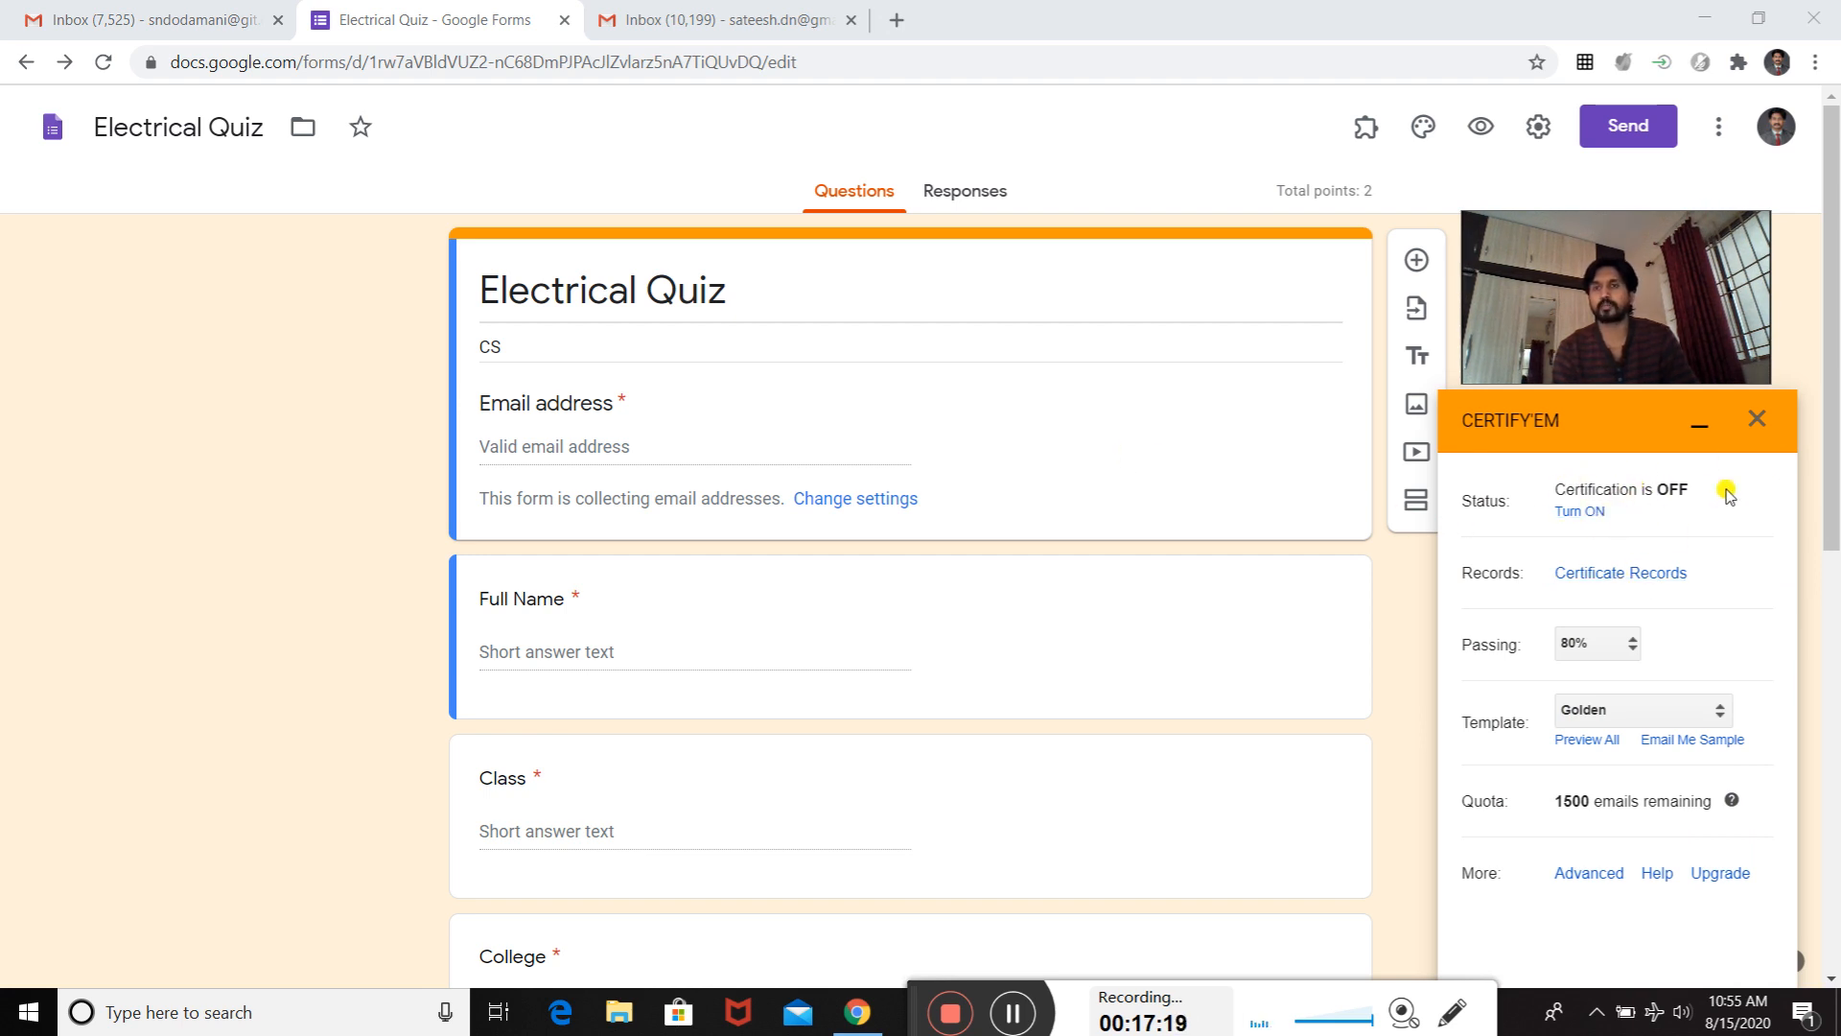
- Turn on Certify'em certification for the quiz and set the passing score to 50%
click(1579, 513)
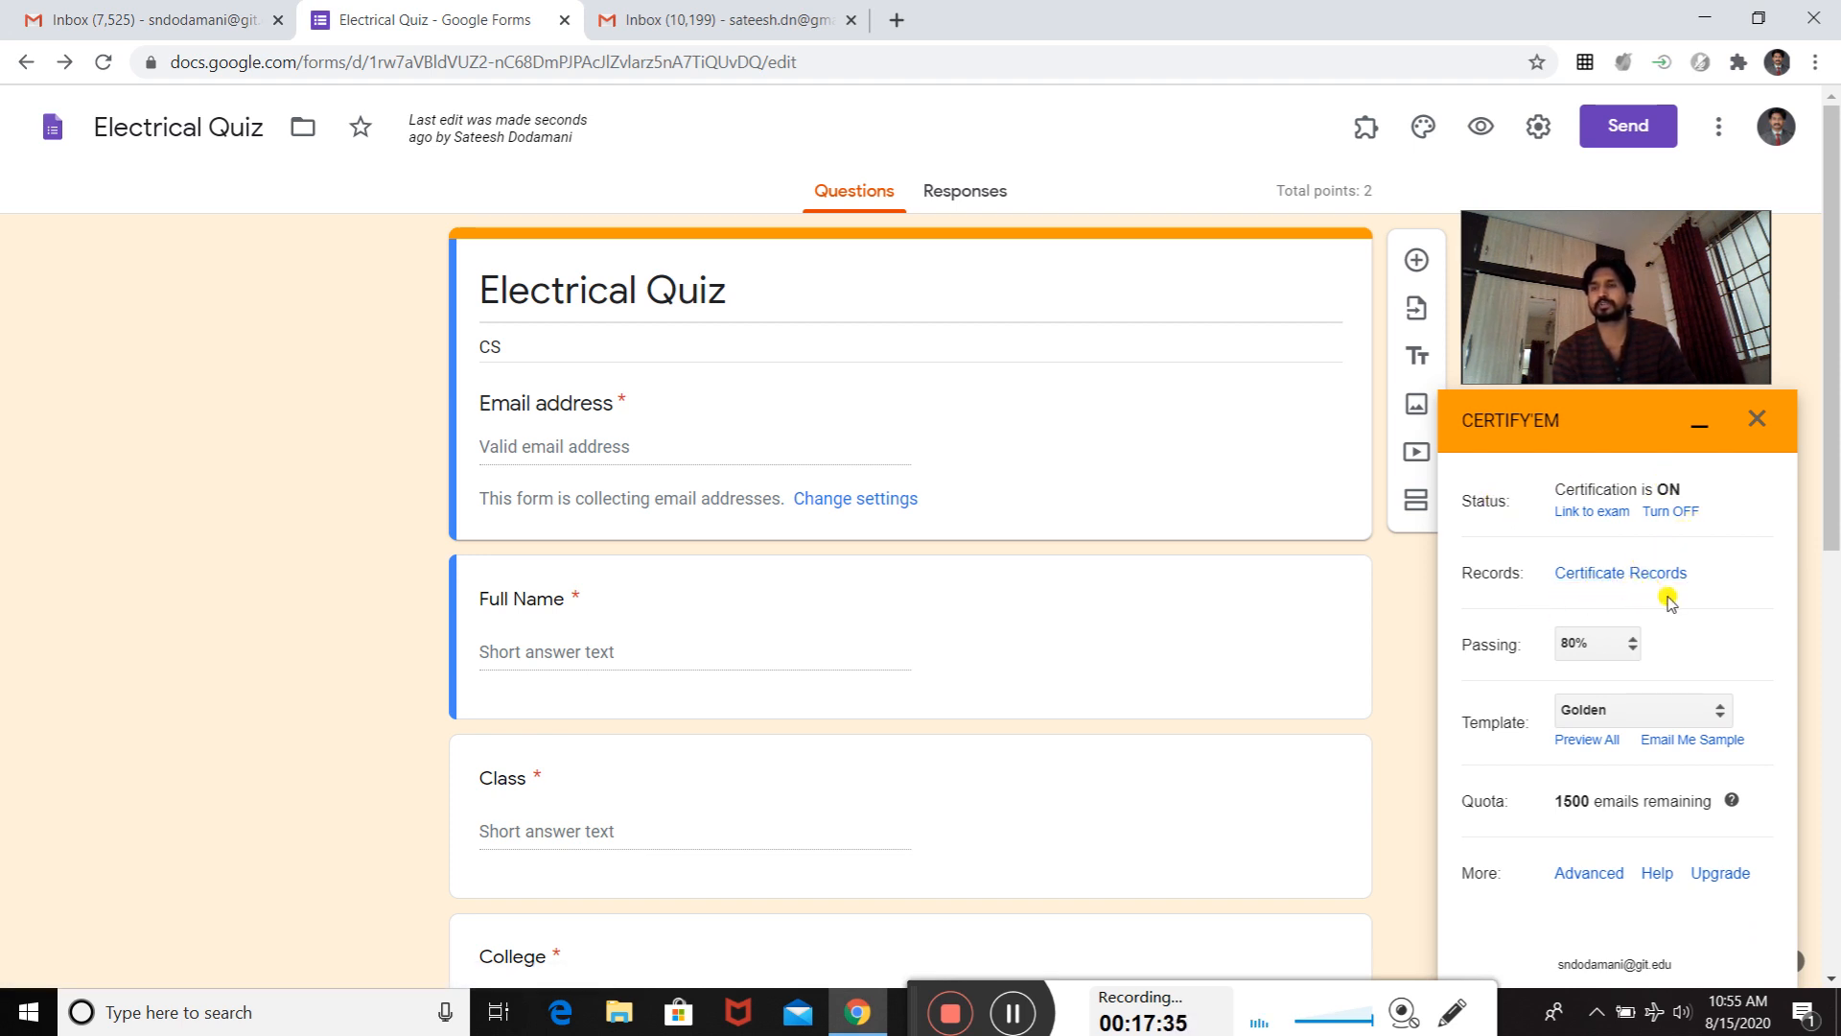
click(1635, 650)
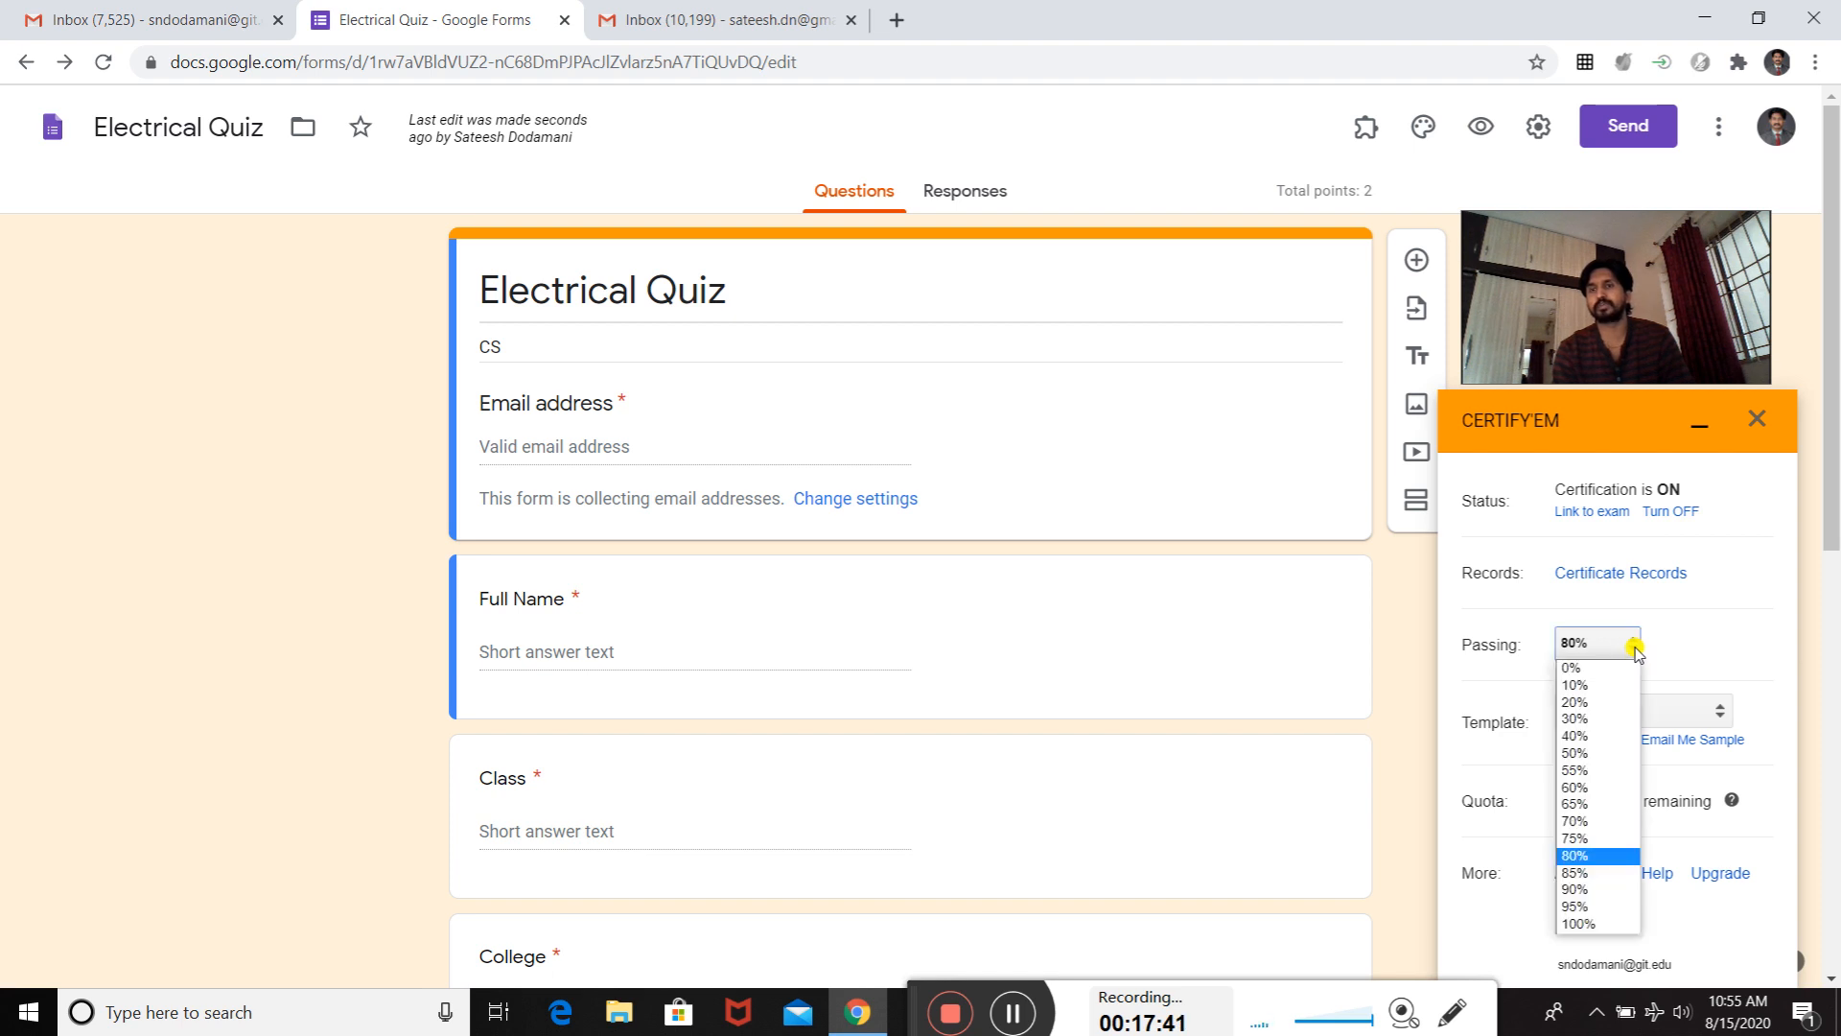
click(1608, 754)
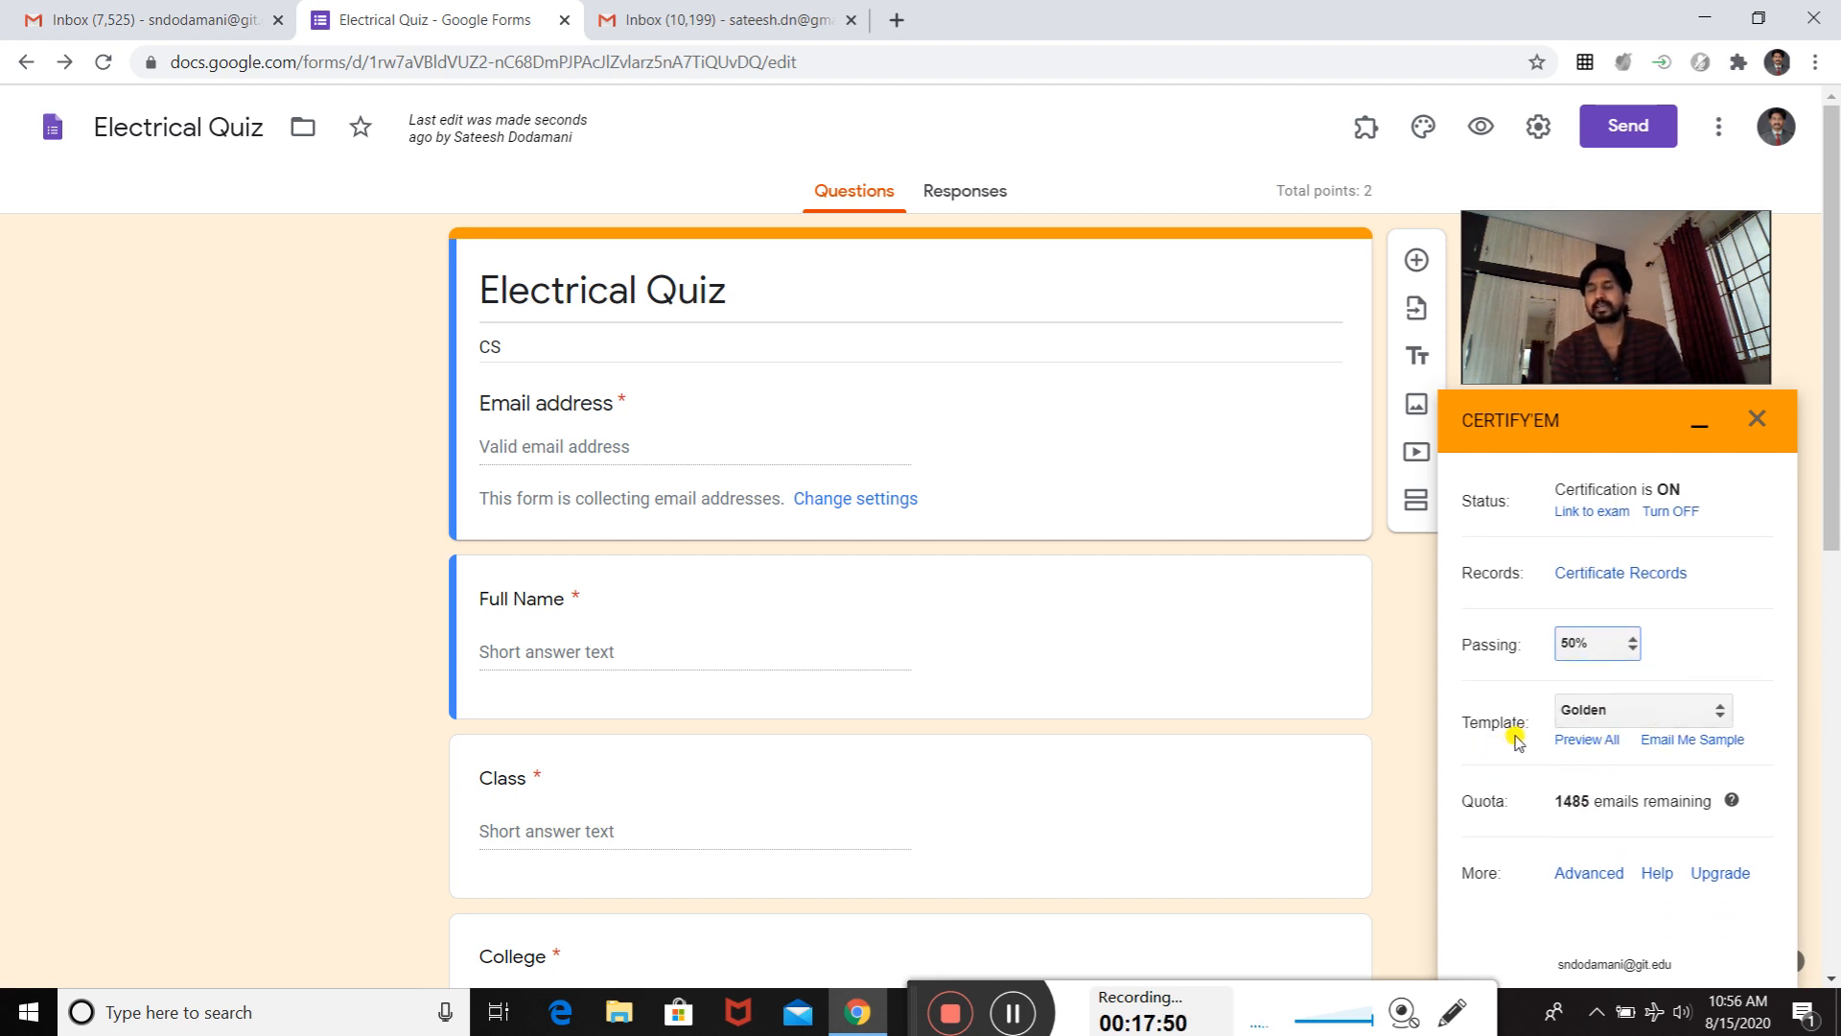
- Set the certificate template to Brown Frame and minimize the Certify'em window
click(1721, 717)
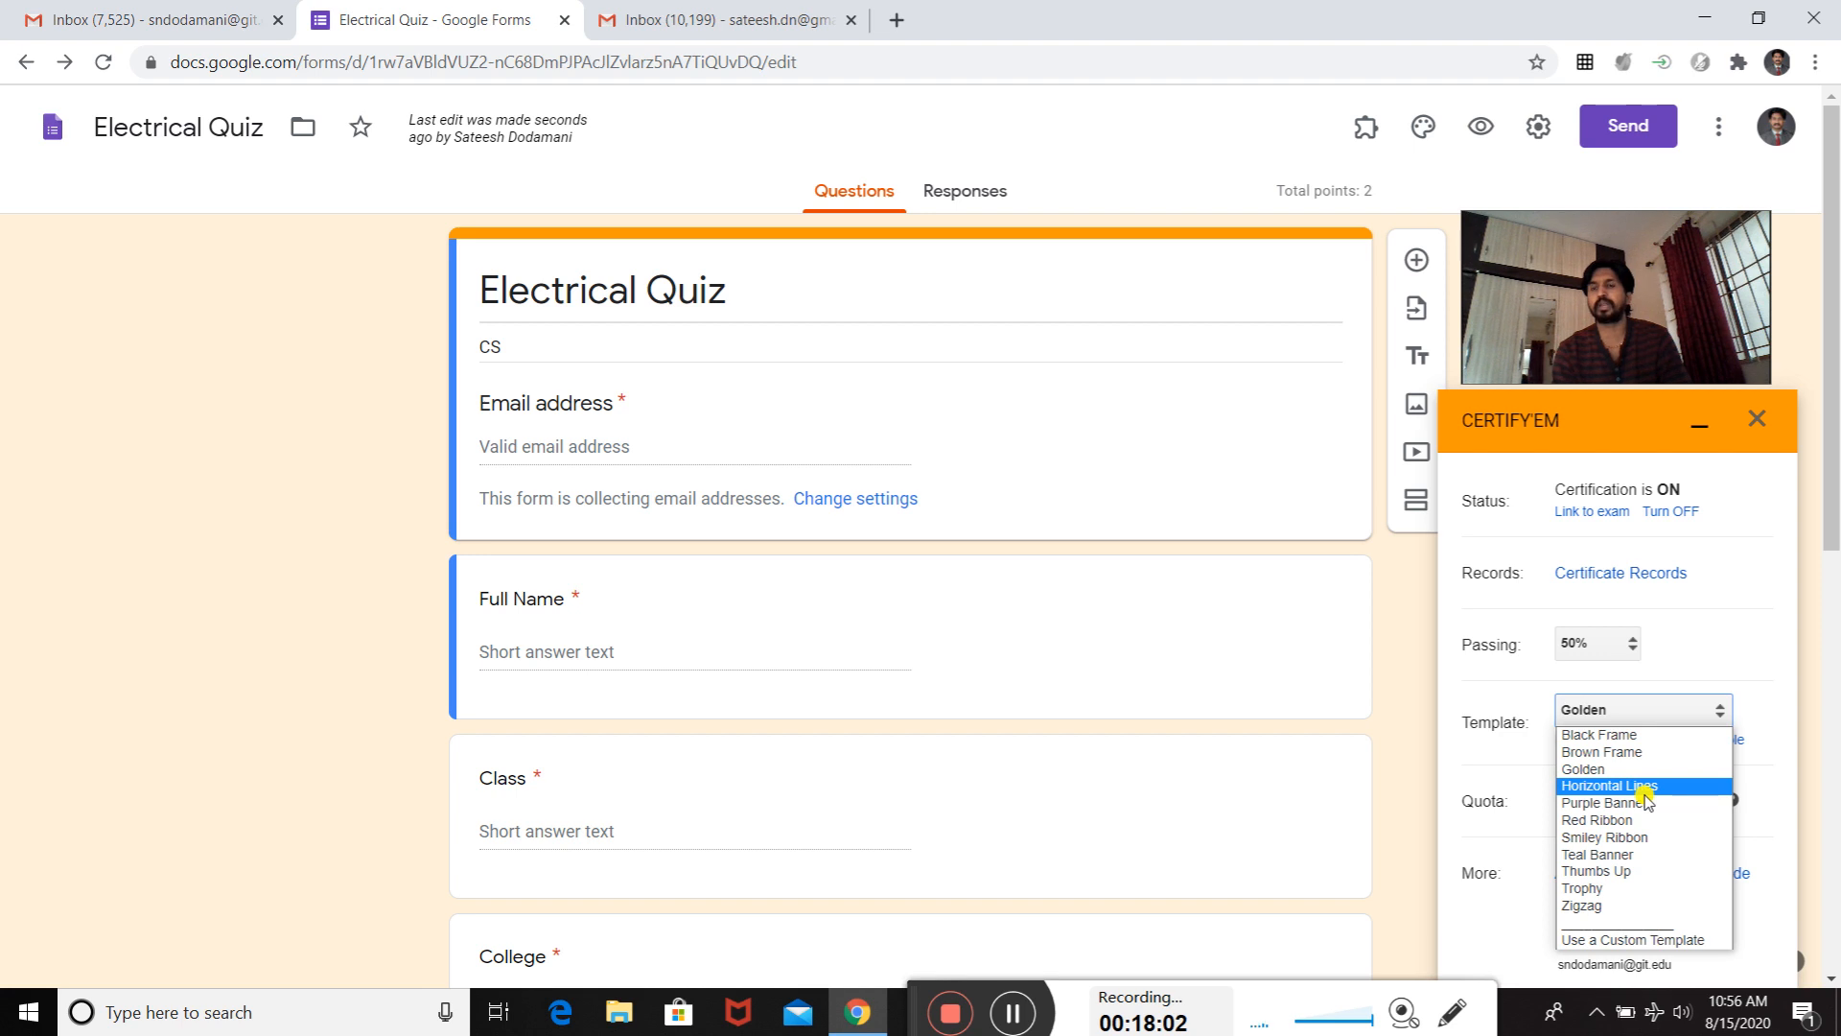
click(1623, 752)
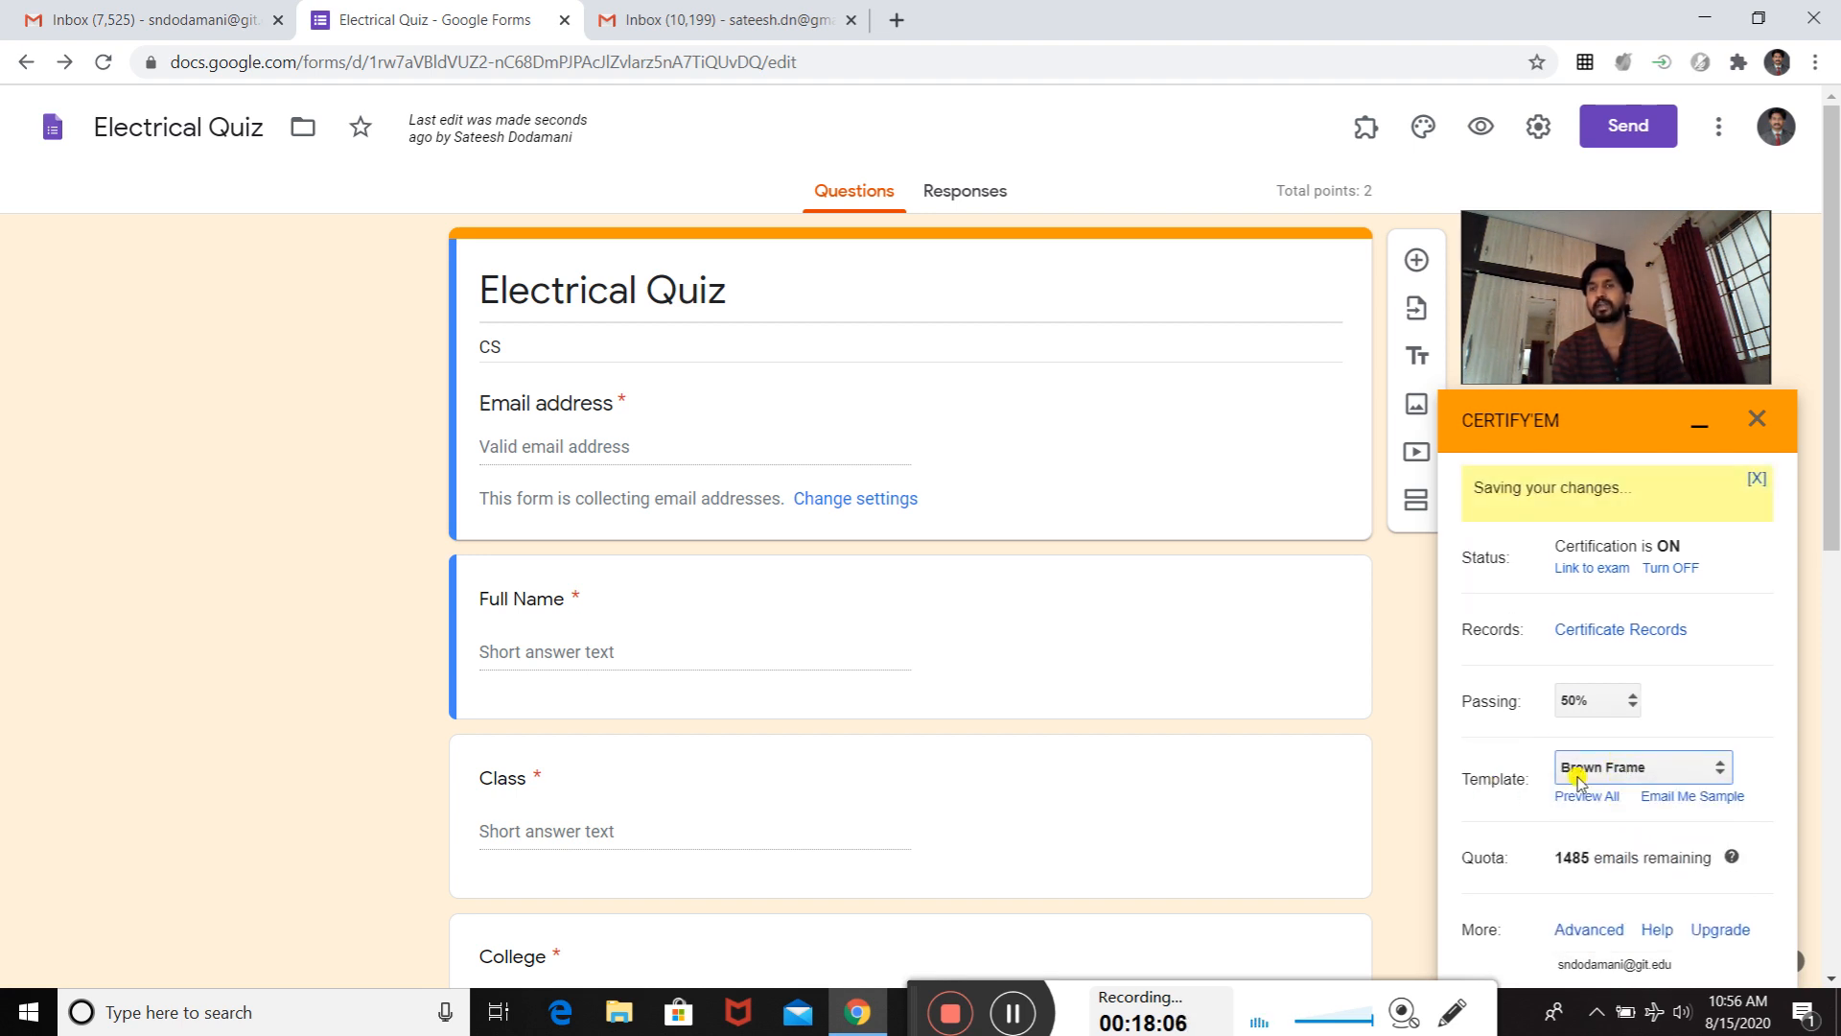
scroll(1645, 767, down, 5)
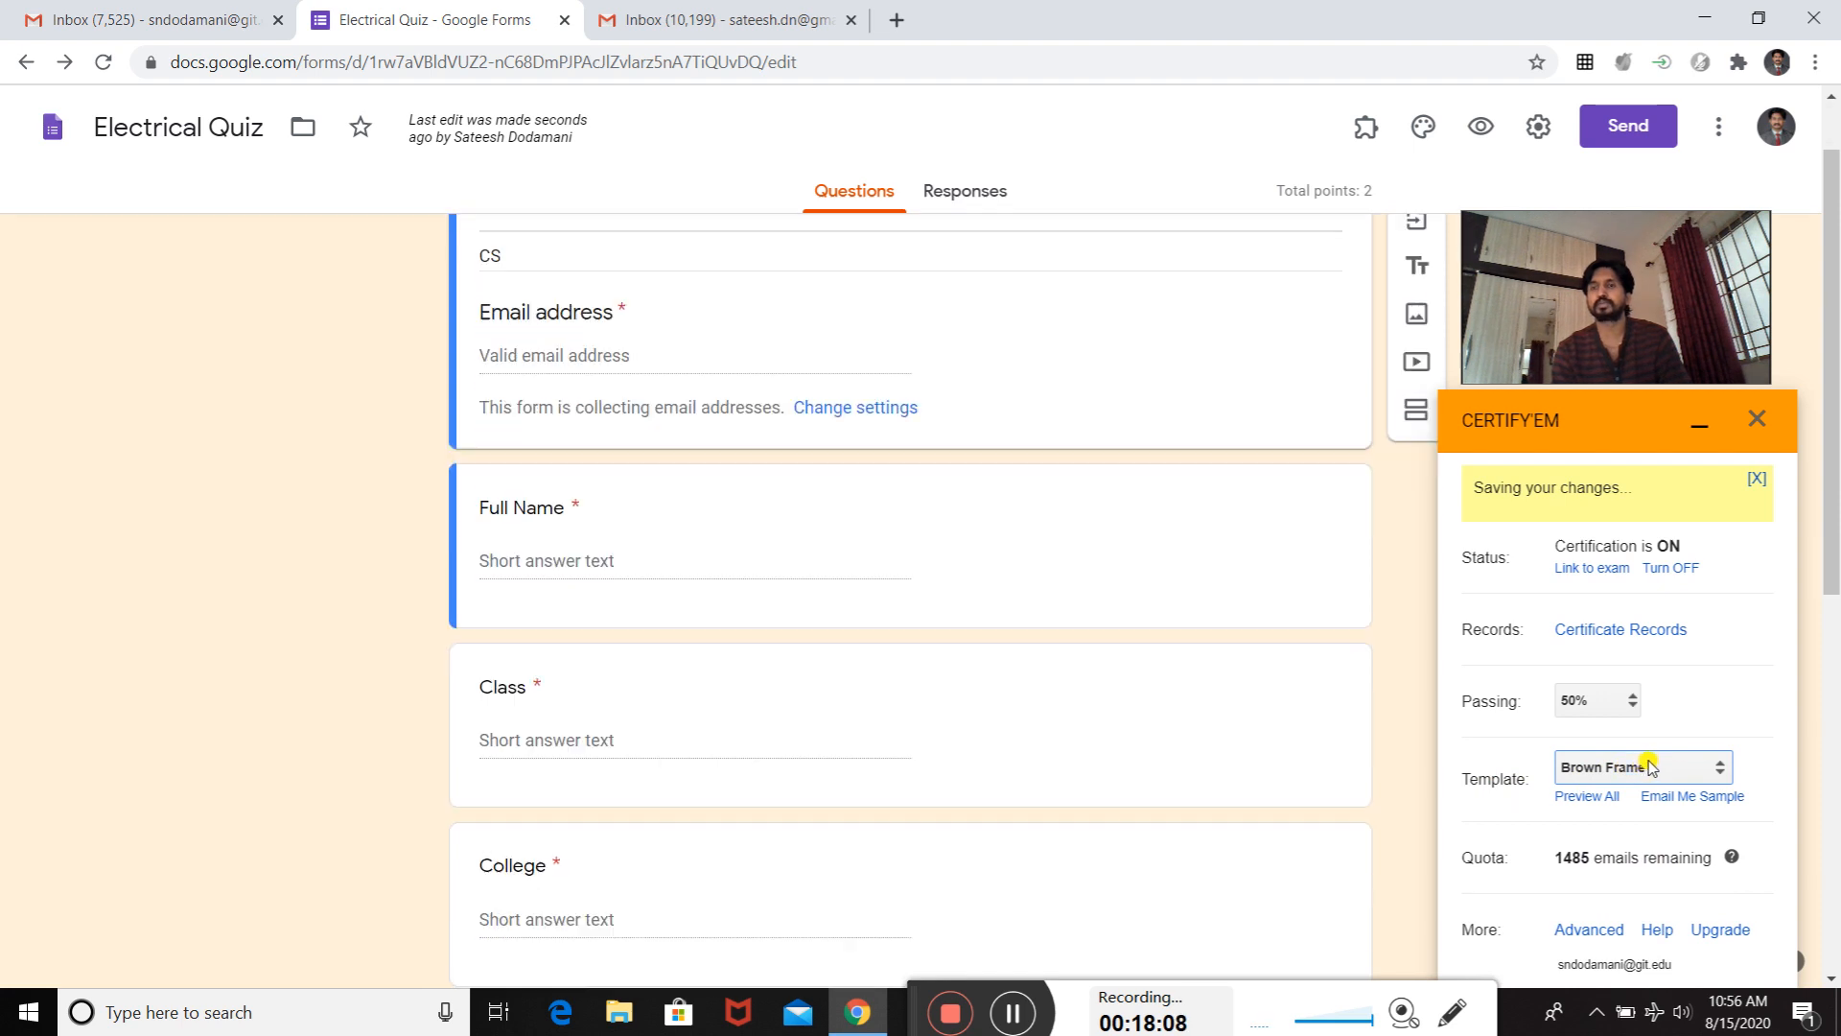
scroll(1662, 765, up, 5)
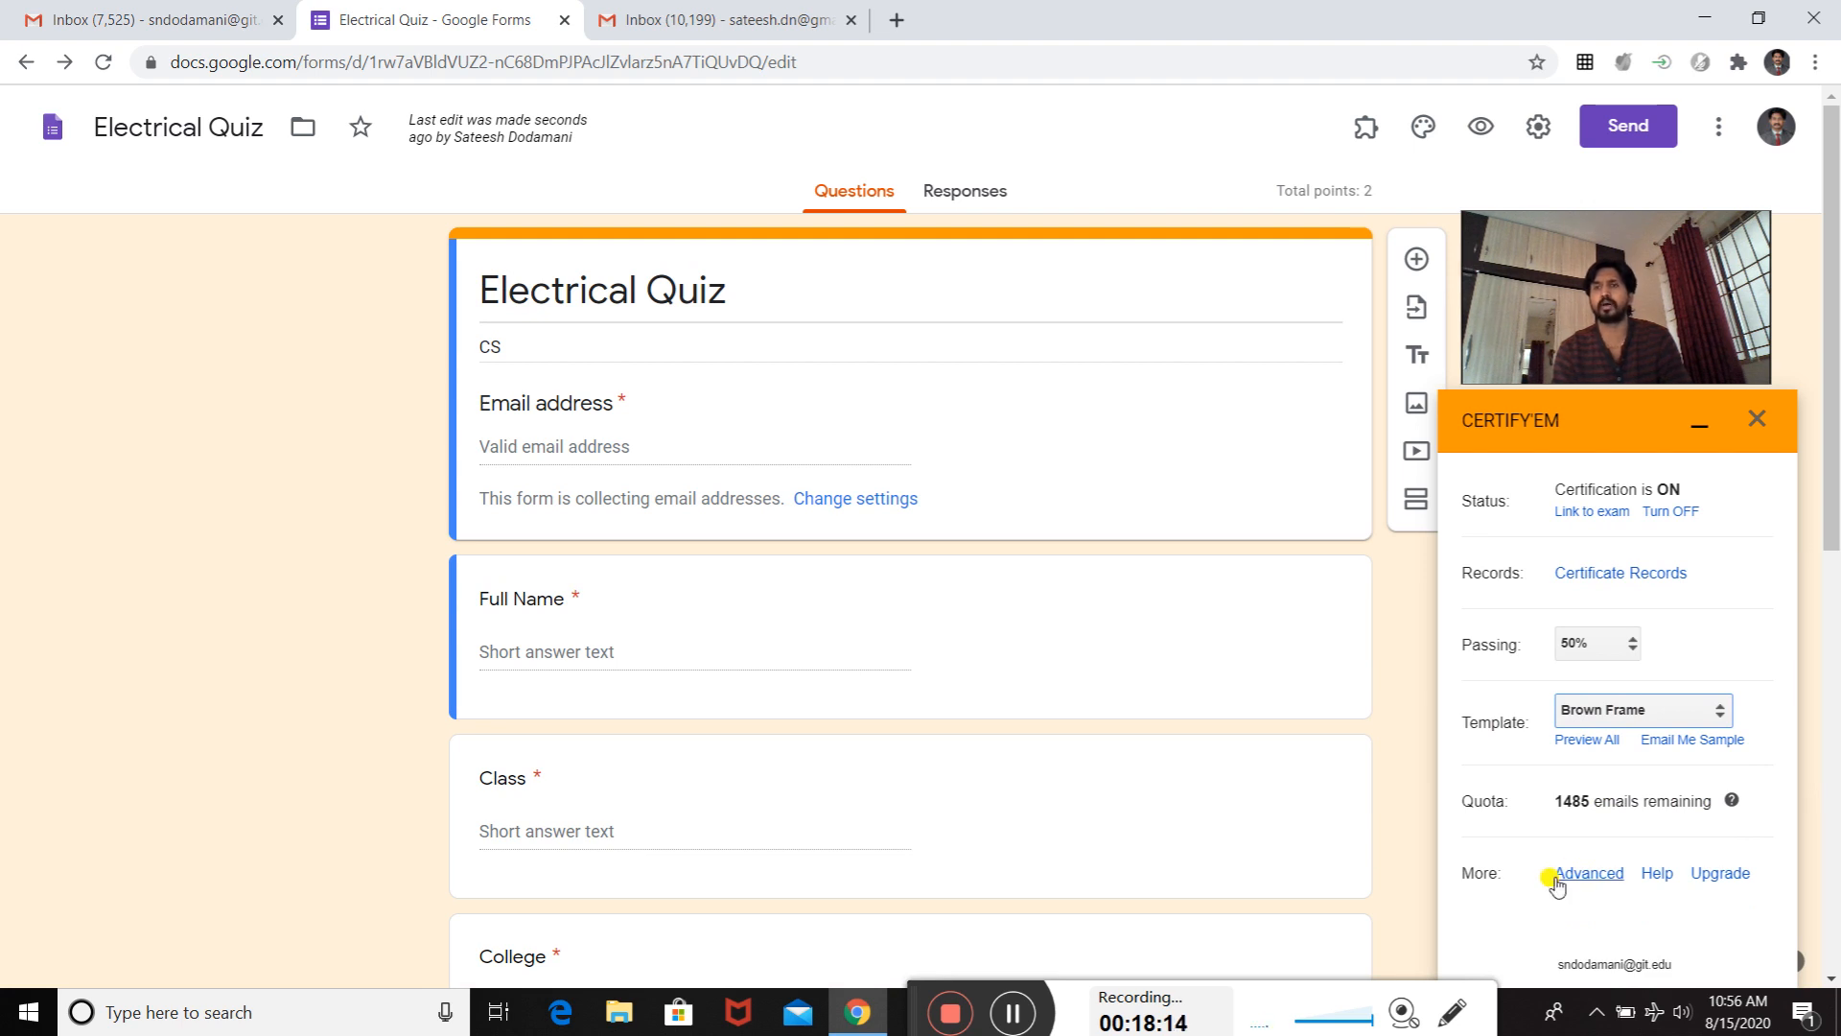
click(1698, 425)
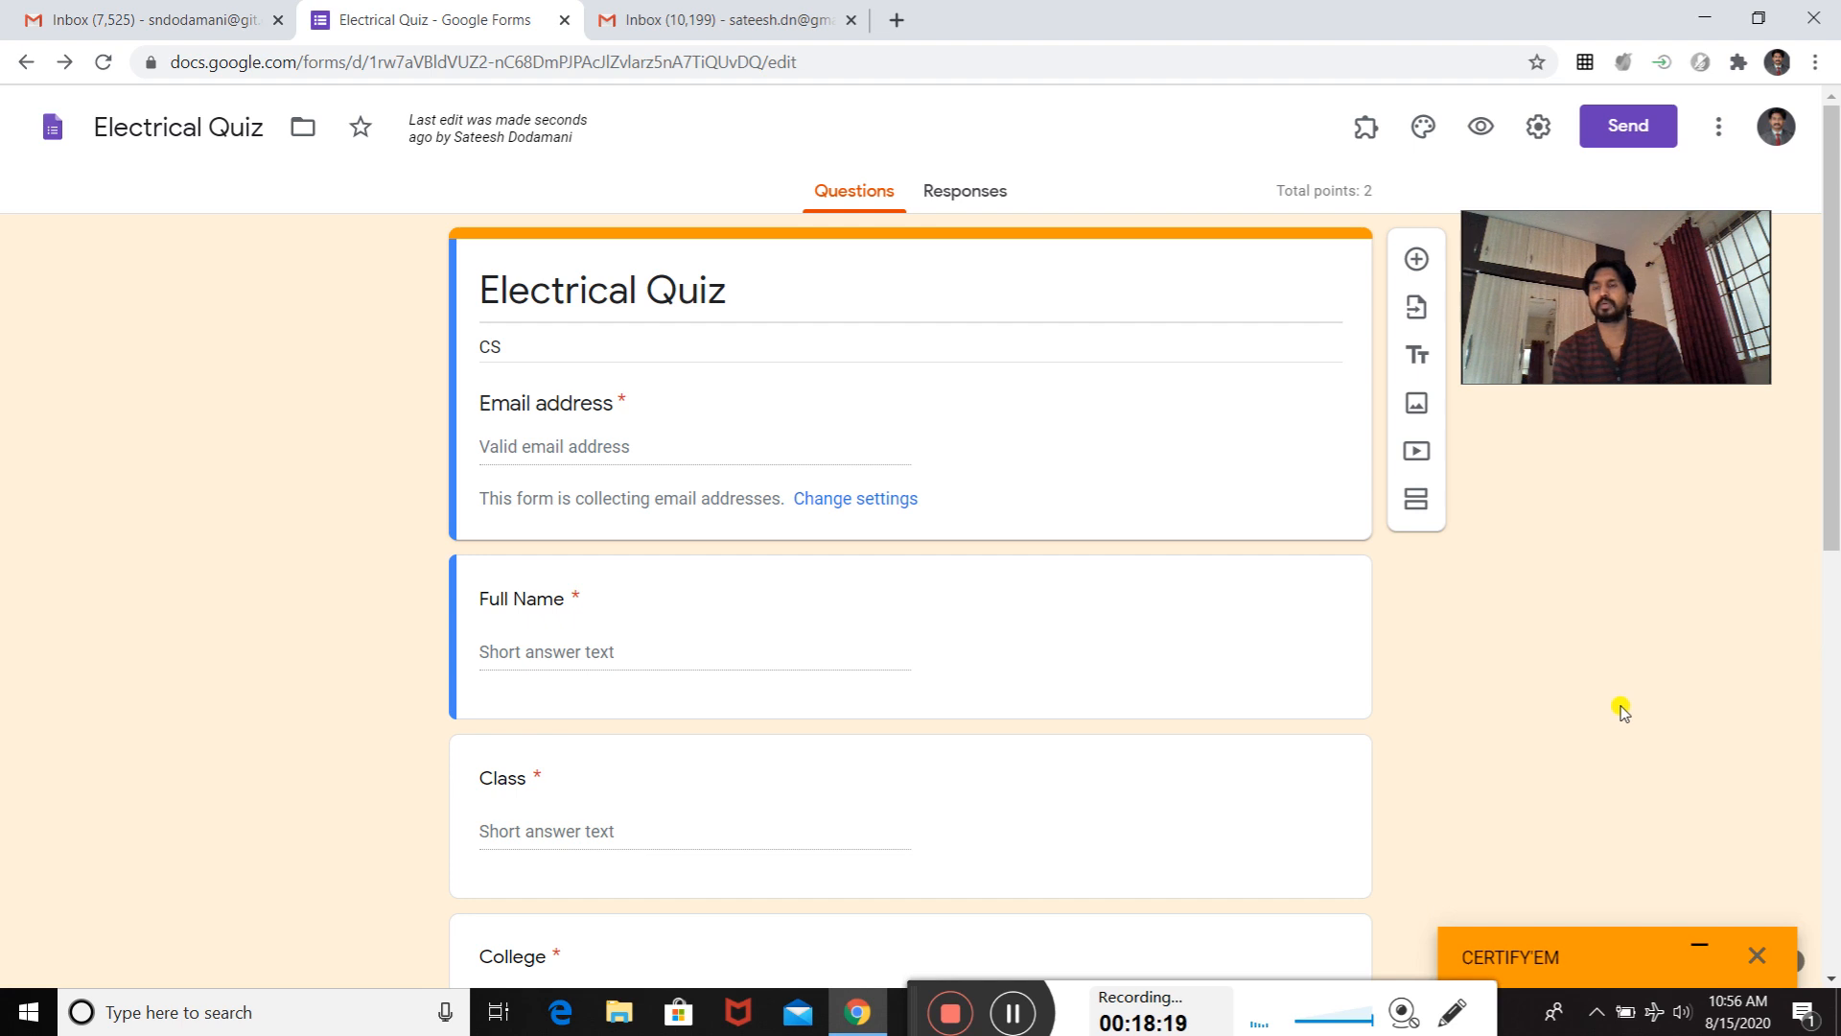
- Generate a shortened link for sharing the quiz and copy it
click(1636, 125)
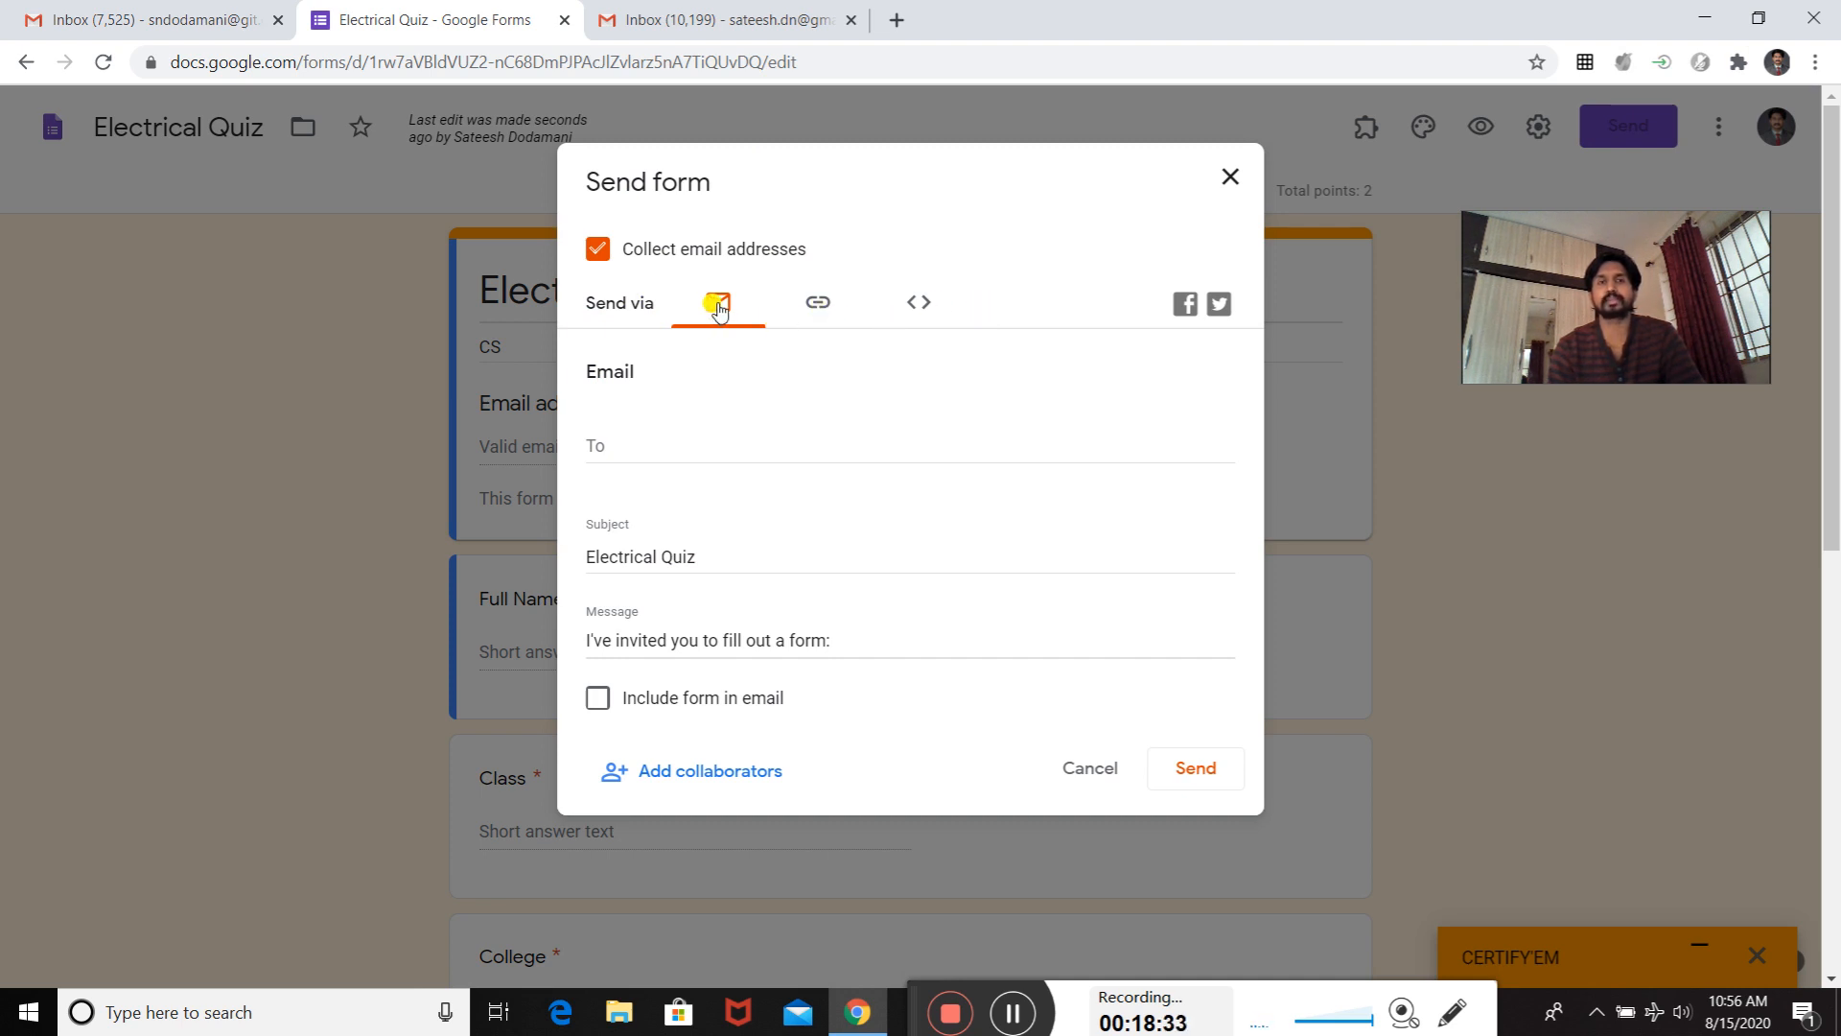
click(813, 308)
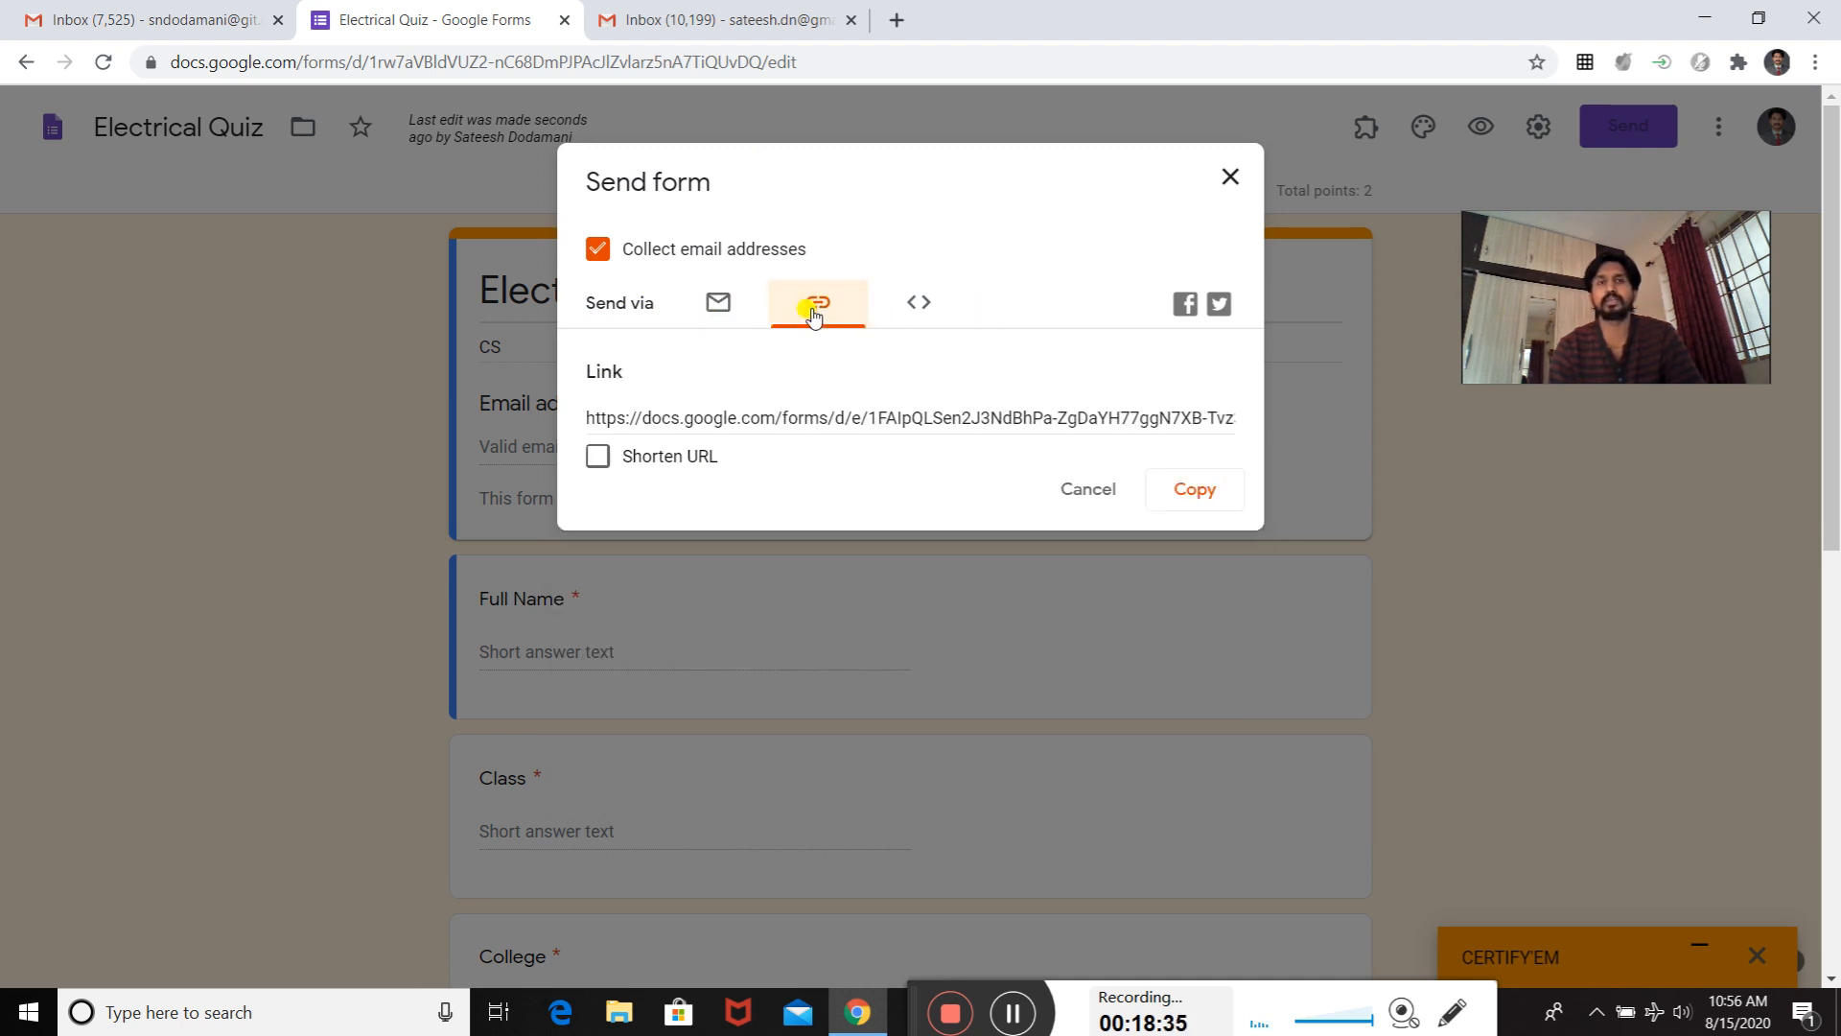
click(597, 457)
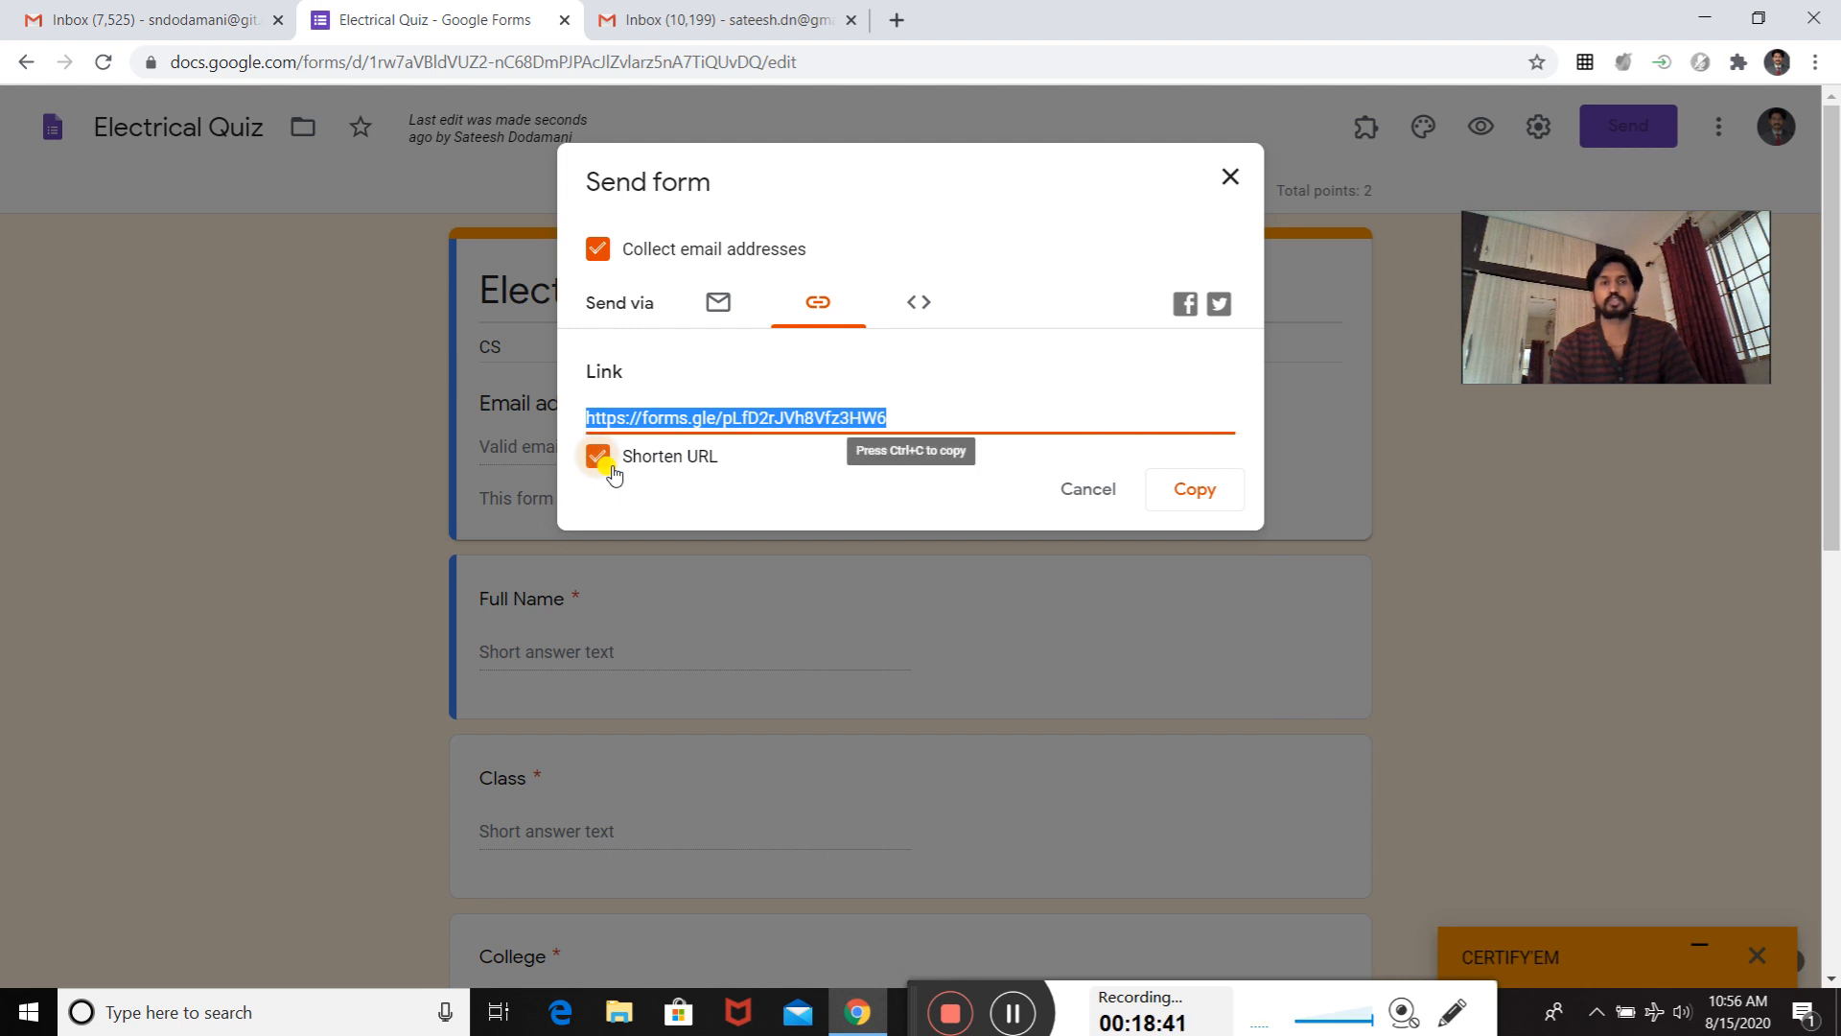
click(1195, 493)
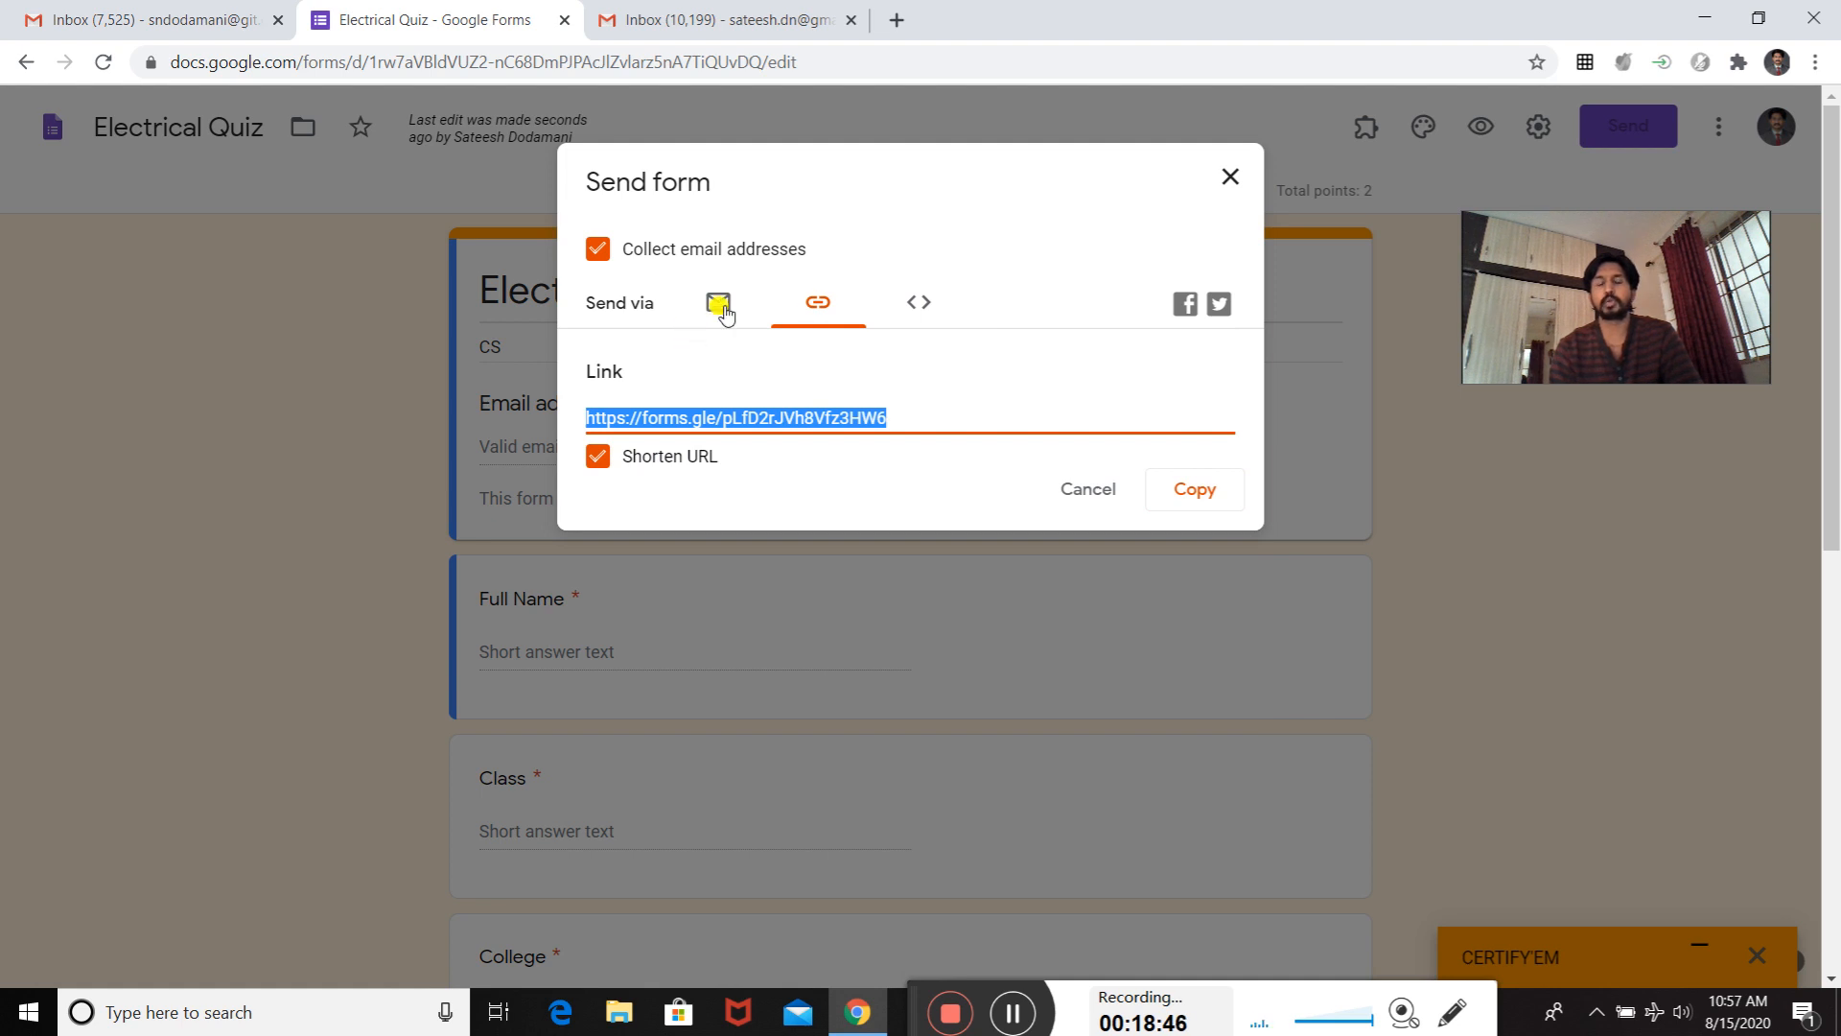
- Email the quiz invitation to the suggested contact's Gmail address, keeping the default subject and message
click(923, 305)
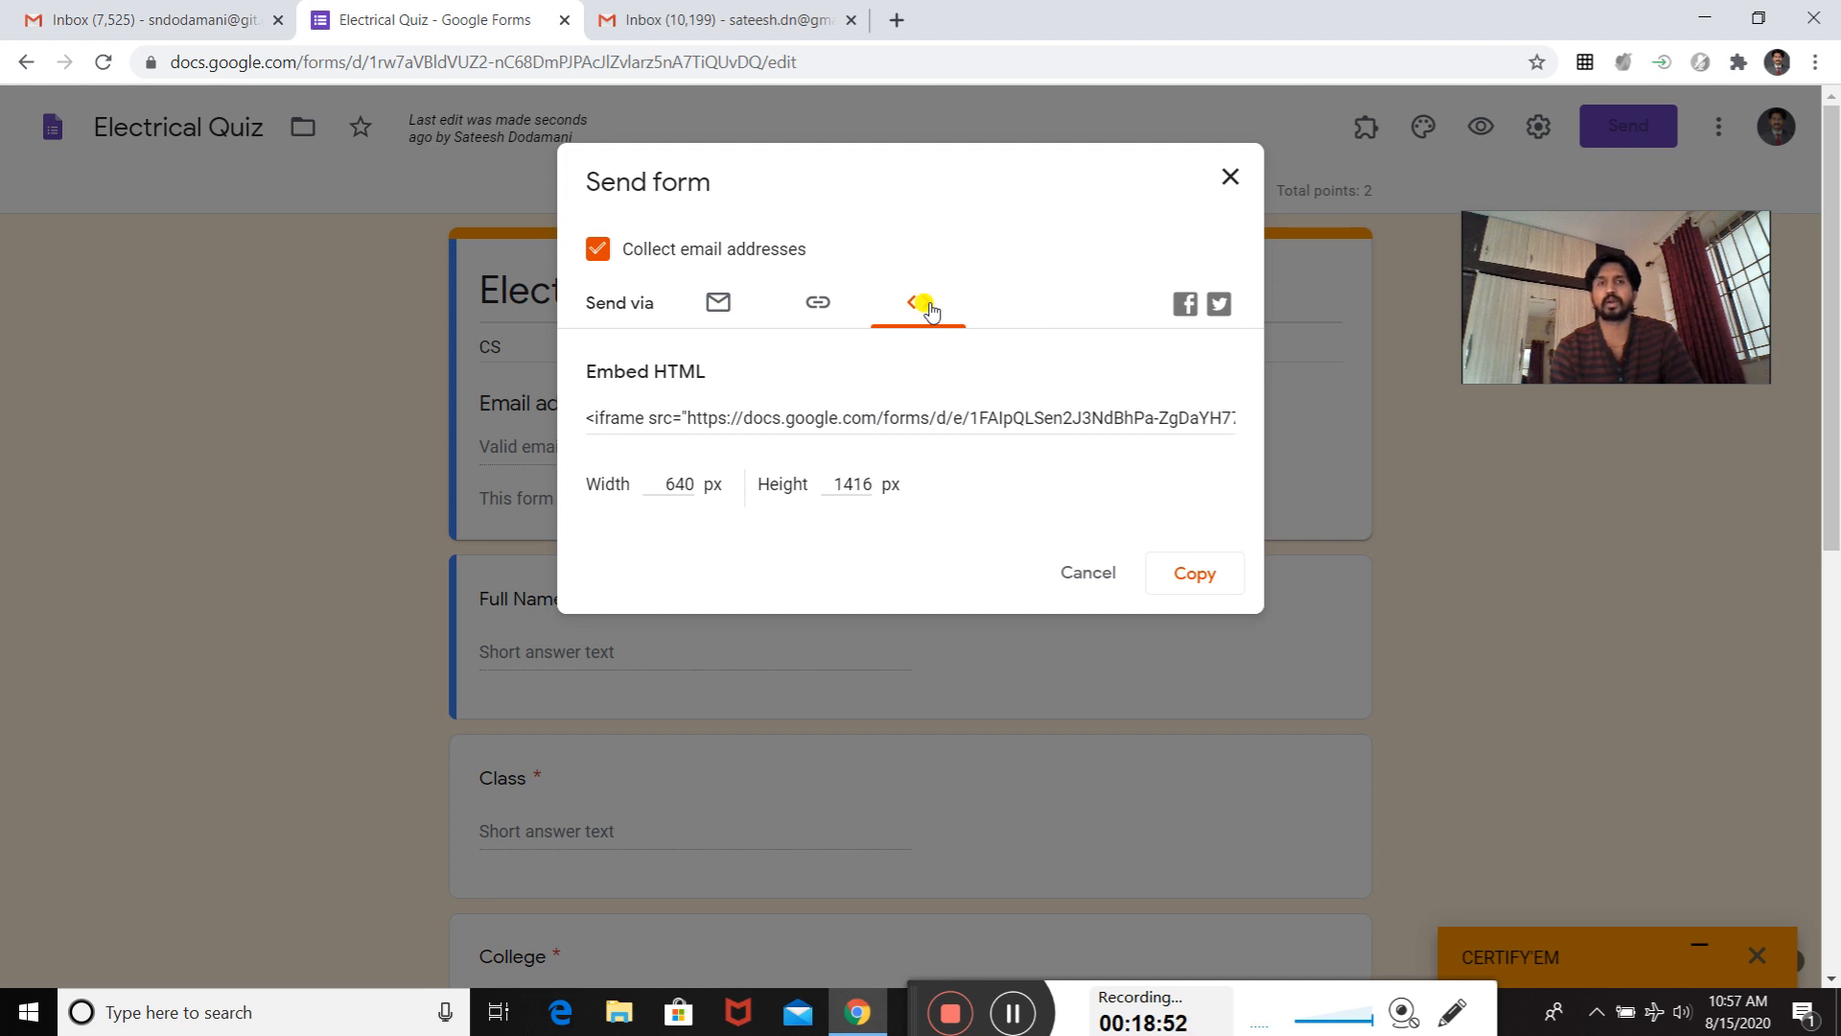
click(719, 308)
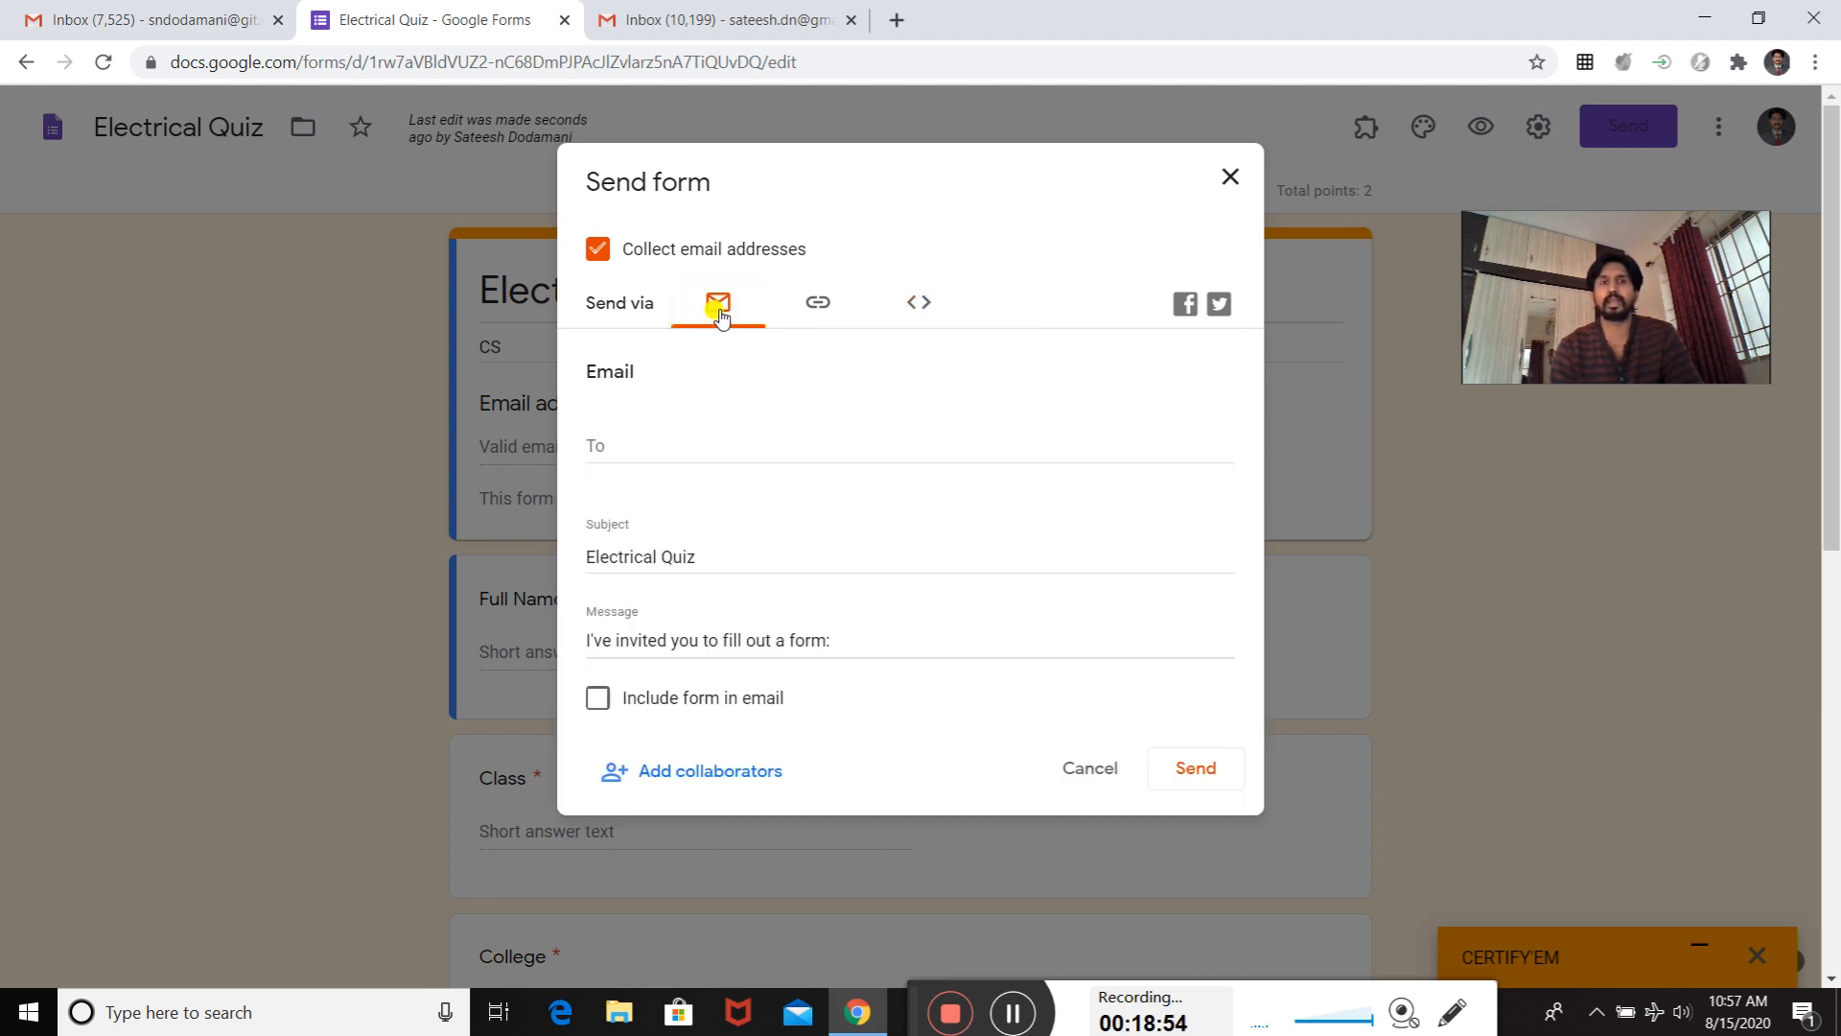
click(602, 443)
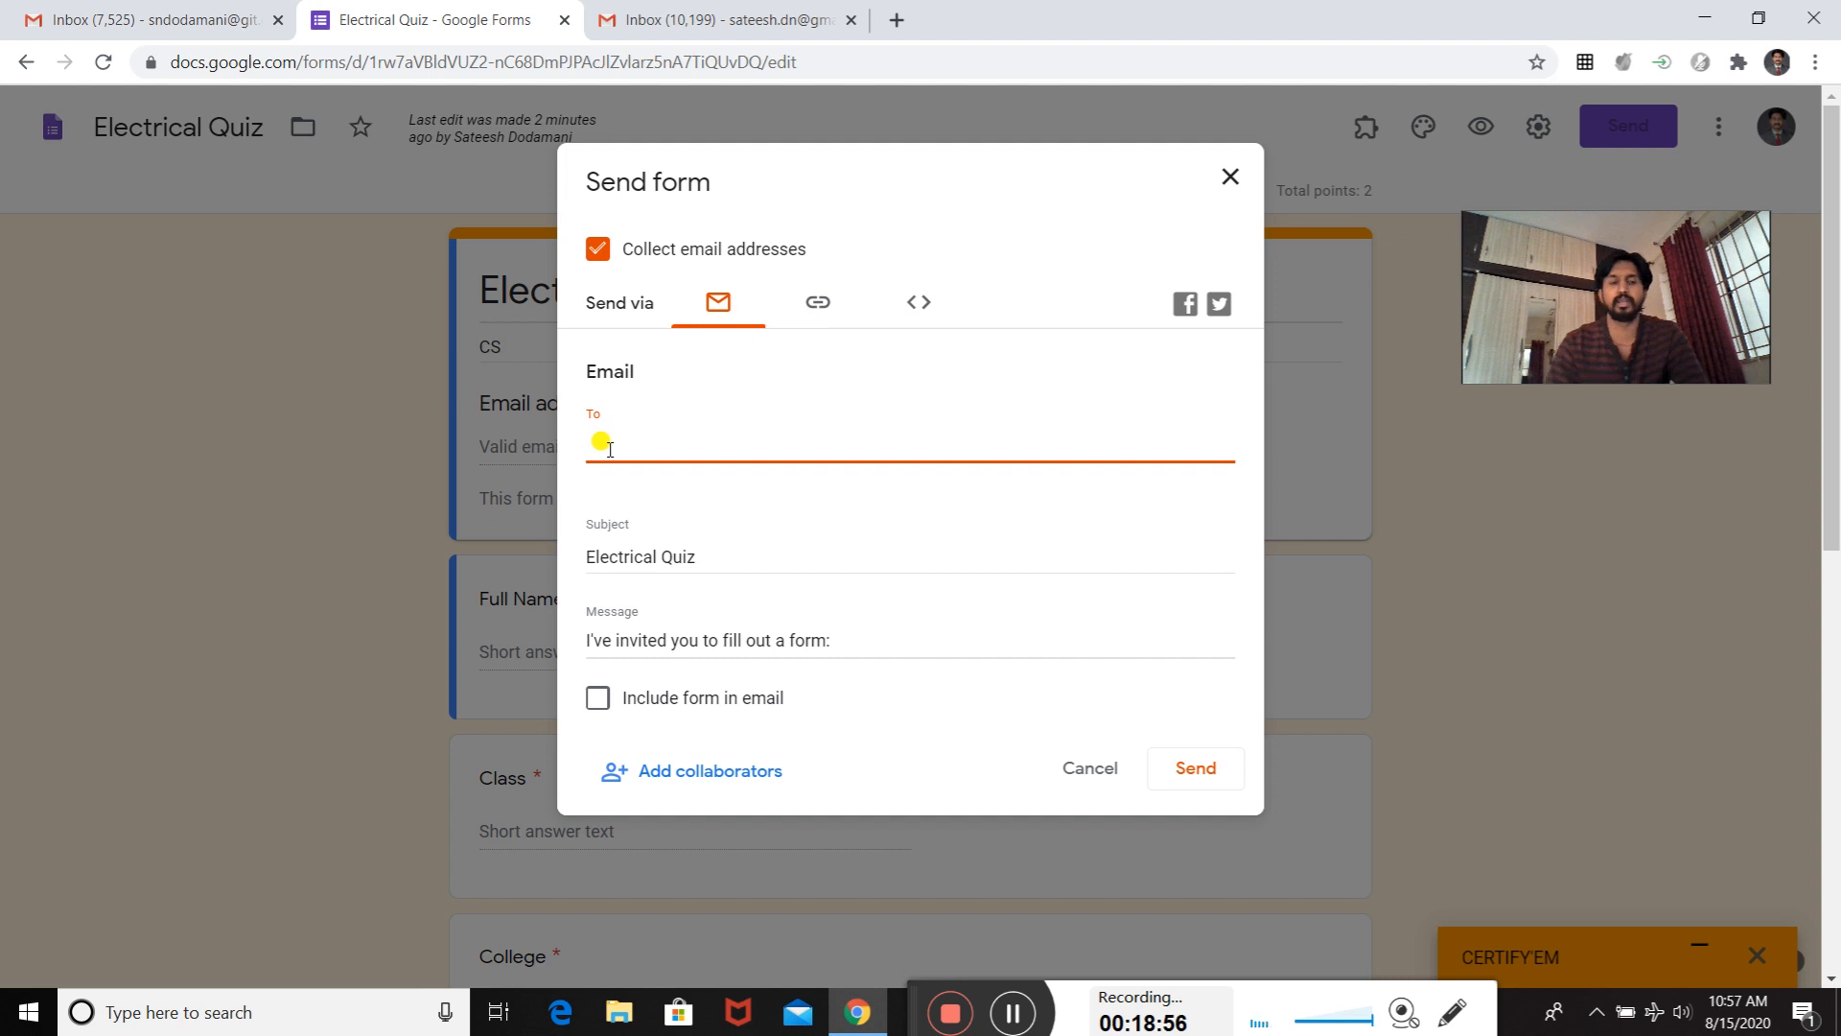
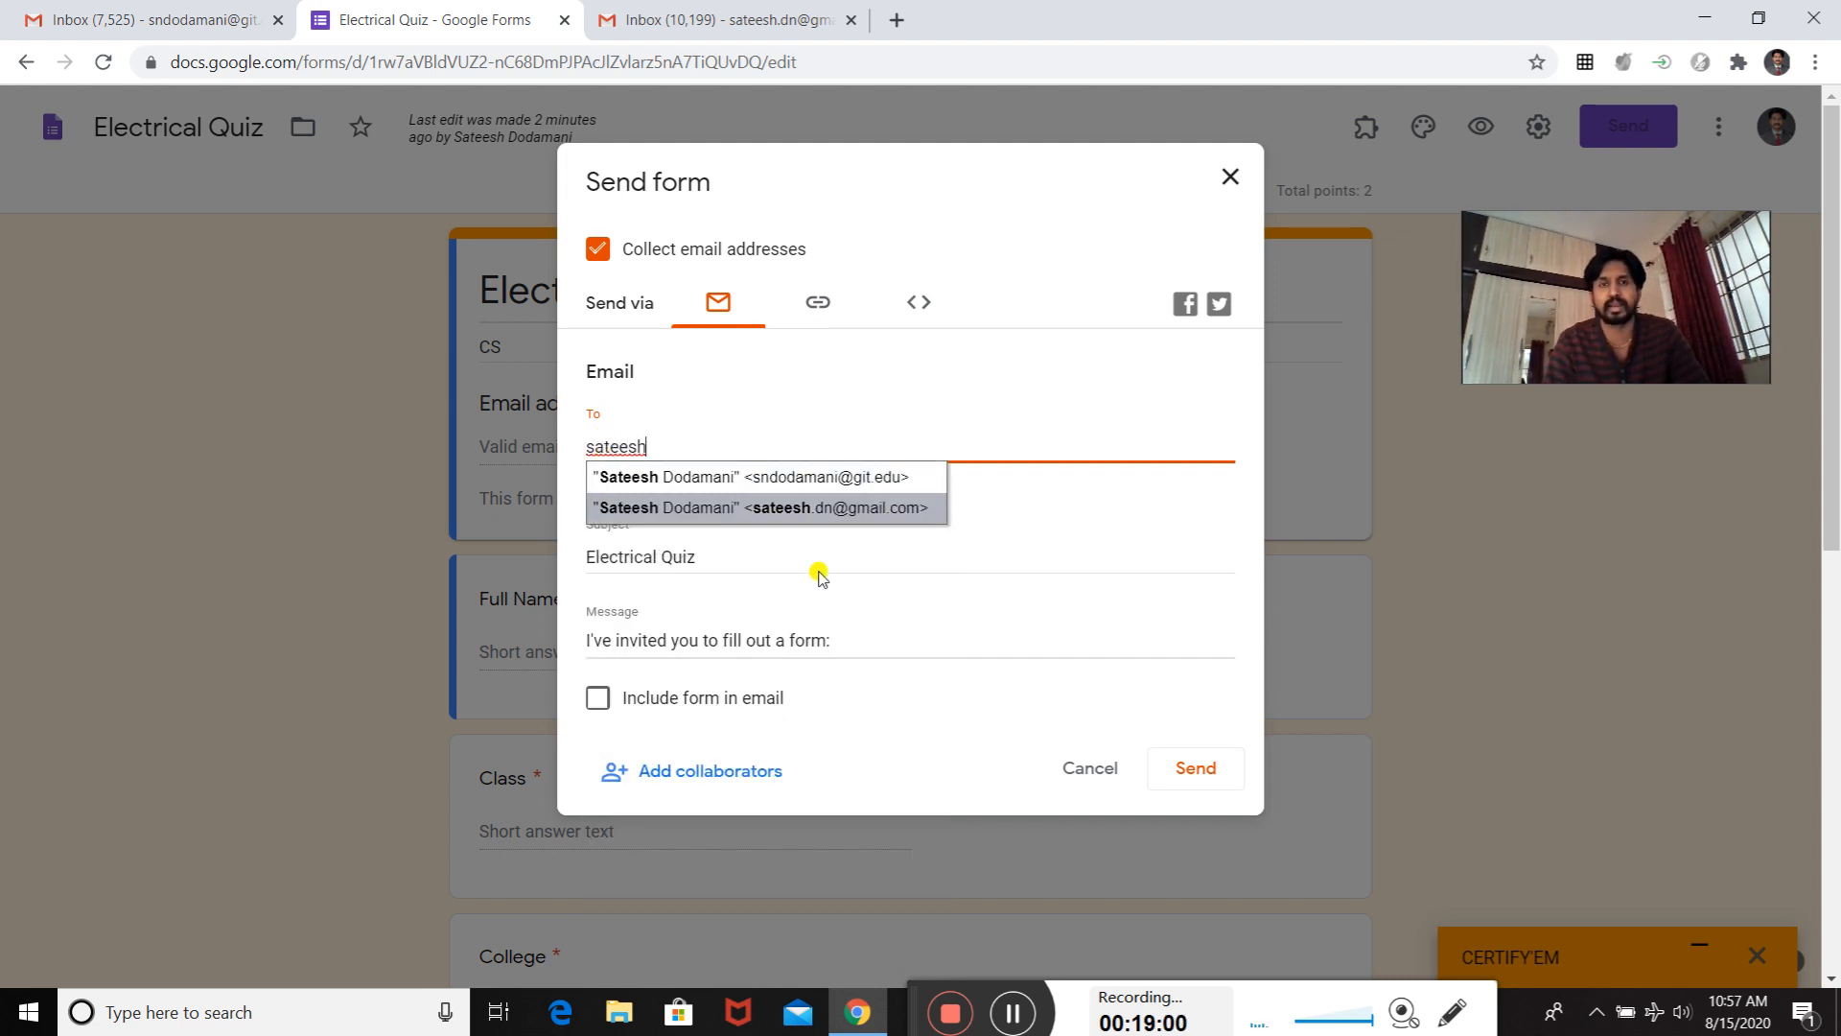
click(788, 517)
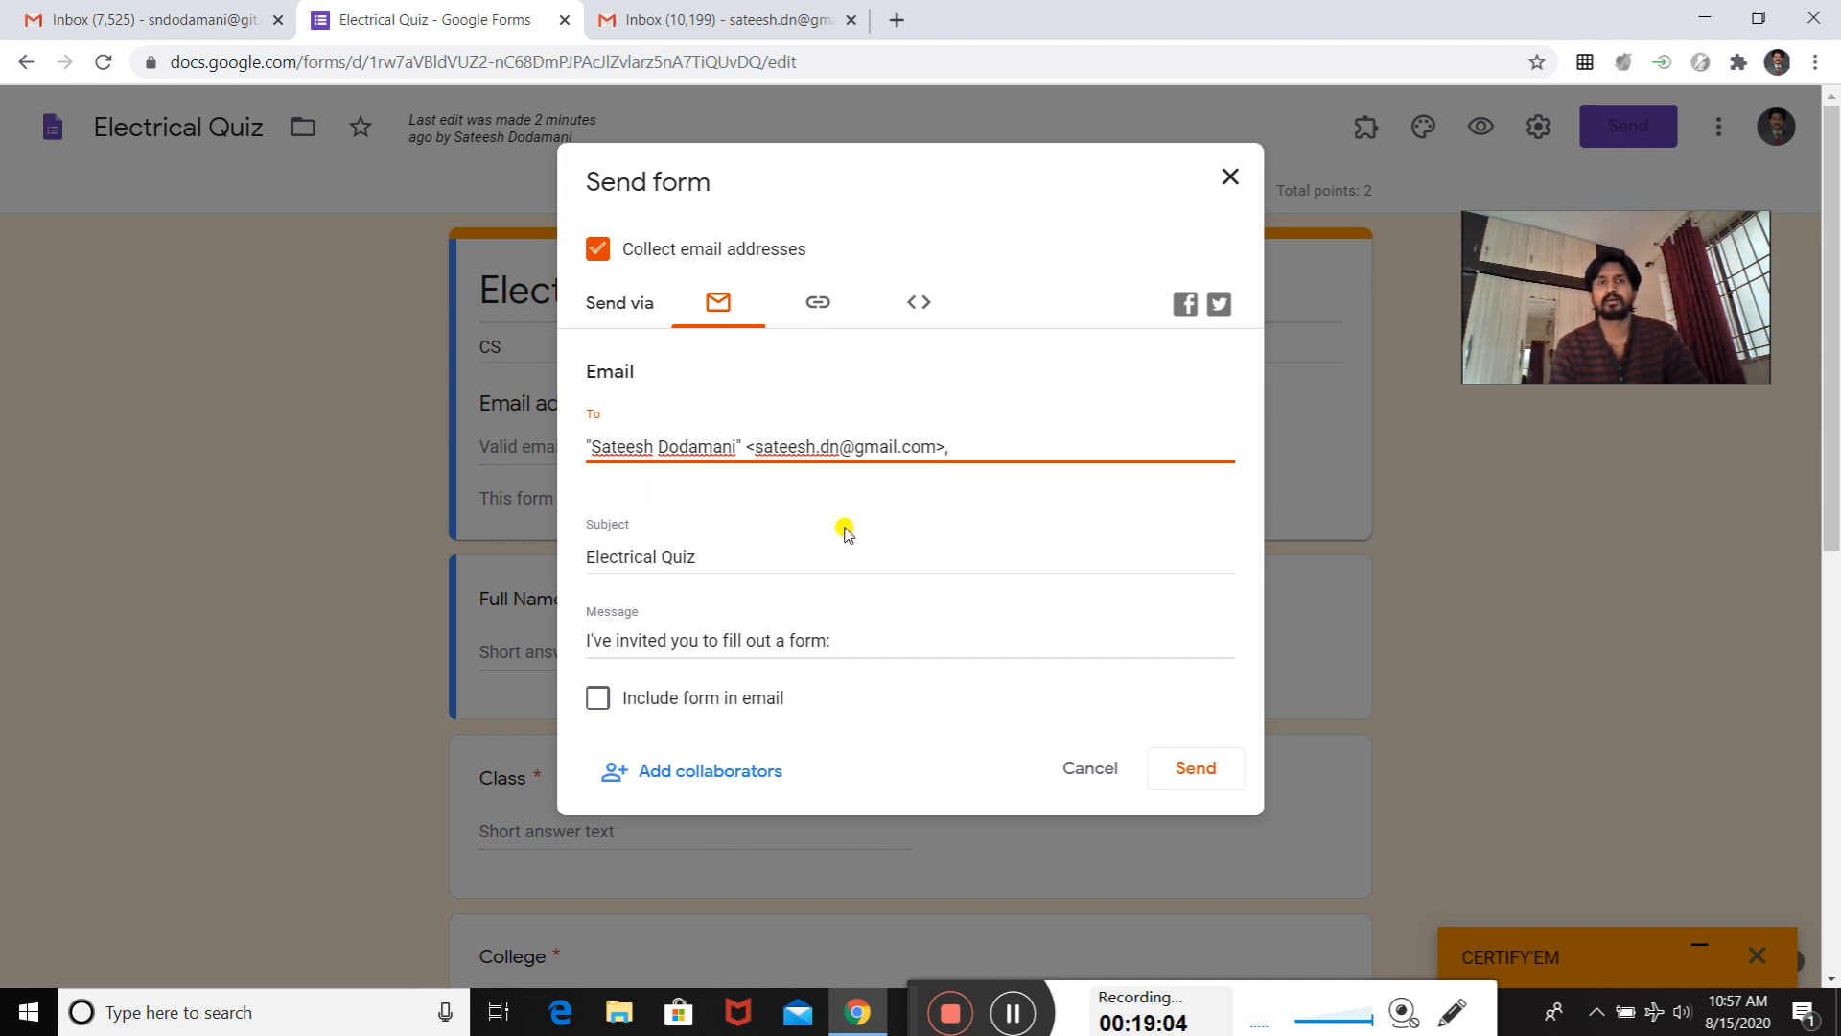
click(1196, 772)
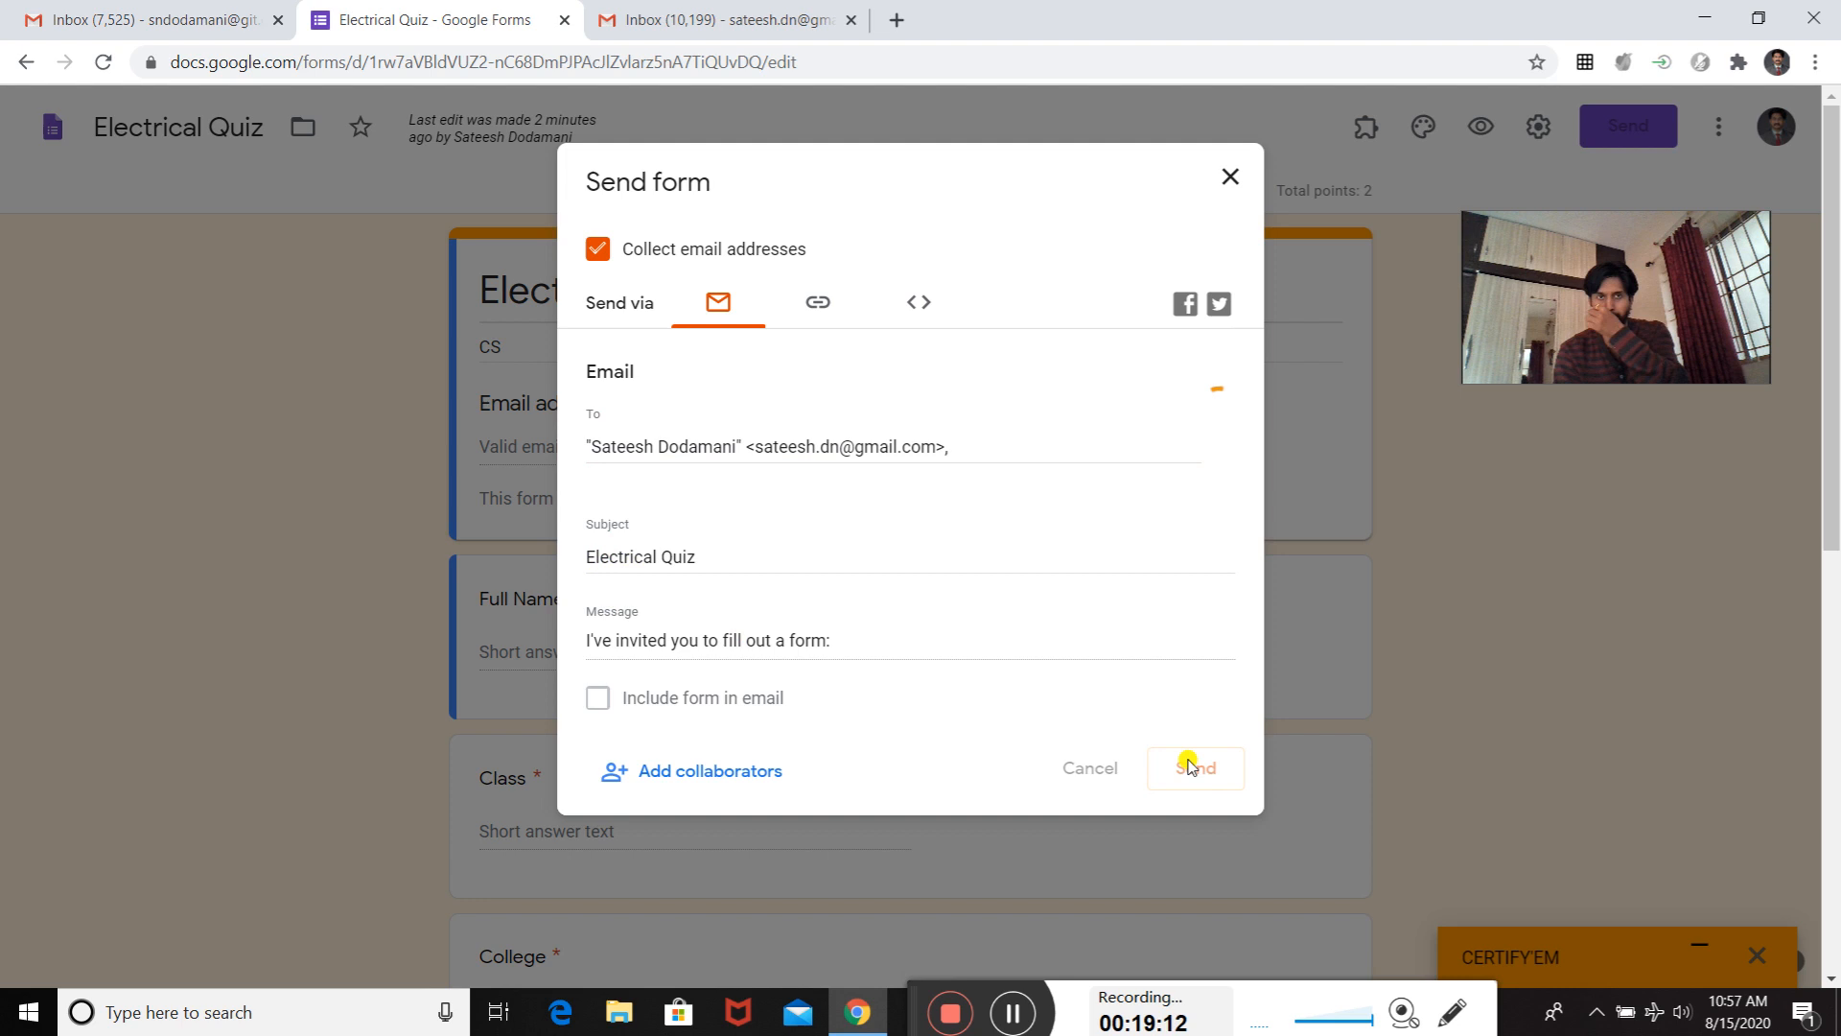
- Refresh the recipient's Gmail inbox, open the Electrical Quiz invitation e-mail and open its form for filling out
scroll(1222, 595, down, 7)
scroll(1174, 594, up, 7)
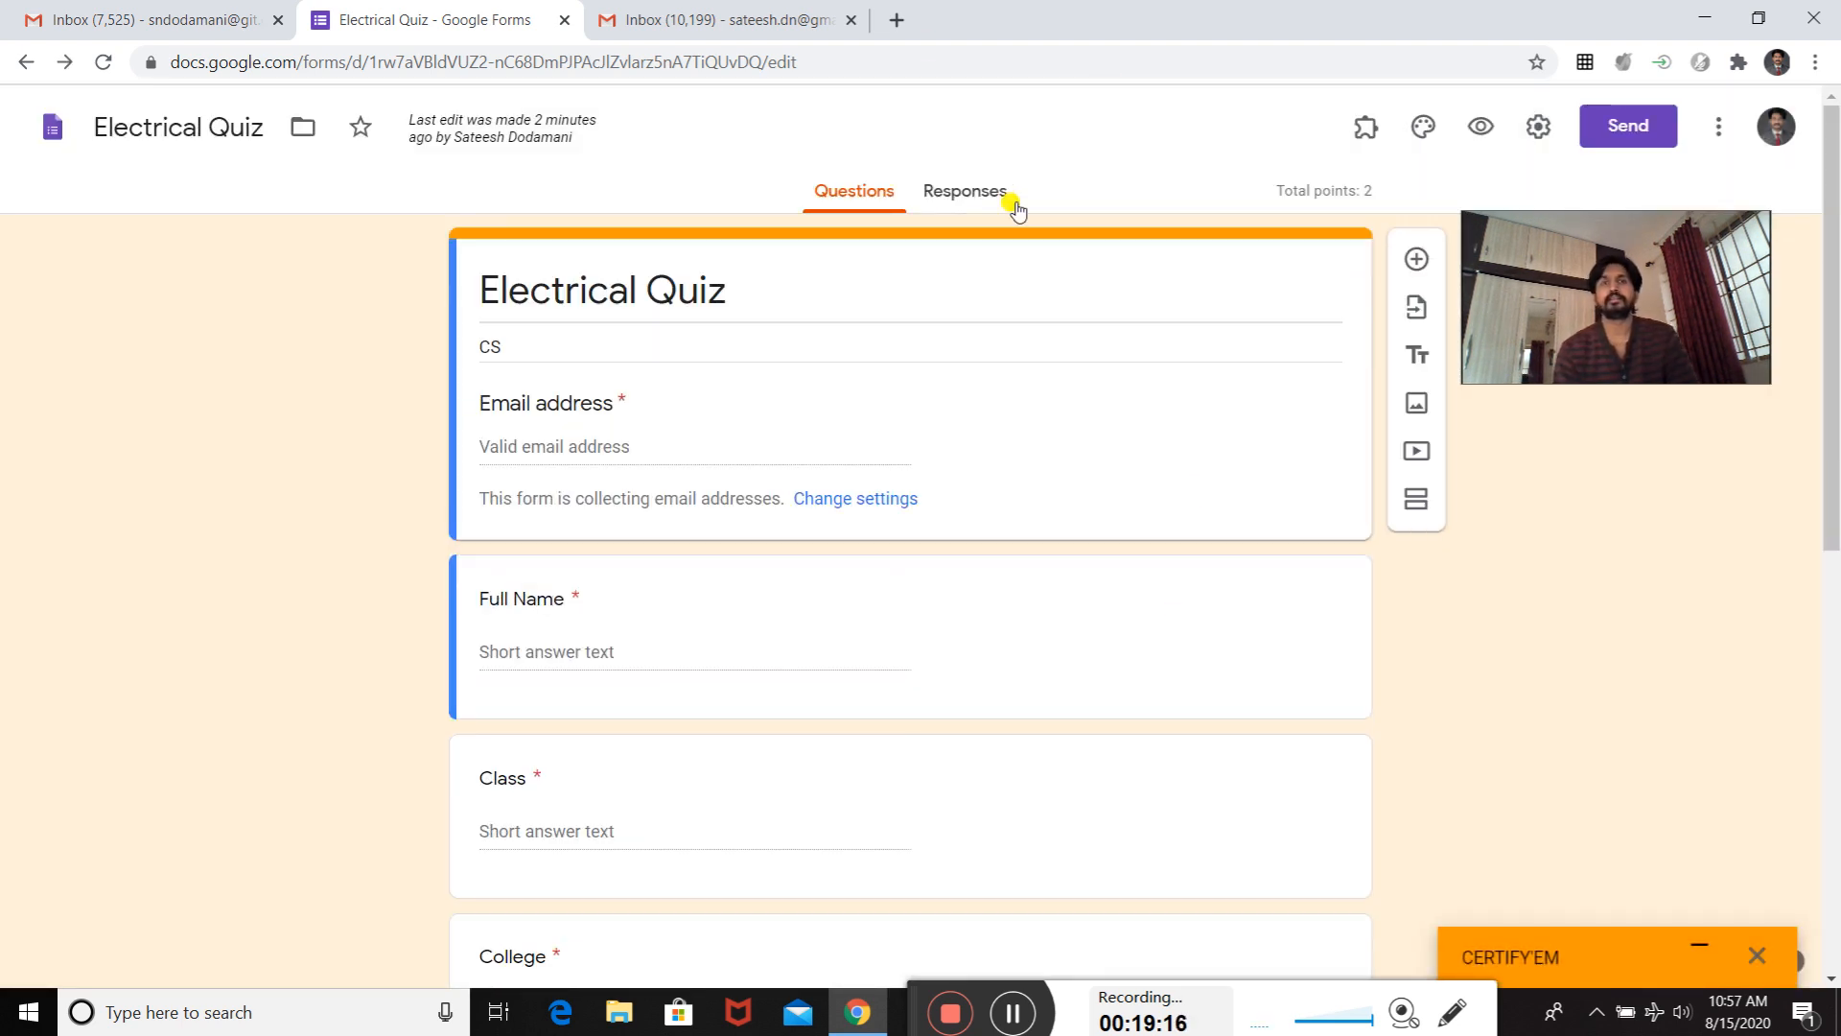
click(676, 19)
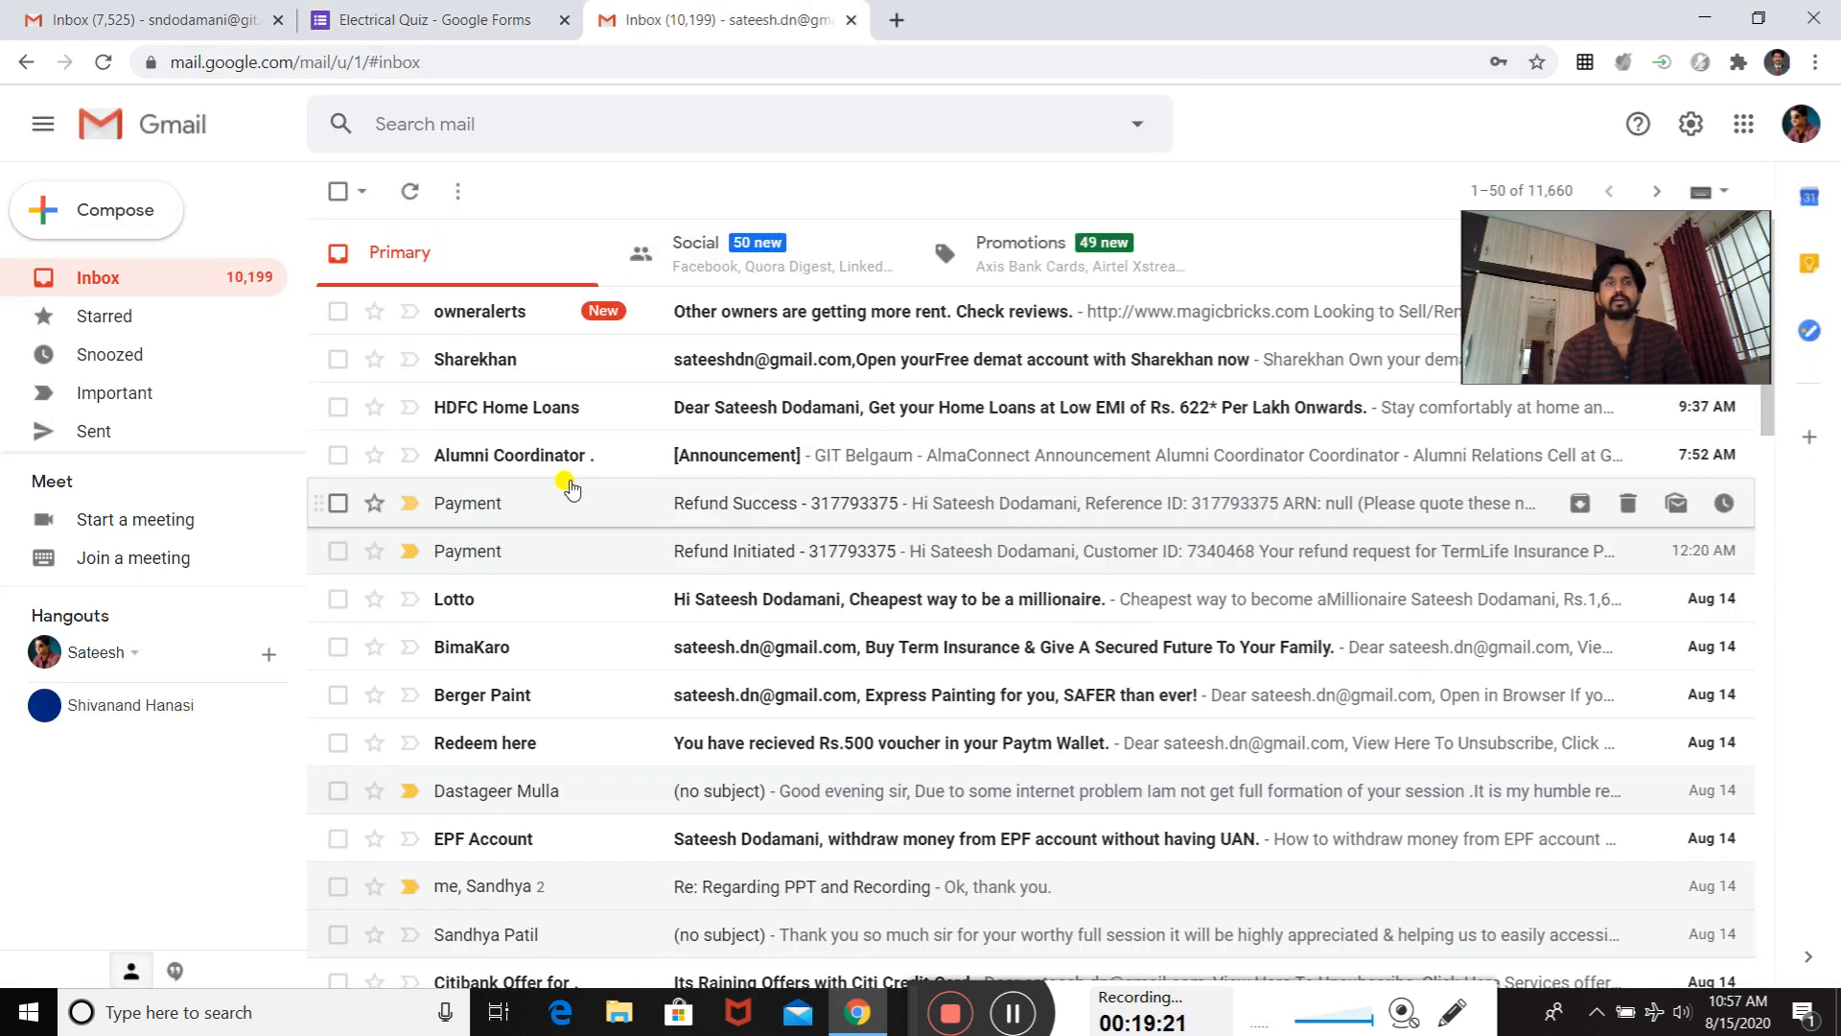
click(413, 193)
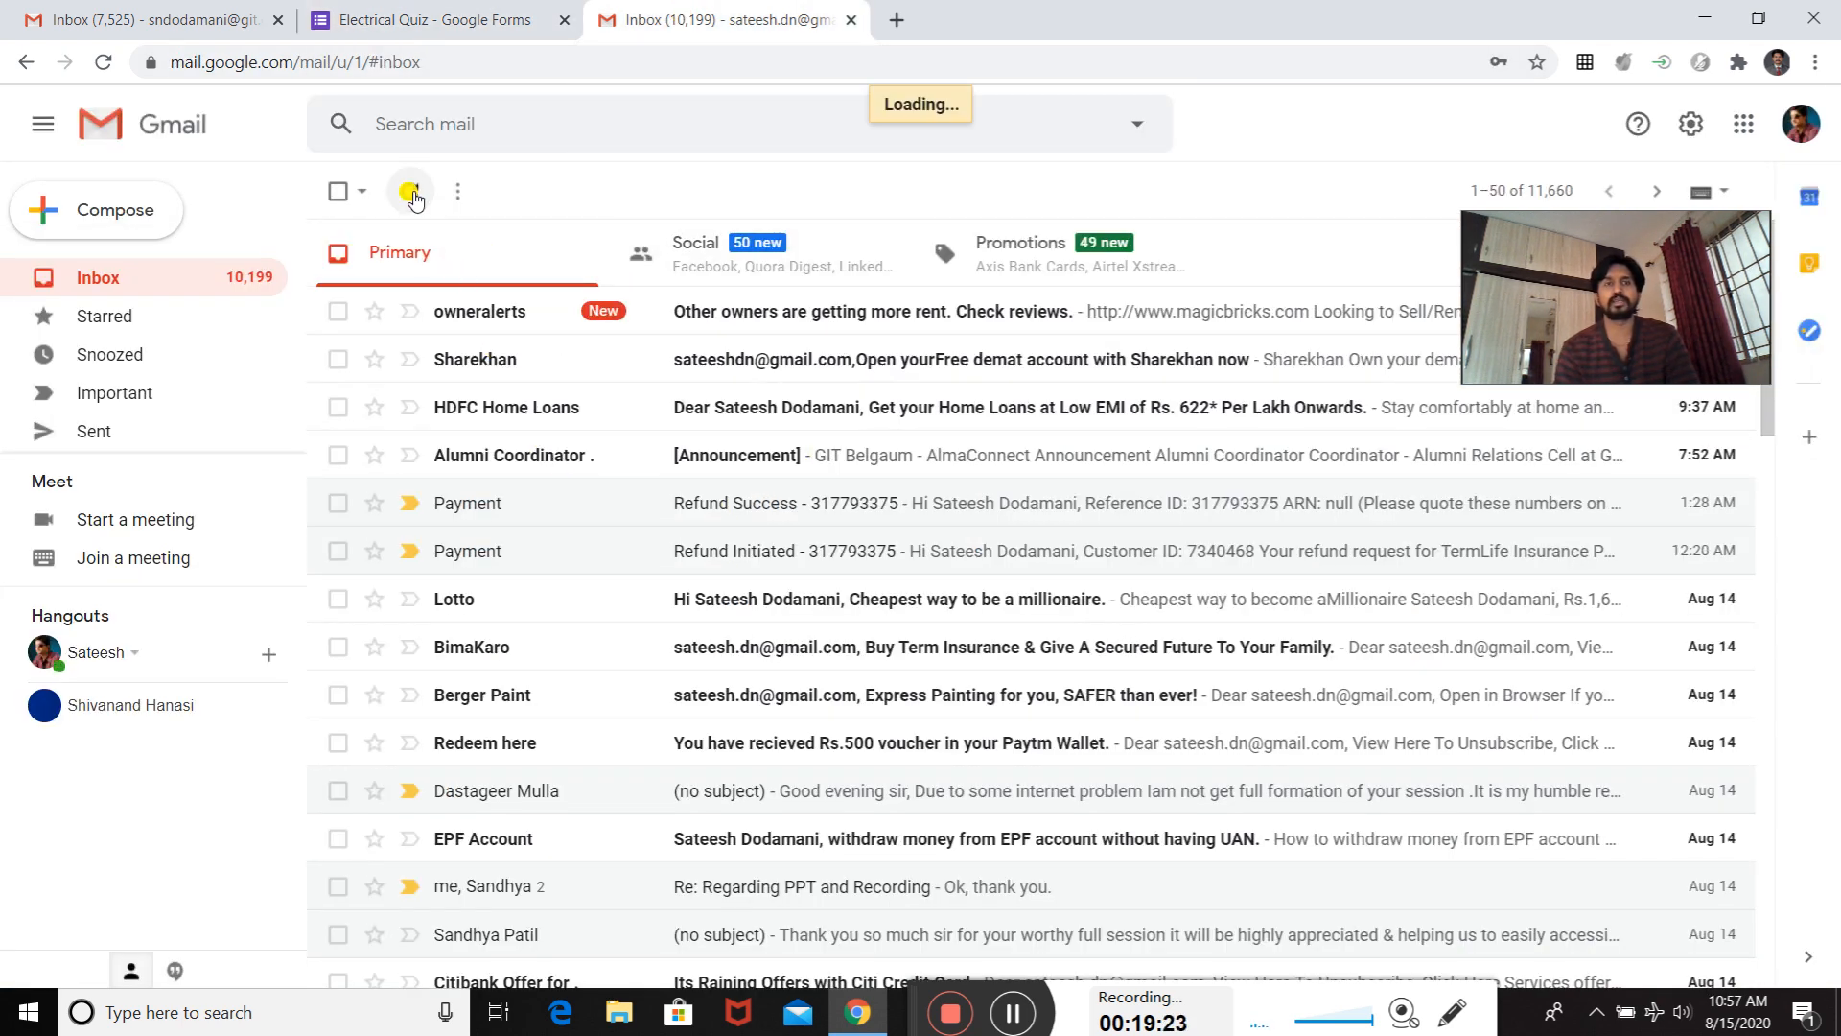
drag(1607, 212, 1678, 806)
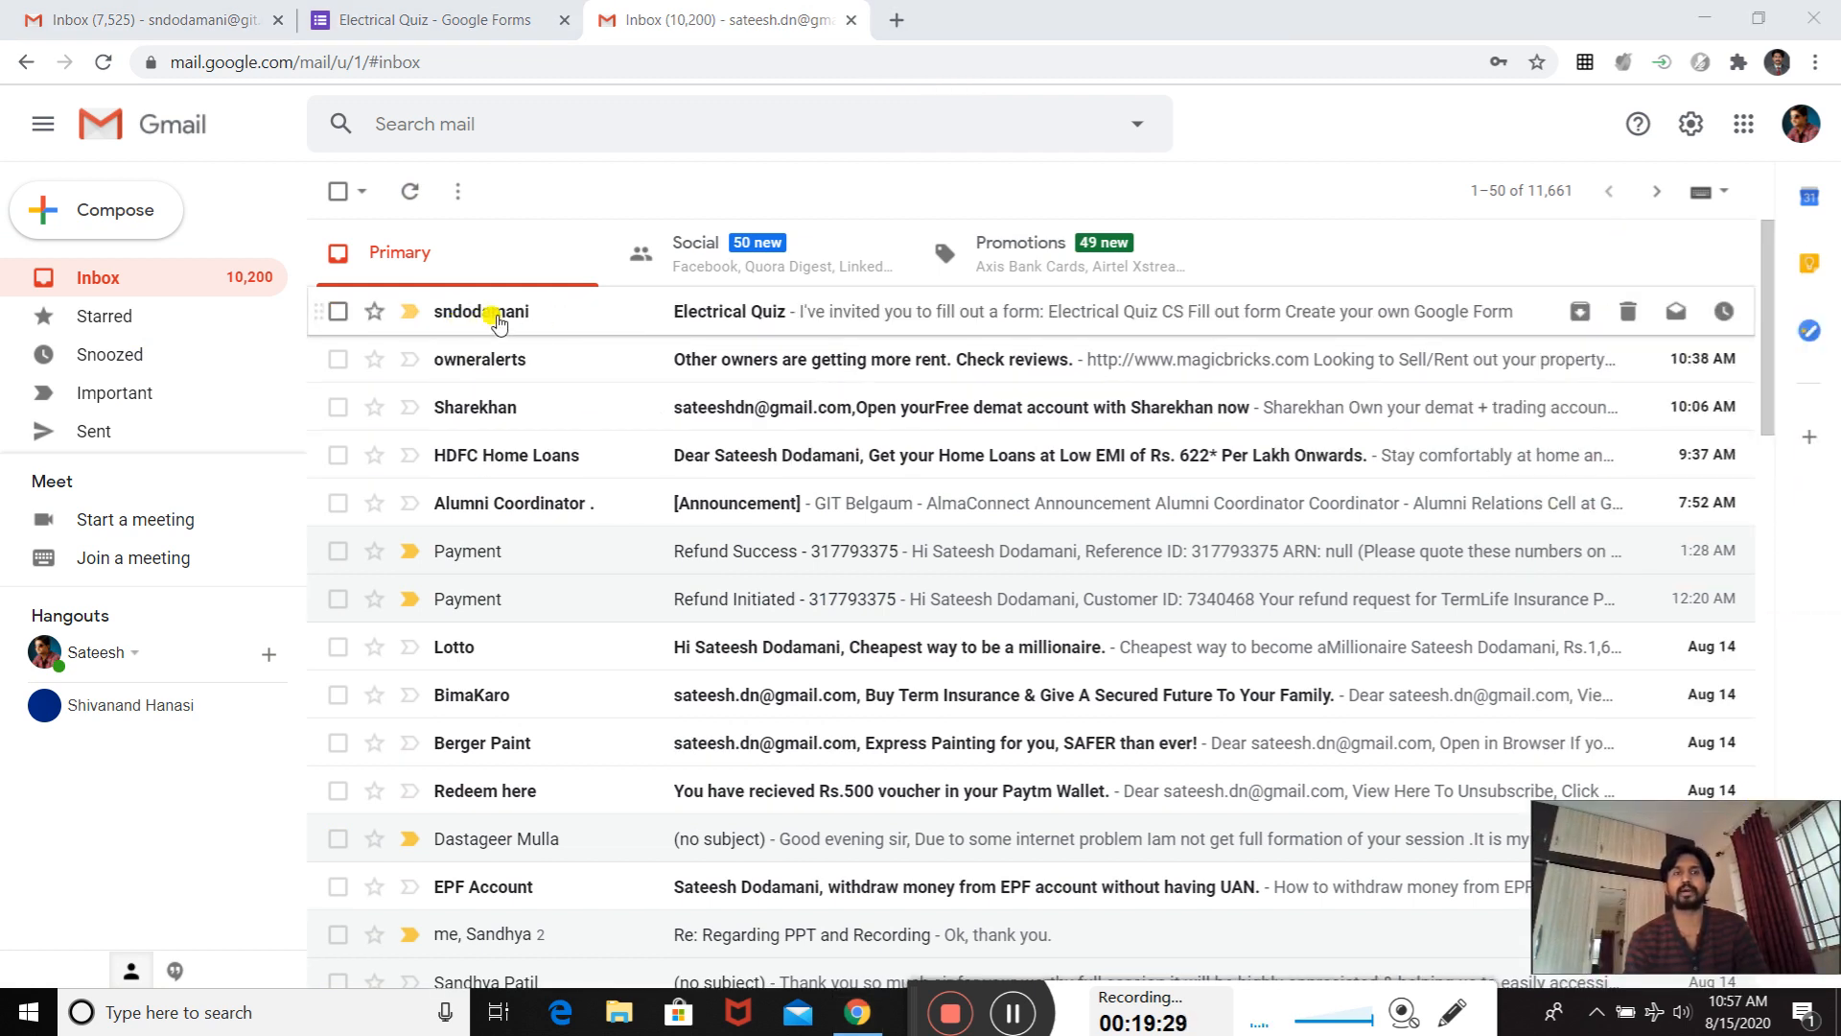
click(709, 314)
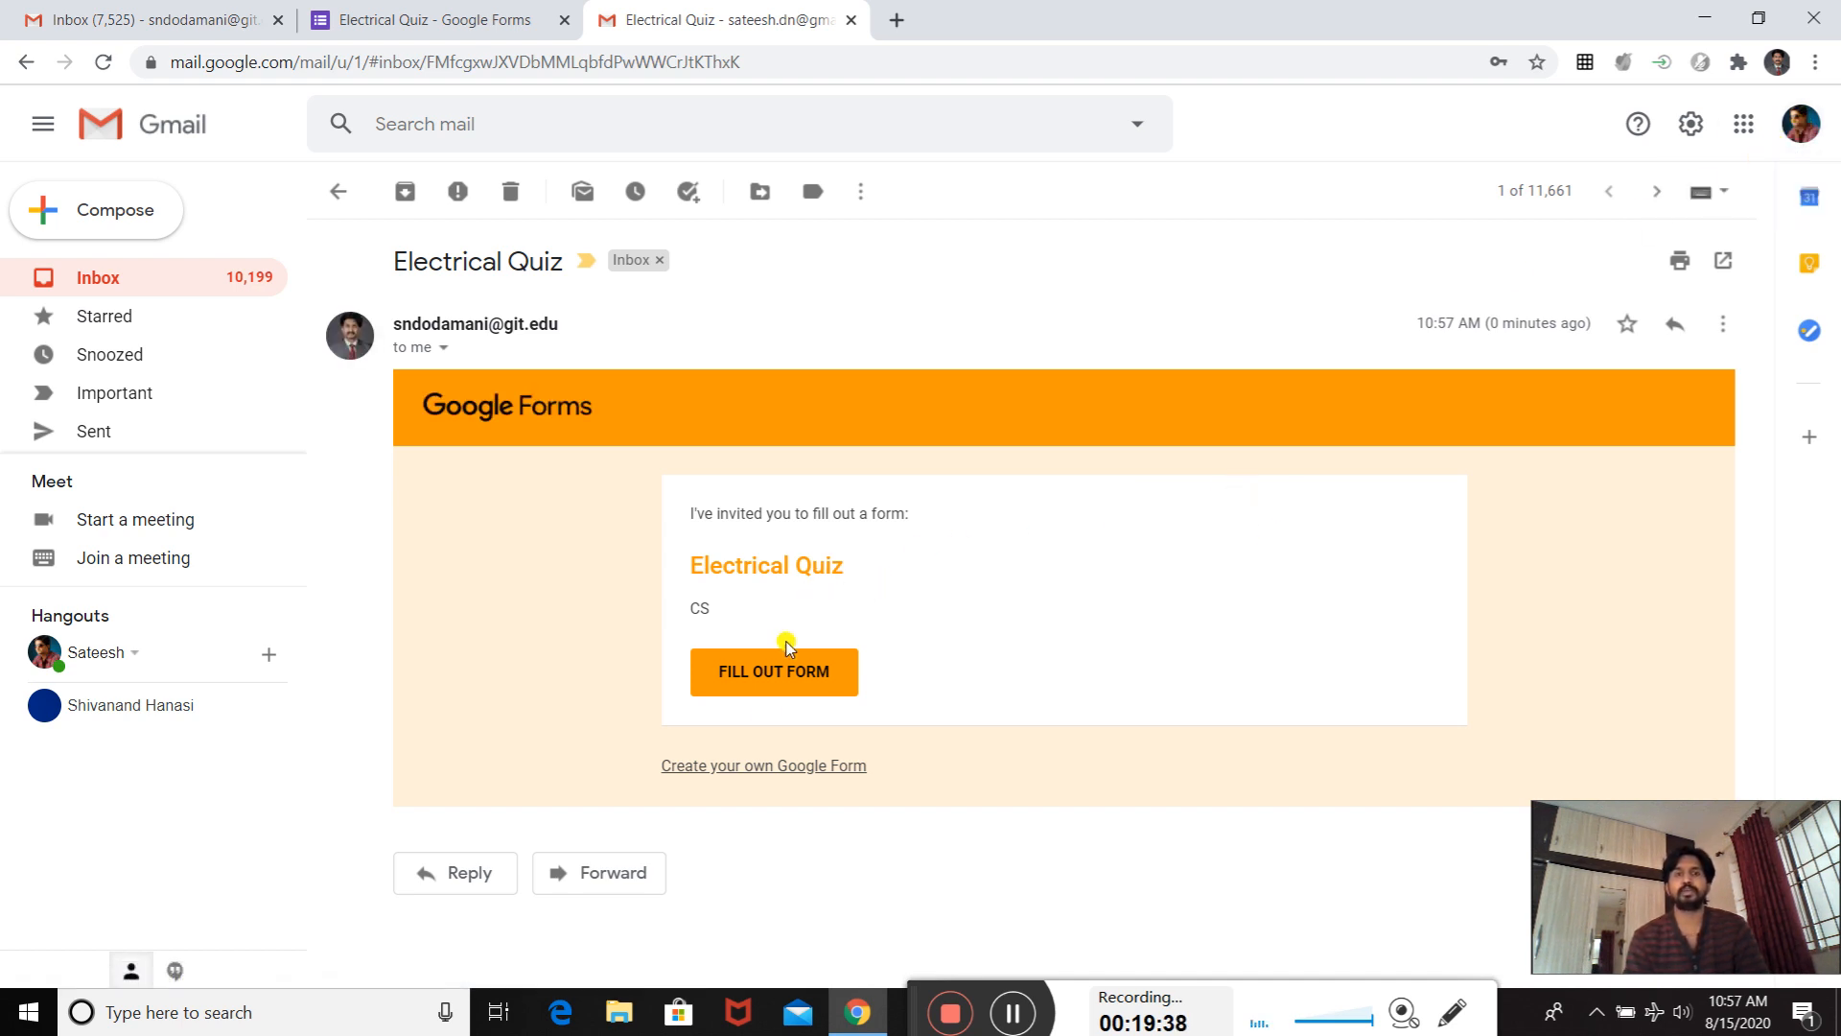
click(785, 674)
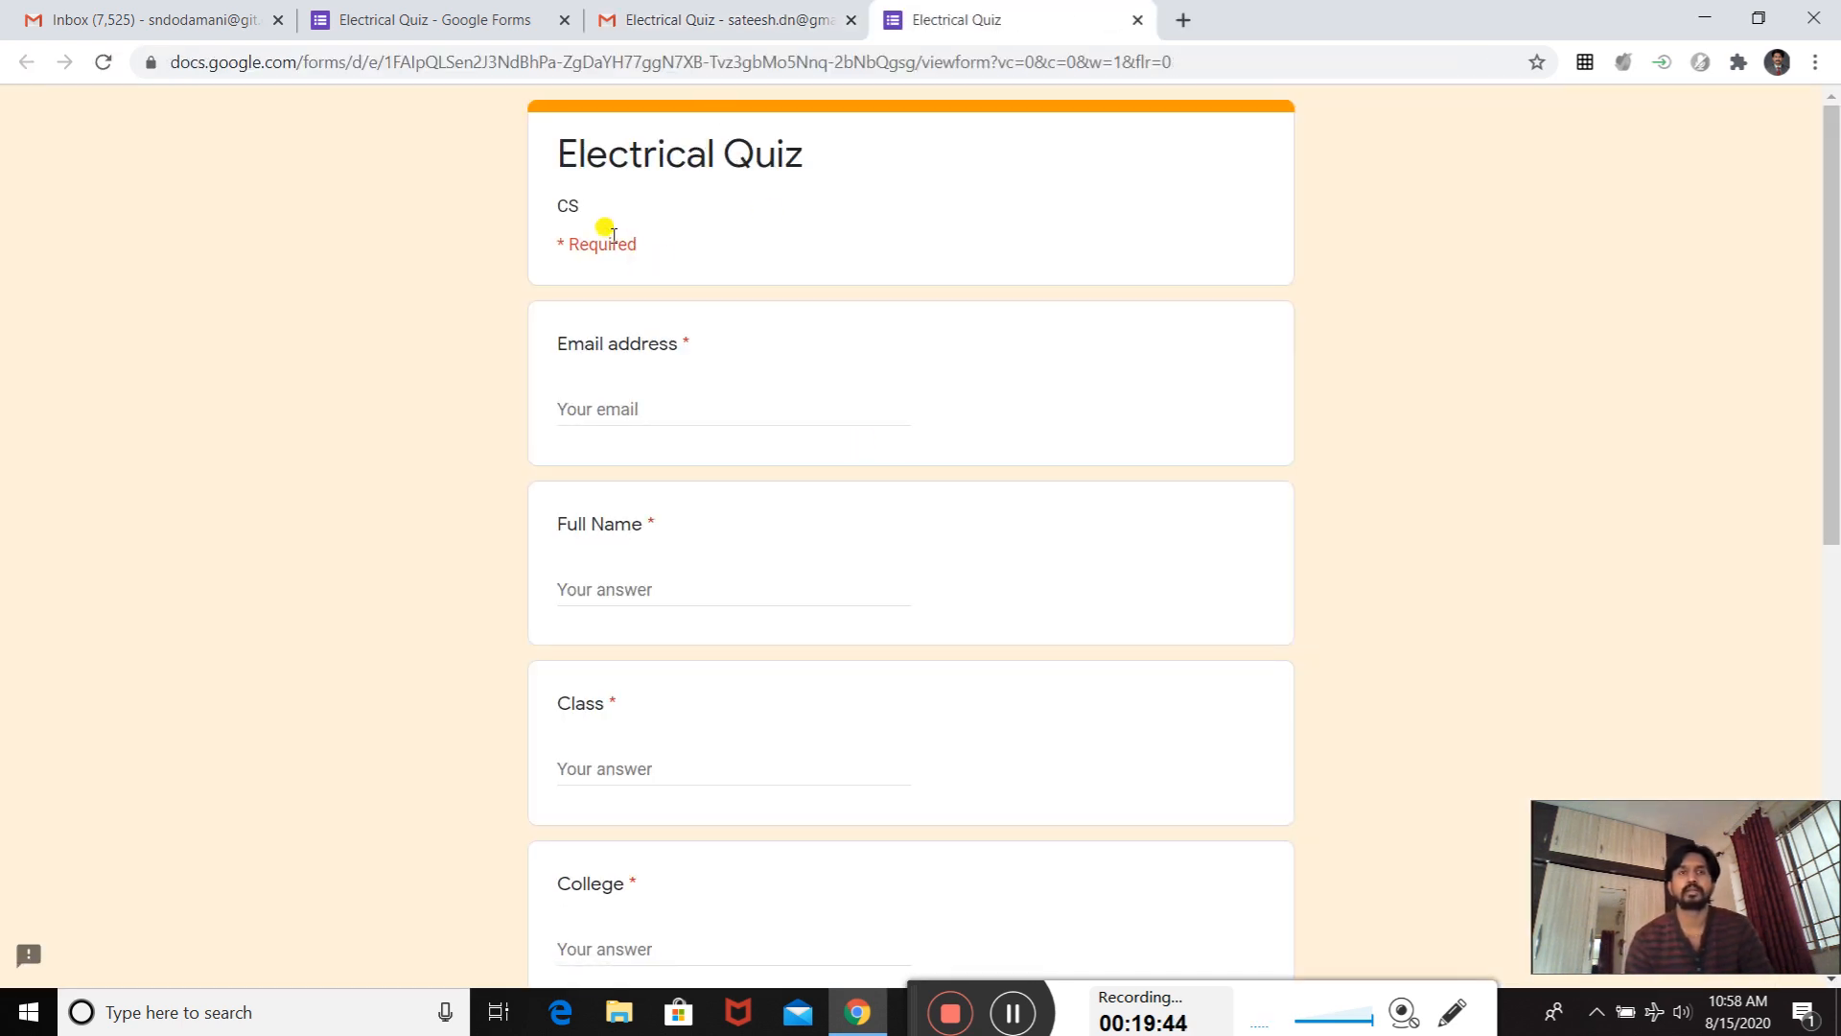
- Fill in the respondent's e-mail address and full name in the Electrical Quiz form
click(590, 412)
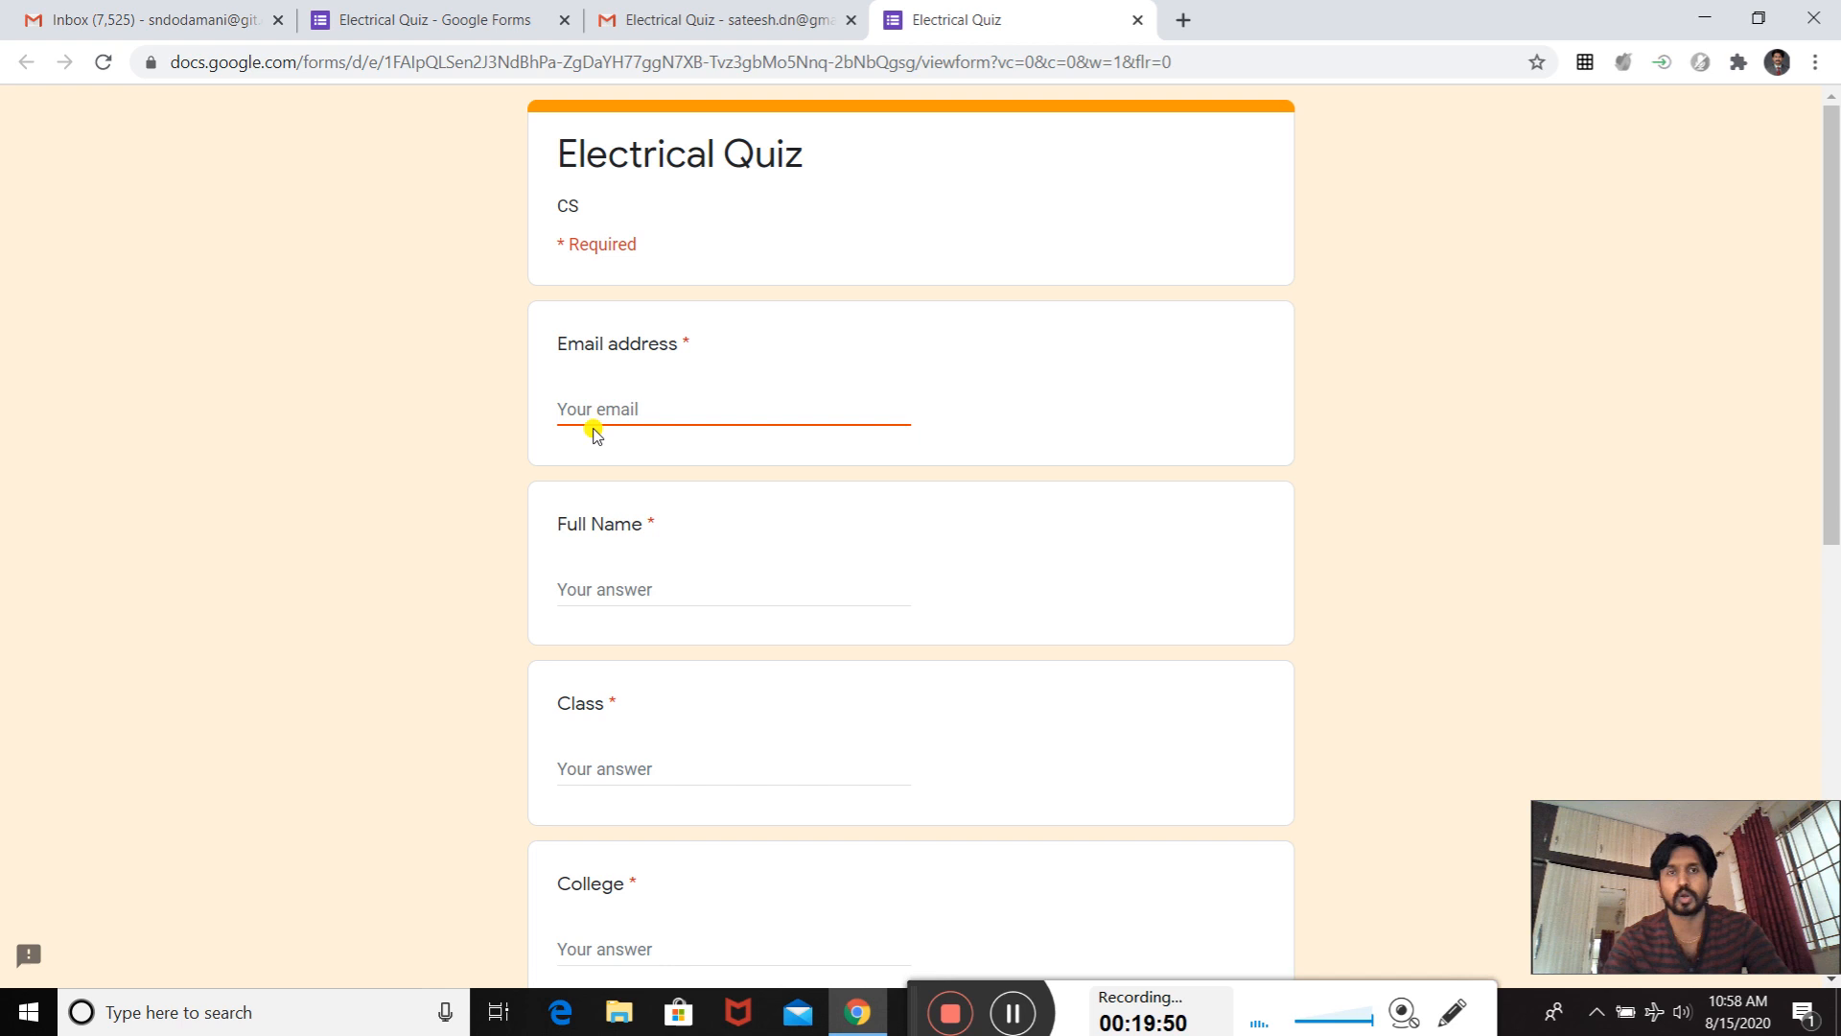
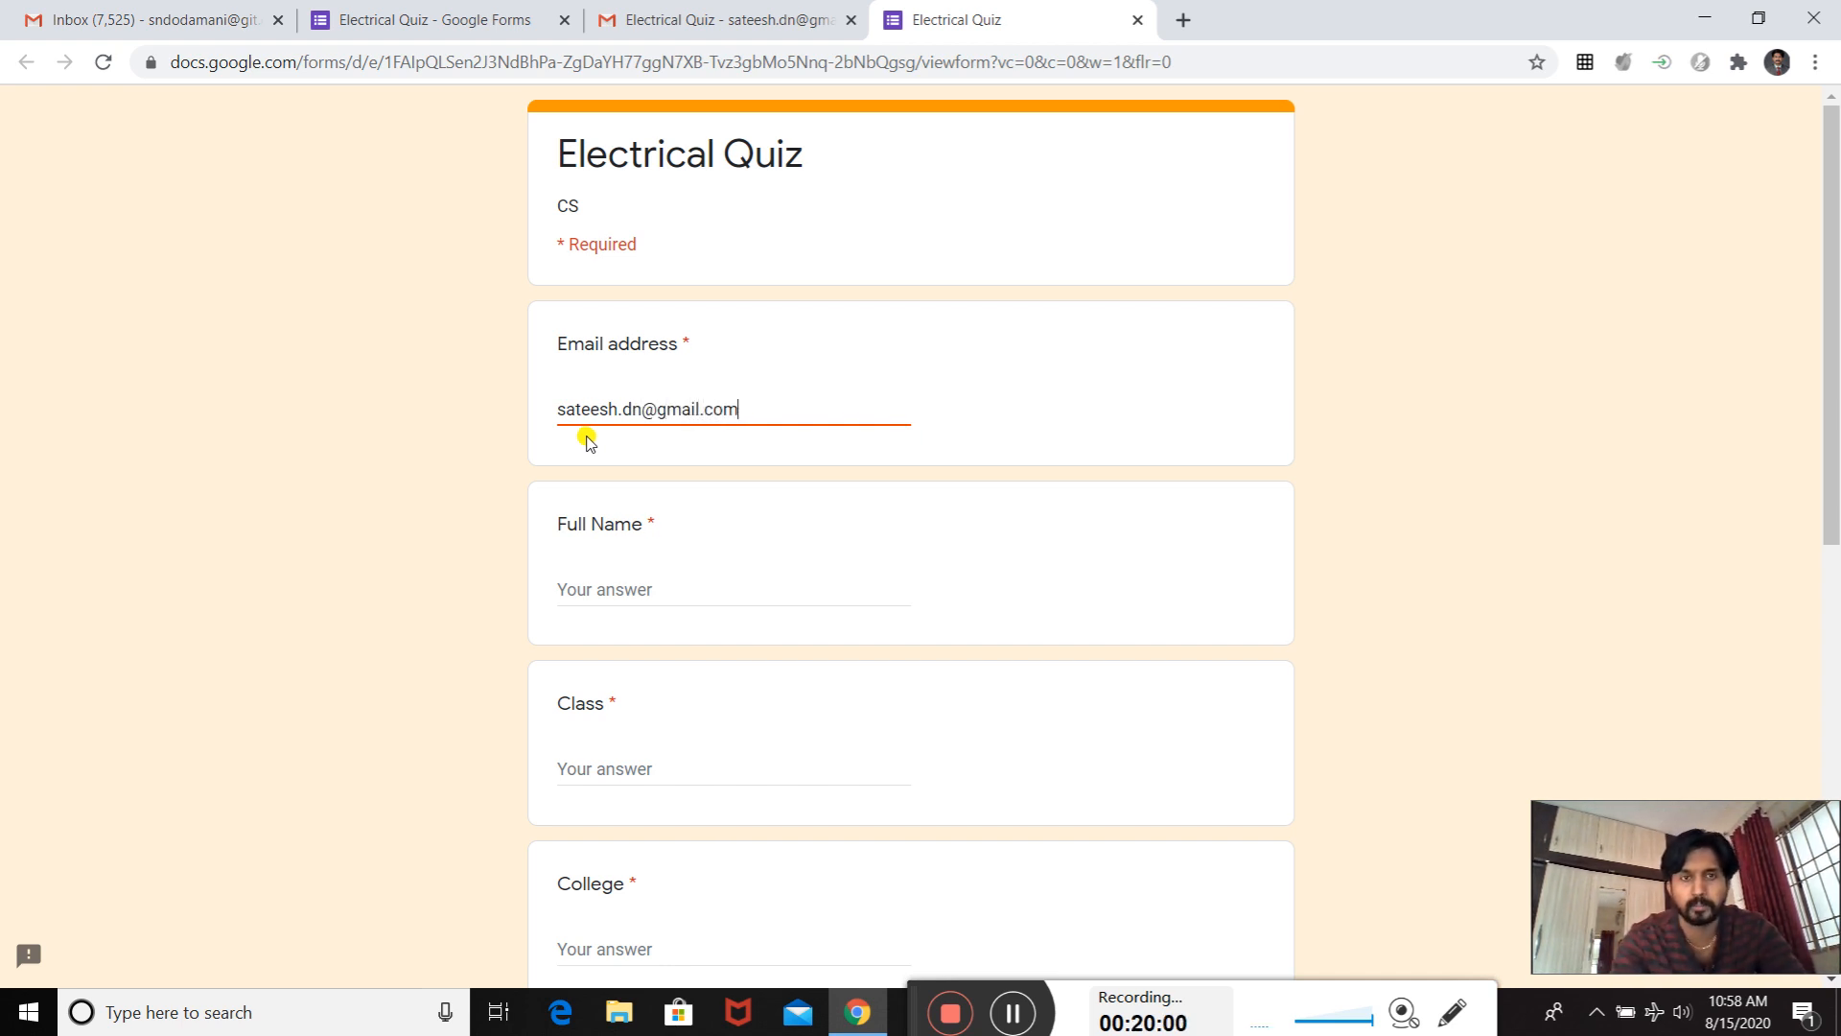
click(595, 585)
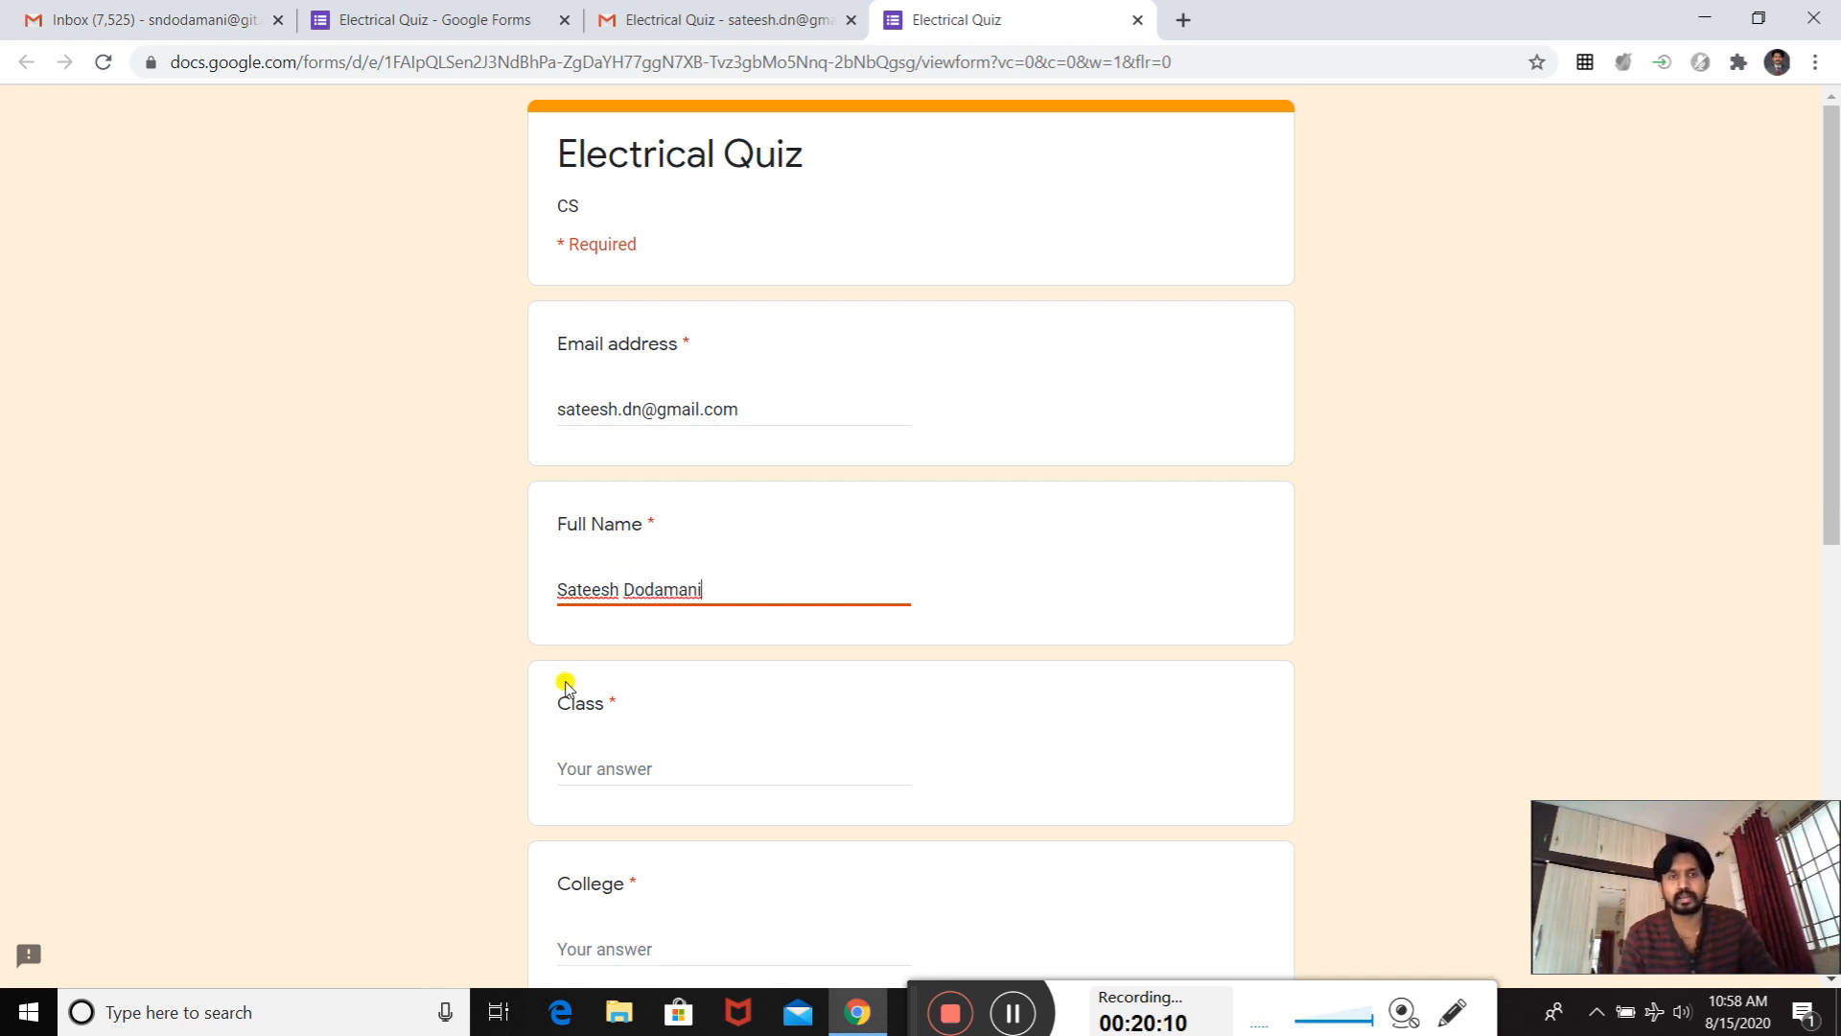
- Enter "1st Year" as the class and "KLS GIT BELAGAVI" as the college
click(579, 759)
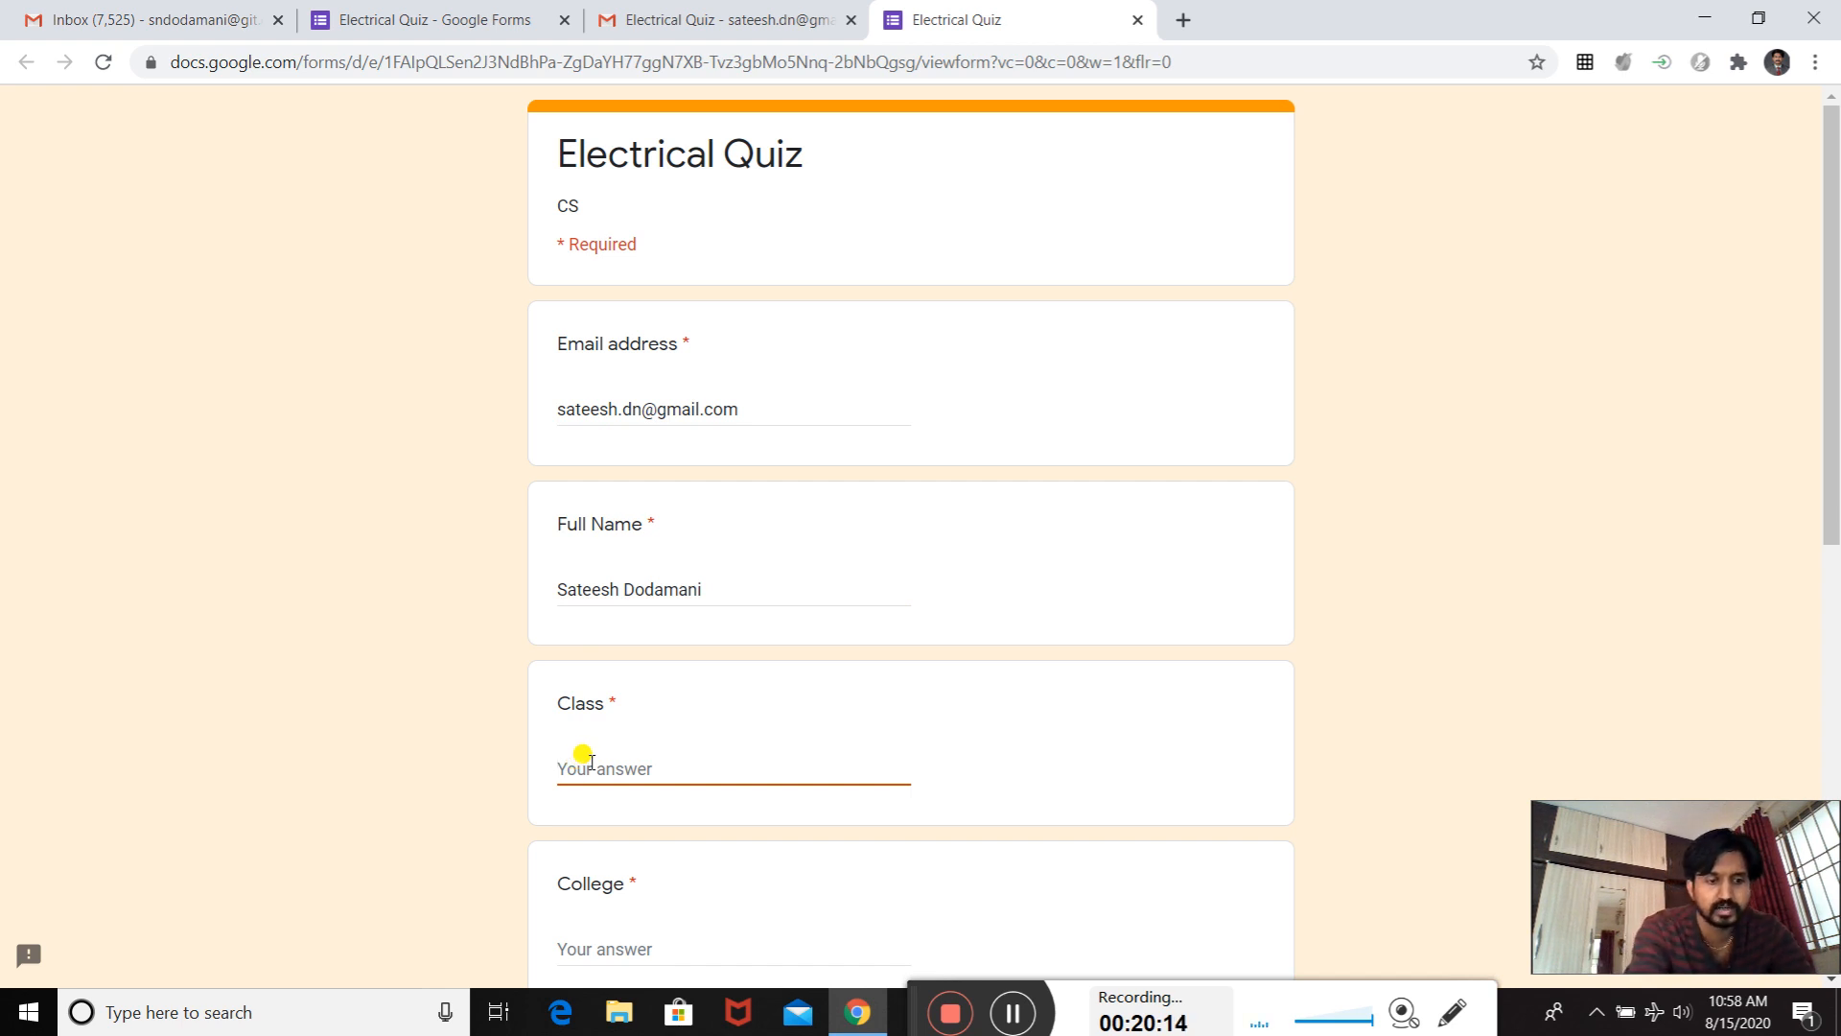
text(1s)
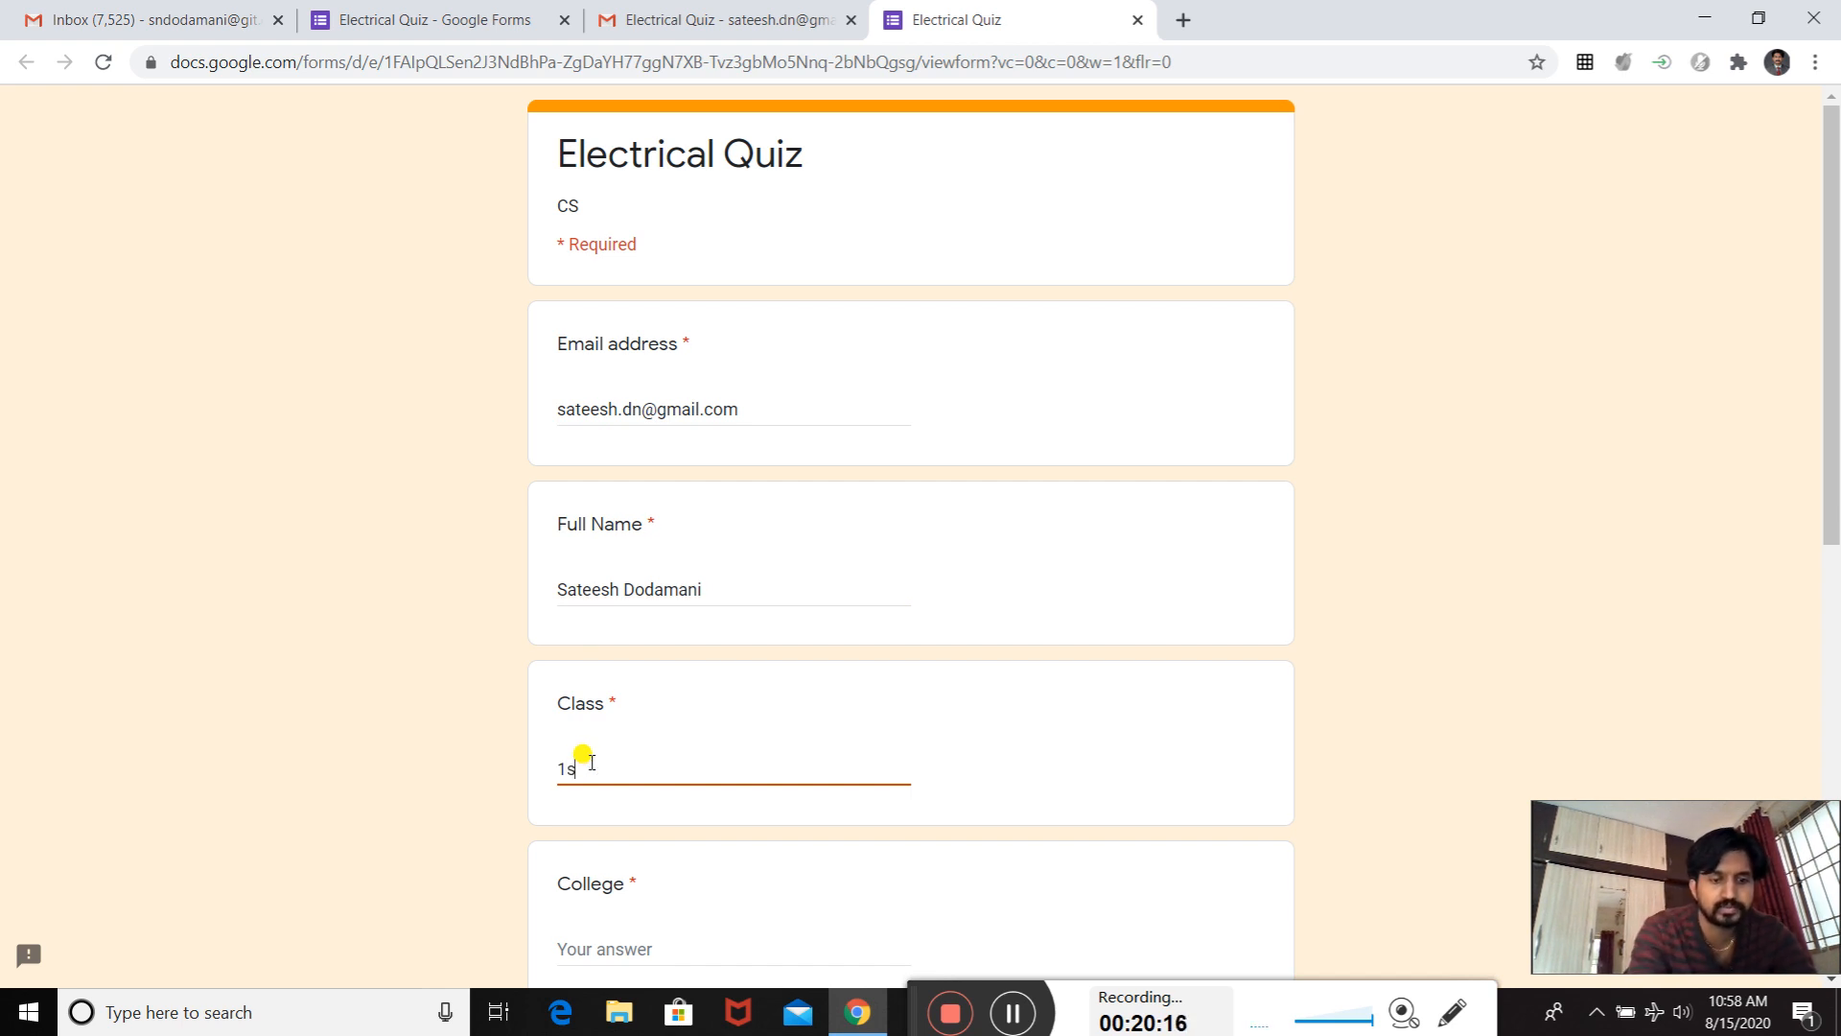
text(t Year)
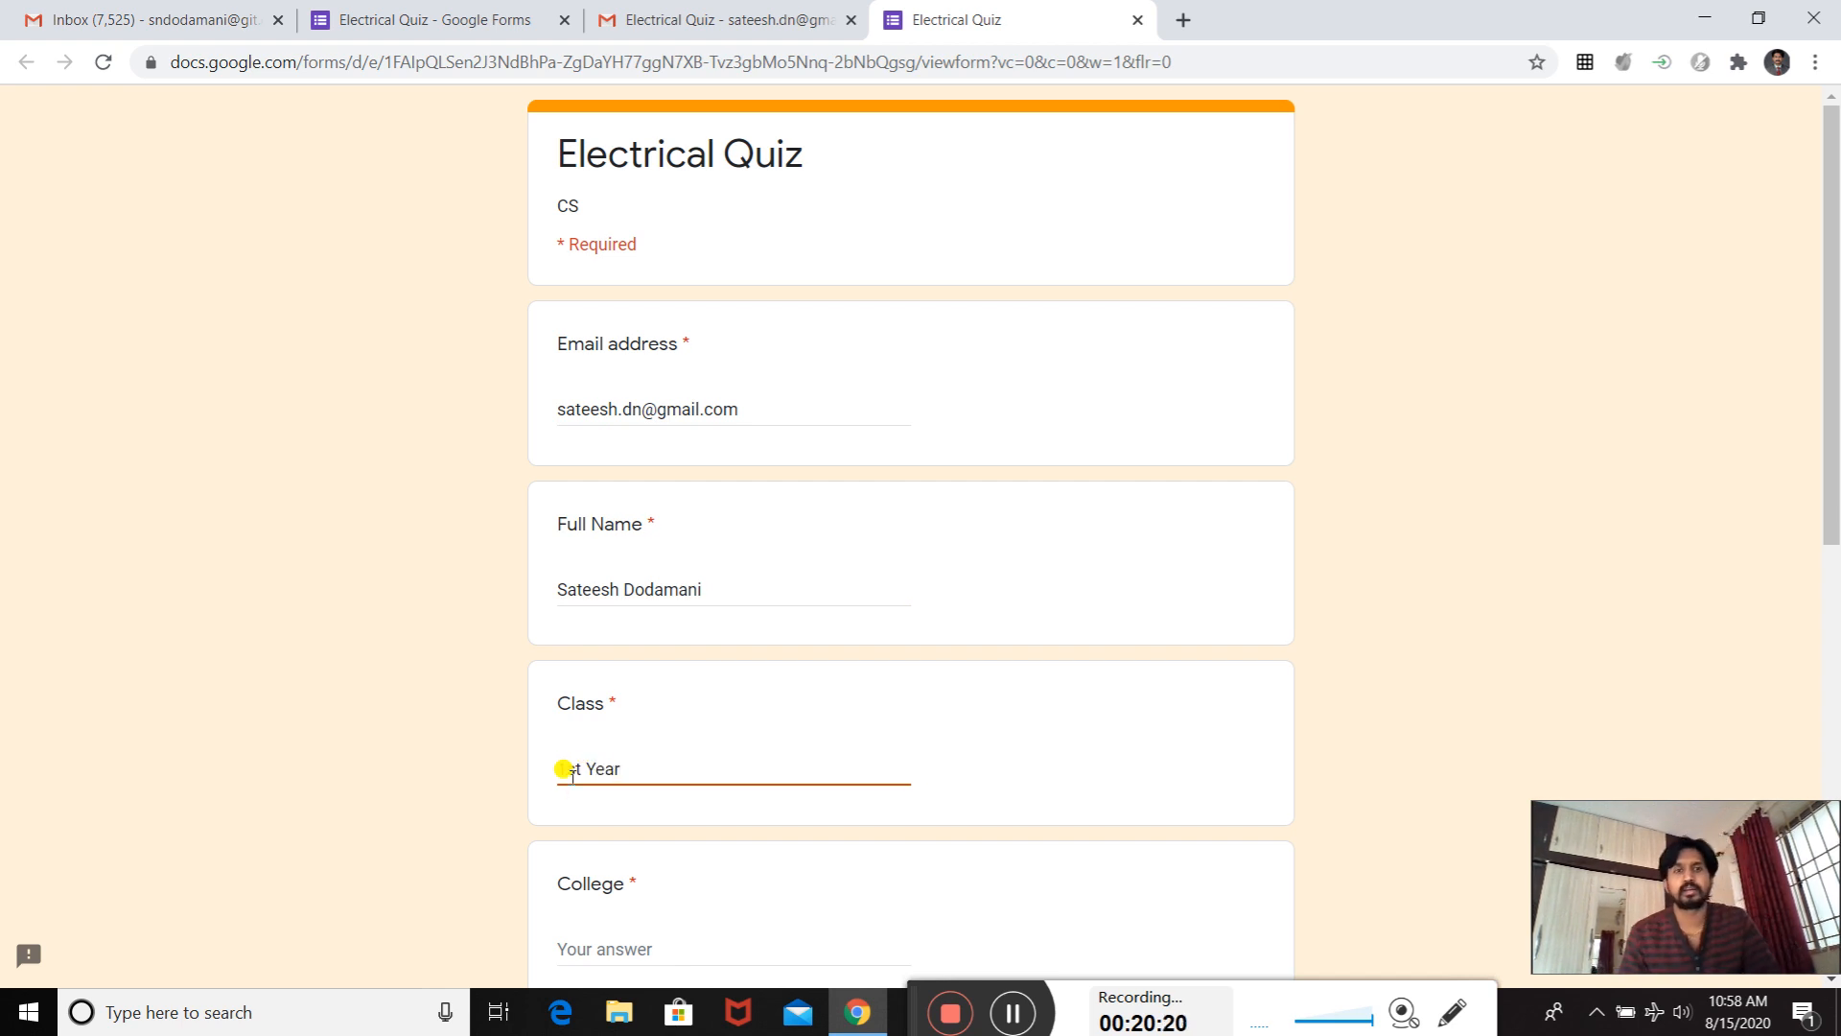
scroll(591, 764, down, 5)
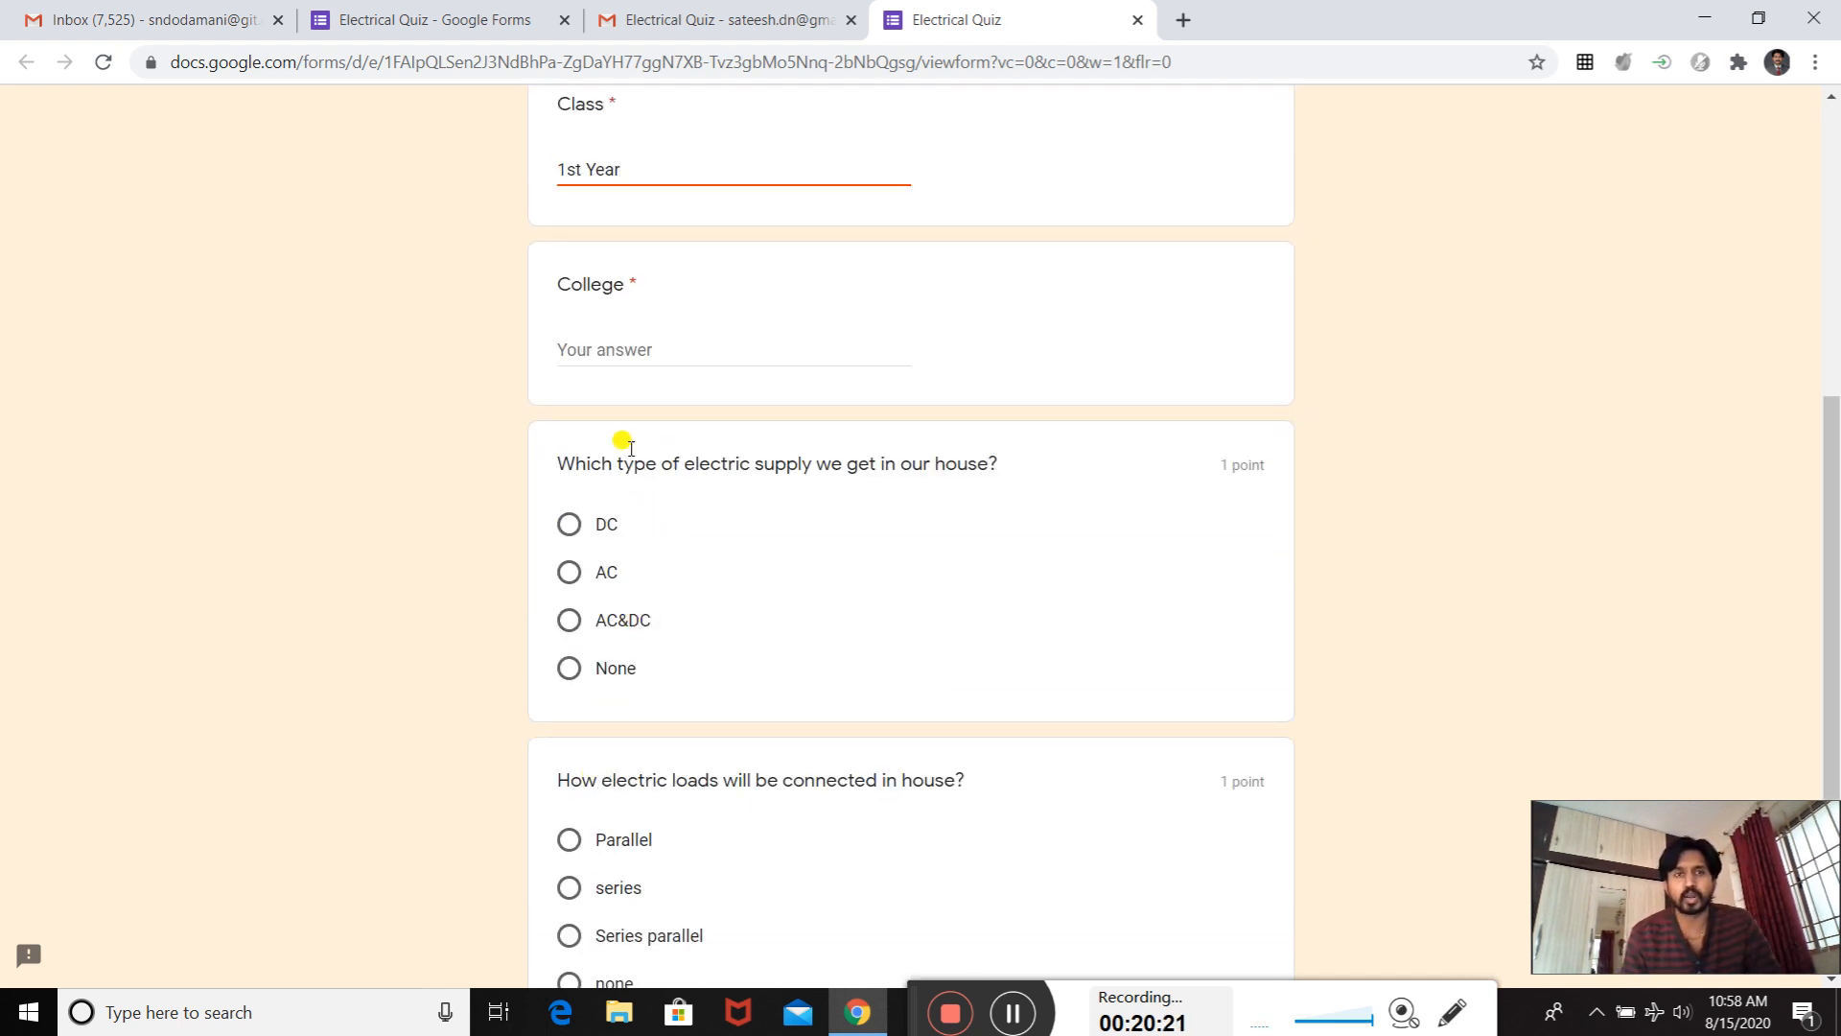
click(605, 351)
text(KLS GIT BELAGAV)
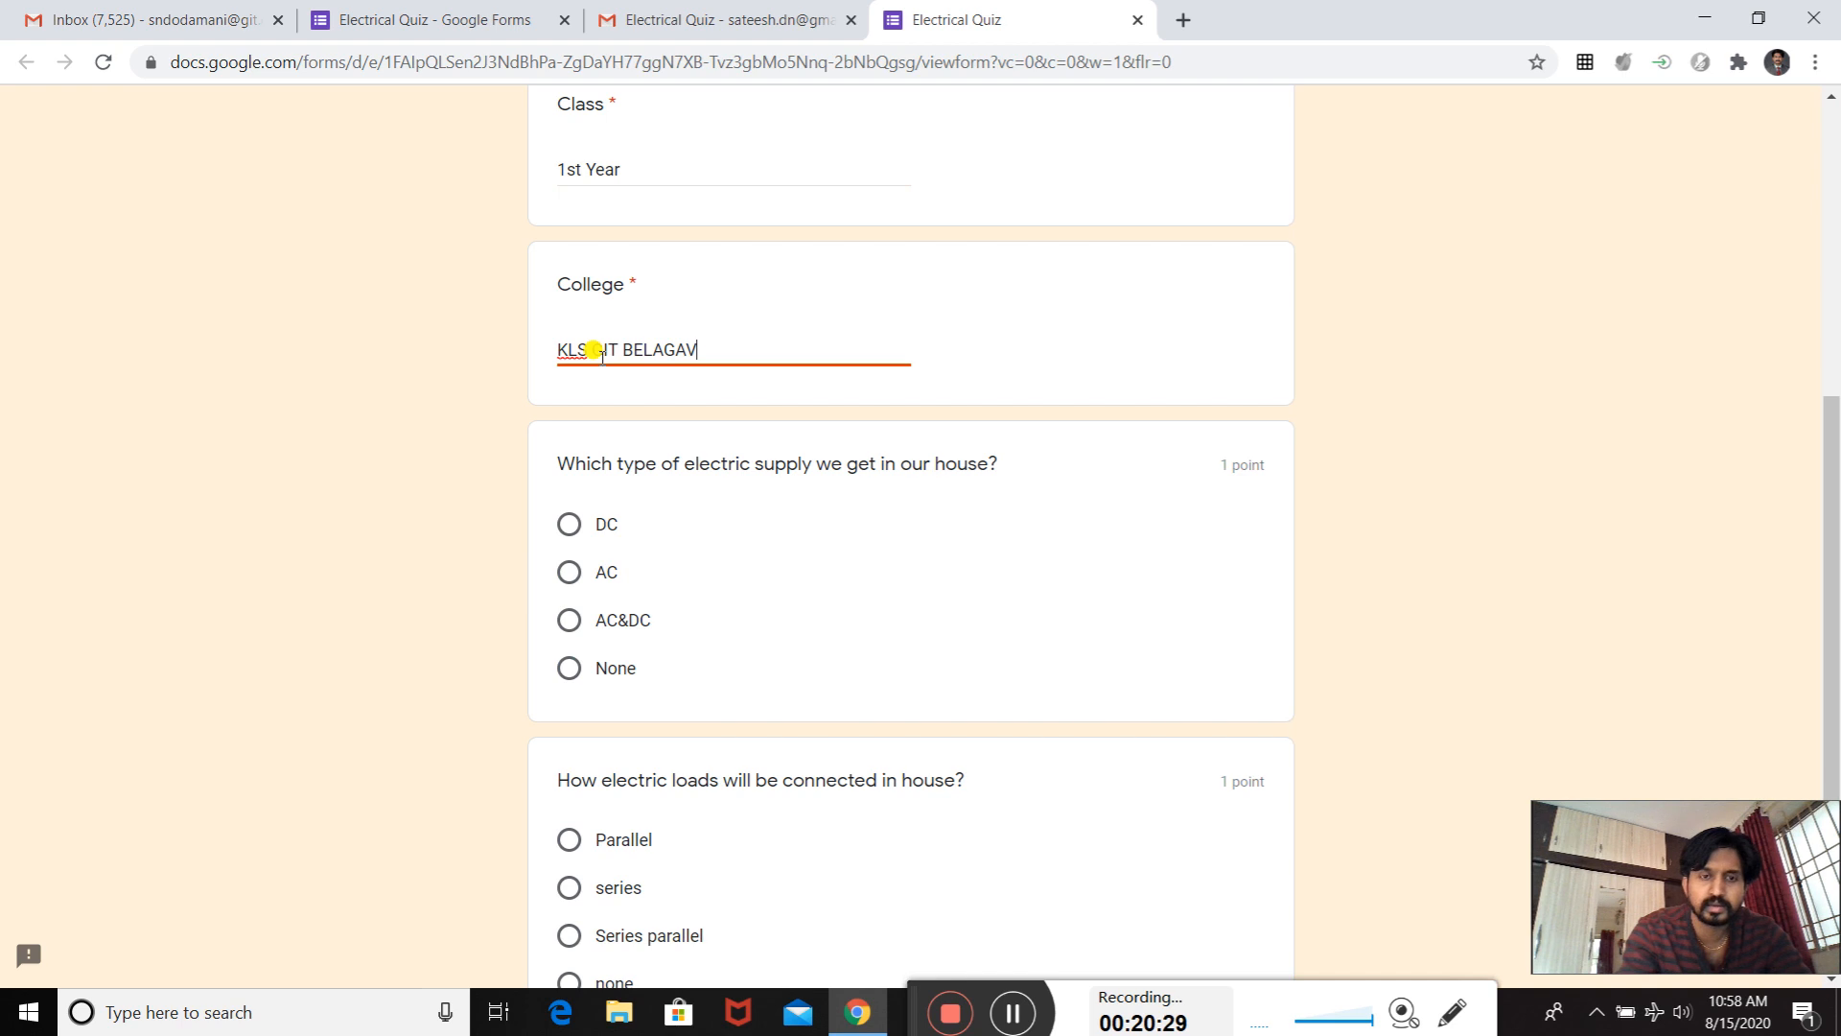
text(I)
- Answer the house electric supply question with AC and the load connection question with series, and submit the quiz
scroll(658, 492, down, 3)
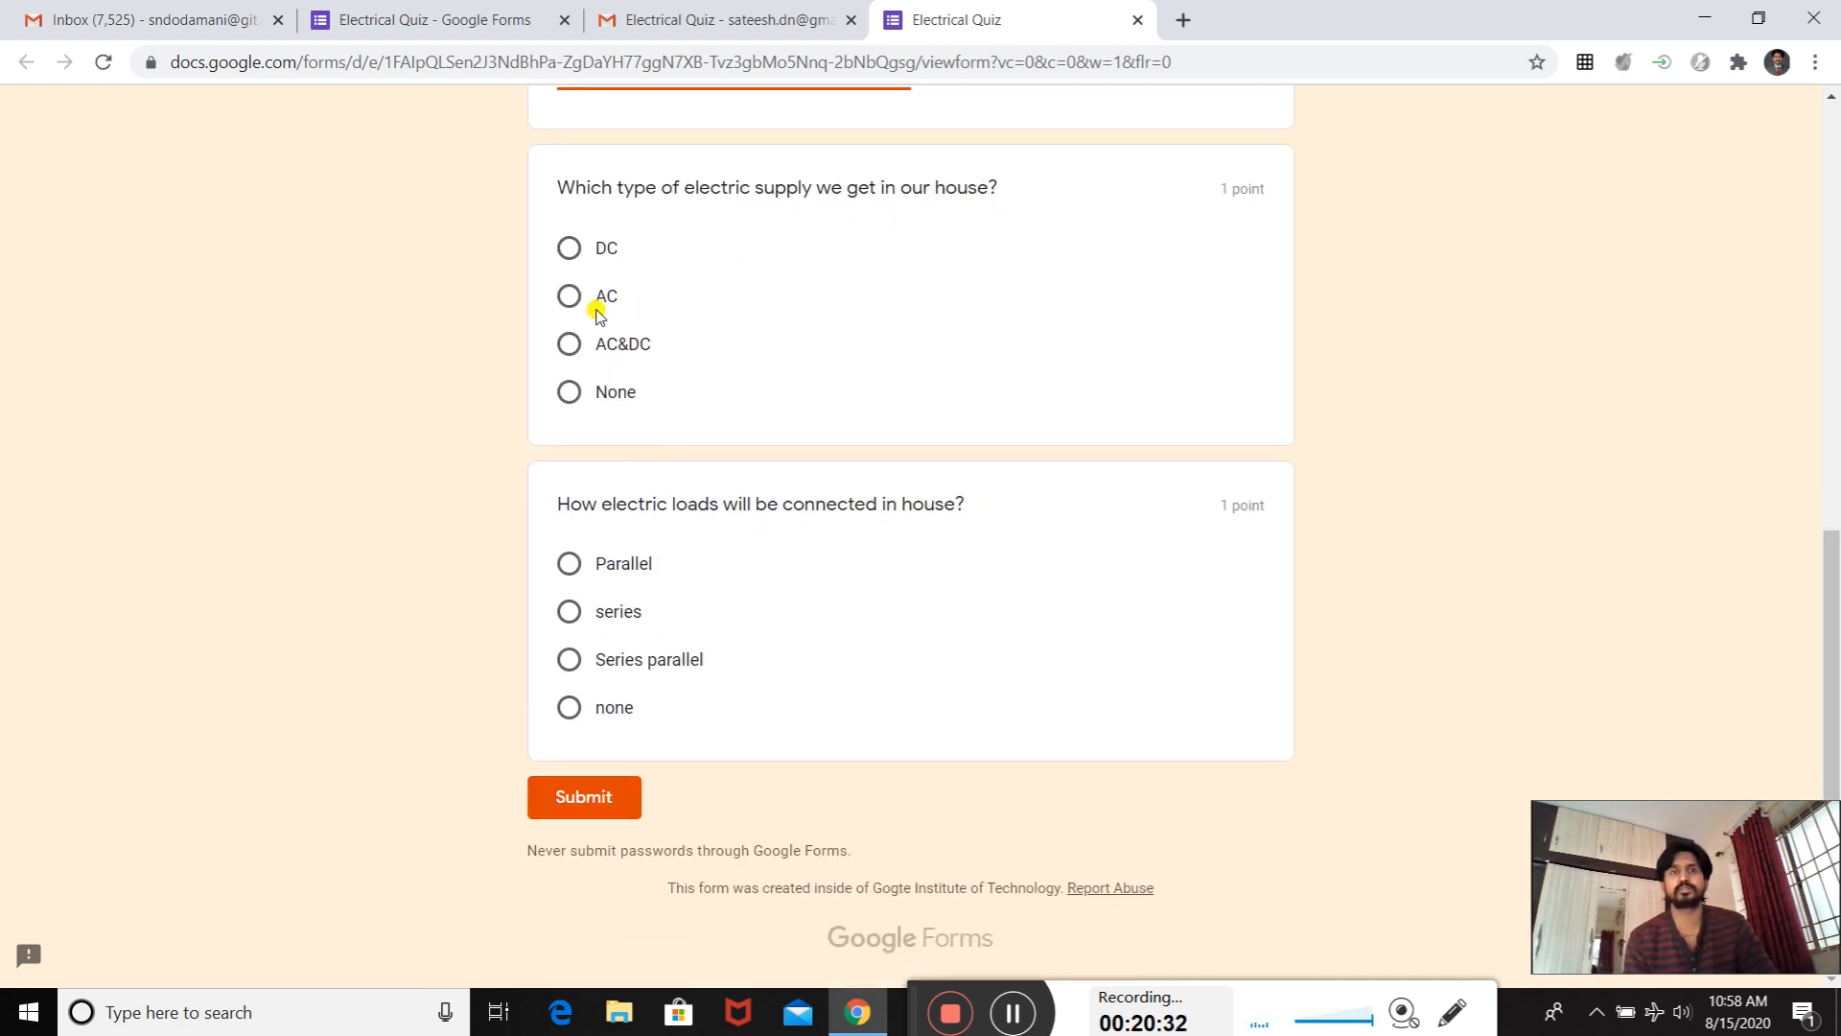
click(570, 297)
scroll(792, 369, down, 1)
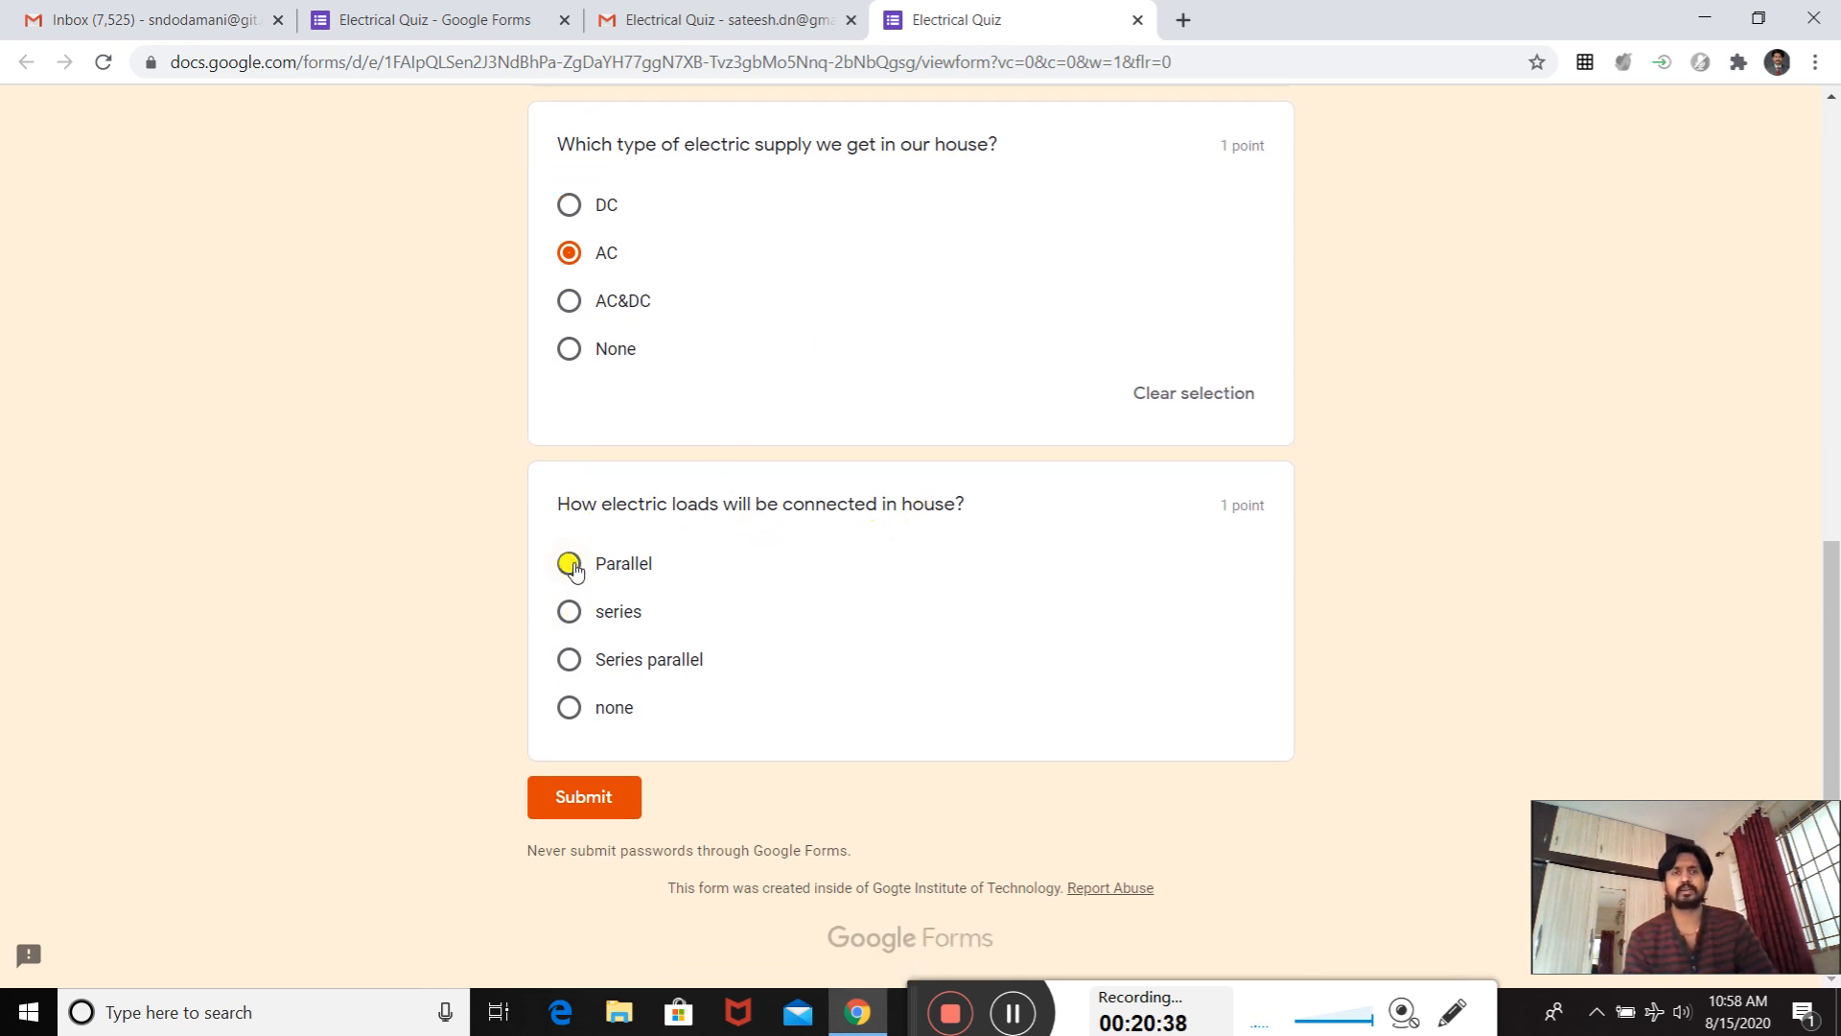
click(568, 613)
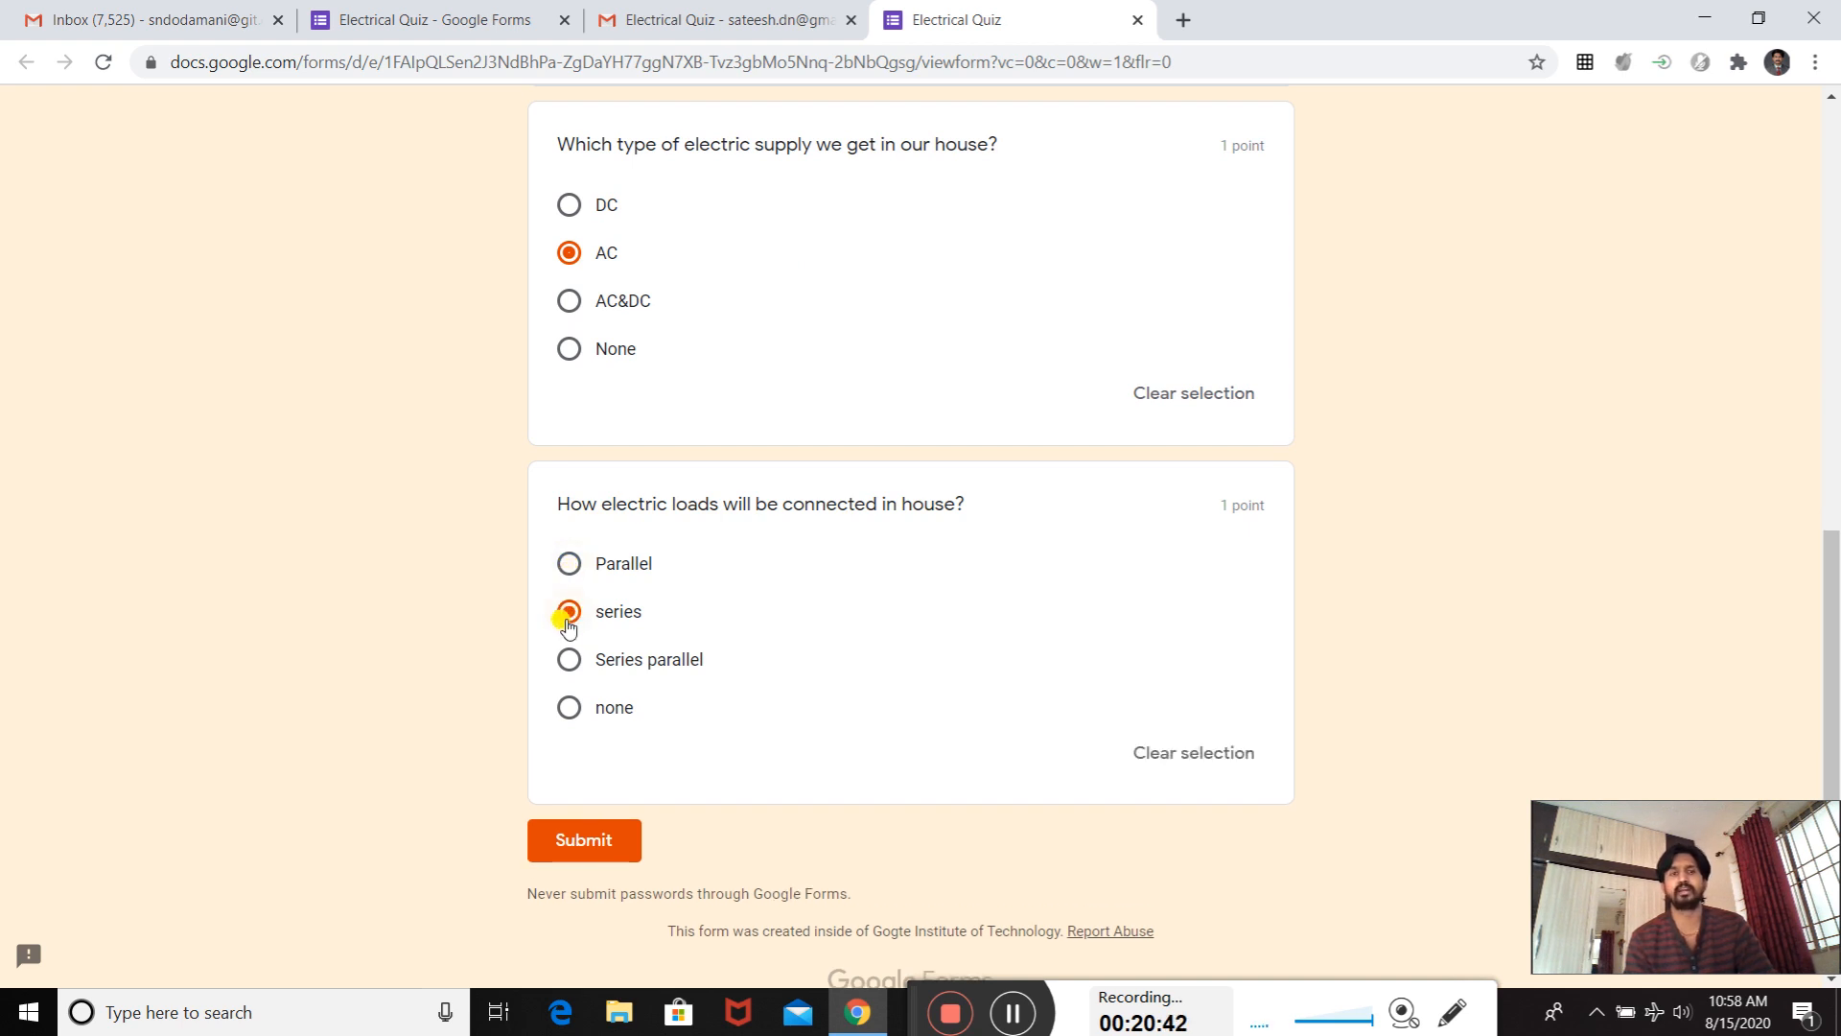
click(584, 840)
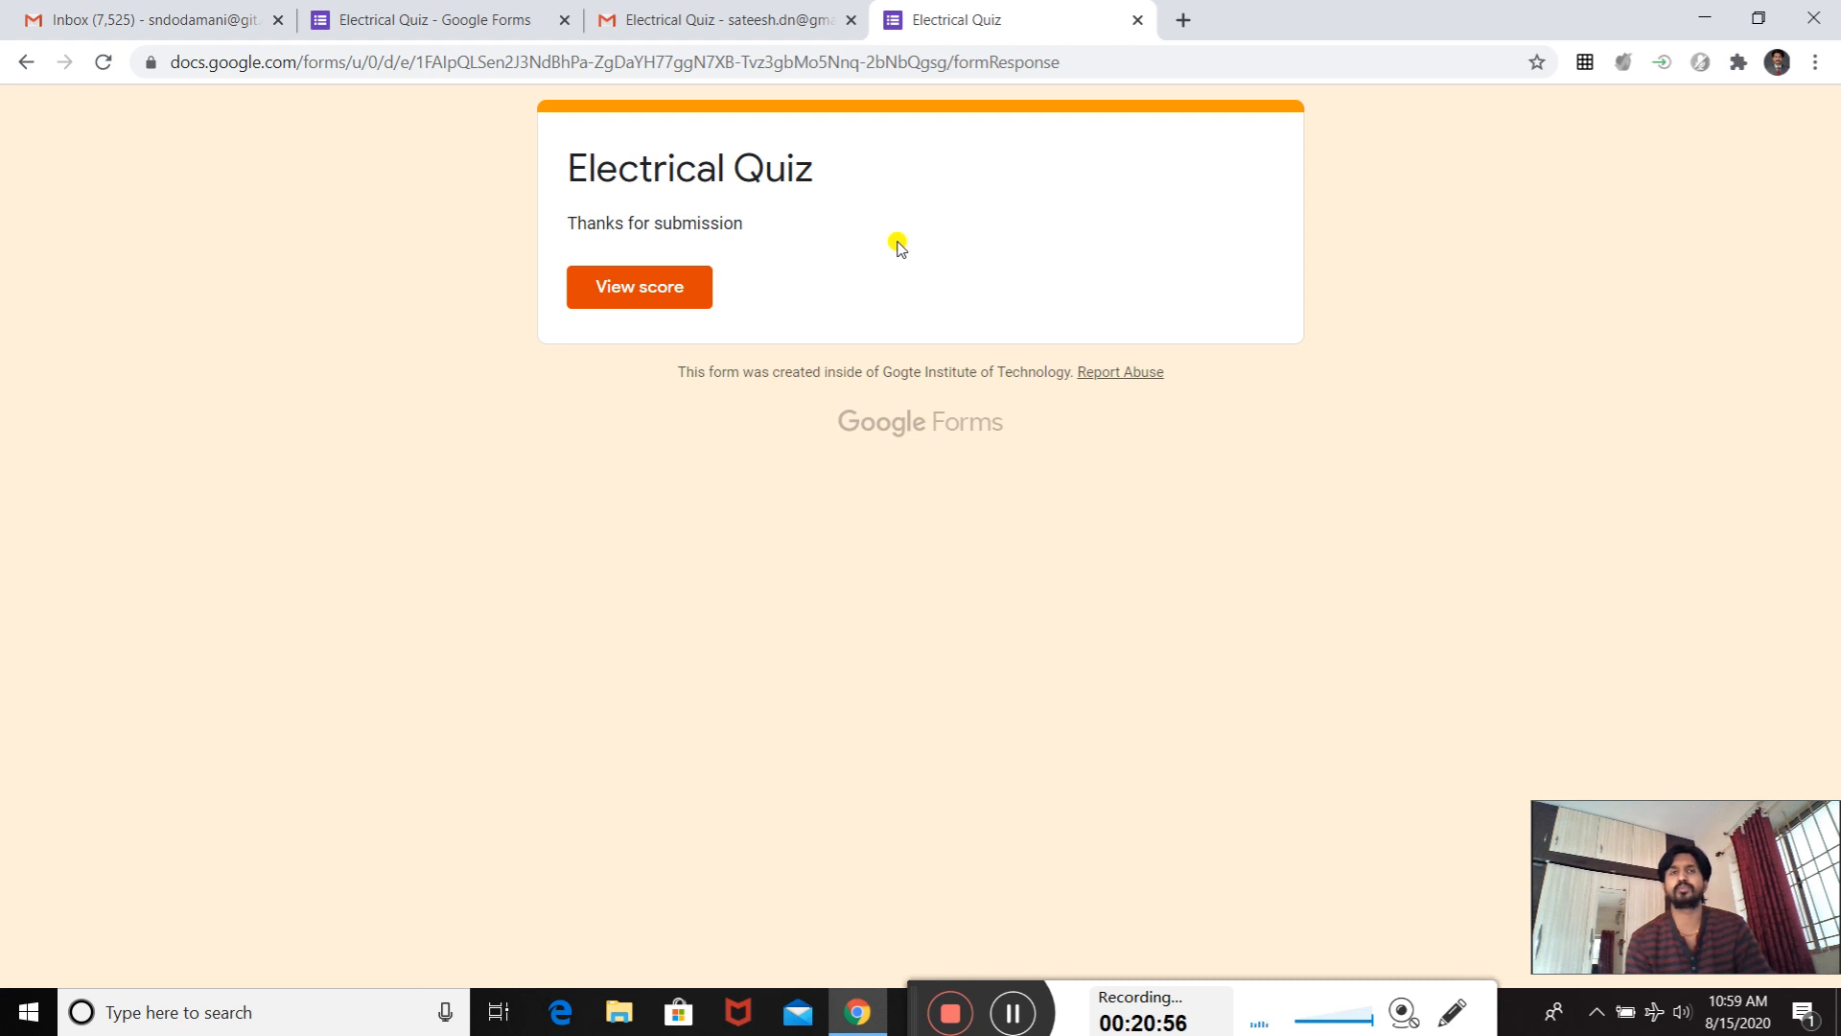
- View the submitted quiz's score, review the marking of both questions, and close the score and submission pages
click(633, 301)
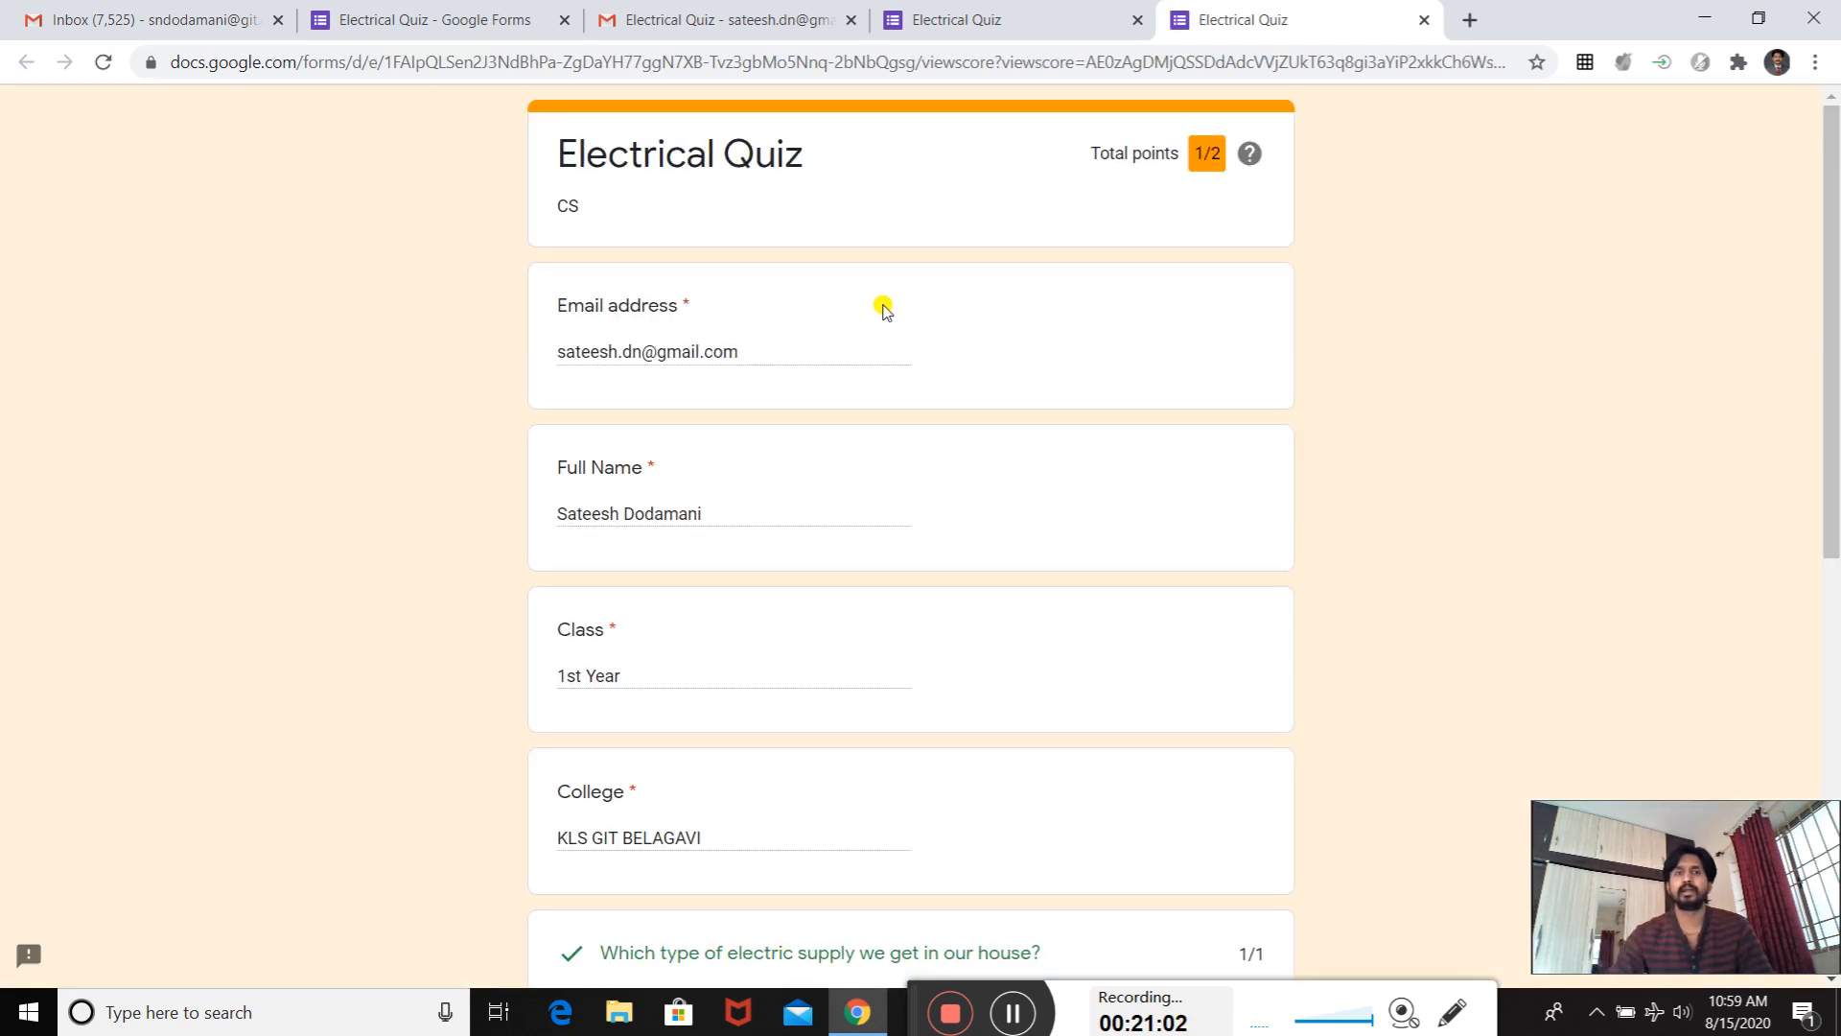
scroll(773, 358, down, 5)
scroll(724, 407, down, 2)
scroll(710, 404, up, 2)
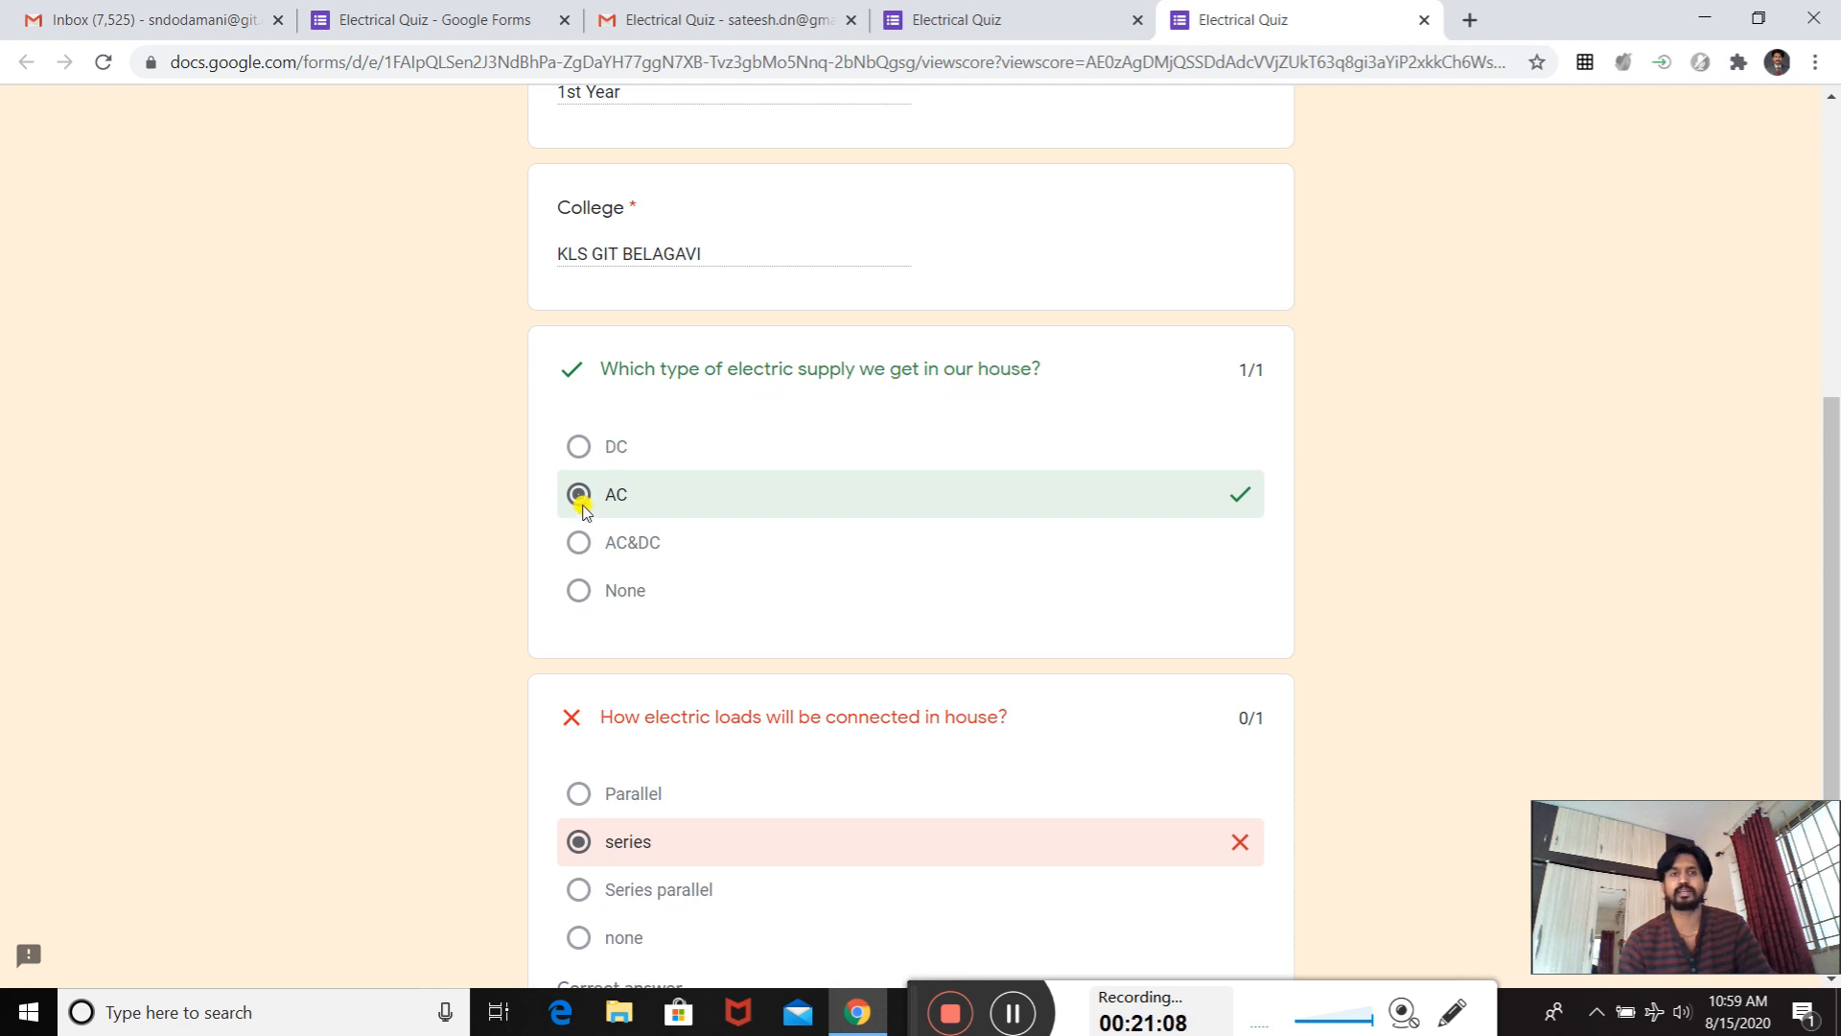
scroll(1134, 514, down, 3)
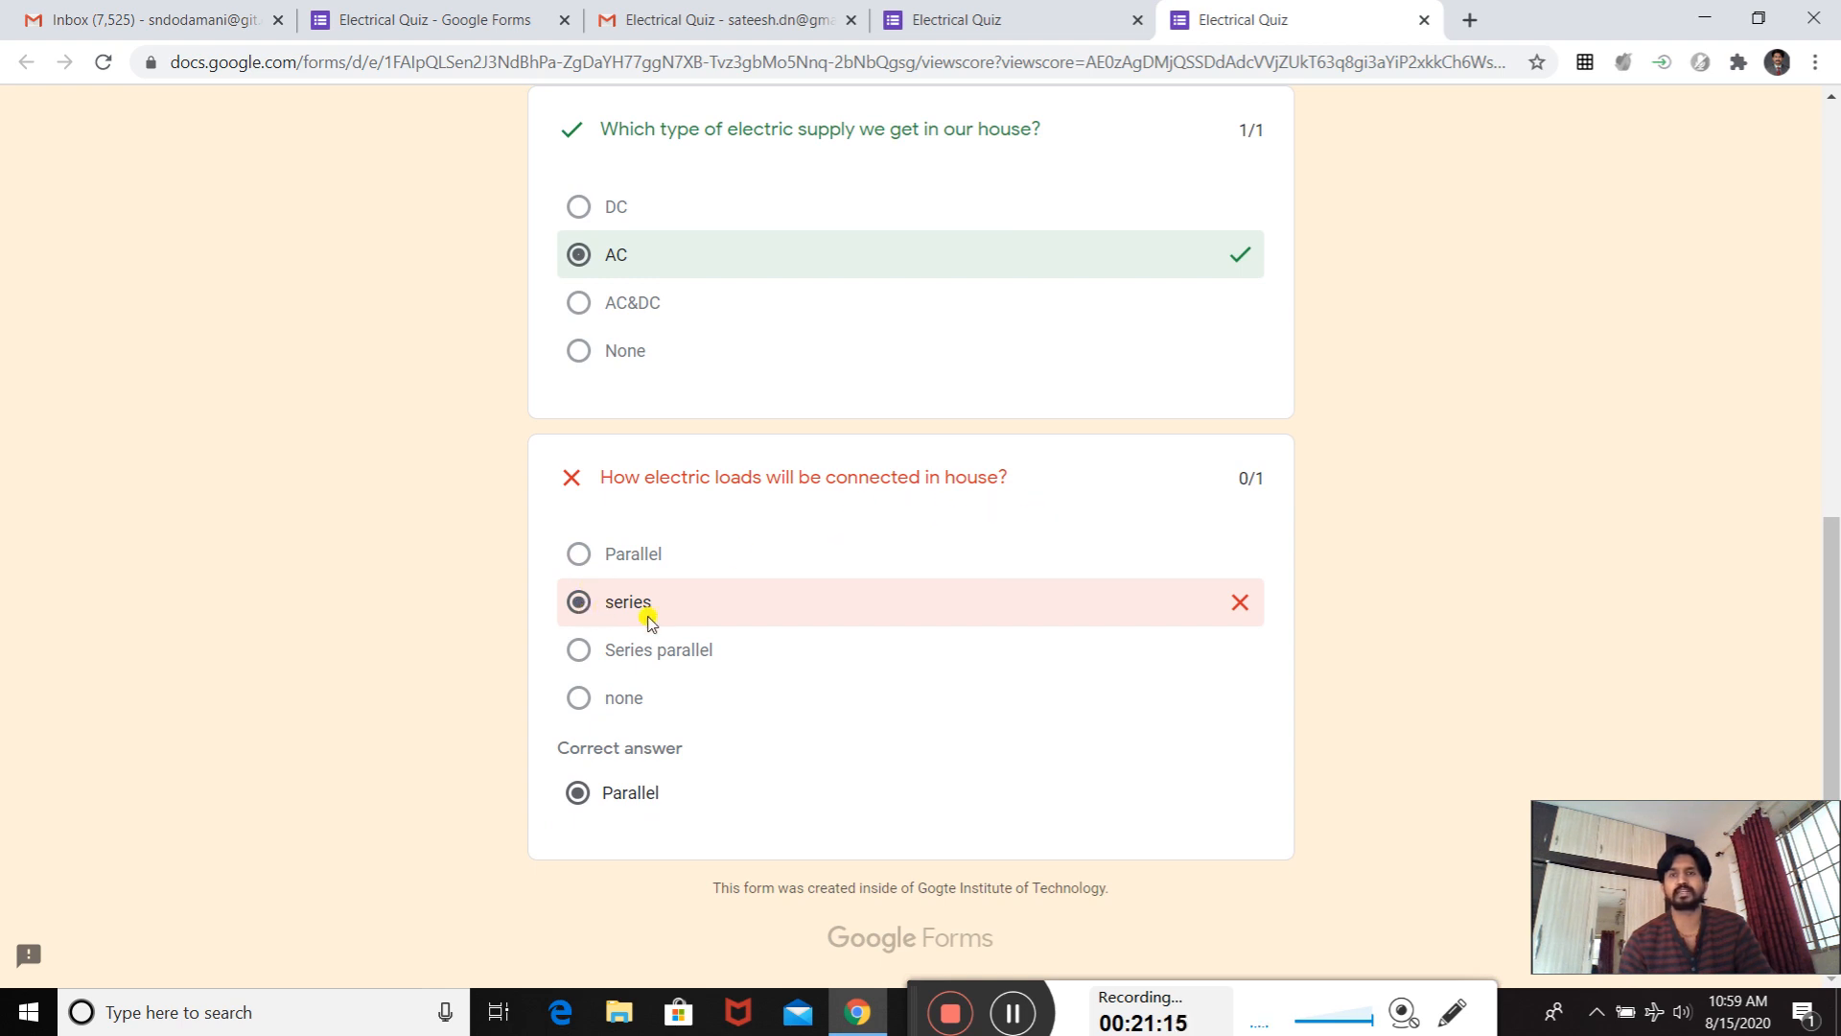
scroll(1208, 537, up, 9)
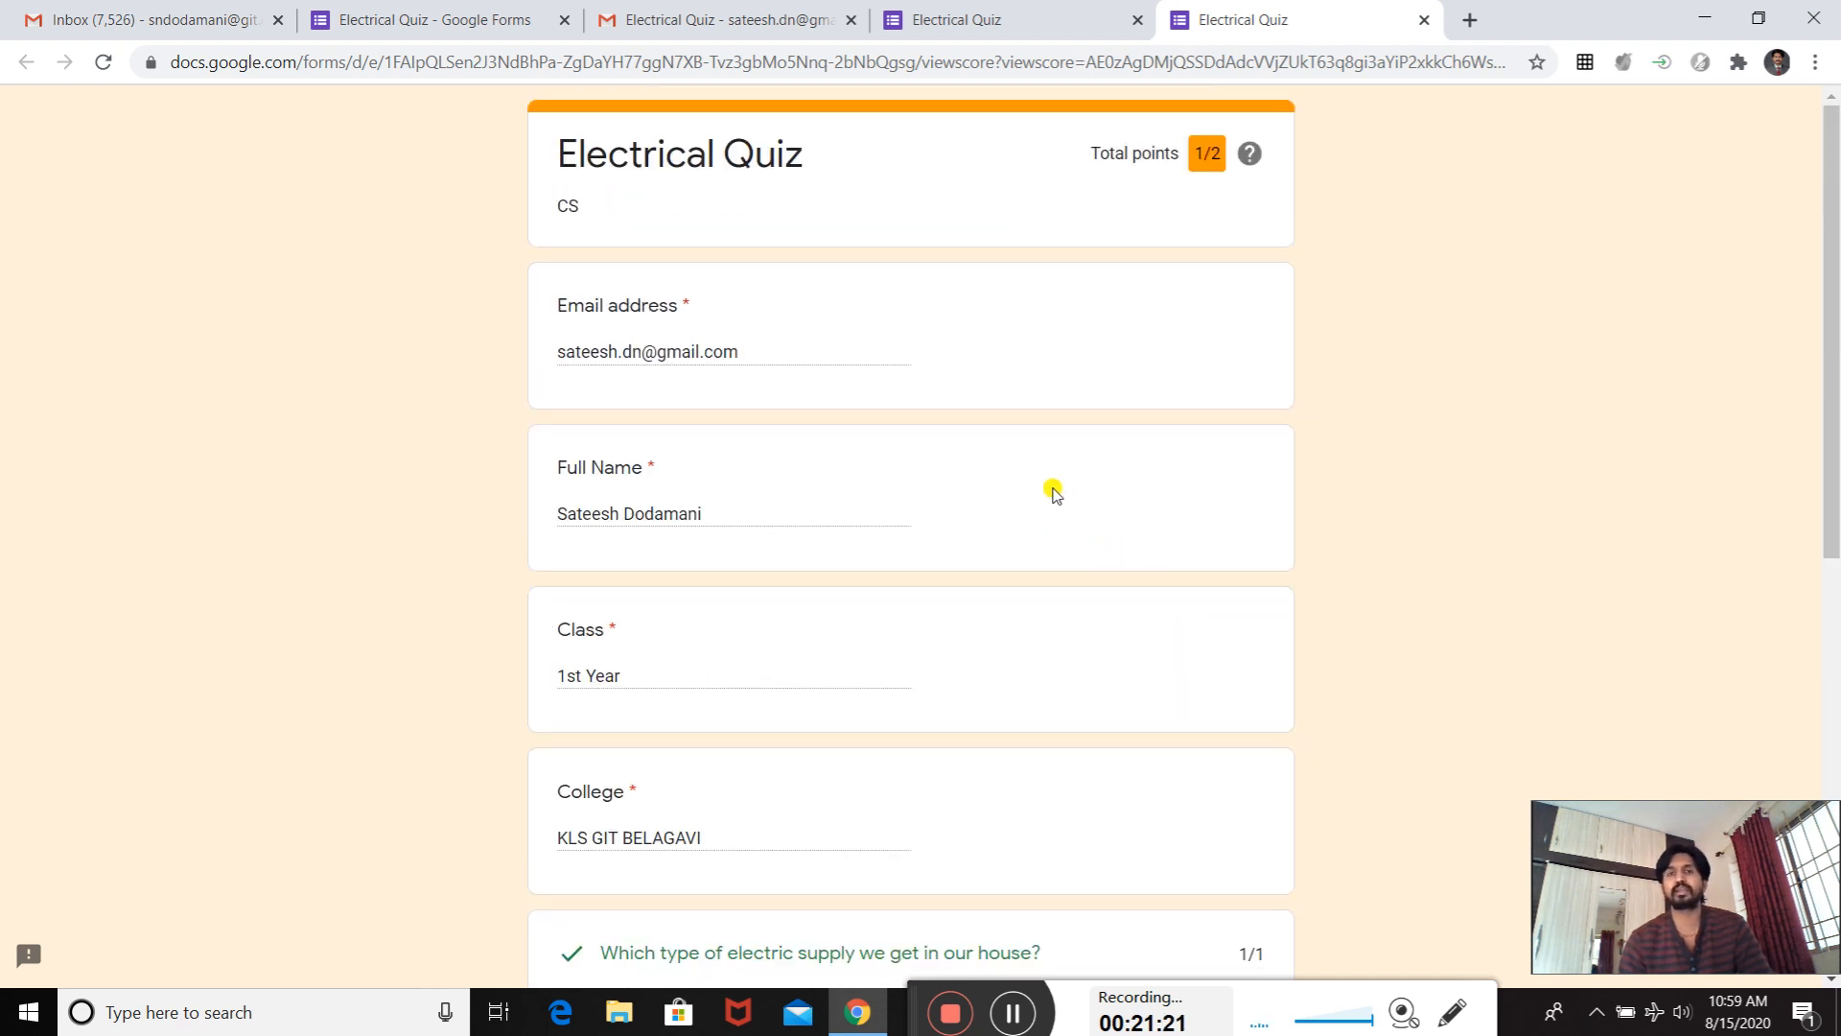
scroll(1048, 494, down, 9)
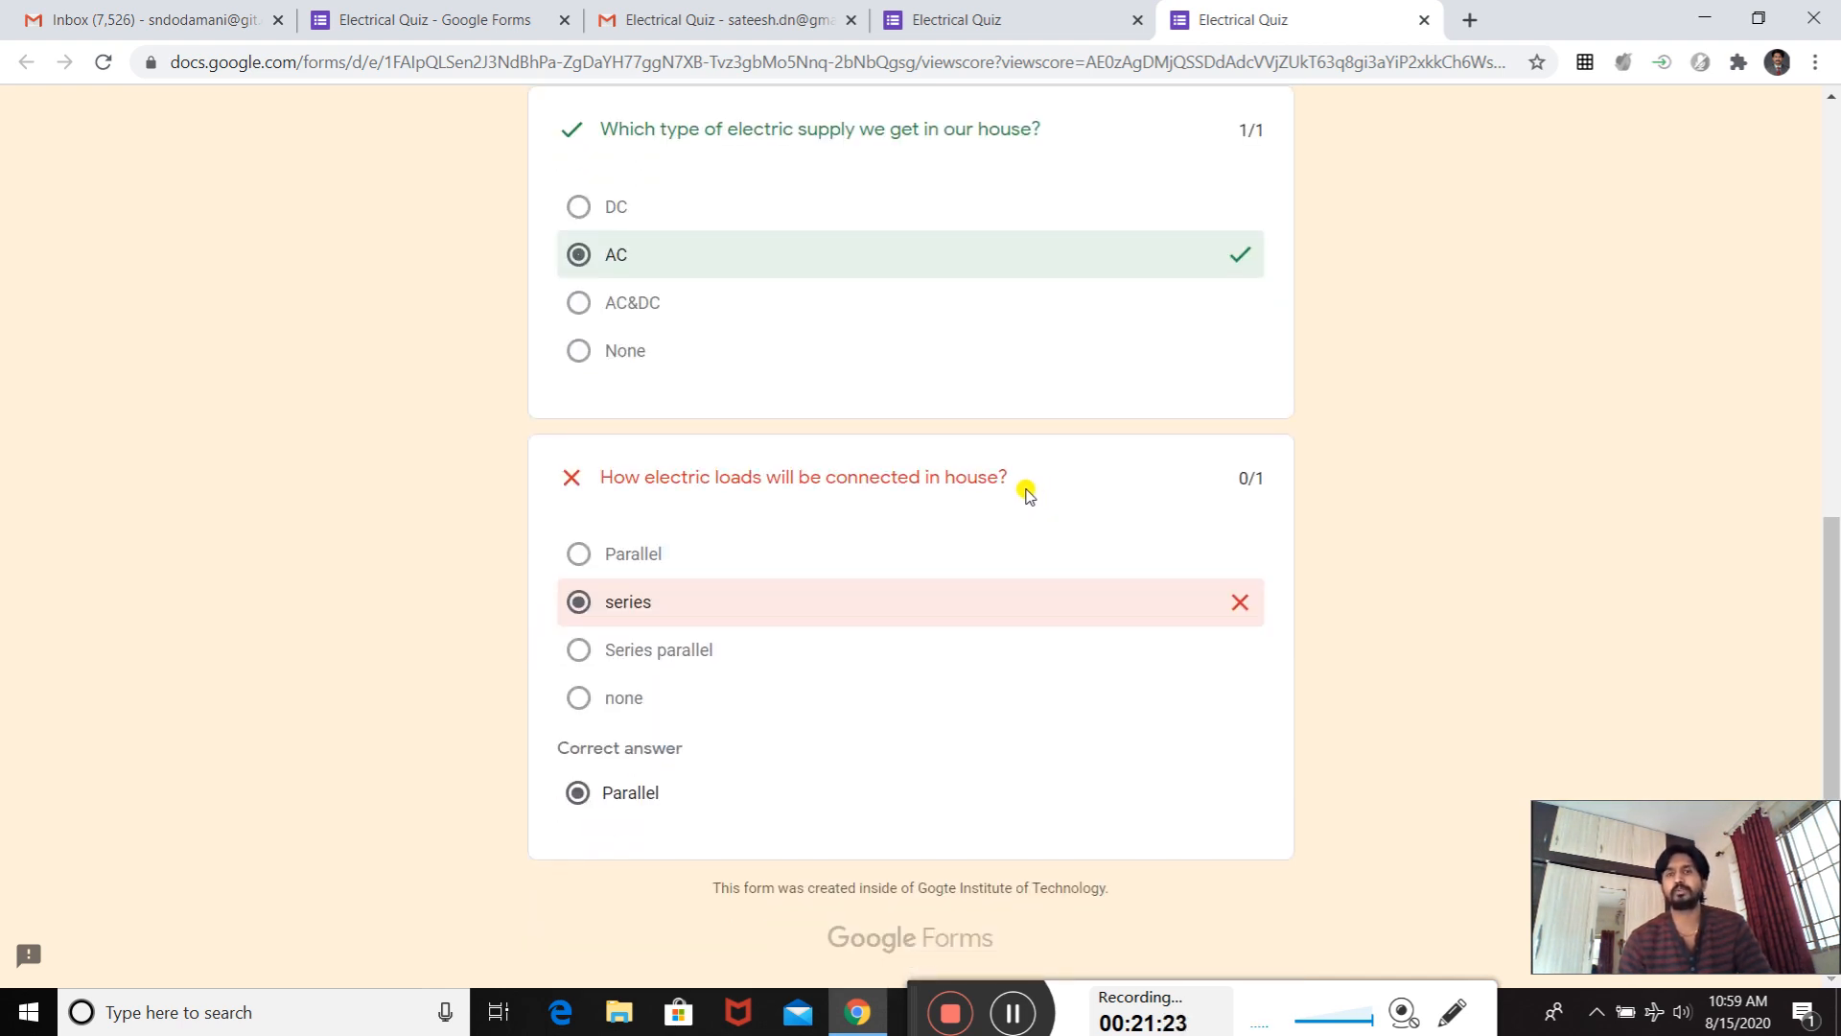
scroll(1027, 494, up, 9)
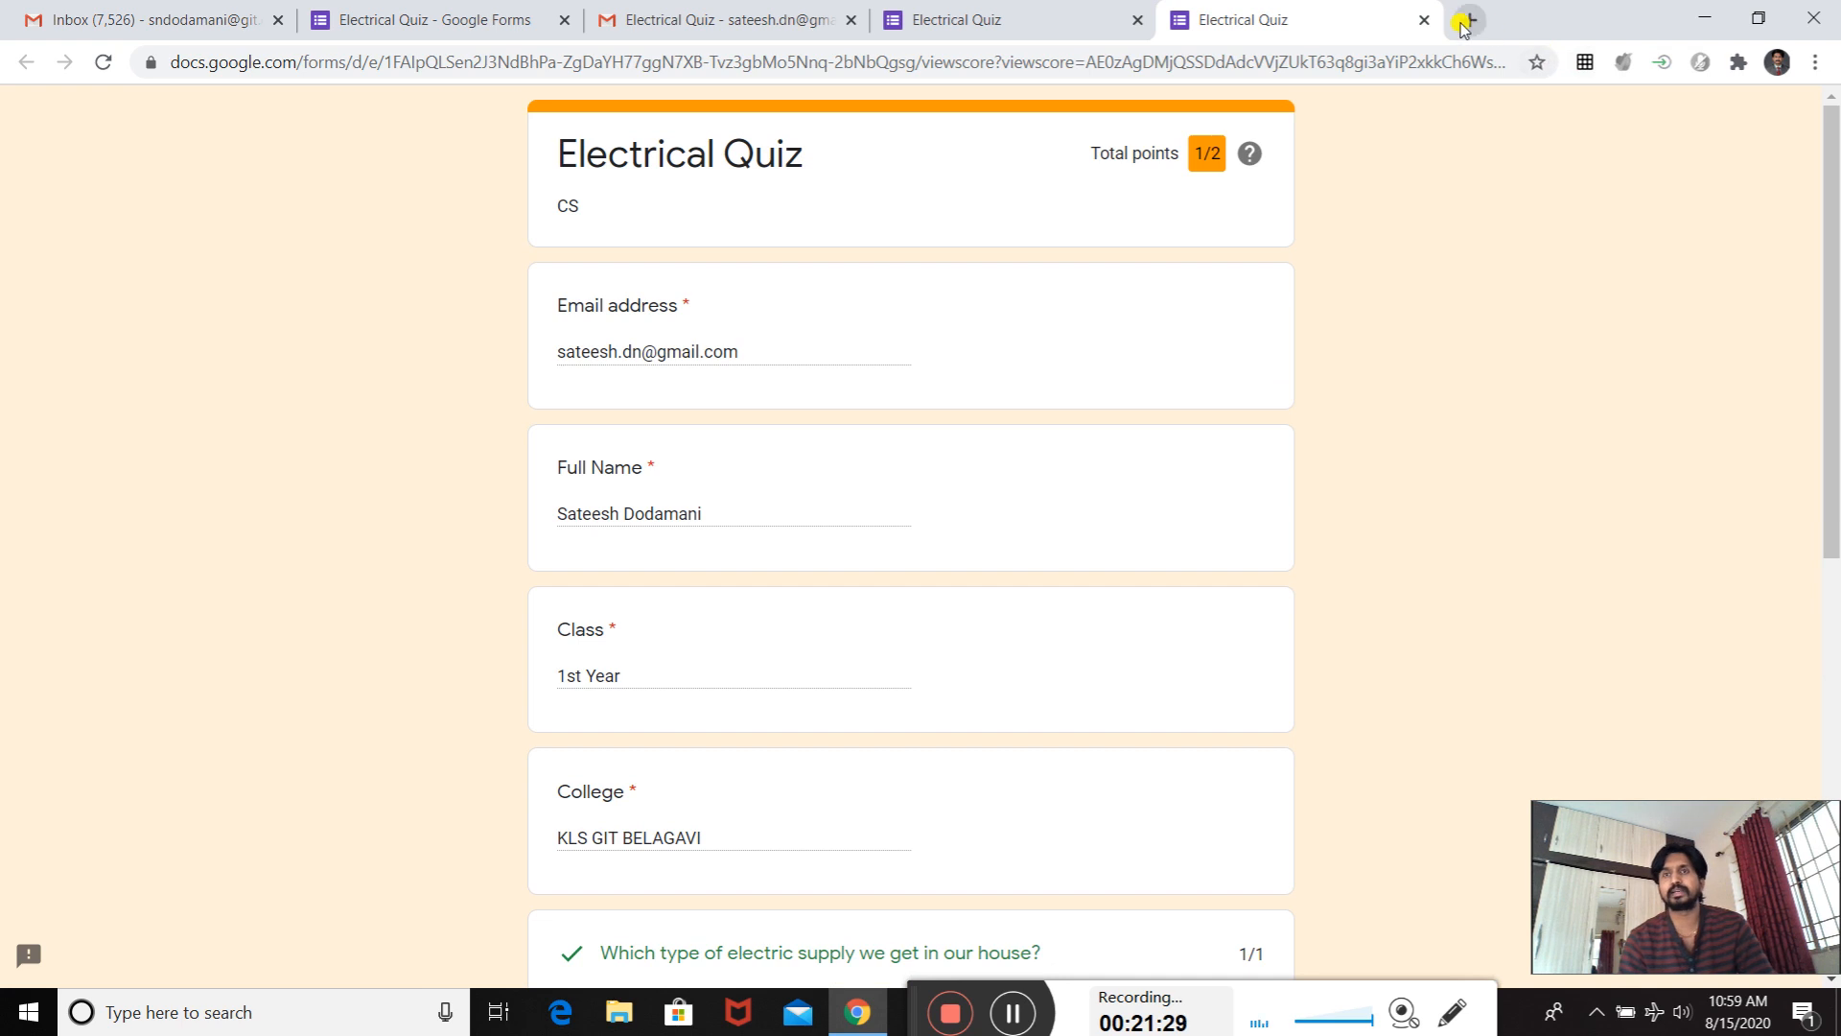
click(1424, 20)
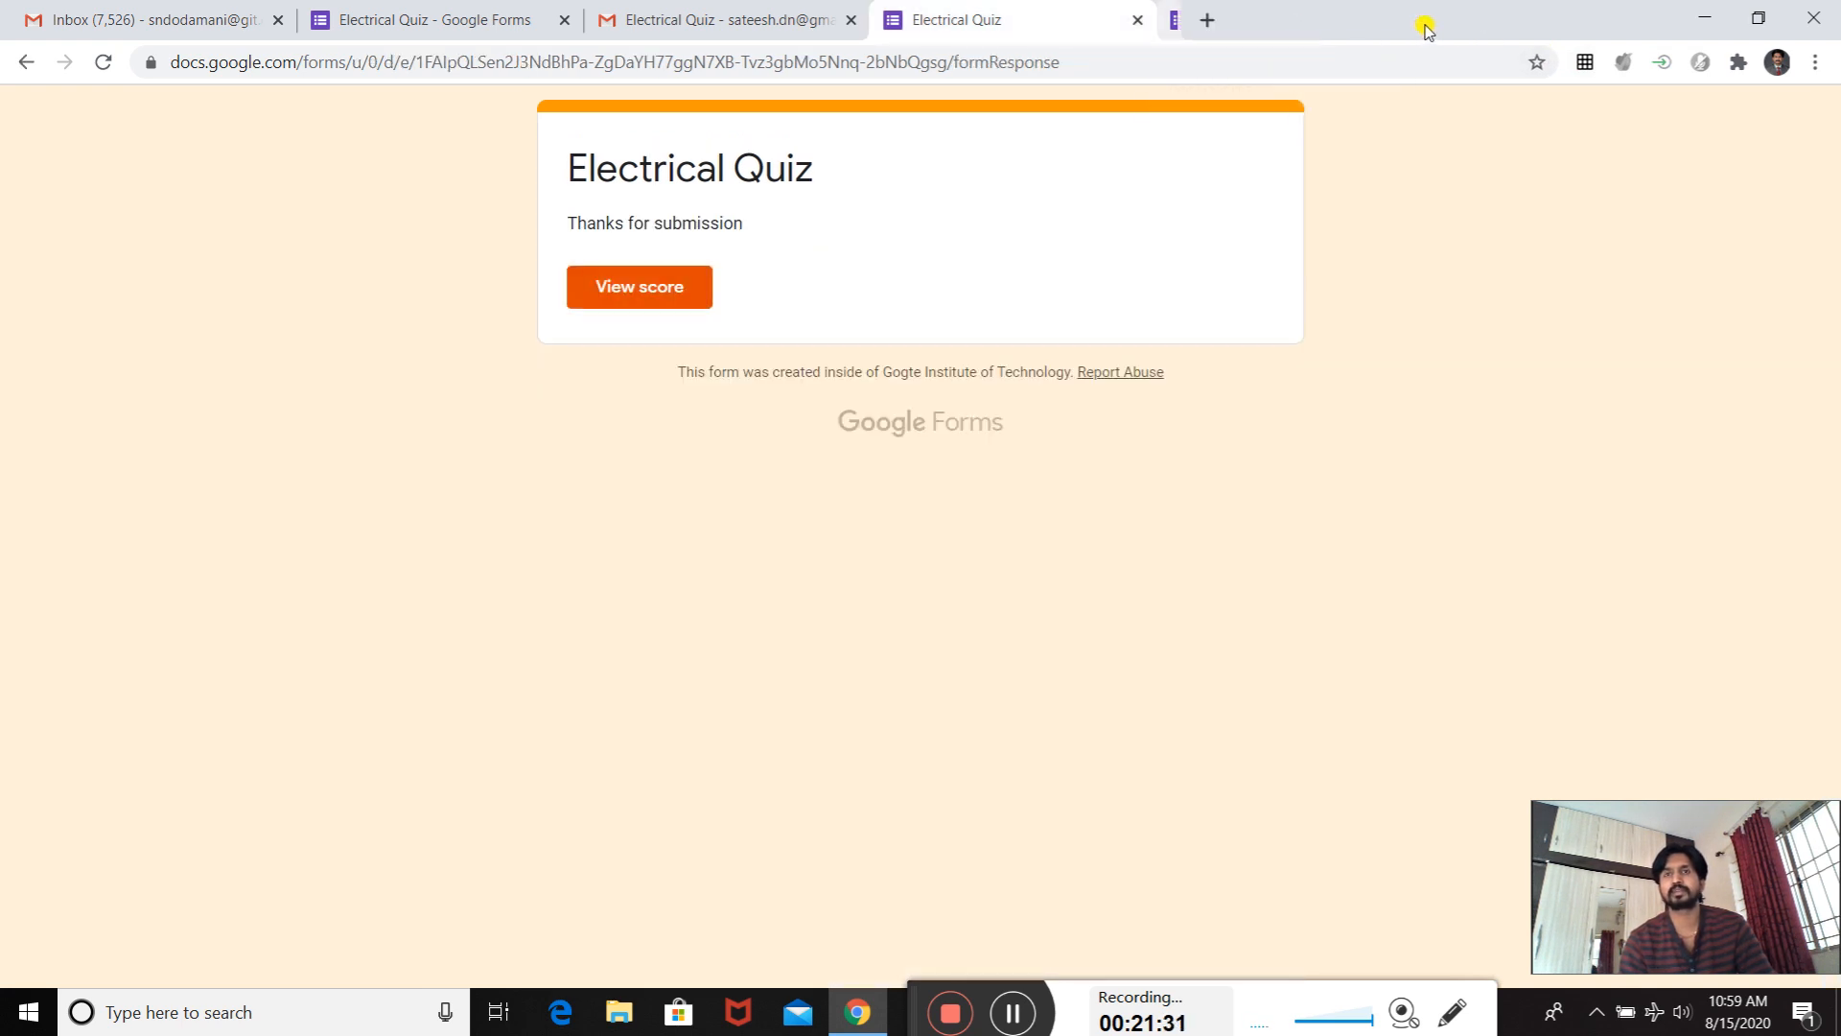
click(1136, 20)
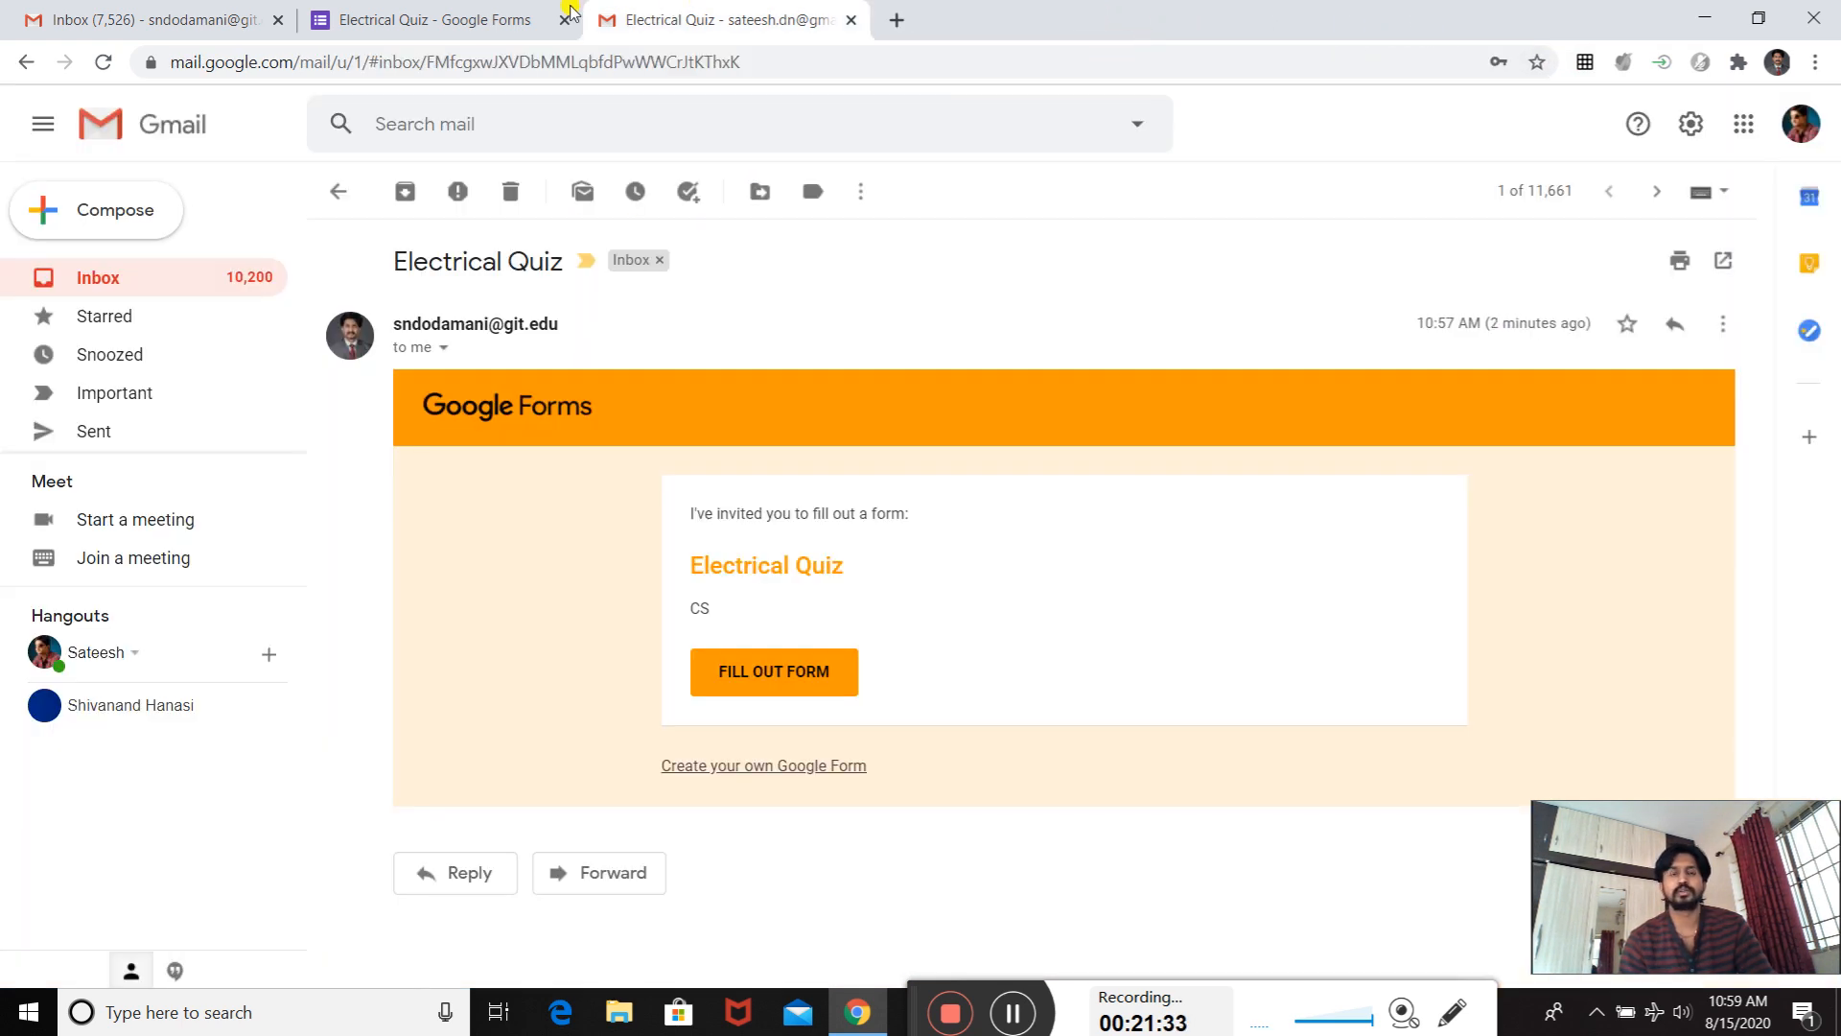
- Return to the Gmail inbox, open the Certify'em e-mail and preview the attached PDF certificate
click(337, 202)
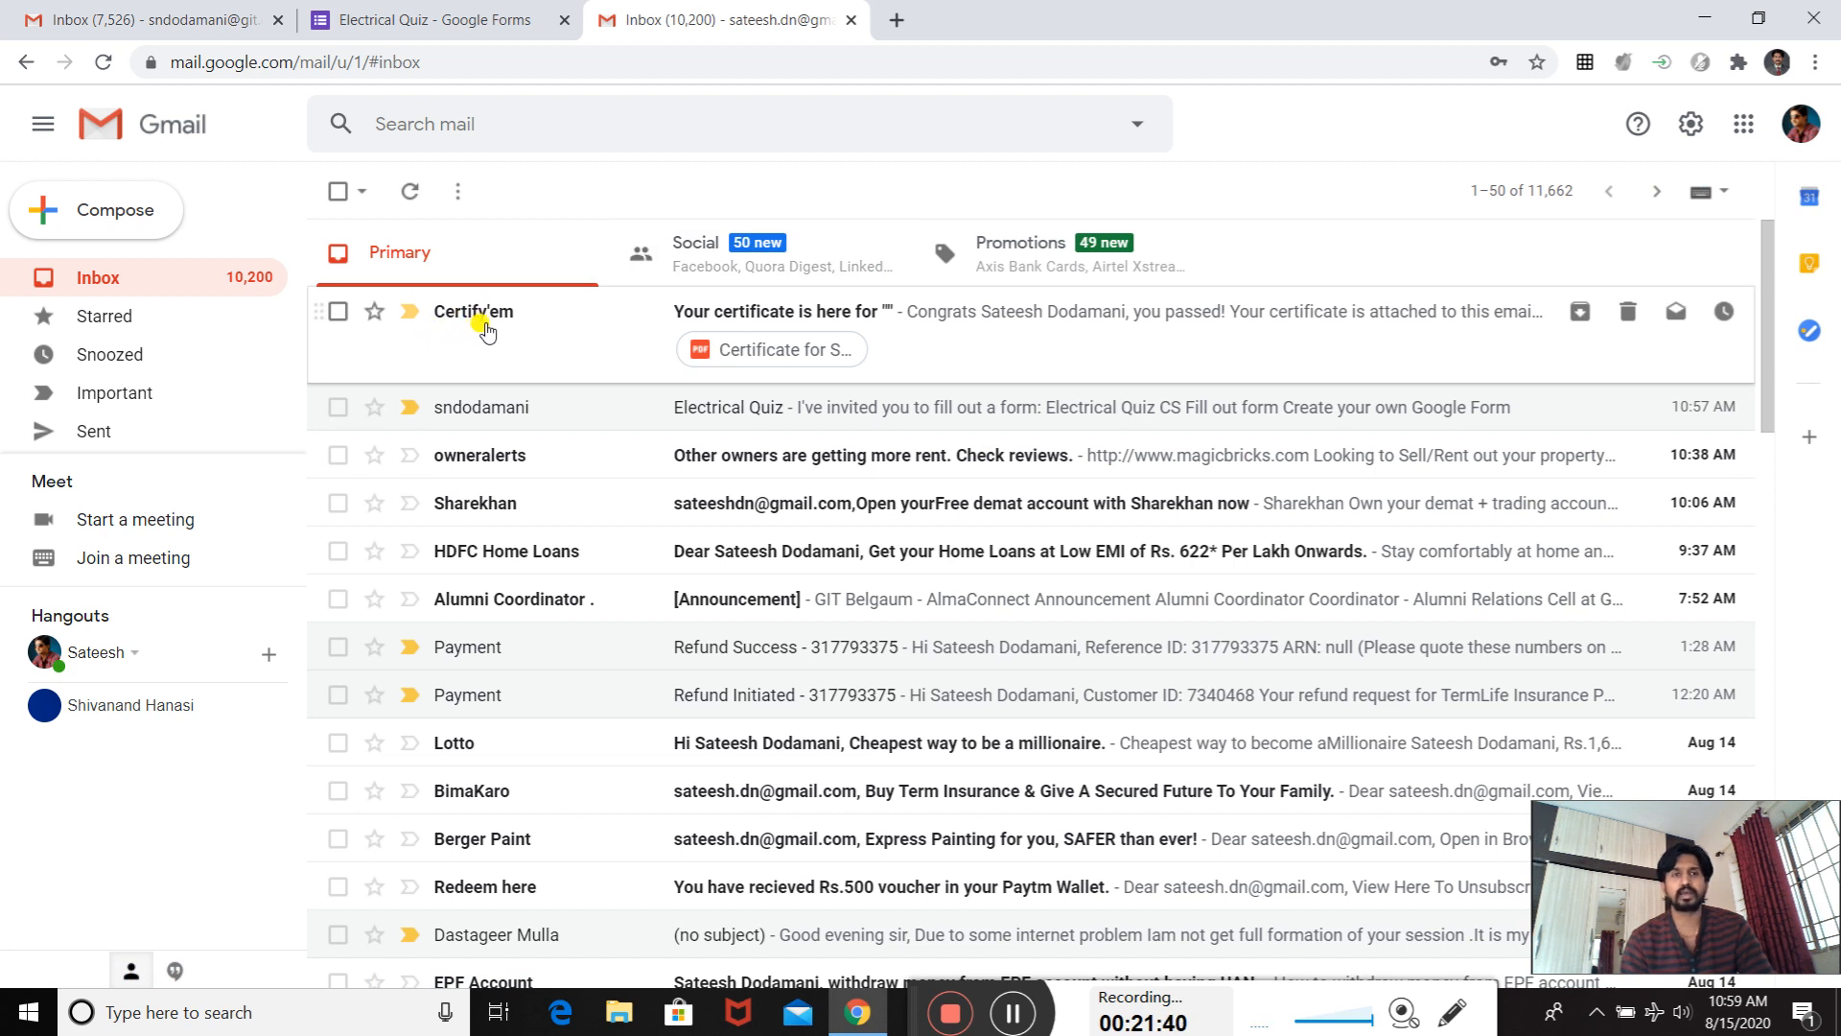
click(890, 320)
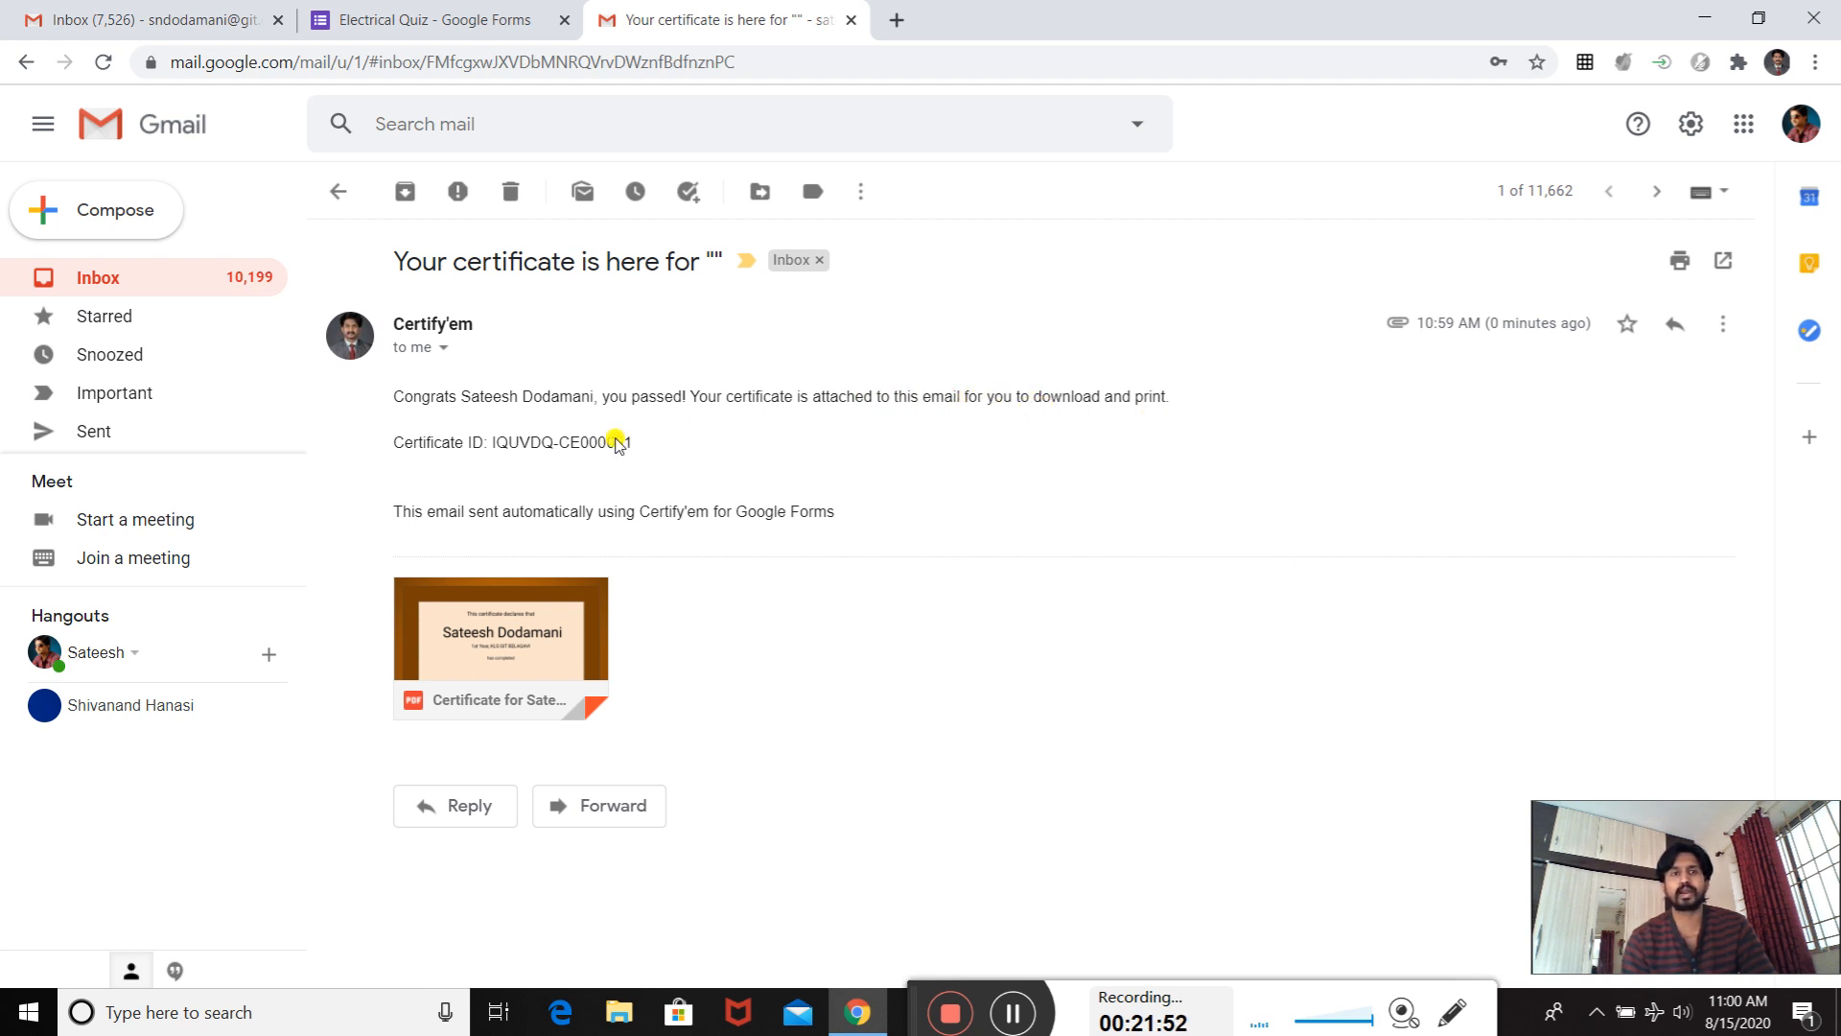
click(526, 602)
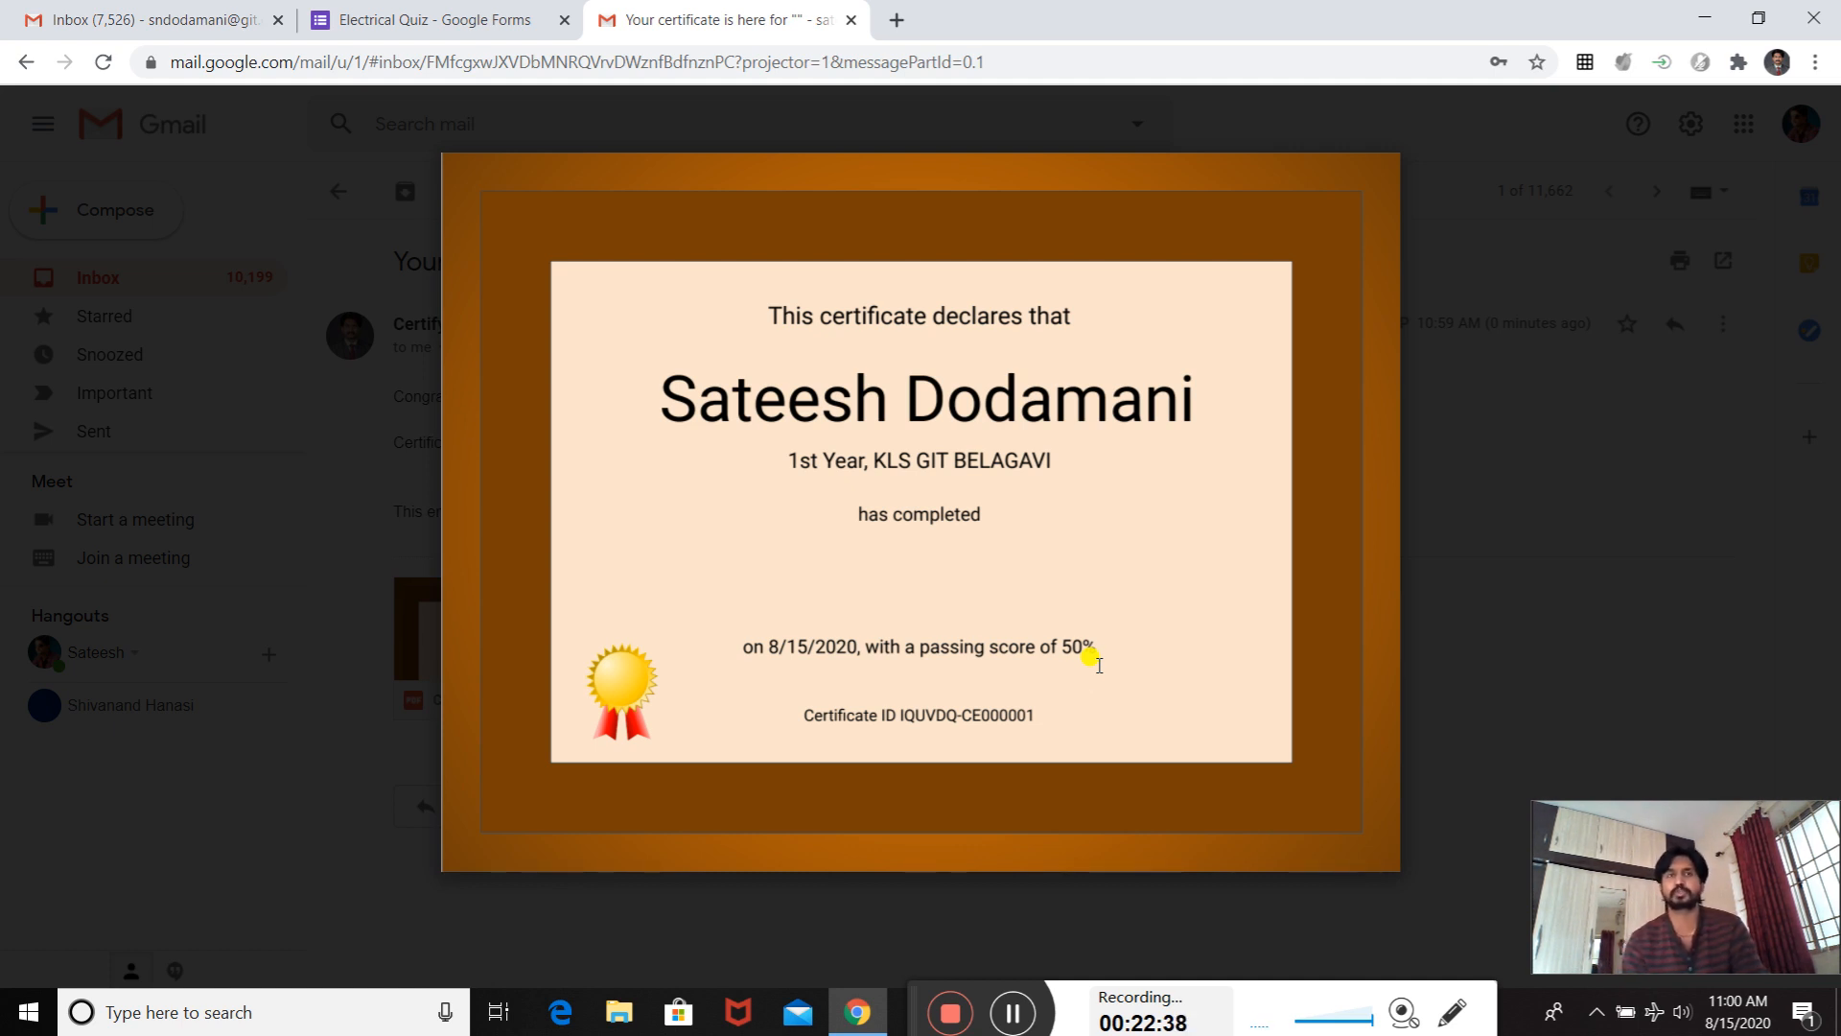
click(34, 119)
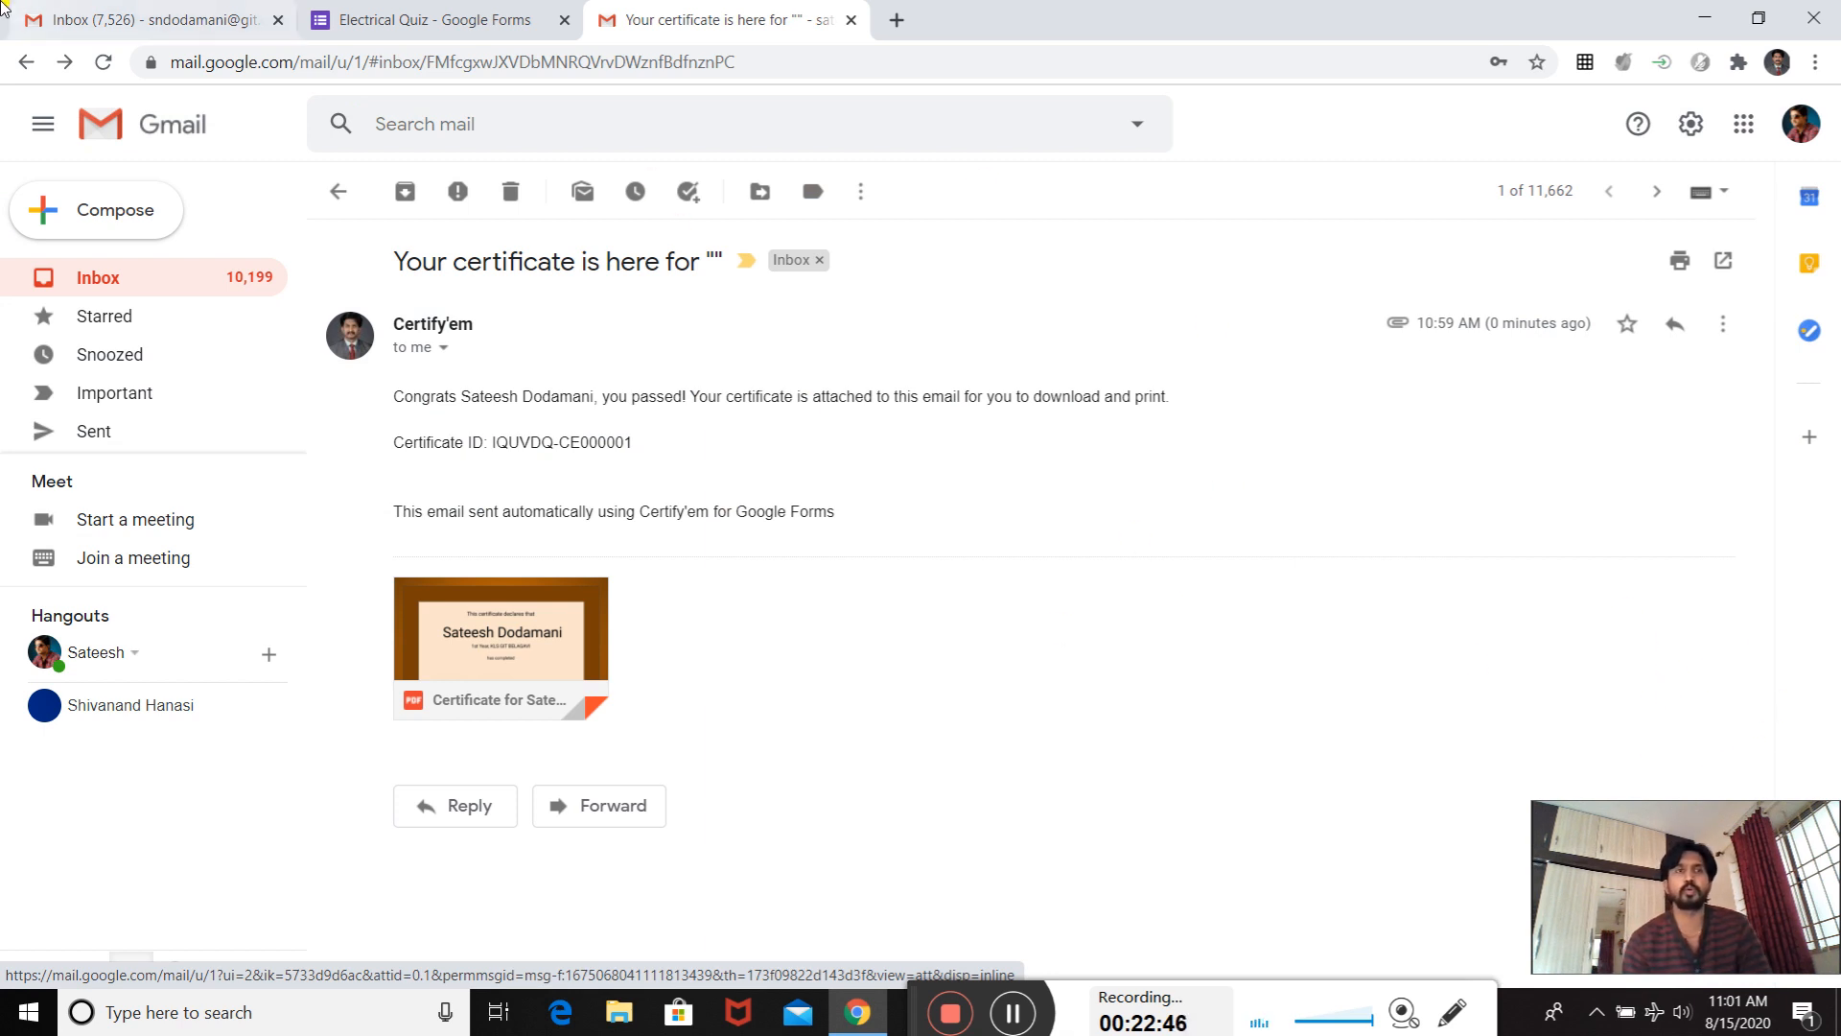
- Switch to the quiz sender's Gmail account and open the Google Forms home page from its Google apps
click(106, 14)
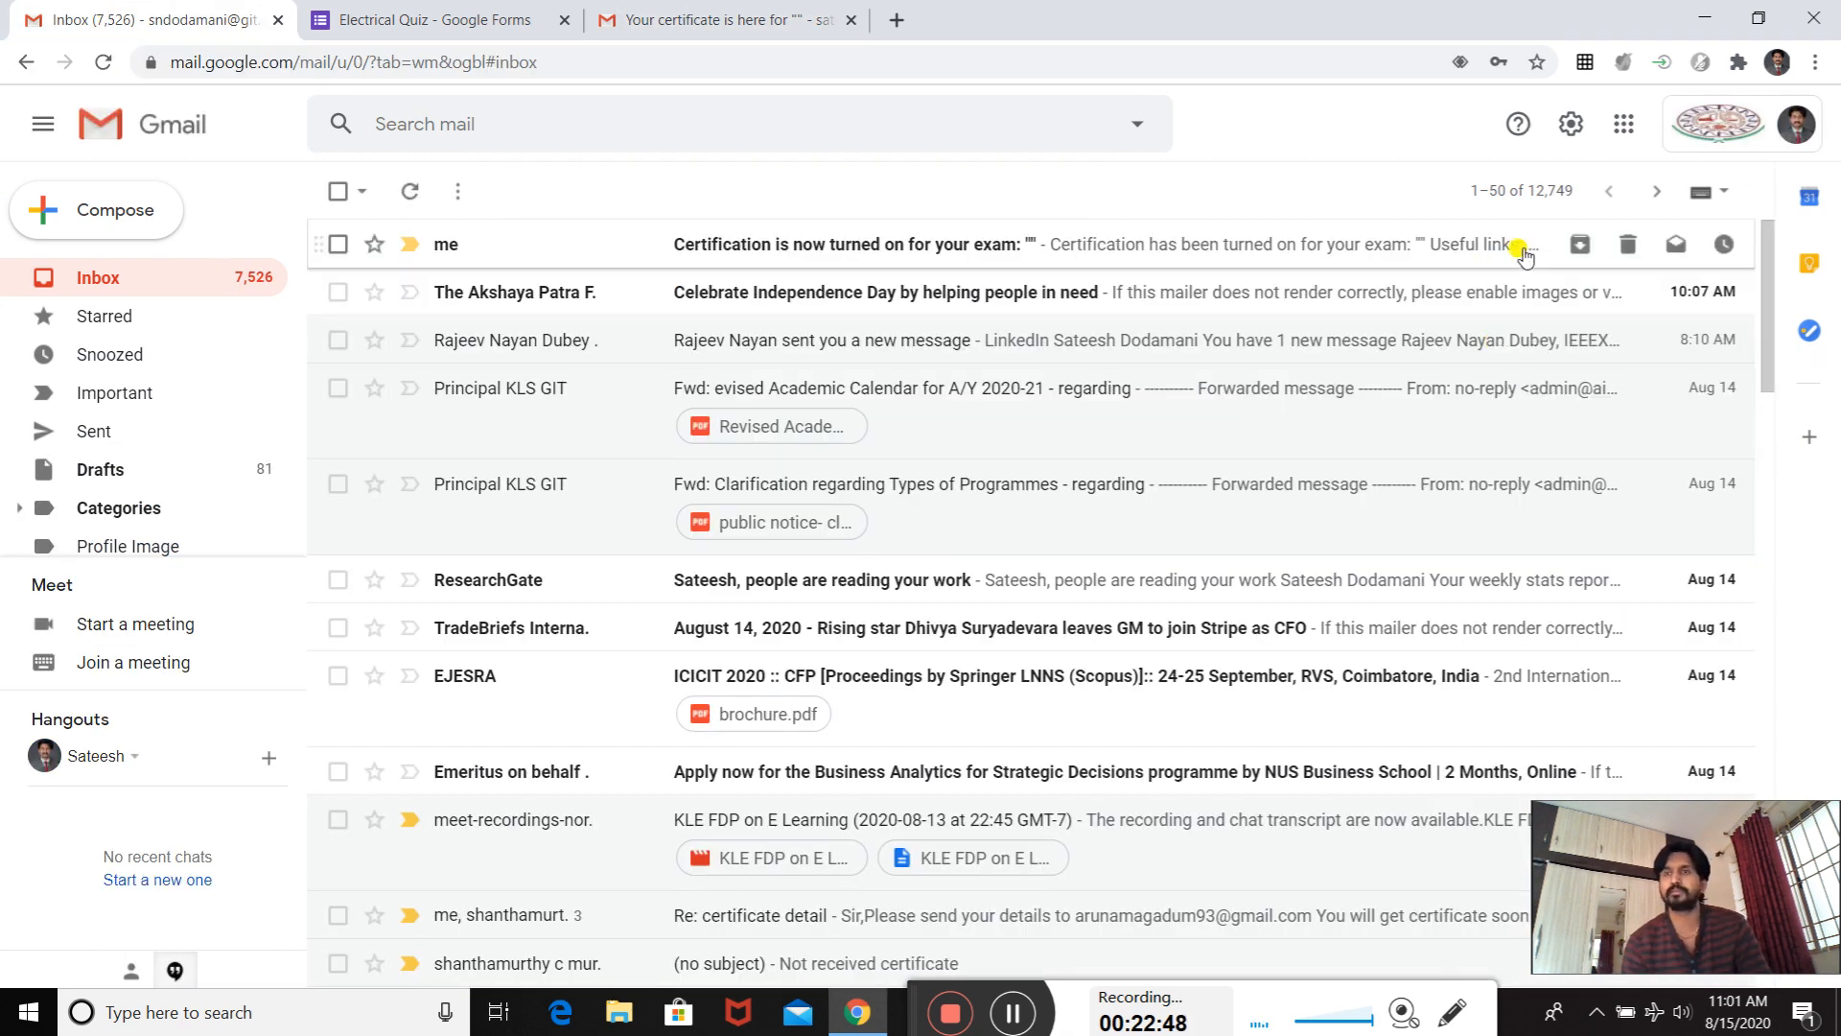
click(1623, 124)
scroll(1745, 340, down, 5)
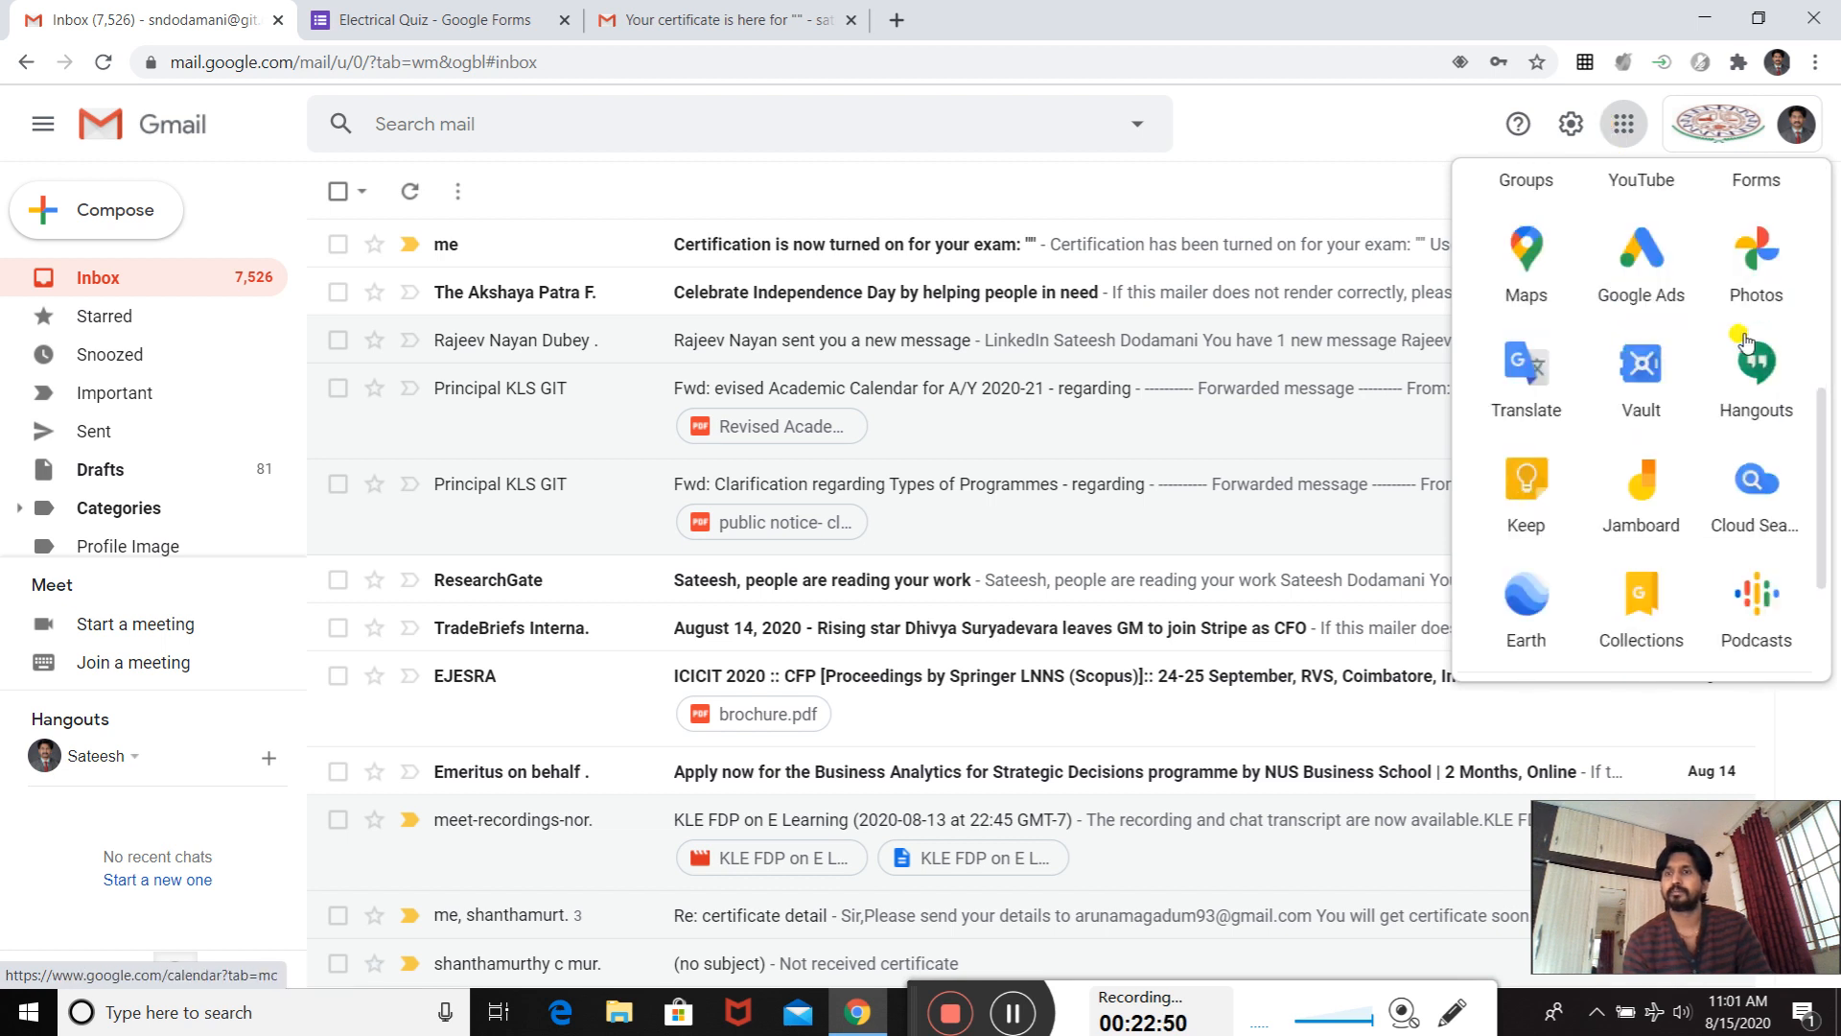
scroll(1745, 340, up, 2)
click(1746, 341)
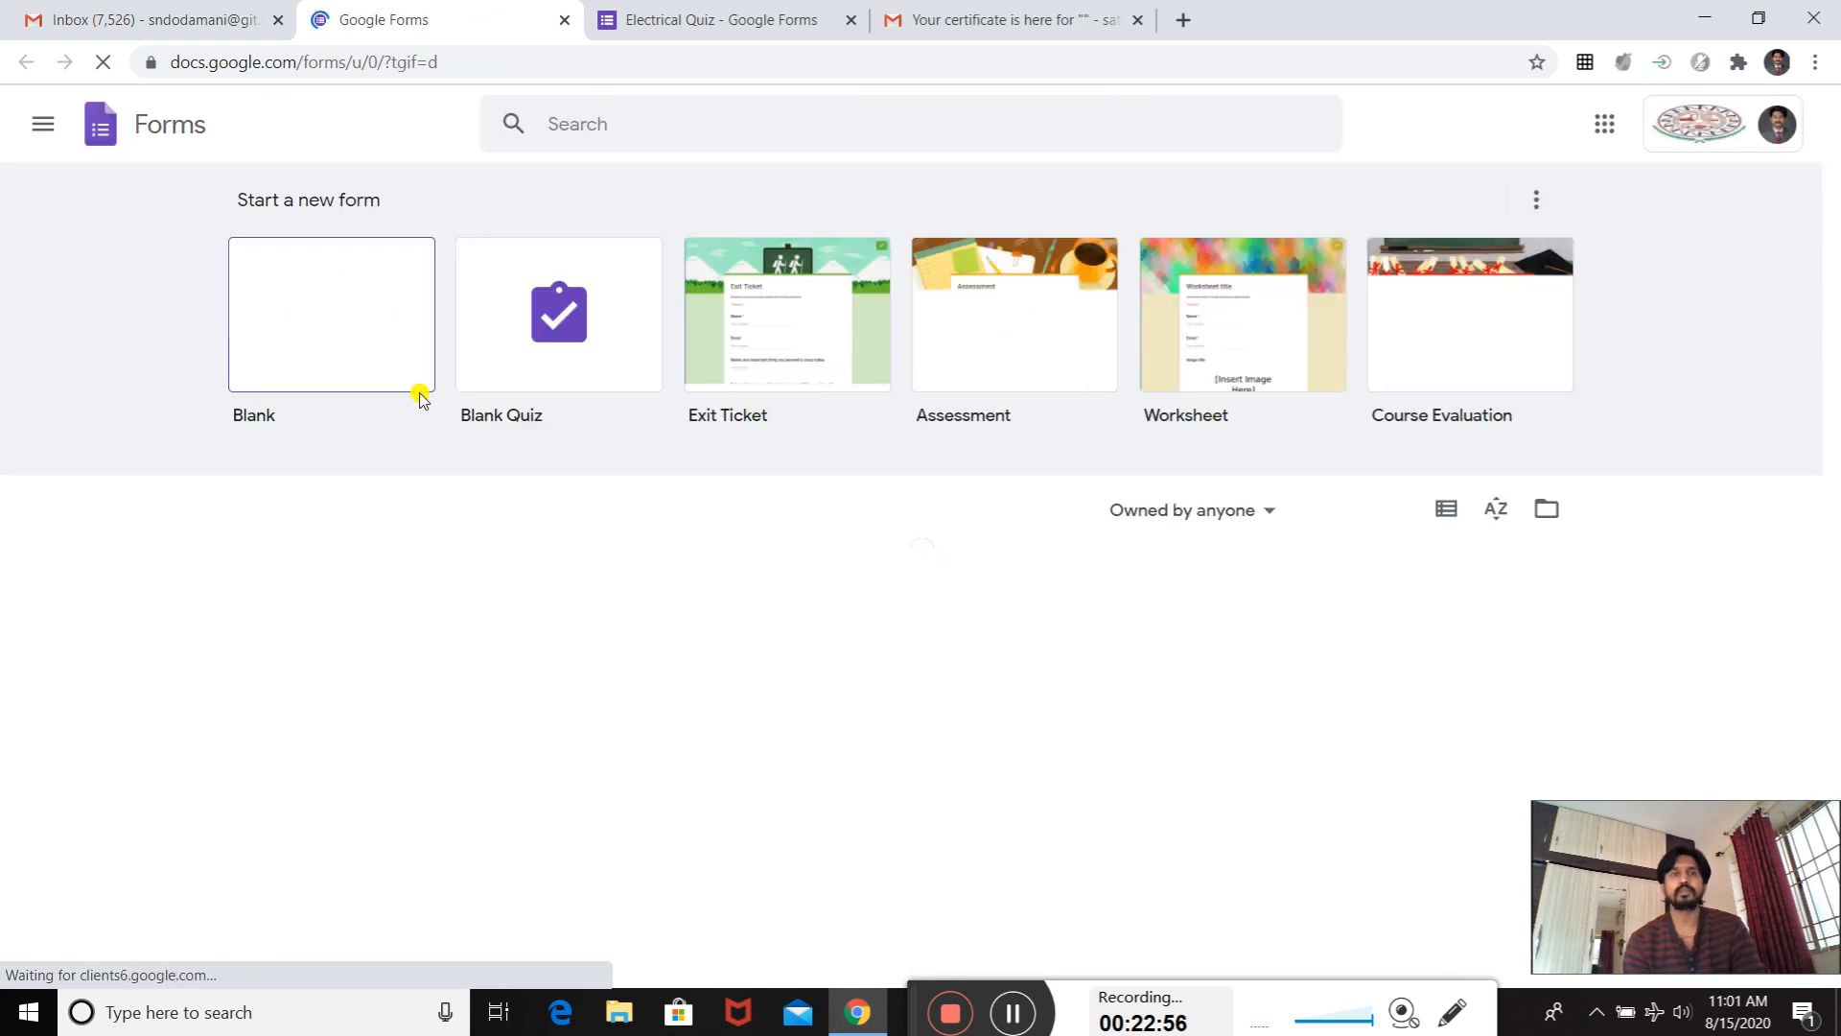
- Open the Electrical Quiz from the recent forms and bring up its Certify'em add-on controls
scroll(384, 642, down, 1)
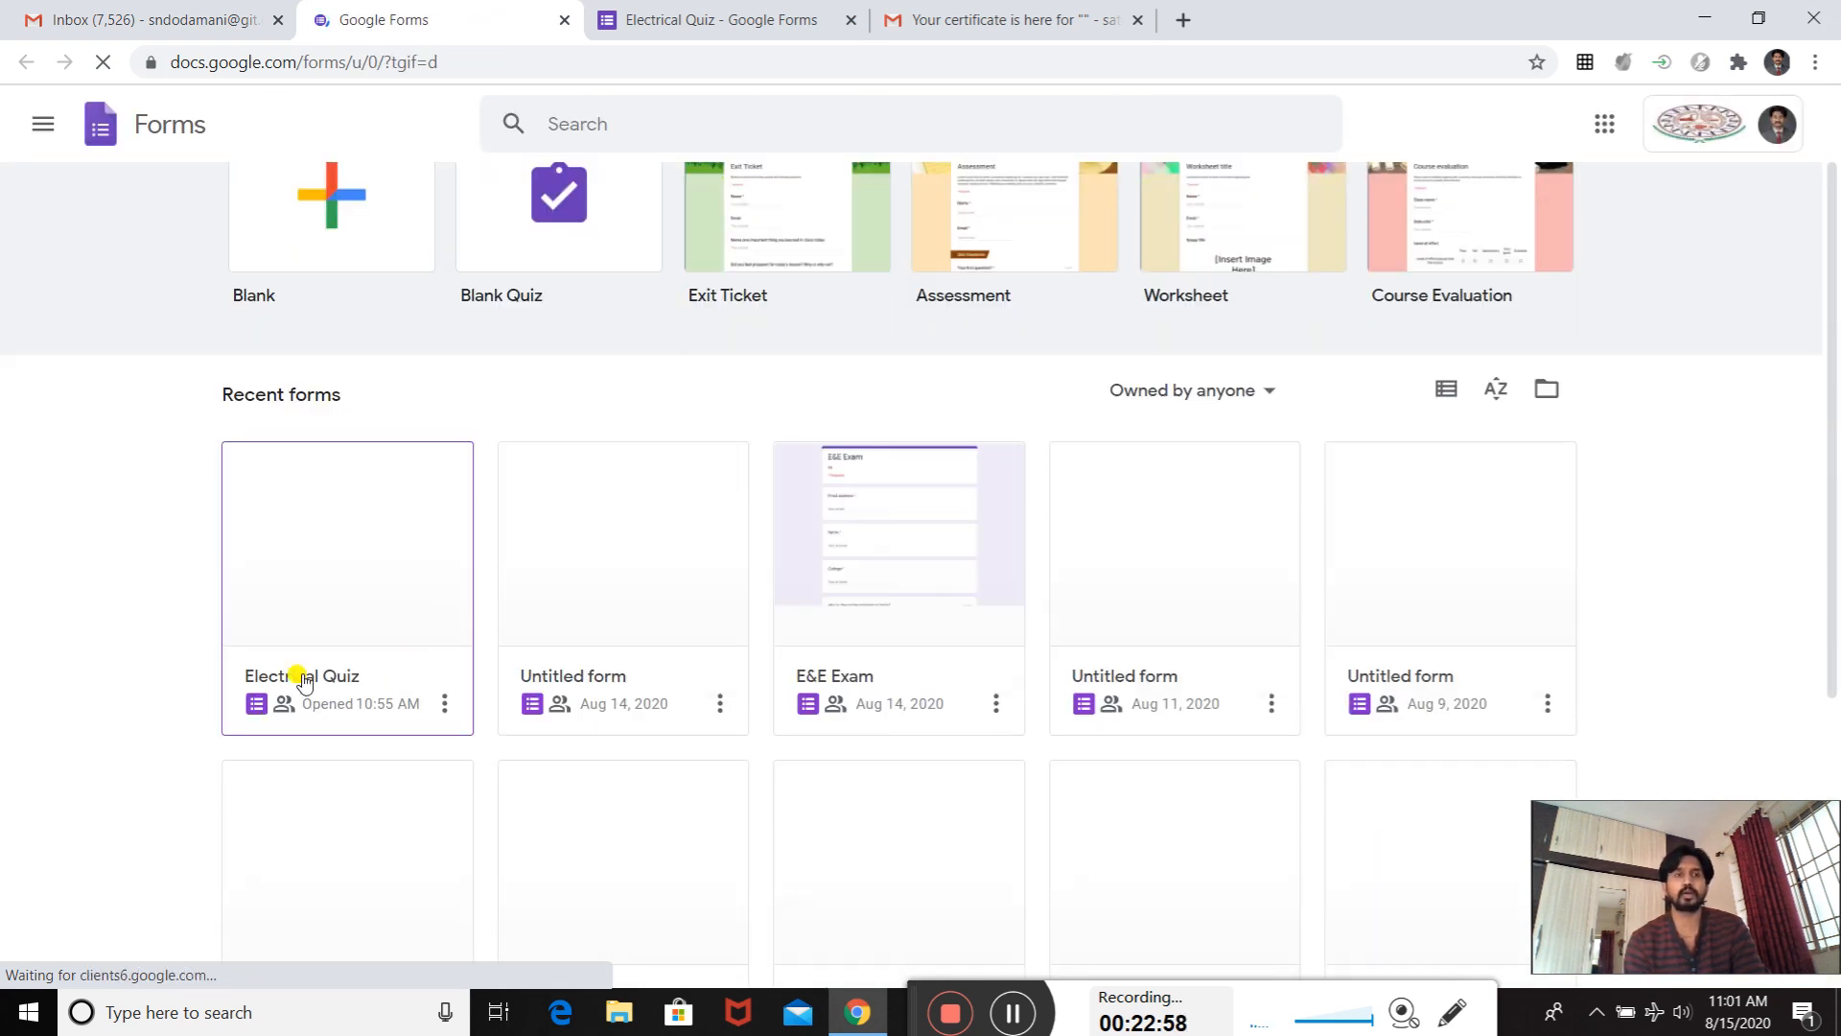
click(322, 610)
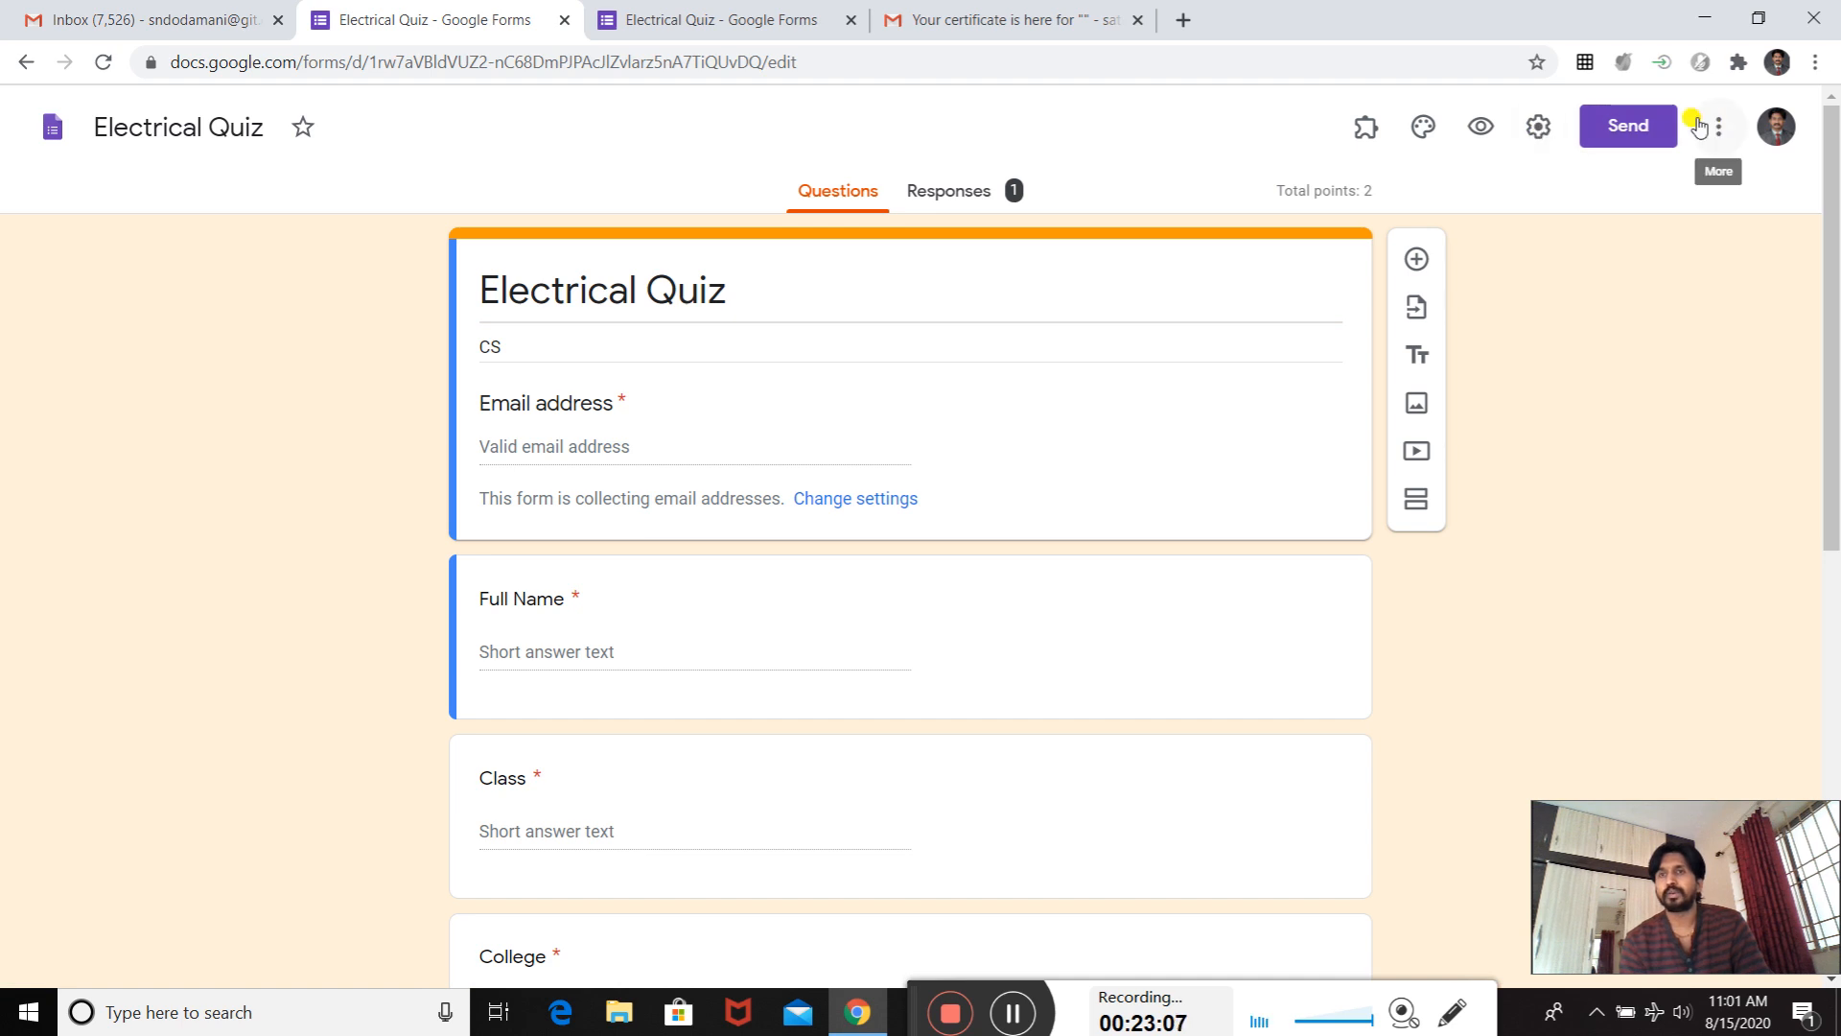
click(1373, 135)
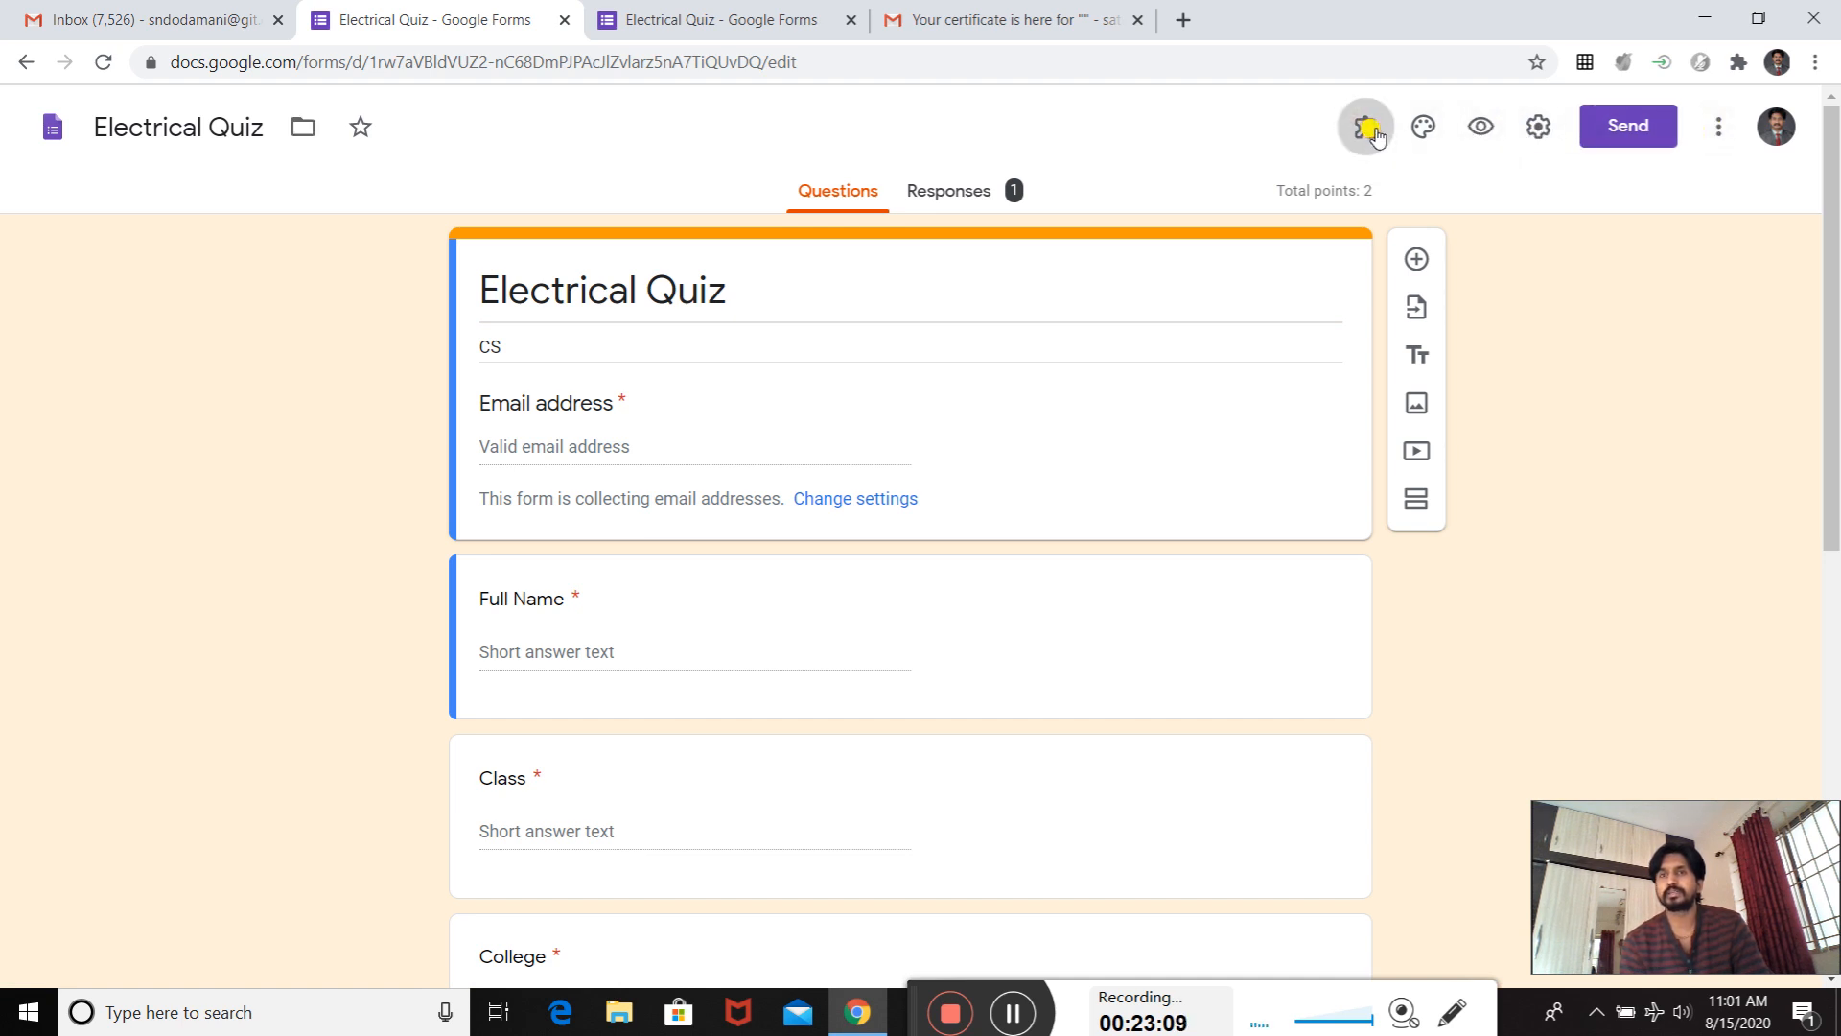
click(1392, 196)
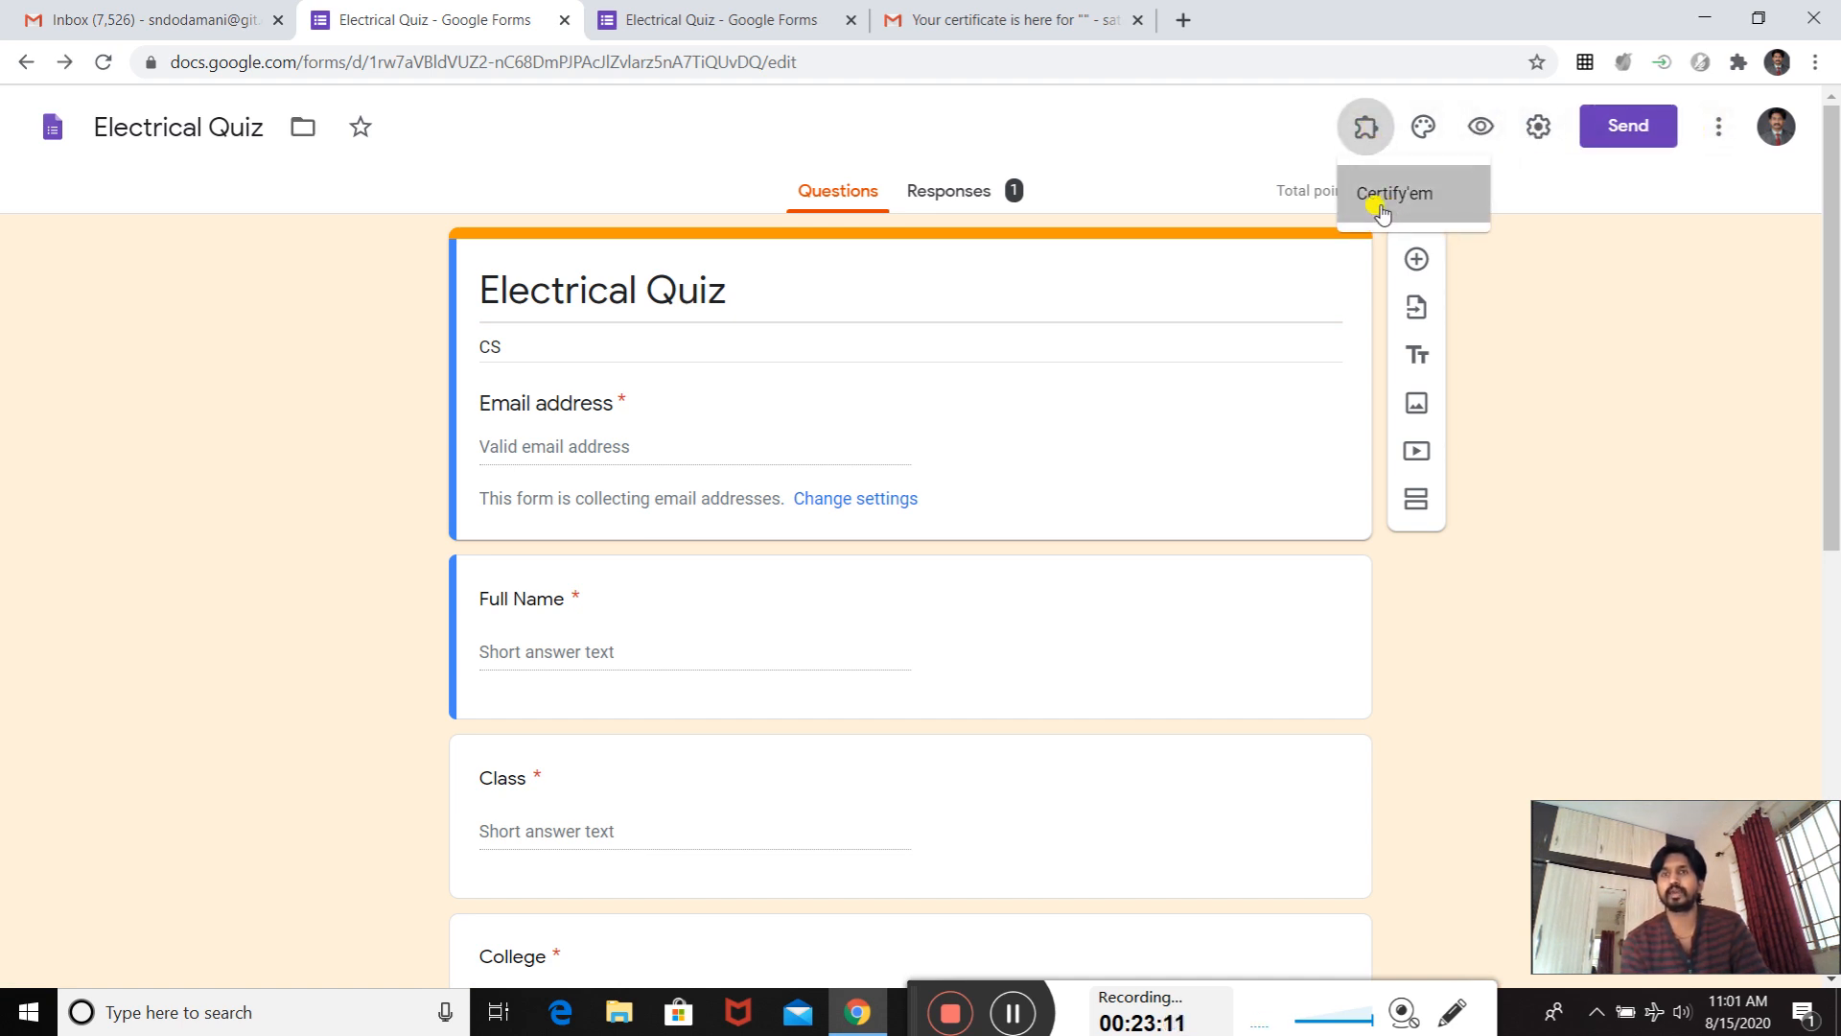
click(921, 284)
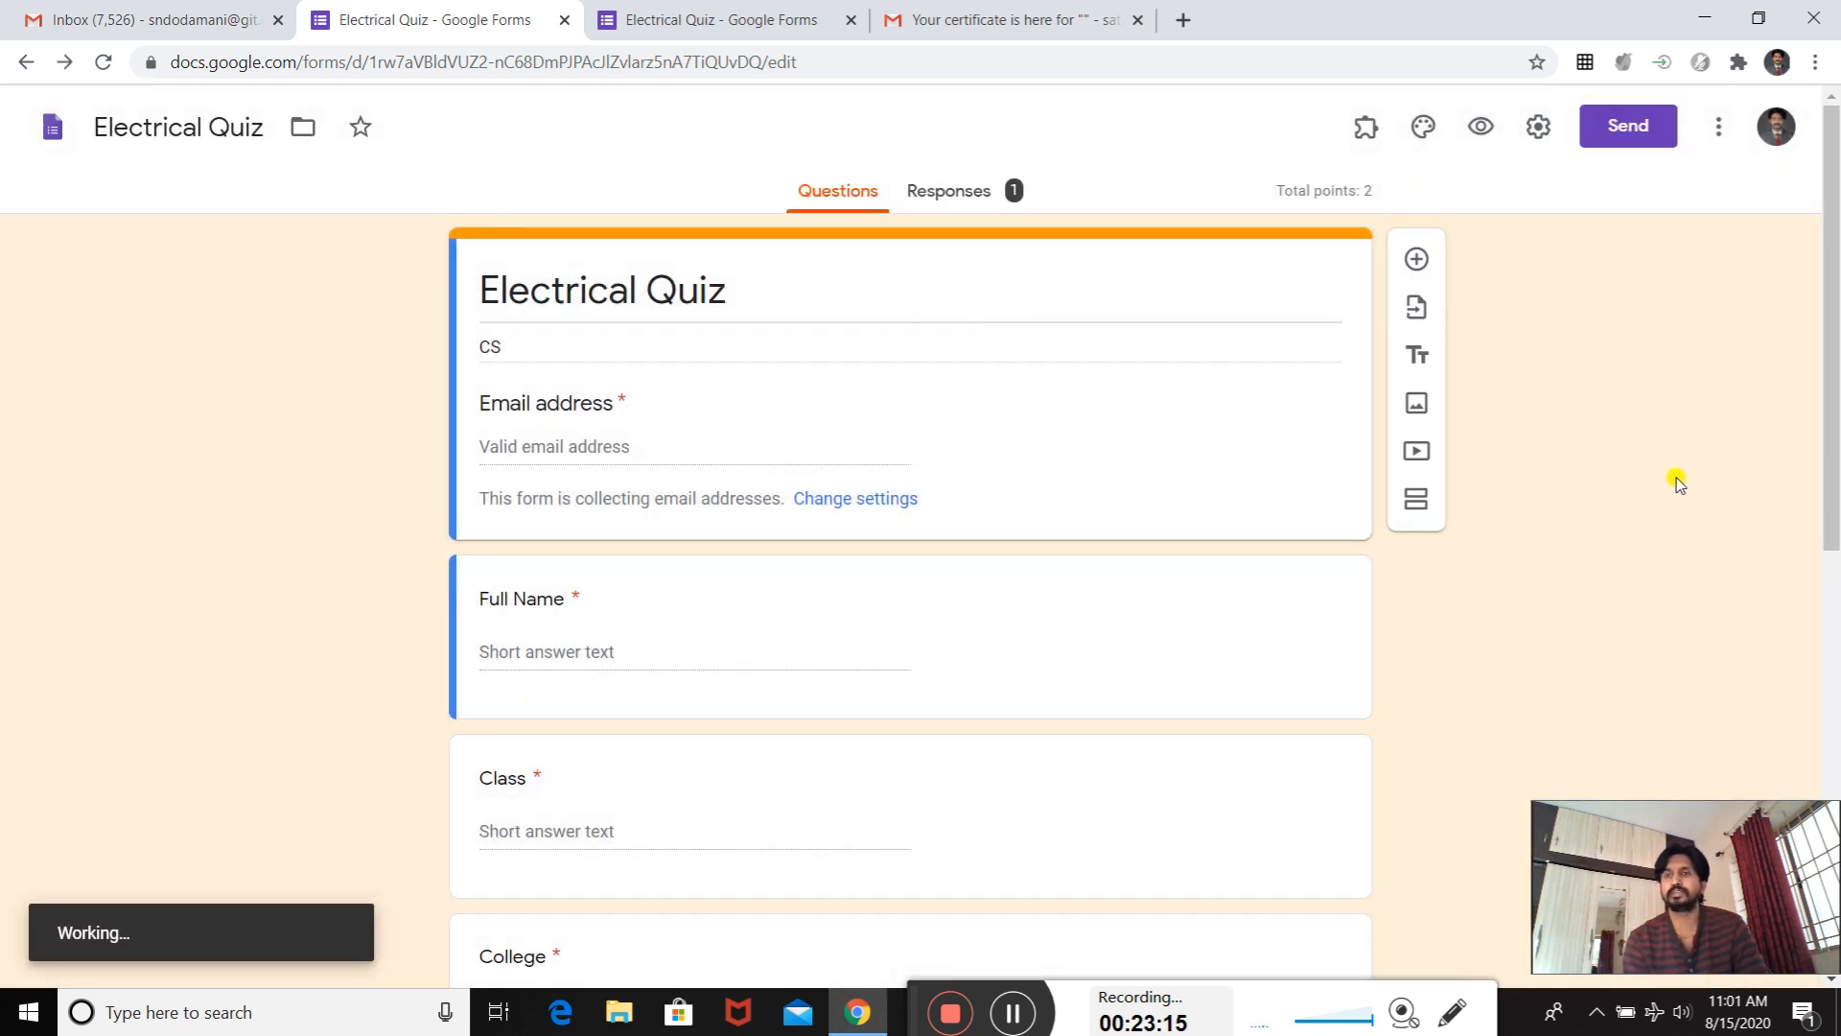
drag(1673, 868, 1620, 254)
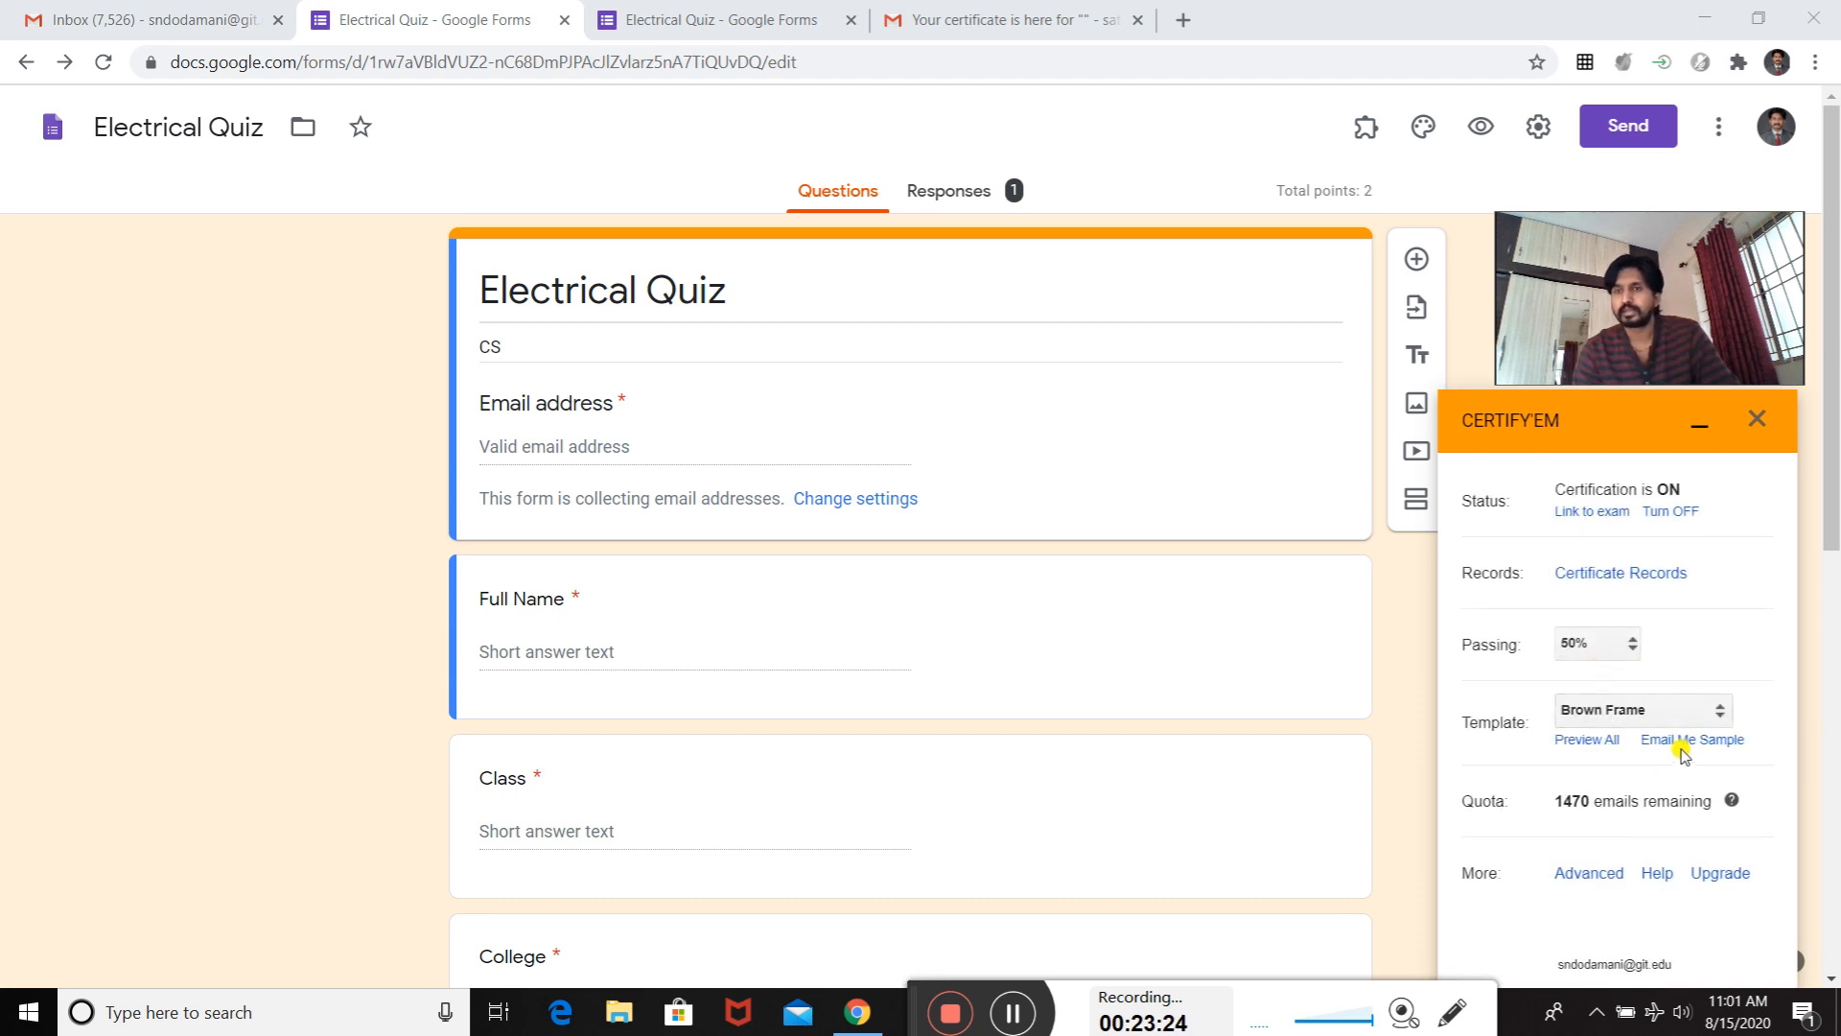
- Open the custom certificate template setup, browse the presentation files offered as templates, and close it without selecting one
click(1708, 710)
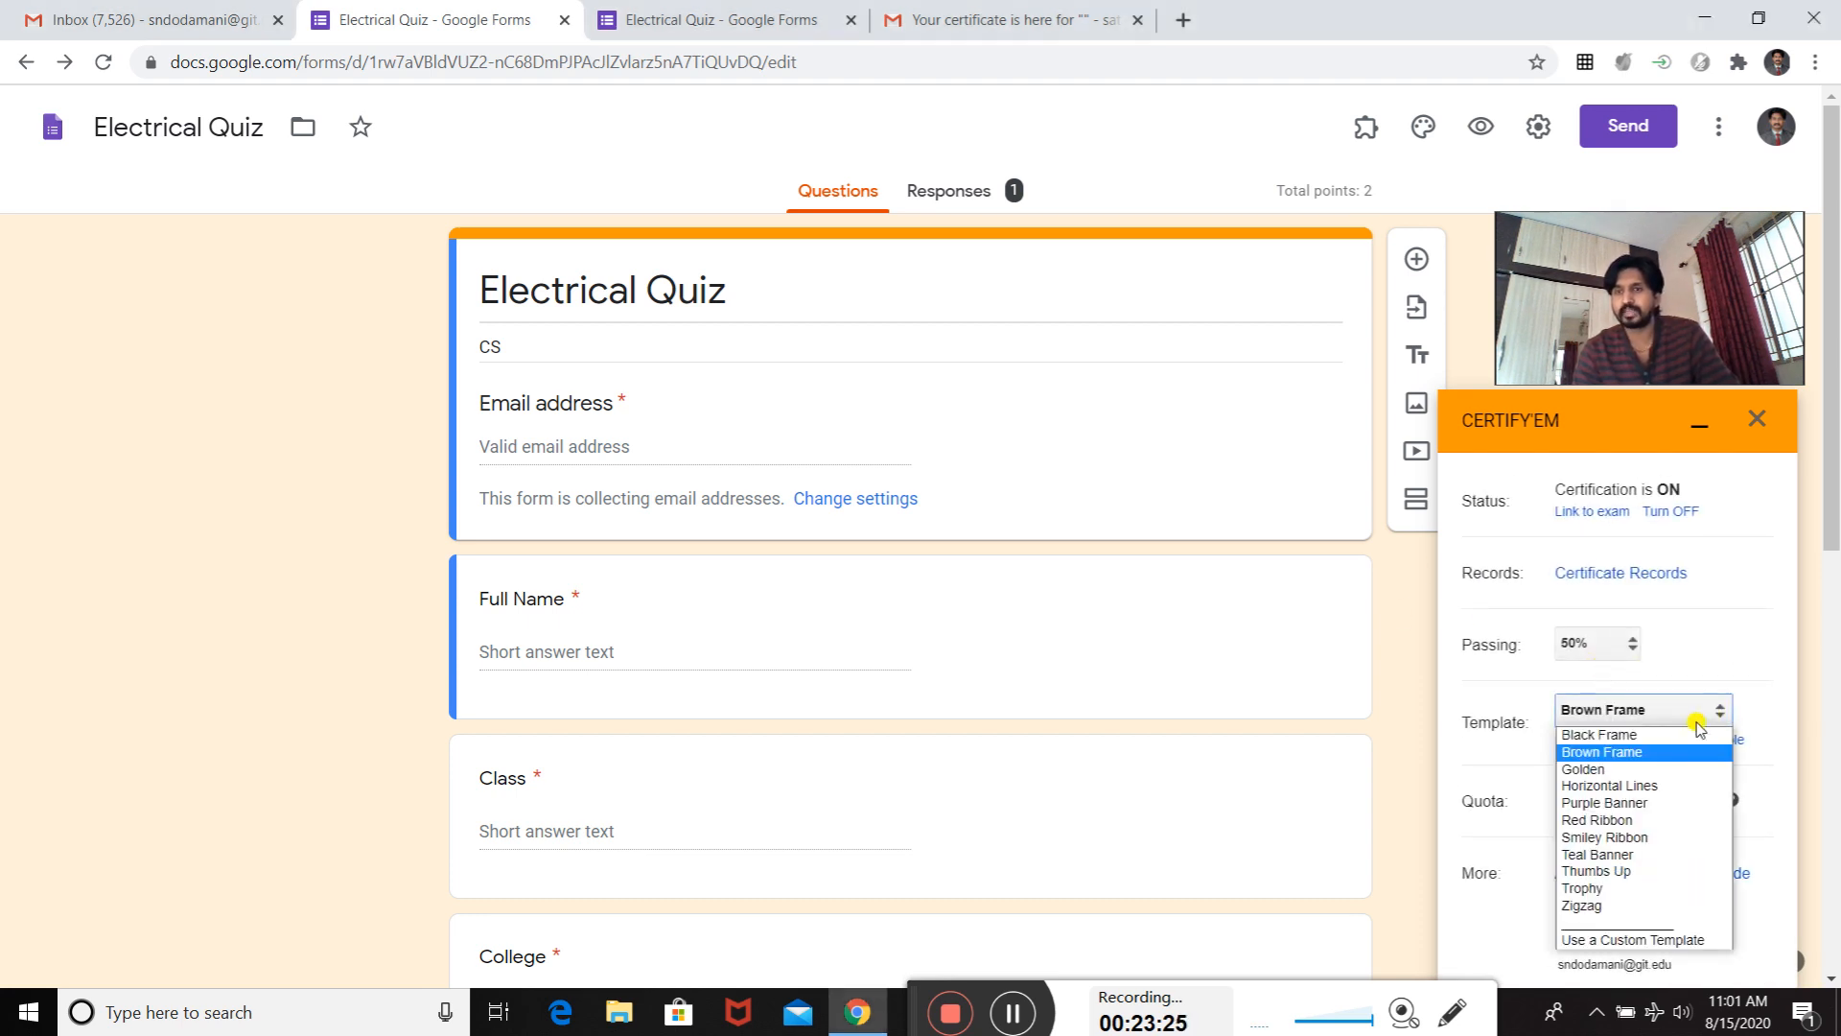
click(1651, 941)
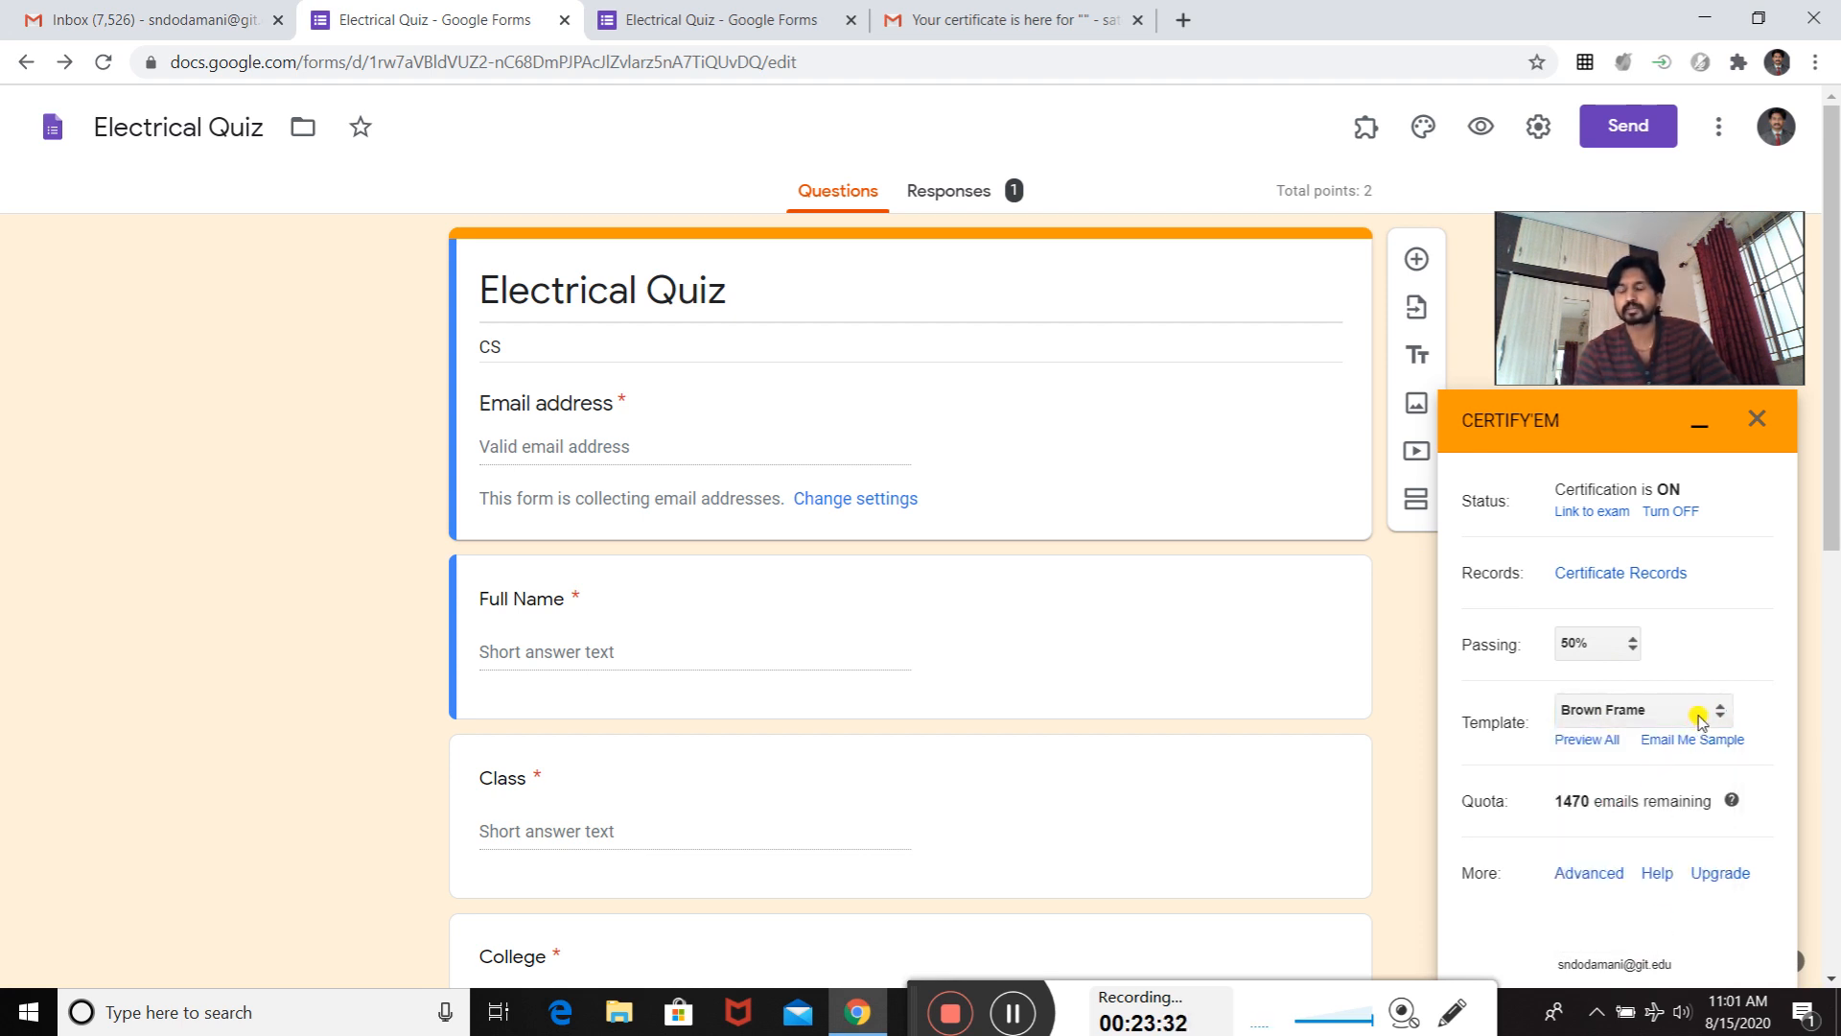
click(1599, 741)
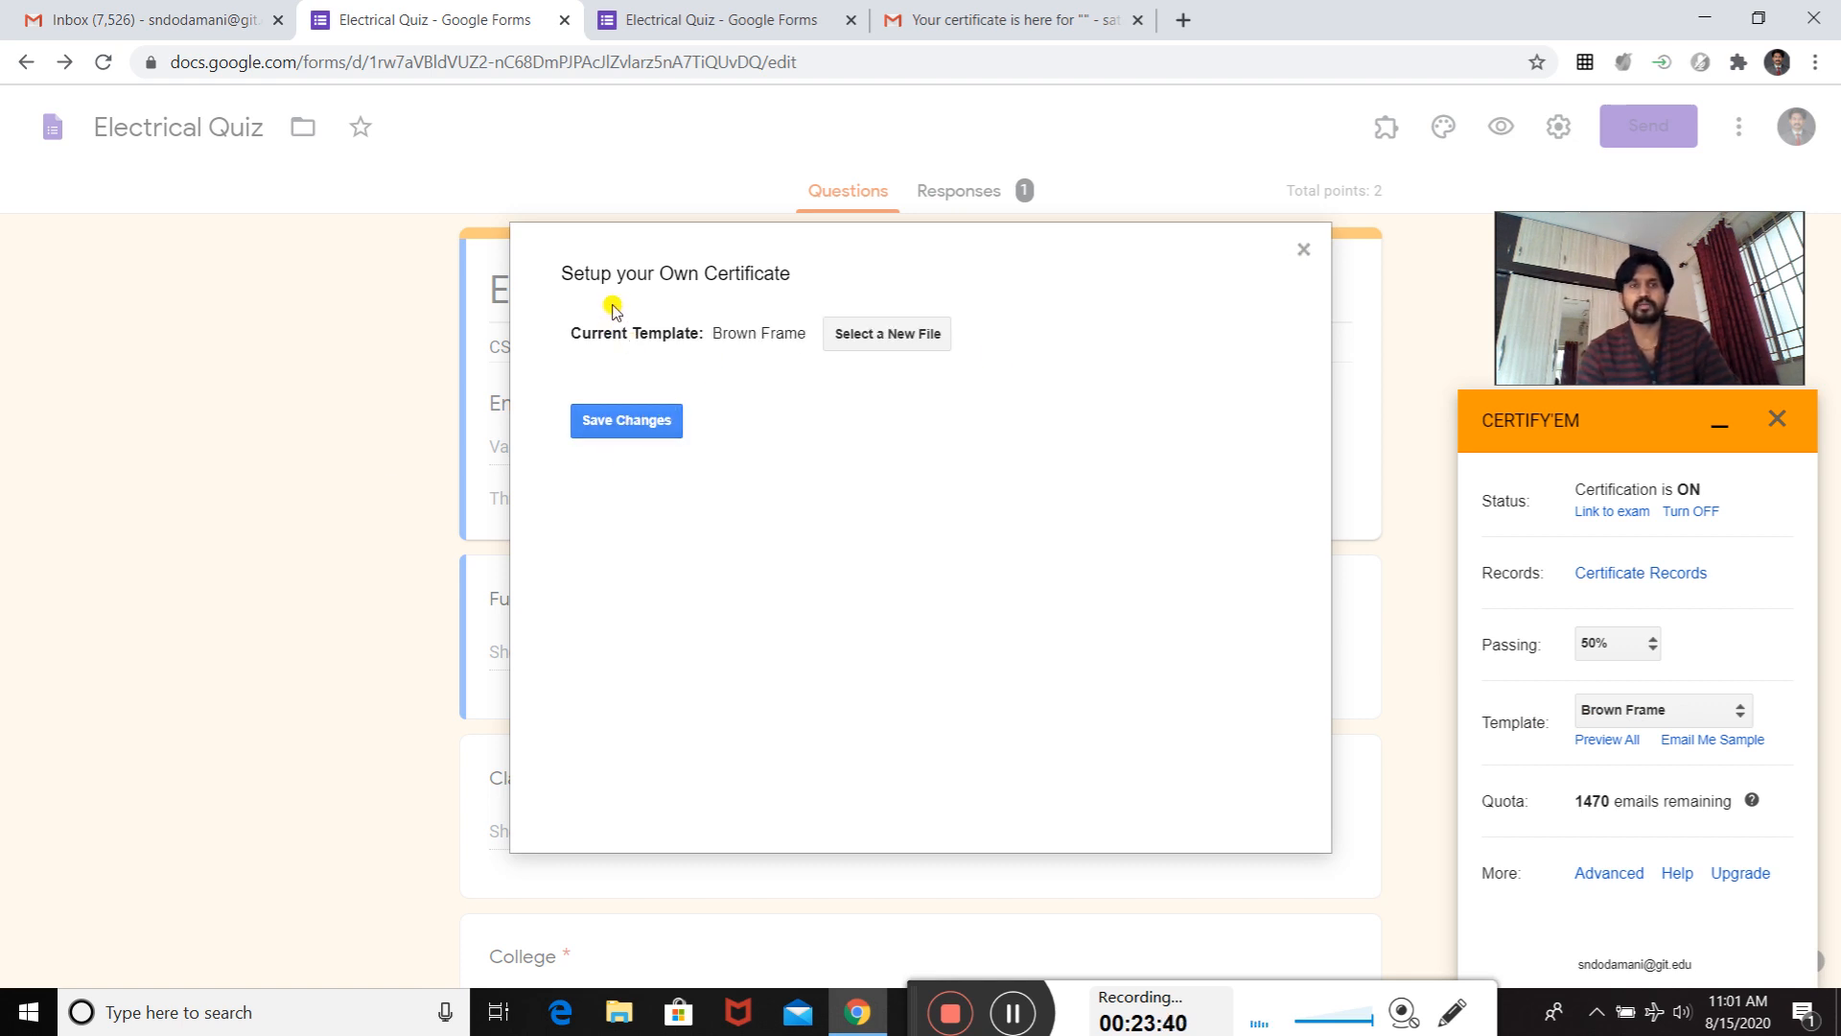
click(875, 335)
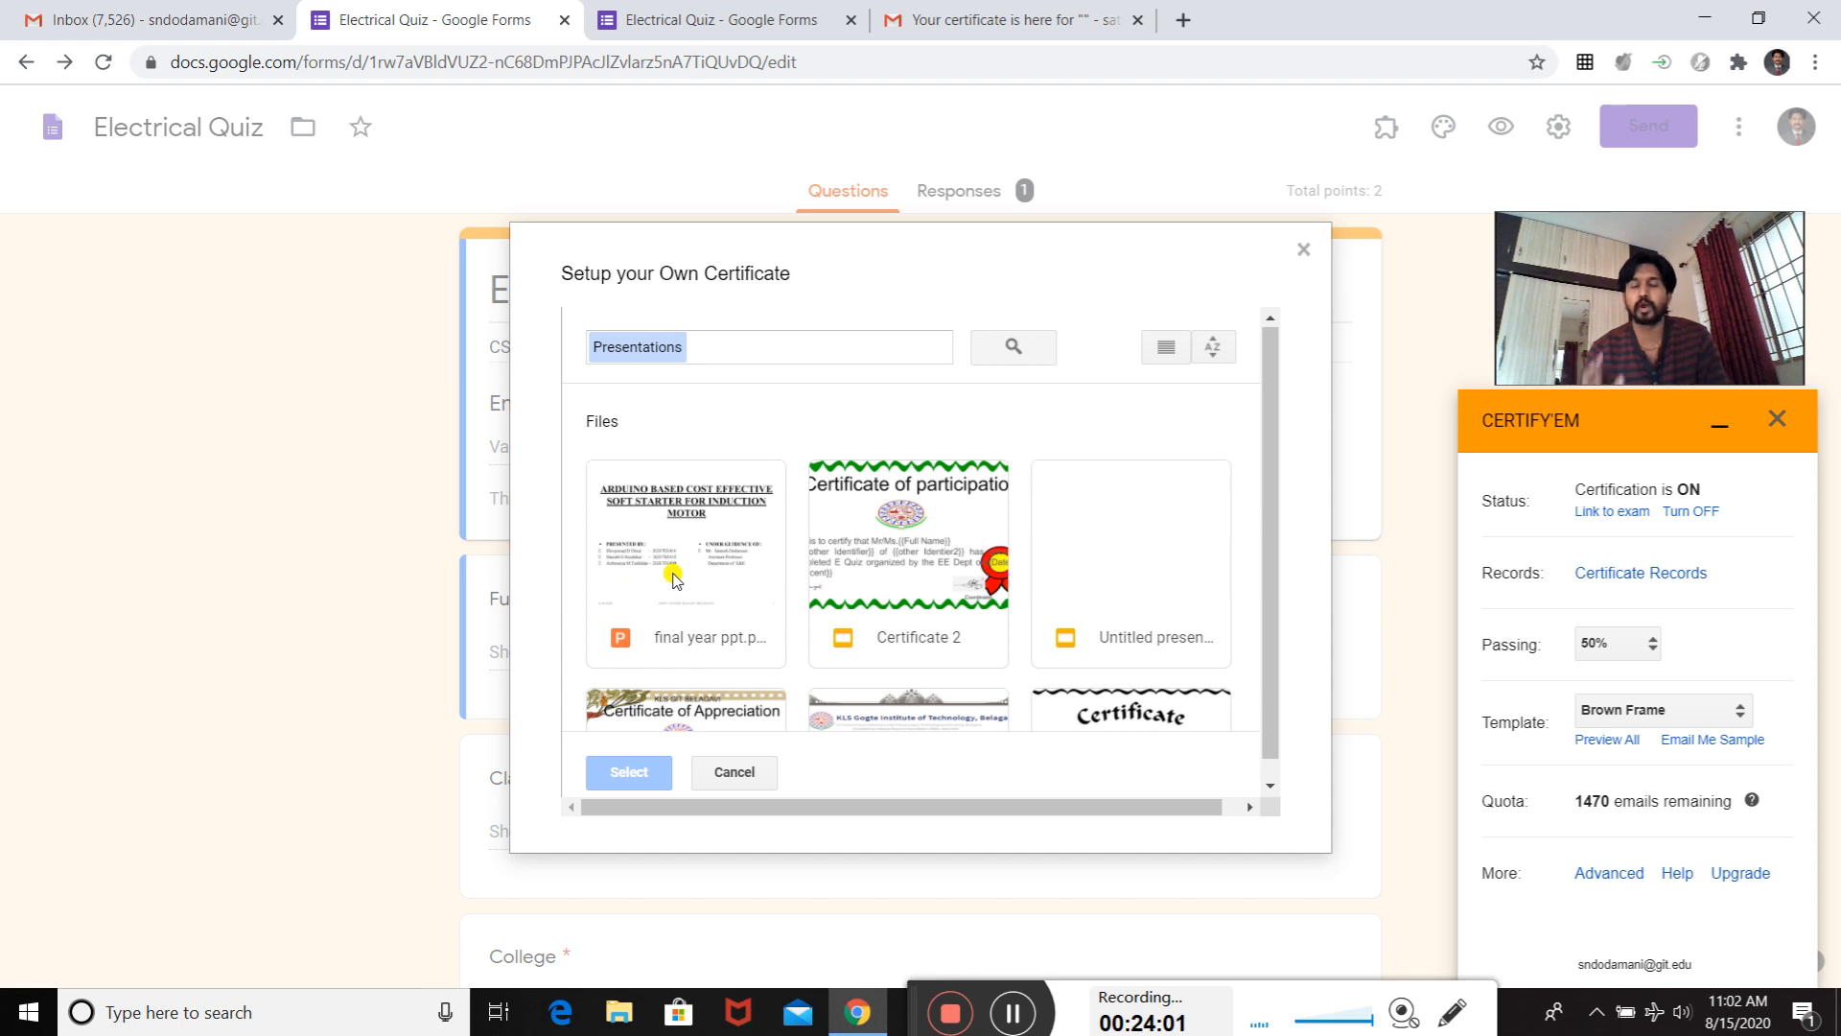
scroll(768, 534, down, 5)
scroll(757, 546, up, 4)
scroll(764, 628, down, 4)
scroll(738, 566, up, 4)
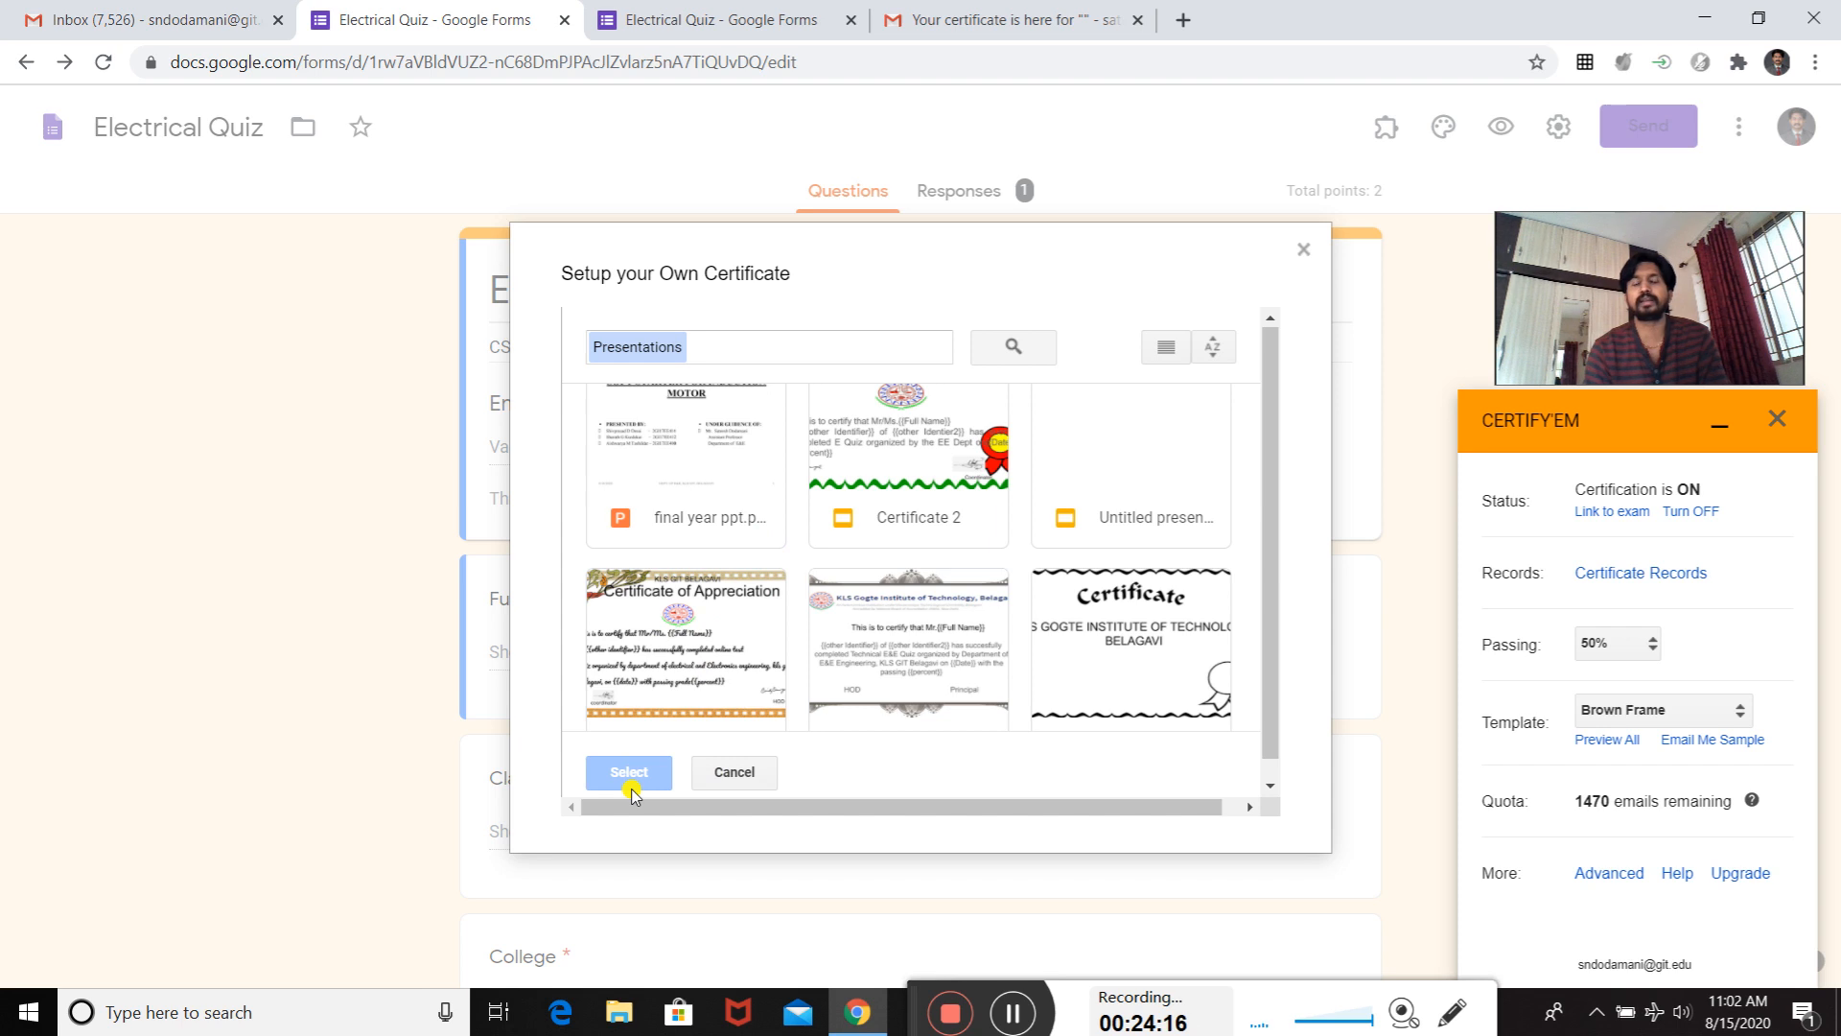
click(1303, 250)
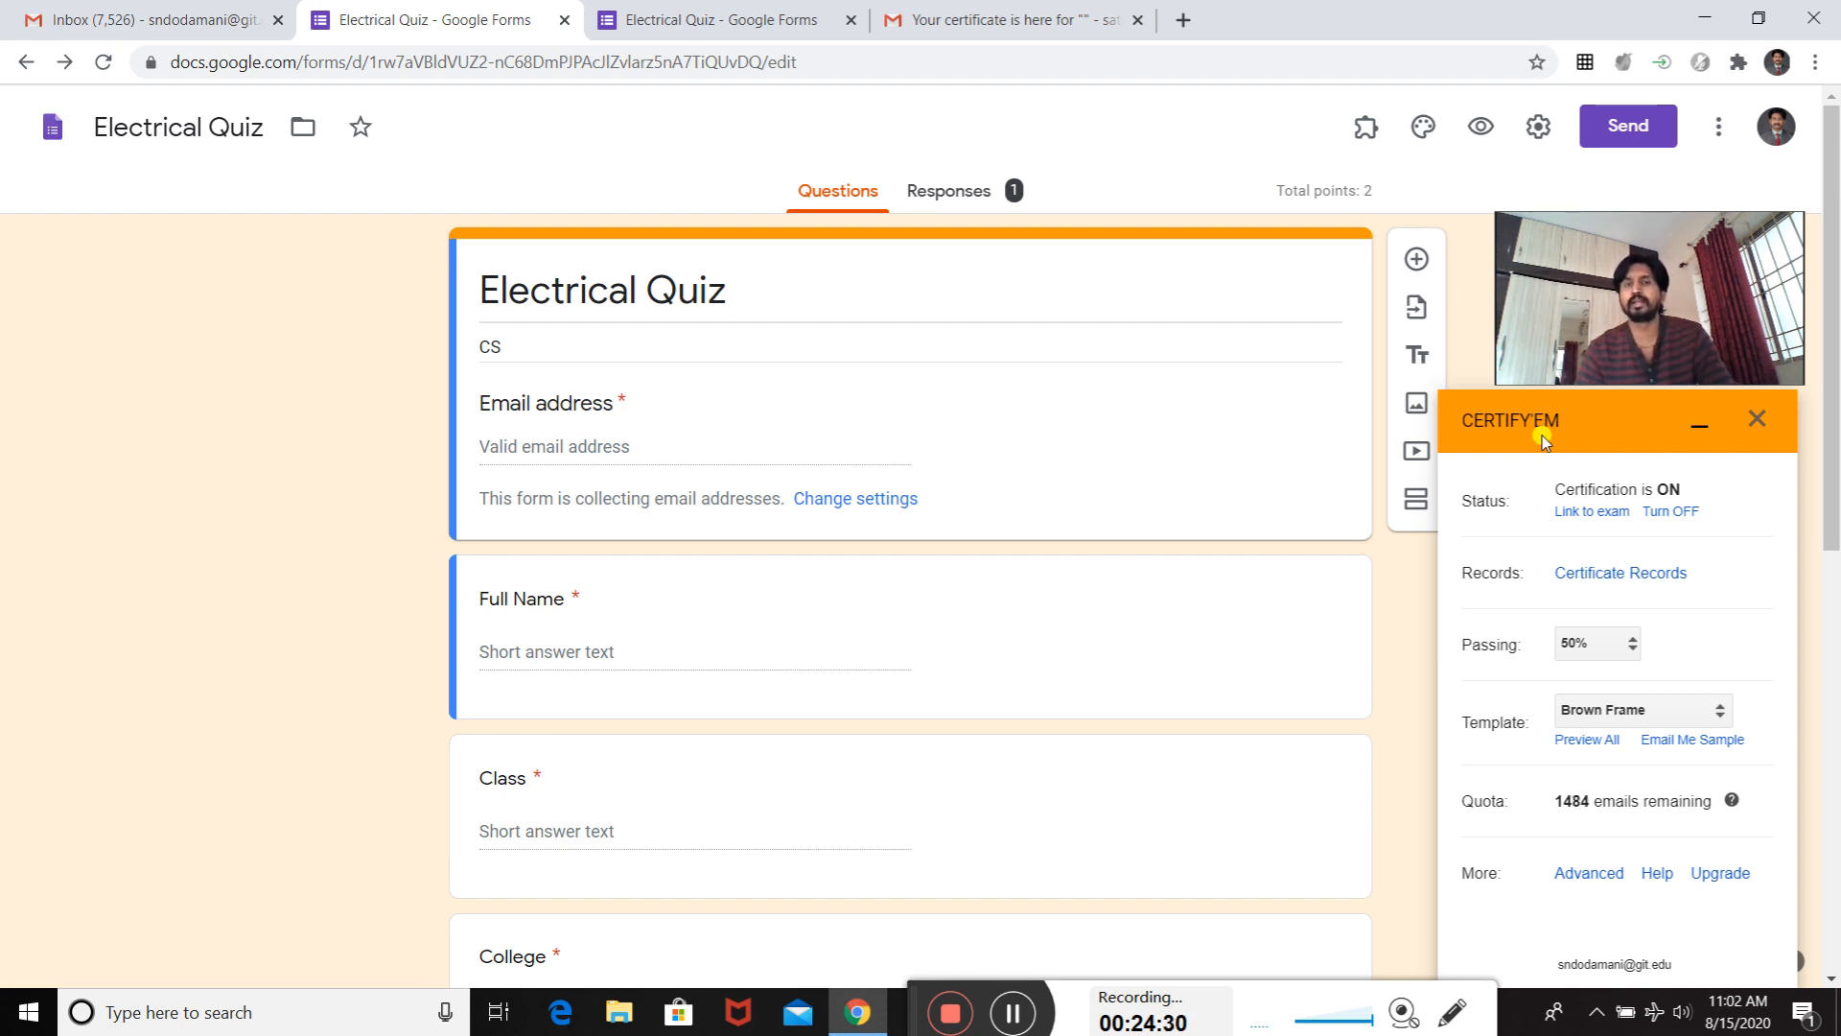
- Review the quiz's response summary, including the insights, frequently missed questions and scores
click(964, 202)
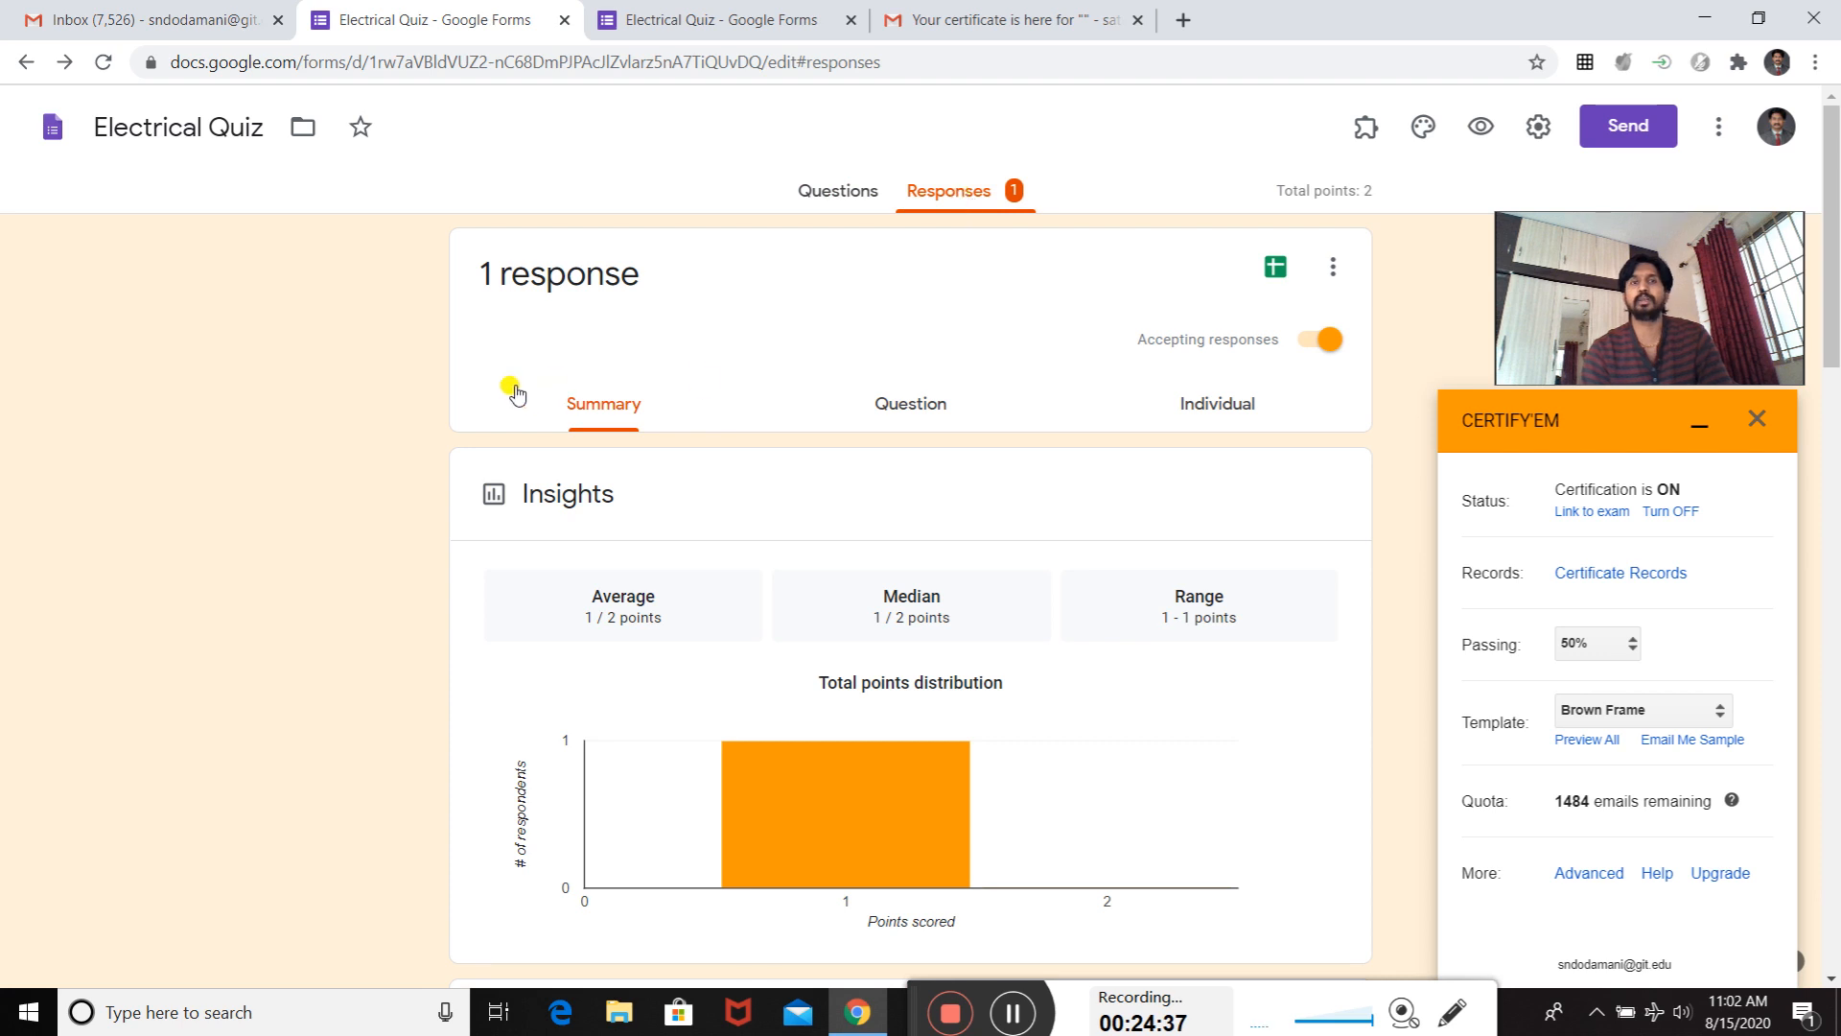
scroll(642, 523, down, 20)
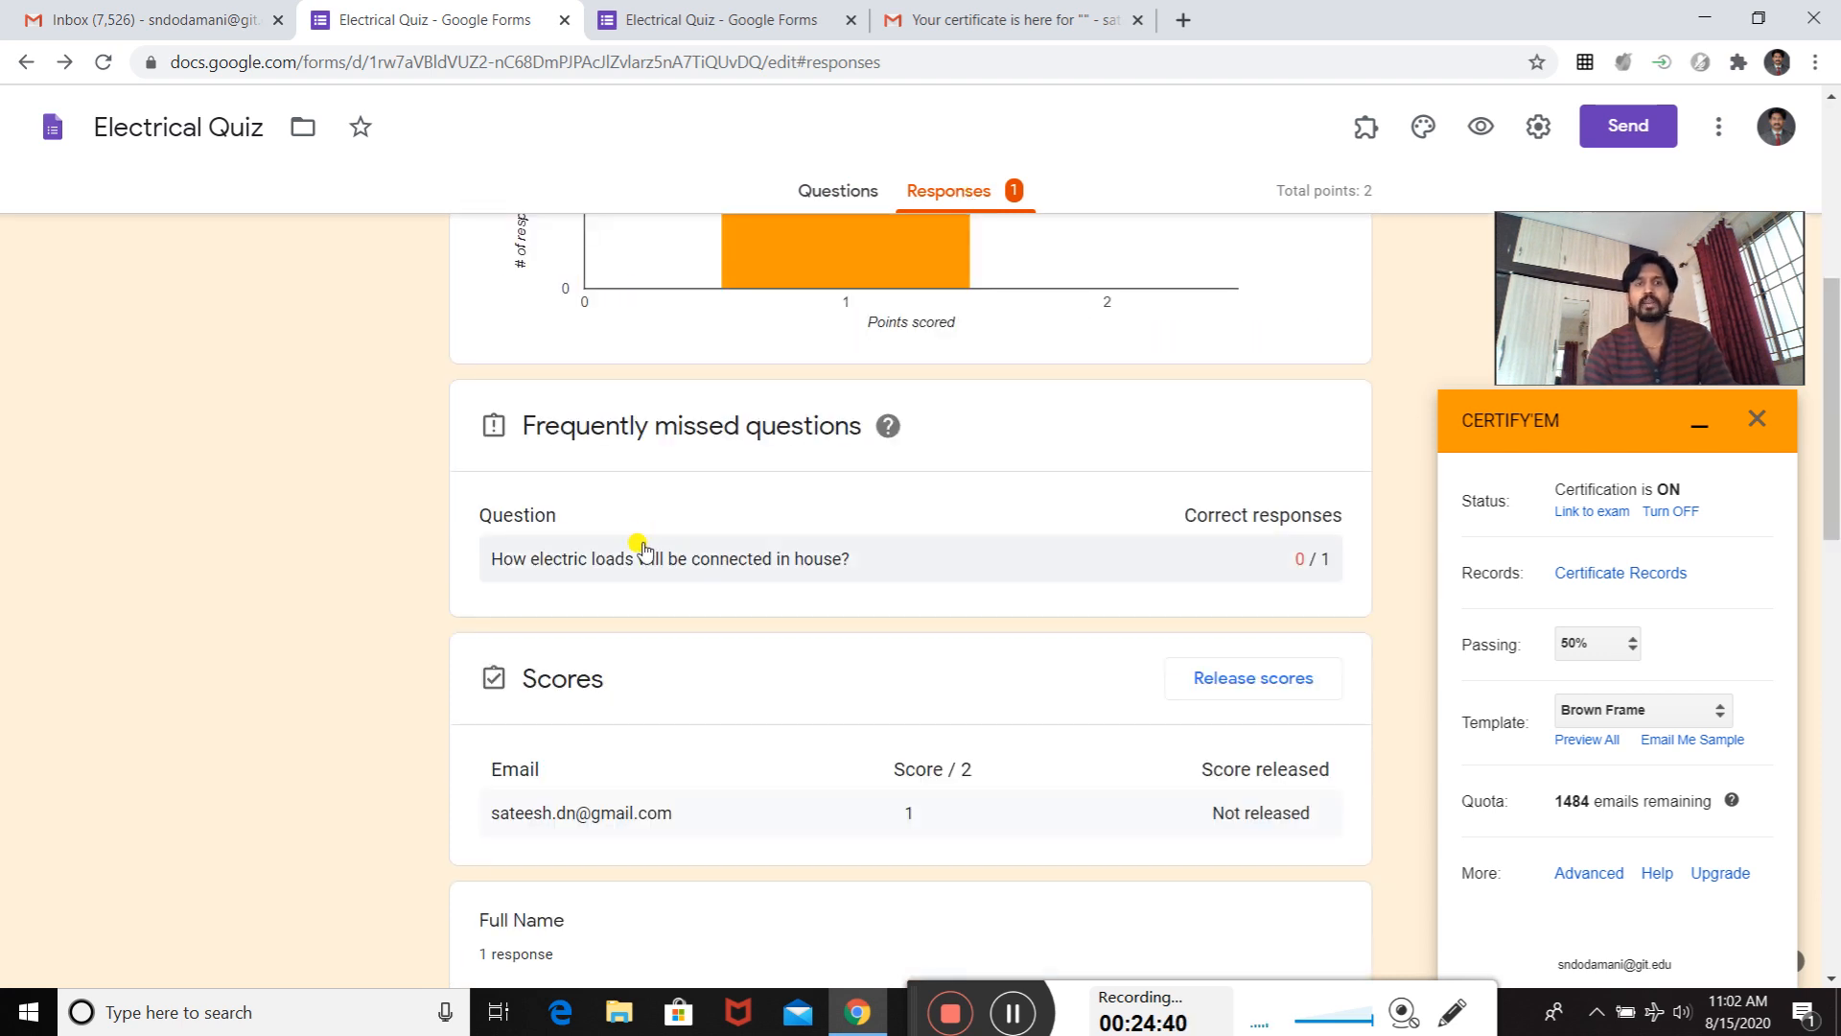
scroll(652, 556, up, 7)
scroll(872, 518, up, 12)
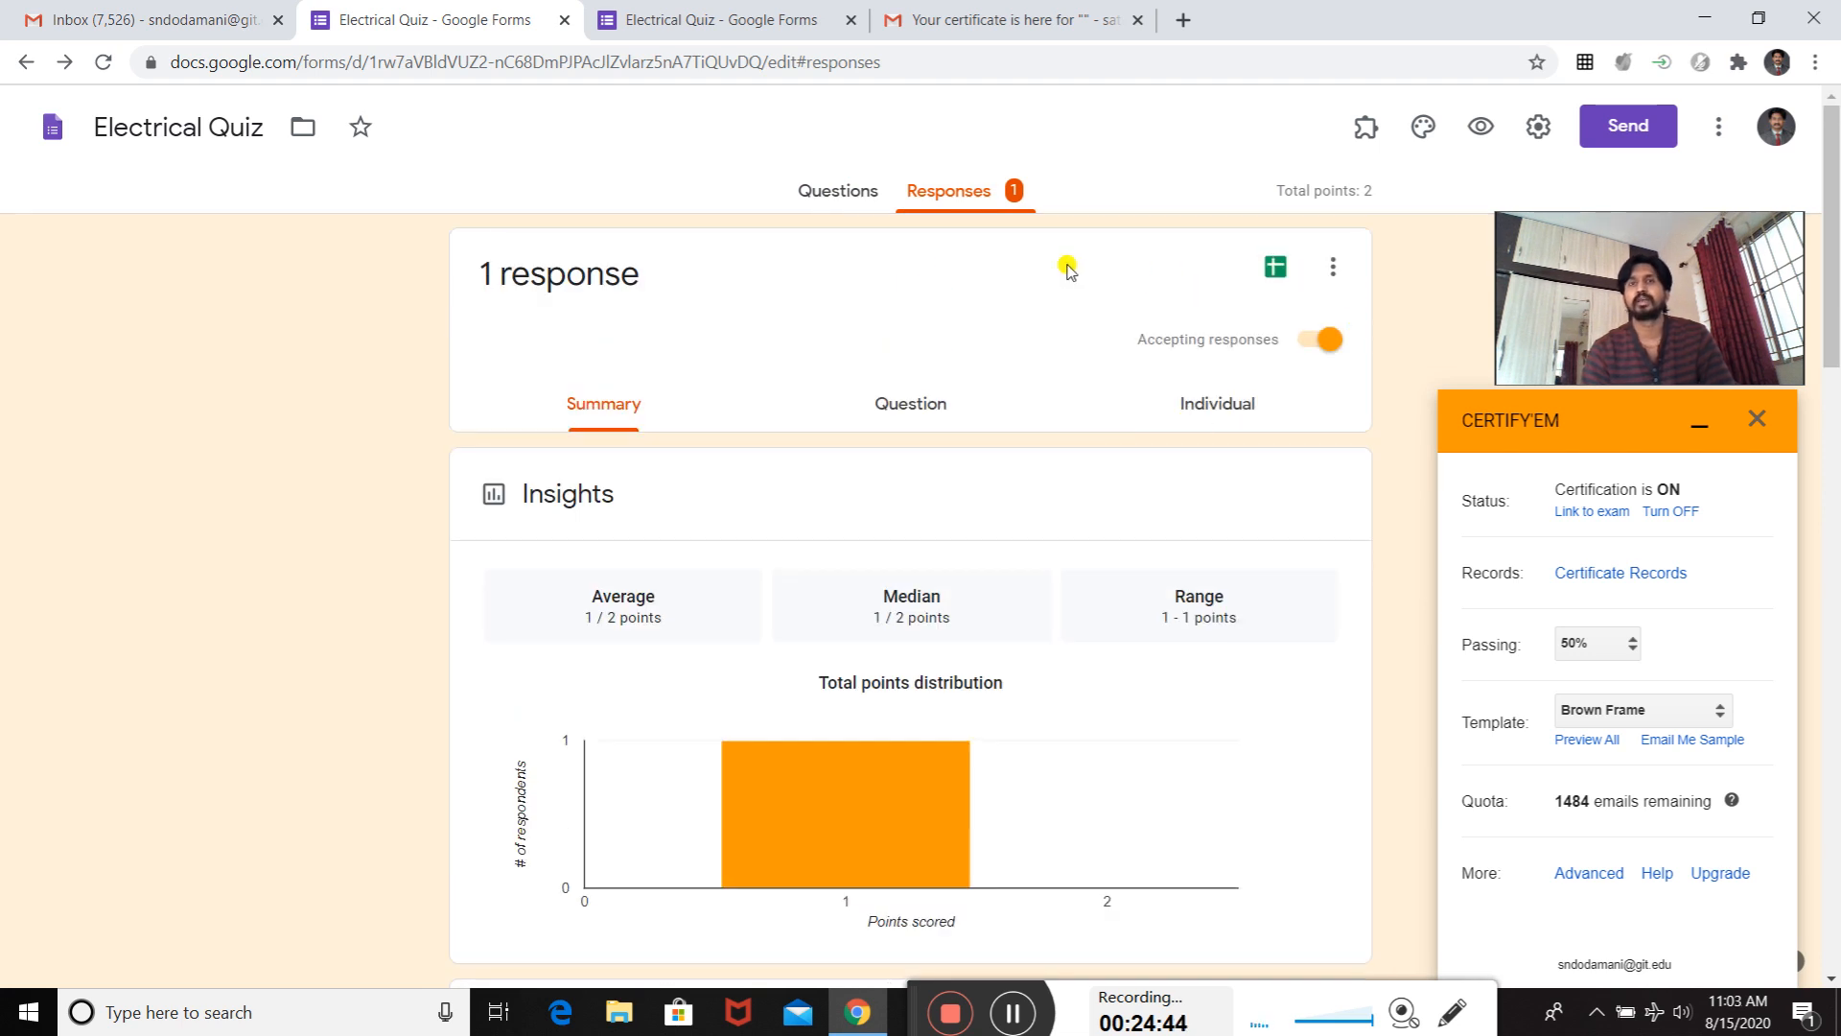
- Create a new spreadsheet named "Electrical Quiz (Responses)" as the destination for the quiz responses
click(1275, 276)
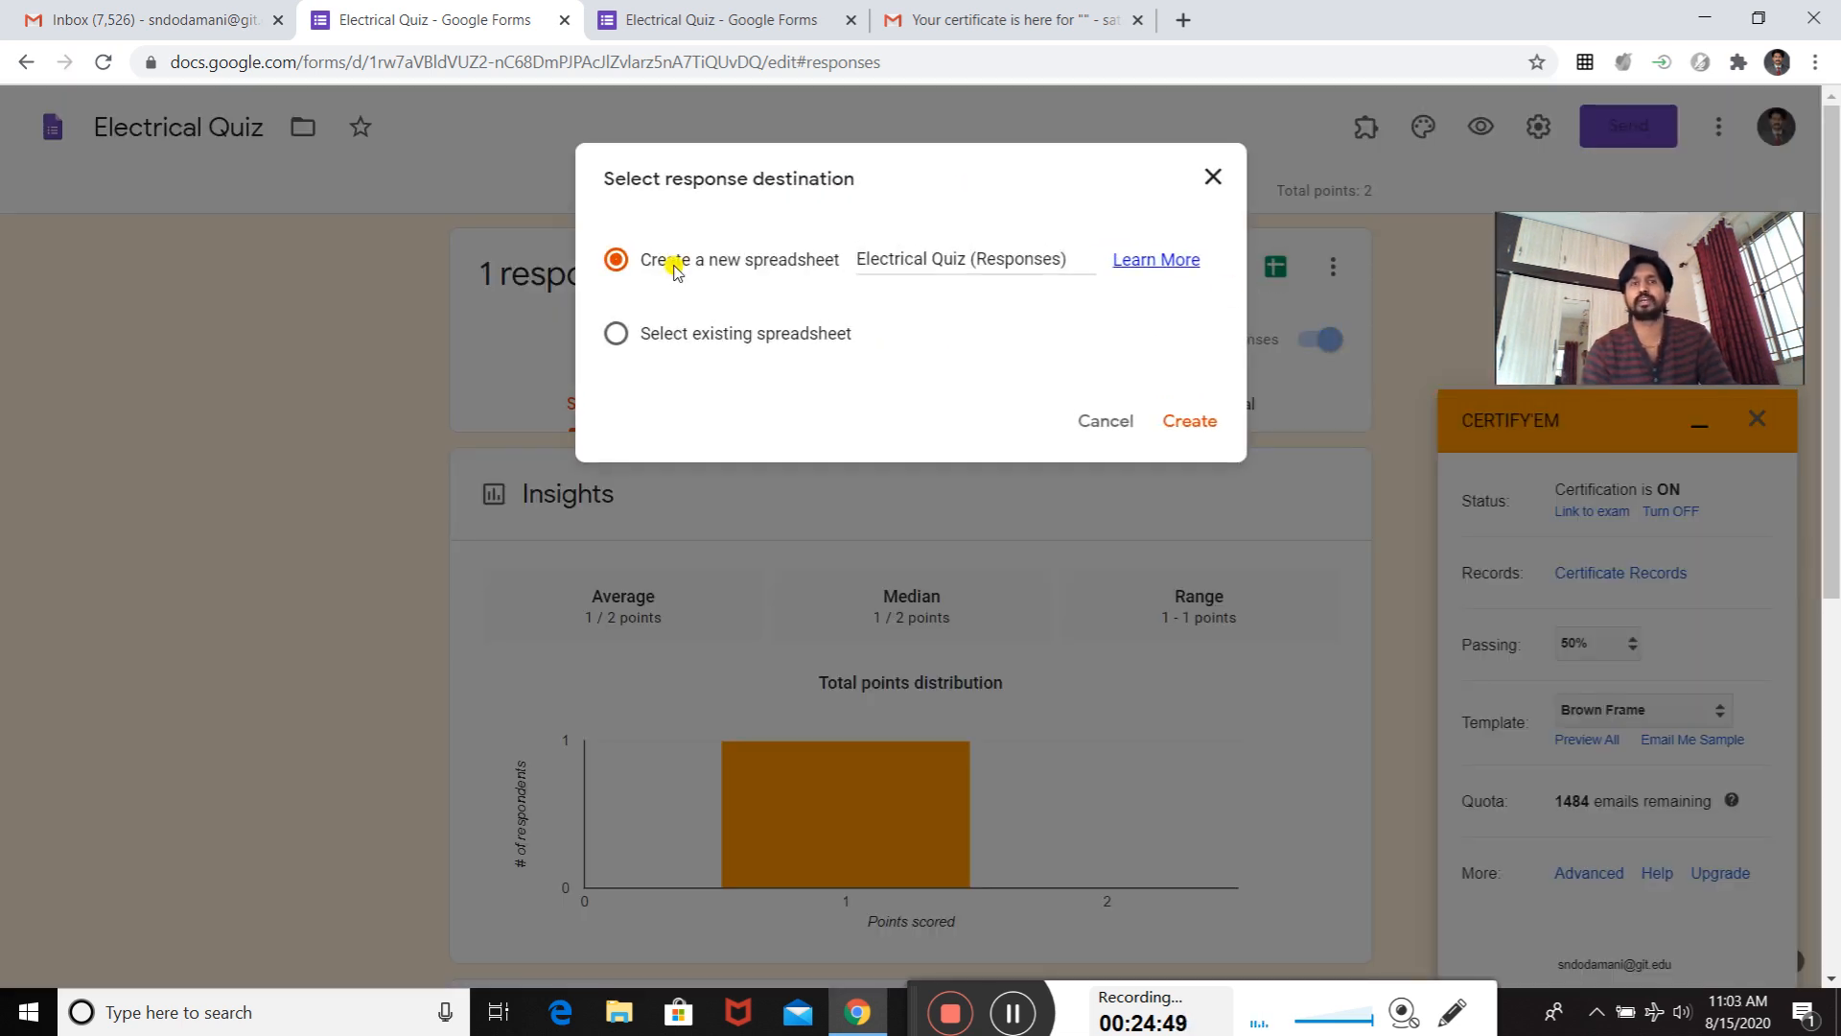
click(1198, 425)
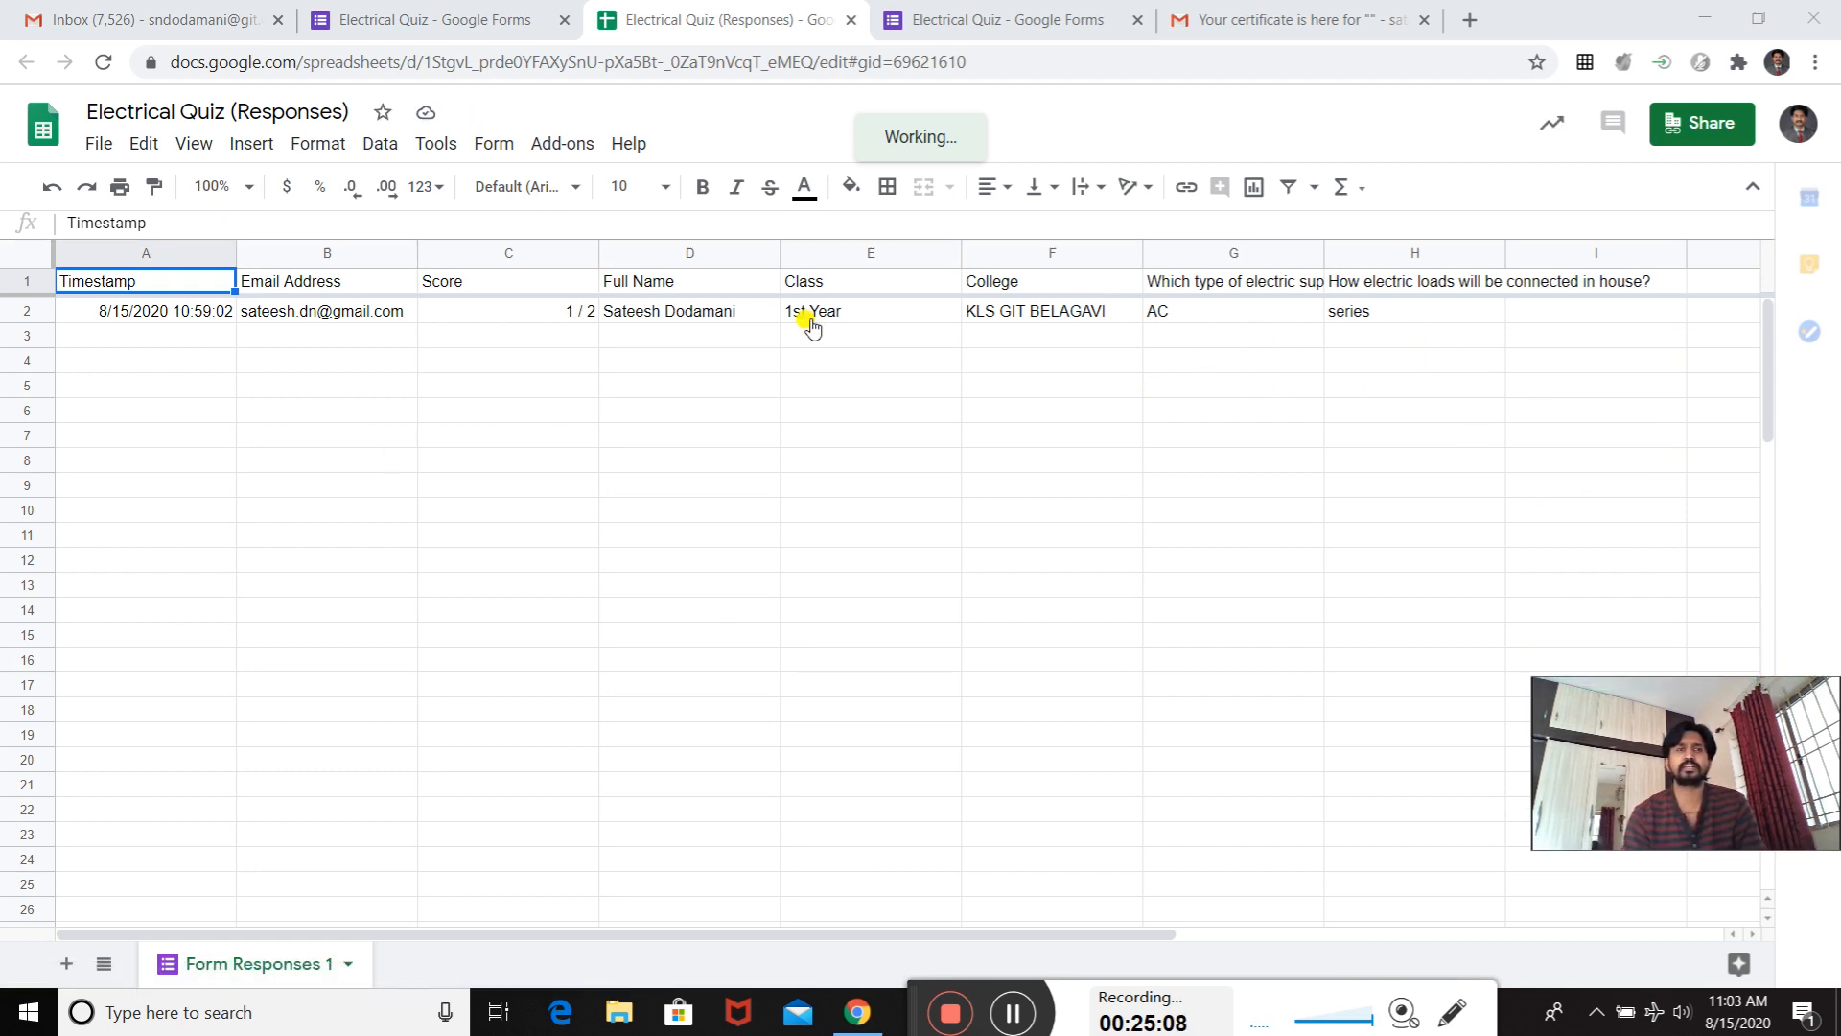
- Look over the response spreadsheet's file options, including printing, and return to the quiz sender's Gmail inbox
click(90, 144)
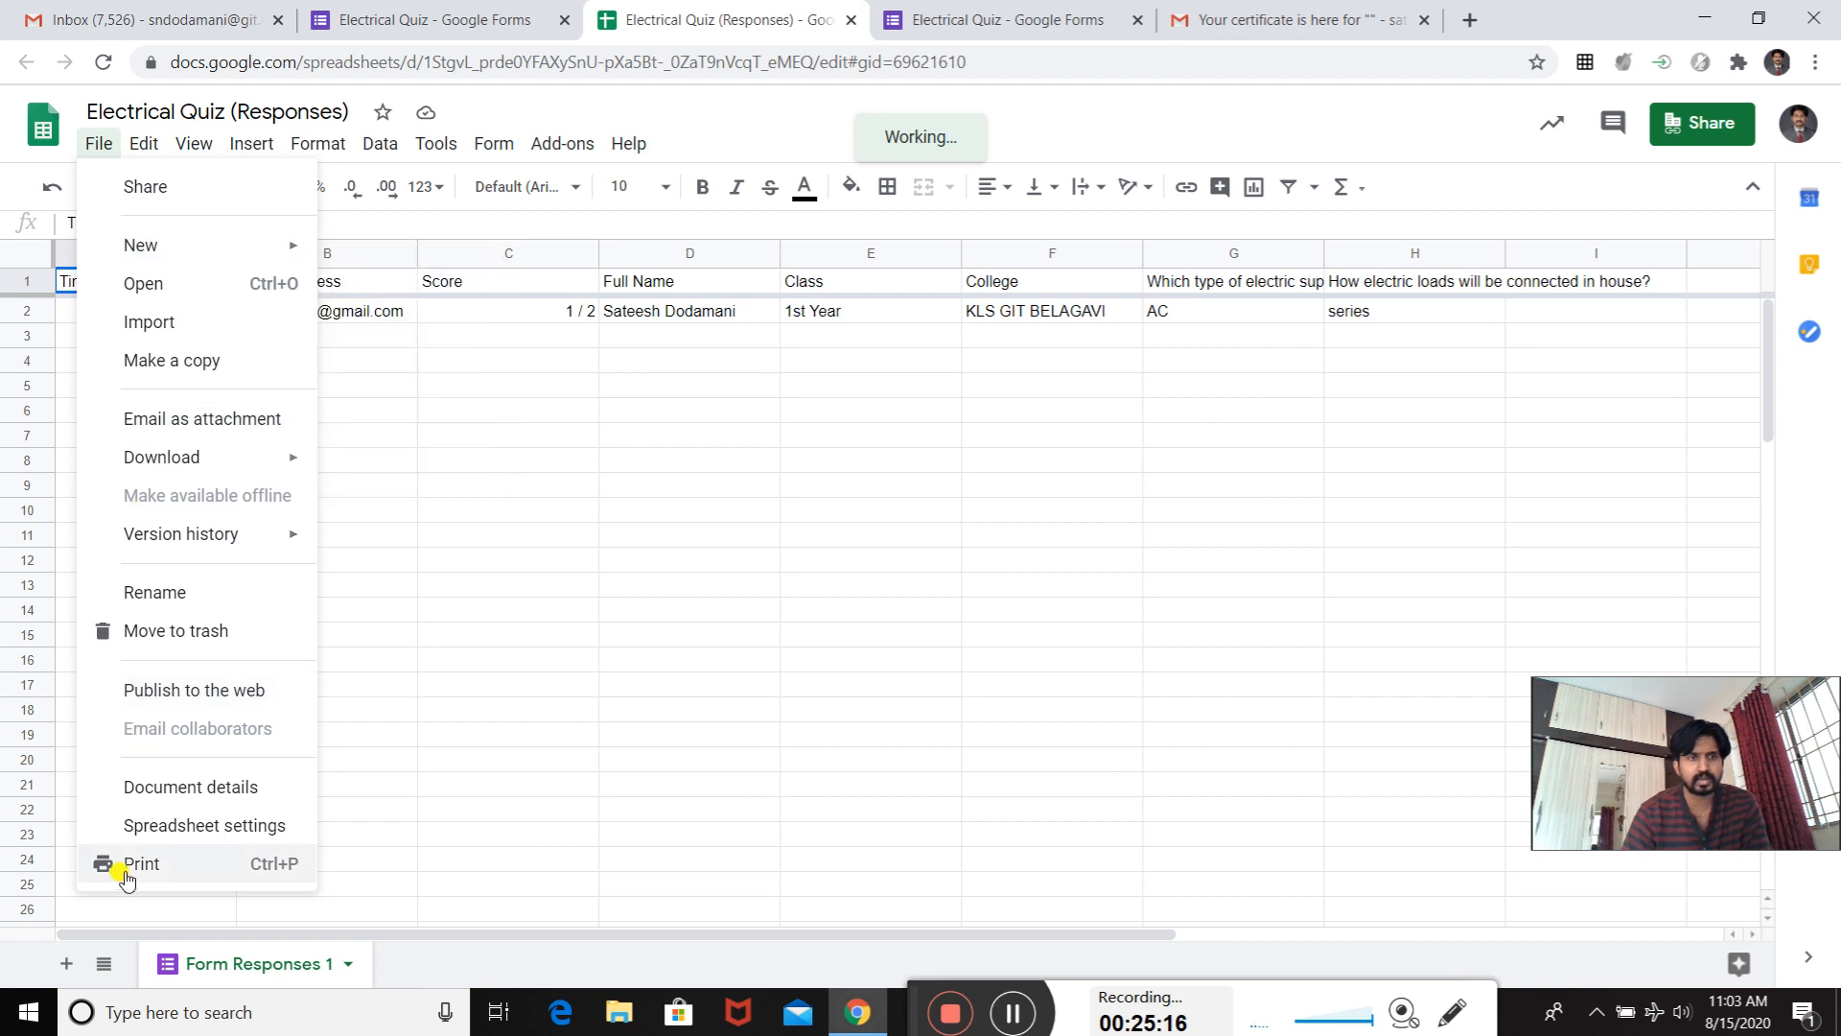
click(501, 666)
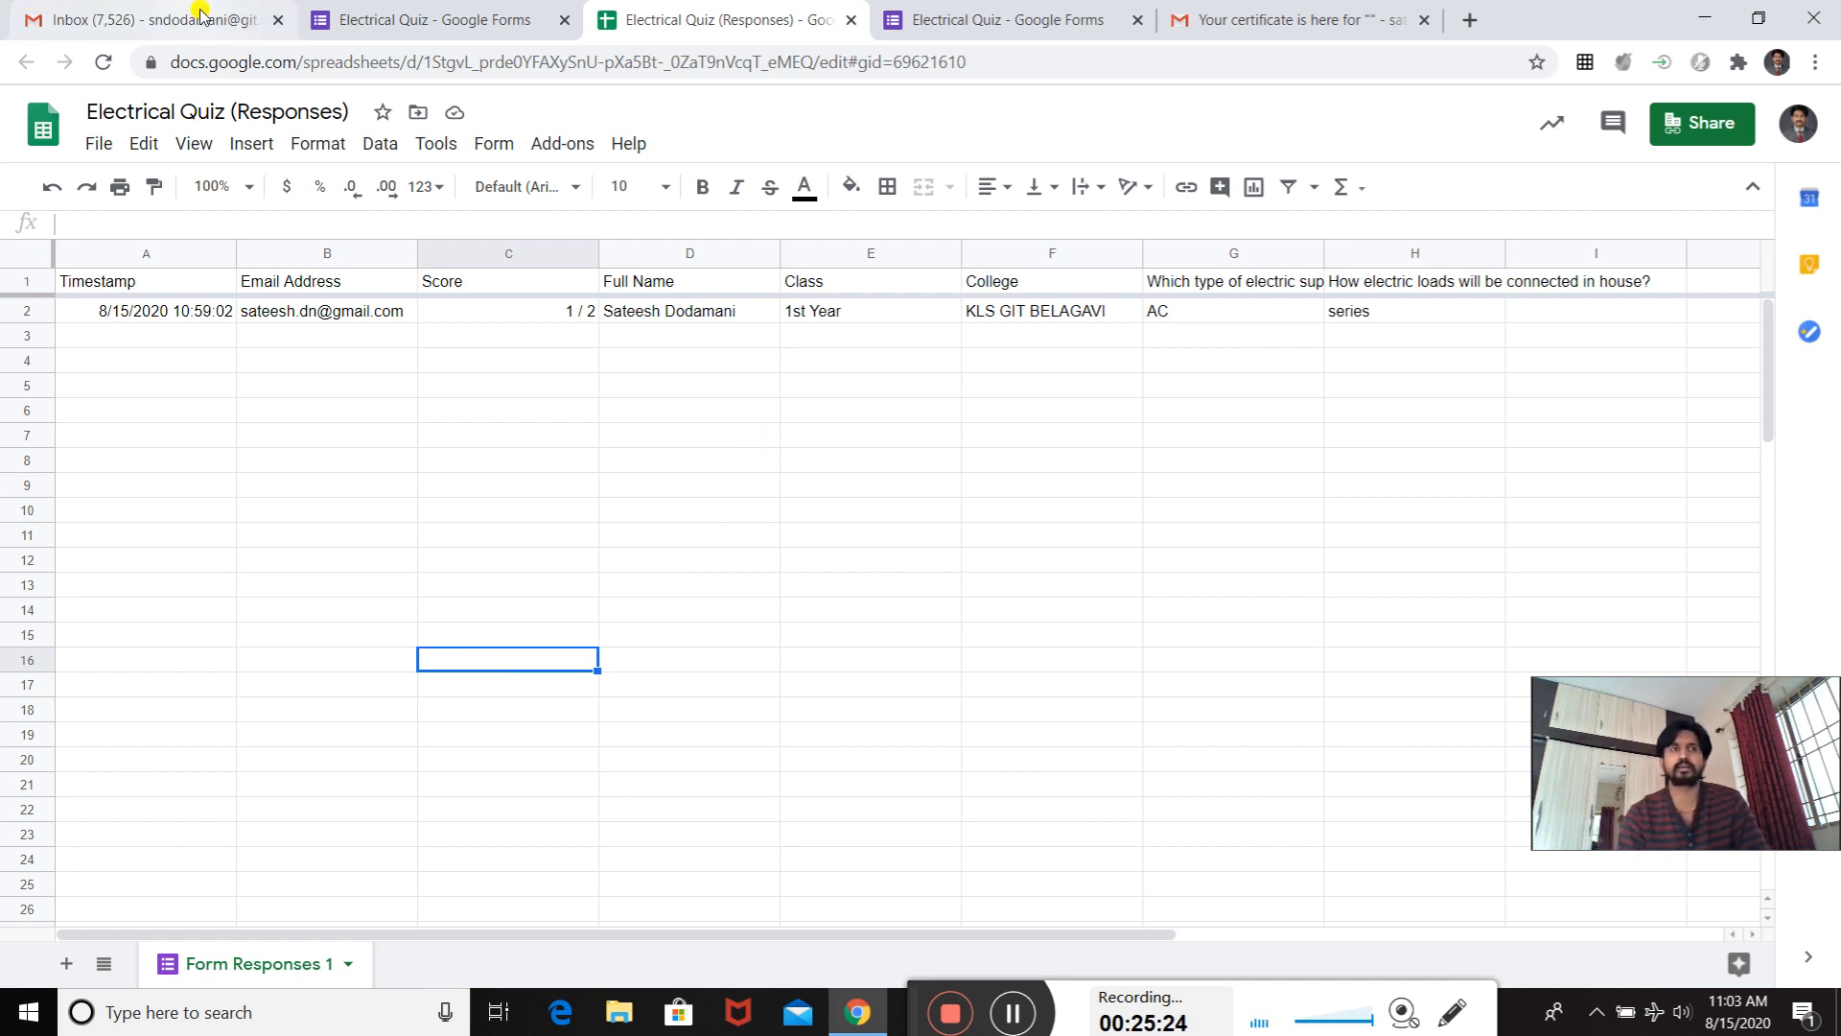
click(235, 17)
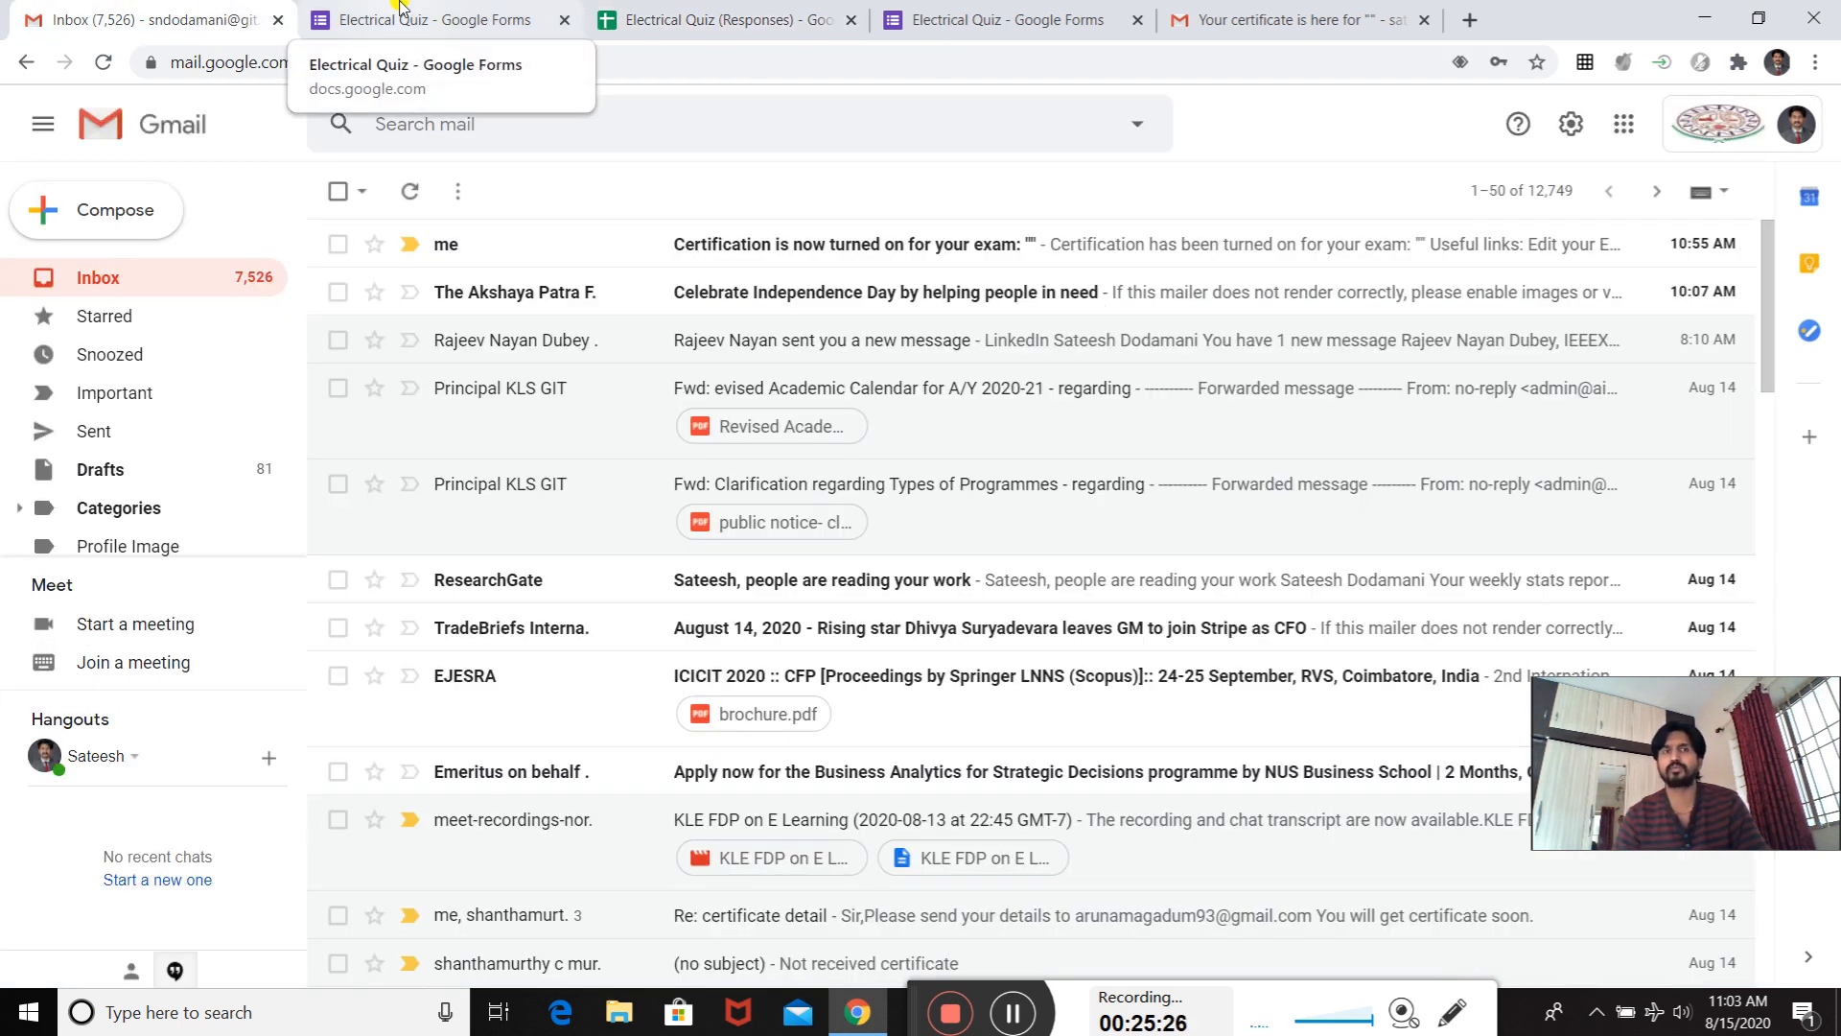